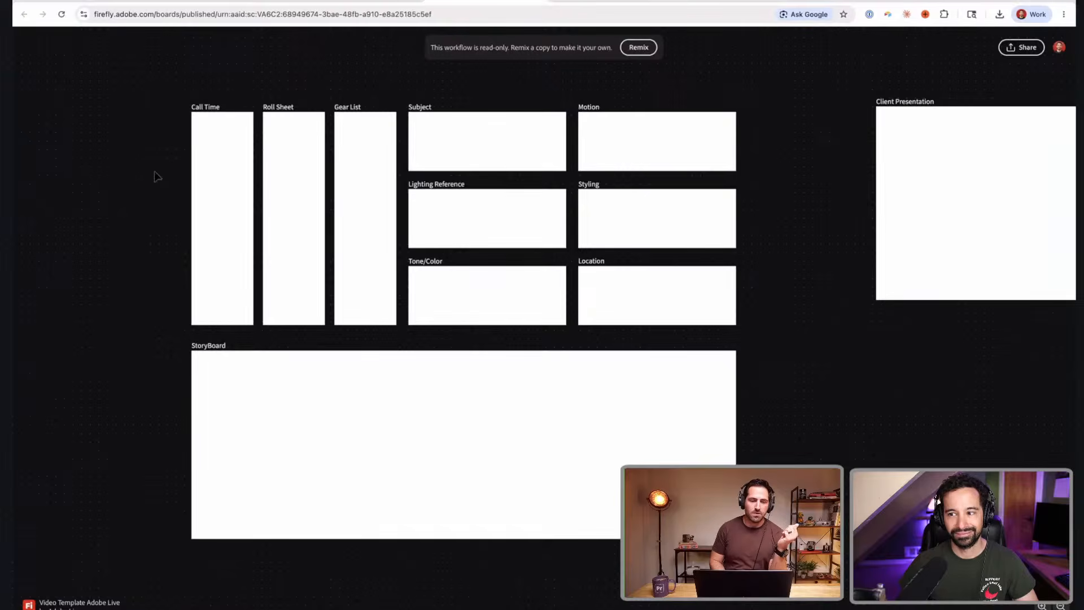
- Examine the video template's planning frames, from Call Time, Roll Sheet and Gear List through the reference frames to the StoryBoard
scroll(149, 174, up, 3)
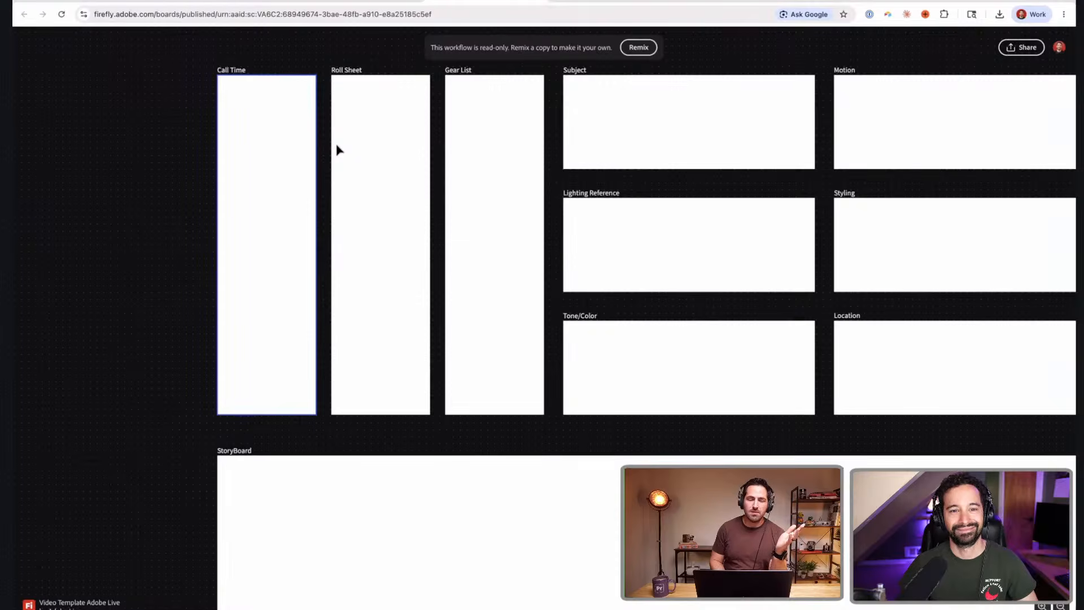
scroll(418, 188, right, 2)
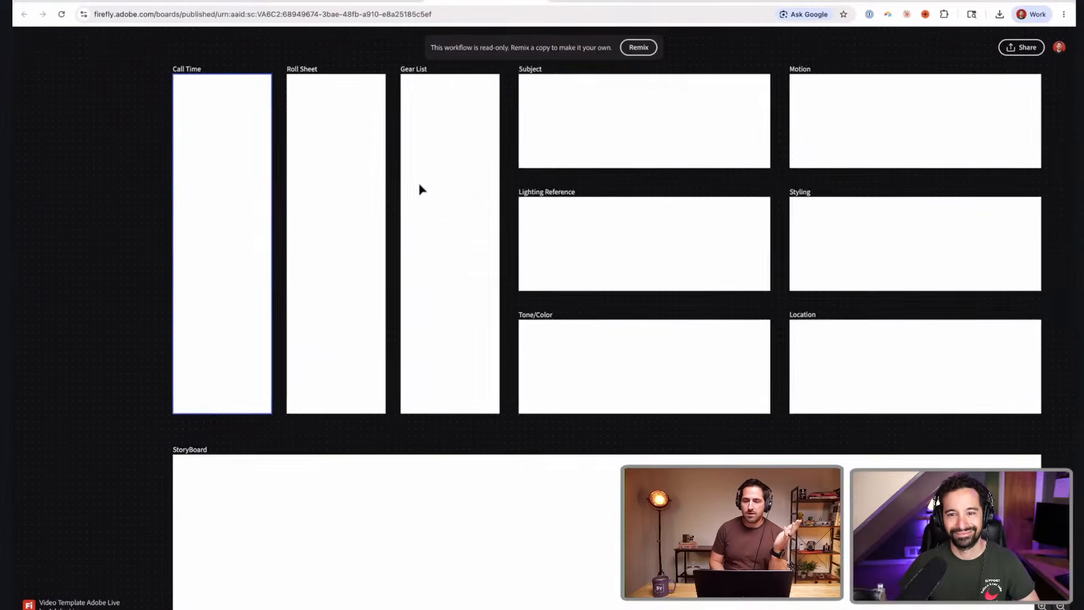
scroll(419, 185, right, 2)
scroll(419, 185, up, 2)
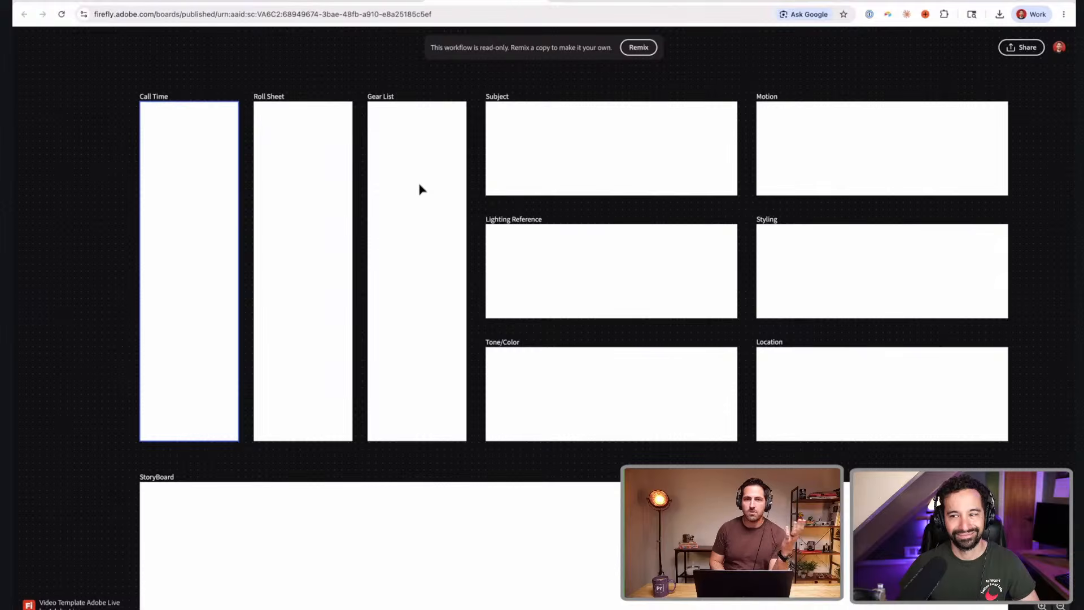
scroll(684, 179, down, 3)
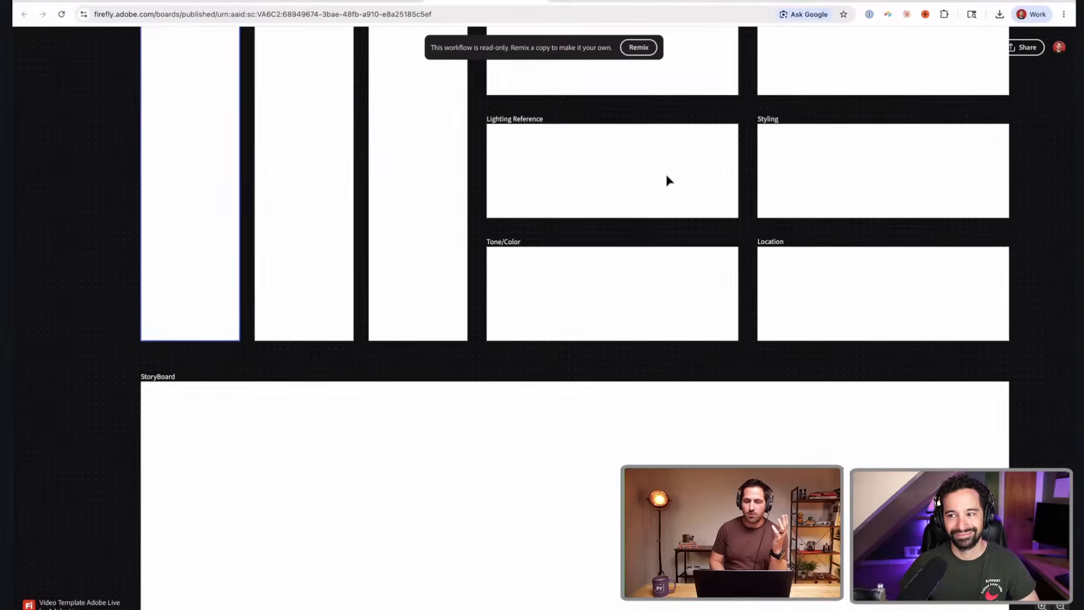
scroll(668, 180, up, 2)
scroll(654, 152, down, 5)
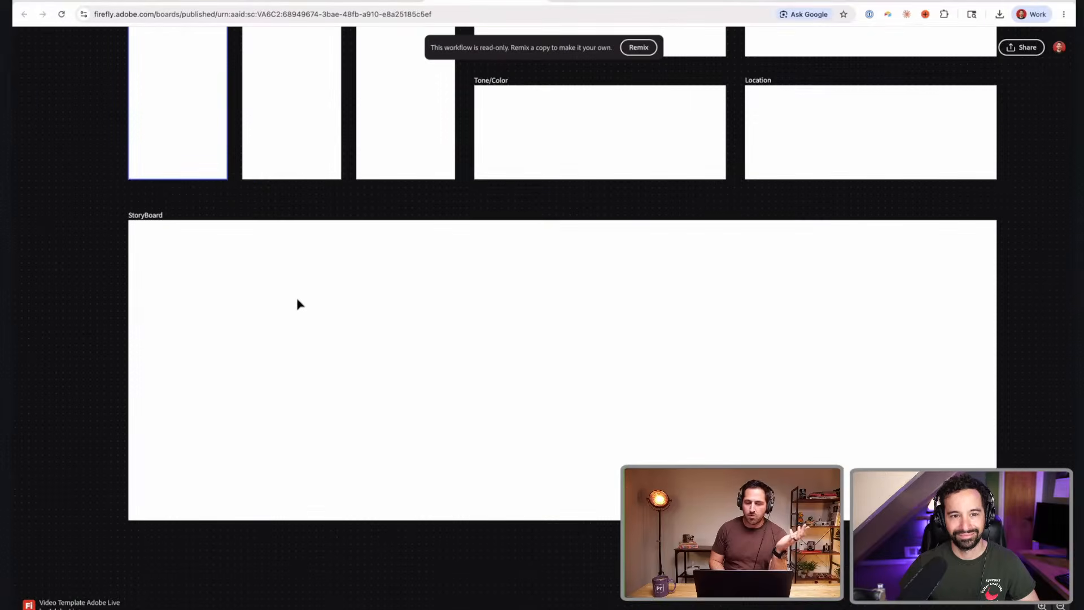
scroll(299, 304, down, 1)
- Look over the template's Client Presentation frame and return to the Call Time, Roll Sheet and Gear List frames
scroll(299, 304, right, 15)
scroll(300, 304, up, 6)
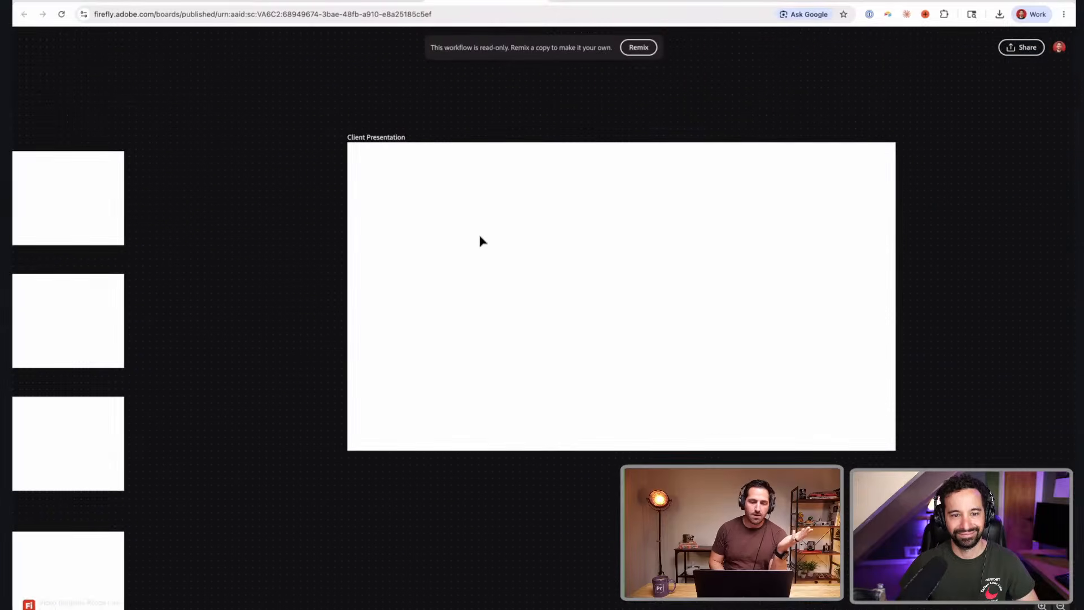
scroll(463, 197, up, 3)
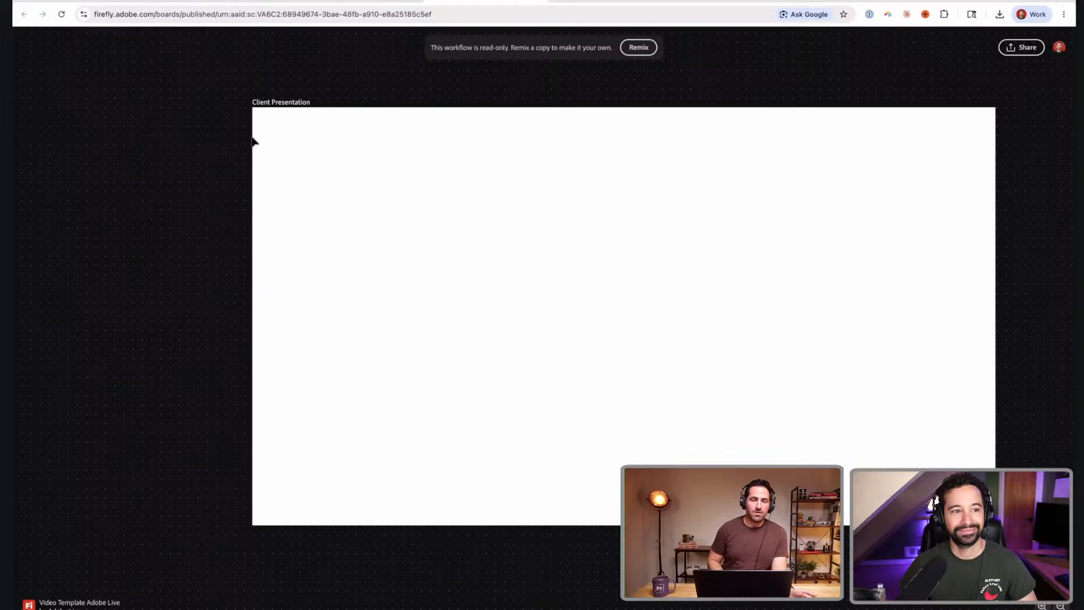
scroll(253, 140, right, 1)
scroll(254, 151, left, 15)
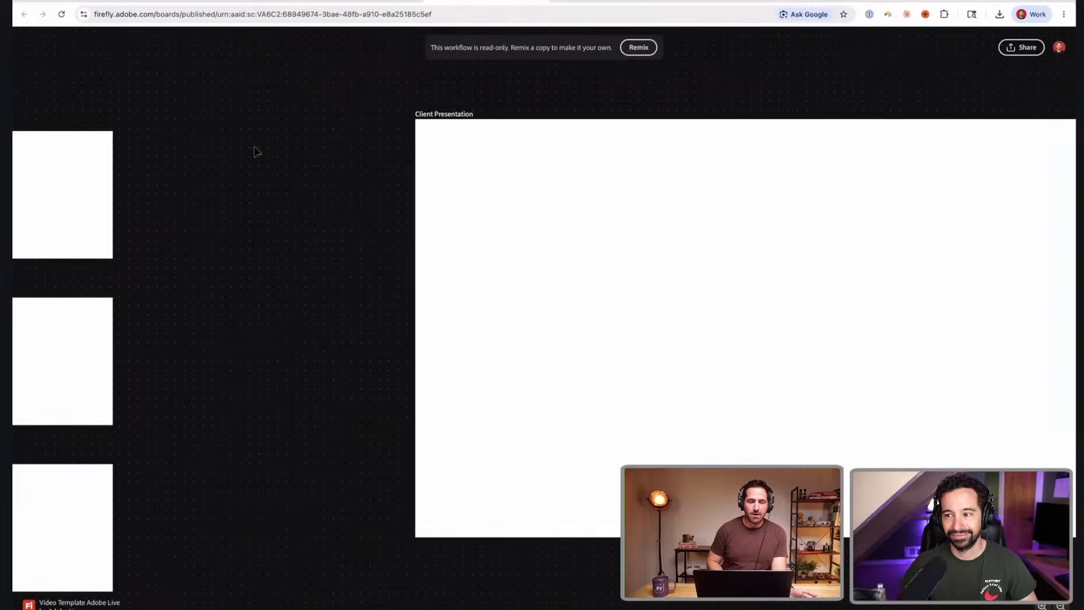
scroll(254, 152, left, 8)
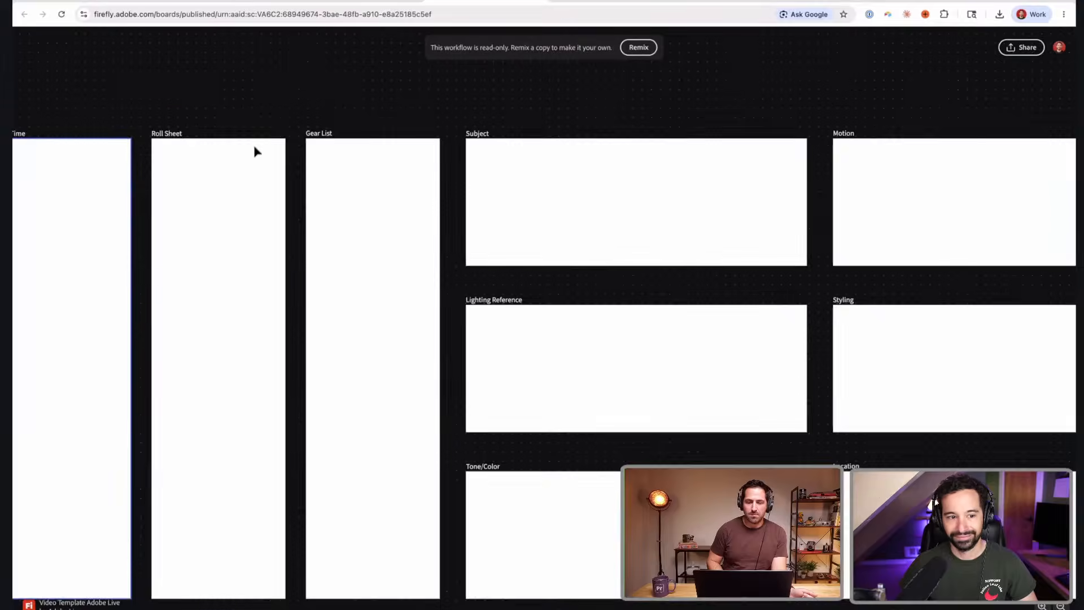
scroll(256, 150, down, 2)
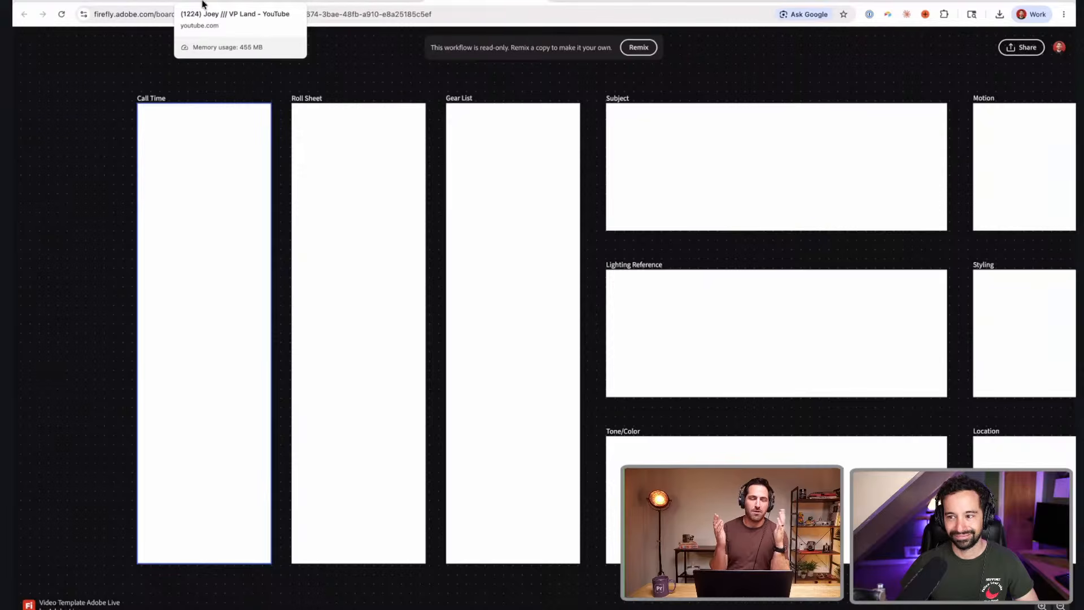
- View the VP Land website and browse the VP Land YouTube channel's home page
click(130, 1)
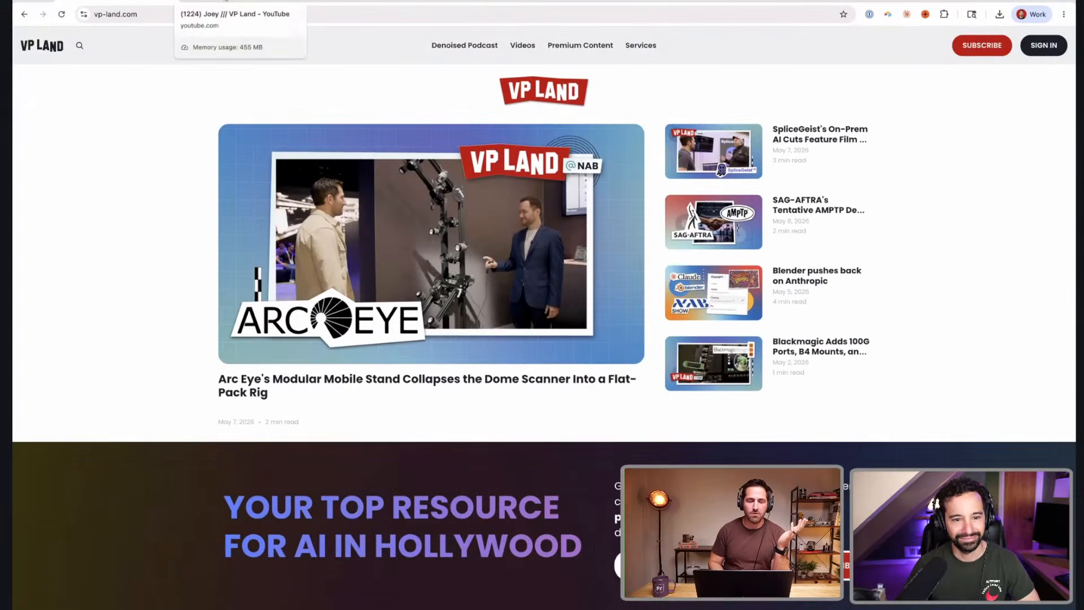
click(226, 2)
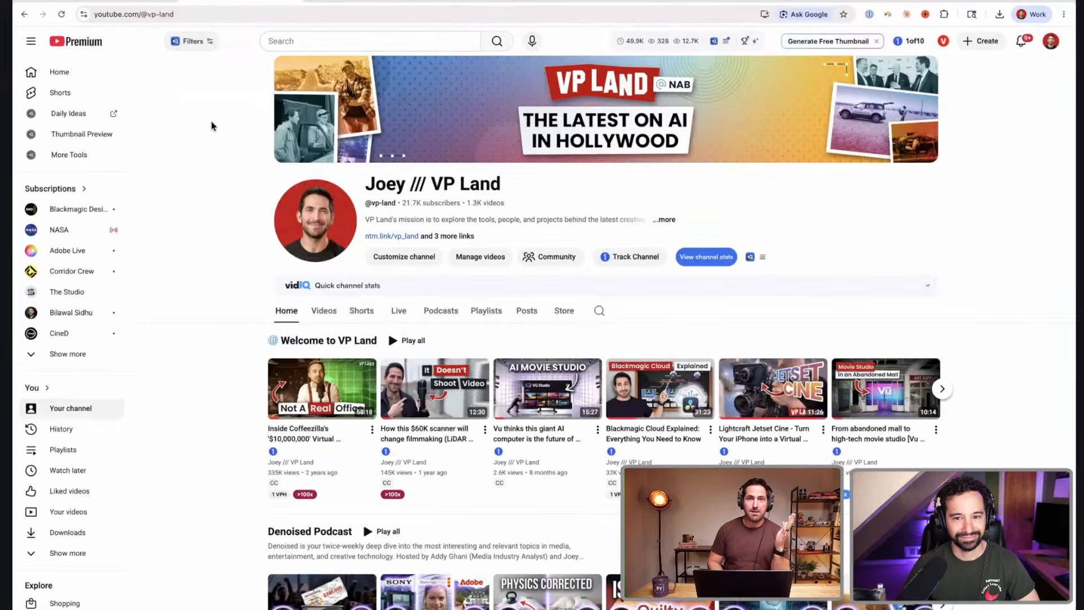
scroll(212, 129, down, 1)
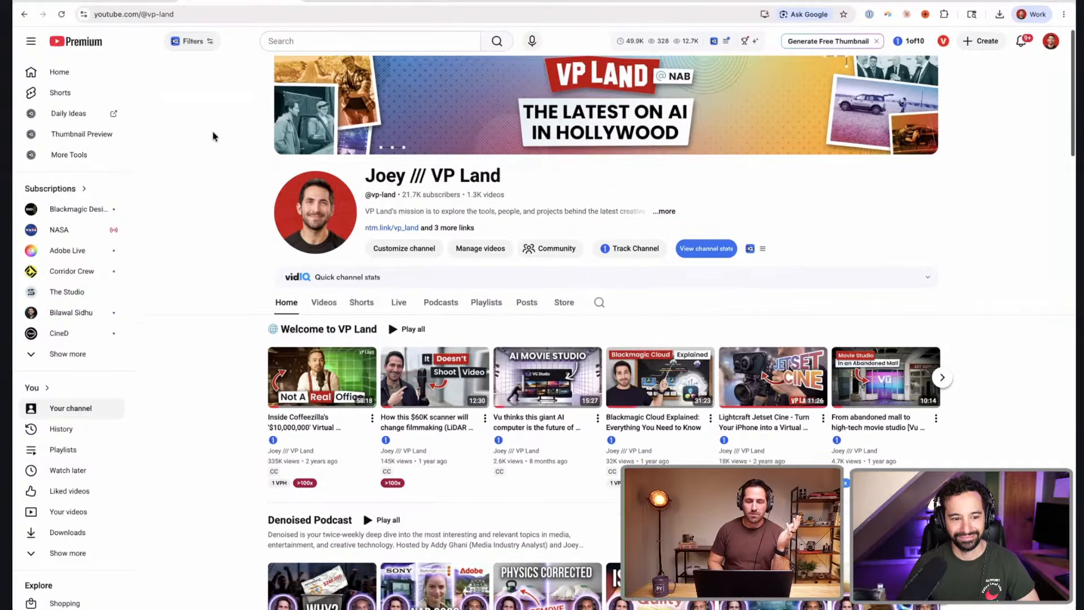
scroll(214, 136, down, 1)
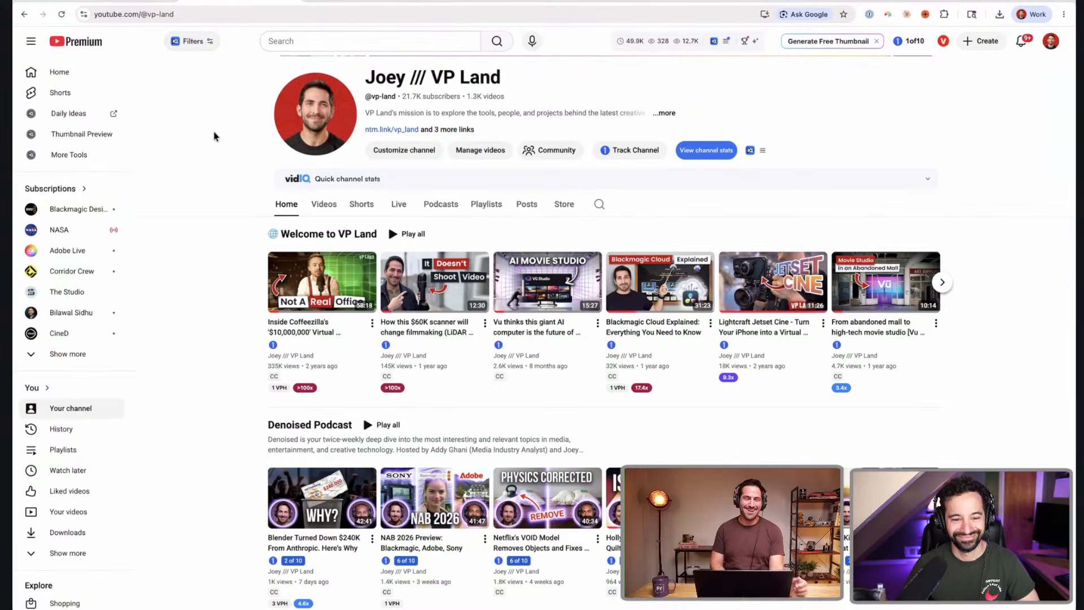
- Return from YouTube to Firefly Boards and bring up the Desert Battle - Previs Board
click(379, 2)
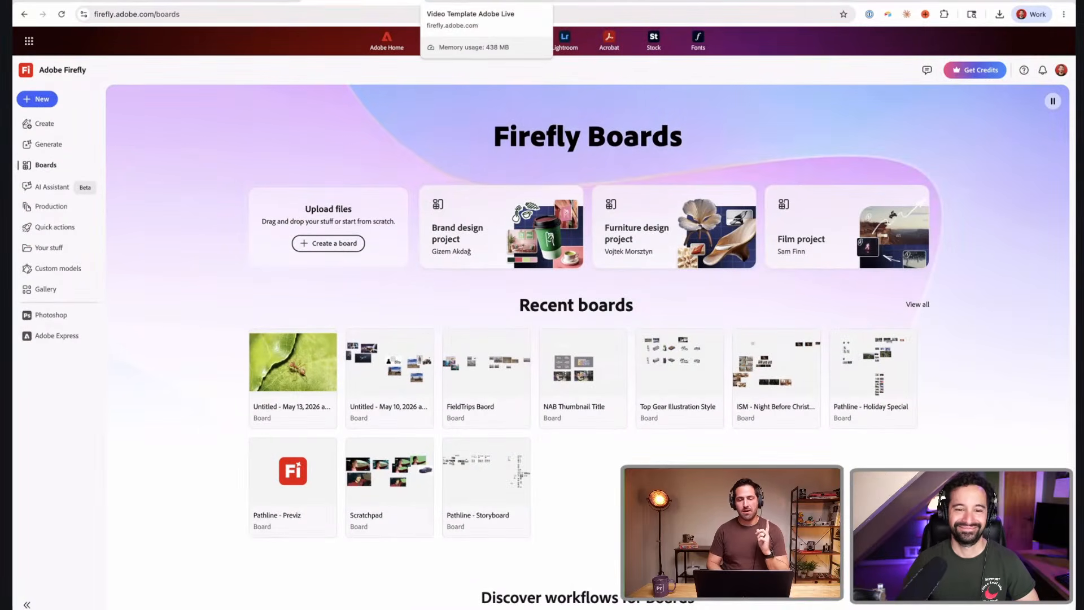
click(446, 2)
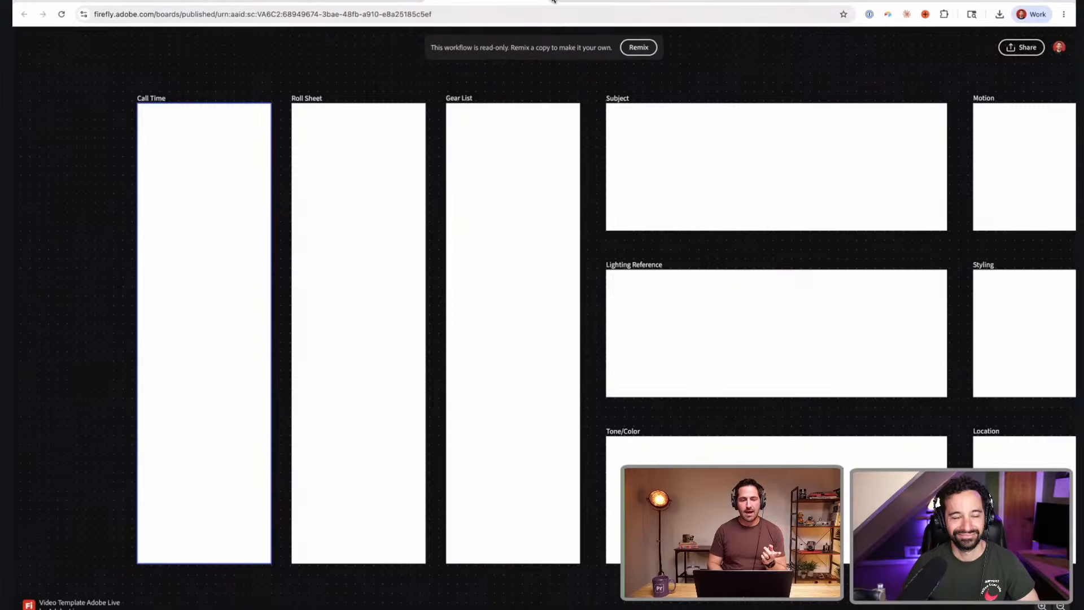
click(581, 1)
- Examine the original desert truck image and its four colour variations in the storyboard area
scroll(280, 207, down, 5)
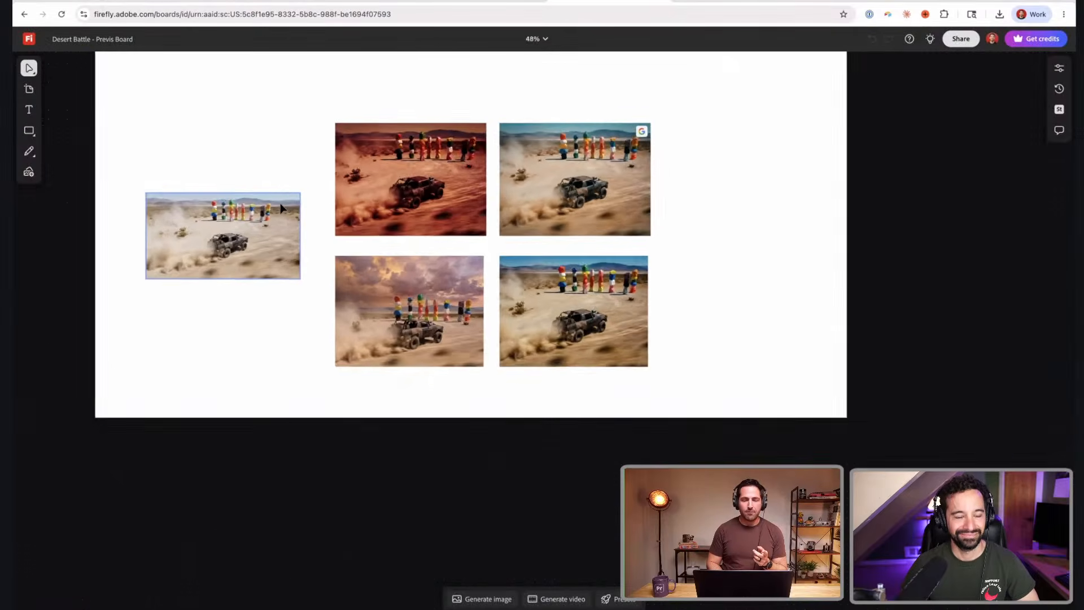
scroll(281, 208, up, 4)
scroll(281, 209, up, 6)
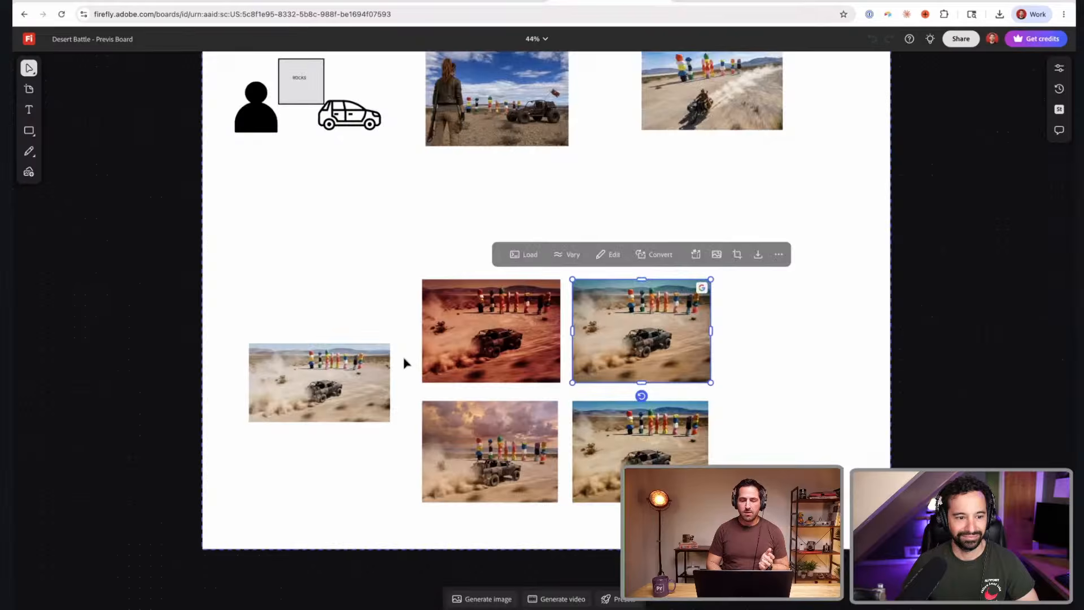
scroll(404, 363, down, 3)
scroll(515, 284, down, 2)
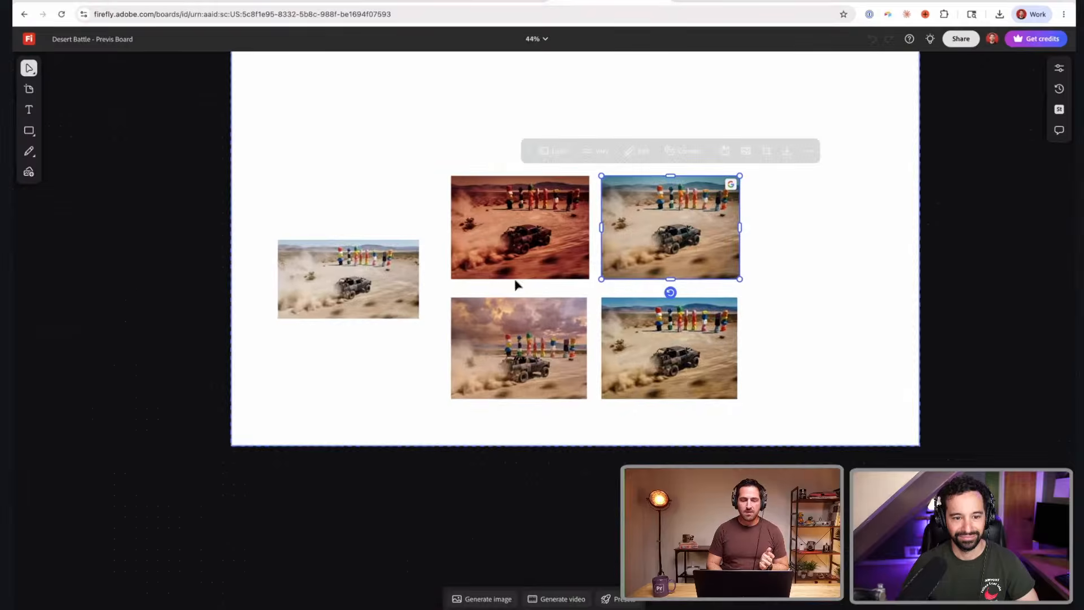
scroll(534, 281, up, 3)
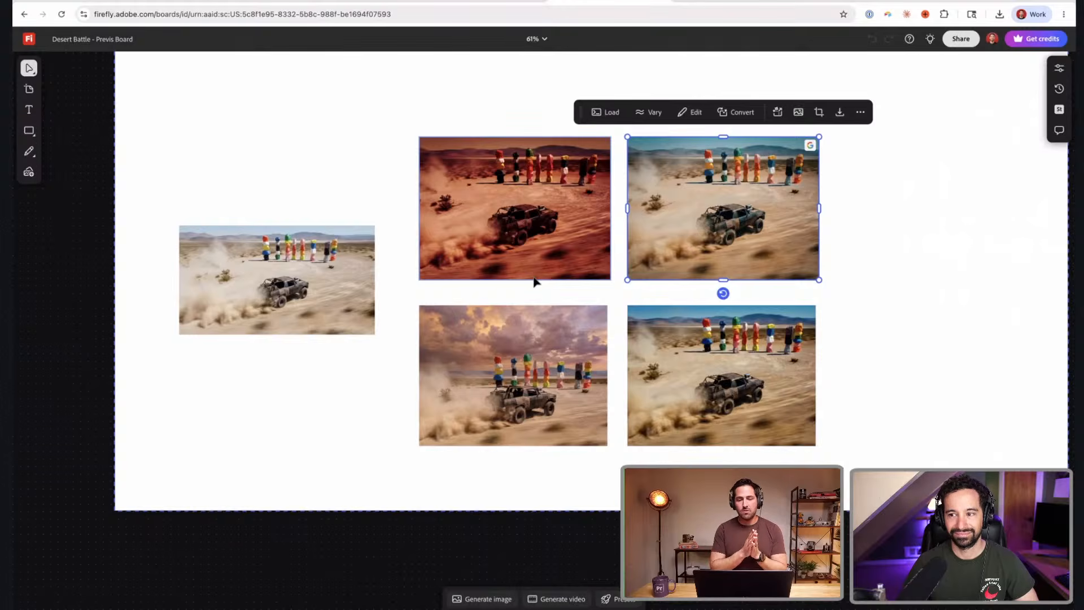
scroll(532, 194, up, 5)
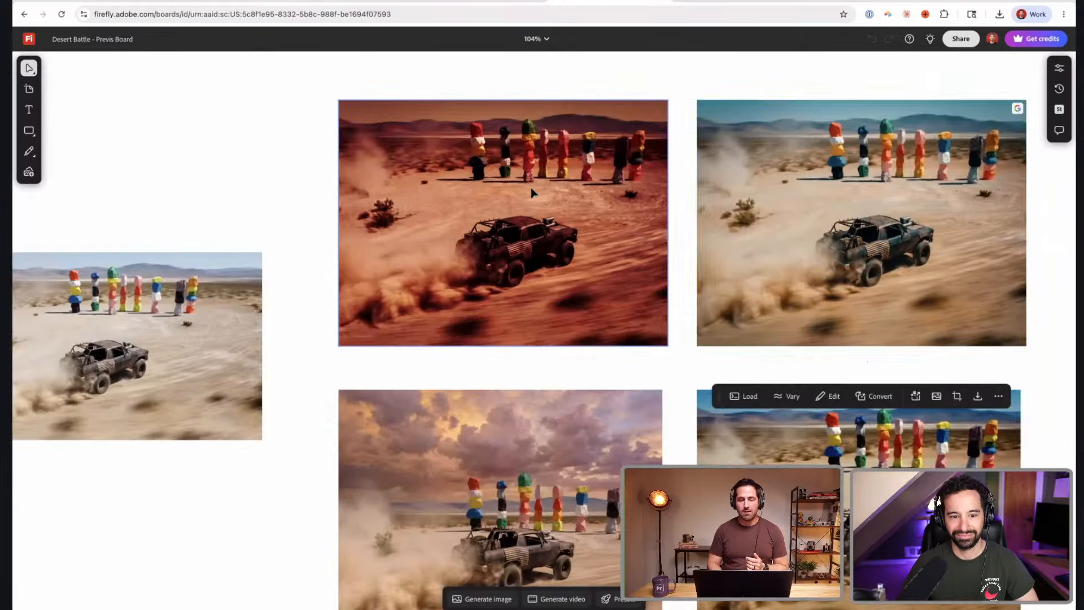
scroll(585, 240, down, 1)
scroll(586, 240, right, 1)
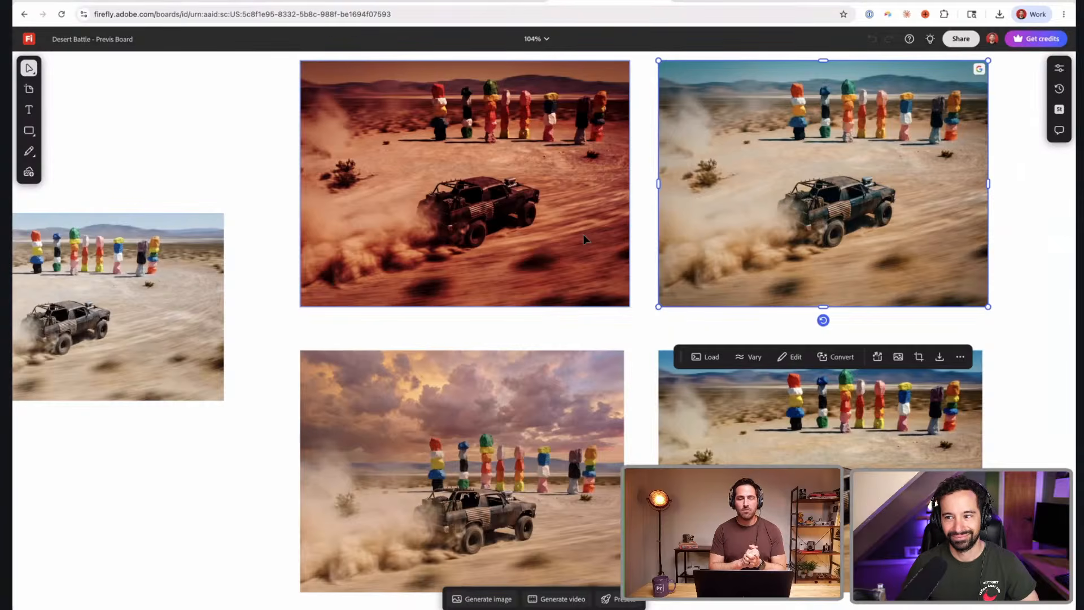
- Examine the two photos of the coloured rock towers in the References frame of the Desert Battle - Previs Board
click(489, 3)
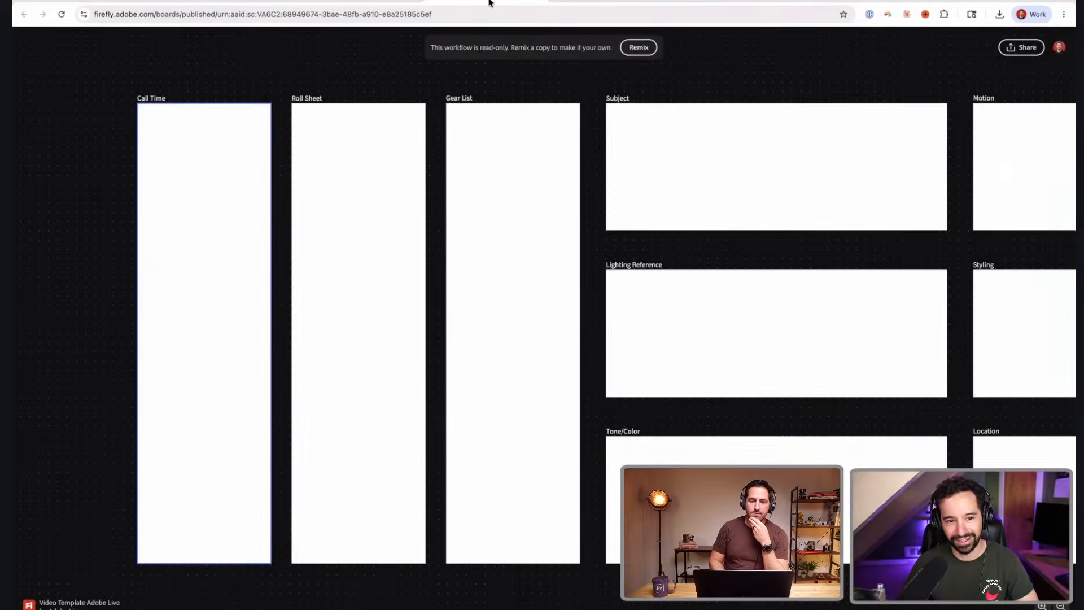
click(612, 3)
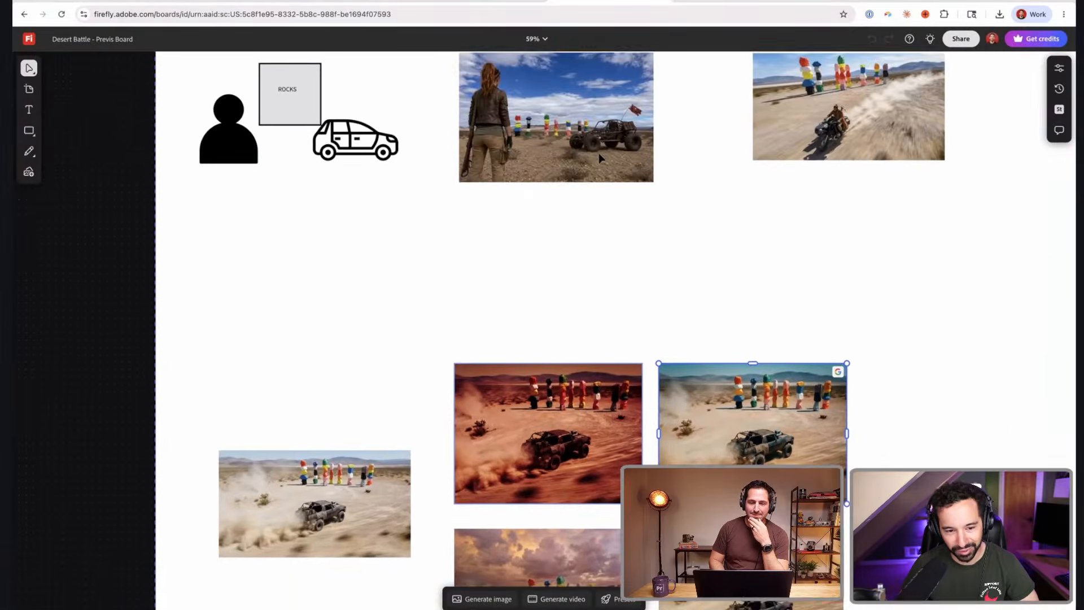
scroll(600, 158, up, 10)
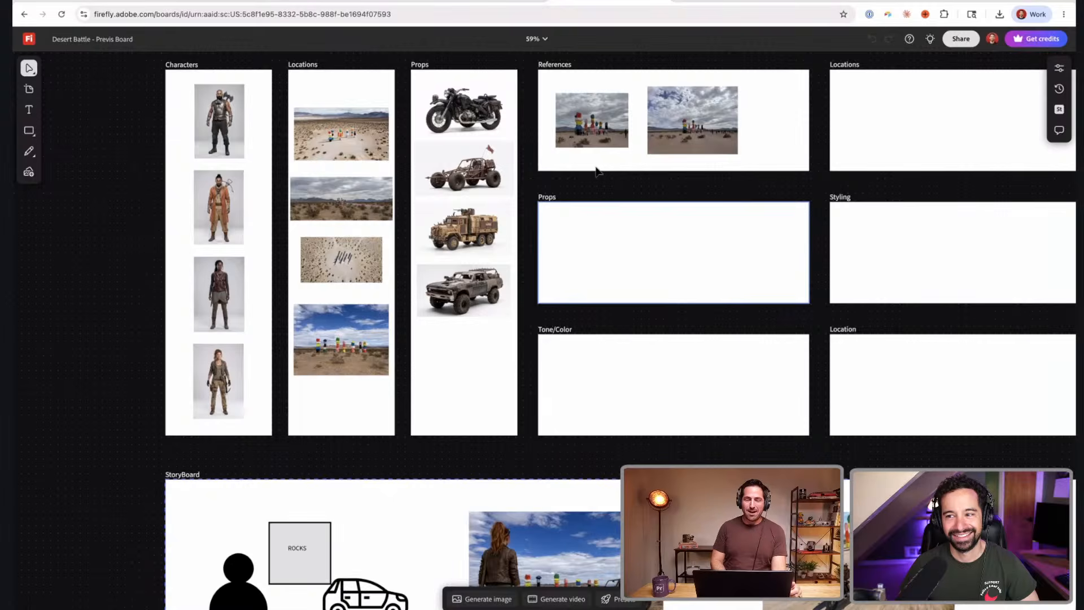
scroll(597, 170, up, 10)
scroll(597, 170, left, 2)
scroll(597, 169, up, 1)
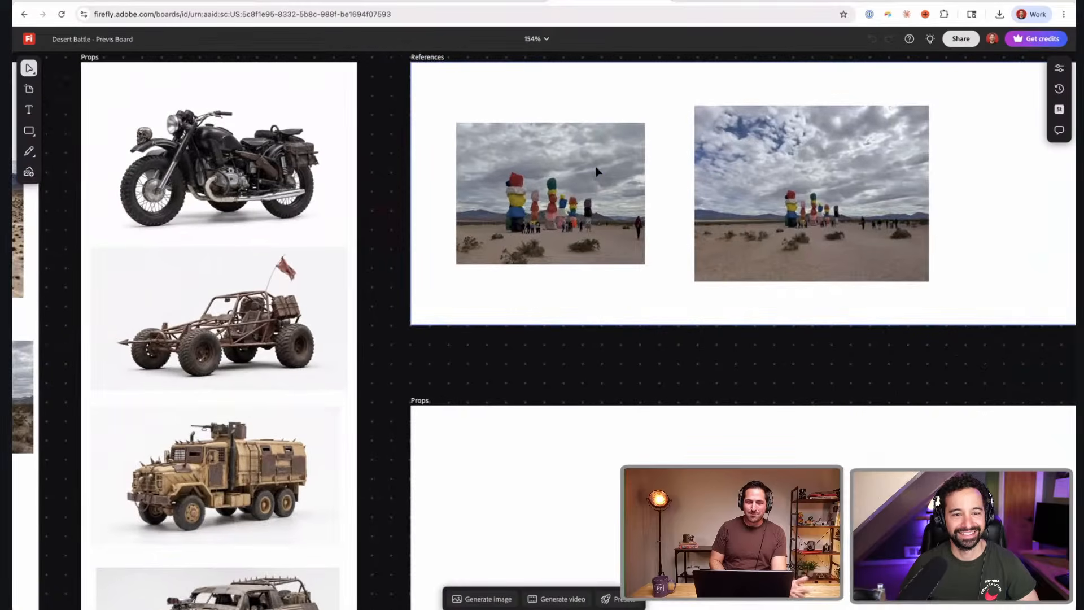
scroll(598, 170, up, 5)
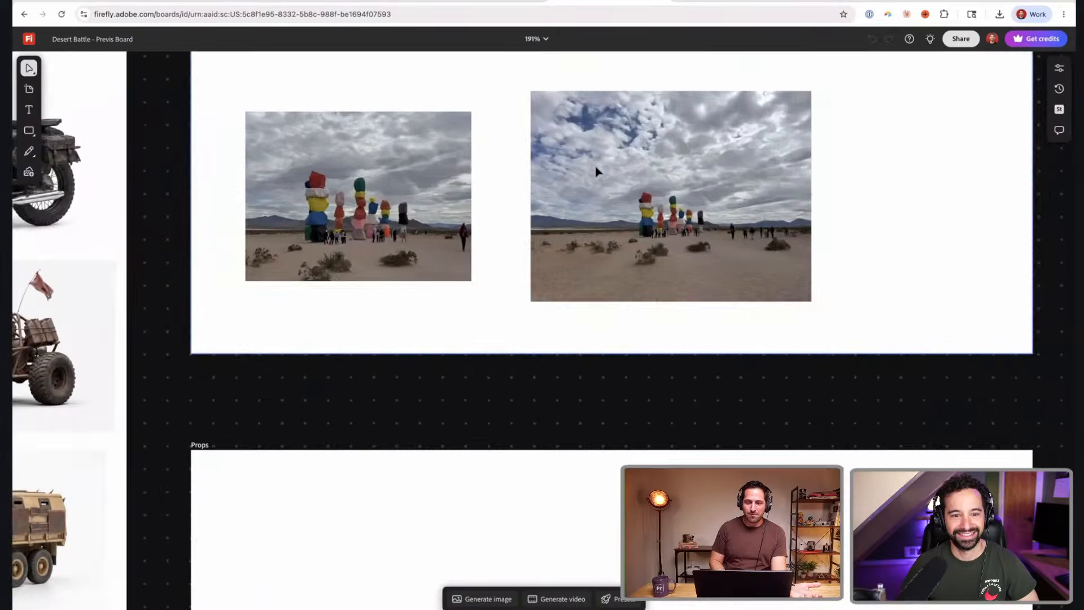
scroll(597, 168, up, 2)
scroll(596, 169, right, 1)
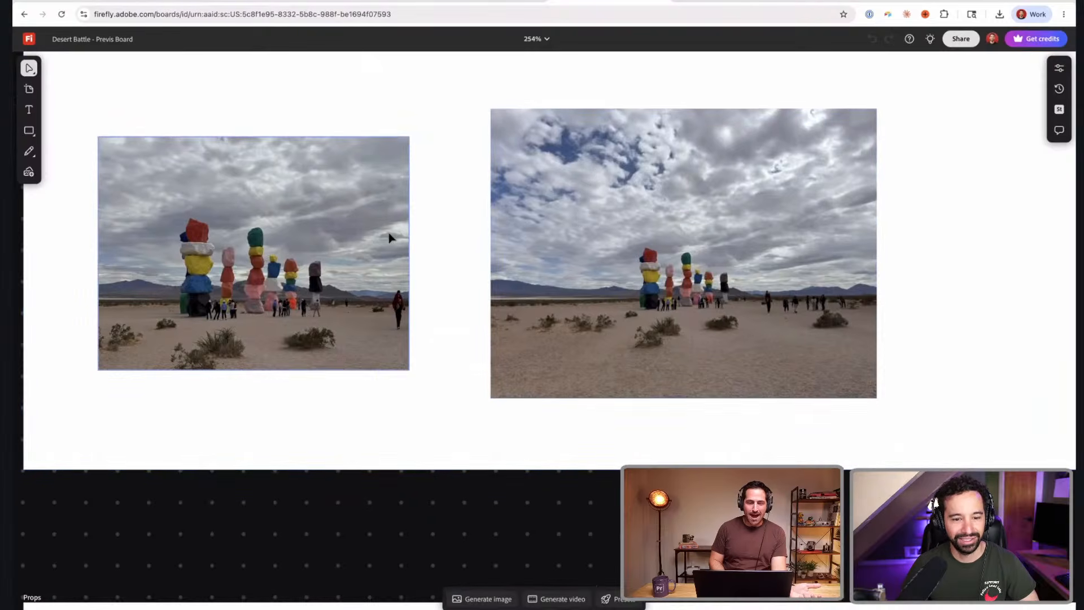
scroll(631, 282, up, 6)
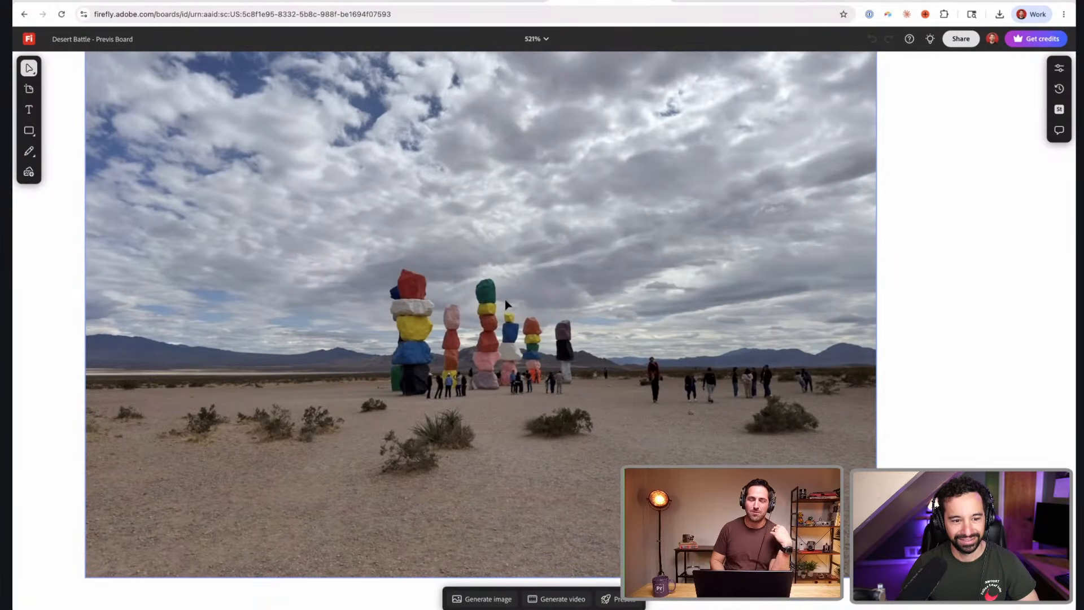
scroll(460, 306, up, 2)
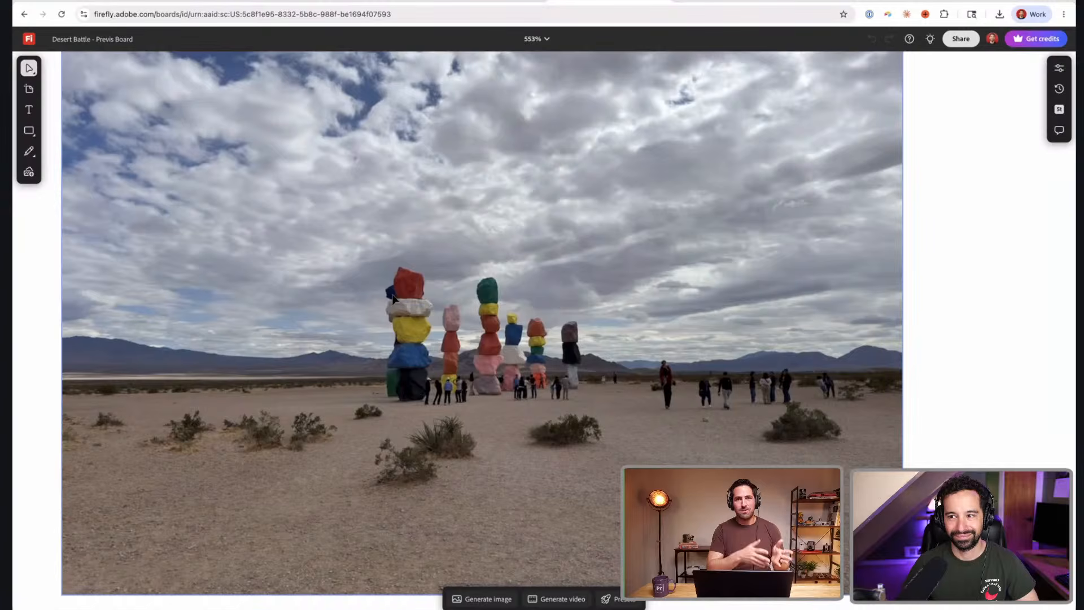
- Examine the aerial and wide desert photos of the rock towers in the Locations frame beside the Characters
scroll(479, 217, down, 5)
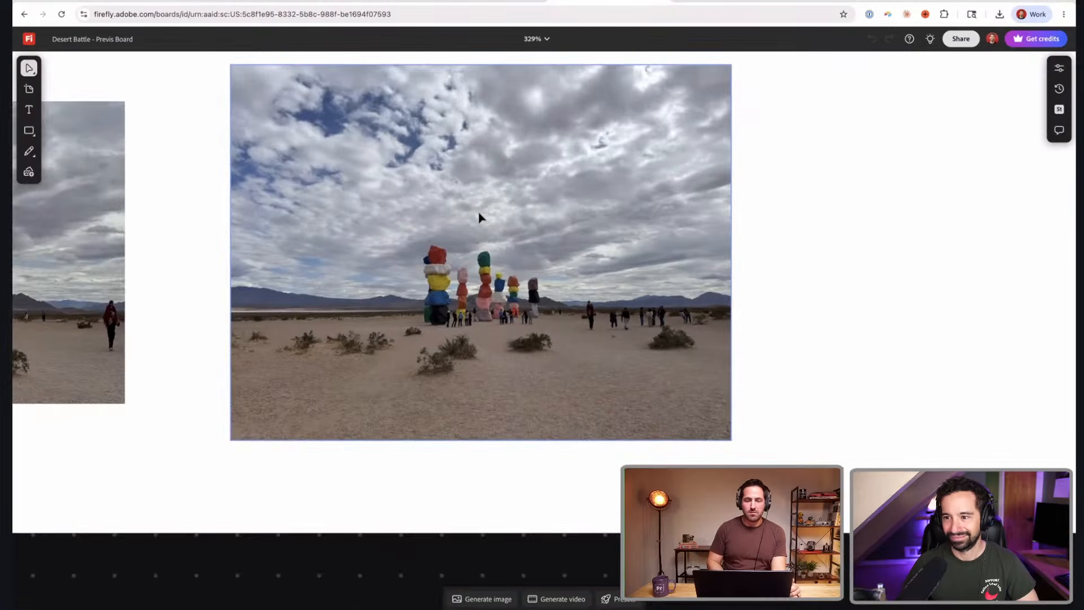
scroll(478, 217, left, 15)
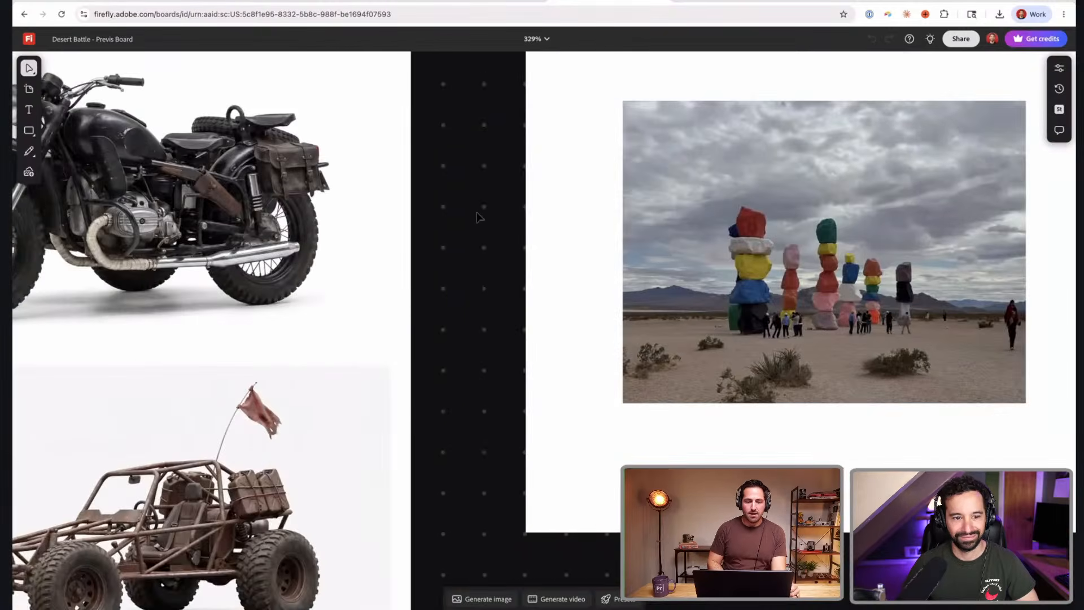
scroll(479, 217, down, 5)
scroll(479, 218, left, 15)
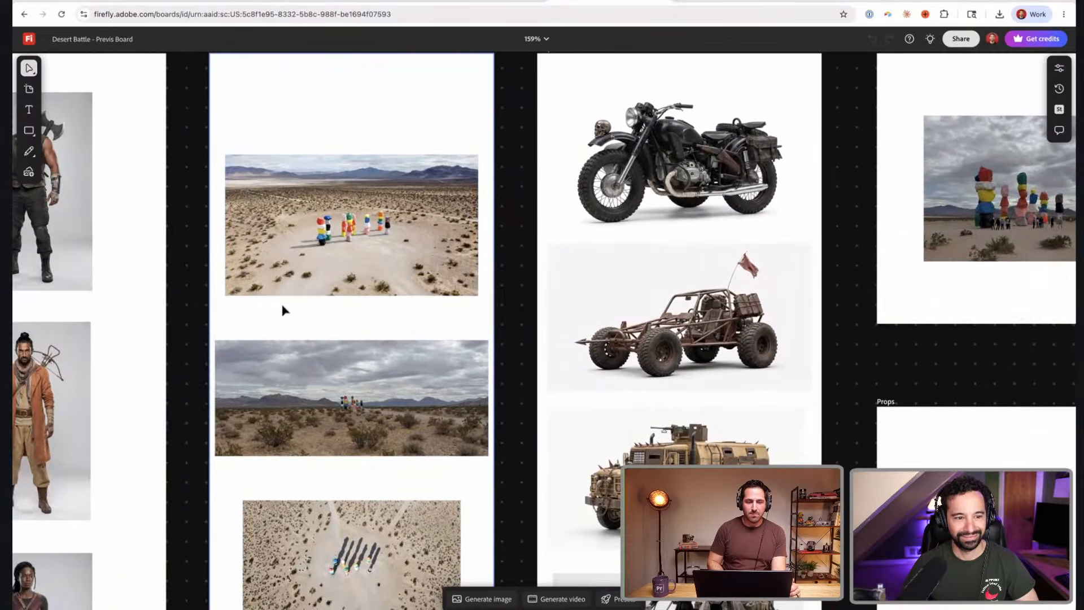
scroll(283, 310, up, 5)
scroll(282, 310, up, 2)
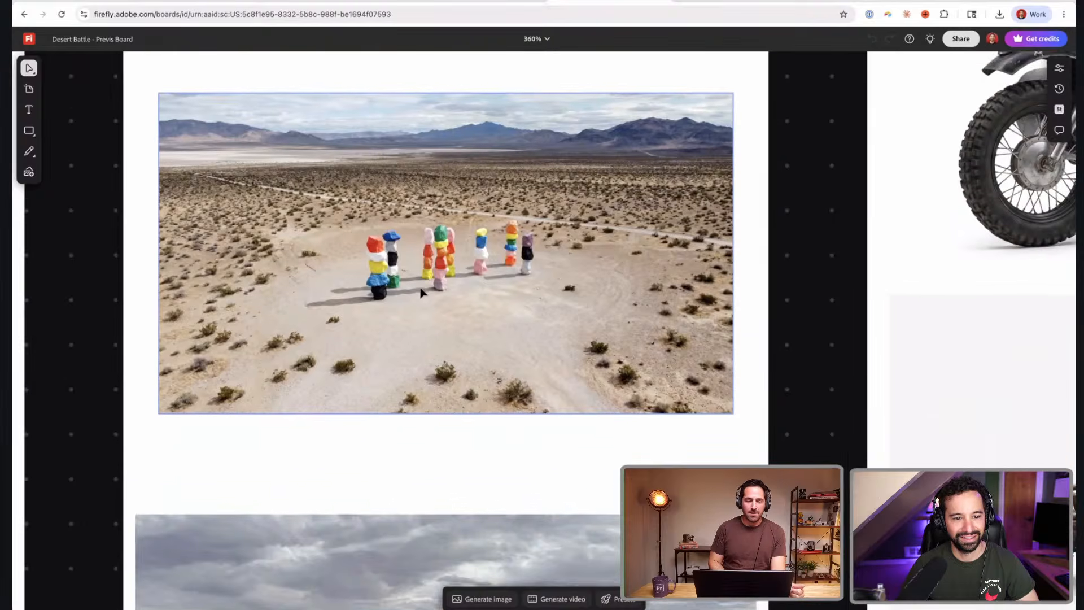
scroll(421, 291, down, 5)
scroll(420, 292, down, 2)
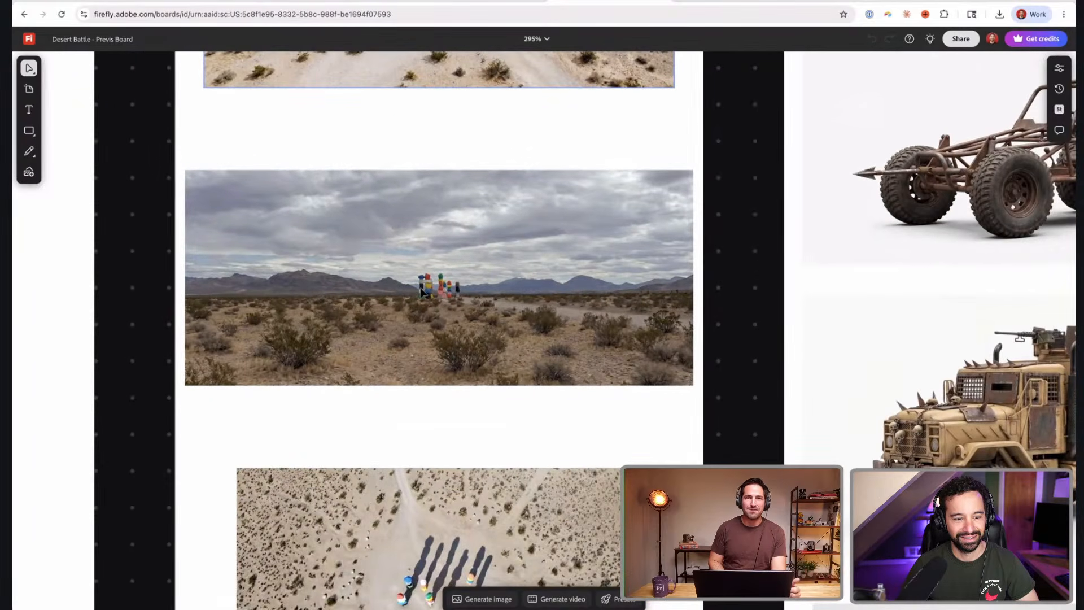
- Examine the remaining desert photos in the Locations frame, then view the Characters, Locations and Props frames together
scroll(421, 292, down, 6)
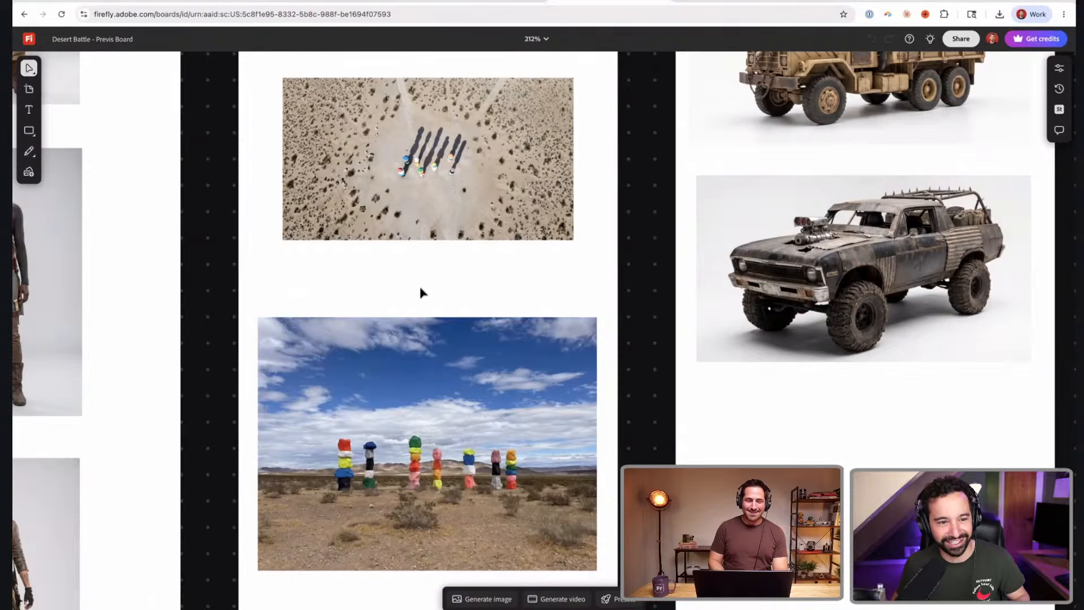
scroll(421, 292, down, 5)
scroll(421, 291, up, 3)
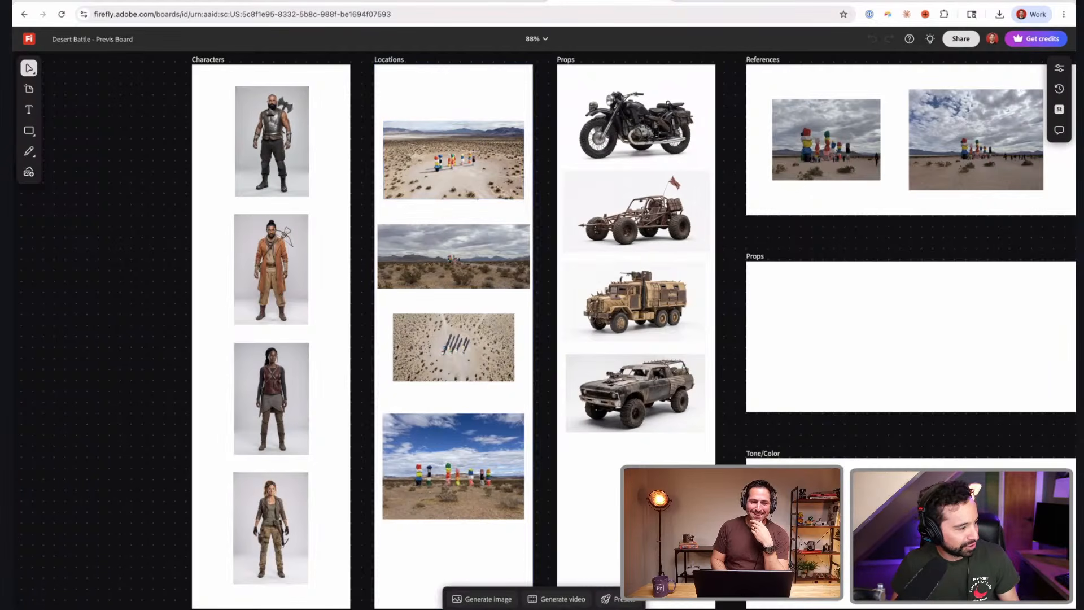
- Return to the read-only Video Template Adobe Live board and remix it into an editable copy
click(496, 2)
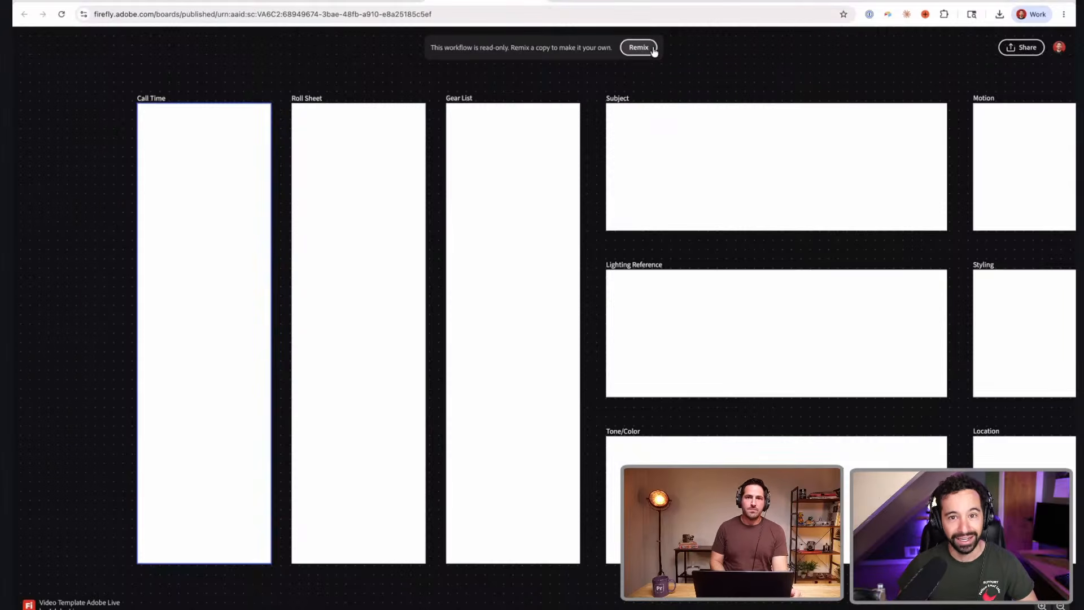
click(595, 2)
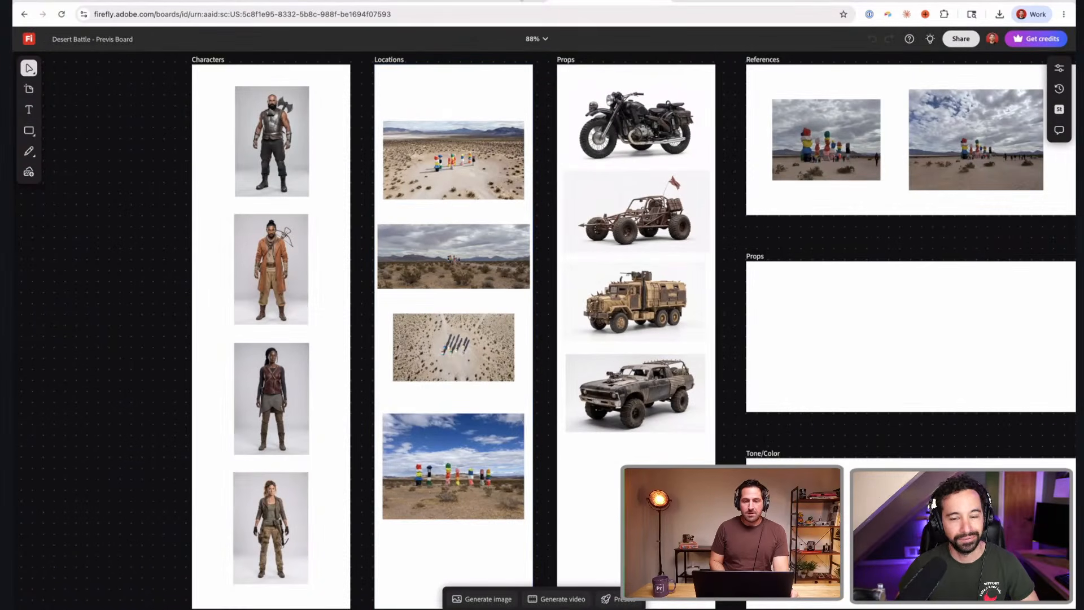
scroll(513, 103, up, 1)
scroll(512, 103, left, 1)
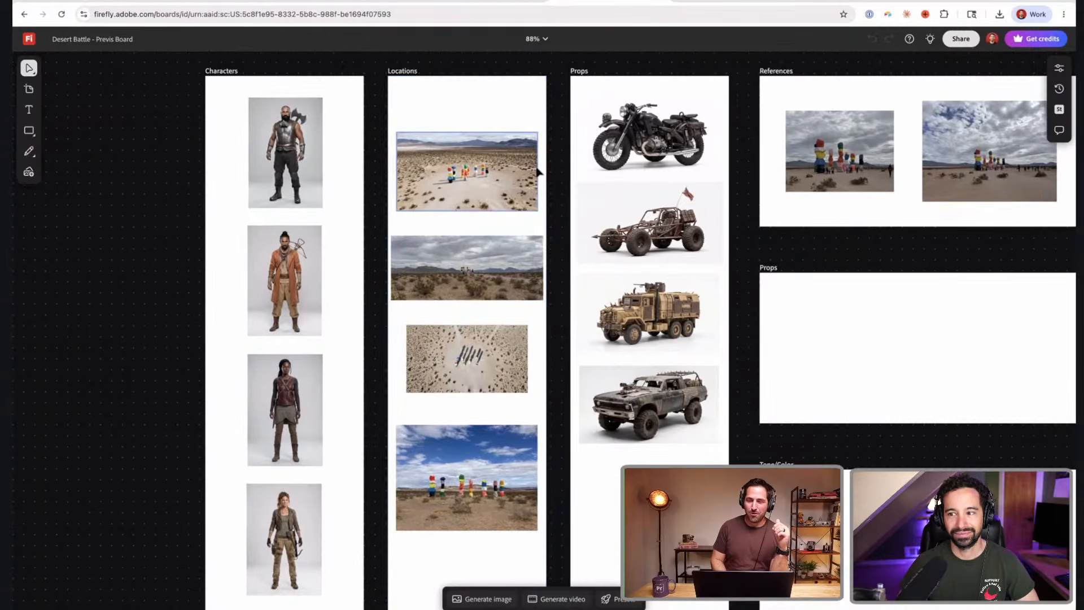
click(503, 2)
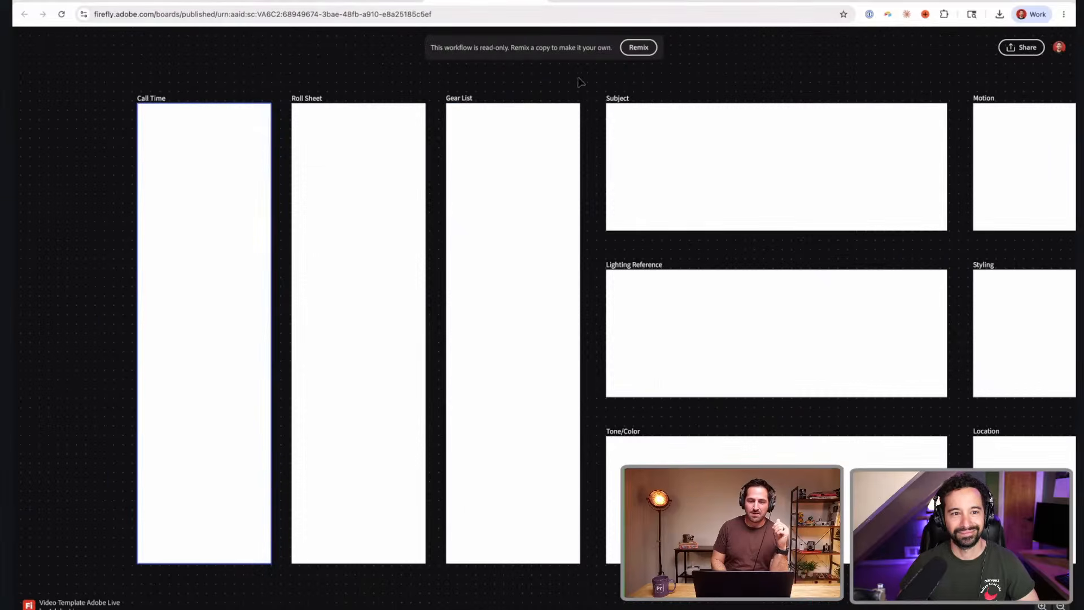
click(637, 49)
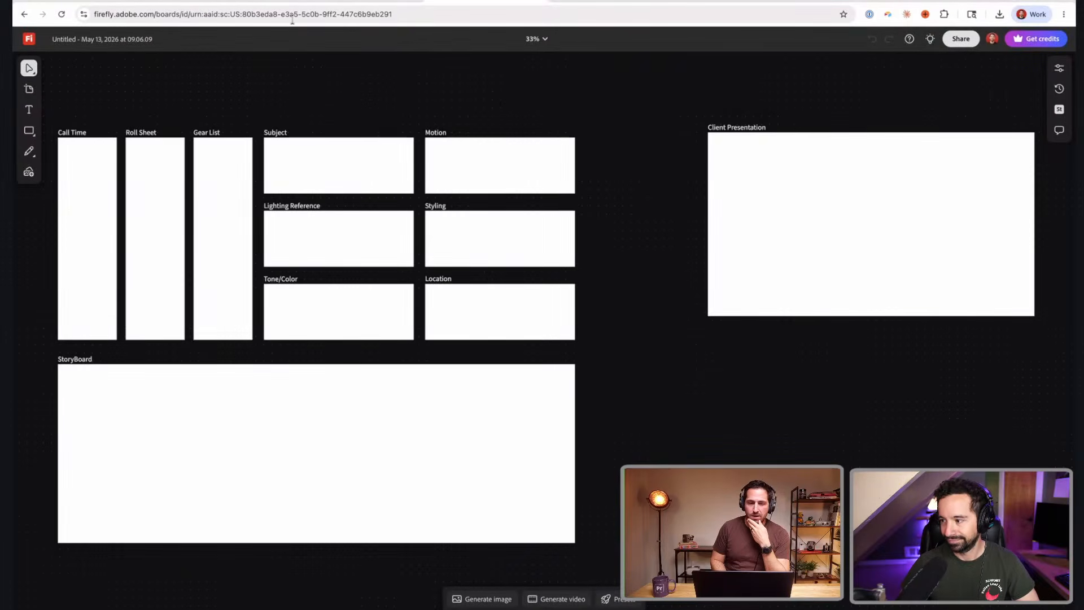
- Rename the Call Time frame in the remixed board as Locations
scroll(277, 117, left, 4)
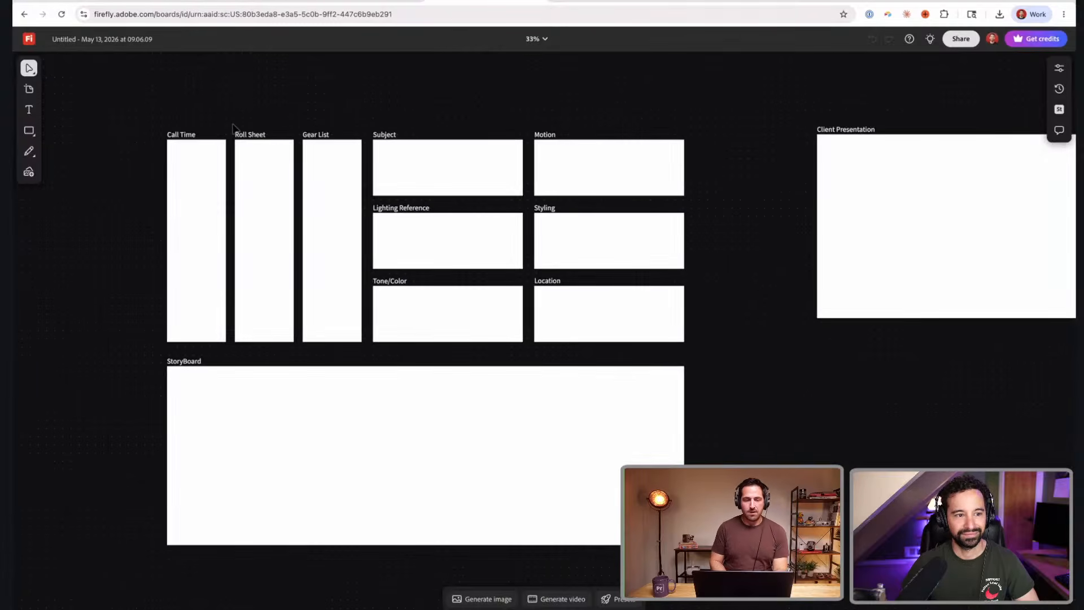
scroll(235, 129, up, 5)
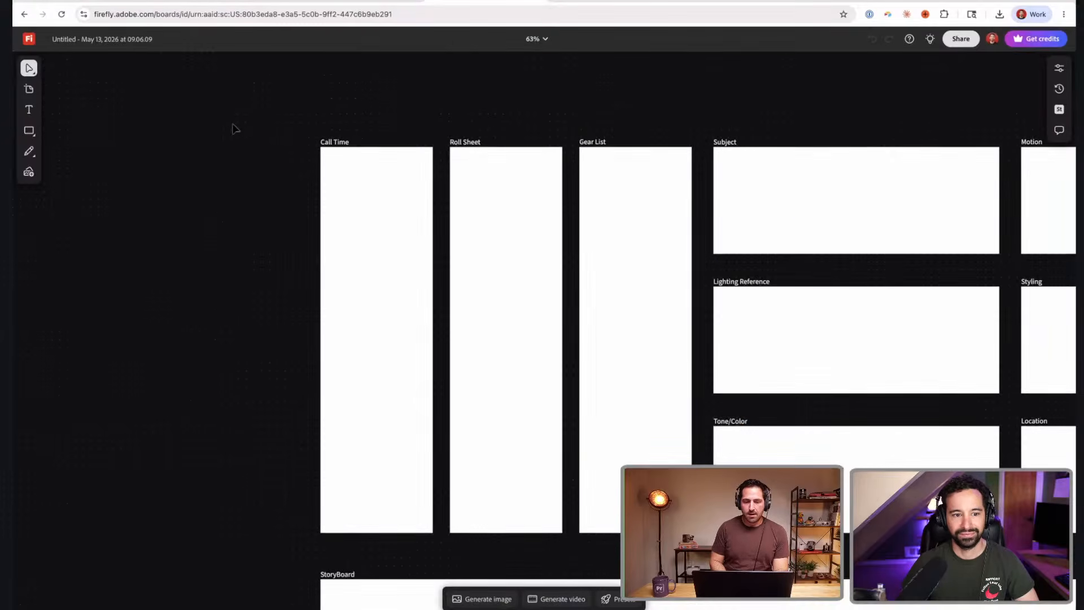
scroll(262, 128, down, 1)
scroll(261, 128, right, 2)
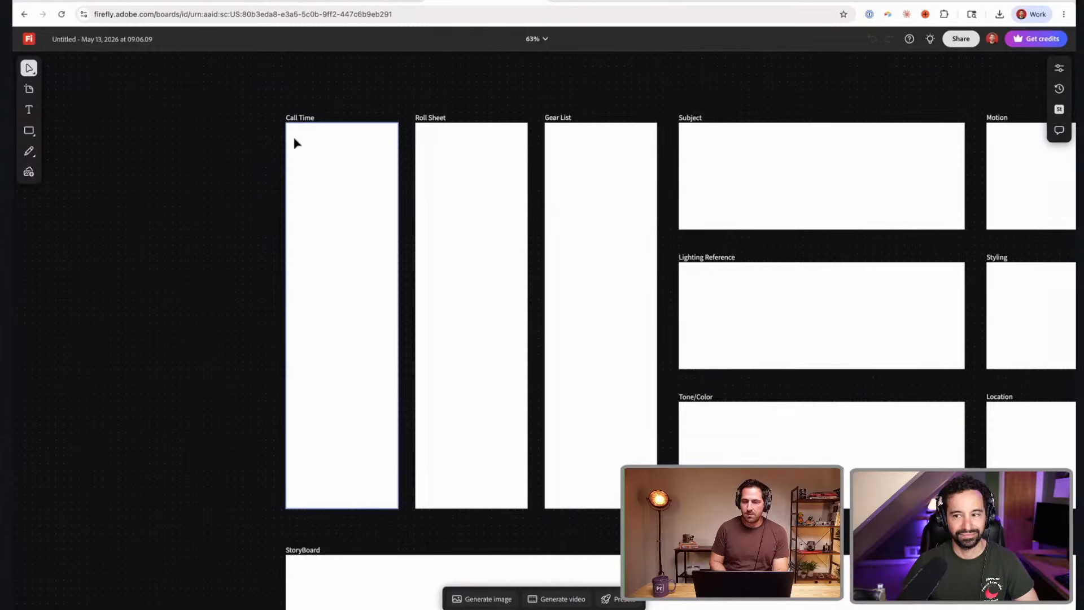
double_click(297, 118)
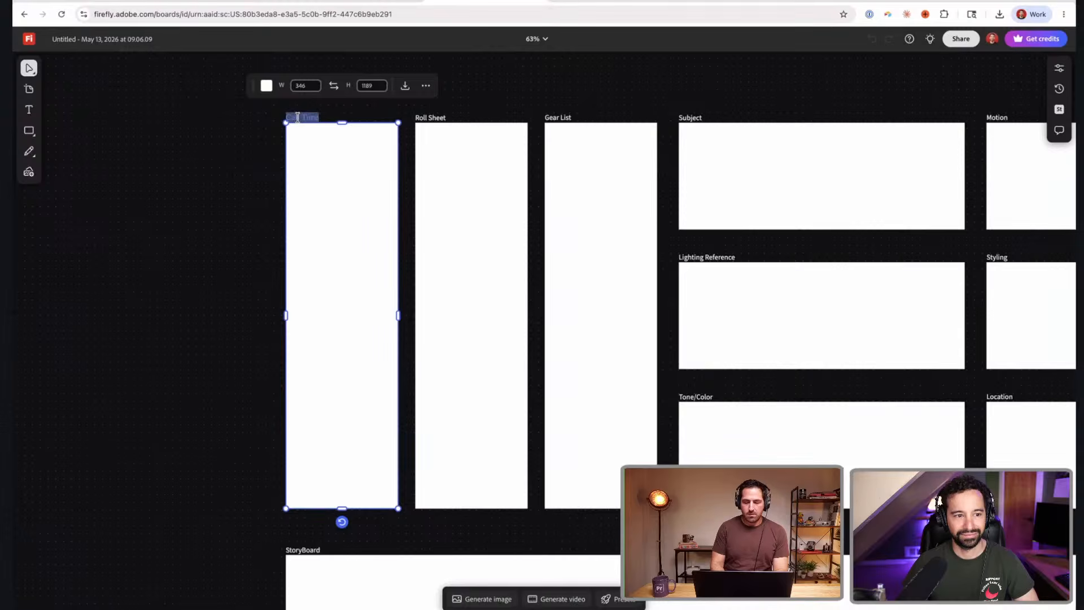
key(BackSpace)
text(Locations)
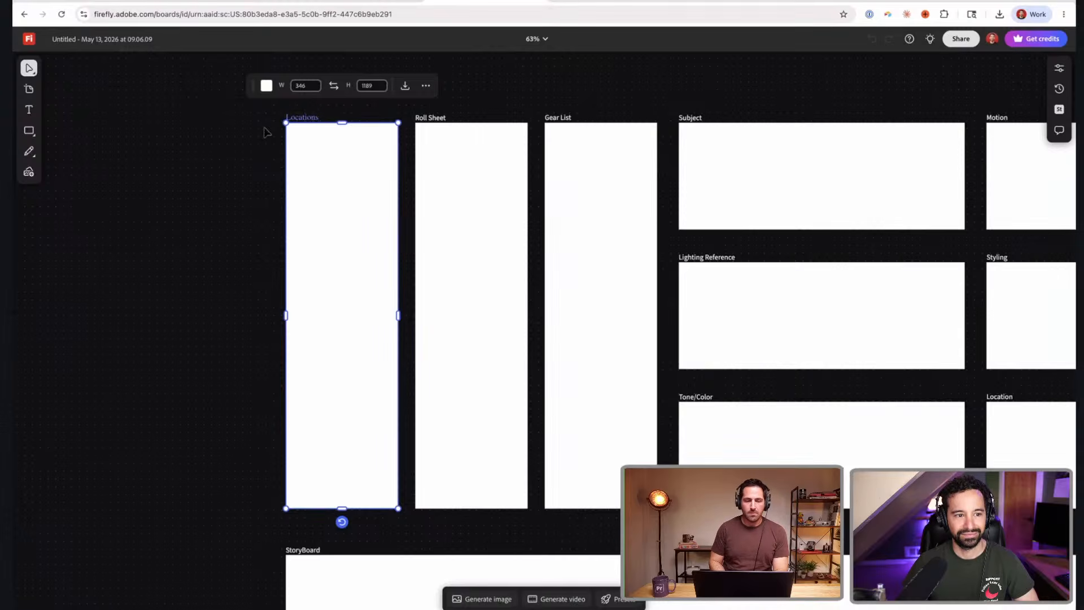
click(270, 132)
- Rename the Roll Sheet frame as Characters and the Gear List frame as Props
double_click(419, 118)
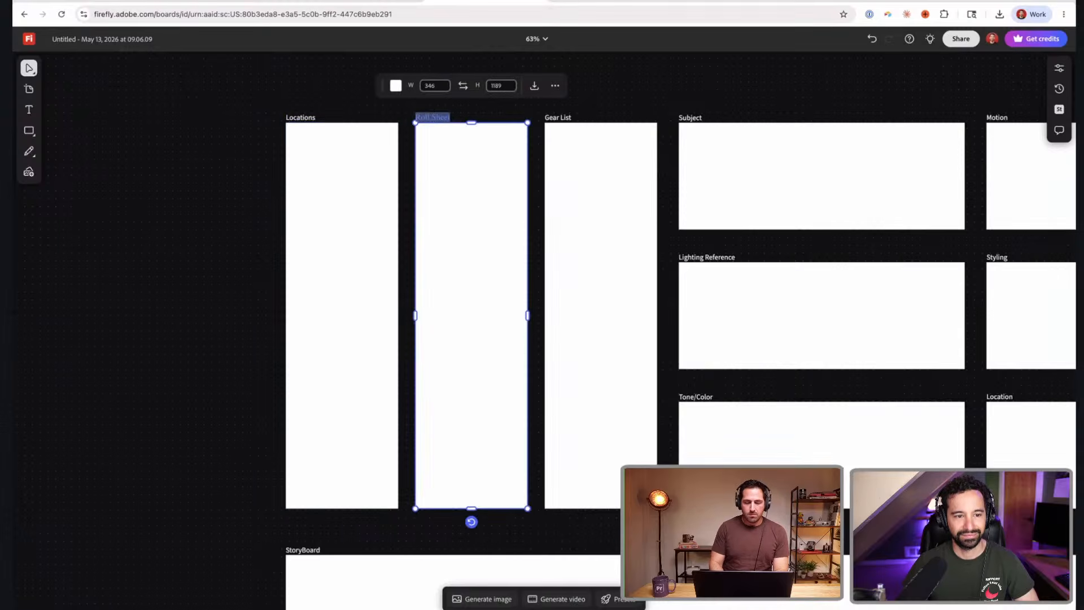
text(Characters)
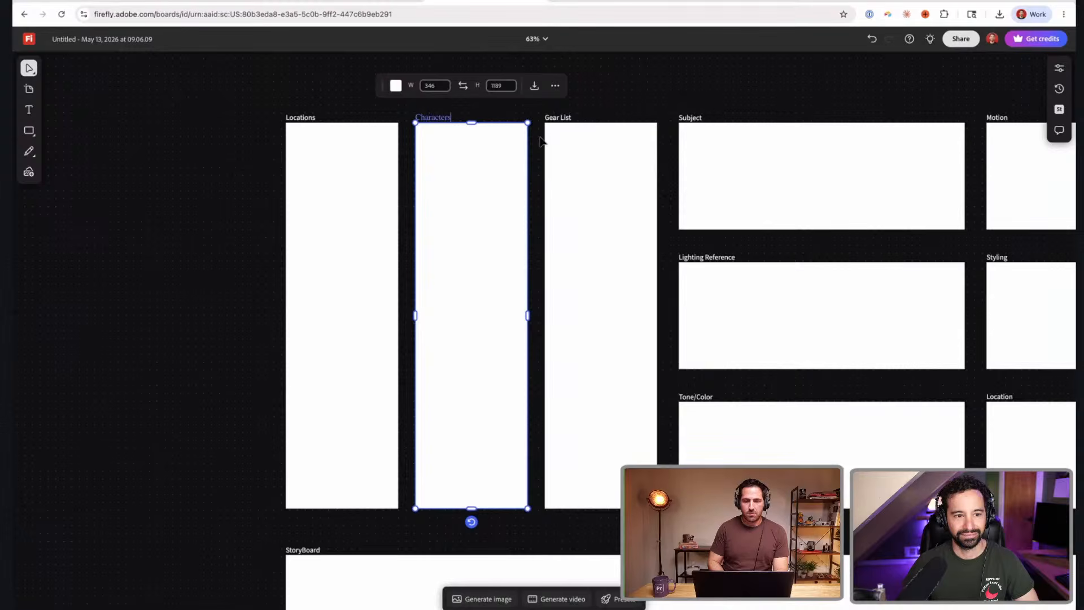
click(612, 108)
click(564, 119)
double_click(563, 118)
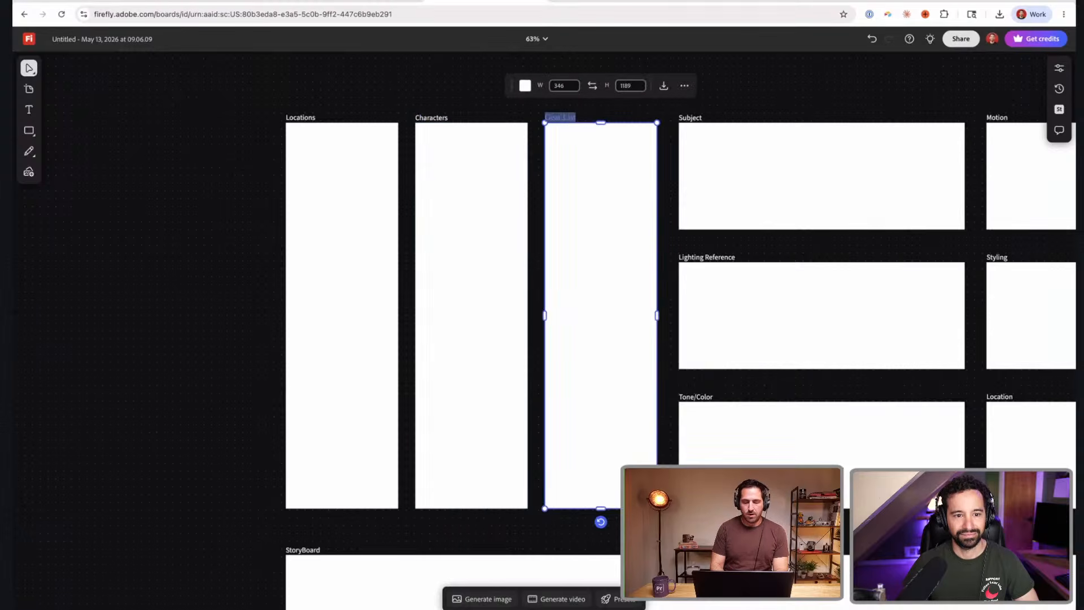
text(Props)
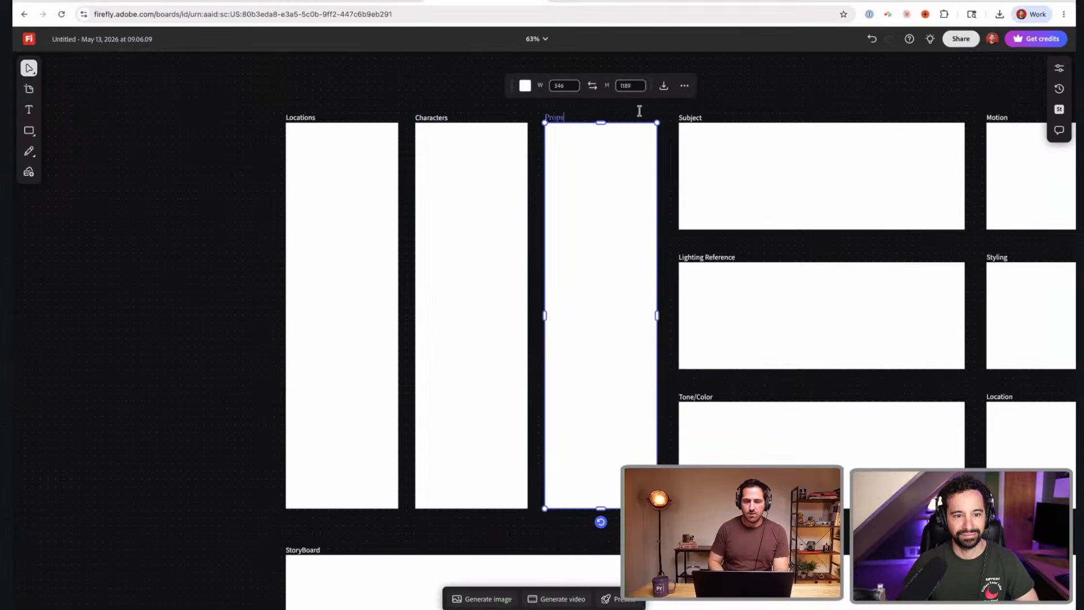
click(839, 88)
- Rename the Subject frame as Location Scout
scroll(315, 159, right, 8)
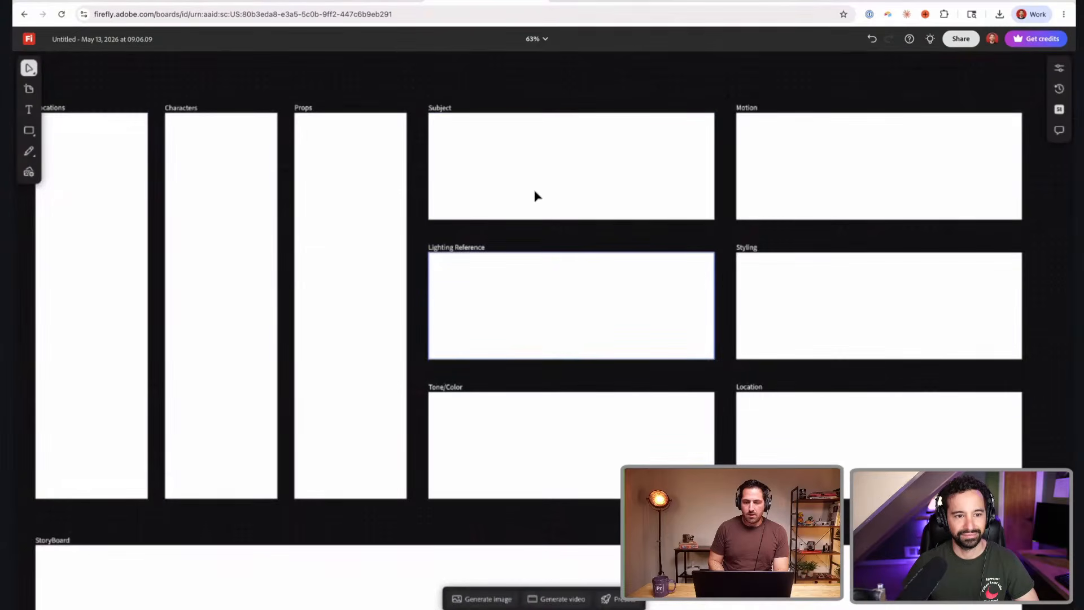
click(439, 108)
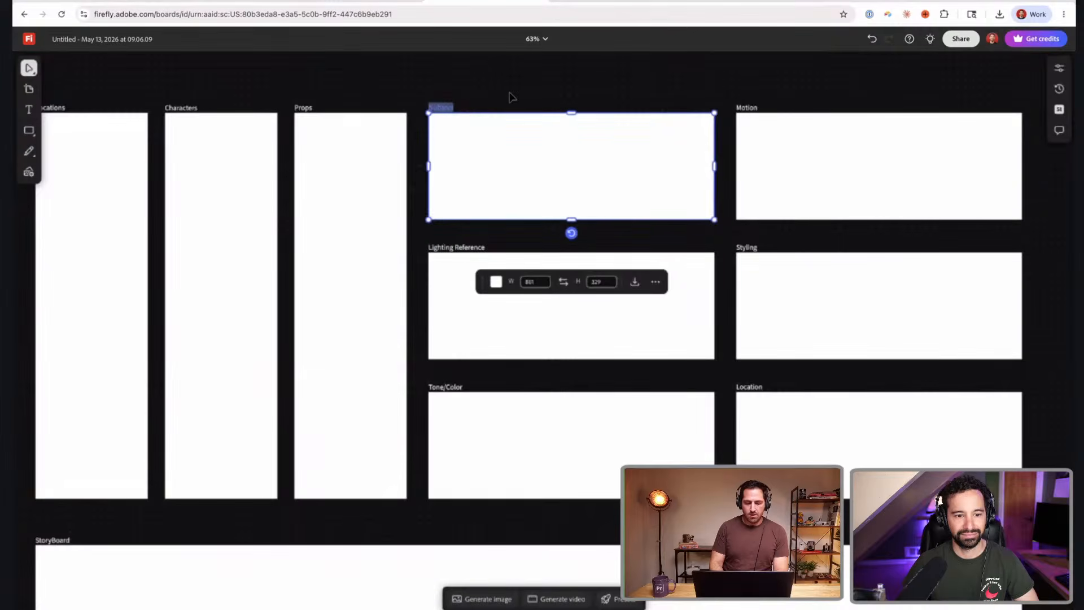
text(Reference)
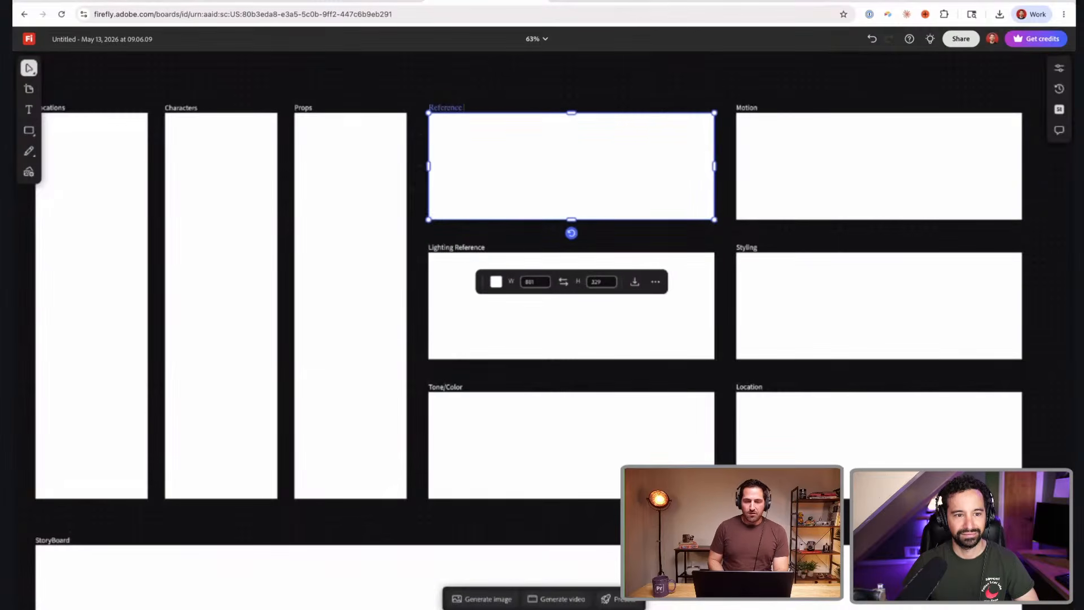
double_click(454, 105)
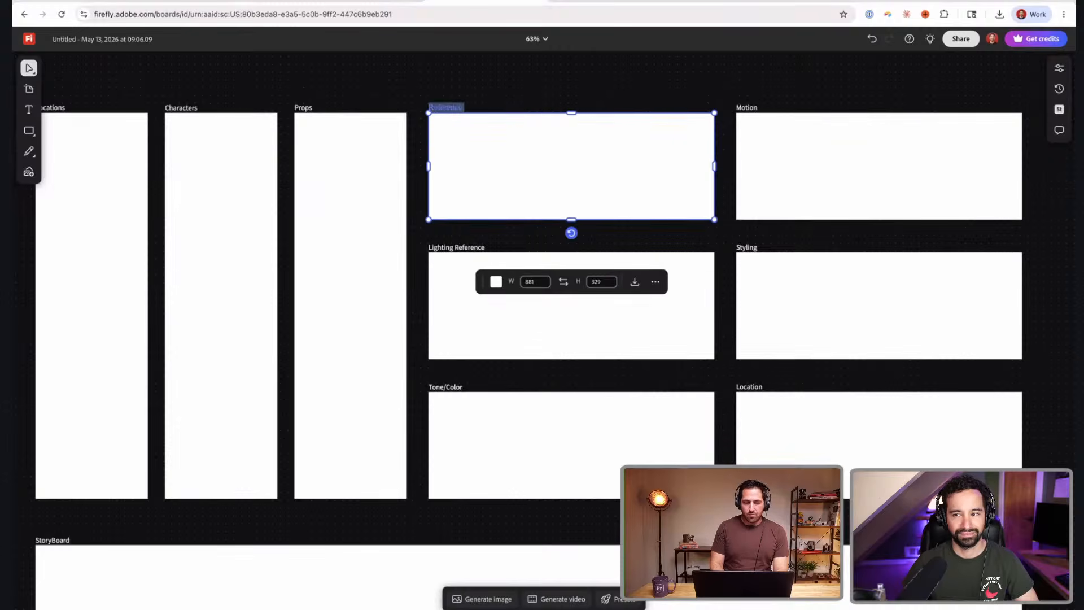
text(Location Scout)
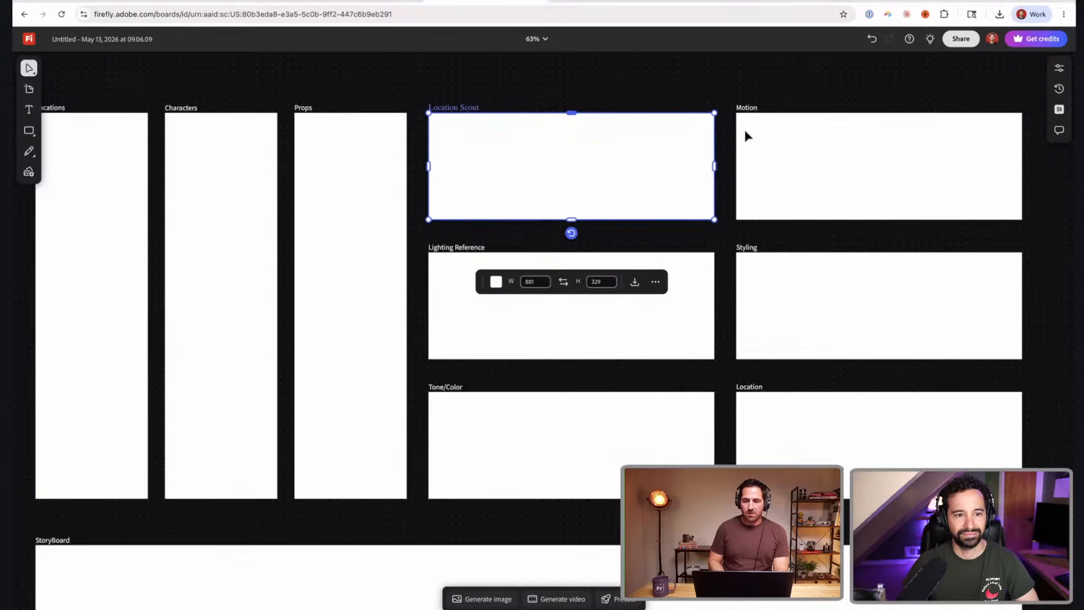
- Rename the Motion frame as References and leave nothing selected on the board
click(750, 109)
click(751, 107)
double_click(751, 107)
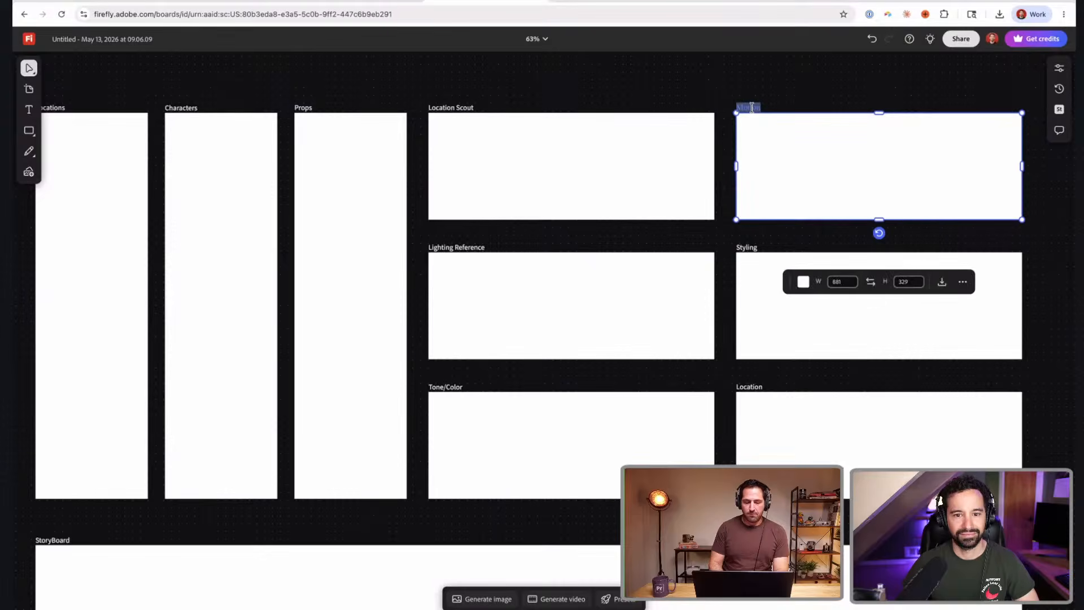
text(References)
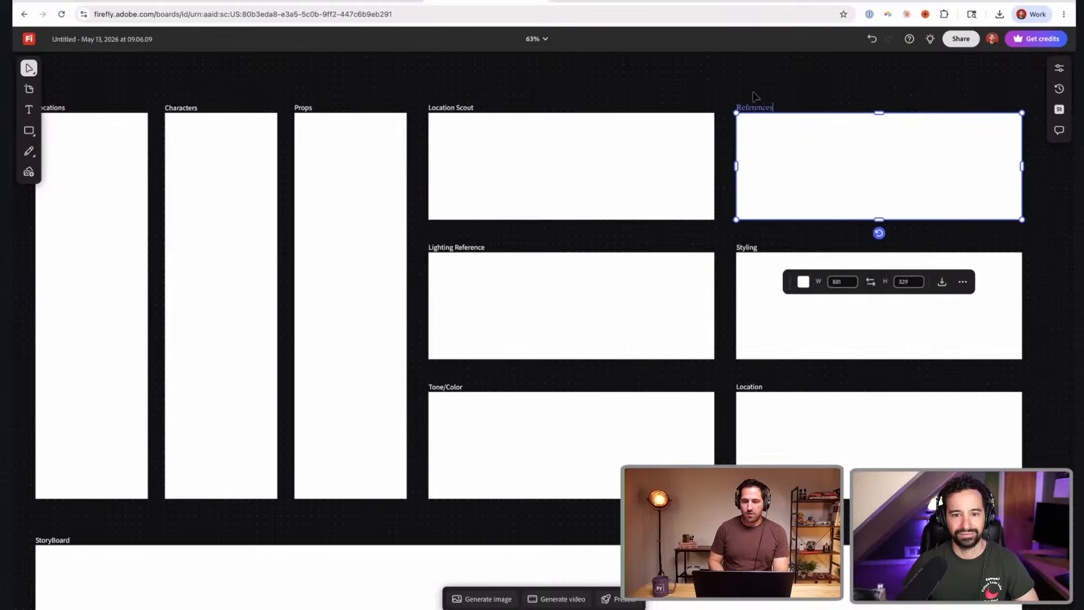
click(755, 92)
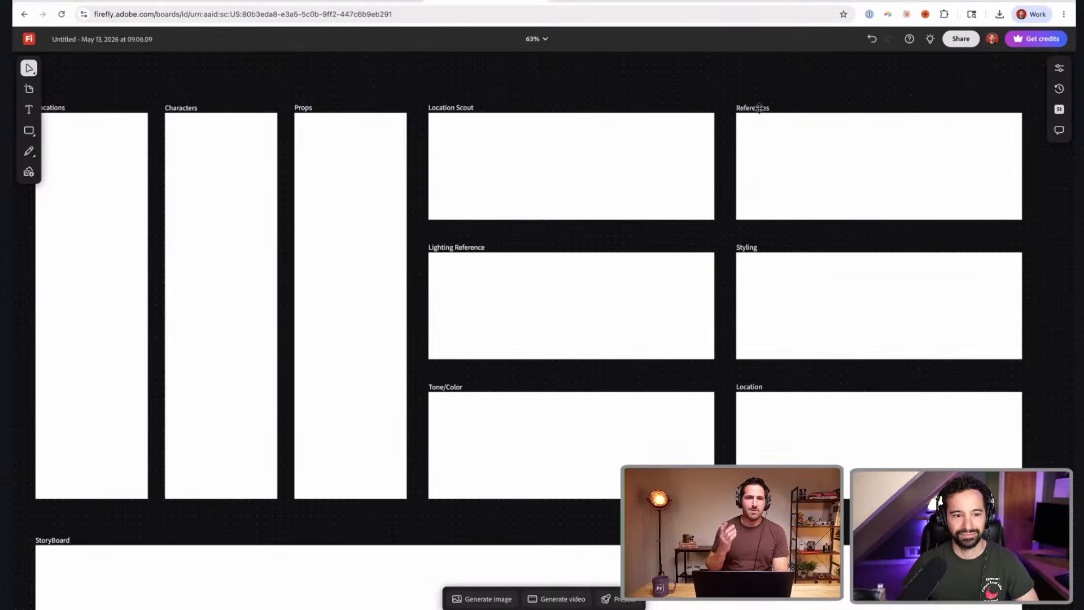
click(788, 138)
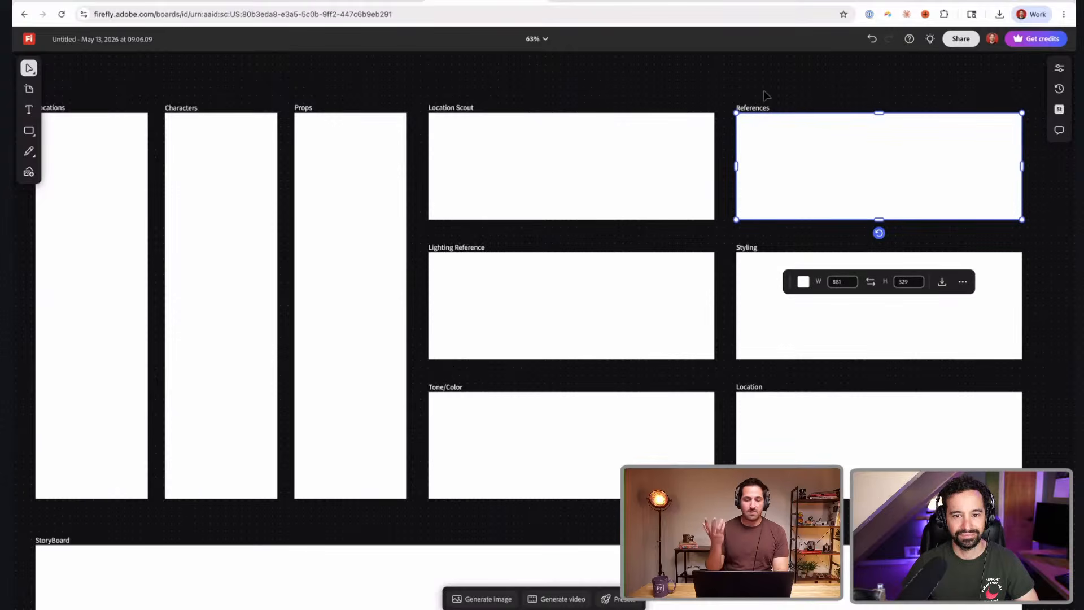
click(574, 89)
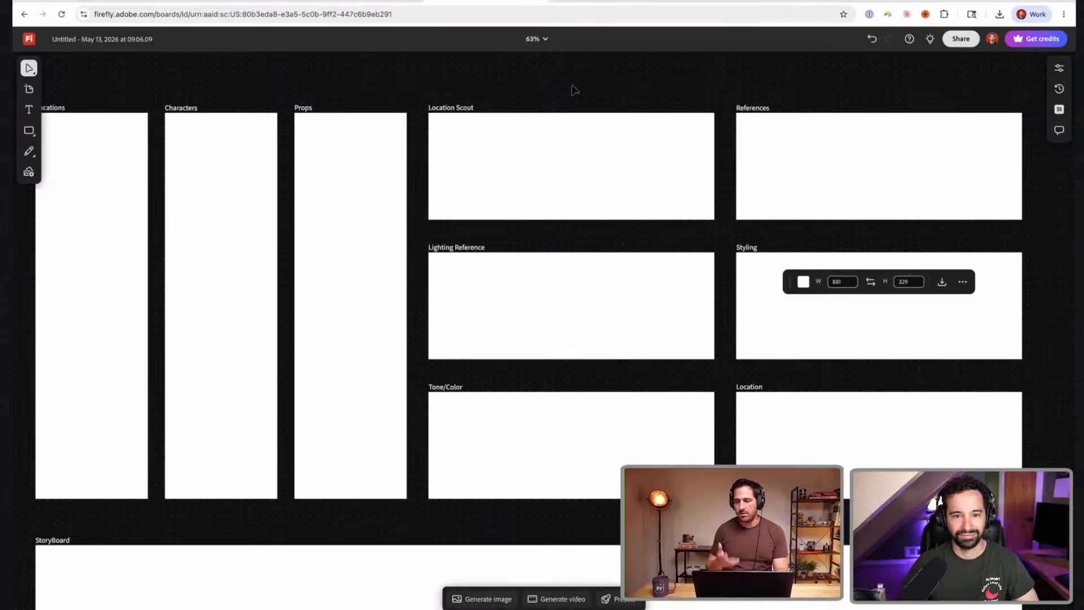
- Switch to the FieldTrips Footage folder in Finder and preview the photos from IMG_0039.jpeg through IMG_0042.jpeg
scroll(574, 89, left, 4)
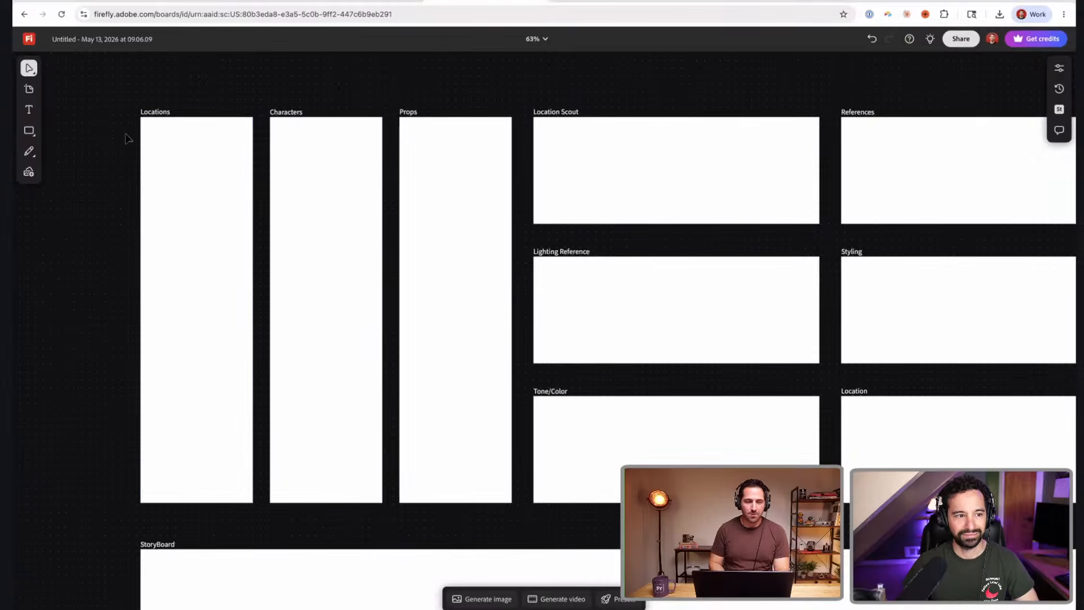
scroll(259, 160, left, 2)
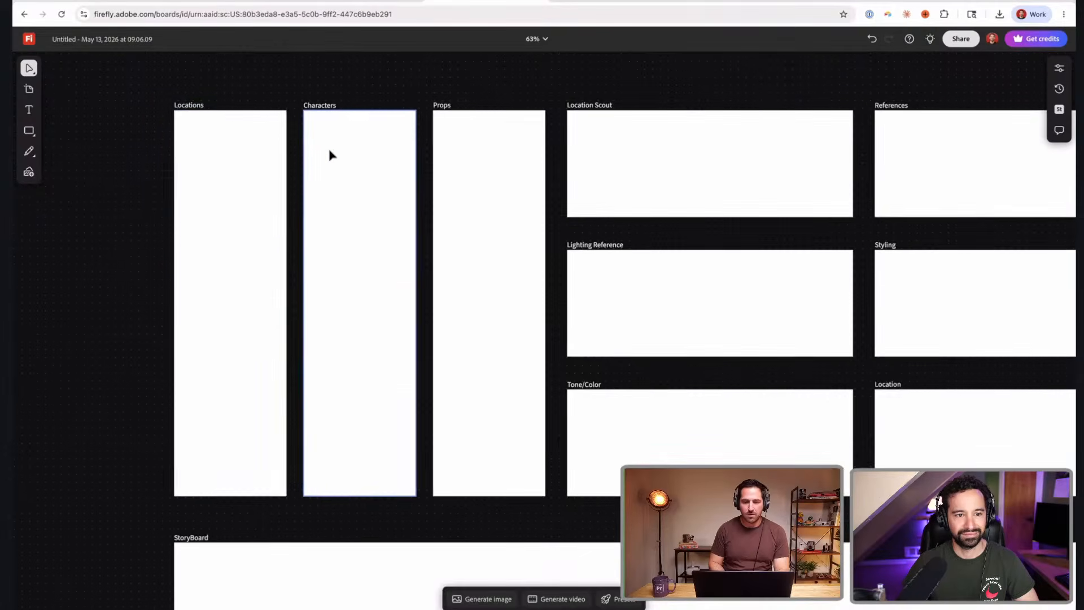
scroll(330, 155, down, 2)
scroll(330, 155, right, 1)
key(super+Tab)
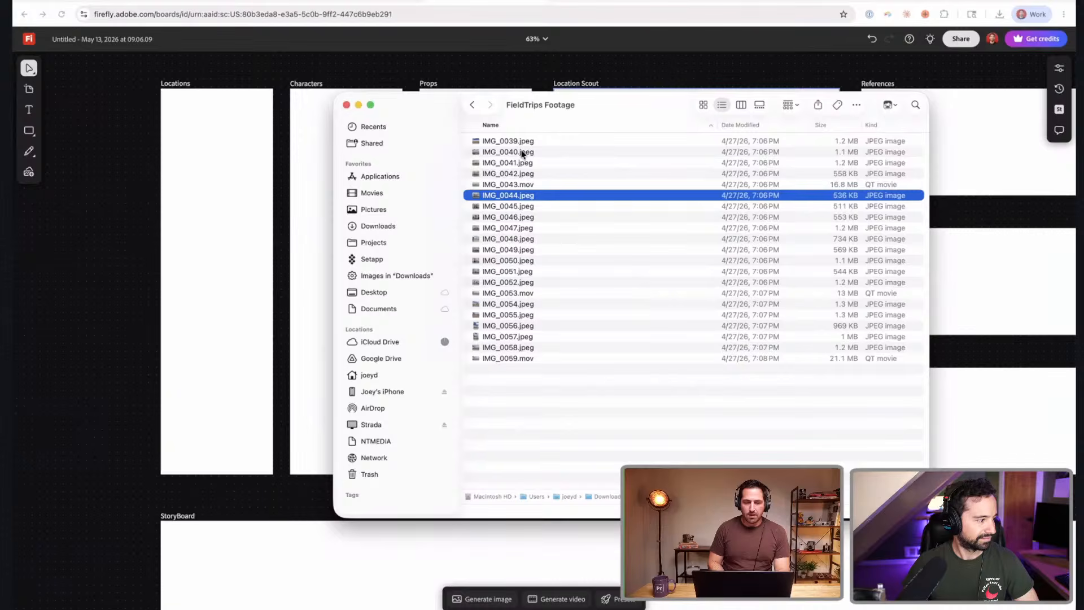
click(519, 142)
key(space)
key(Down)
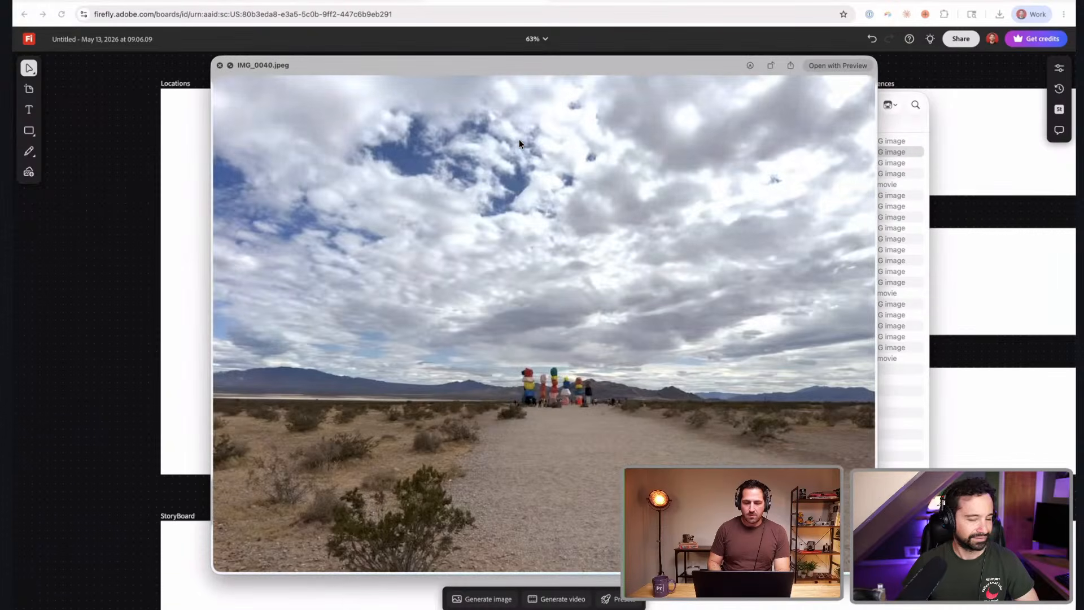
key(Down)
key(Down)
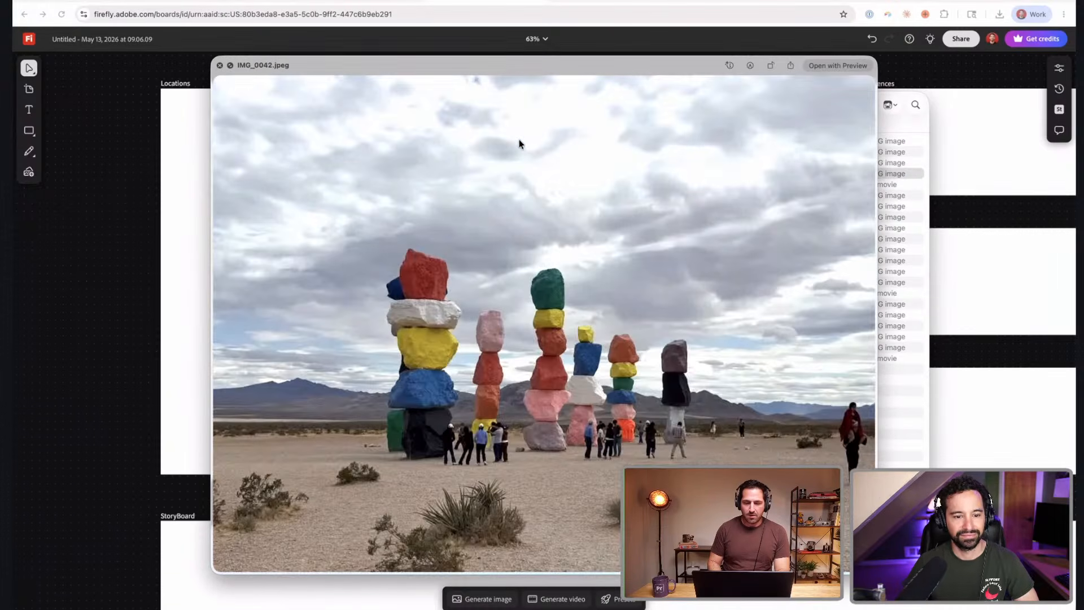
key(space)
- Add IMG_0042.jpeg from the FieldTrips Footage folder to the board near the Location Scout frame, undoing any accidental frame move
drag(642, 106, 617, 264)
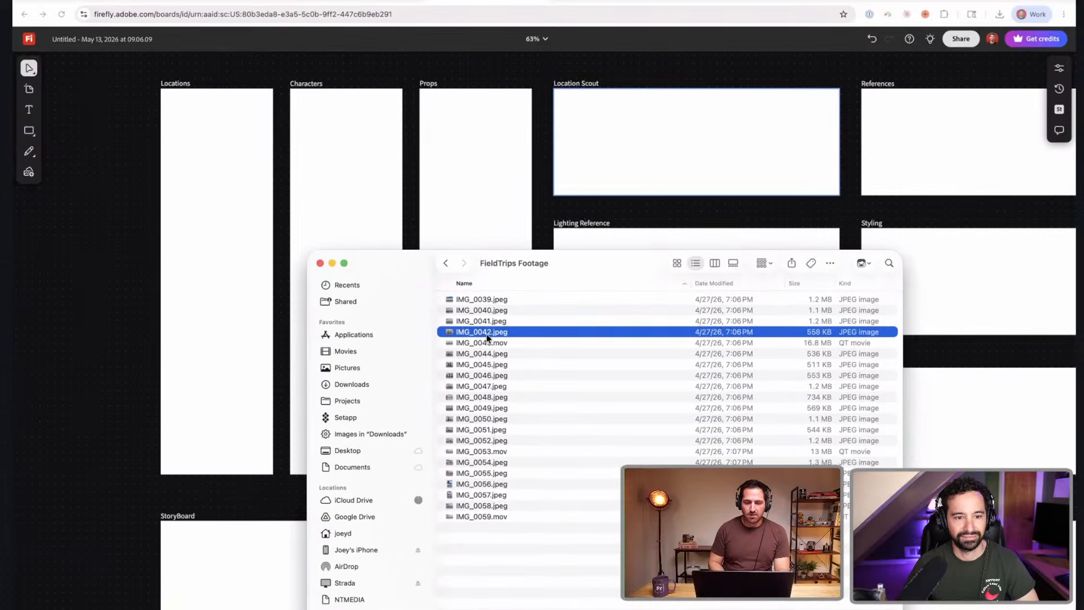
drag(486, 330, 644, 158)
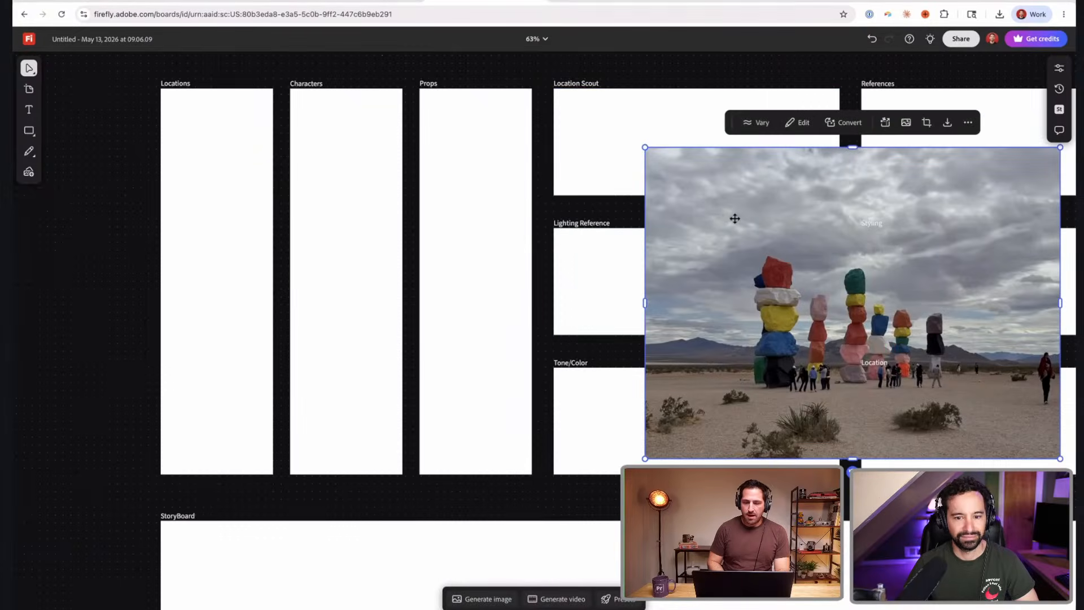
drag(685, 196, 675, 191)
key(super+z)
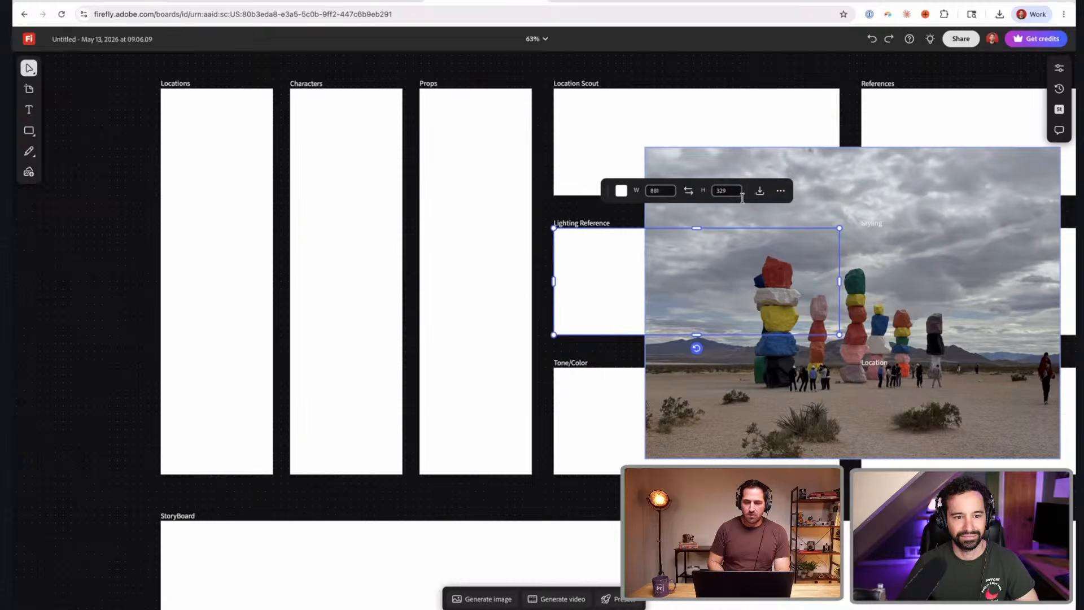
- Scale the rock-towers photo down and position it inside the Location Scout frame
click(837, 200)
drag(834, 178, 746, 137)
drag(556, 104, 677, 193)
drag(730, 251, 621, 143)
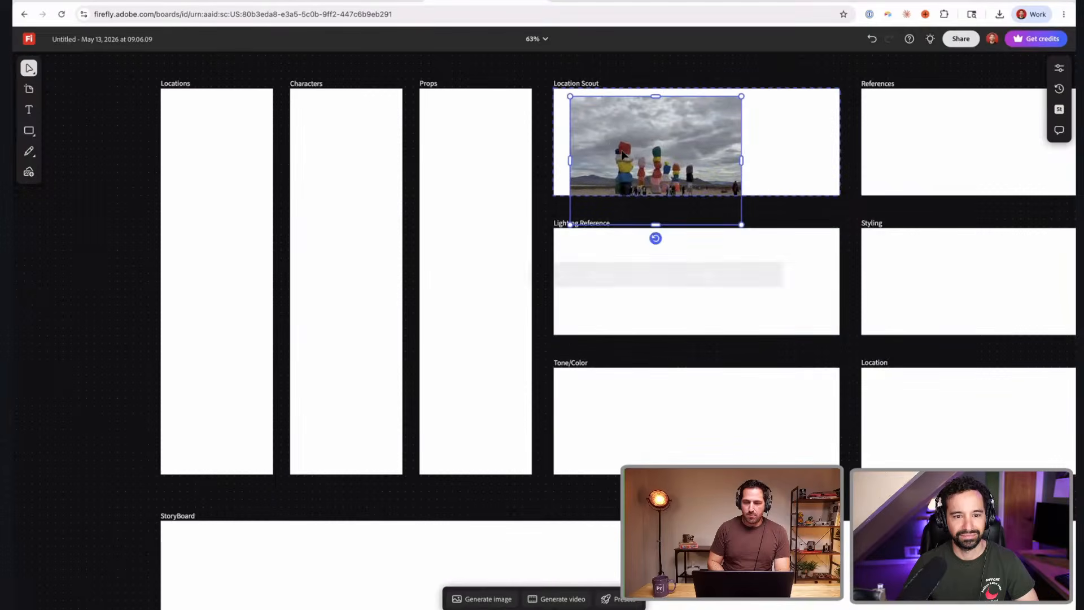
drag(740, 96, 707, 120)
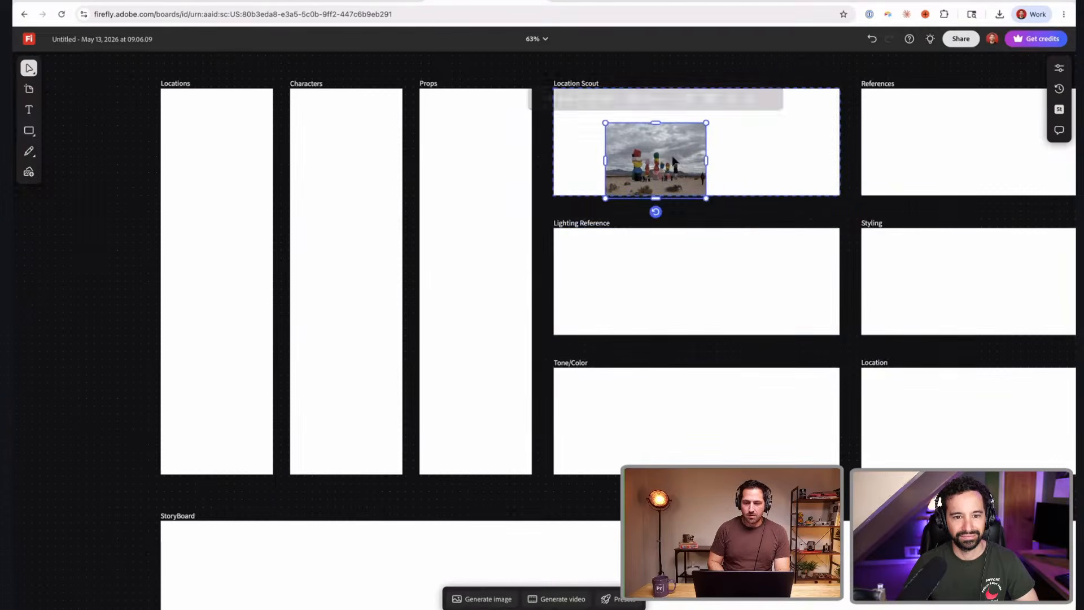
drag(662, 162, 633, 146)
- Start an edit of the placed photo with Gemini 3 (w/ Nano Banana Pro)
scroll(632, 146, up, 10)
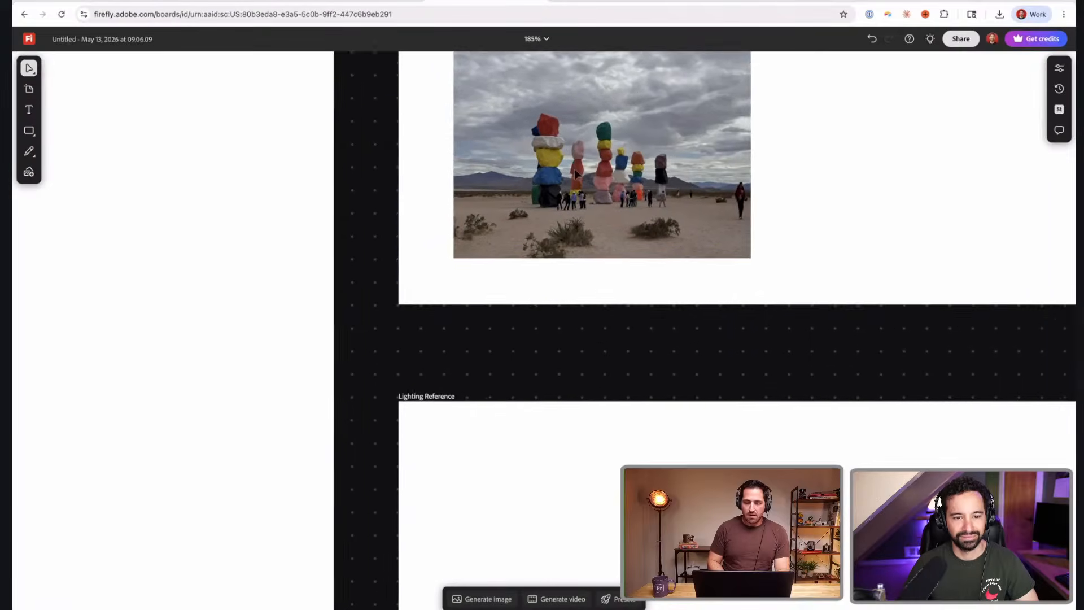
scroll(506, 227, up, 5)
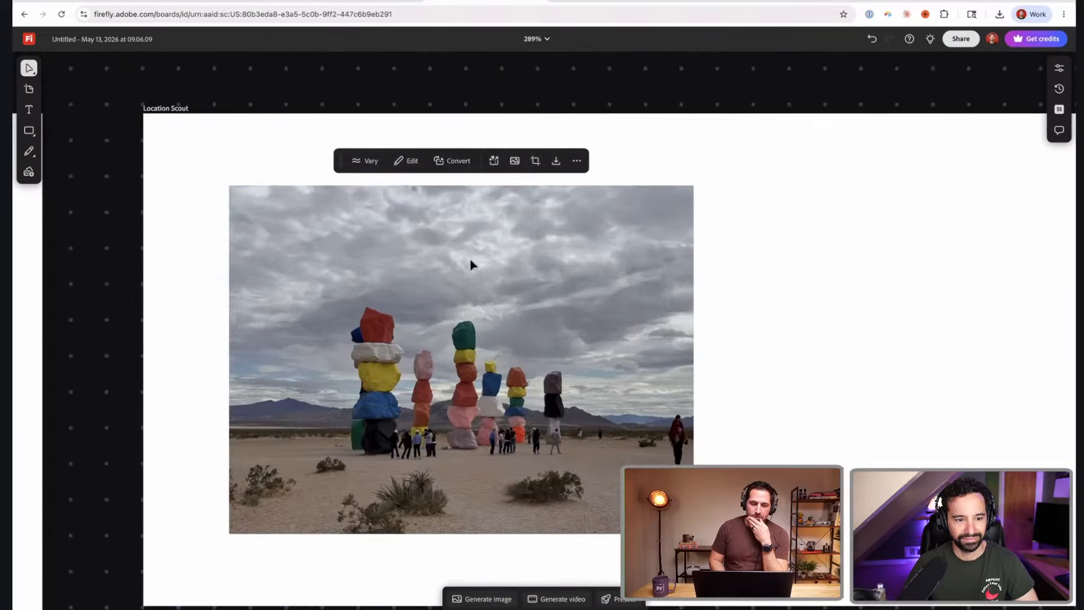
click(576, 160)
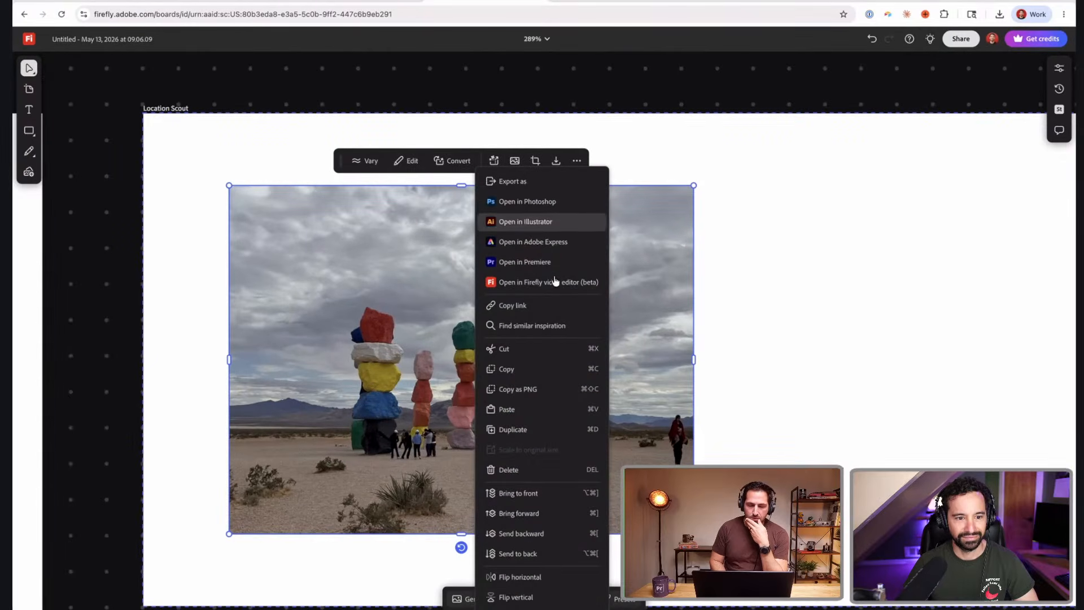
click(409, 167)
click(408, 167)
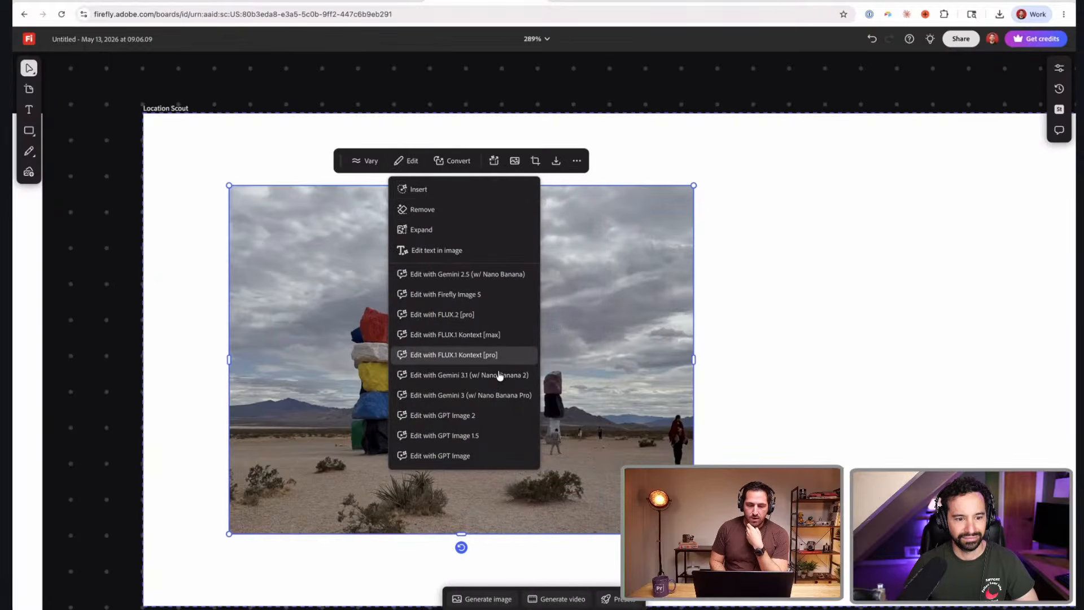
click(491, 395)
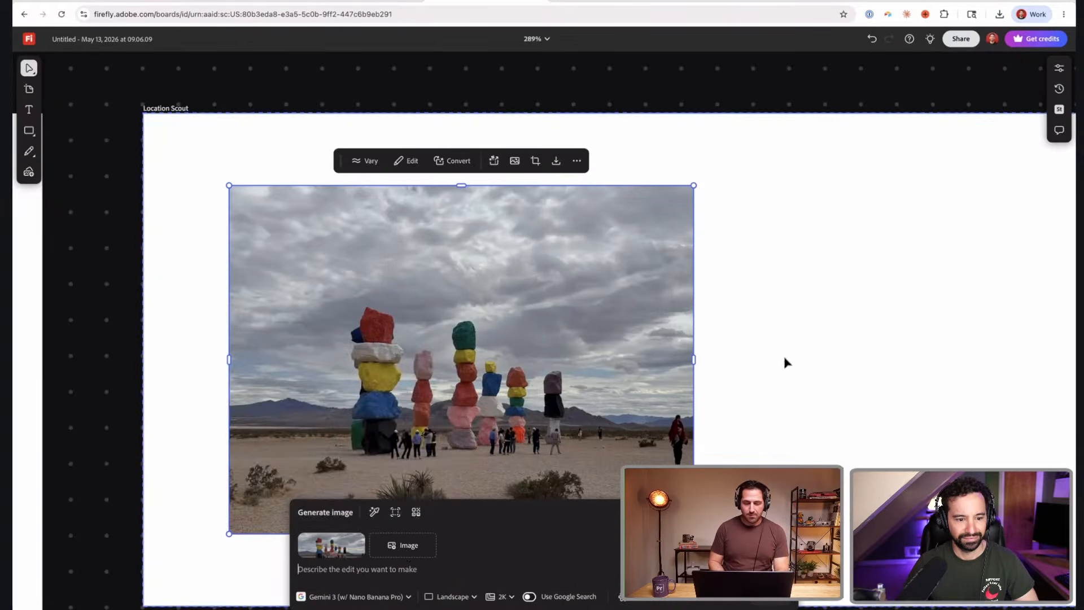
- Generate the edit with the prompt "remove all the people. leave everything else the same"
text(remove all th)
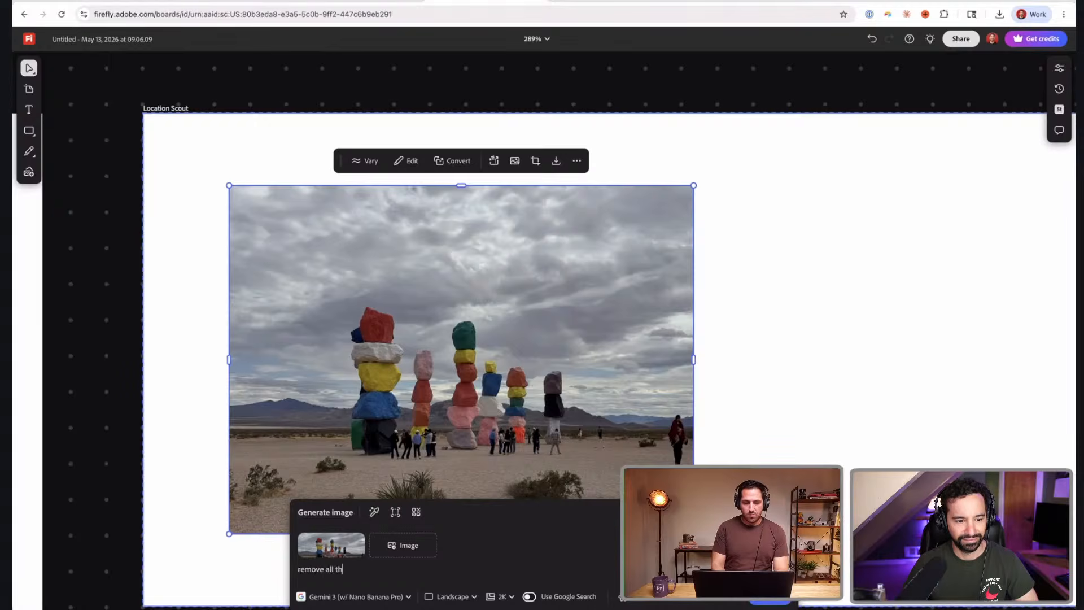
text(e people. leave everyt)
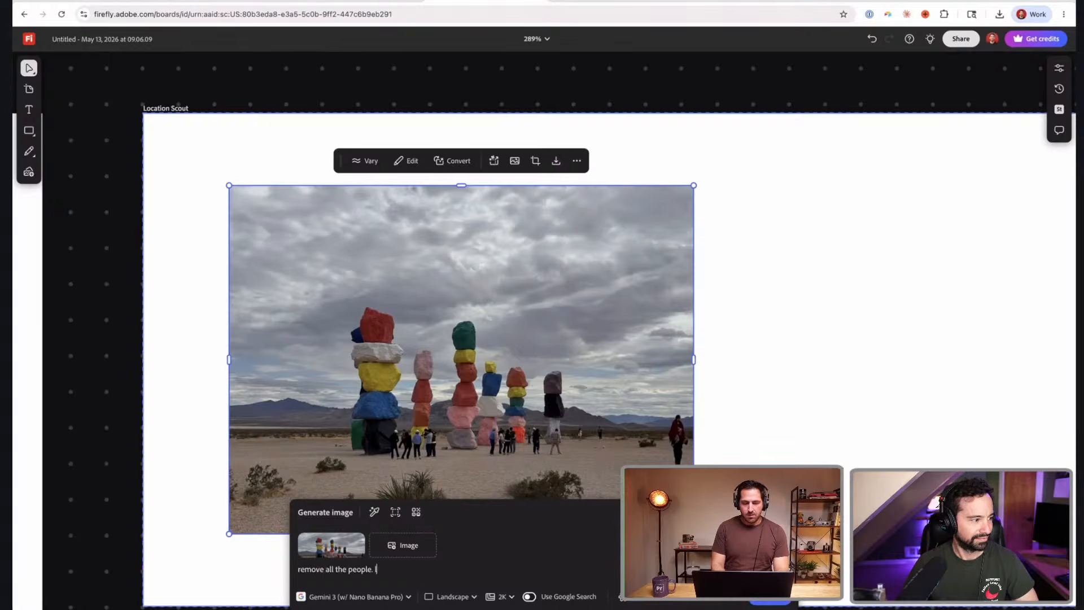
text(hing else the same)
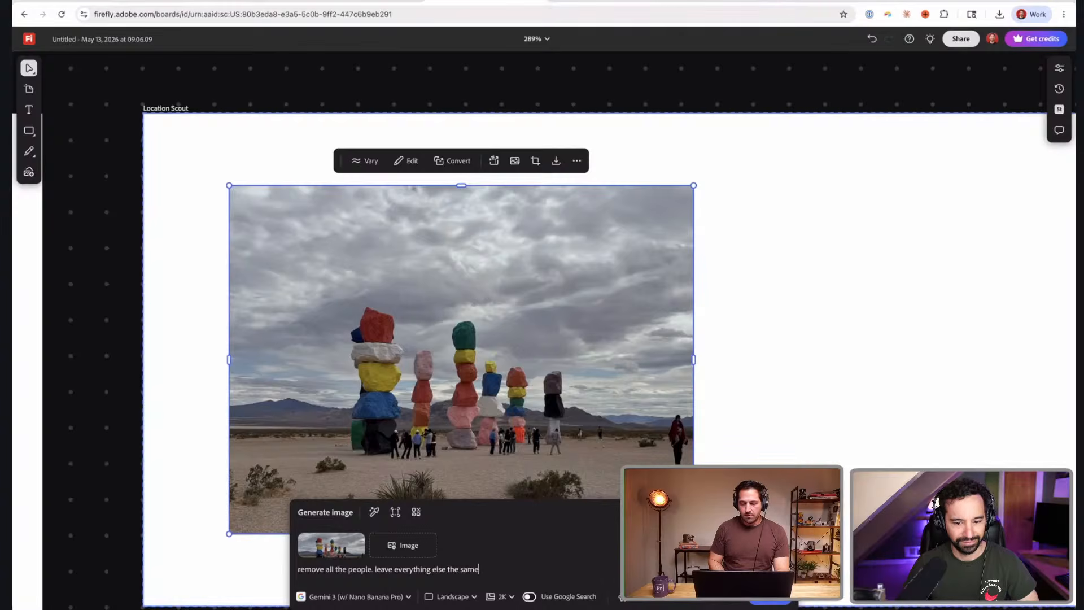
key(Return)
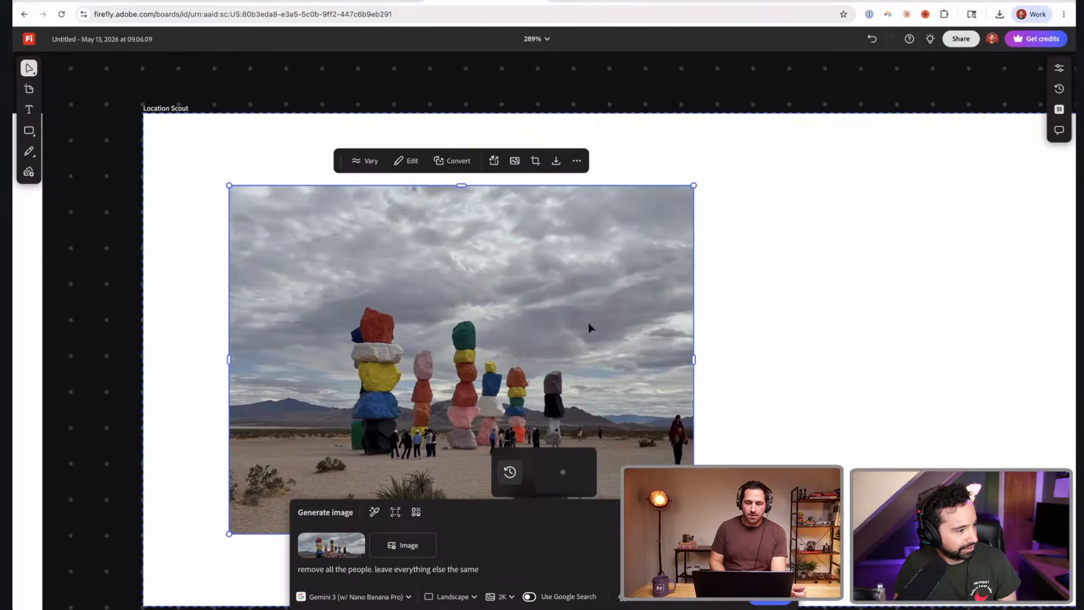
- Review the available Adobe and partner image models, keeping Gemini 3 (w/ Nano Banana Pro) selected
scroll(588, 329, down, 3)
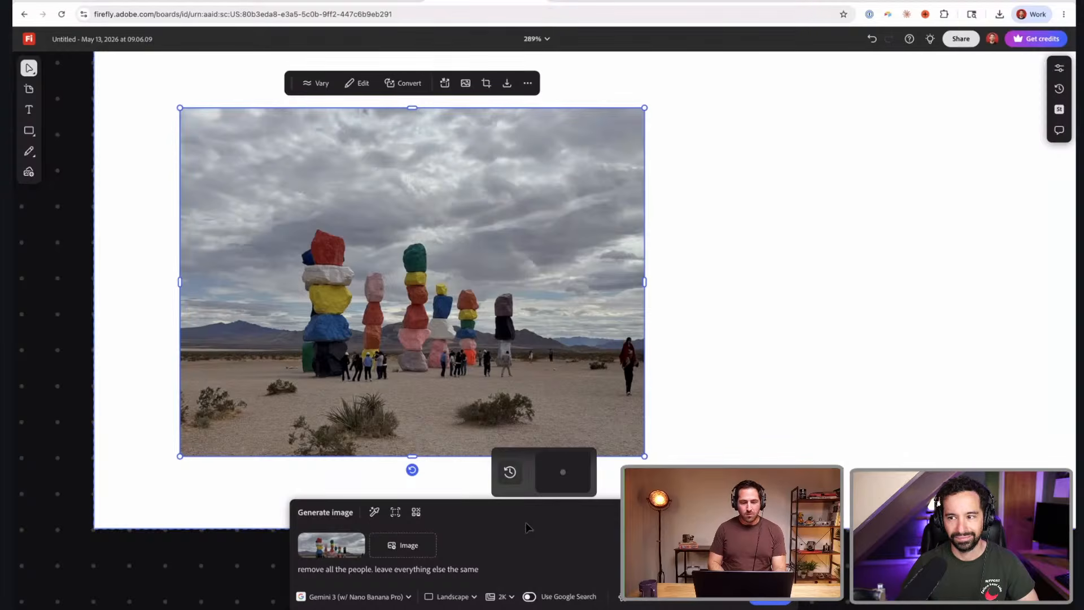
scroll(559, 534, up, 1)
scroll(682, 439, down, 1)
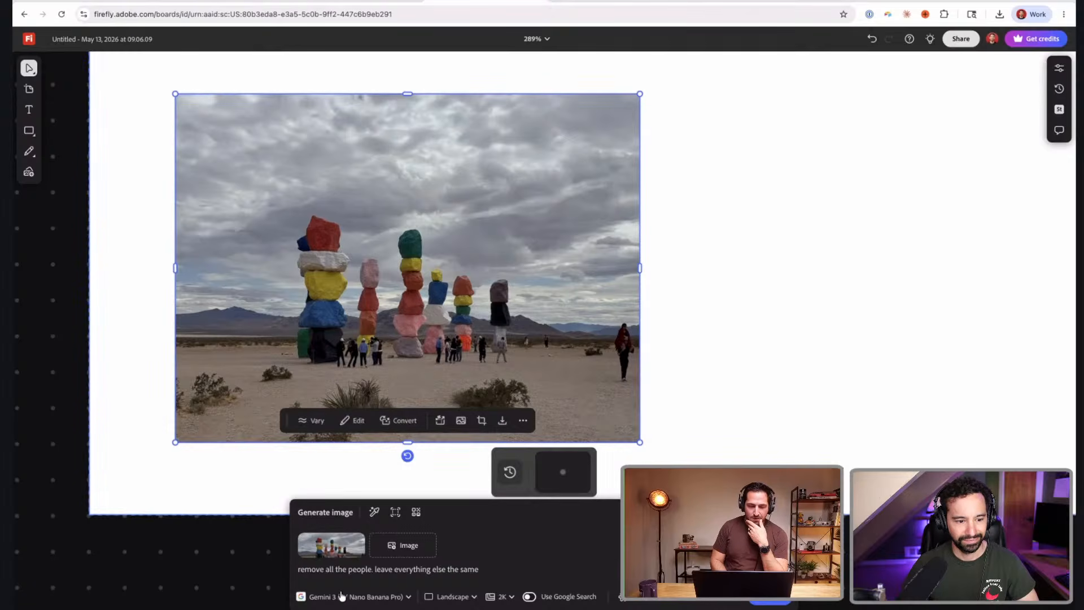
click(383, 600)
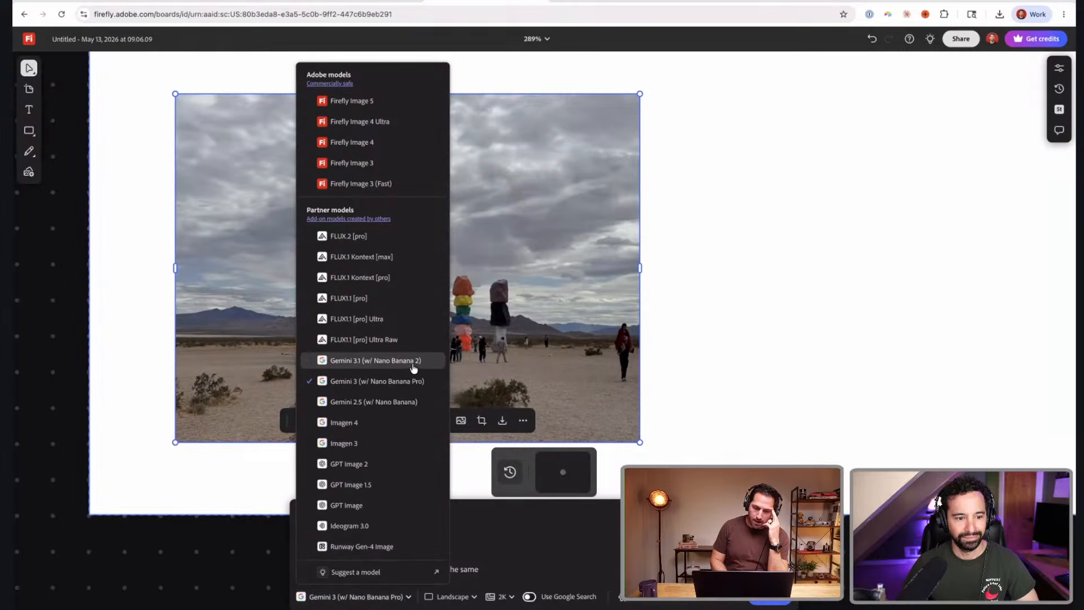
click(486, 569)
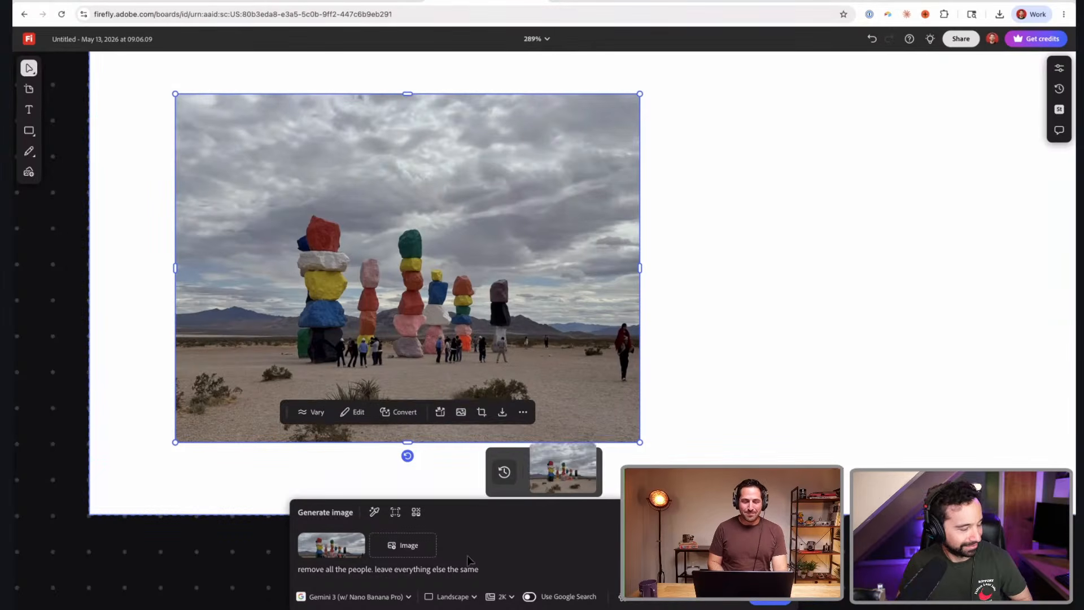
- Add the generated image without people to the board next to the original photo
drag(575, 470, 598, 138)
scroll(602, 244, down, 5)
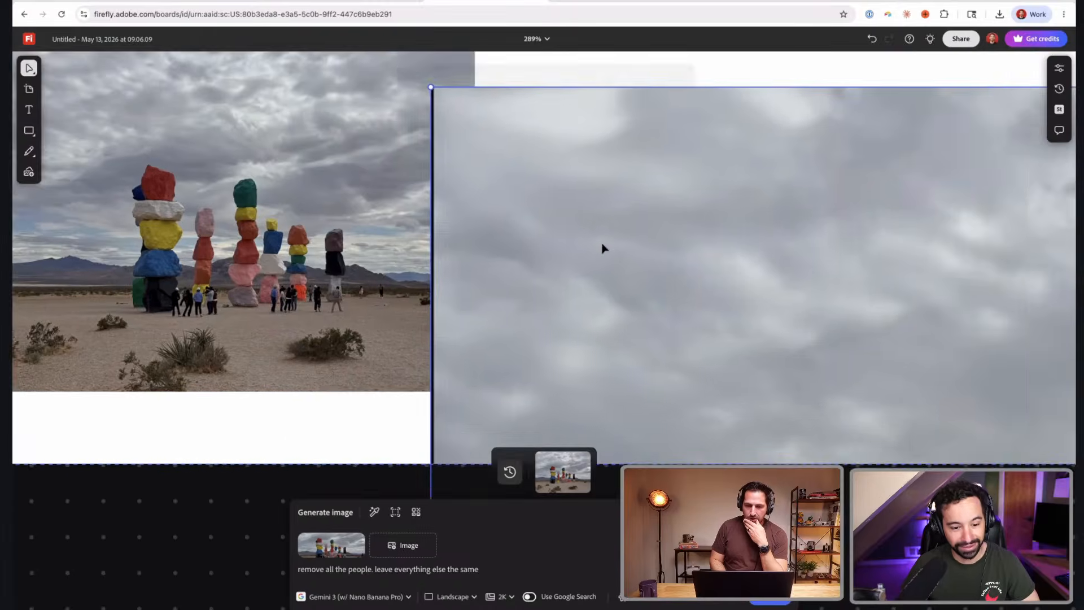
scroll(643, 206, down, 4)
scroll(644, 206, right, 2)
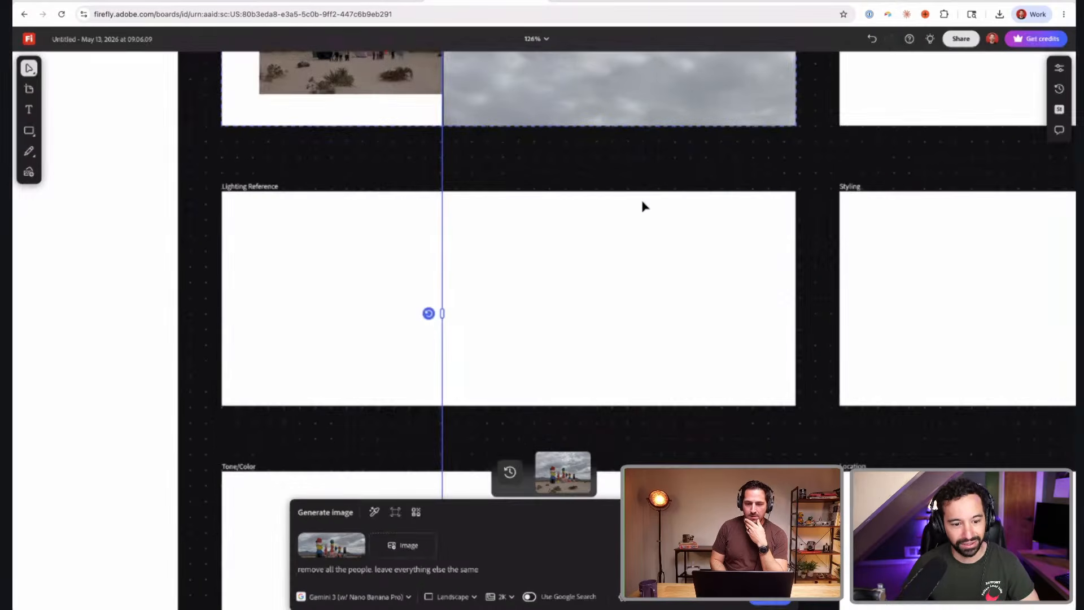
scroll(565, 170, up, 3)
scroll(564, 169, right, 1)
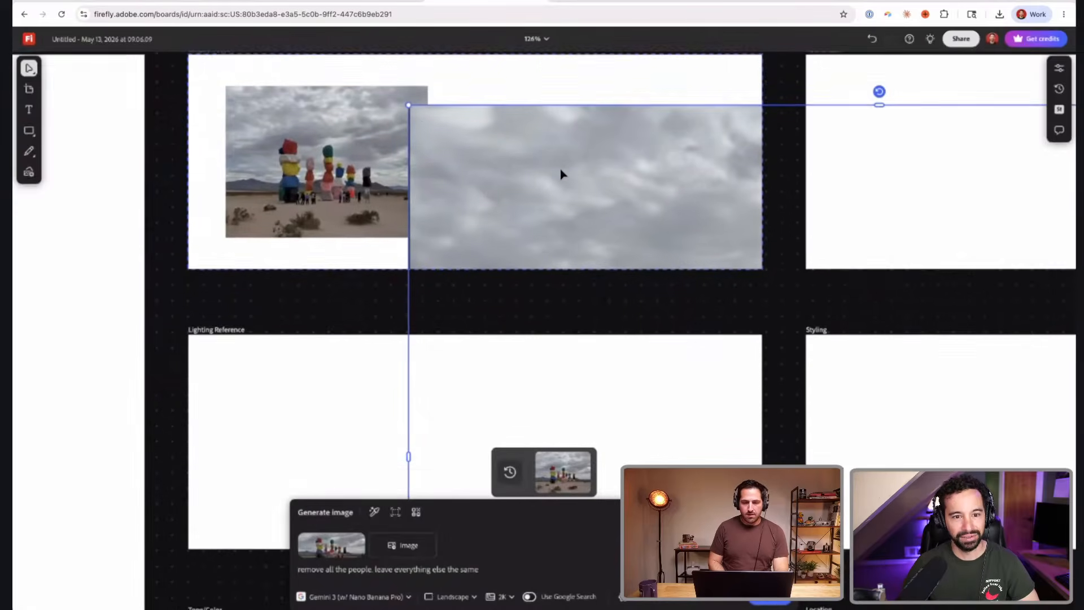
scroll(562, 174, up, 1)
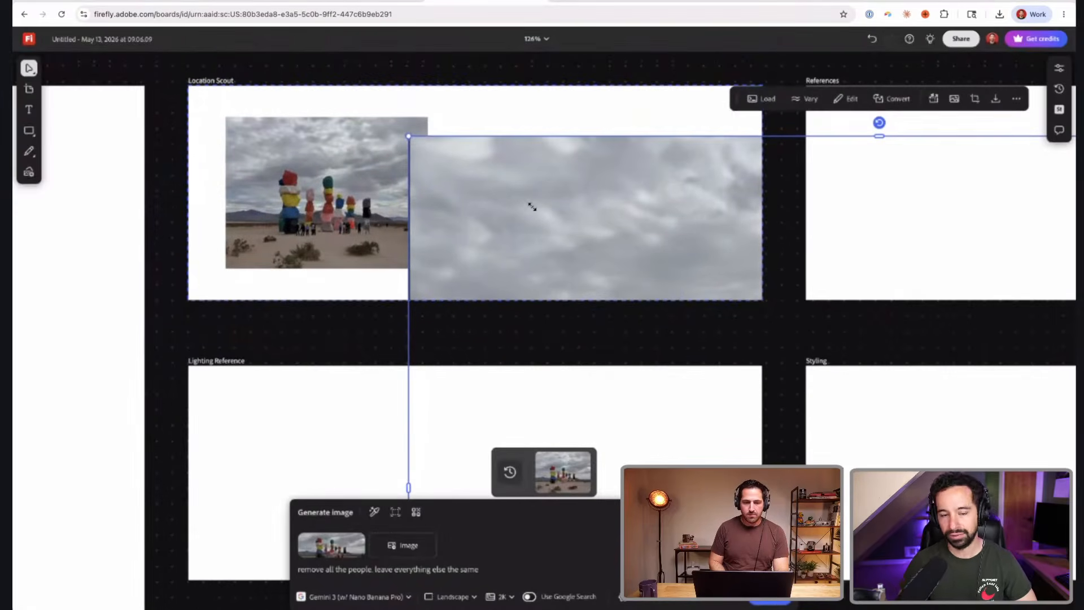
- Scale the generated image down and fit it beside the original photo inside the Location Scout frame
mouse_move(531, 207)
mouse_down()
mouse_move(617, 266)
mouse_move(484, 179)
mouse_move(416, 174)
mouse_move(402, 149)
mouse_move(527, 226)
mouse_up()
drag(608, 273, 496, 169)
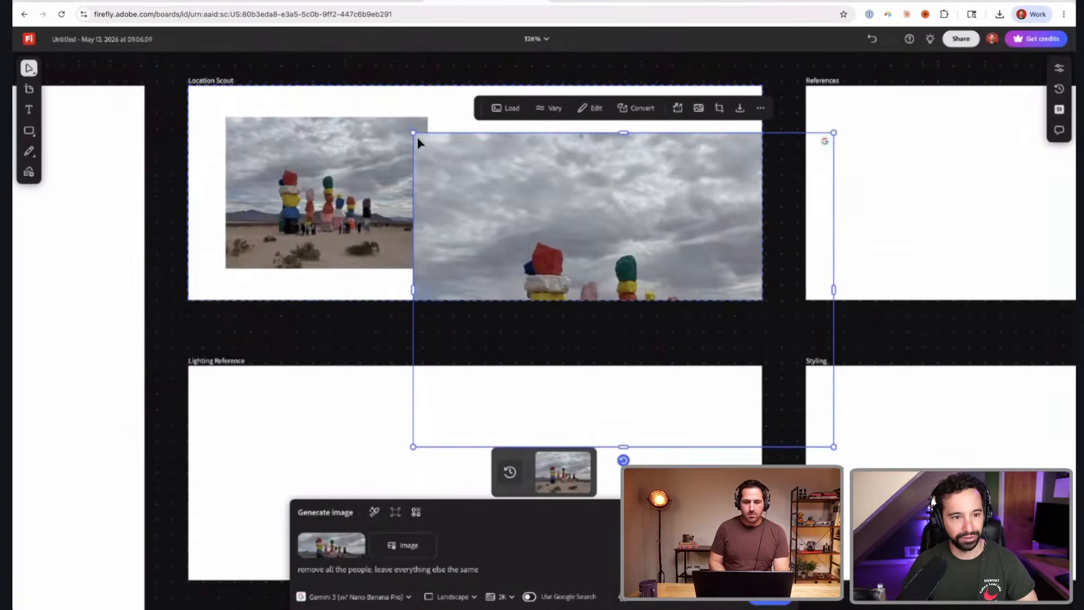
drag(414, 133, 508, 204)
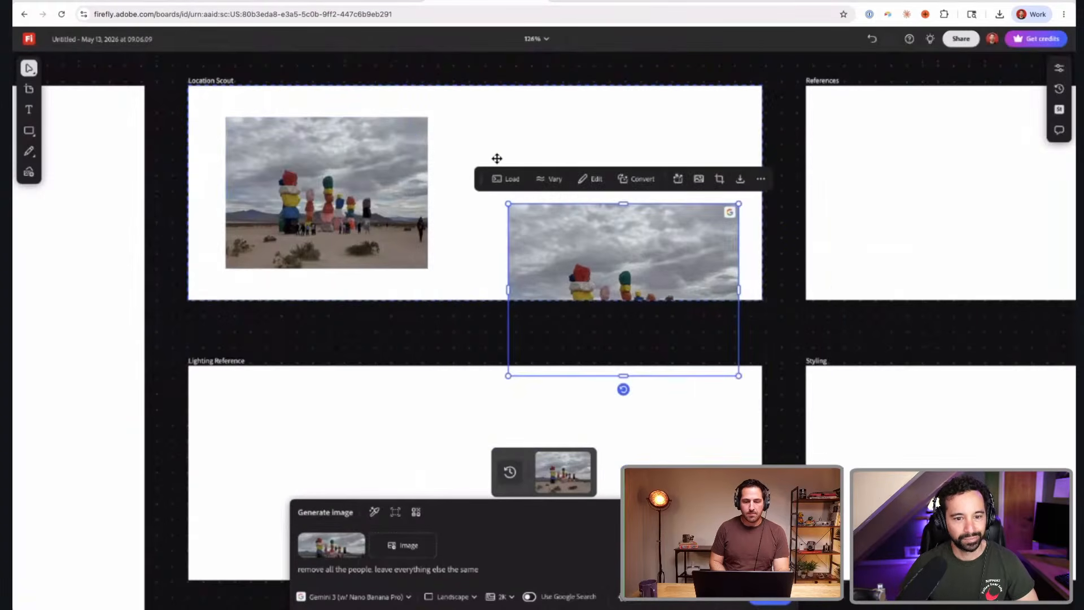
drag(583, 259, 523, 173)
- Compare the generated image with the original photo up close and check which further actions it offers
scroll(346, 196, up, 5)
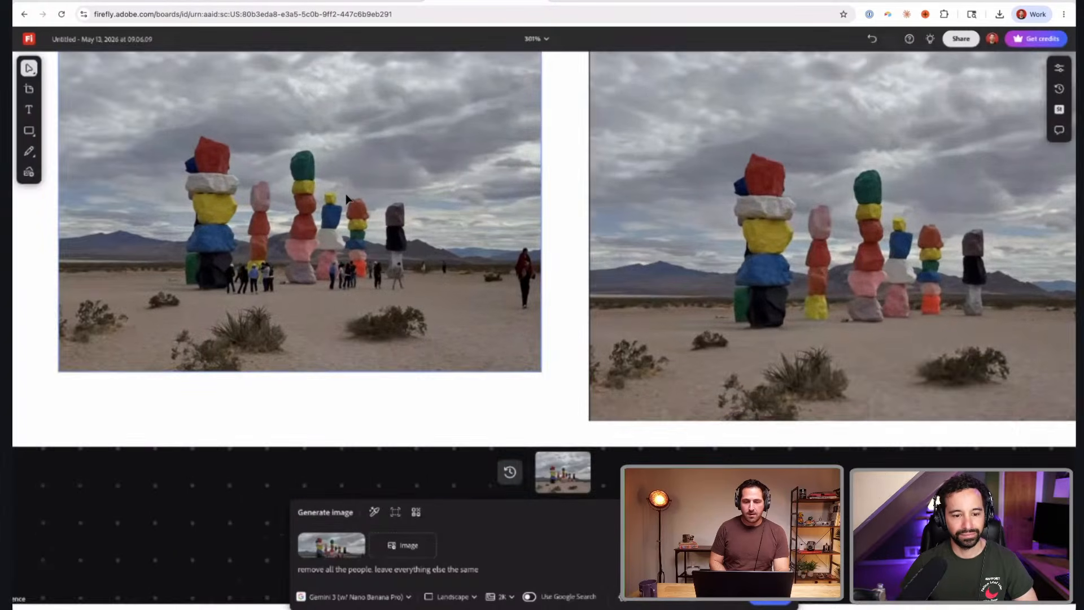
scroll(354, 254, right, 2)
scroll(354, 254, right, 1)
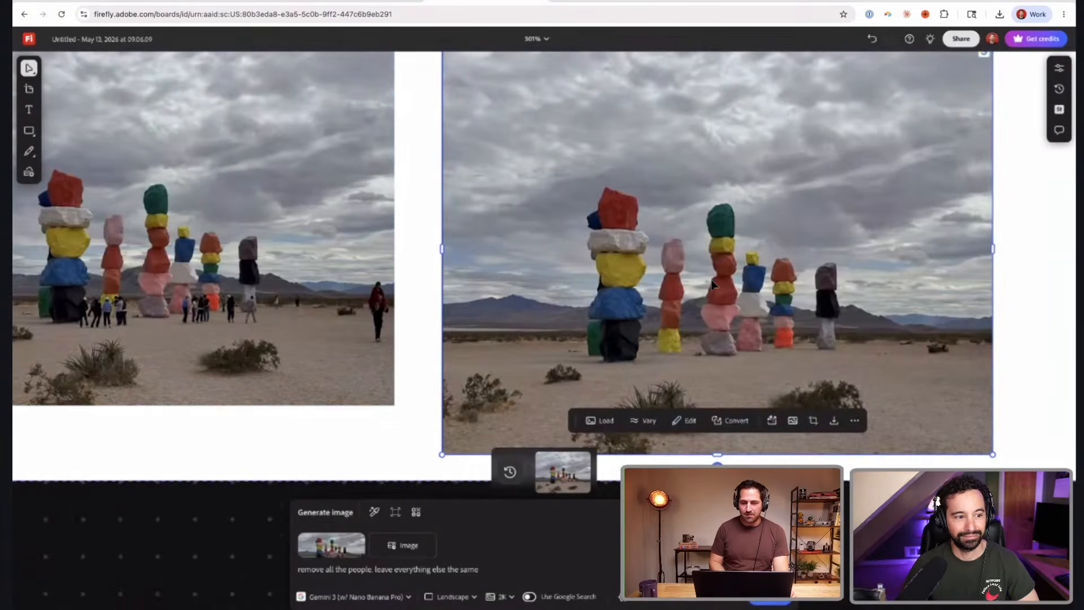
scroll(712, 284, up, 5)
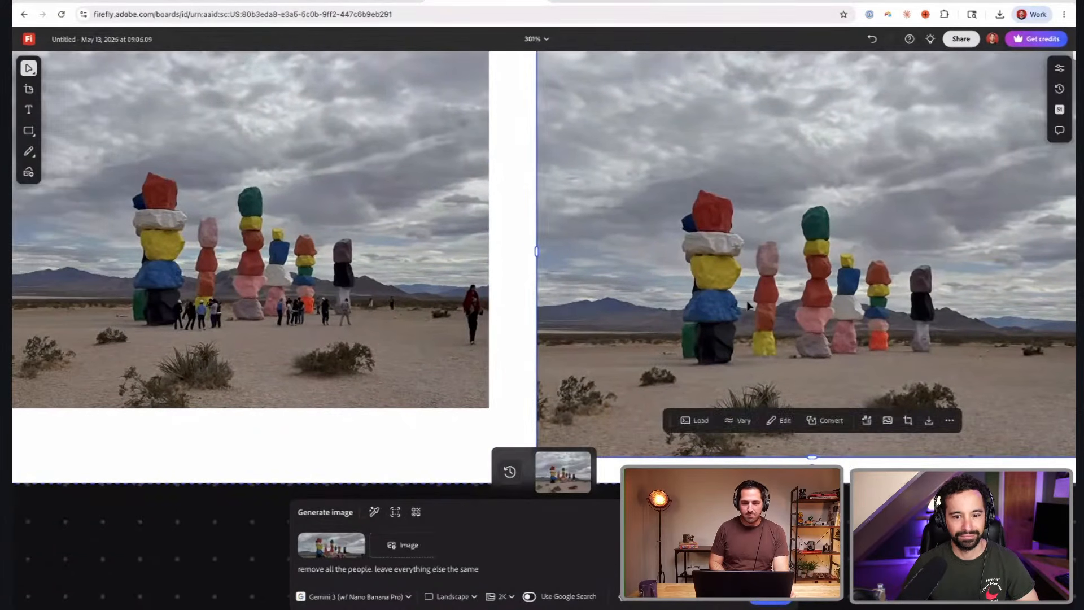
scroll(727, 293, up, 1)
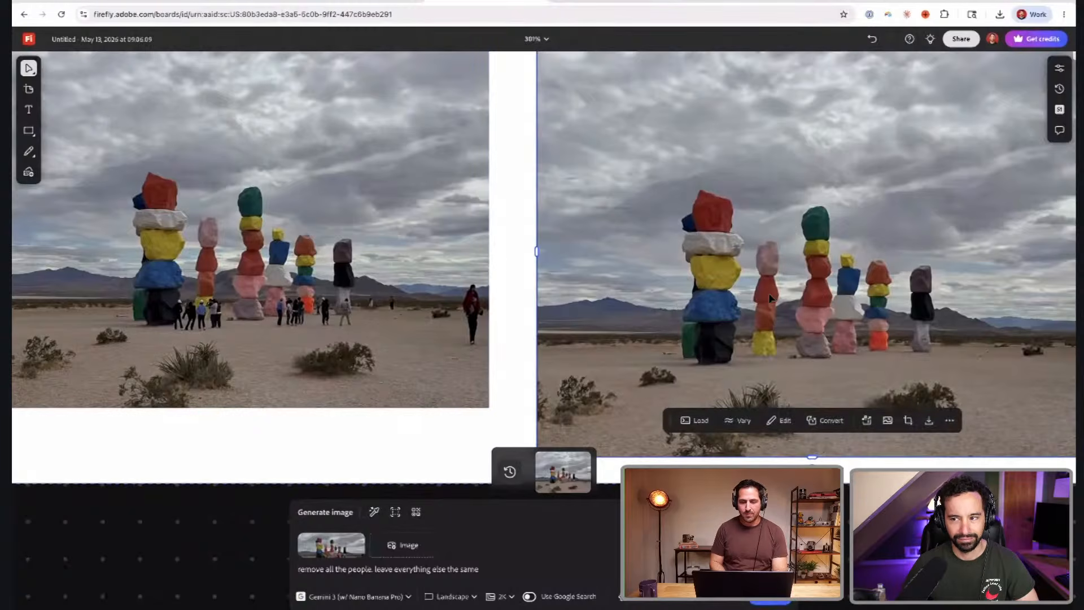
right_click(767, 251)
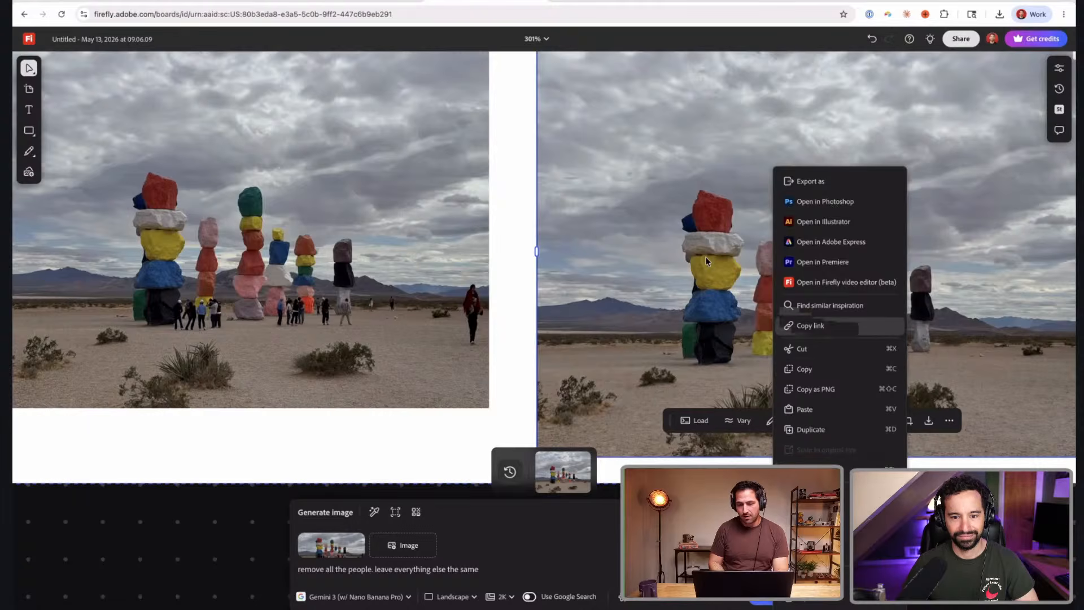
click(730, 363)
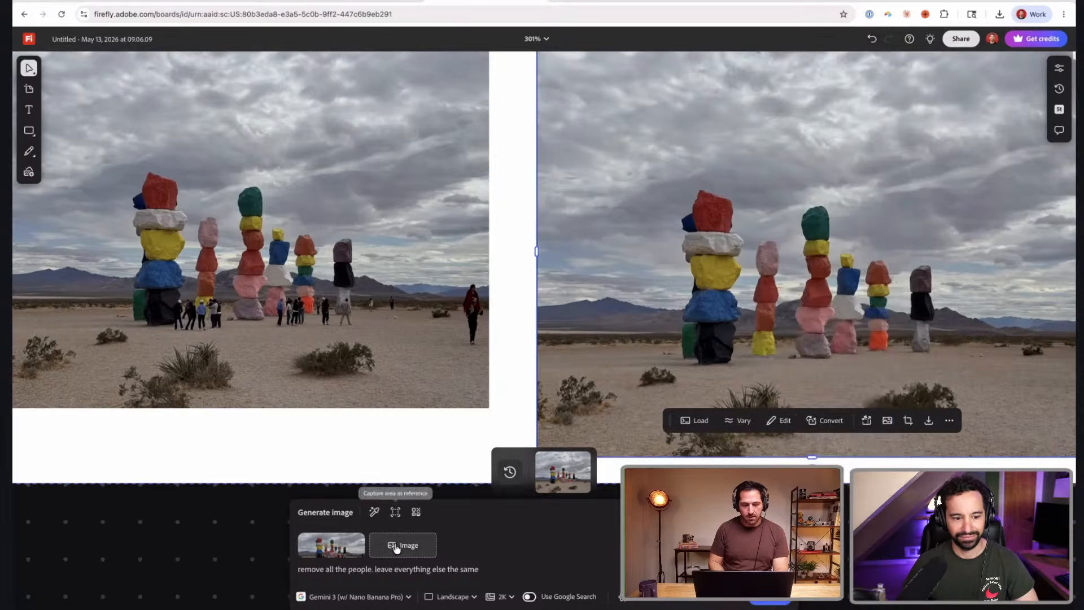
- Replace the reference image for generation with the people-free version from the board
click(365, 533)
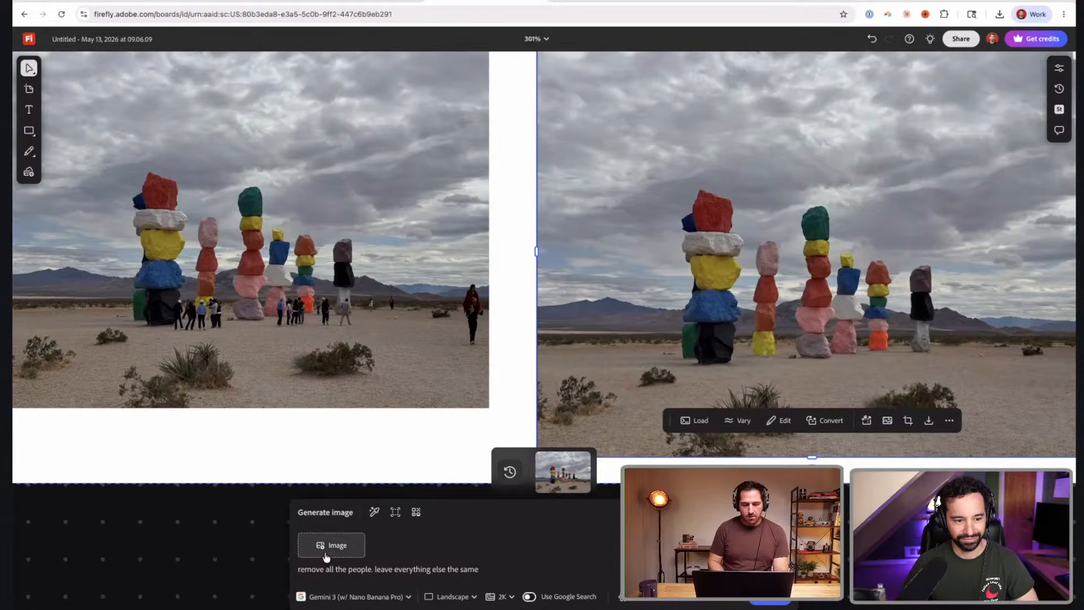
click(364, 539)
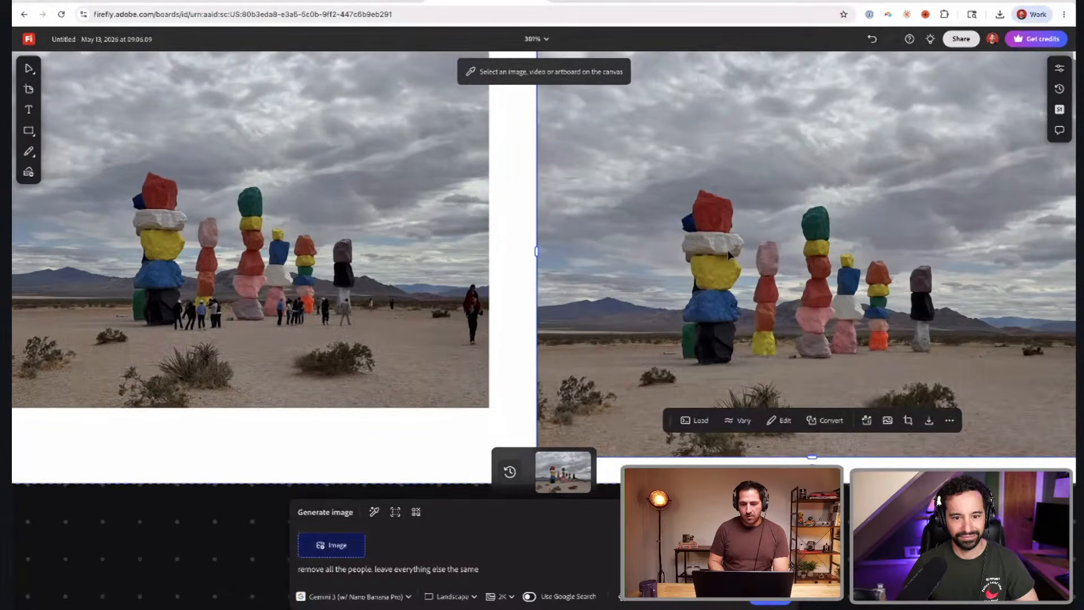
click(729, 254)
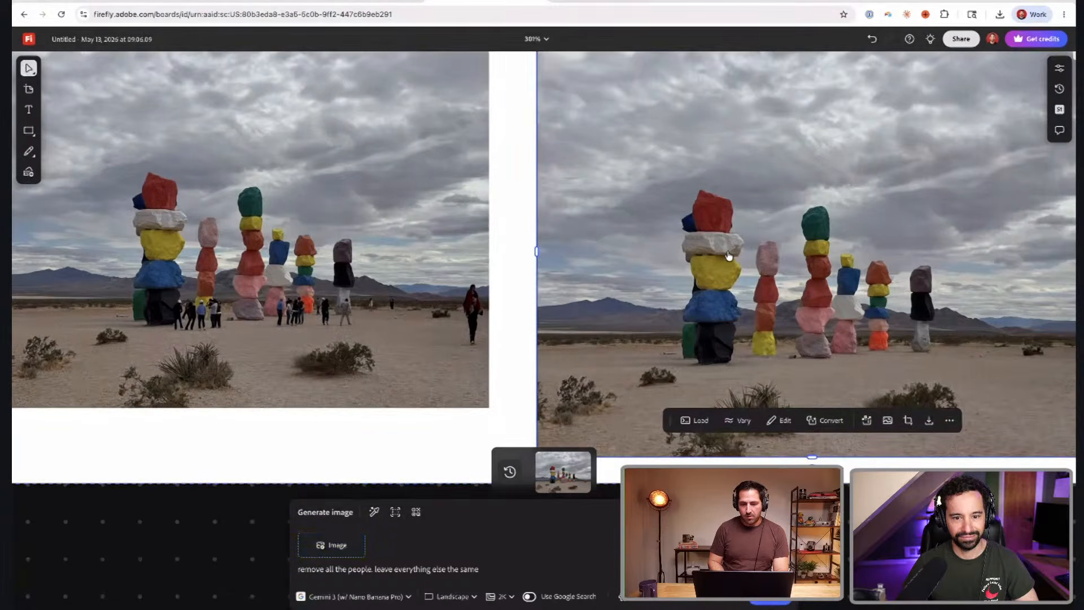
- Replace the prompt with "show me an aerial angle" and generate the new image
triple_click(400, 575)
text(show me a)
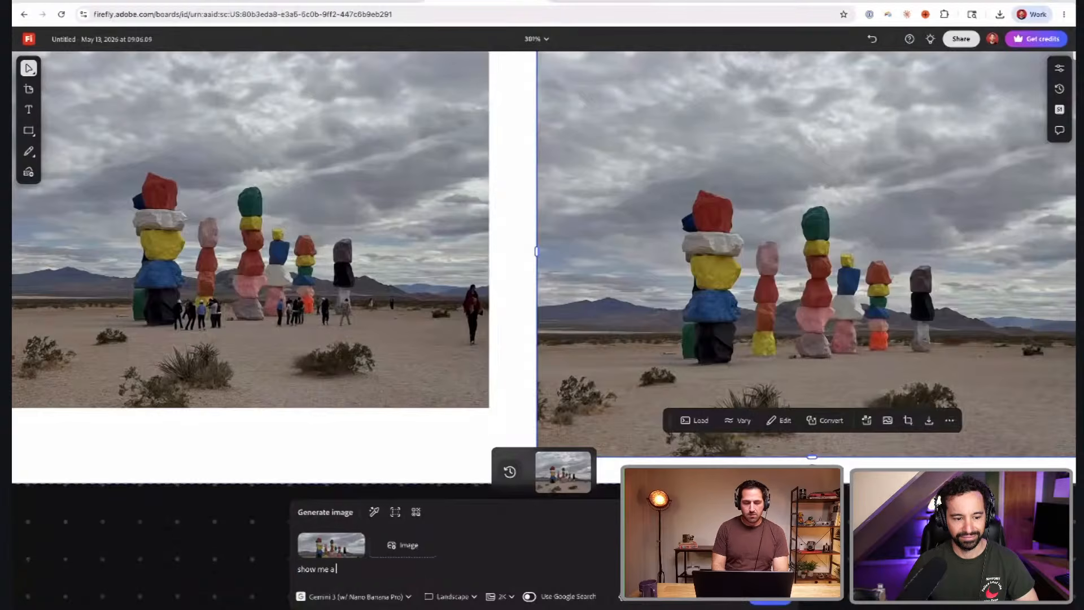
text(n aerial angle)
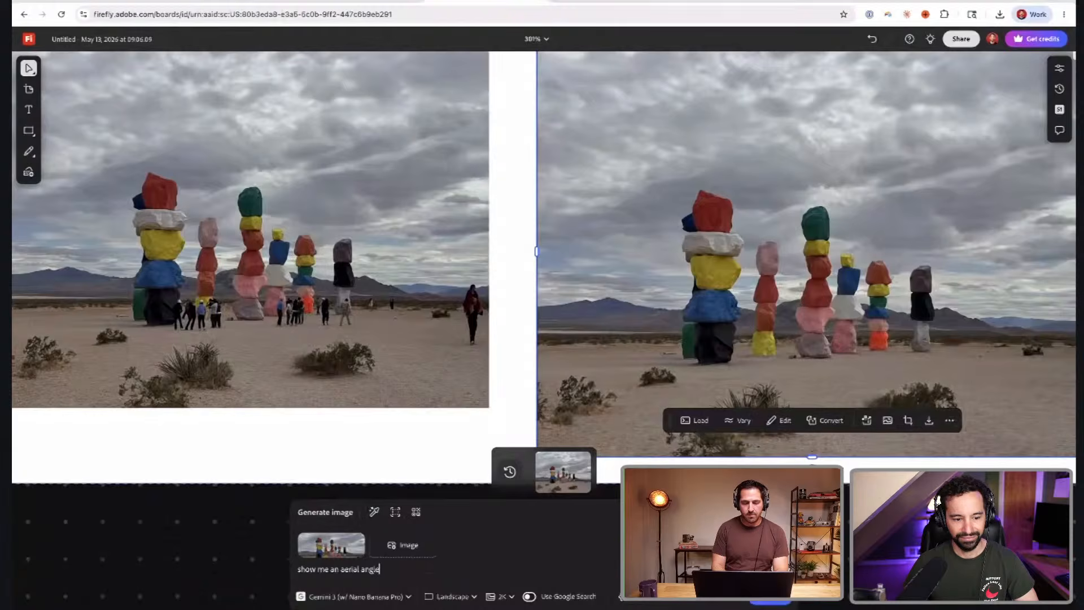
click(776, 604)
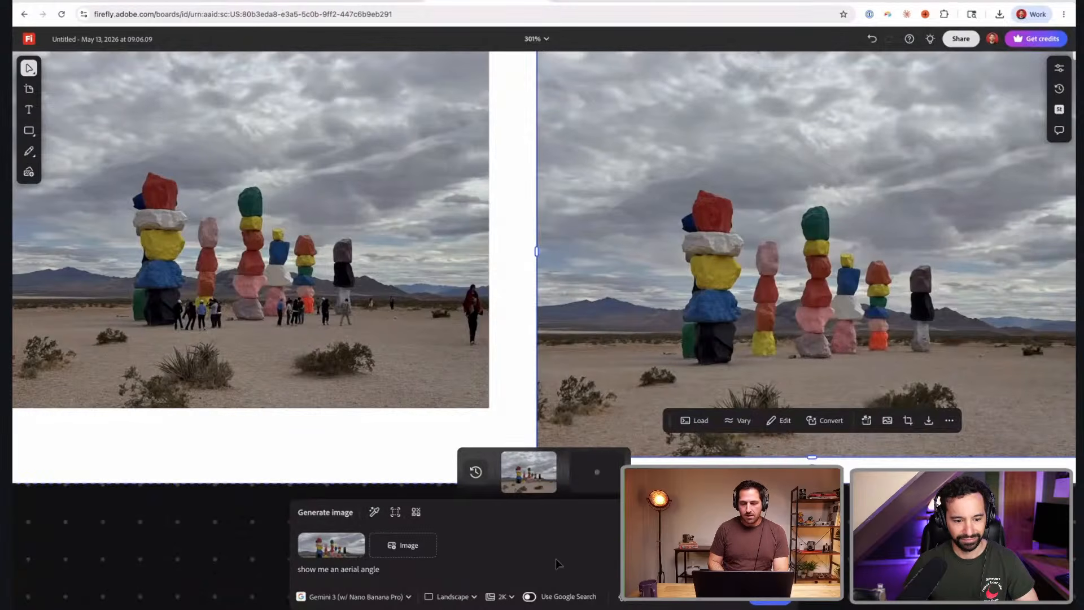
scroll(611, 263, down, 3)
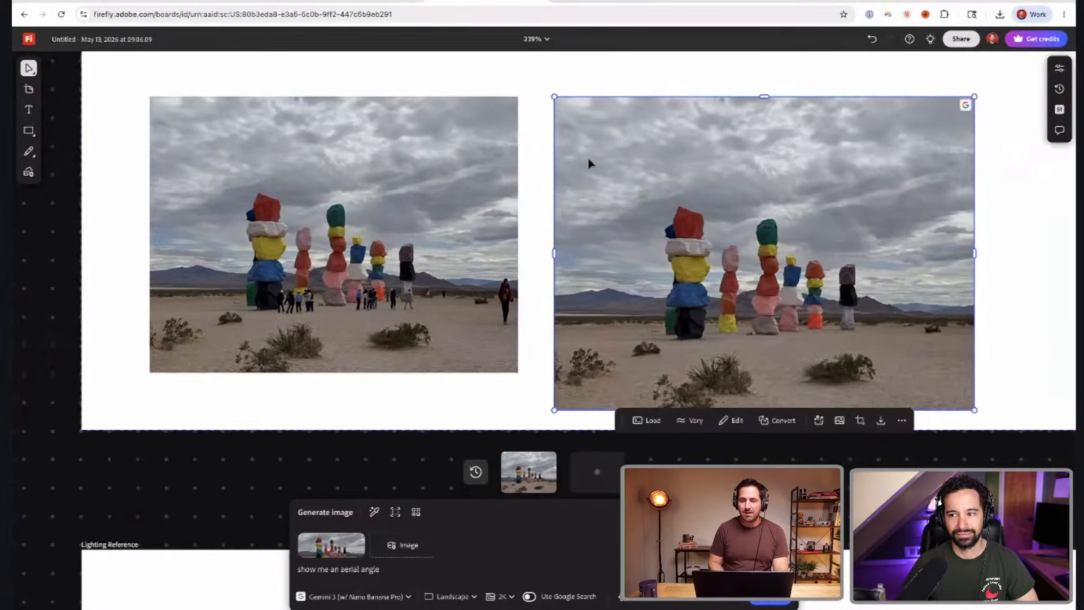
scroll(467, 168, right, 4)
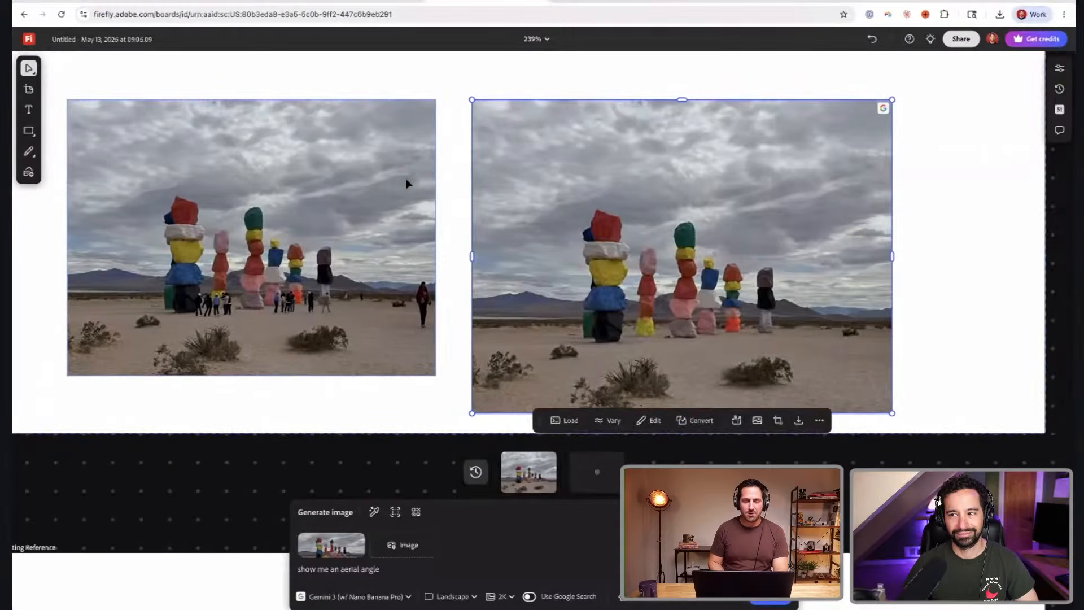
- Place the generated aerial image in the Location Scout frame, scale it down and move it over the people-free version
scroll(408, 183, right, 1)
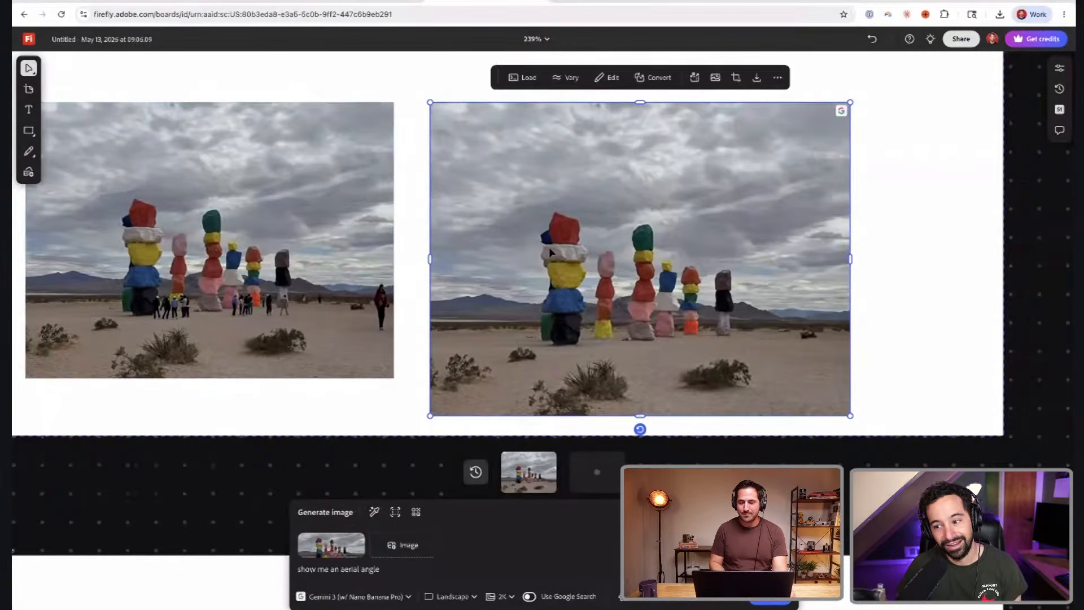
scroll(549, 246, left, 3)
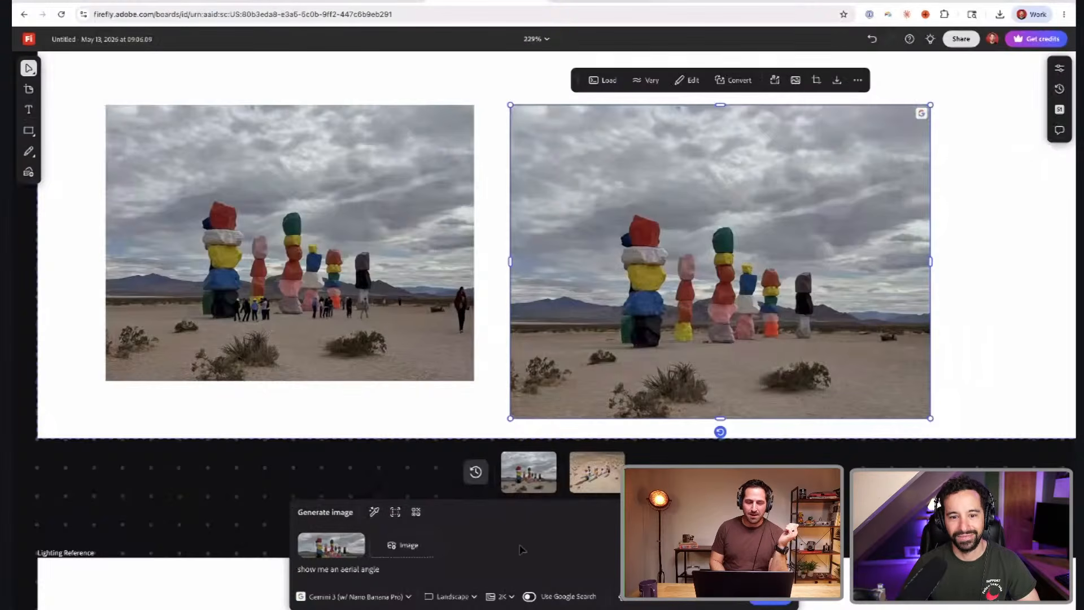
mouse_move(603, 468)
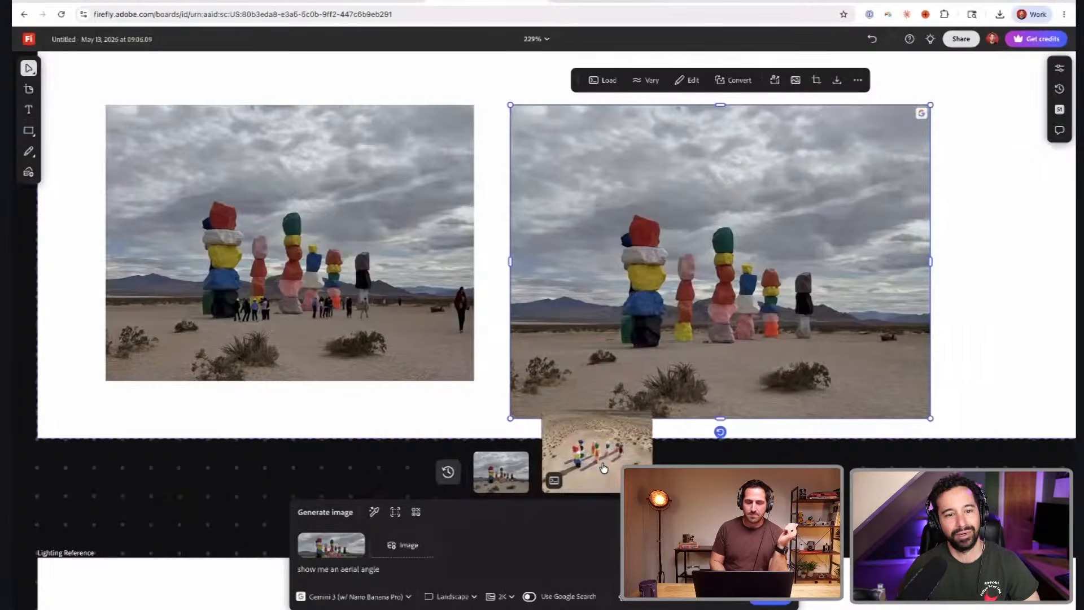
click(604, 468)
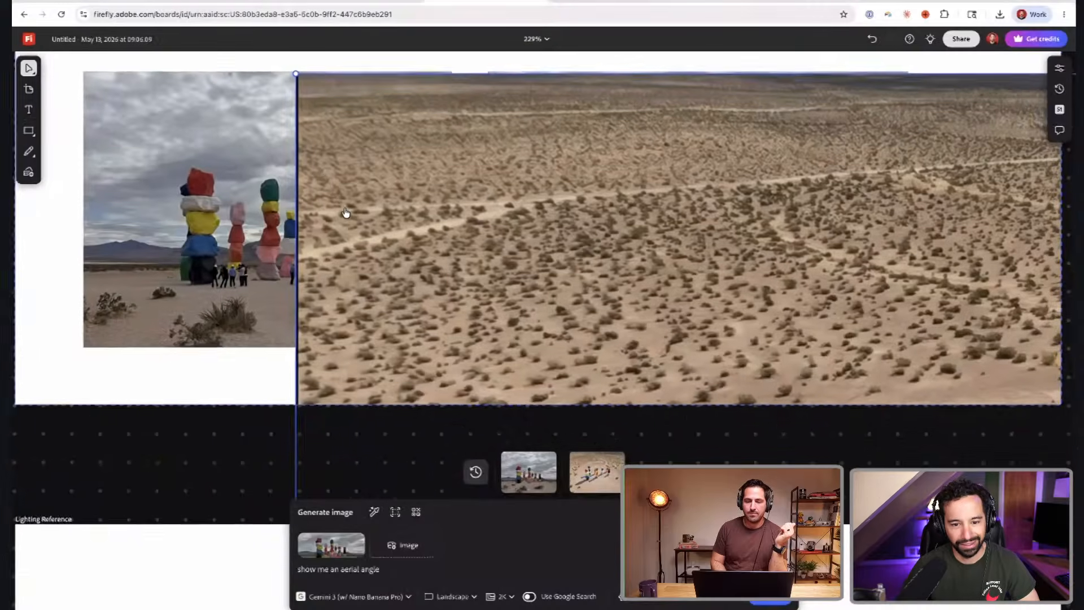
scroll(431, 227, down, 8)
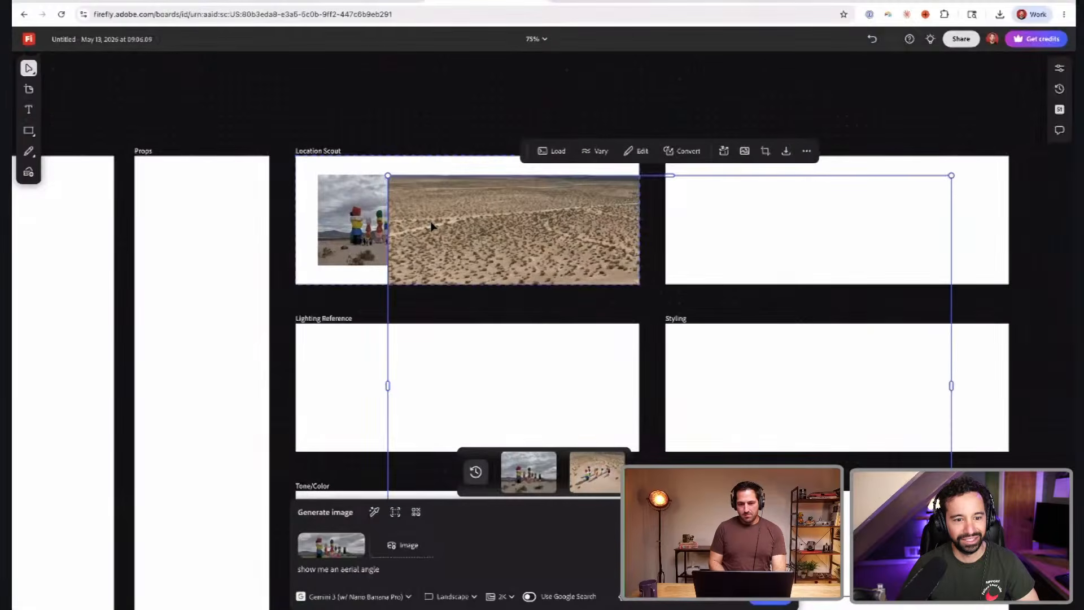
scroll(431, 227, down, 1)
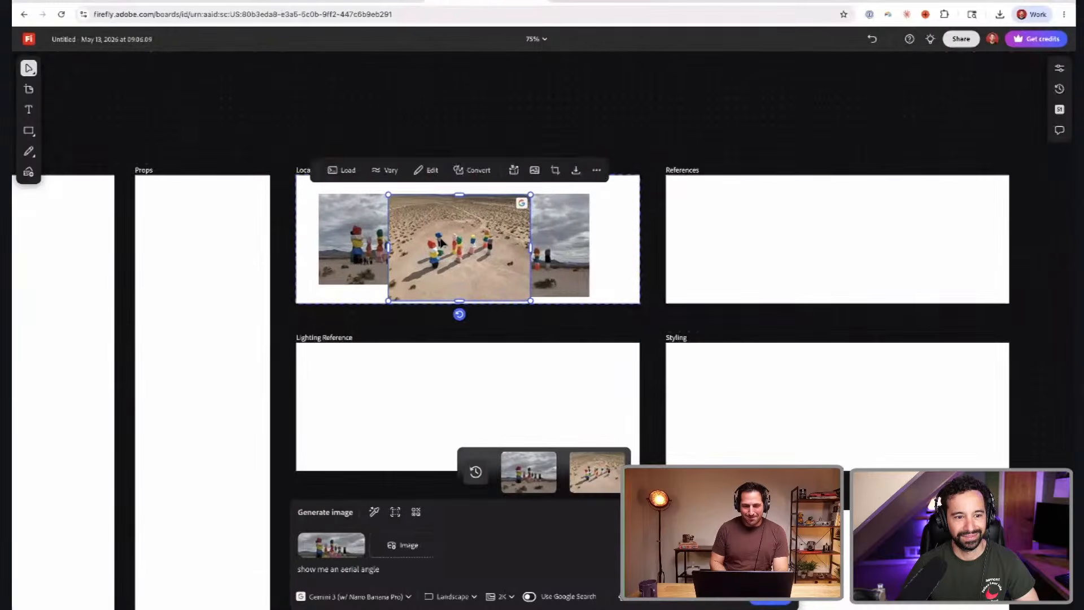
scroll(508, 232, up, 5)
drag(543, 214, 692, 215)
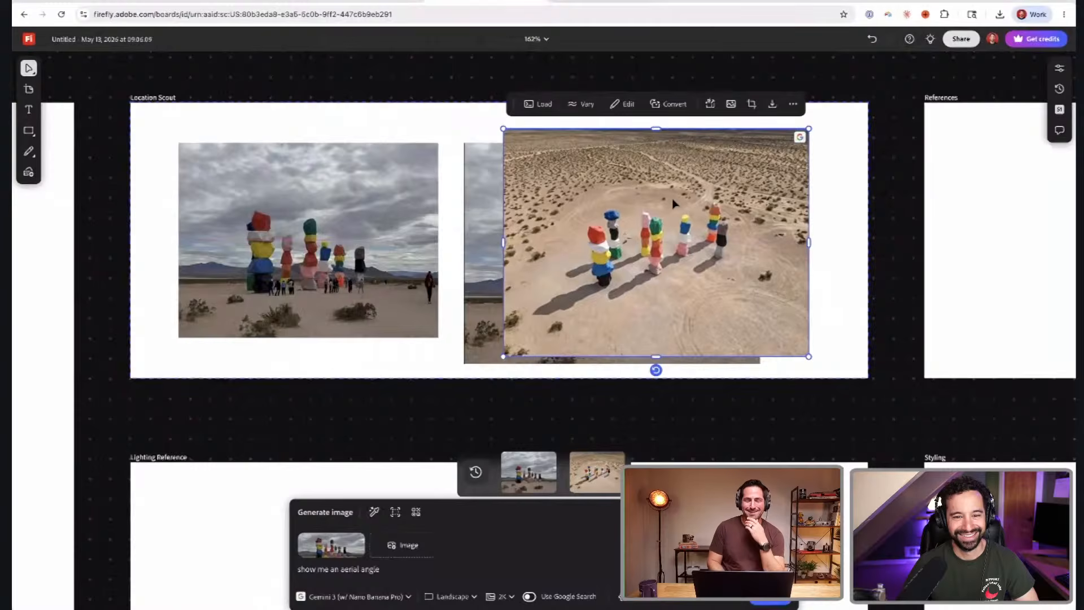
- Shift the aerial image slightly up and toward the right edge of the Location Scout frame
scroll(677, 204, up, 3)
scroll(675, 204, down, 1)
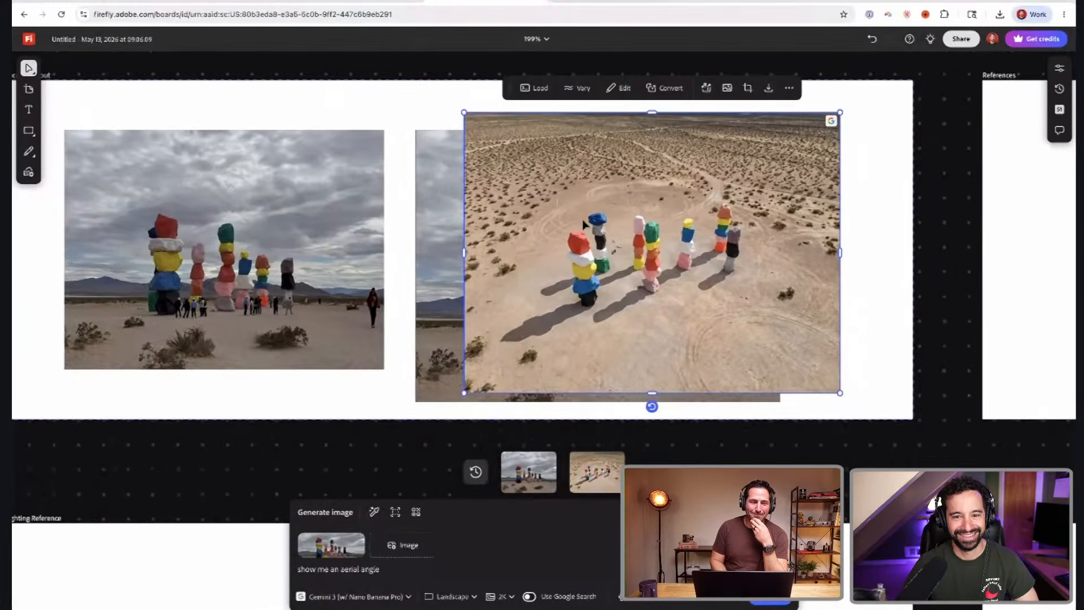
scroll(675, 204, right, 1)
scroll(675, 204, up, 1)
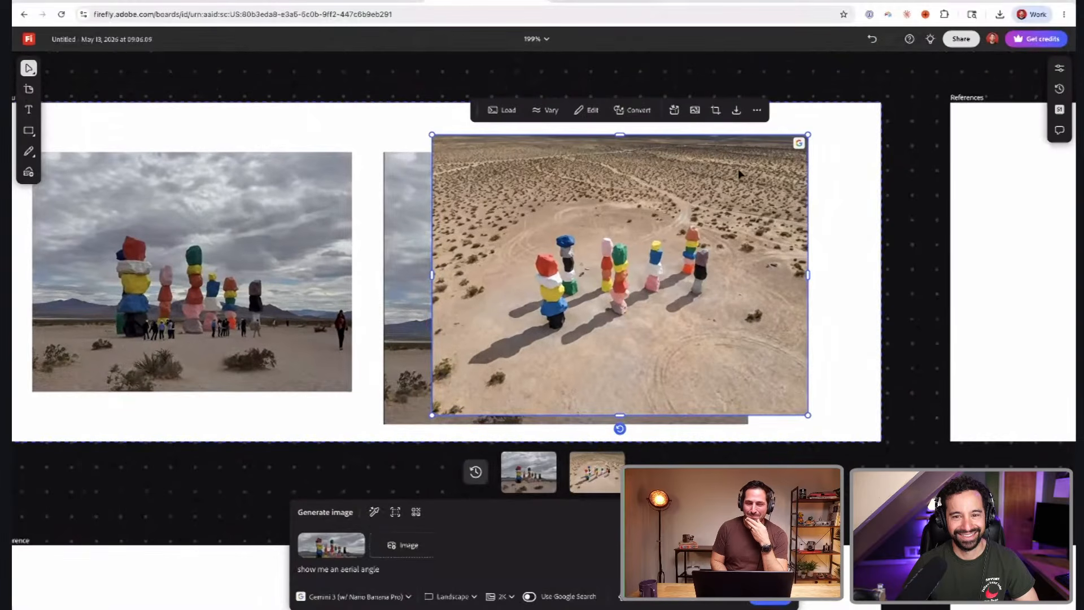
click(904, 213)
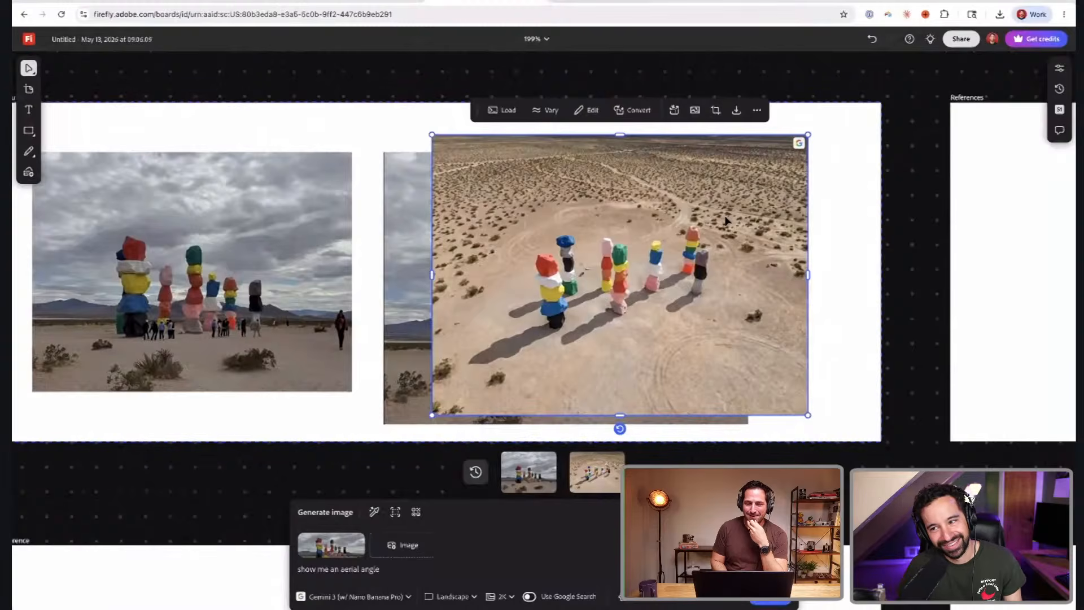
click(605, 284)
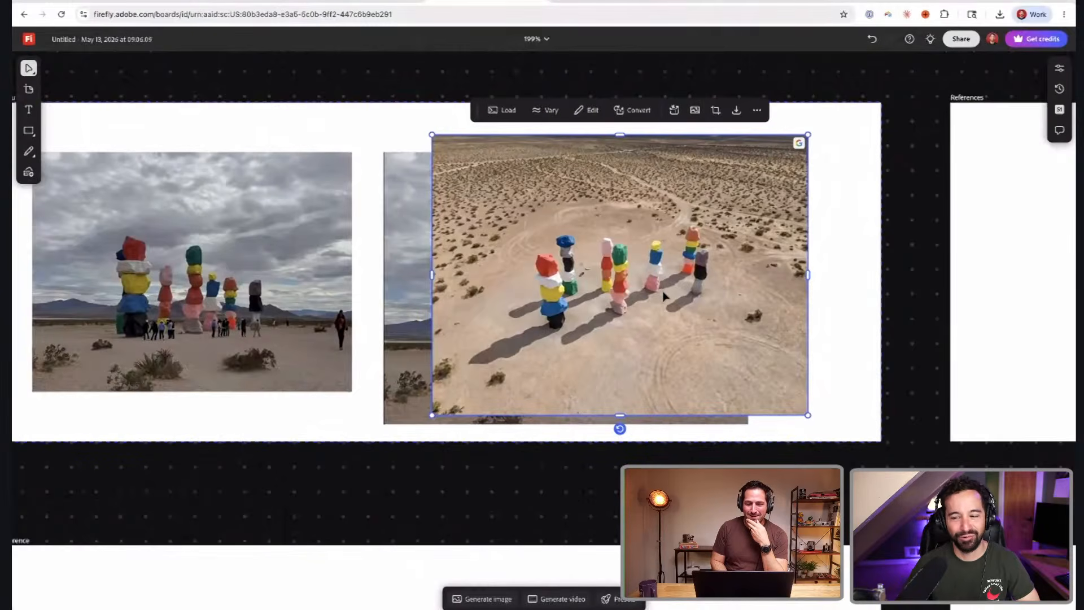
drag(664, 293, 692, 273)
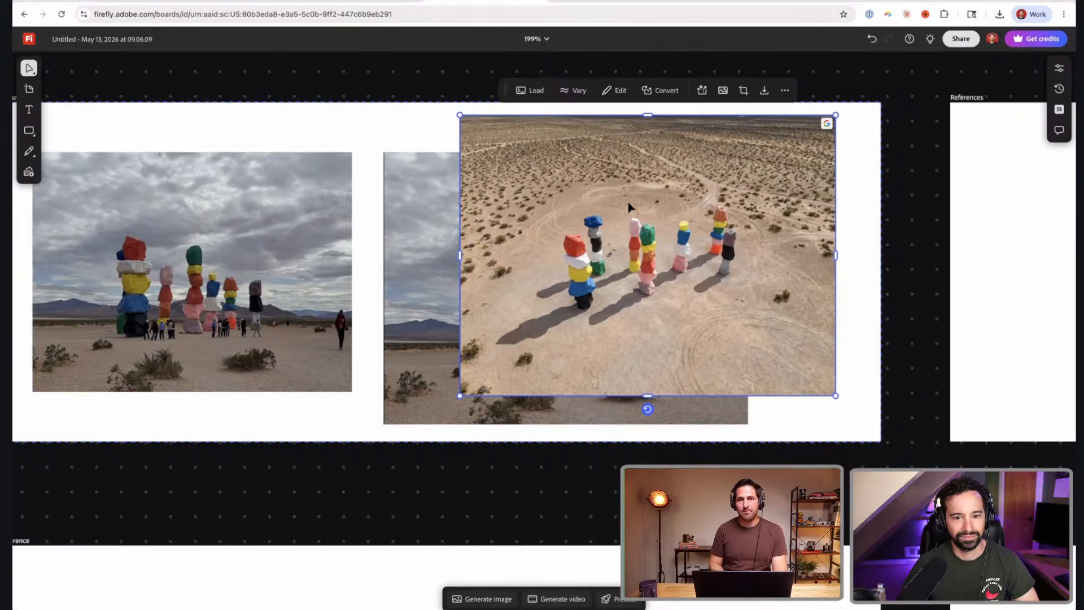
- Compare the aerial view with the original photo and people-free version, both up close and across the Location Scout frame
scroll(628, 202, left, 5)
scroll(628, 203, down, 3)
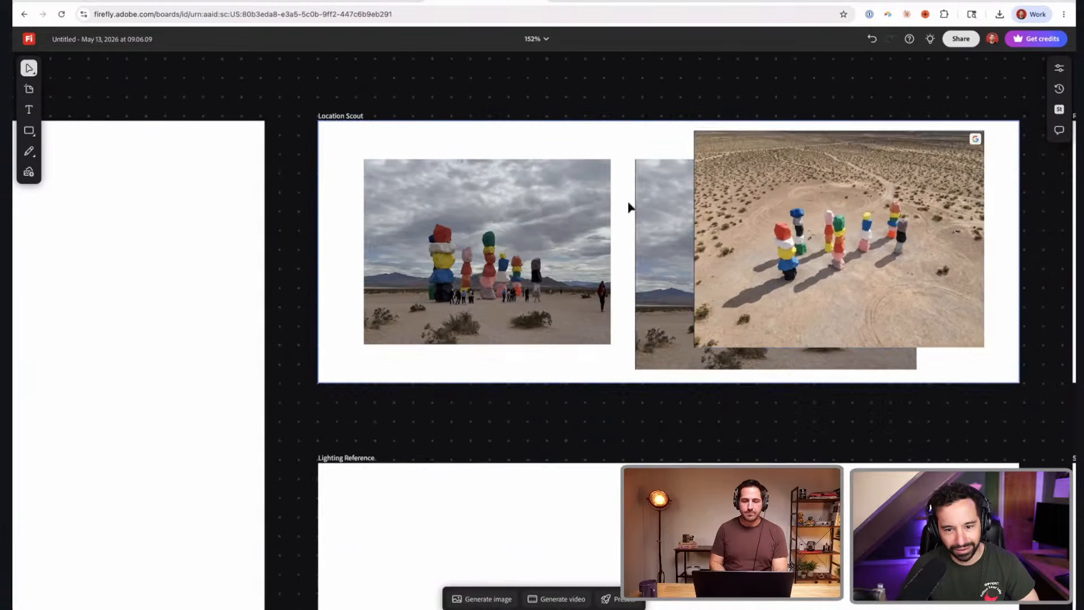
scroll(628, 202, down, 1)
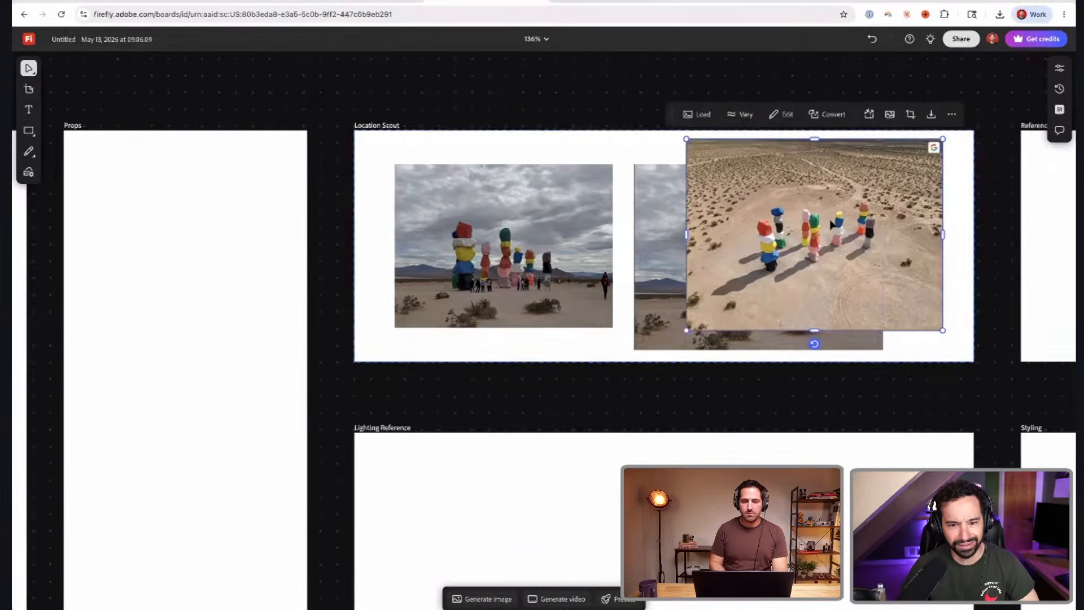
scroll(831, 225, up, 5)
scroll(831, 225, right, 1)
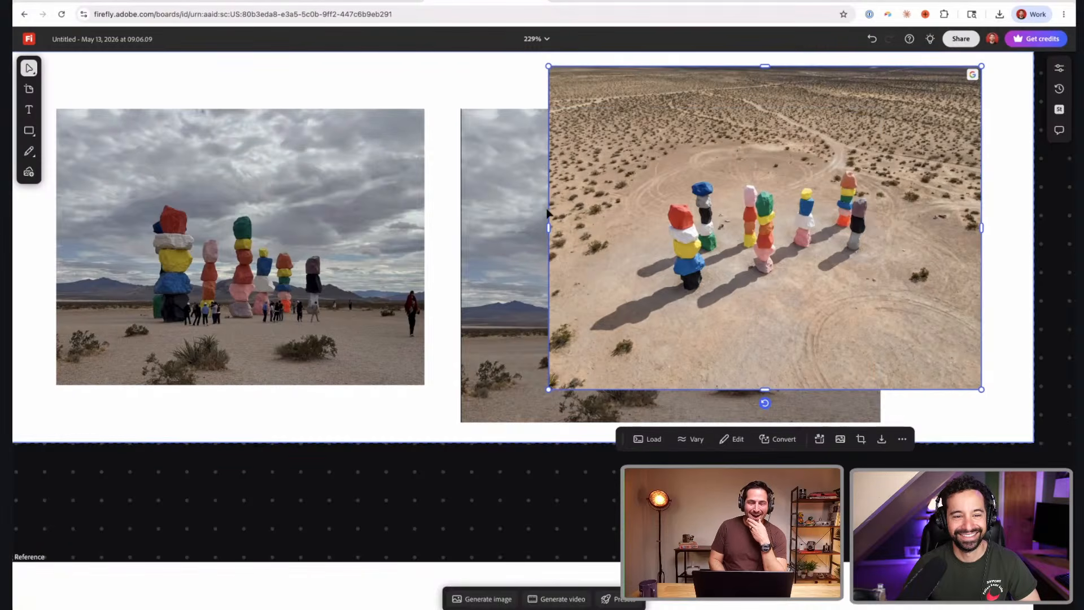
scroll(504, 198, down, 5)
scroll(298, 201, left, 5)
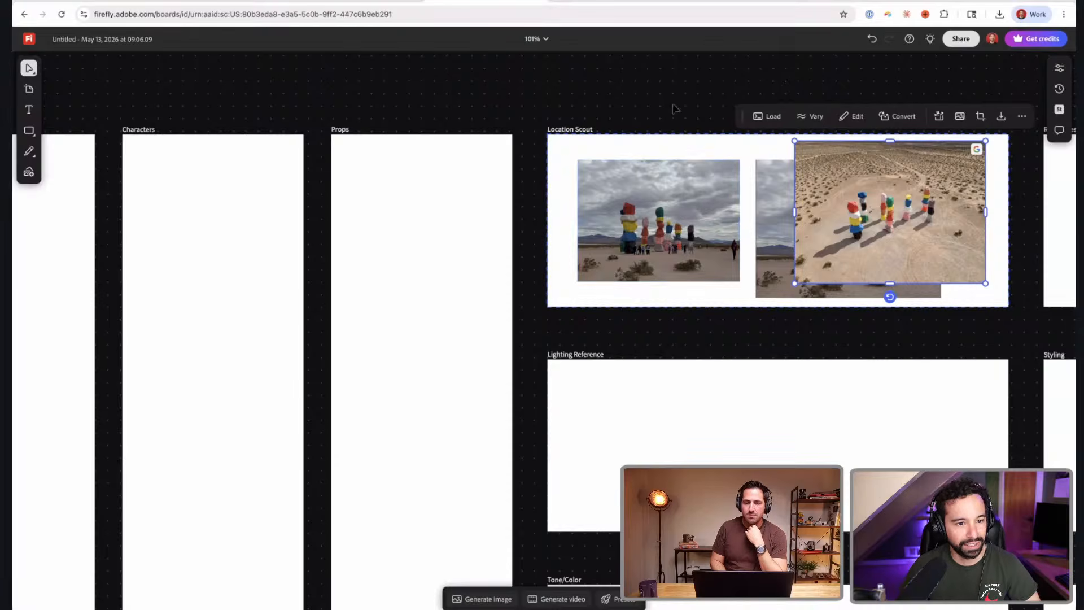
- Deselect the aerial image and clear the old reference image and prompt from the image generation settings
scroll(271, 201, left, 5)
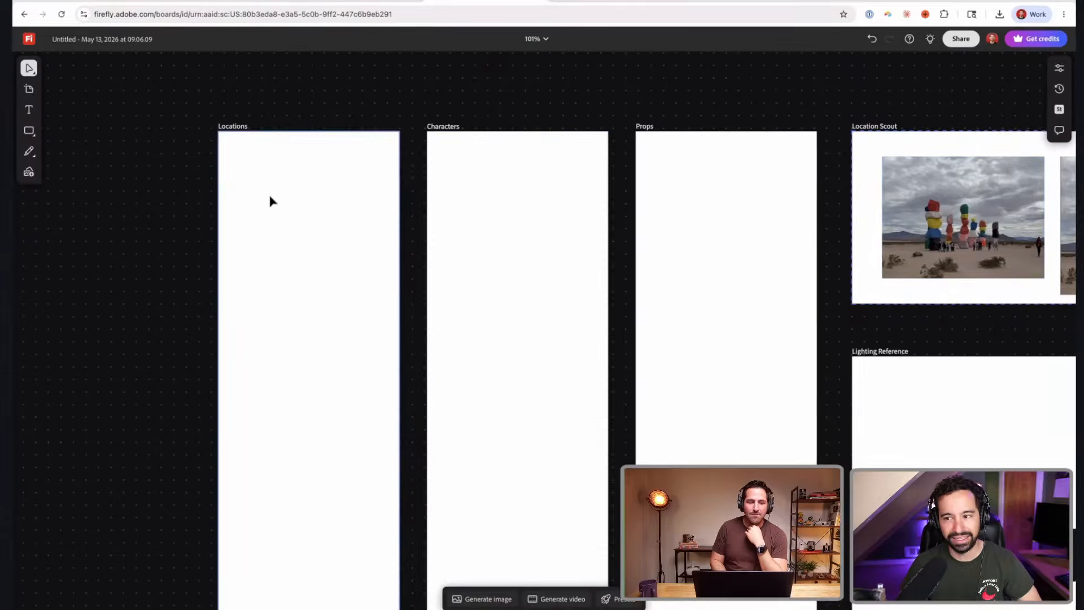
click(310, 232)
click(494, 107)
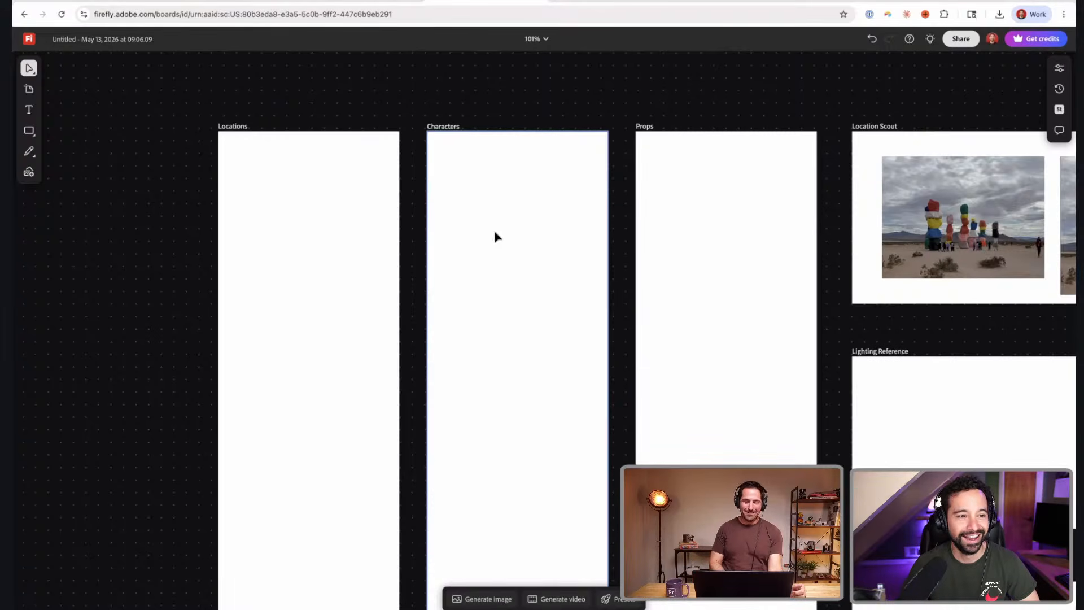
click(475, 598)
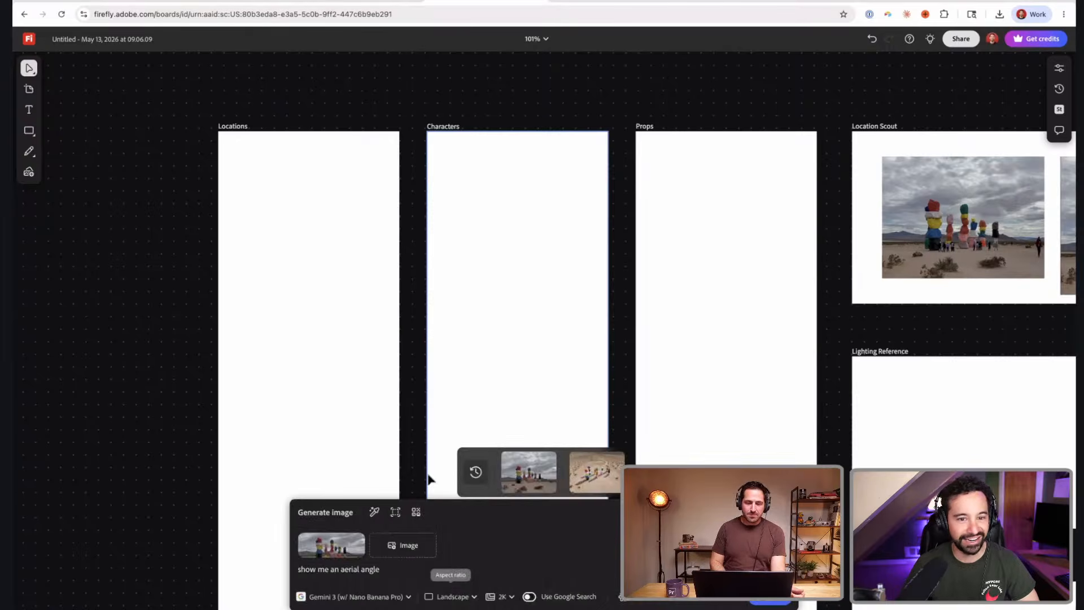
click(366, 537)
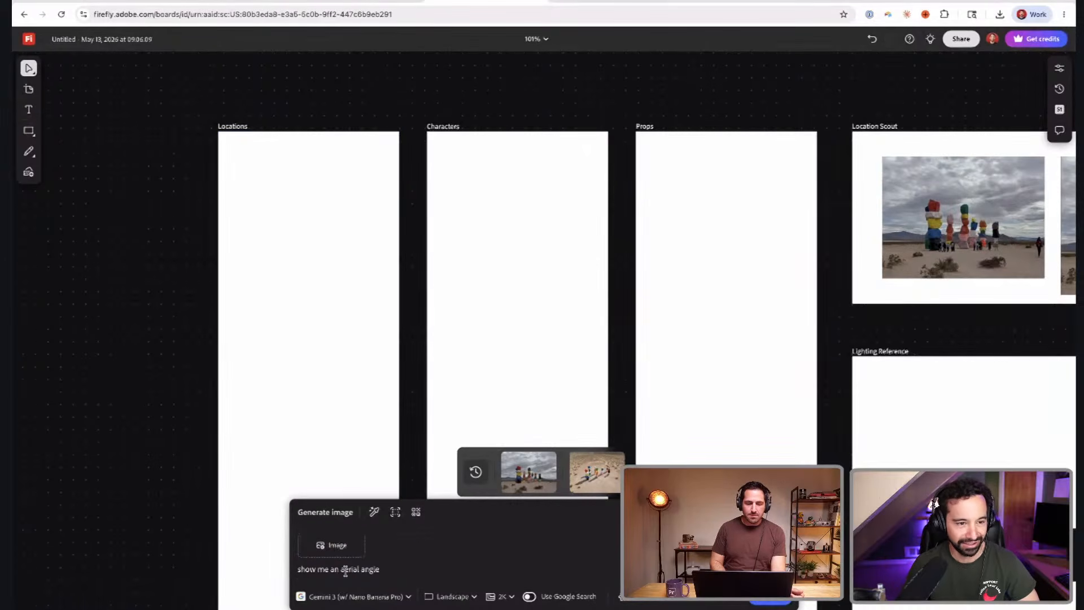
triple_click(346, 570)
key(BackSpace)
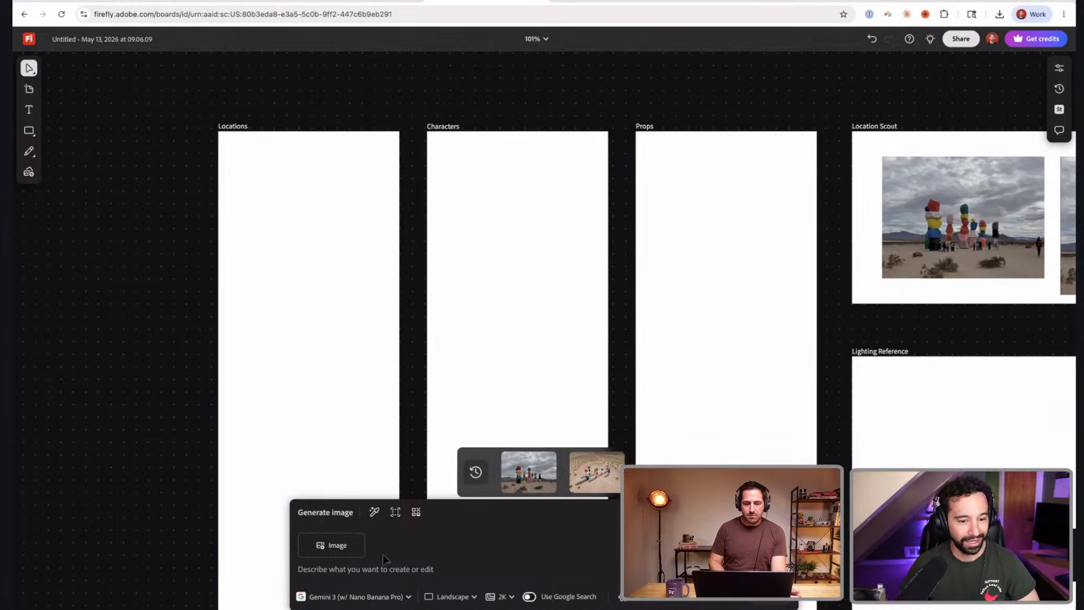
- Set the image generation model to GPT Image 2, keeping the prompt empty
scroll(295, 425, down, 3)
scroll(295, 425, down, 2)
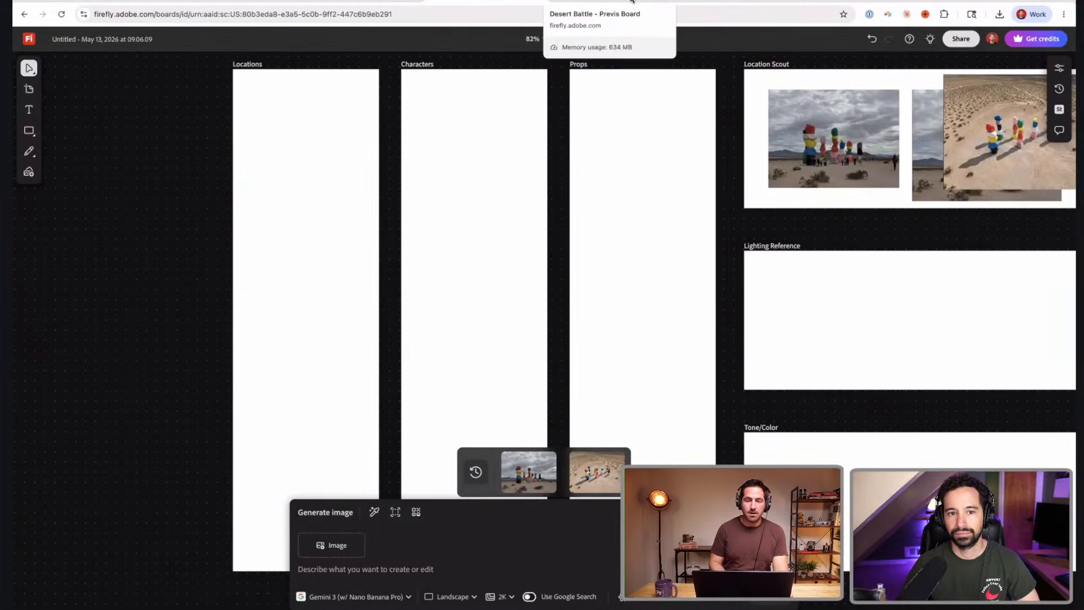
click(165, 191)
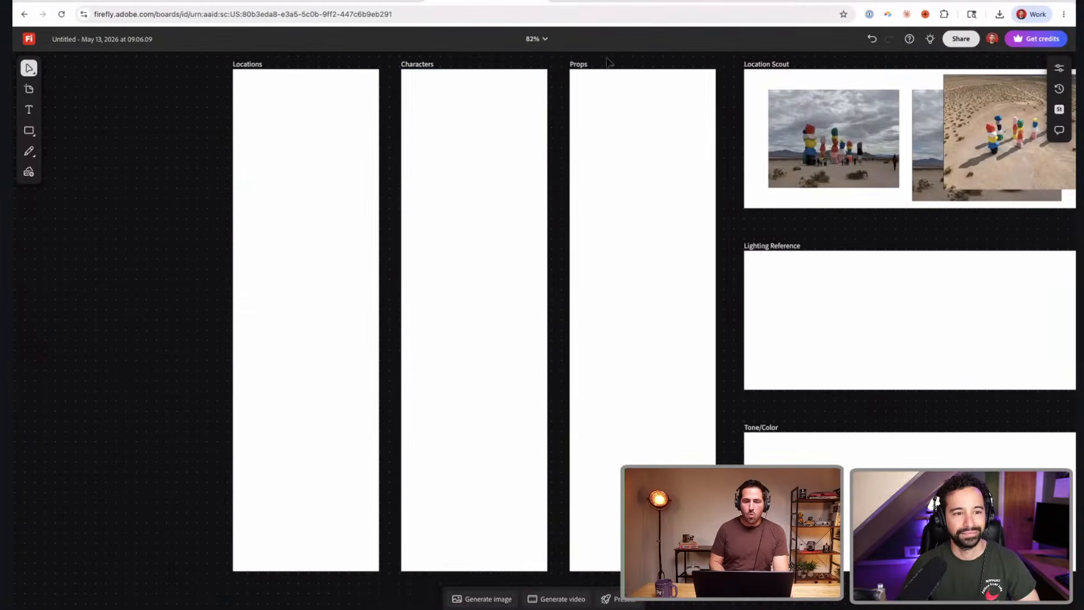
click(457, 599)
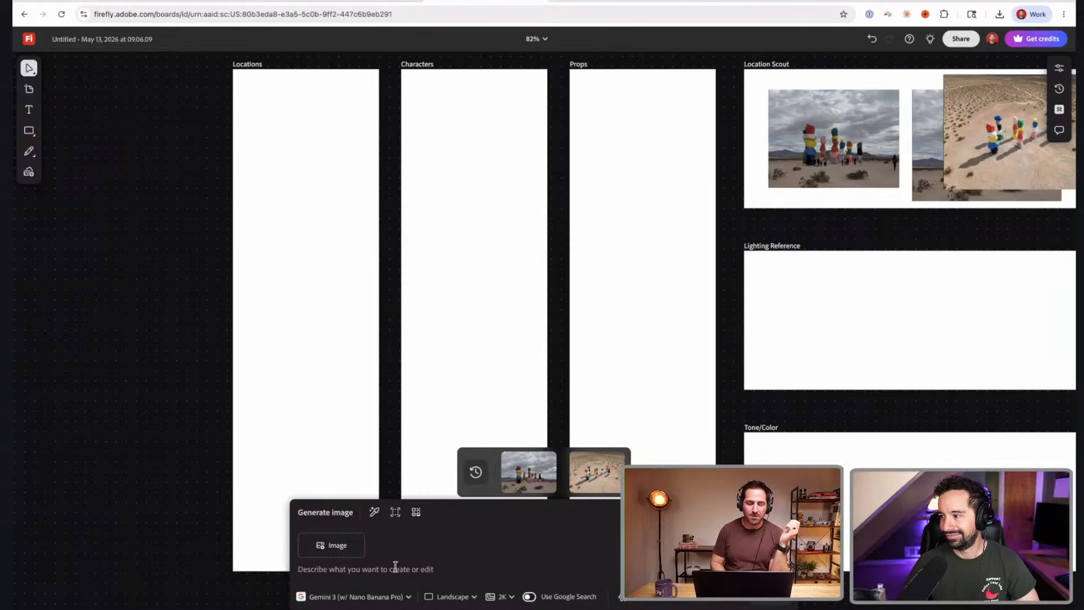
click(366, 597)
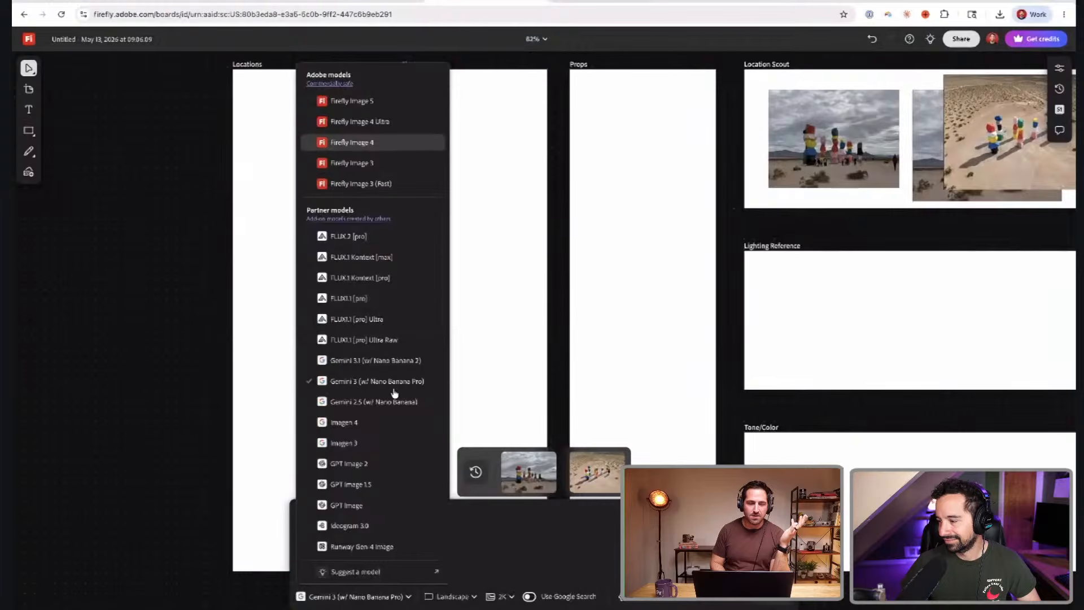
click(368, 466)
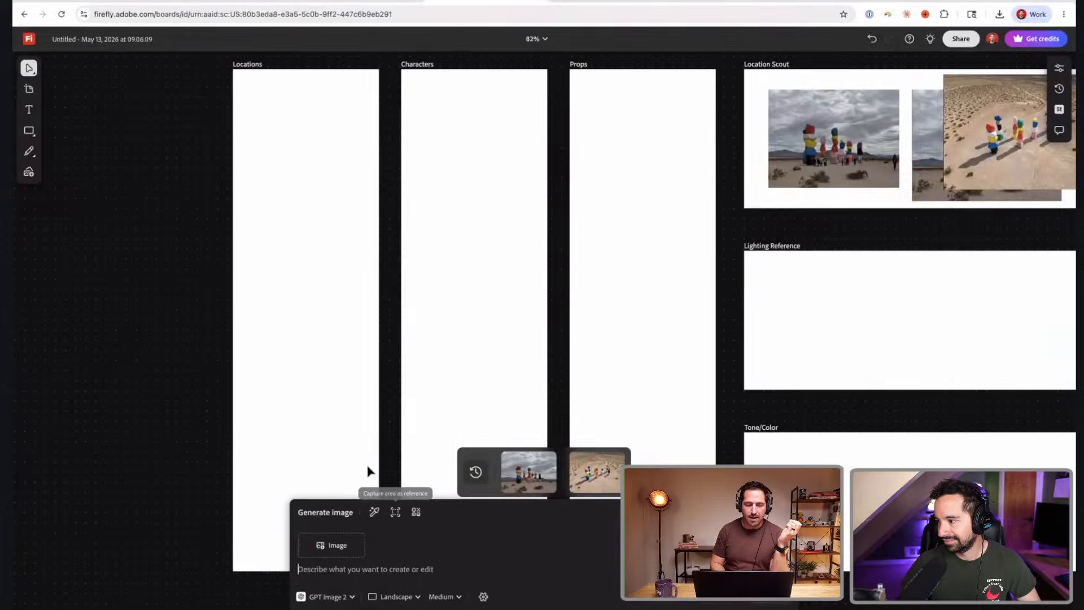
click(440, 570)
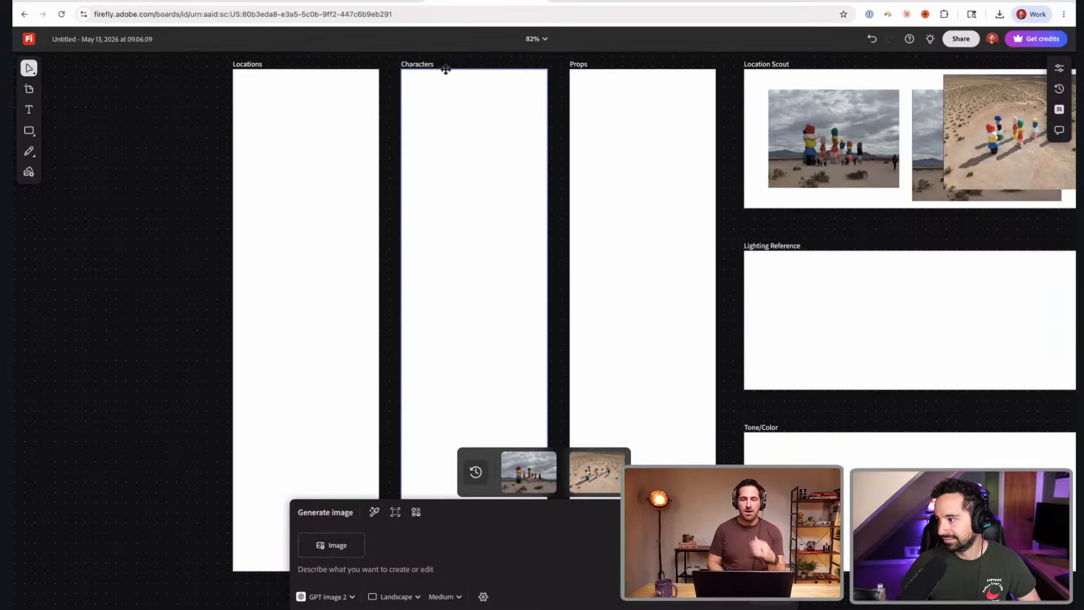
- Switch to the Desert Battle - Previs Board and select the person, rocks and car sketch in its StoryBoard frame
click(597, 1)
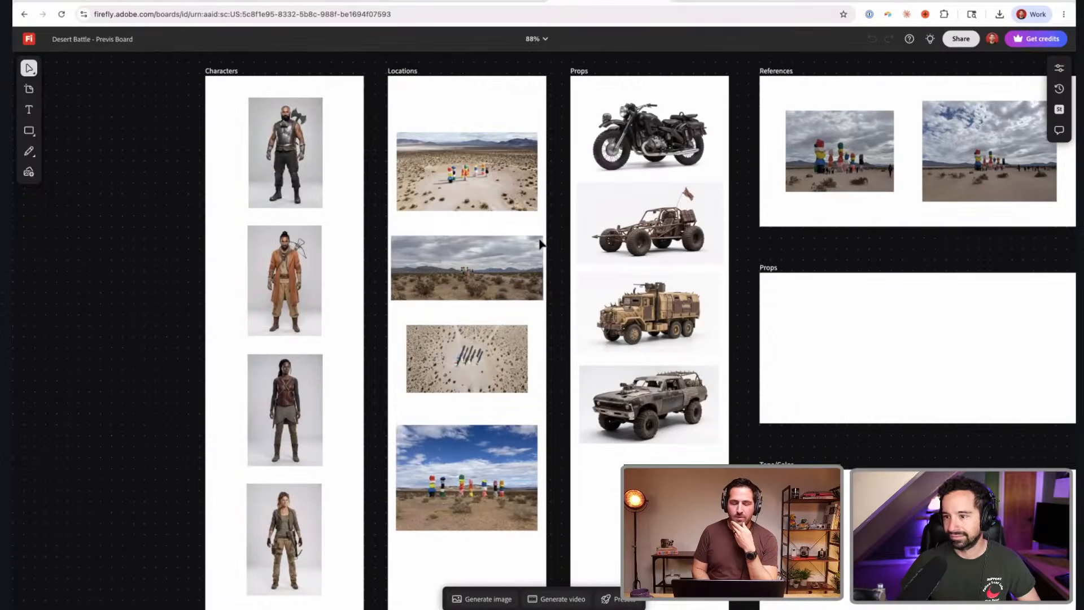
scroll(539, 242, down, 10)
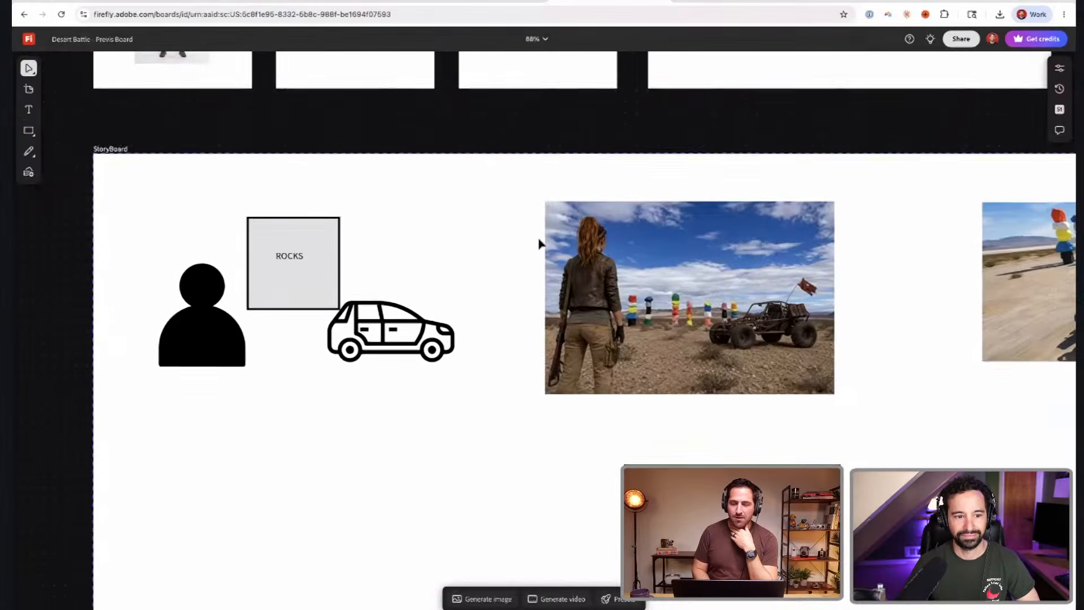
click(274, 298)
scroll(273, 299, up, 1)
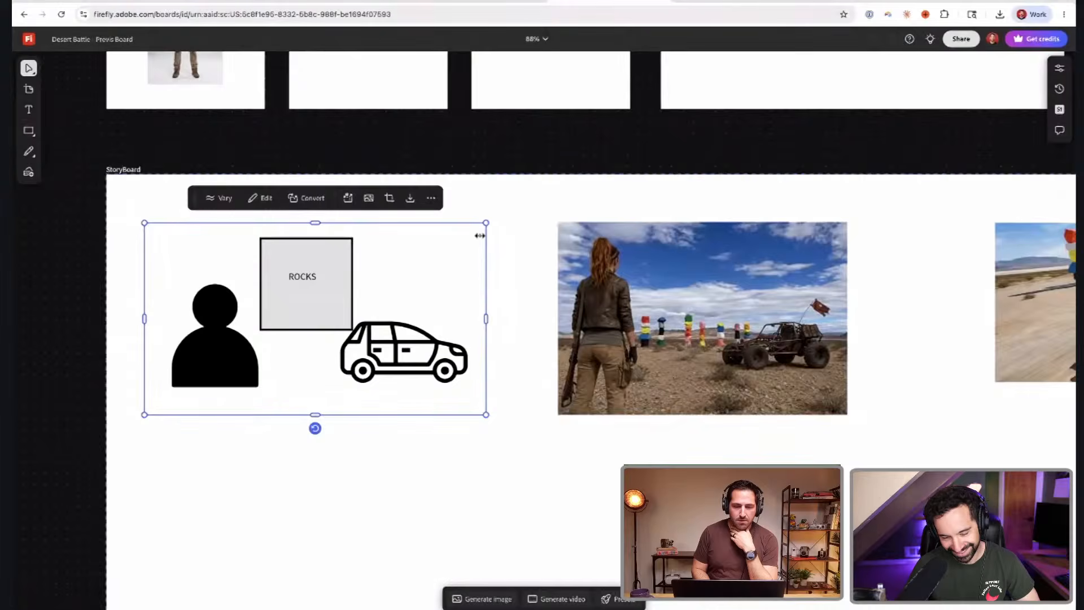
- Check which actions the StoryBoard sketch offers and compare its layout with the finished desert shot beside it
right_click(301, 290)
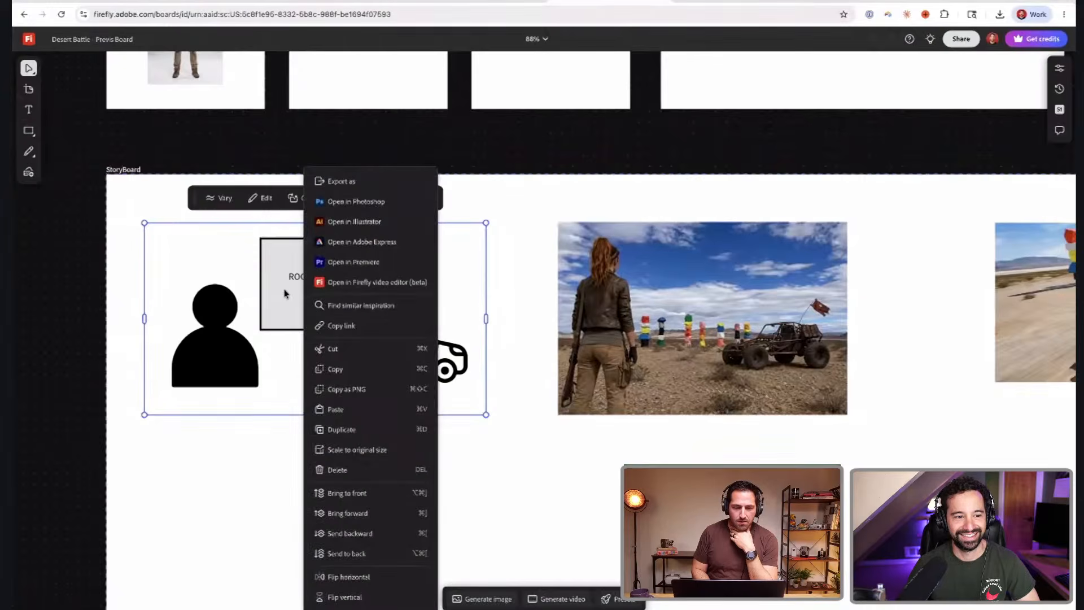
click(283, 294)
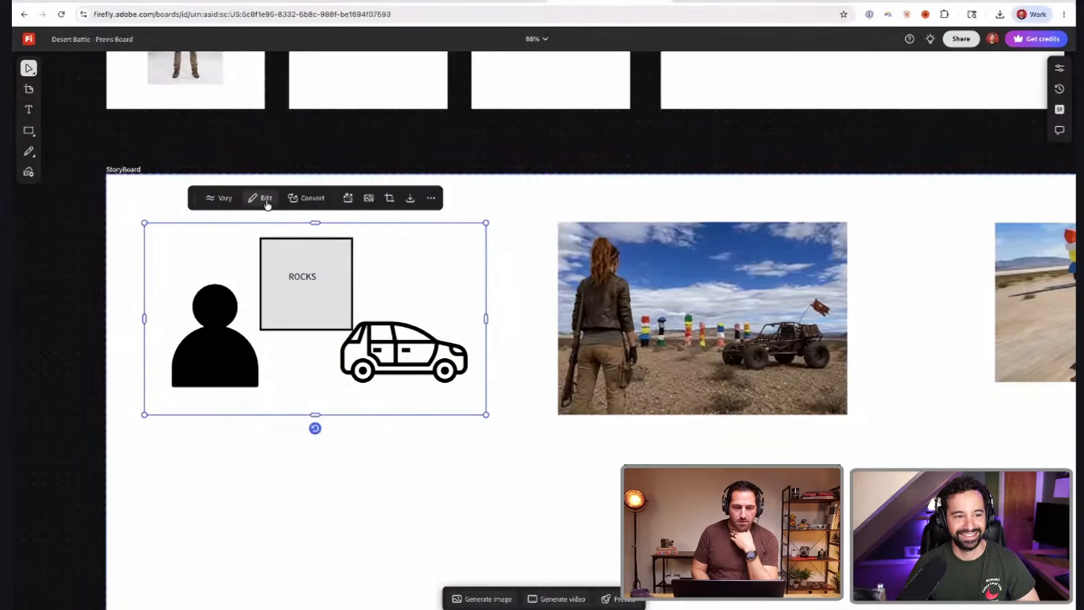
click(267, 201)
click(267, 199)
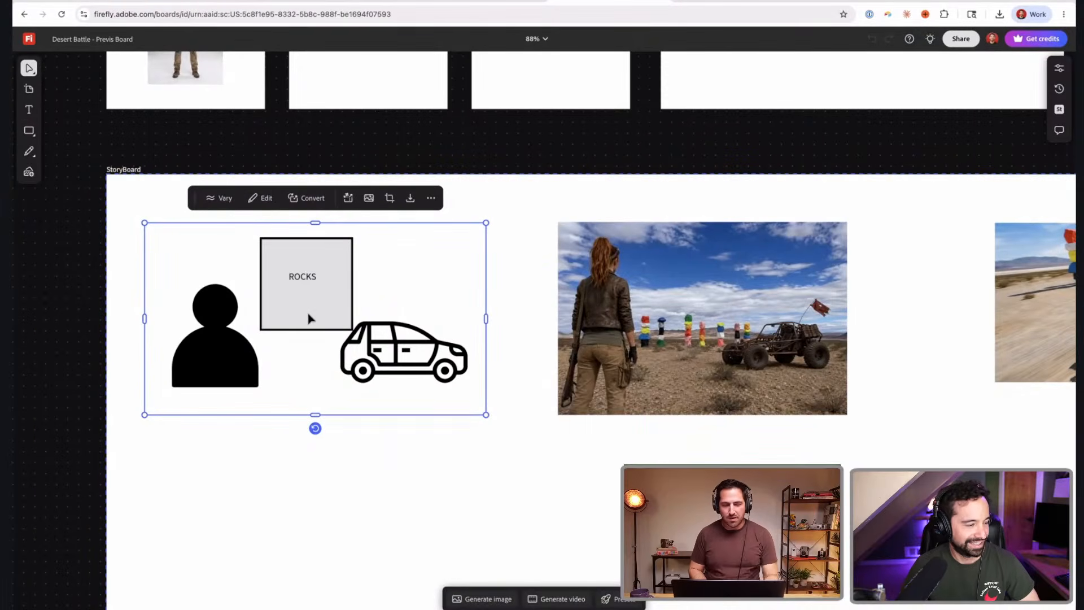
scroll(323, 320, up, 1)
scroll(324, 320, up, 3)
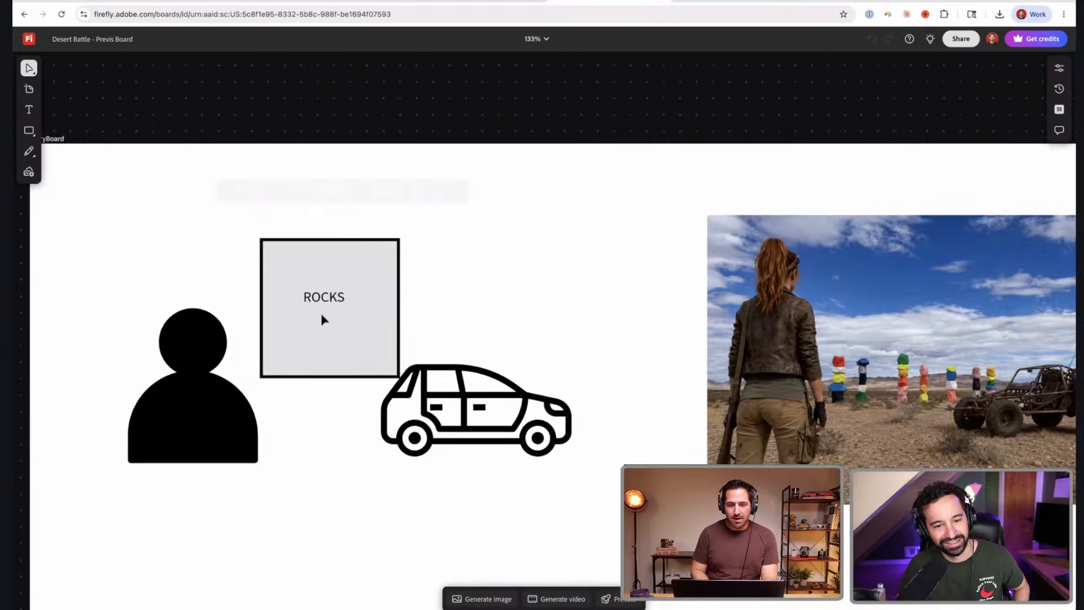
scroll(325, 320, down, 3)
scroll(324, 320, left, 1)
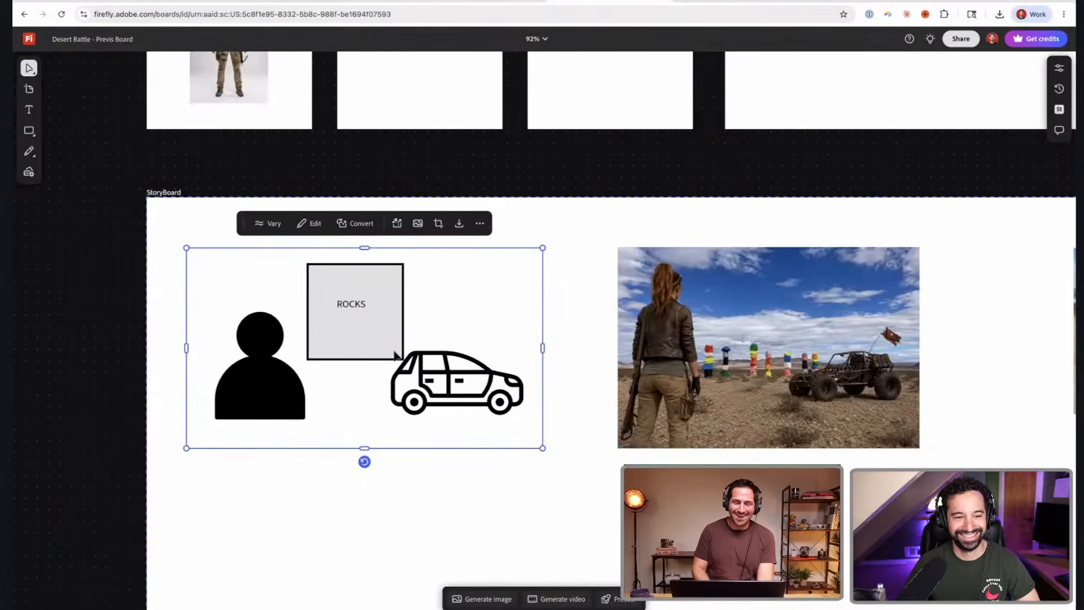
- Nudge the person, rocks and car sketch slightly to the left within the StoryBoard frame
scroll(424, 336, down, 1)
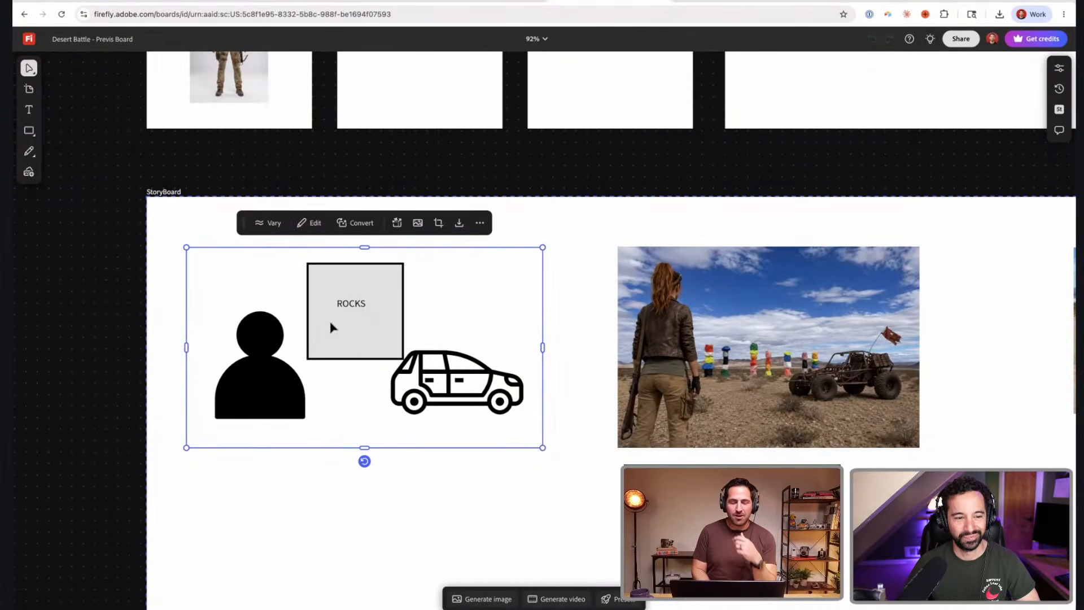
drag(359, 314, 355, 312)
scroll(480, 364, right, 1)
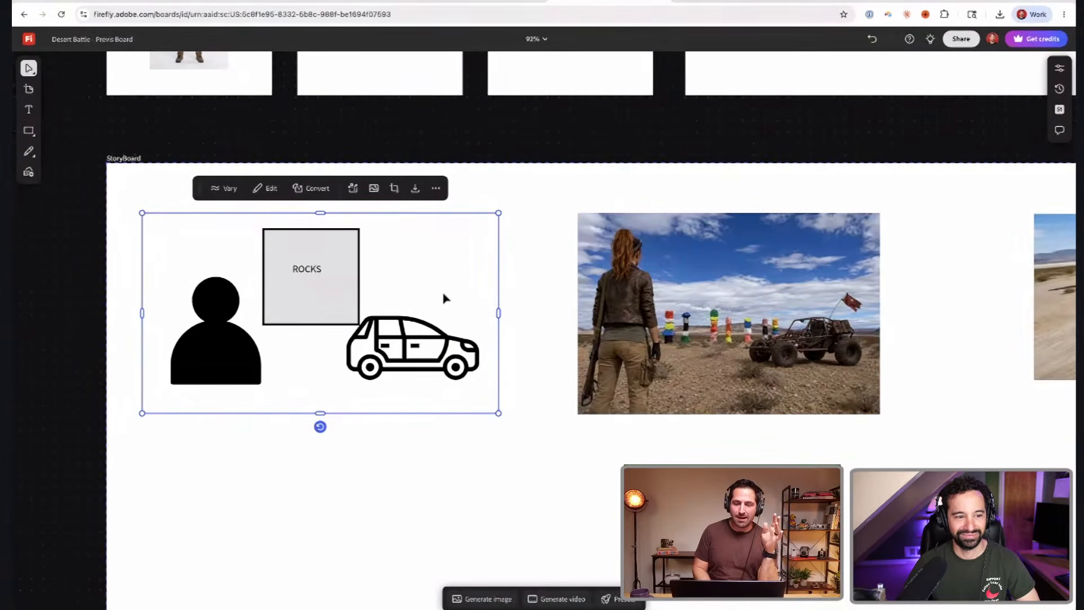
- Examine the finished desert shot and its possible sources: the colourful rock stacks location, the lowest character image and the grey off-road vehicle
scroll(444, 298, up, 2)
click(626, 356)
scroll(625, 357, up, 2)
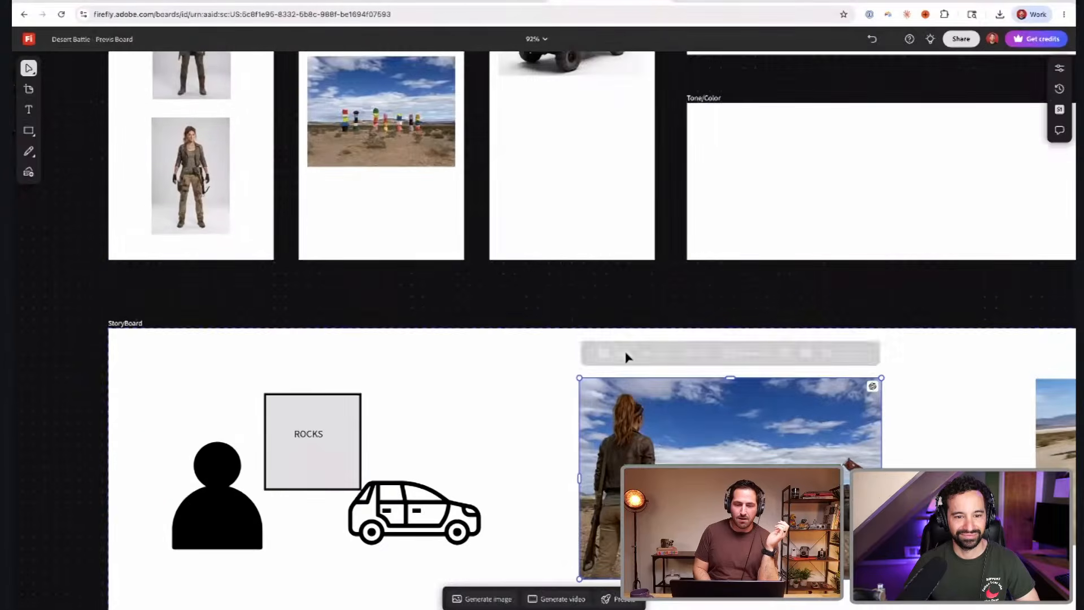
scroll(625, 356, up, 2)
click(367, 231)
scroll(282, 358, left, 1)
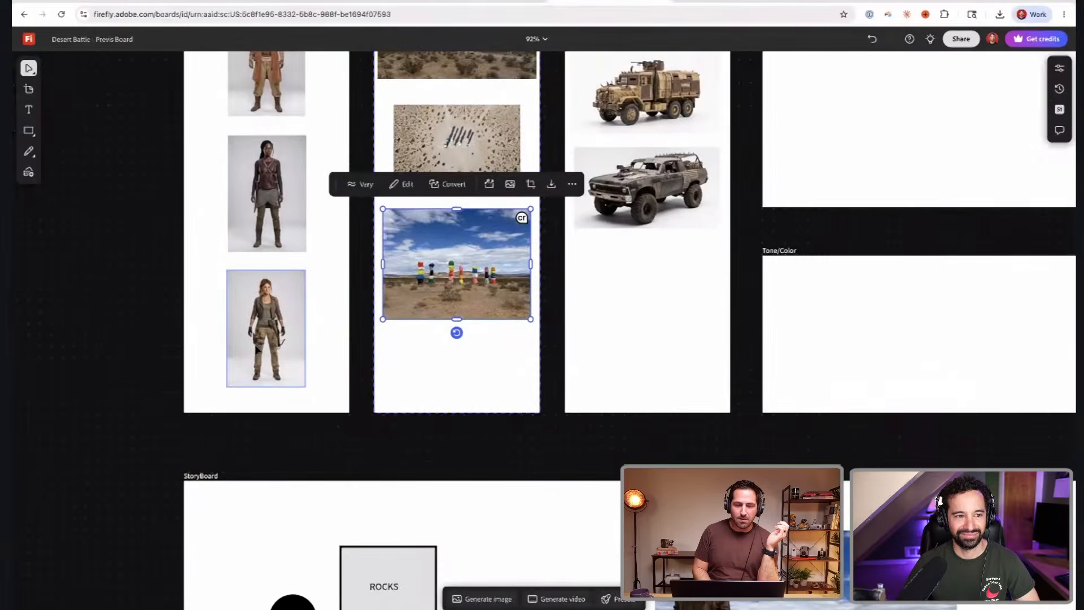
click(257, 349)
scroll(515, 320, down, 1)
scroll(515, 319, right, 1)
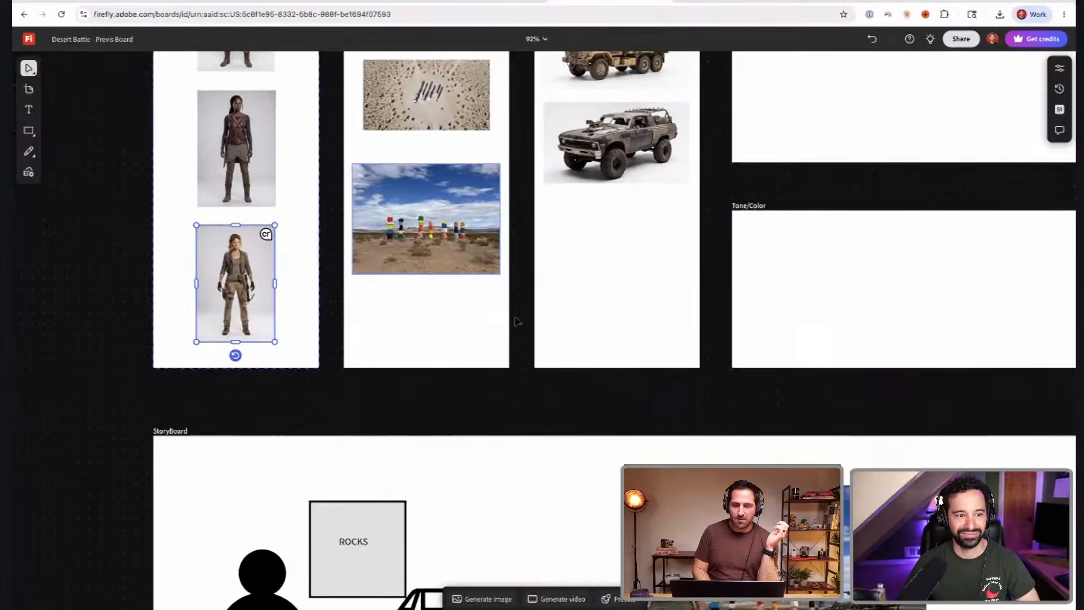
click(617, 180)
scroll(452, 254, down, 1)
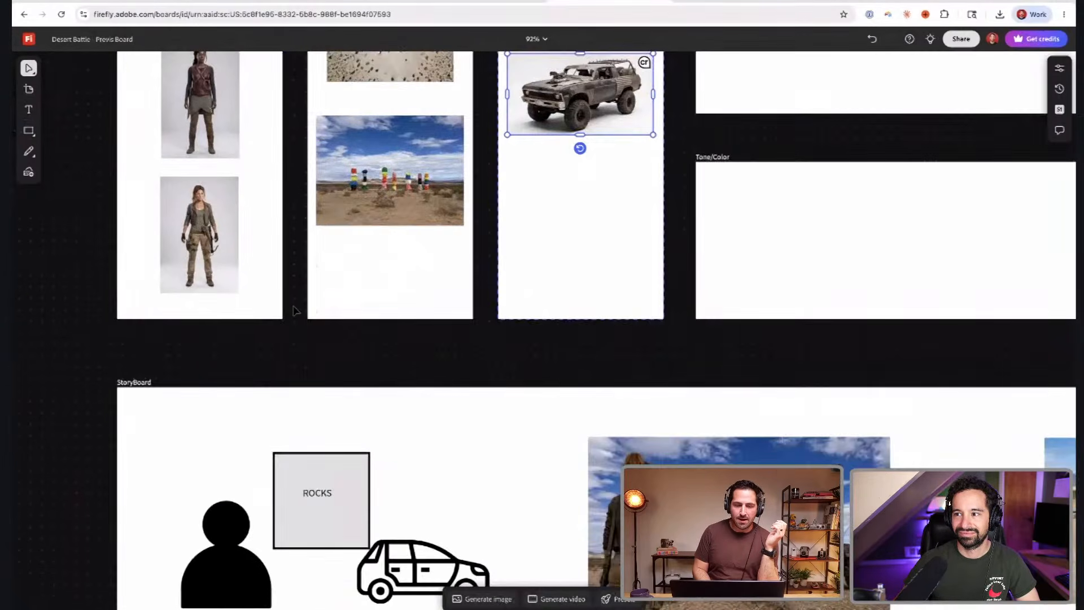
- Compare the placement of person, rocks and car in the StoryBoard sketch with the finished desert shot beside it
scroll(293, 310, down, 5)
click(389, 305)
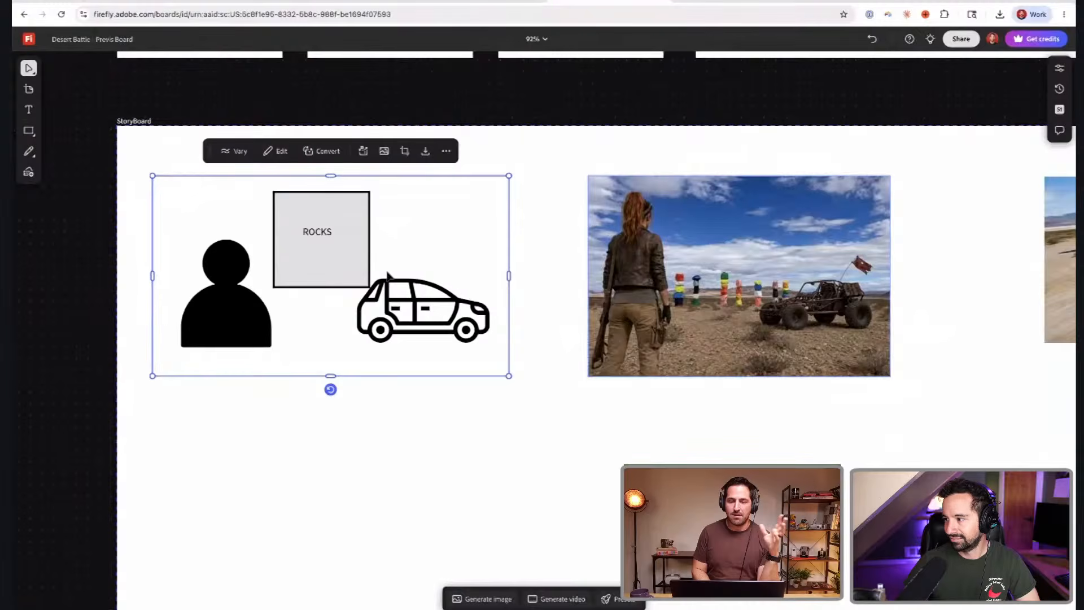
scroll(399, 263, up, 5)
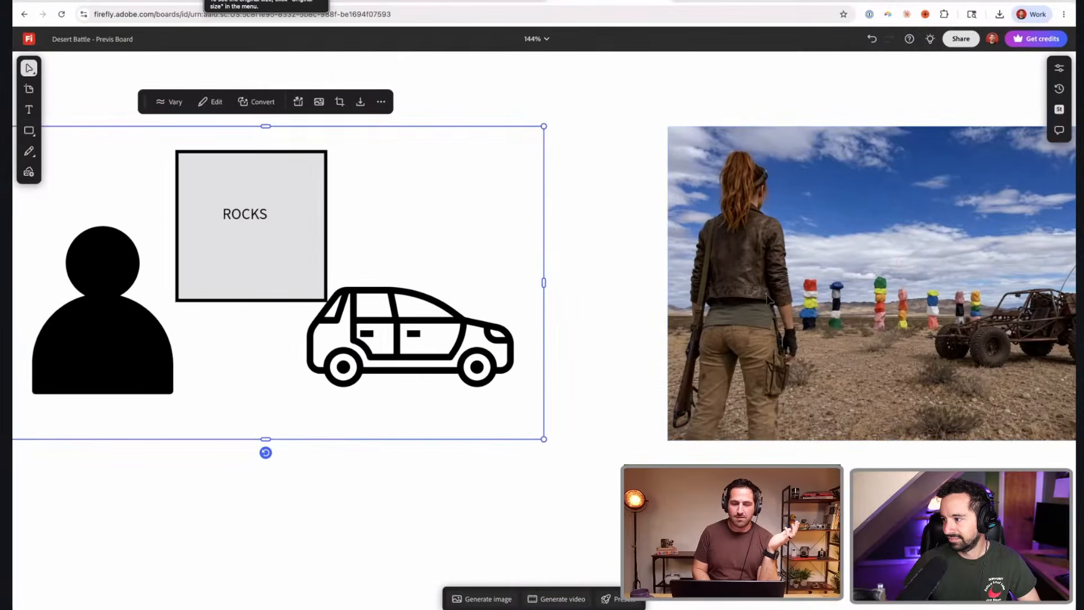
click(852, 308)
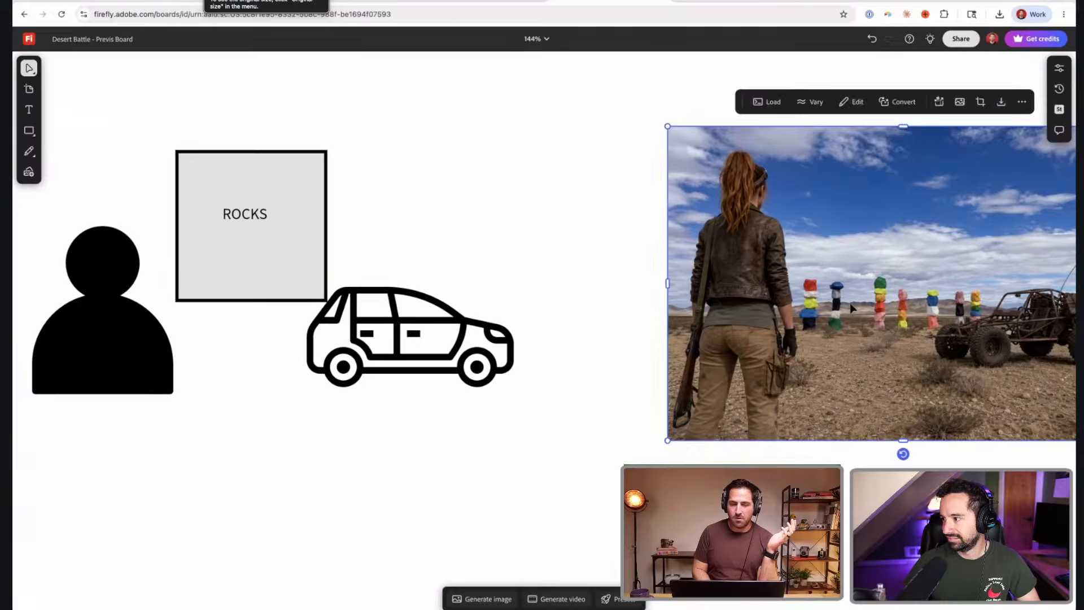
click(135, 350)
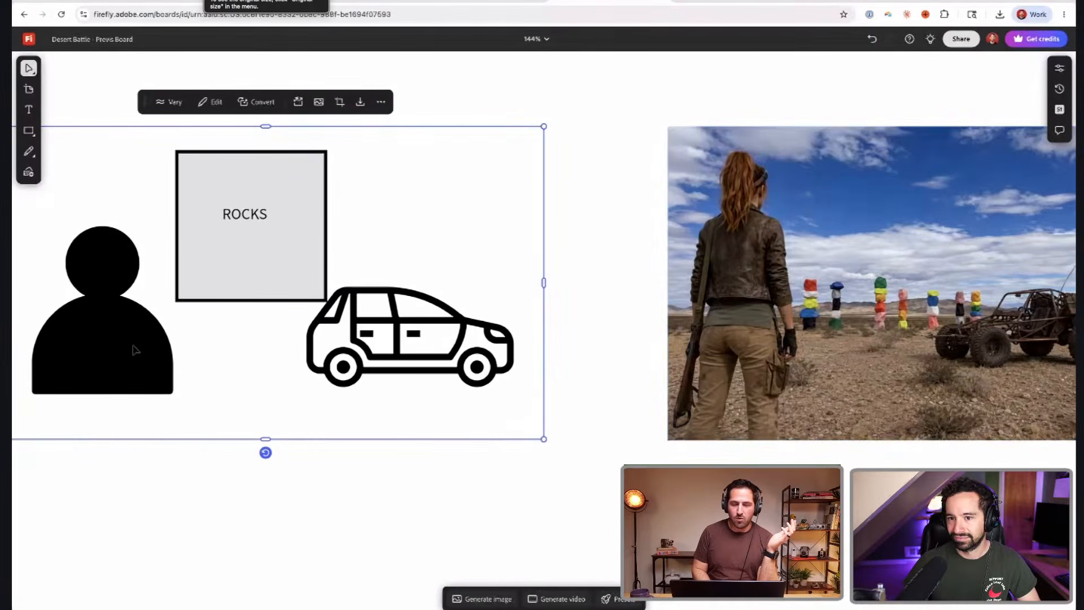
click(744, 247)
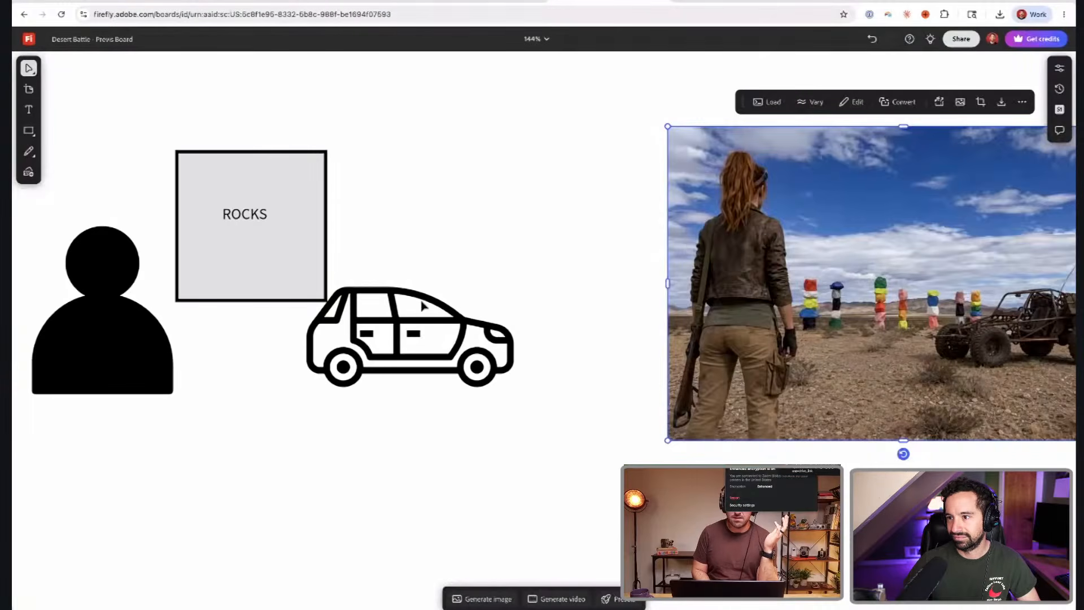
scroll(865, 291, right, 1)
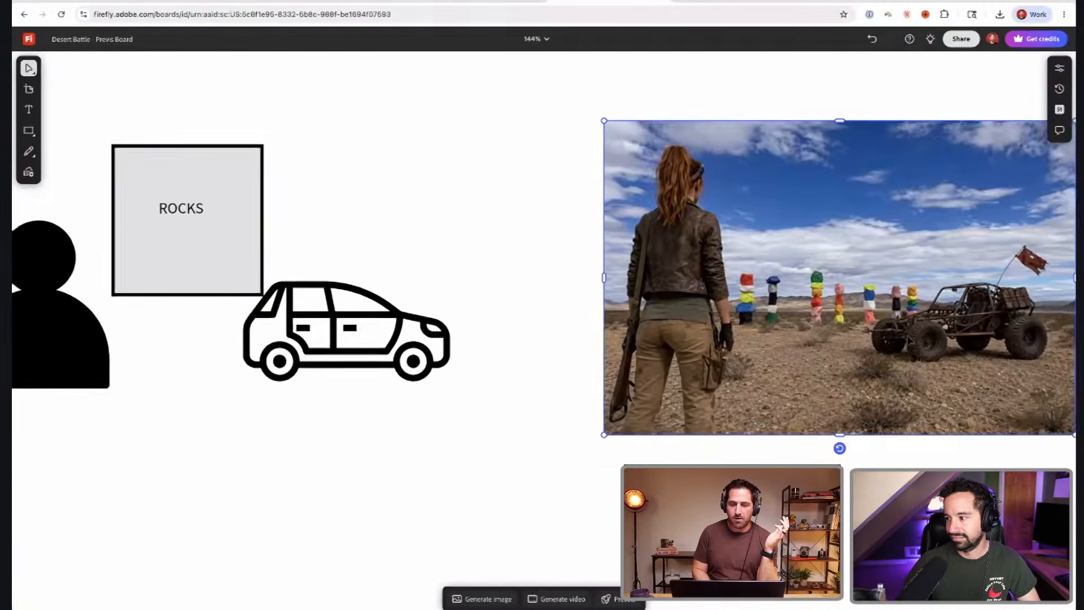
scroll(908, 340, right, 1)
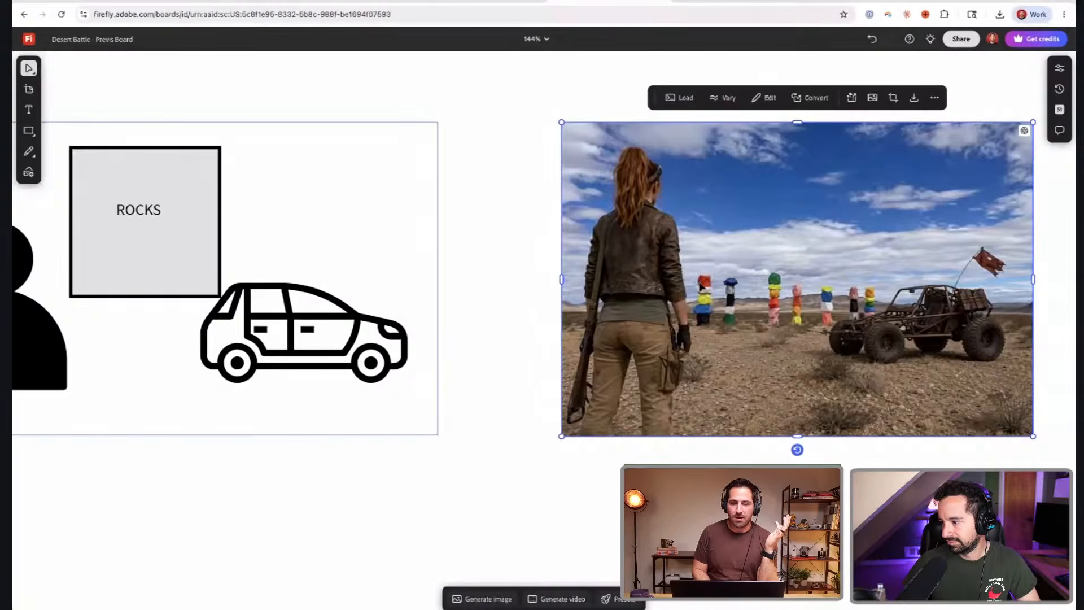
scroll(405, 277, left, 3)
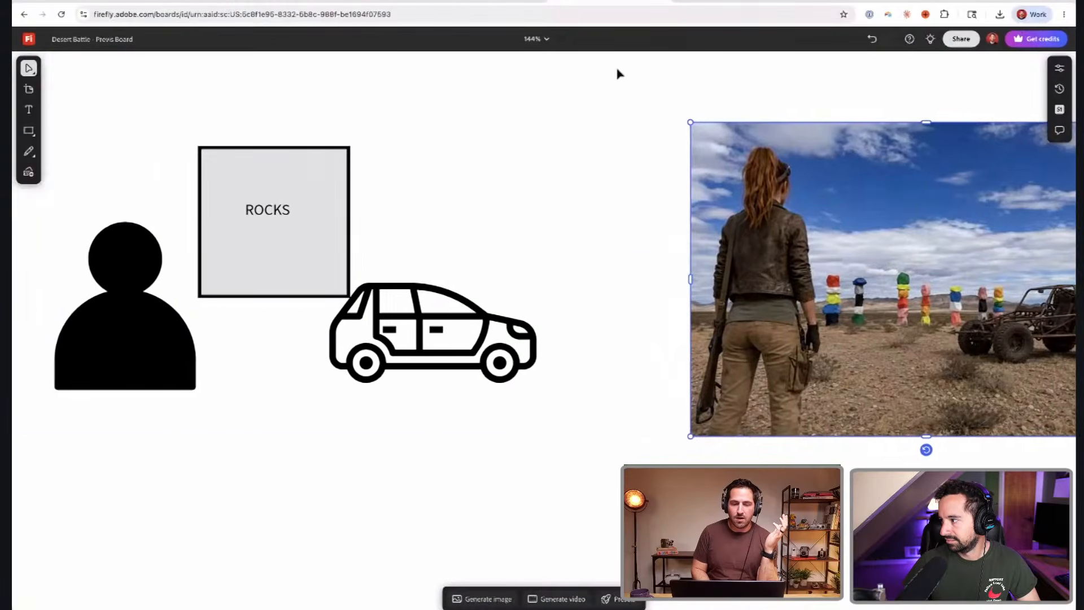
- Switch to Adobe Express and create a new blank Landscape 16:9 design
click(577, 2)
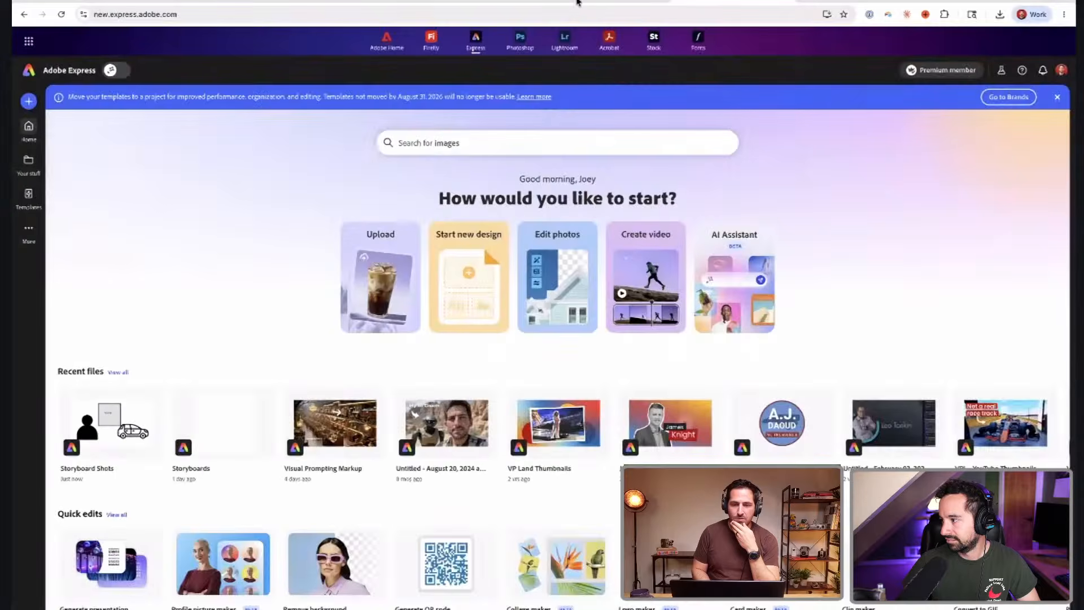
click(692, 0)
click(628, 1)
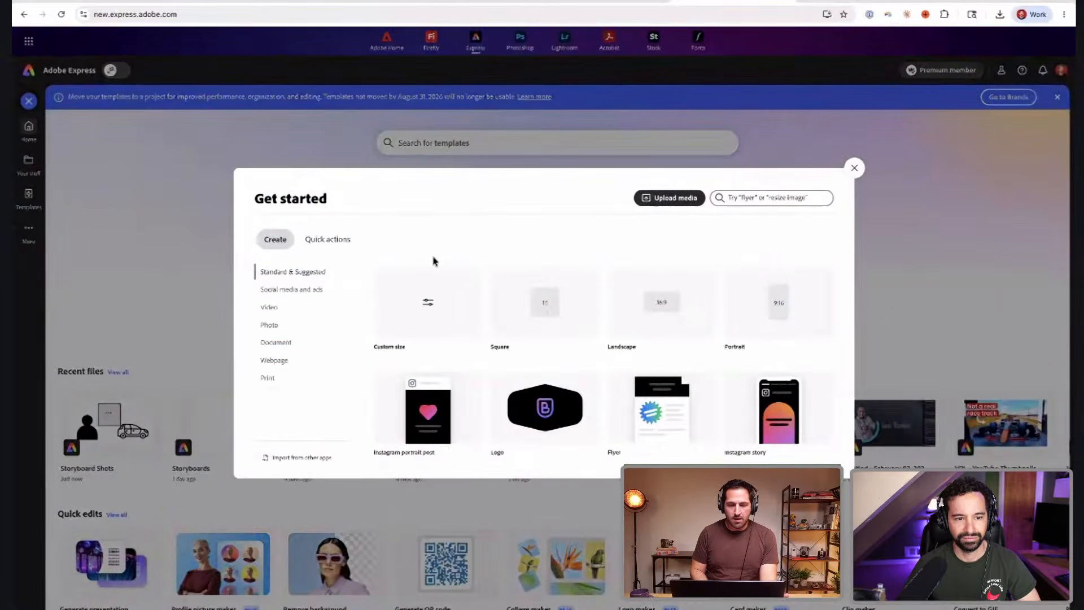
click(665, 314)
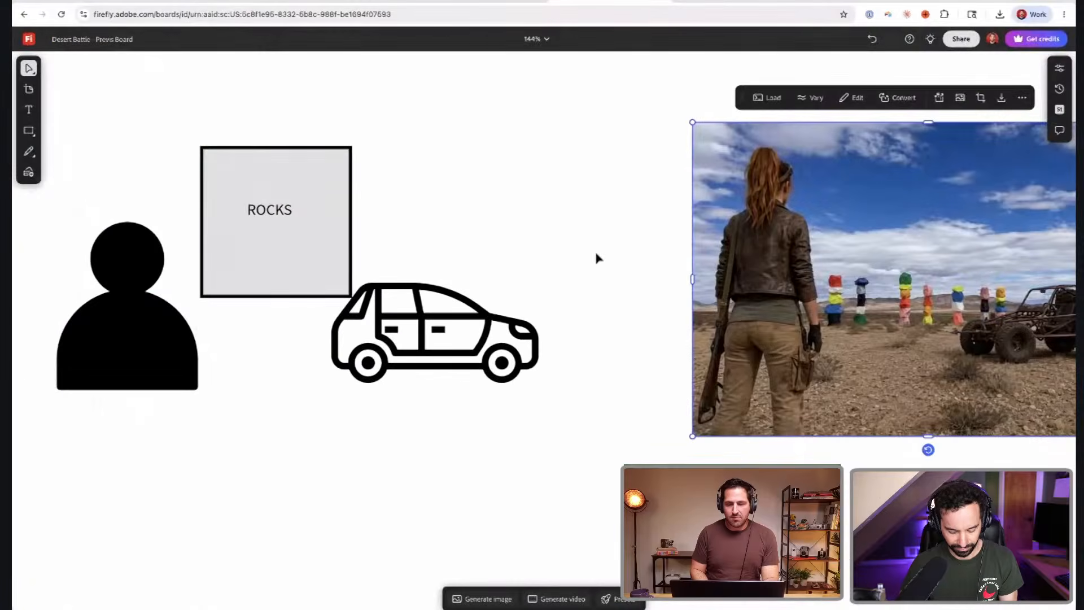
scroll(599, 258, up, 3)
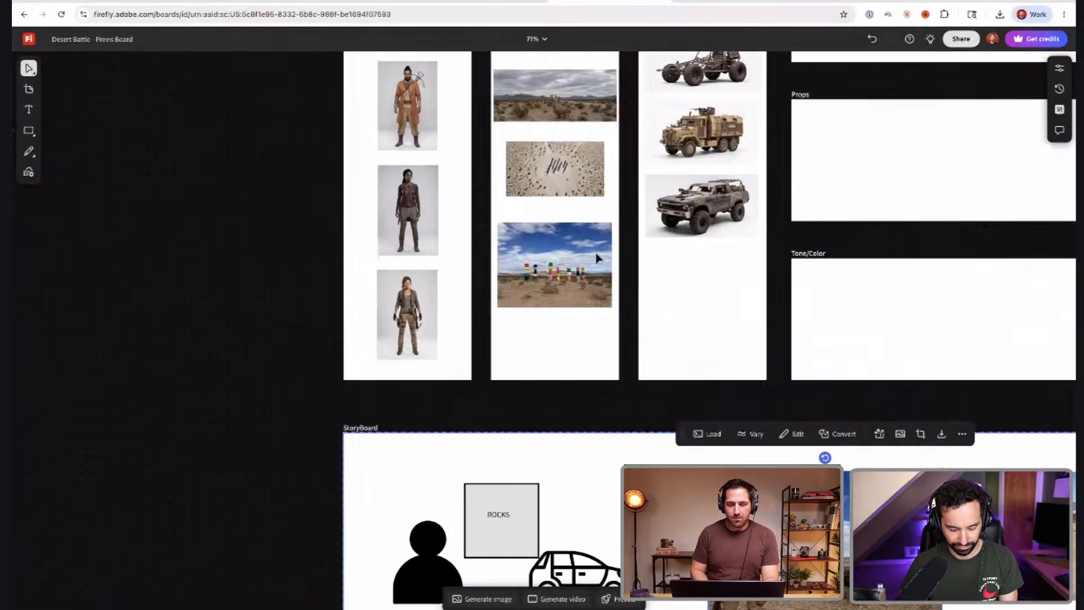
scroll(598, 259, right, 1)
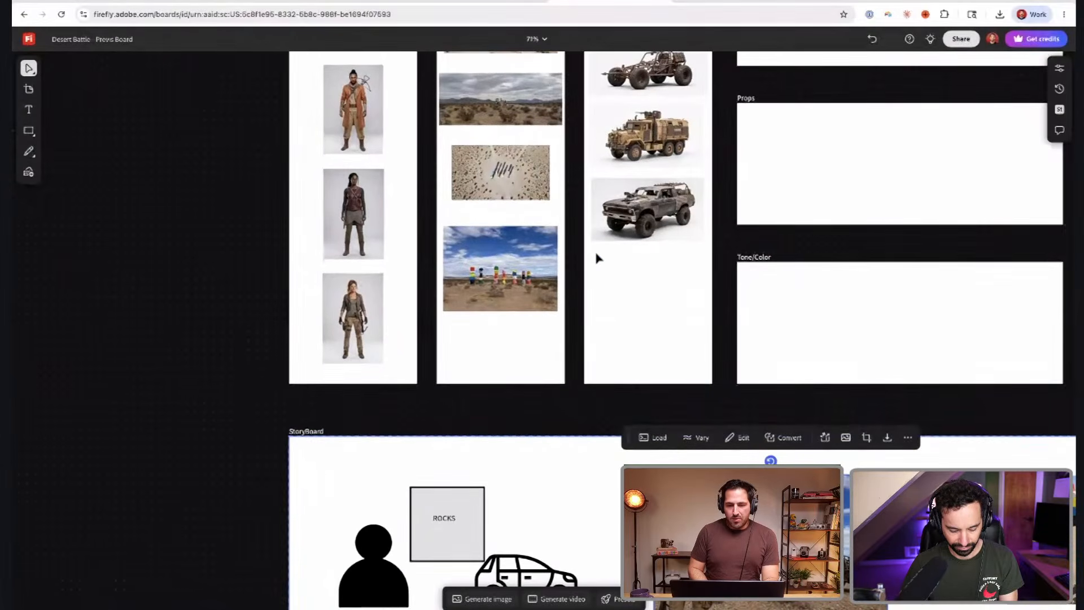
scroll(598, 258, up, 1)
scroll(598, 258, right, 2)
scroll(599, 259, down, 1)
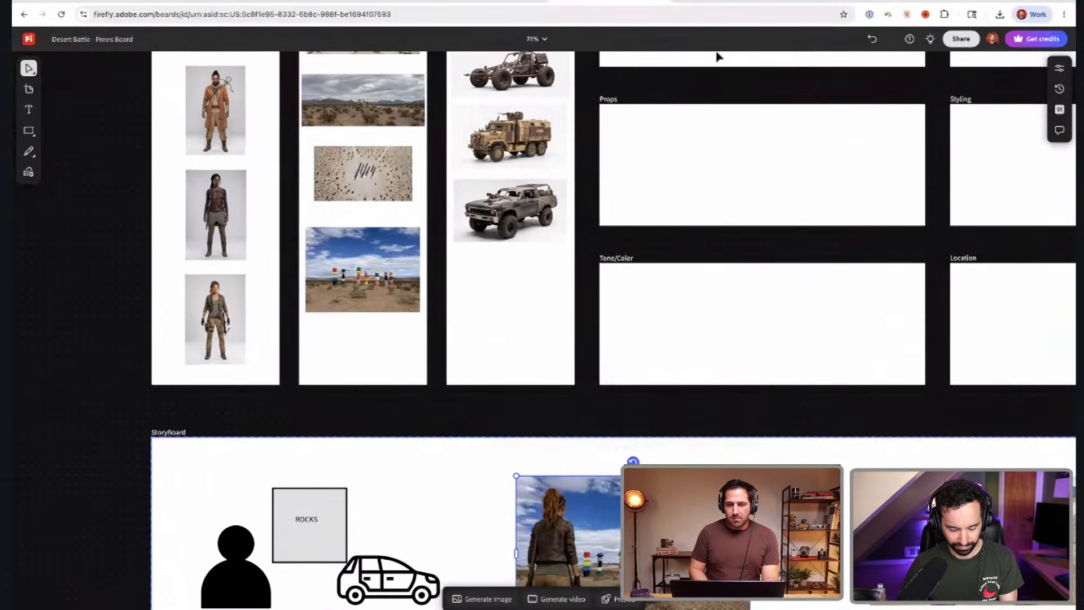
- Return to the new Adobe Express design, search the elements for "car" and place the side-view outline car icon on the blank page
click(720, 3)
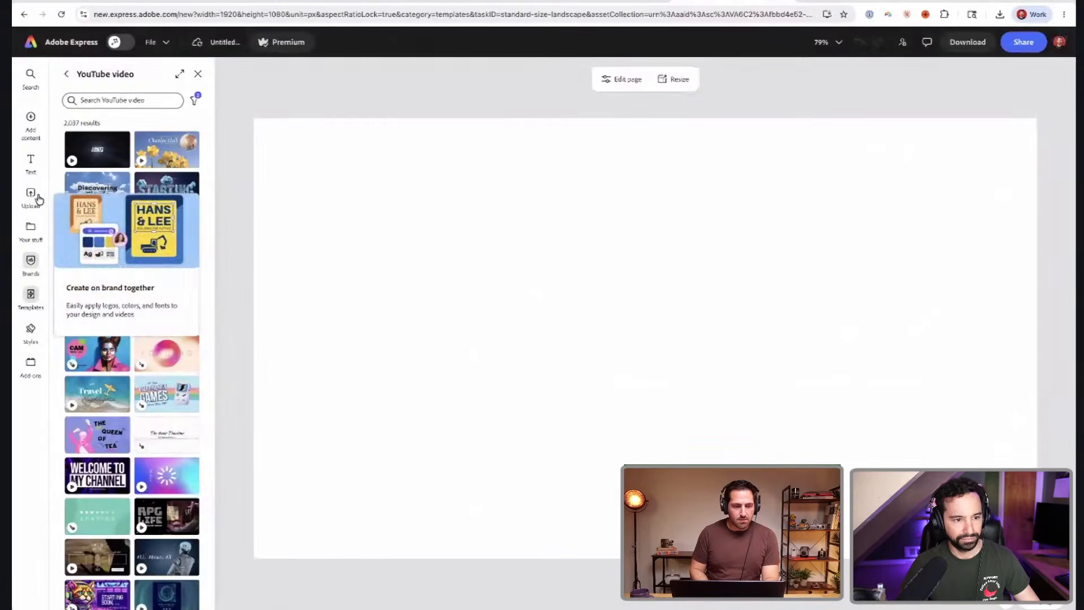
mouse_move(31, 118)
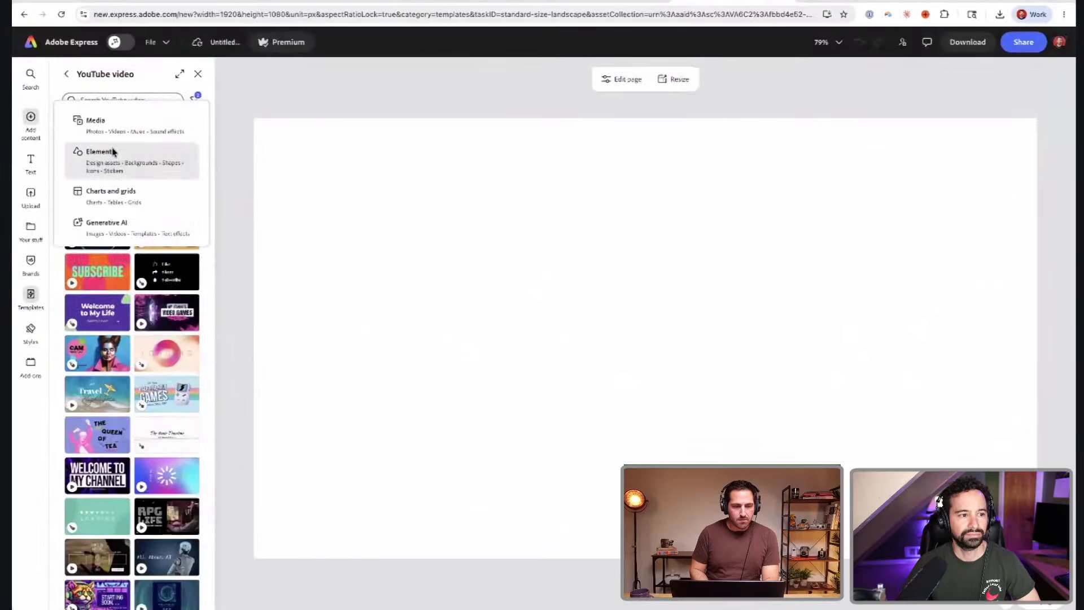
click(111, 151)
text(car)
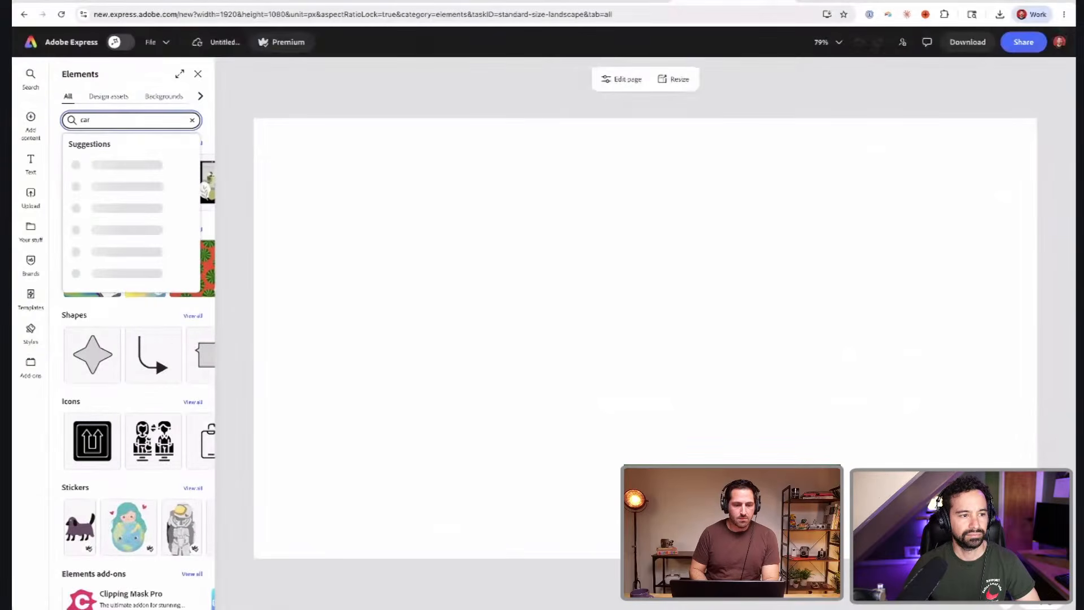
key(Return)
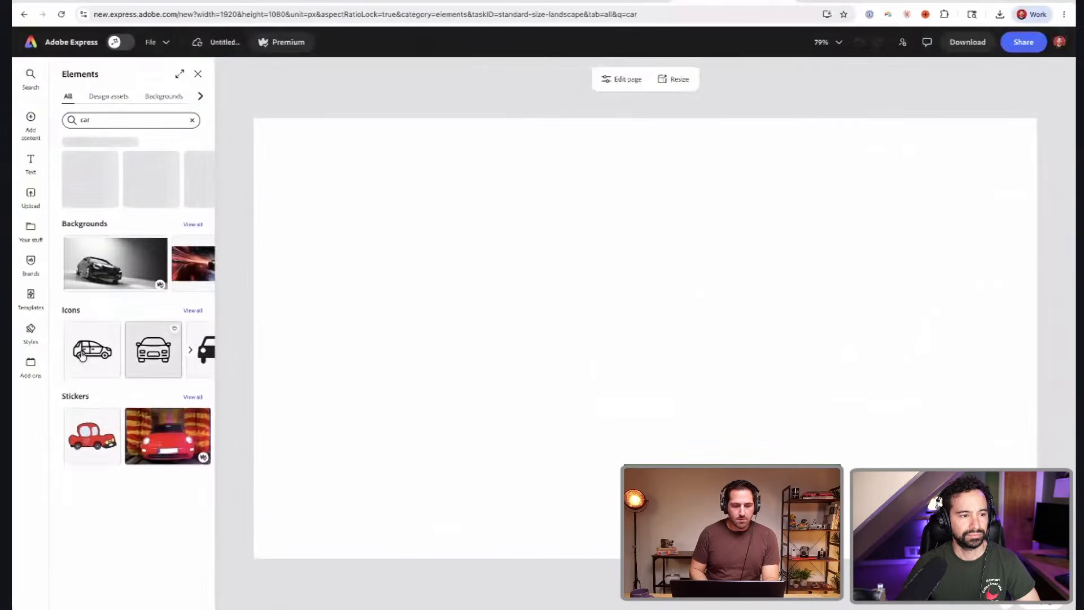
drag(415, 340, 621, 395)
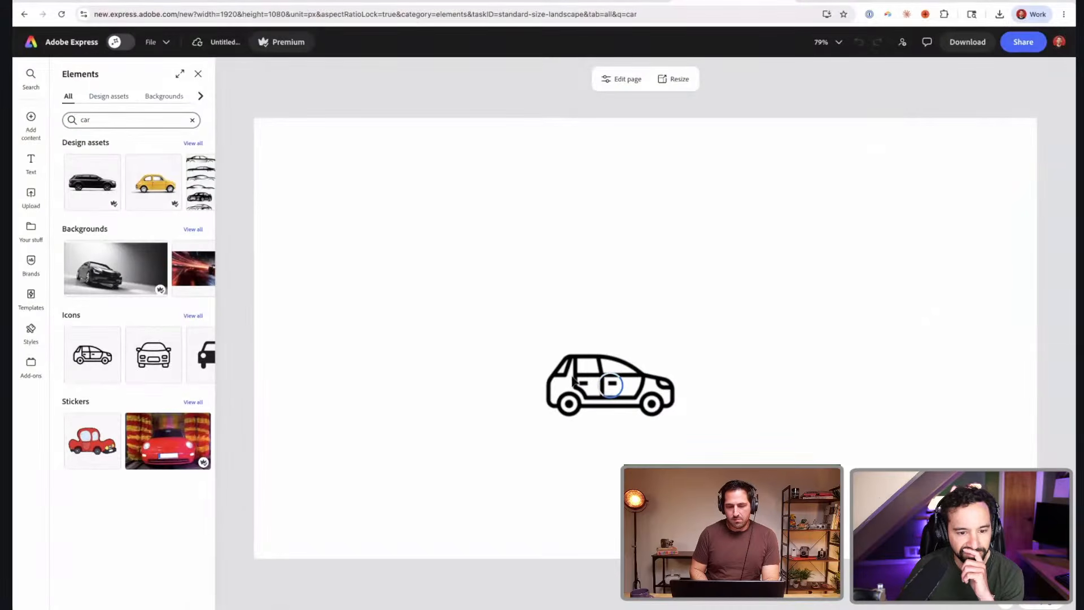
- Enlarge the car icon to about 40 percent of the page width and move it to the lower part of the page, right of centre
click(572, 381)
click(567, 395)
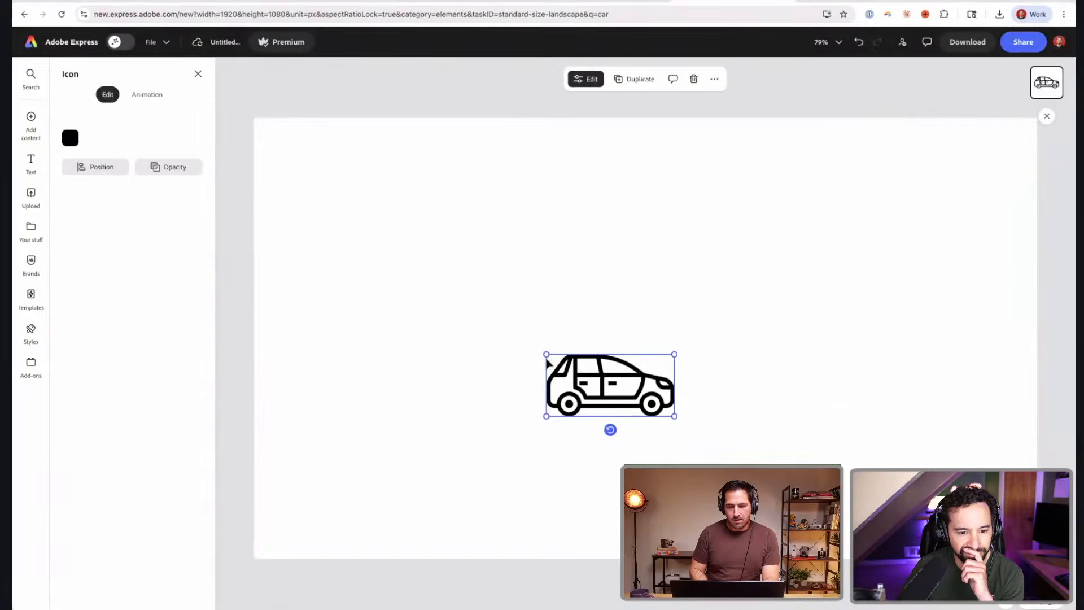
drag(547, 354, 362, 239)
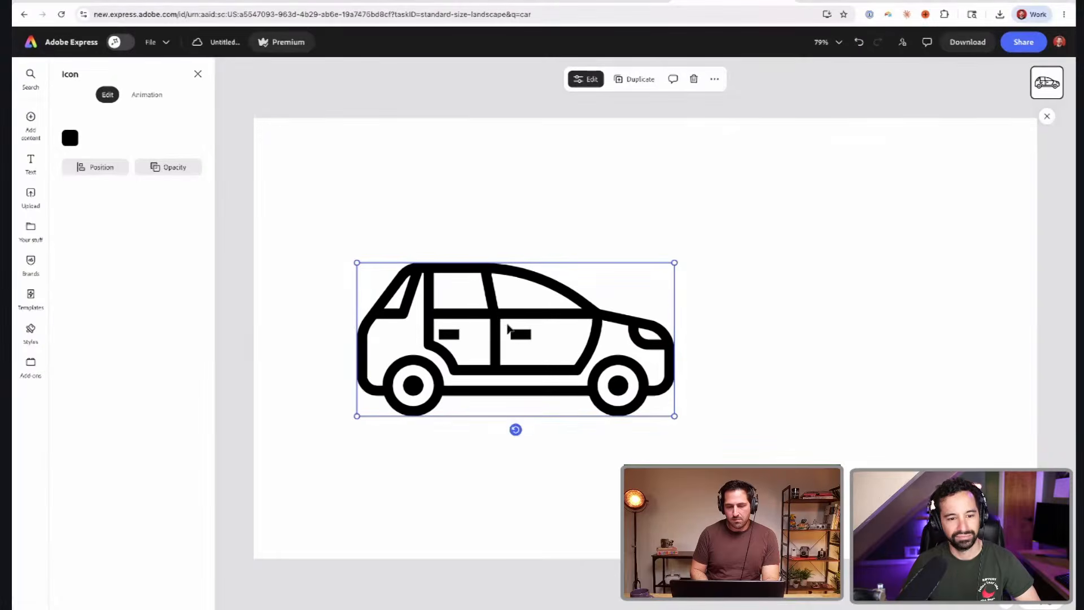
drag(514, 321, 645, 396)
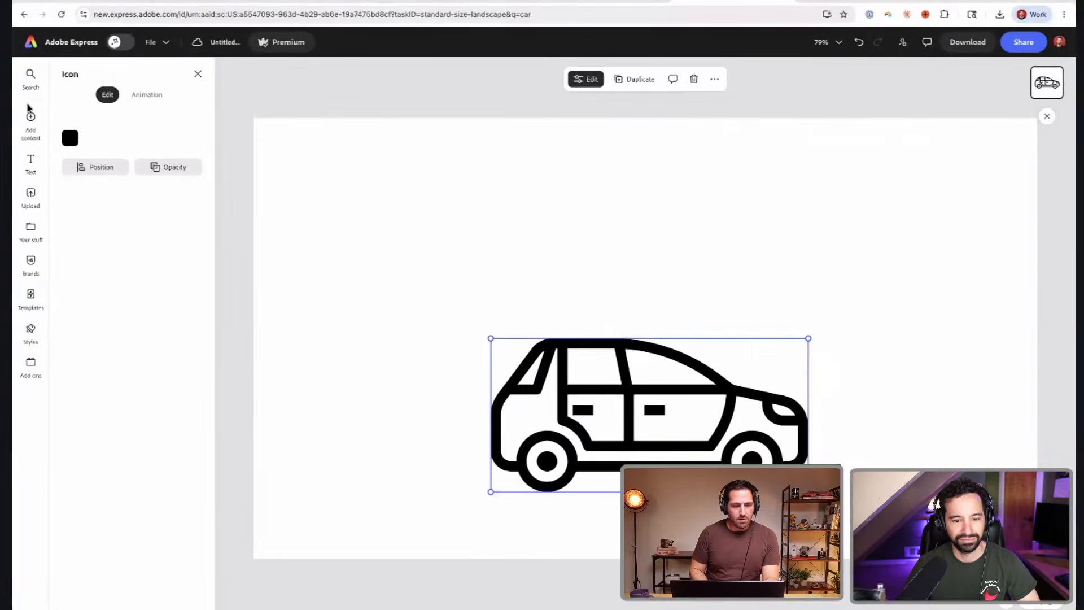
- Search the media library for "person" and look through the results for a usable figure
click(31, 117)
click(103, 121)
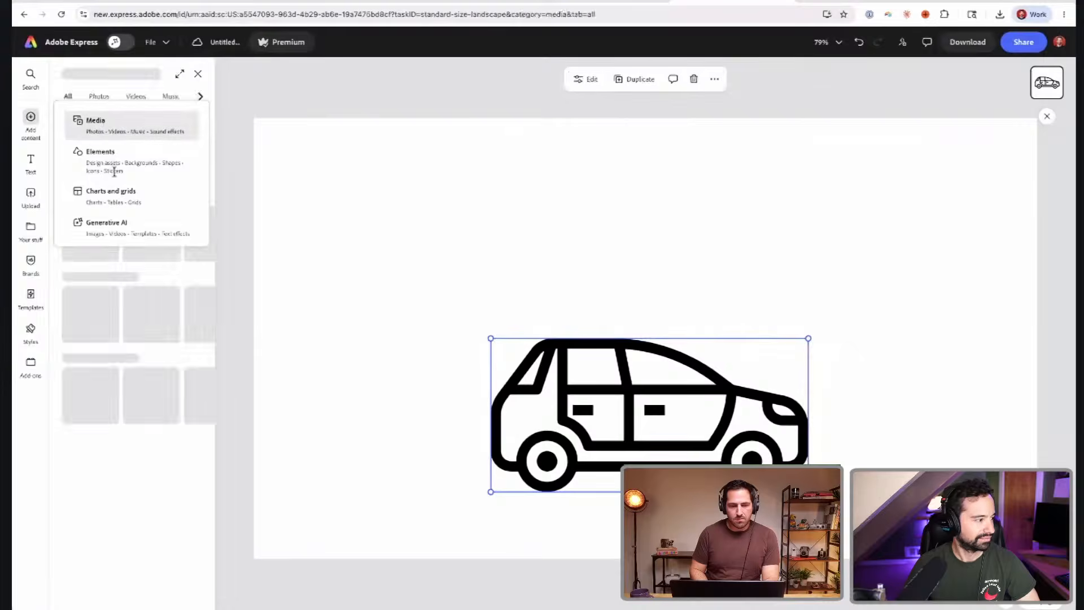
click(112, 175)
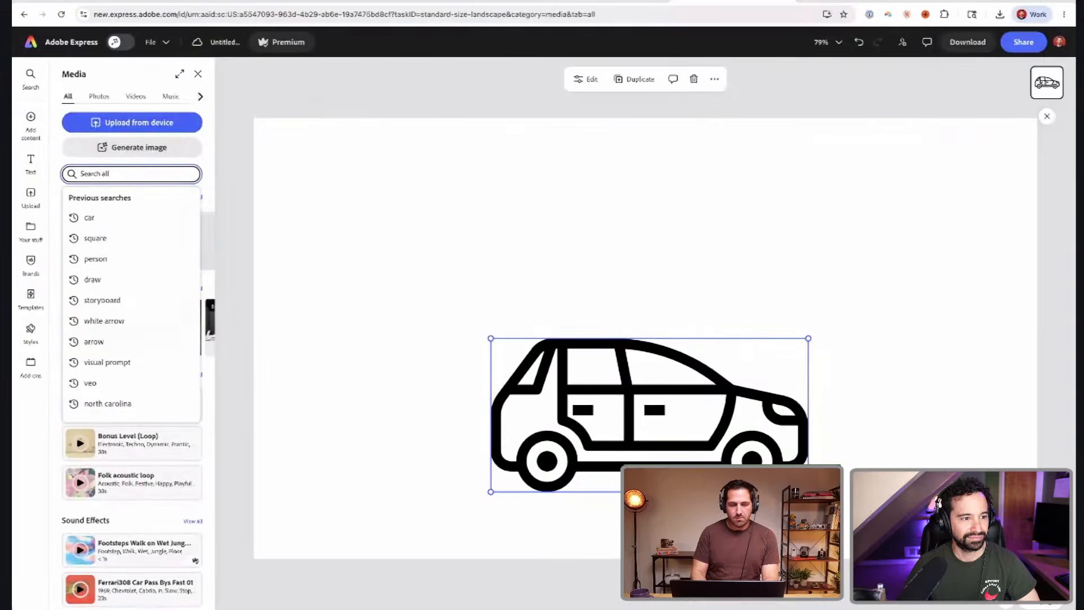
text(woma)
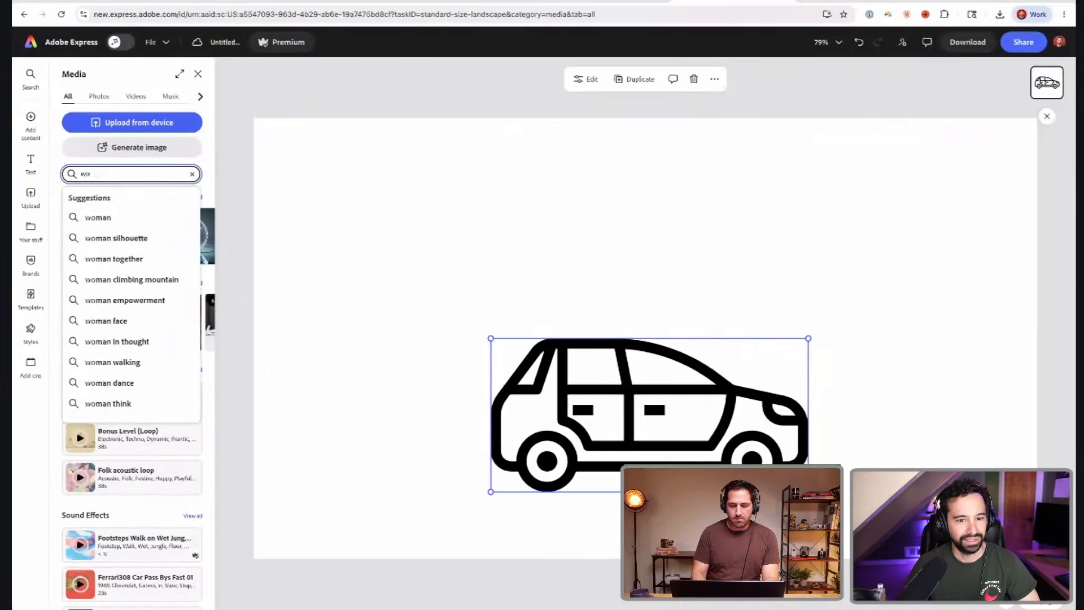
key(BackSpace)
key(BackSpace)
text(person)
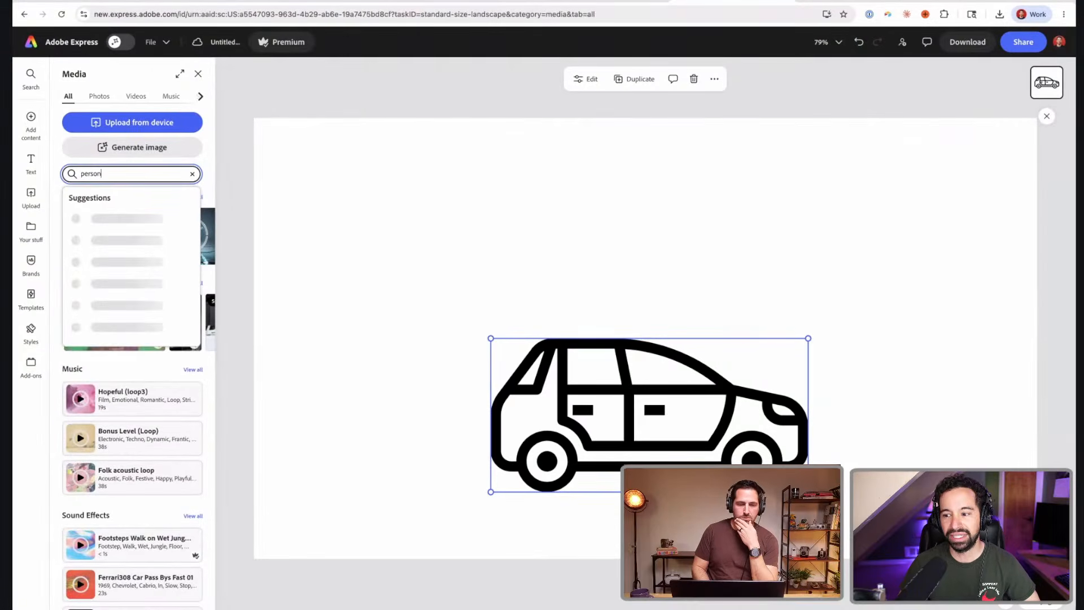
key(Return)
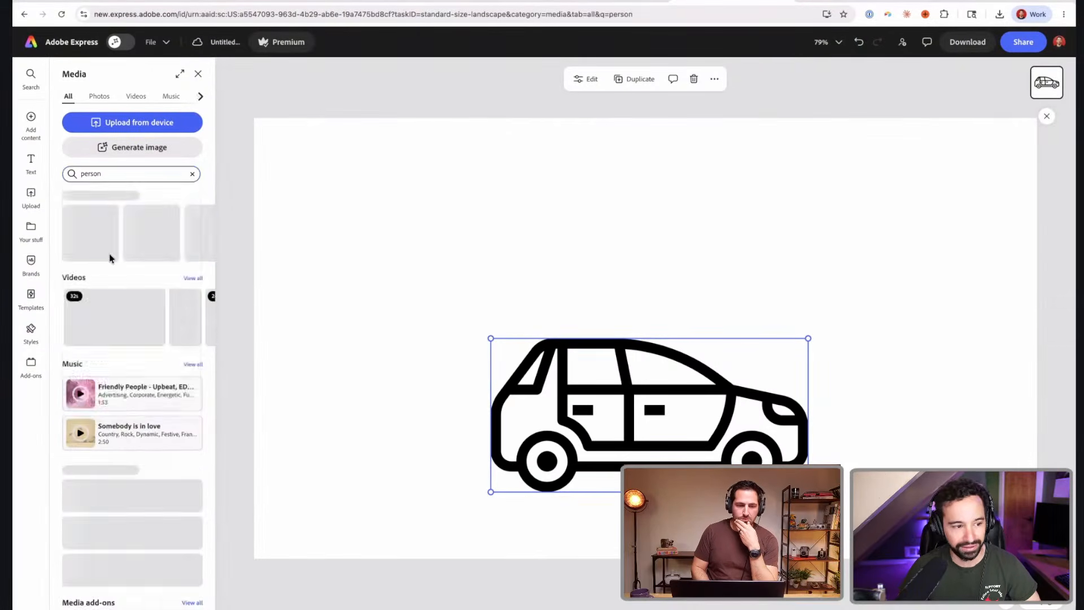
scroll(131, 439, down, 1)
scroll(121, 206, up, 1)
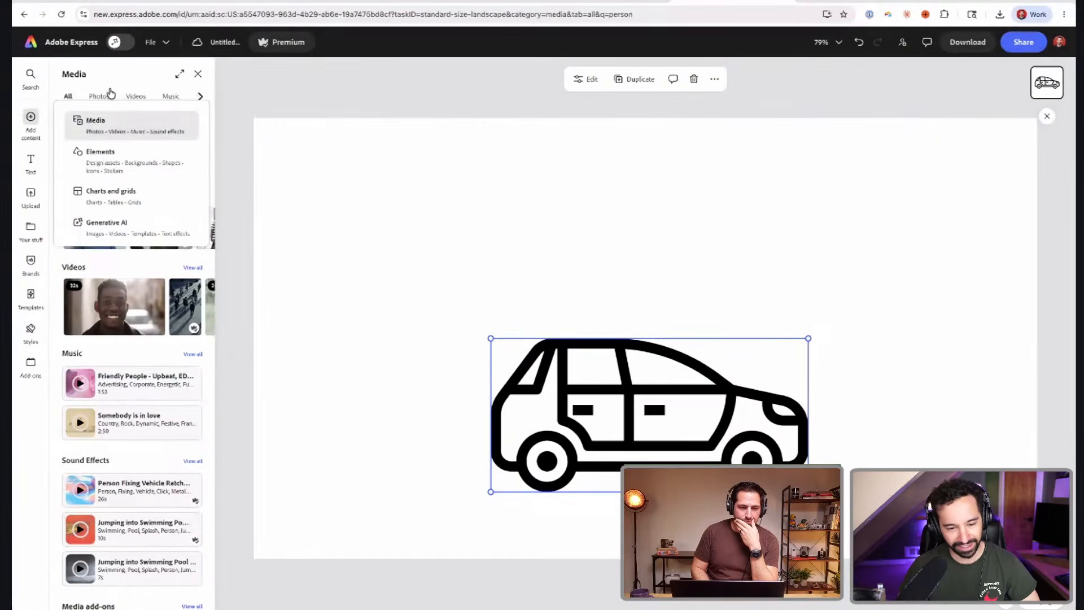
- Search the elements for "person" and place the solid black head-and-shoulders icon on the page
mouse_move(32, 124)
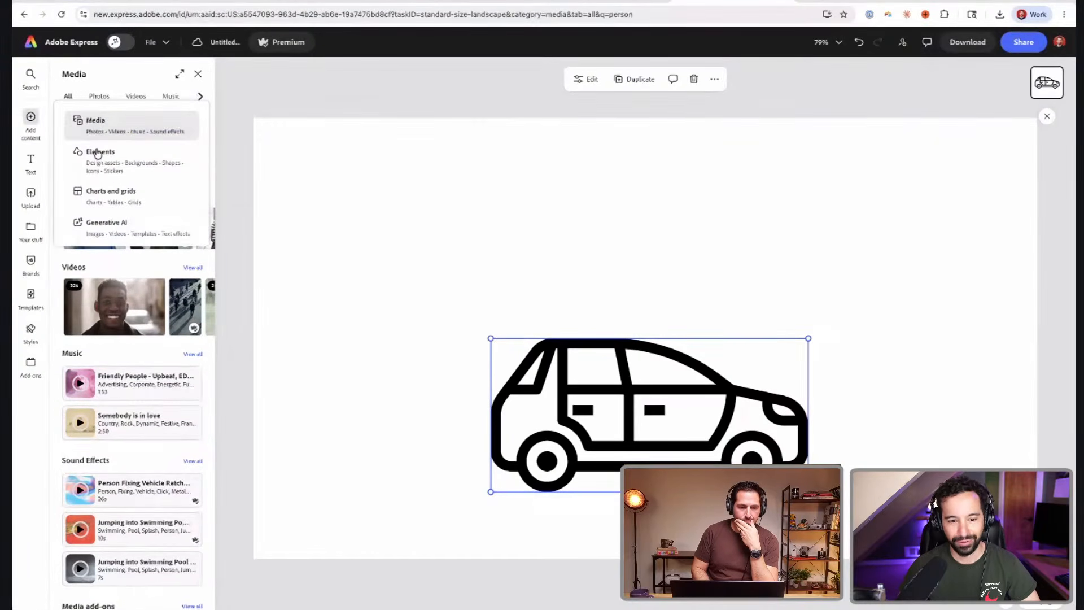
click(115, 151)
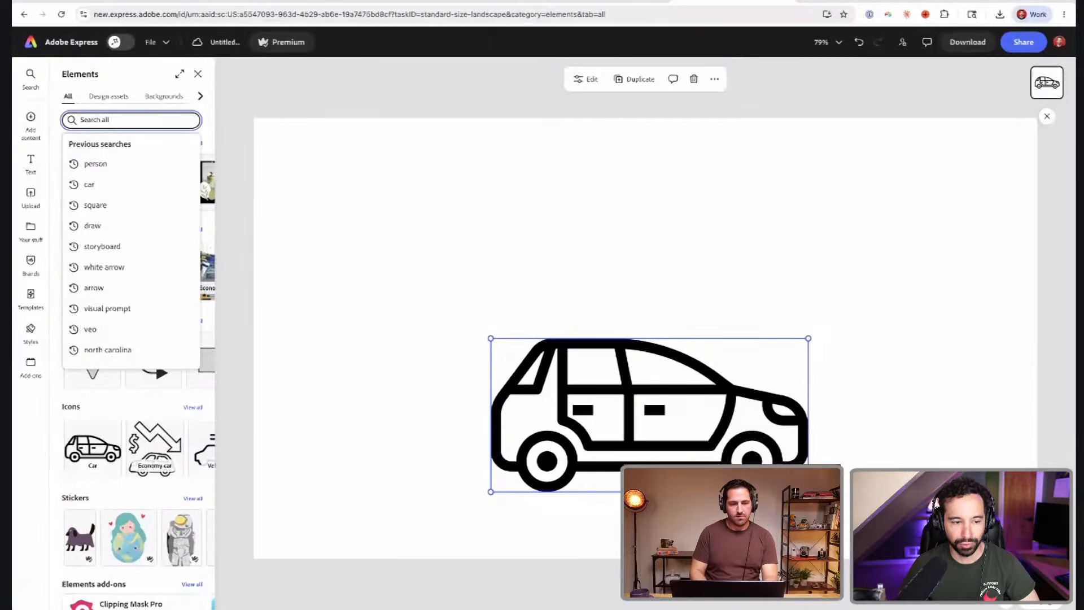
text(person)
click(120, 164)
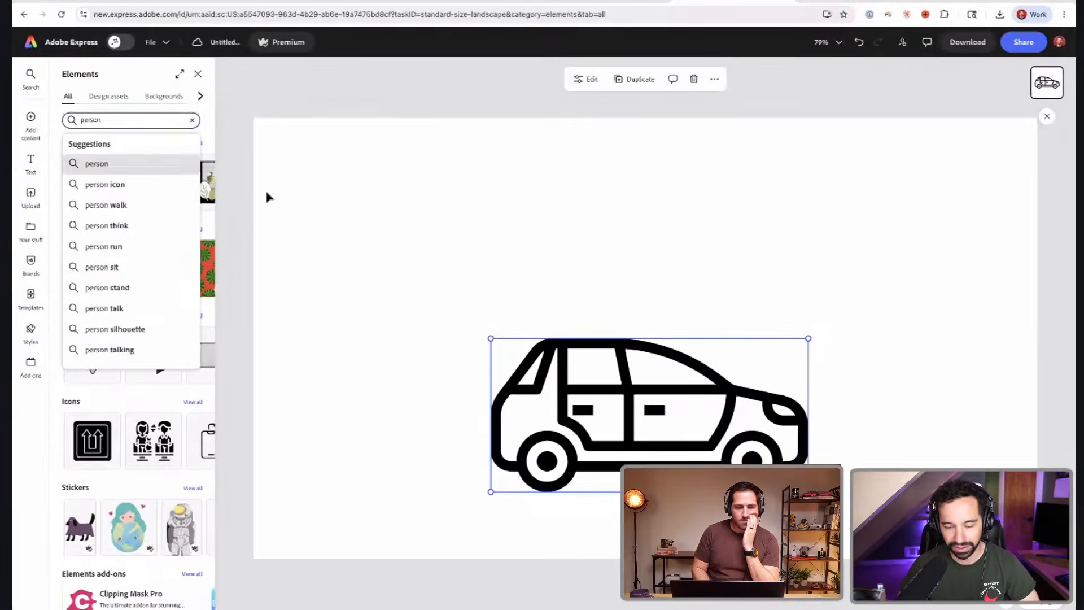
- Enlarge the person icon to about a fifth of the page width and move it to the page's right side, beside the car's front
drag(636, 283, 768, 224)
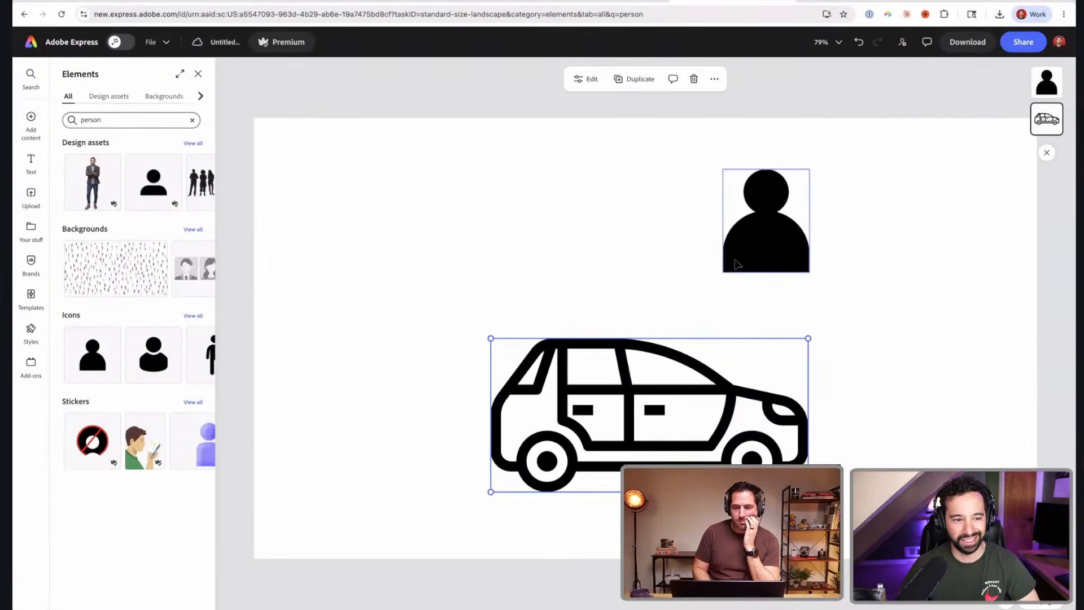
drag(735, 267, 779, 370)
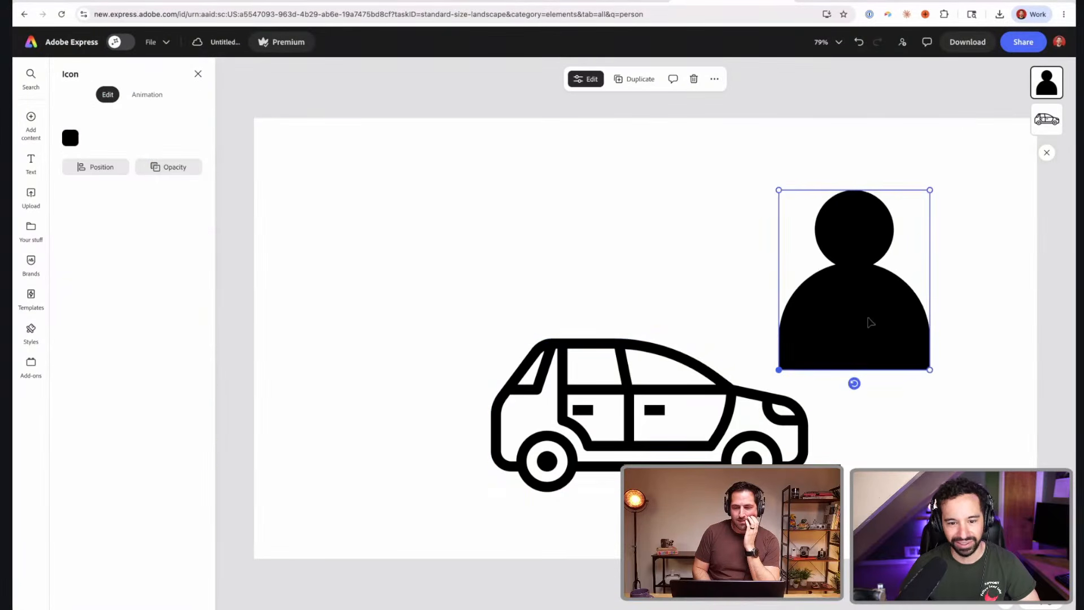
drag(866, 322, 941, 359)
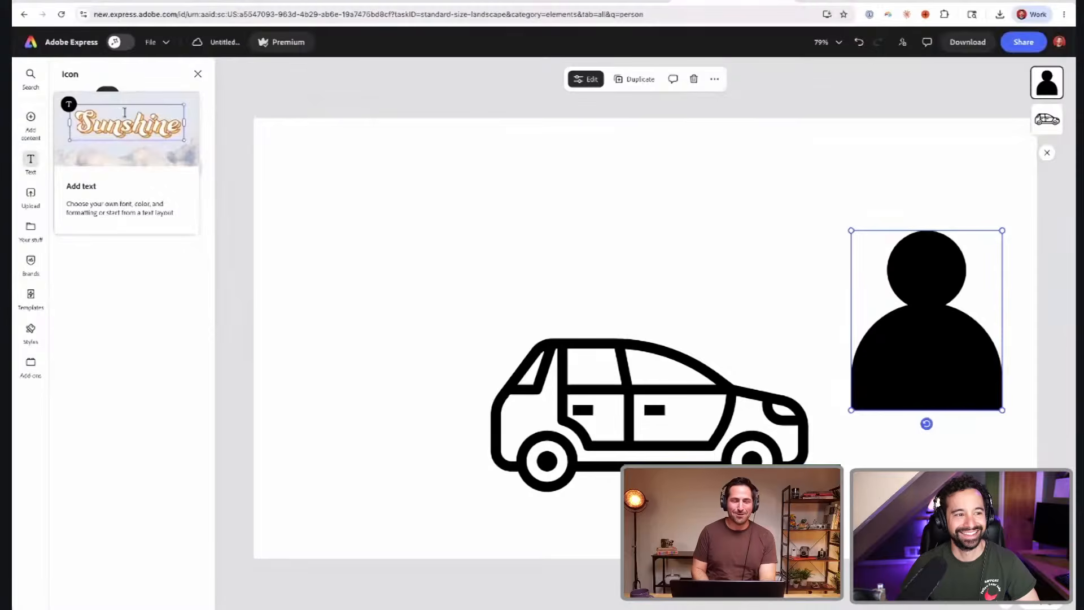
- Add a new text box to the page reading "ROCKS"
click(124, 111)
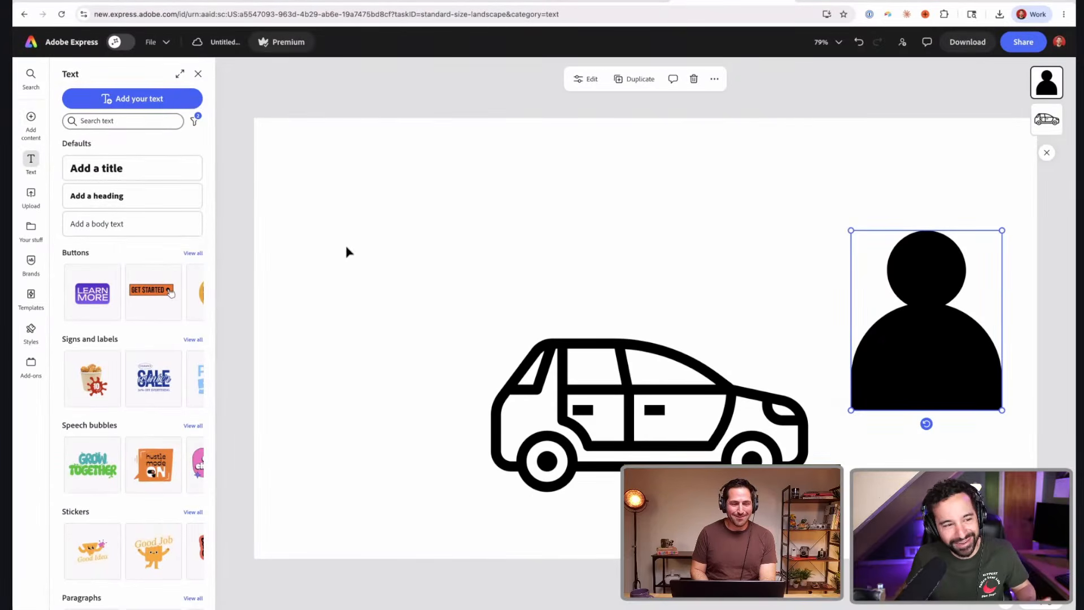
click(367, 243)
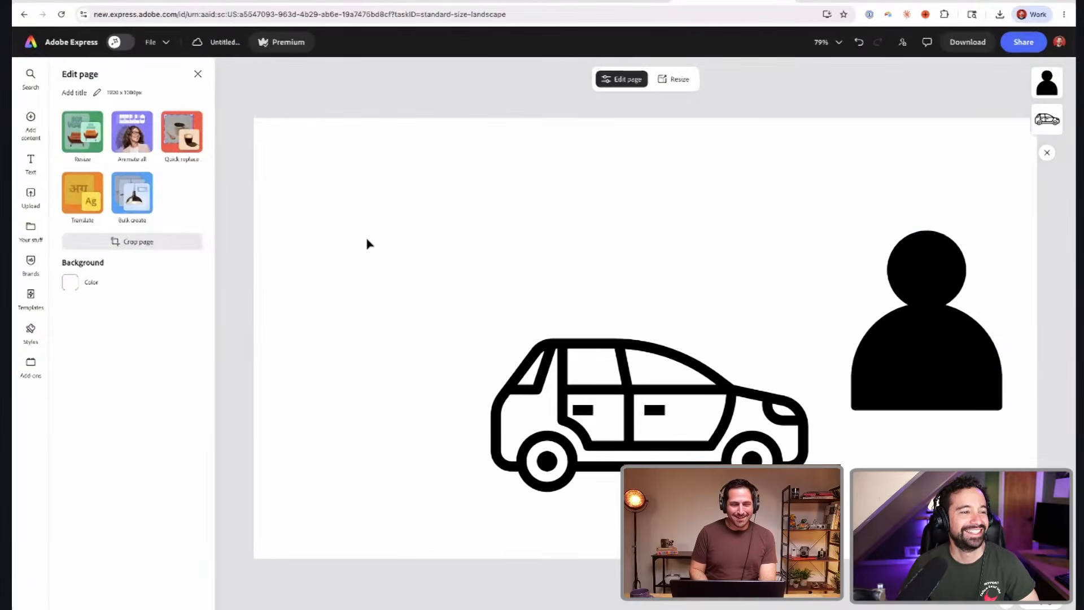
click(30, 119)
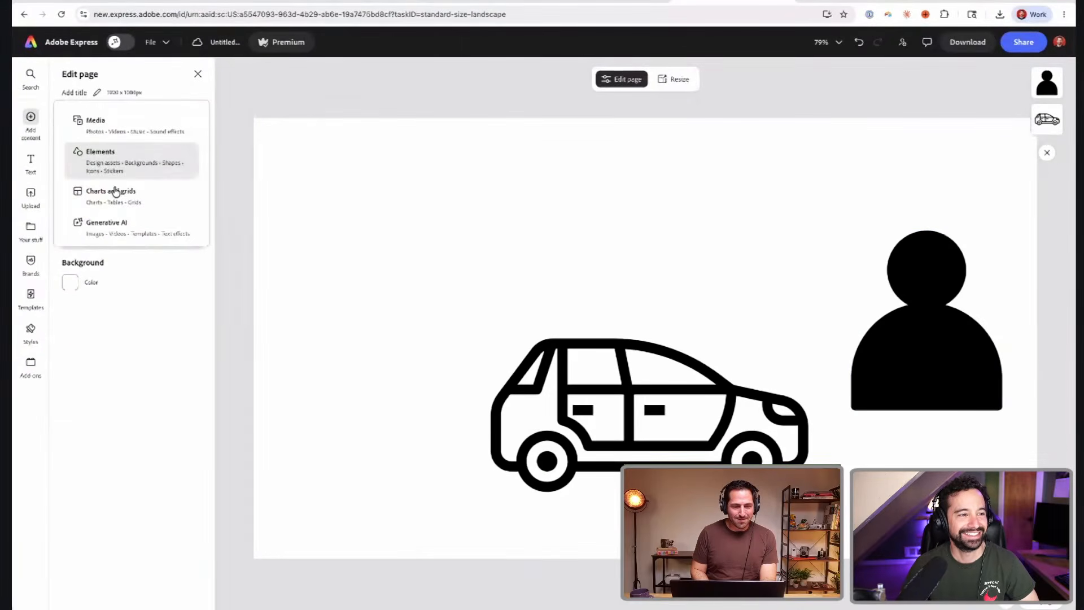
click(115, 165)
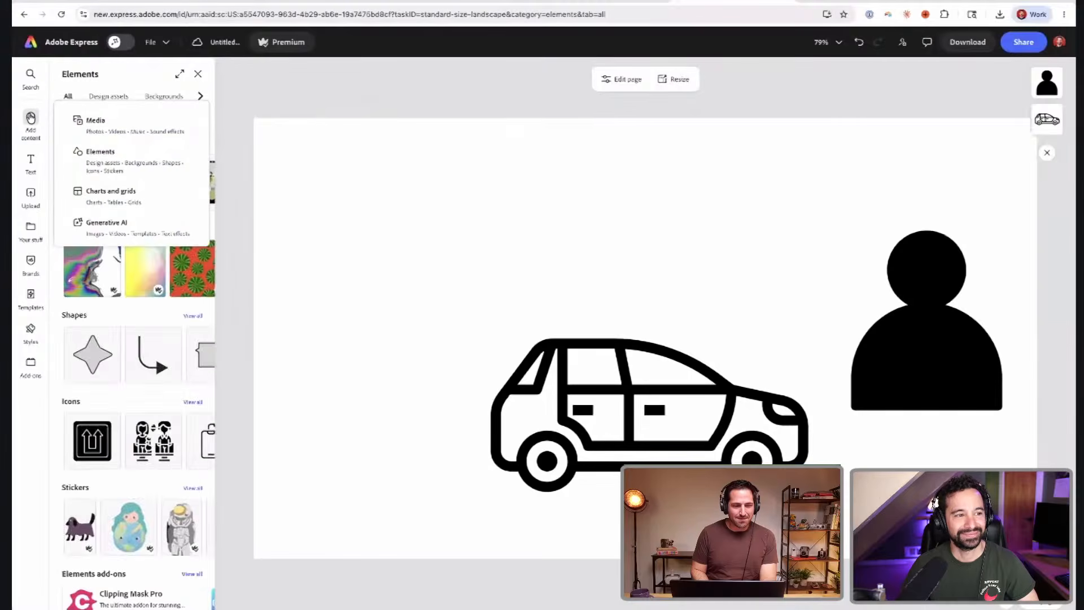
click(30, 169)
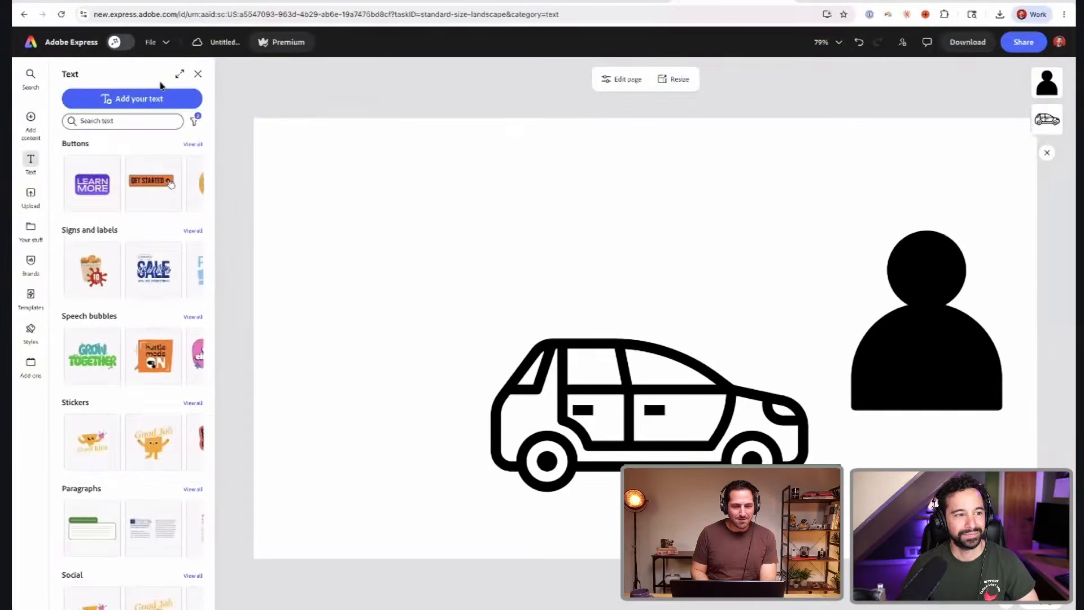
click(155, 99)
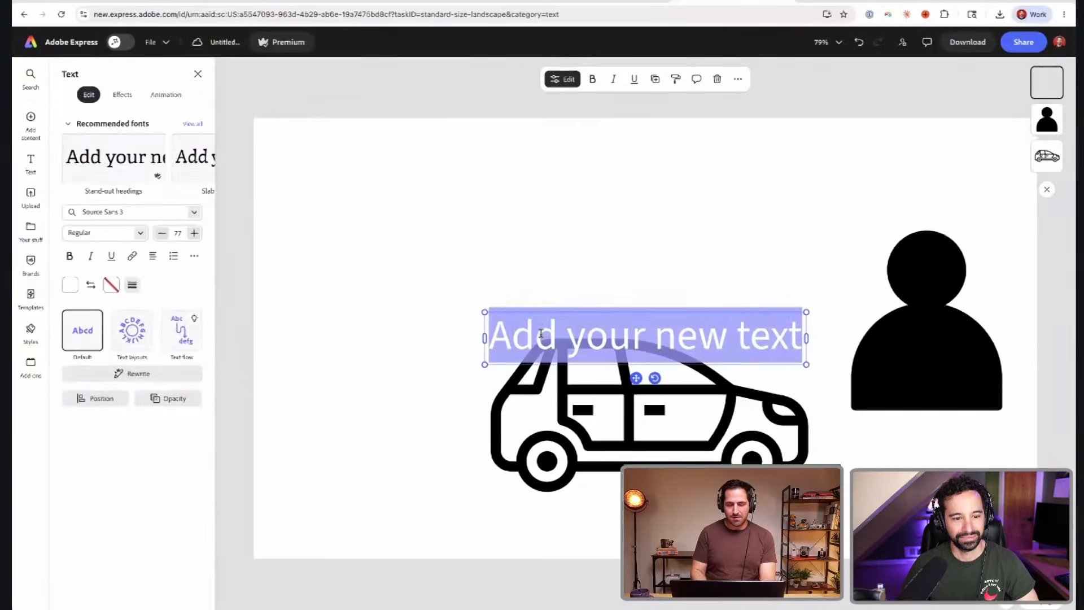
text(ROCKS)
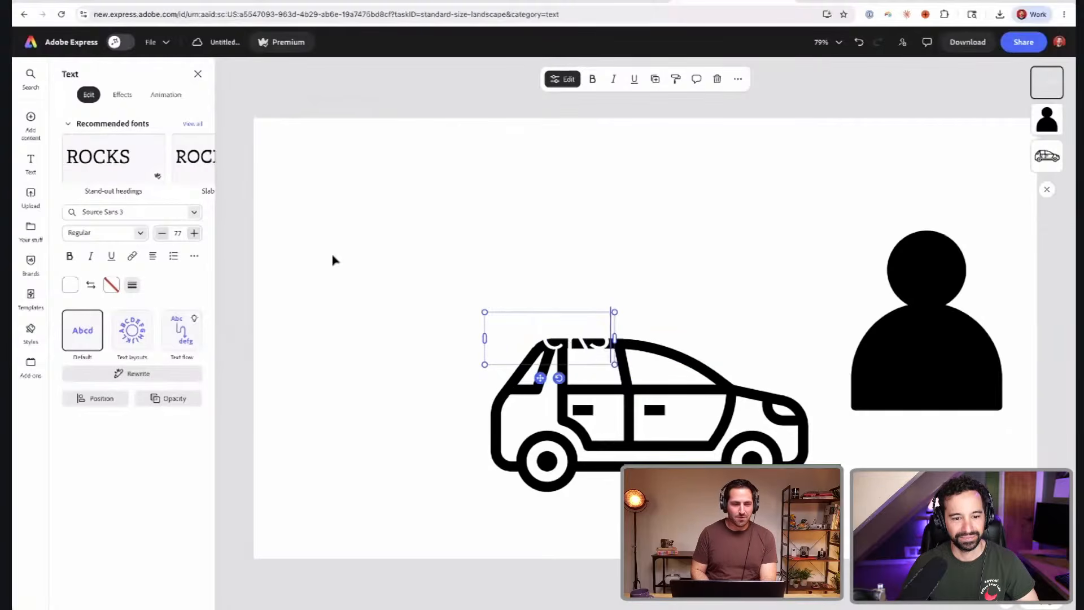
- Colour the ROCKS text black and move it to the upper-left area of the page, clear of the car
key(ctrl+a)
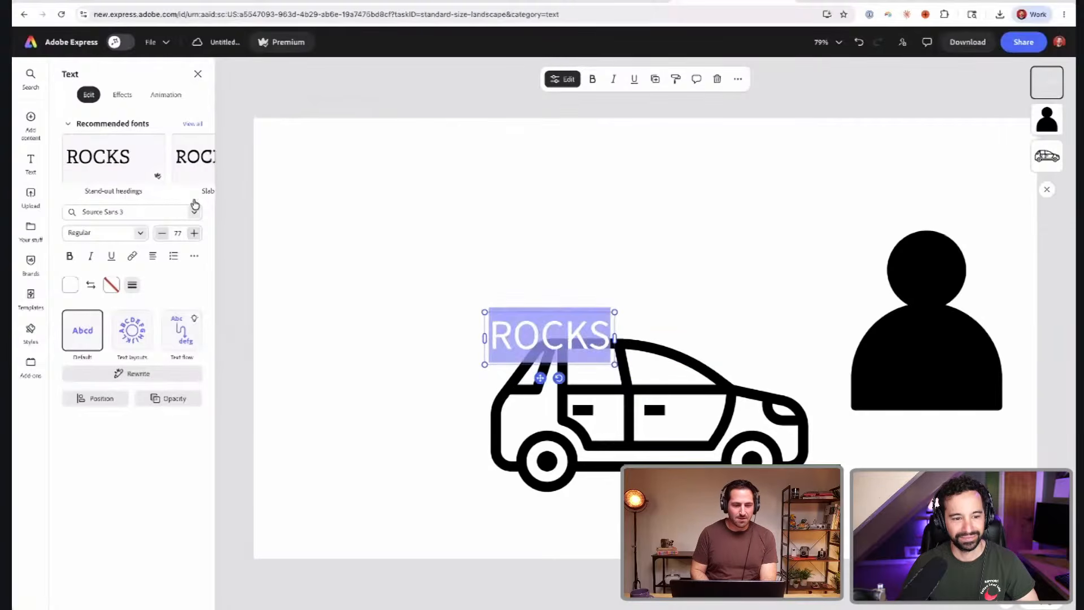
click(71, 285)
click(122, 314)
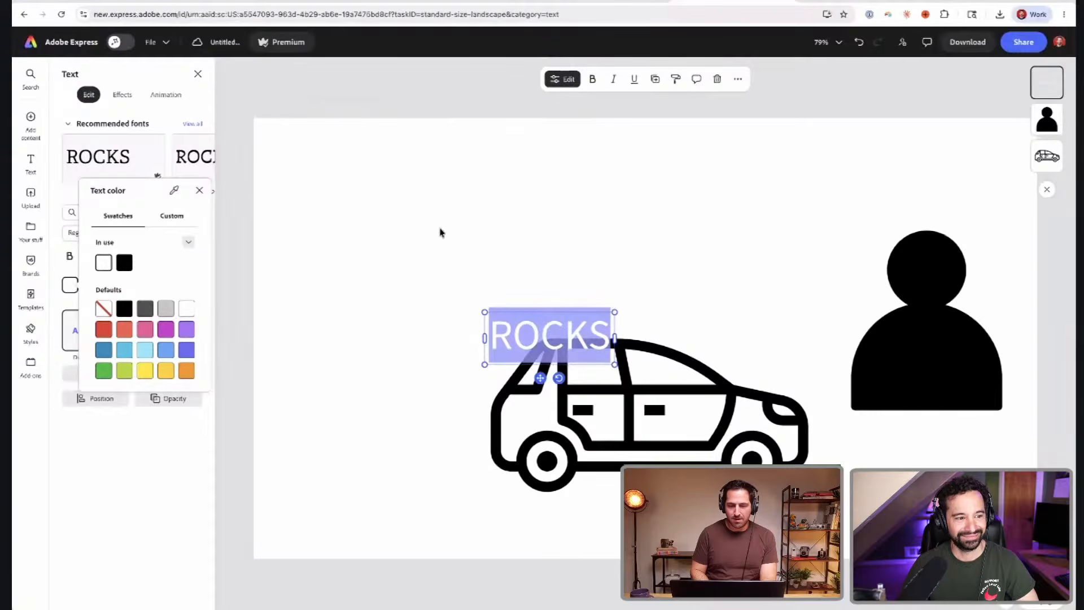
click(640, 315)
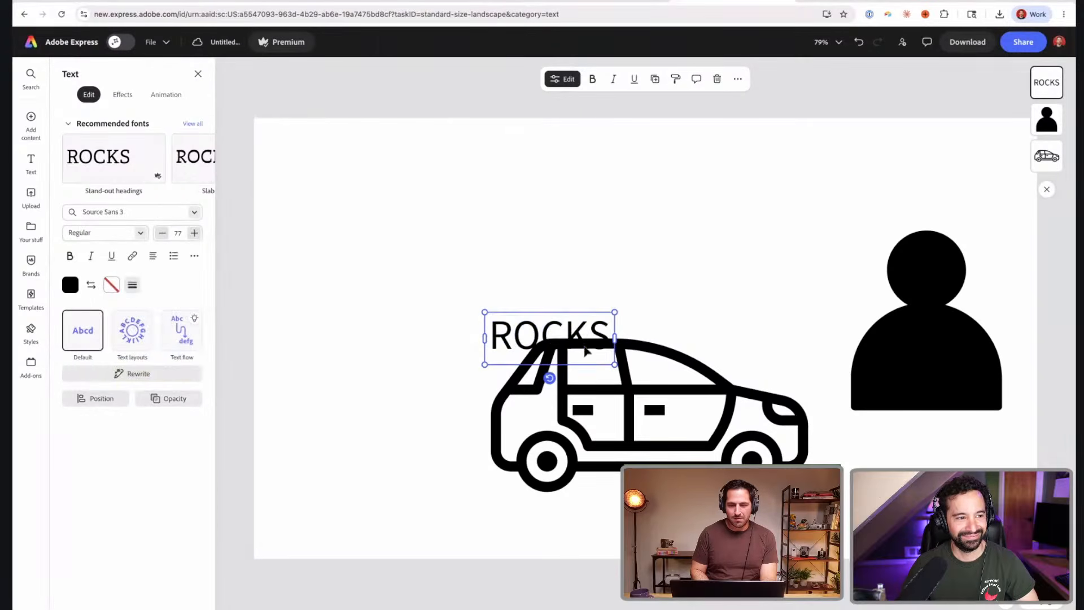
drag(576, 319, 409, 215)
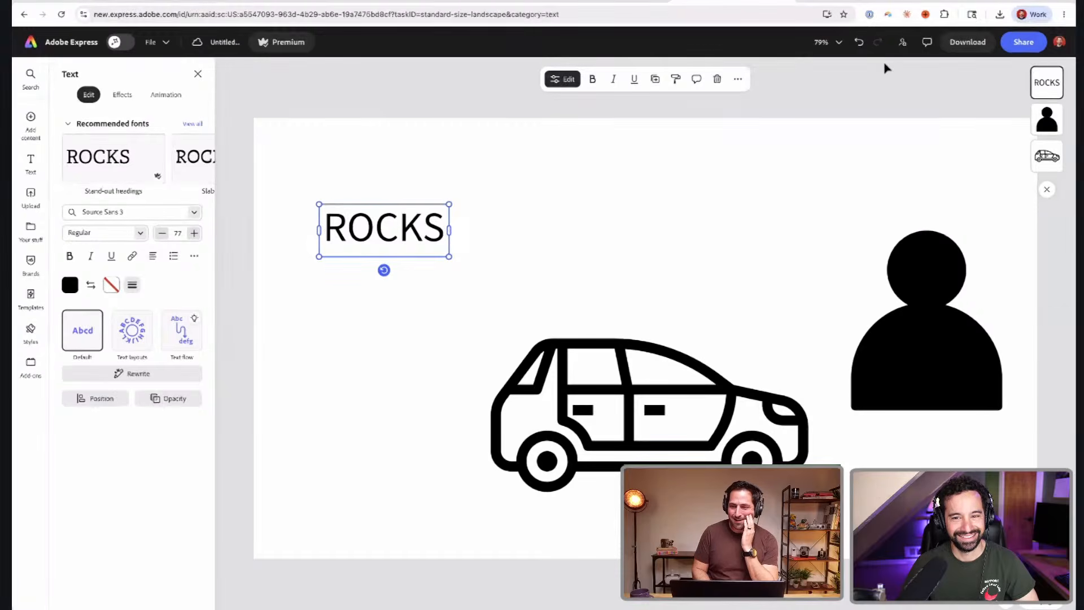
- Download the layout sketch as a PNG at size 1 and switch back to the Desert Battle board in Firefly Boards
click(972, 48)
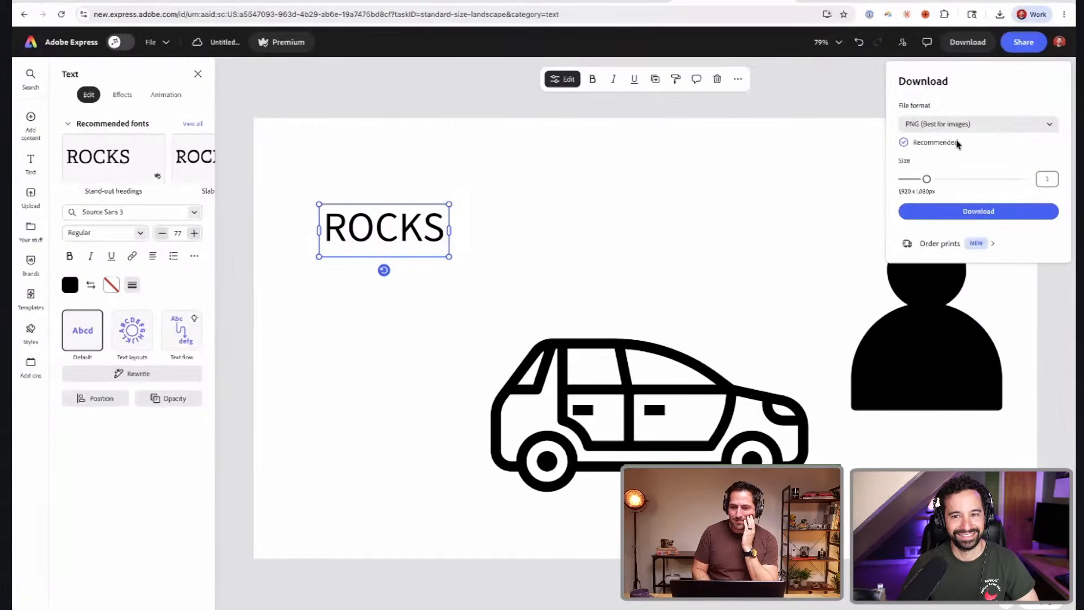
click(960, 211)
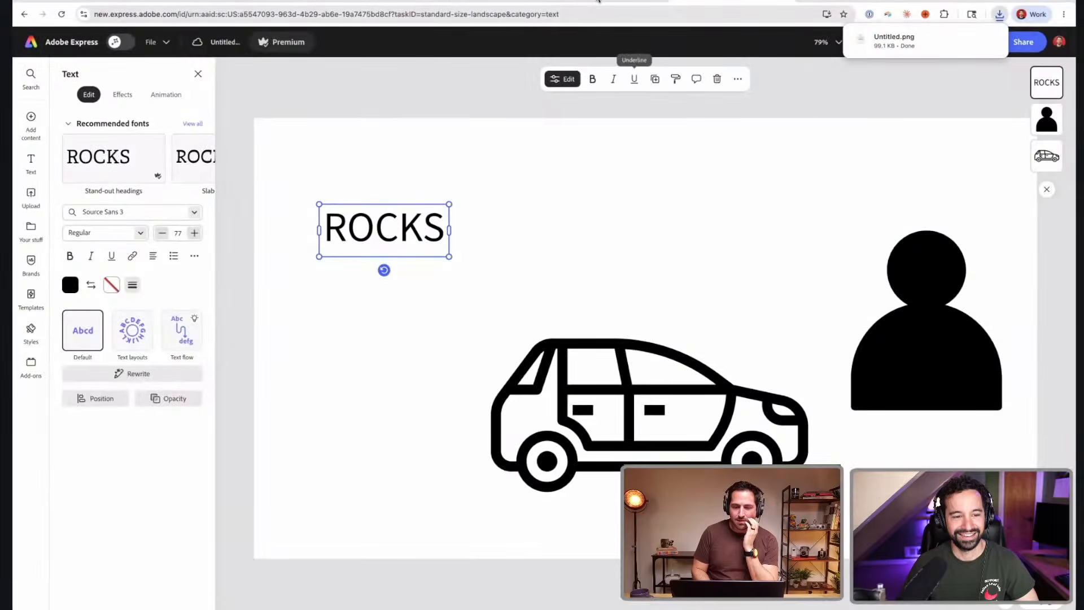
click(603, 1)
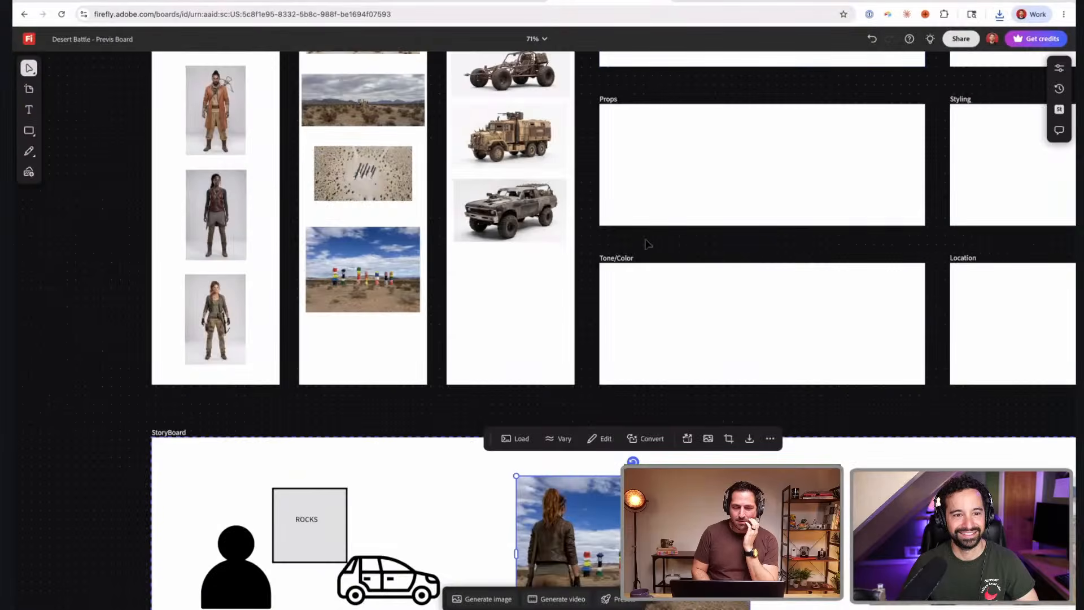
- Start a new image generation with the downloaded layout sketch as its reference image and choose the GPT Image 2 model
scroll(646, 242, down, 6)
key(Escape)
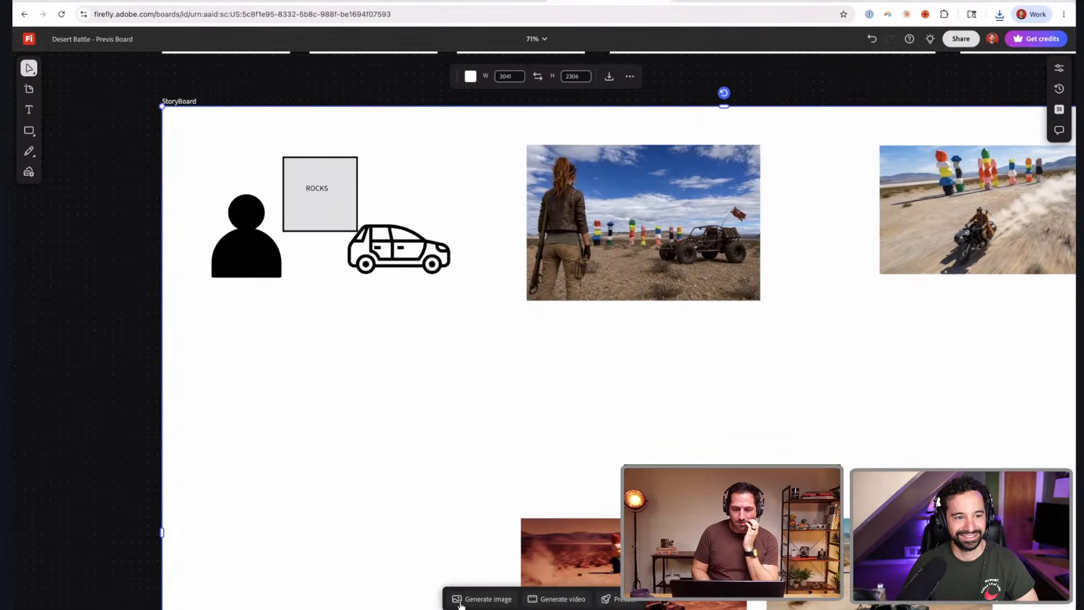
click(482, 598)
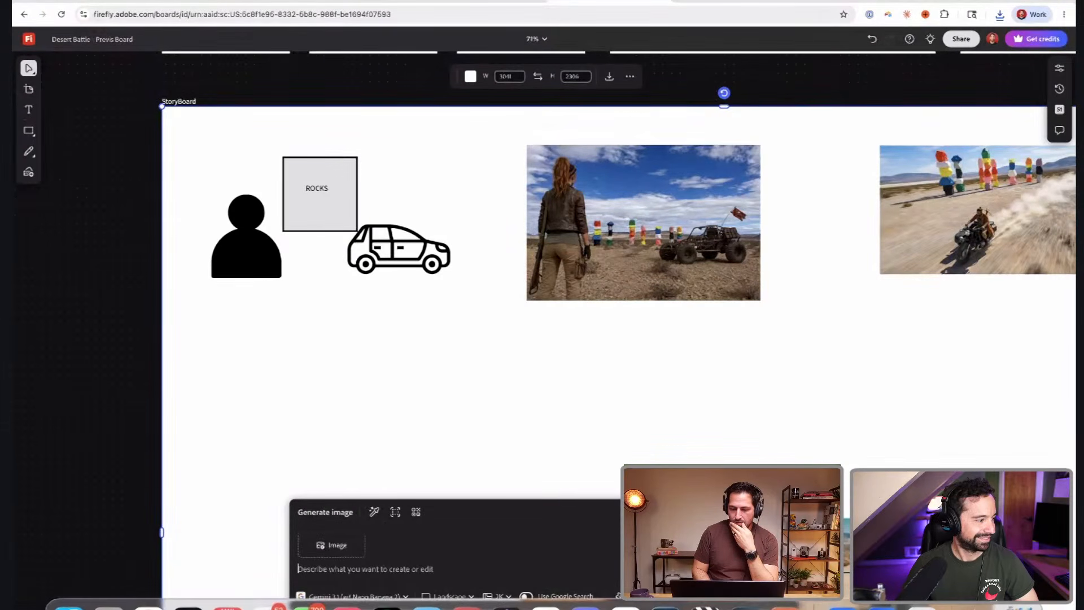
click(989, 603)
drag(991, 556, 348, 546)
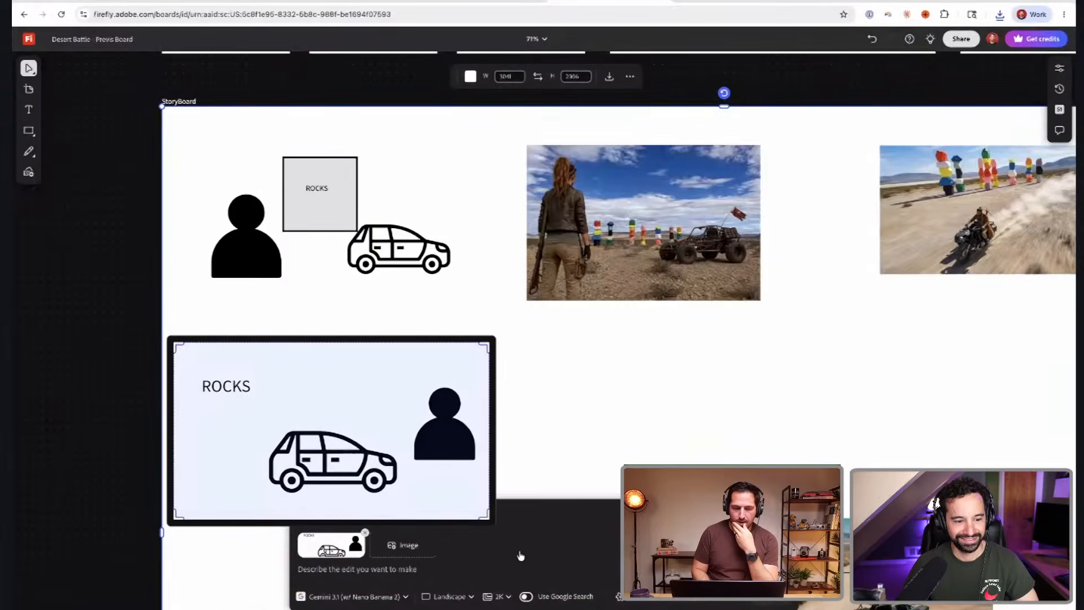
click(373, 599)
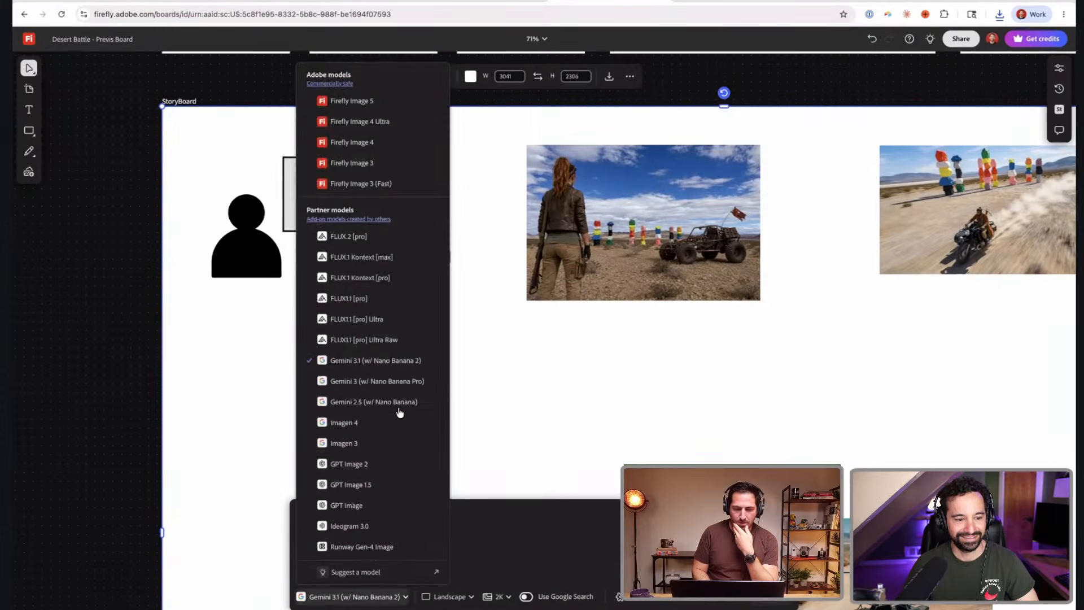
click(372, 464)
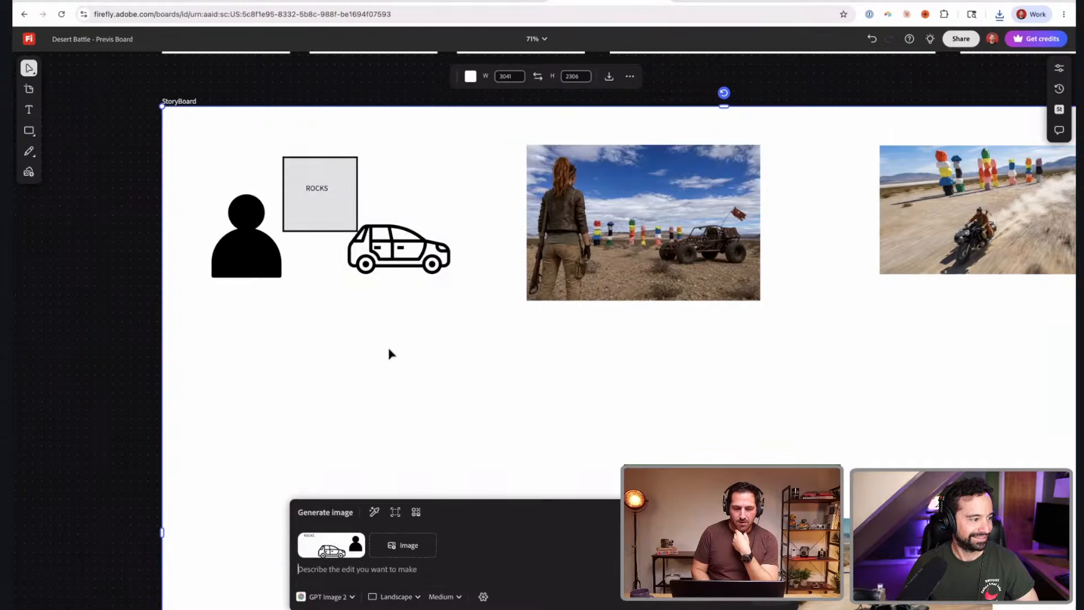
- Add the blue-sky photo of the coloured rock towers, the man with the axe and the tan six-wheeled truck as reference images
scroll(388, 353, up, 7)
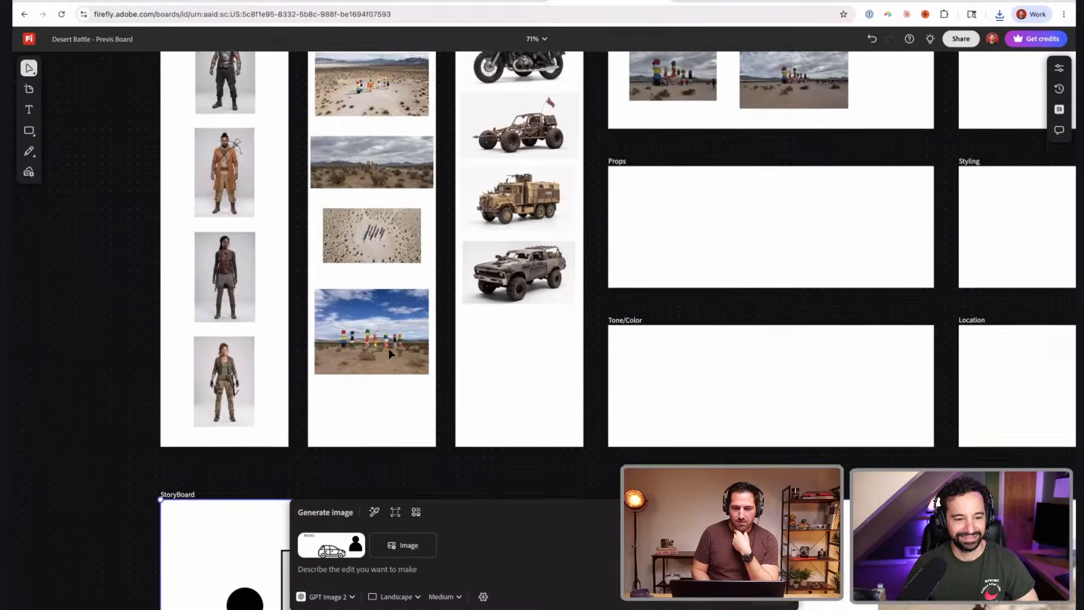
scroll(389, 354, left, 3)
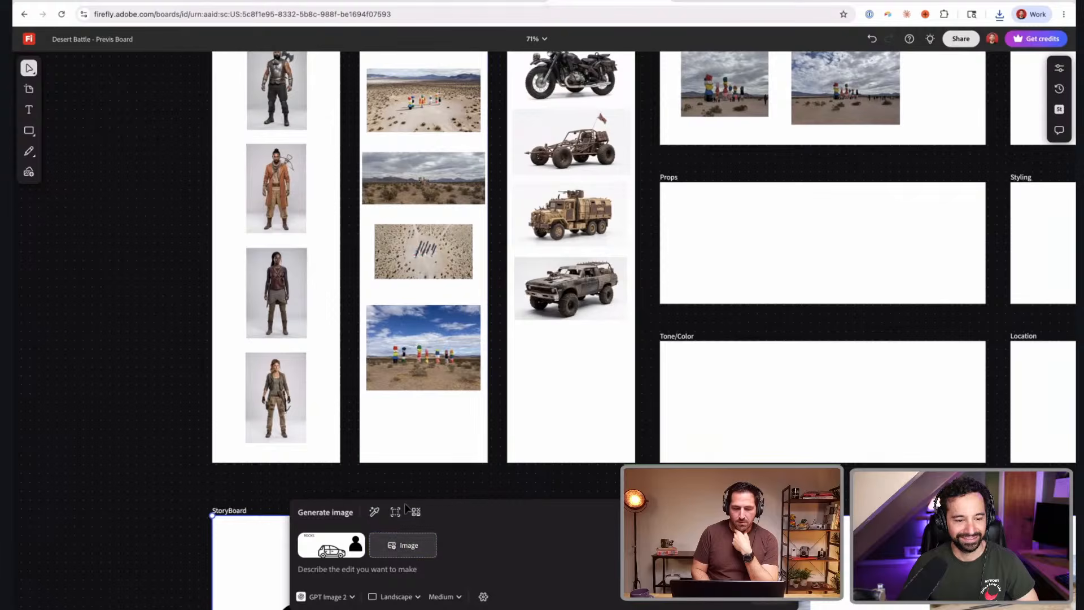
click(403, 544)
click(416, 344)
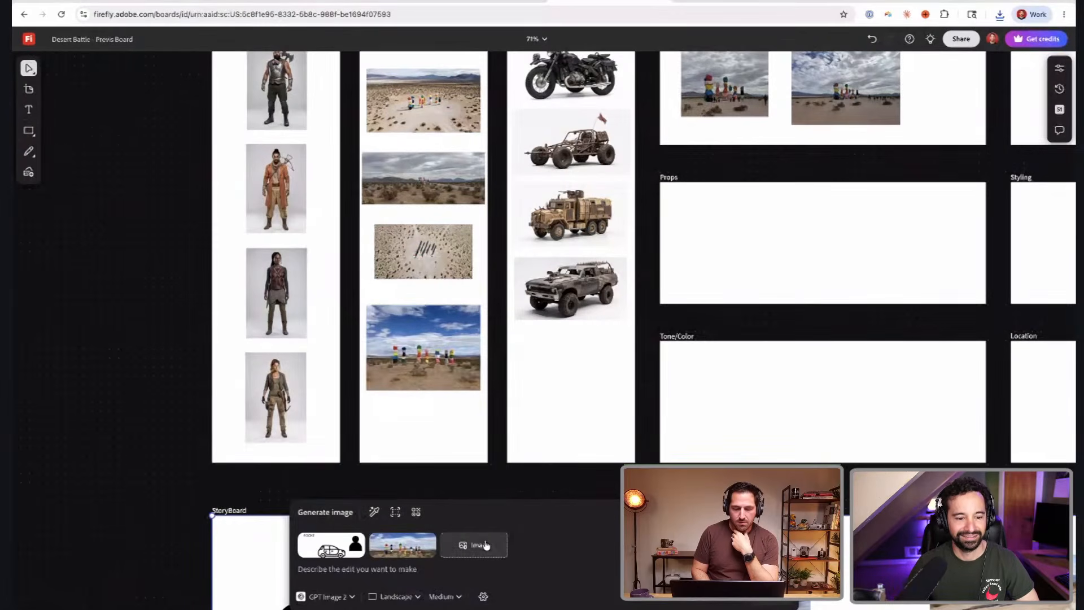
click(485, 545)
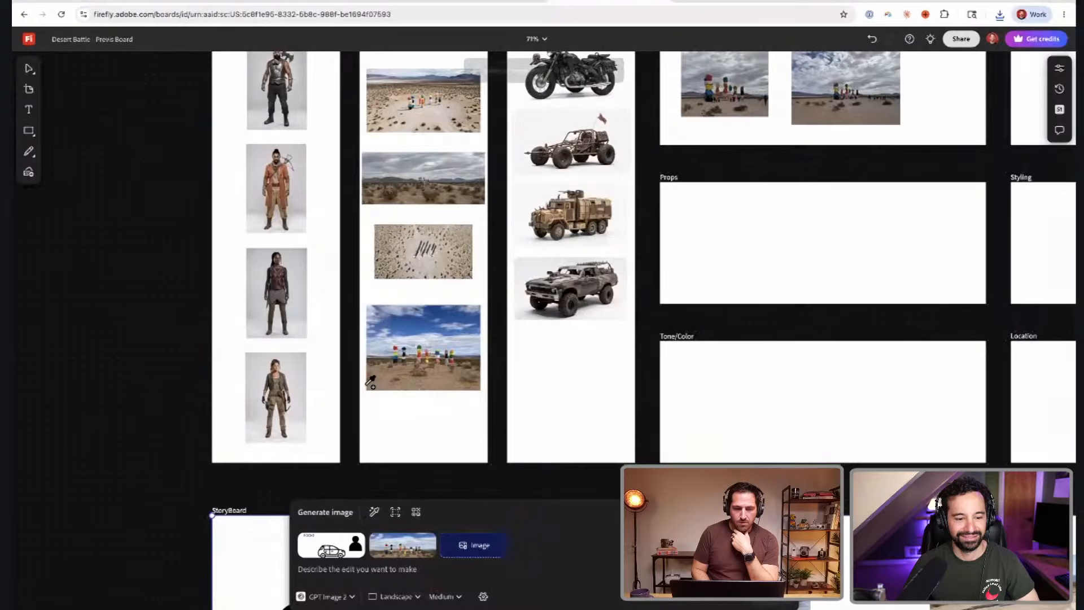
click(281, 86)
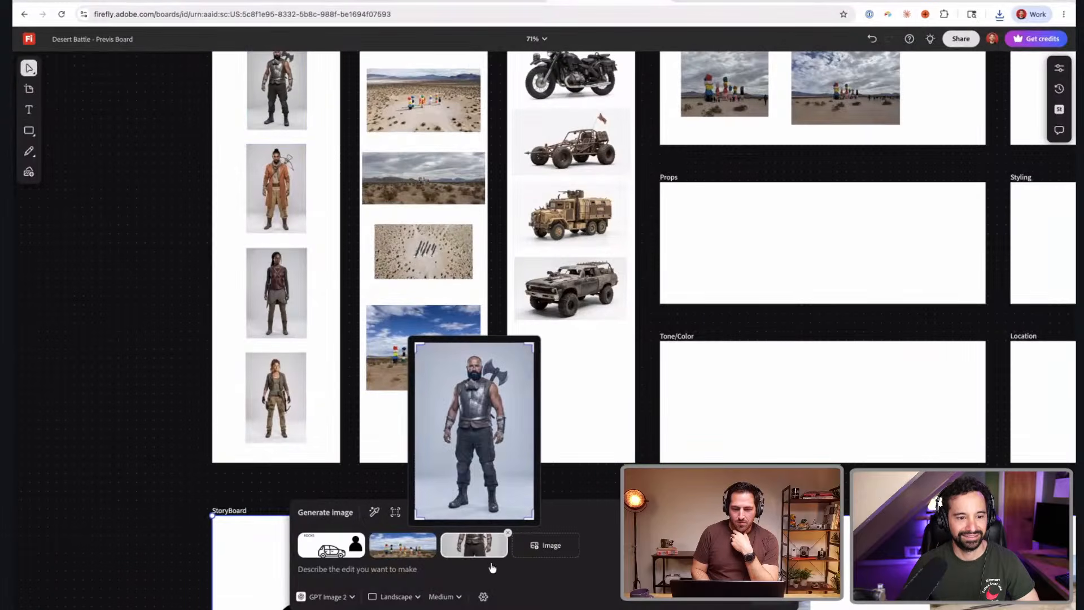
click(543, 546)
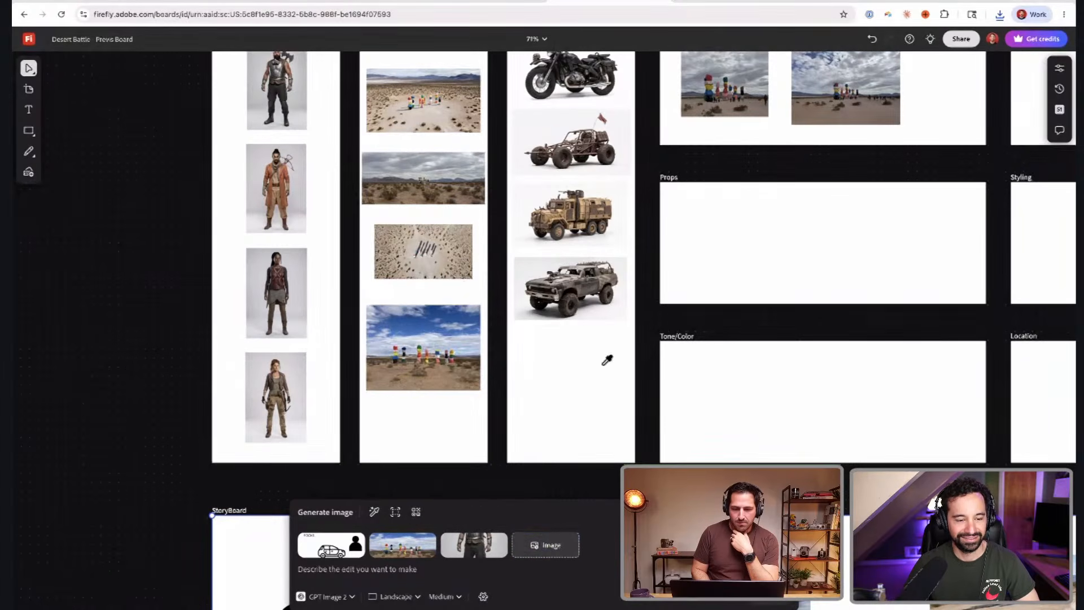
click(575, 212)
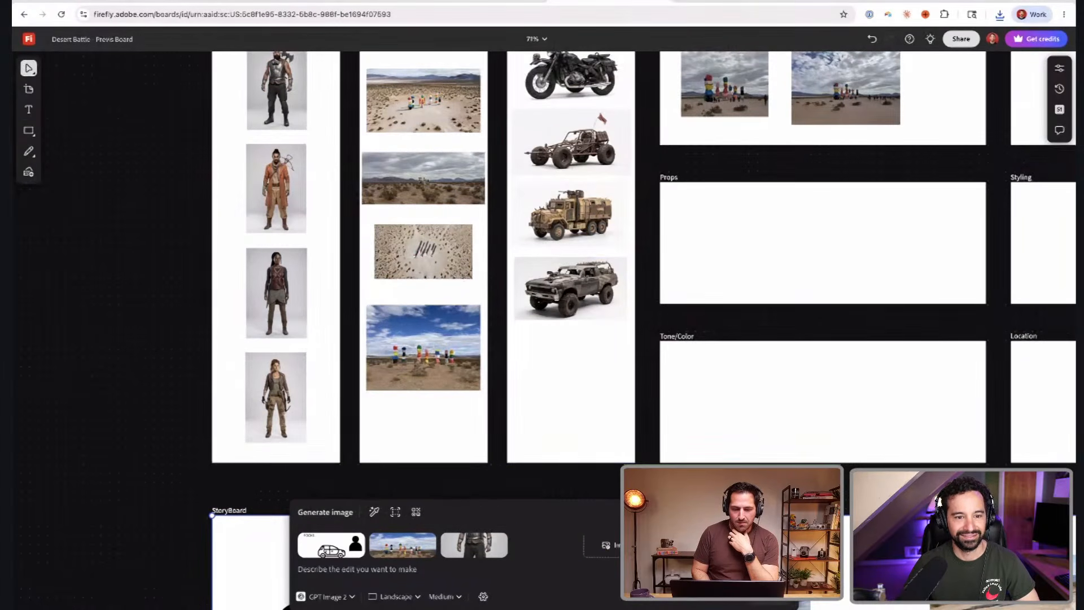
- Prompt for a photorealistic shot following the composition of the storyboard image using the other reference images, and generate it
click(372, 569)
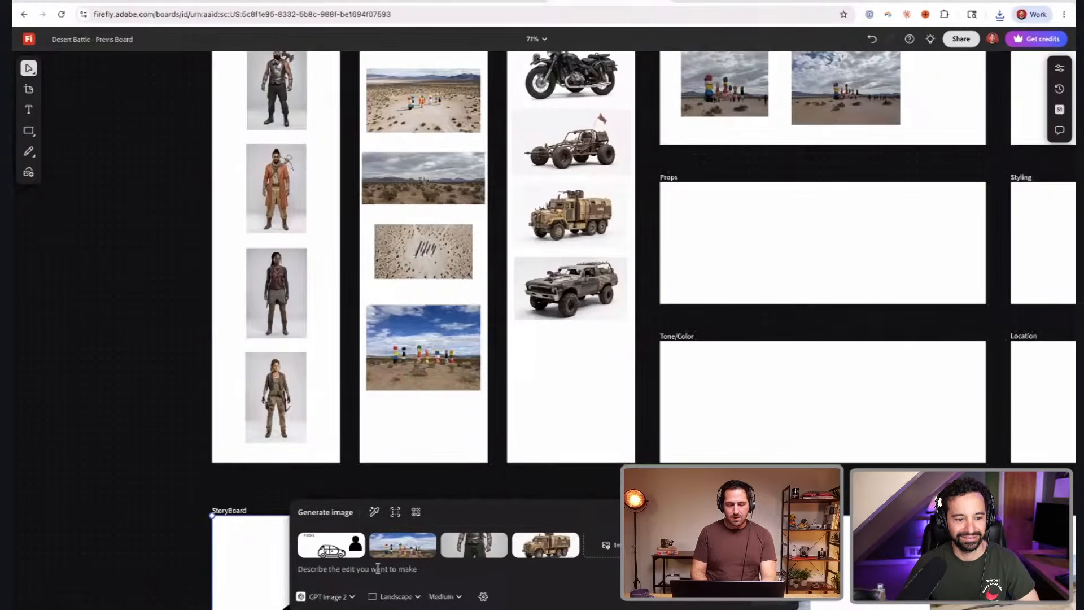
text(Create a)
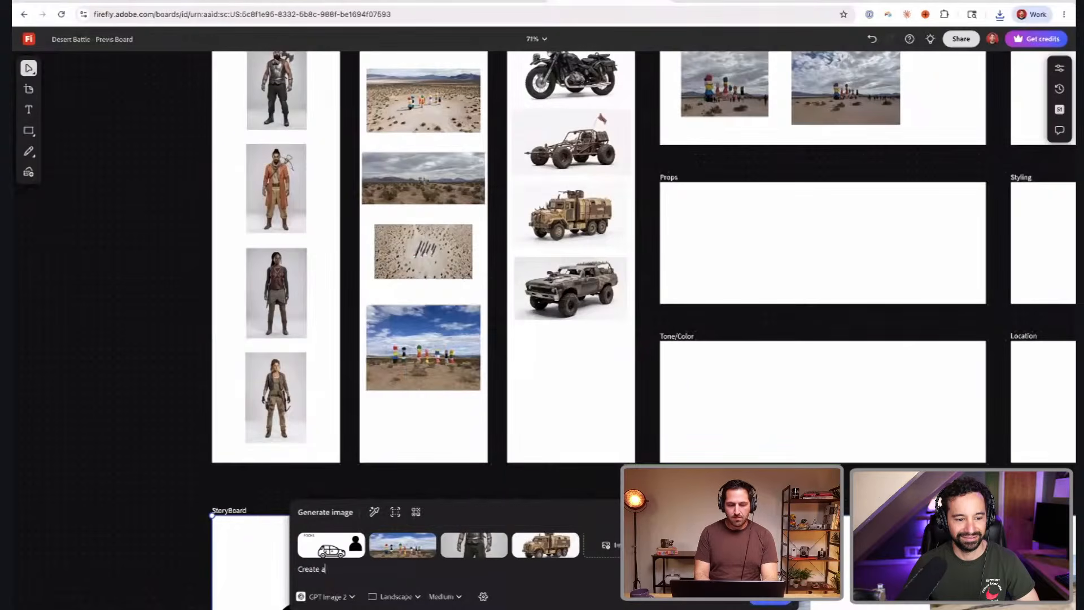
text( photorealis)
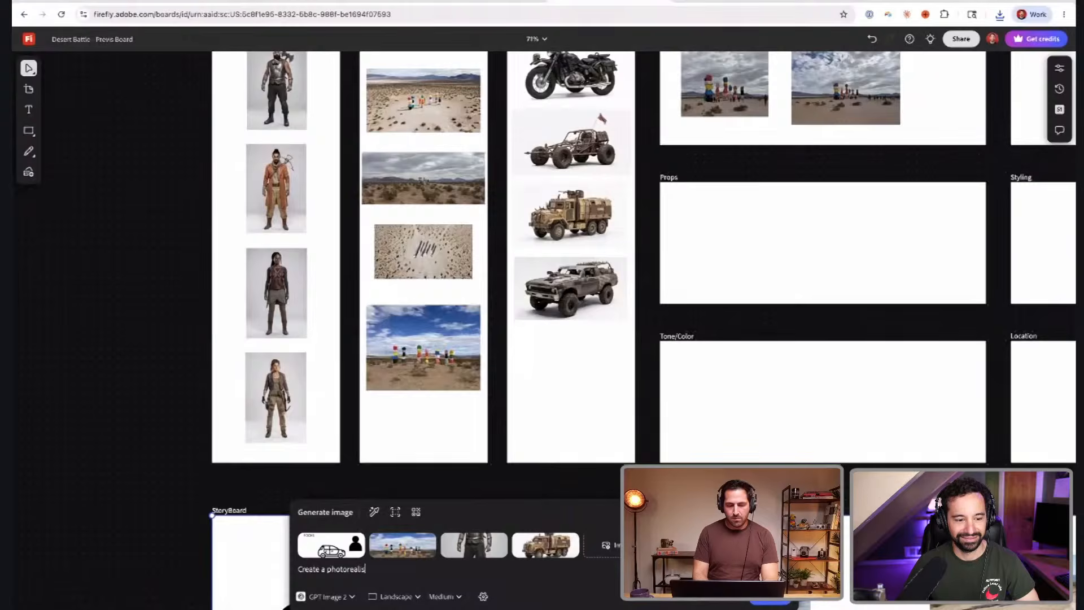
text(tic sho)
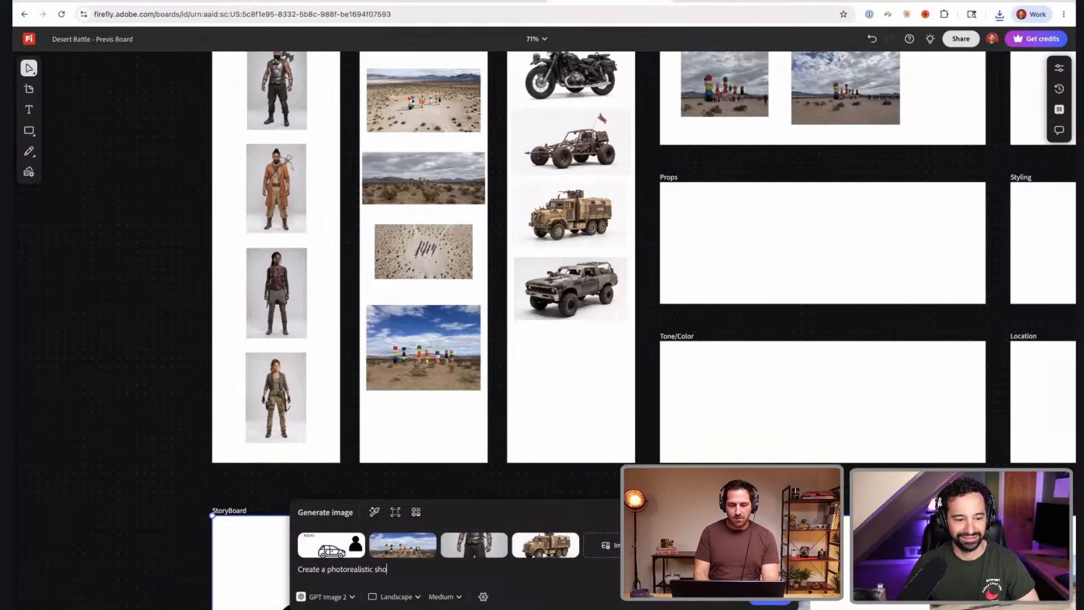
text(t f)
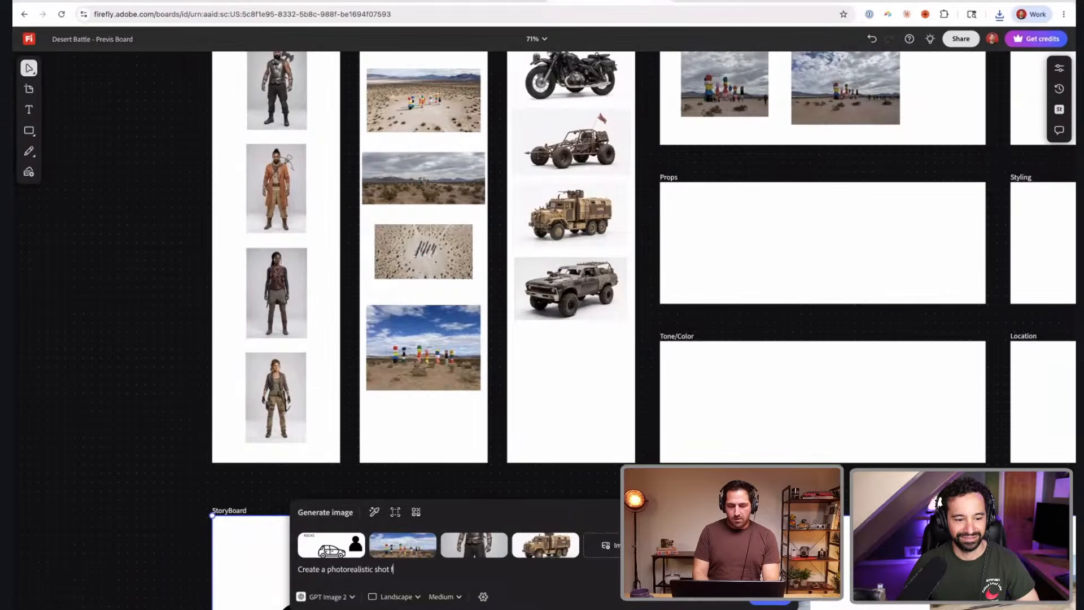
text(ollowing the composit)
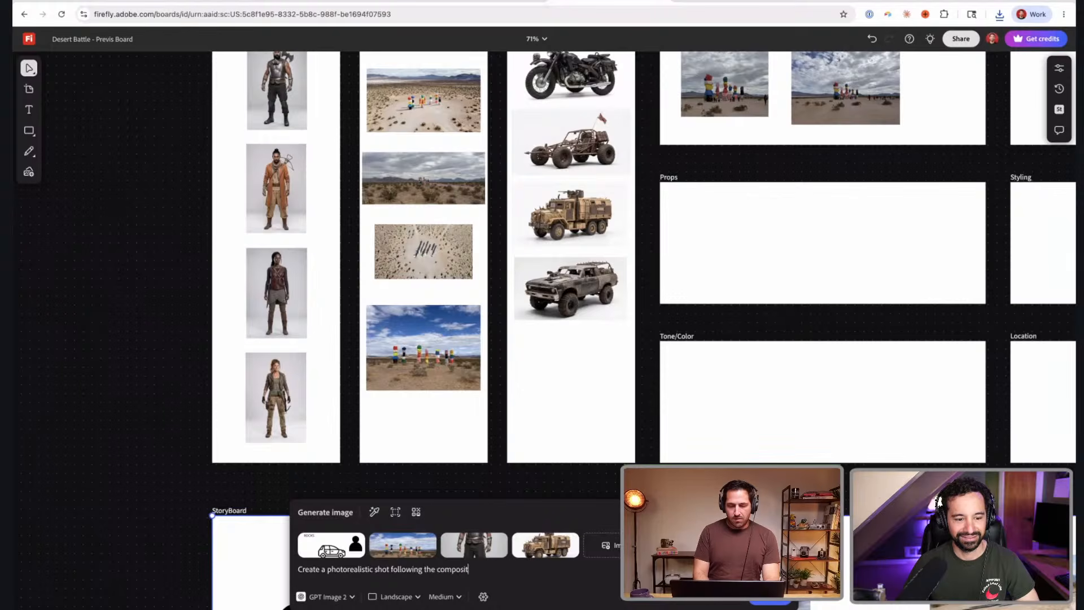
text(ion of the story)
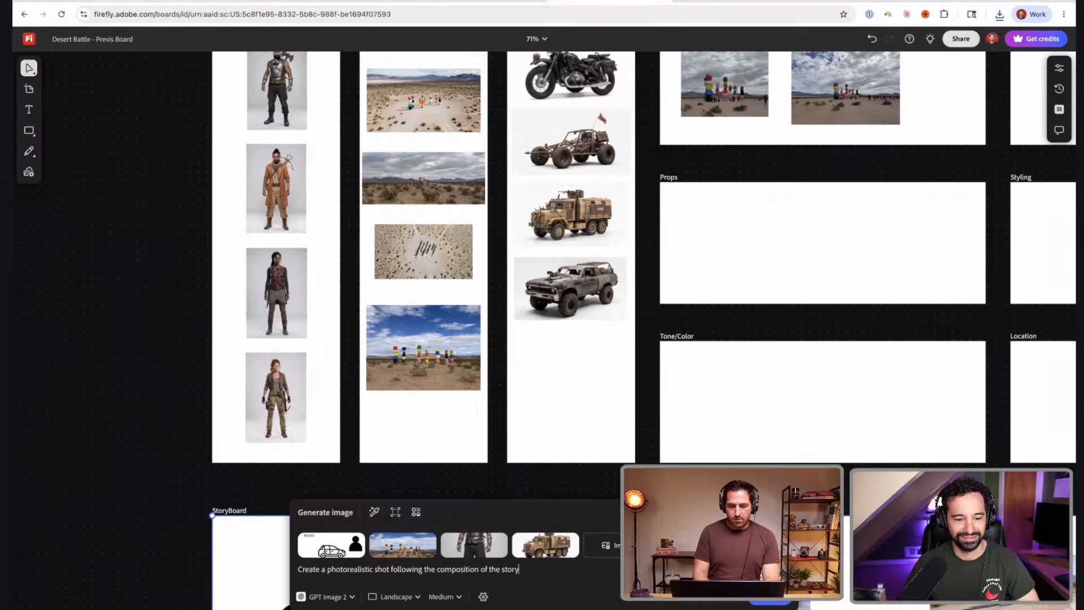
text(board image using the )
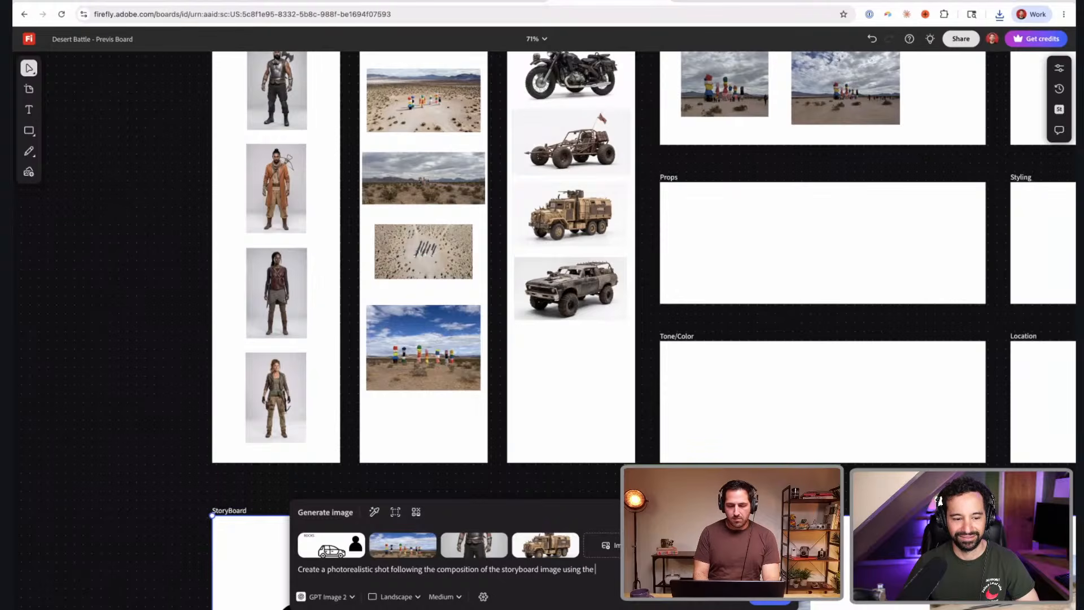
text(other in)
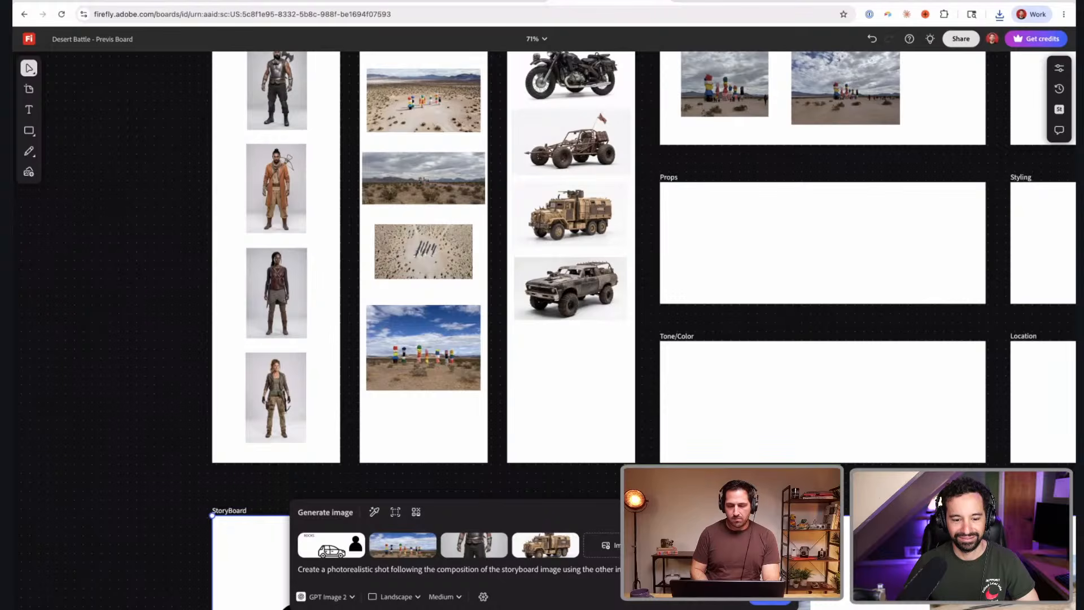
click(777, 601)
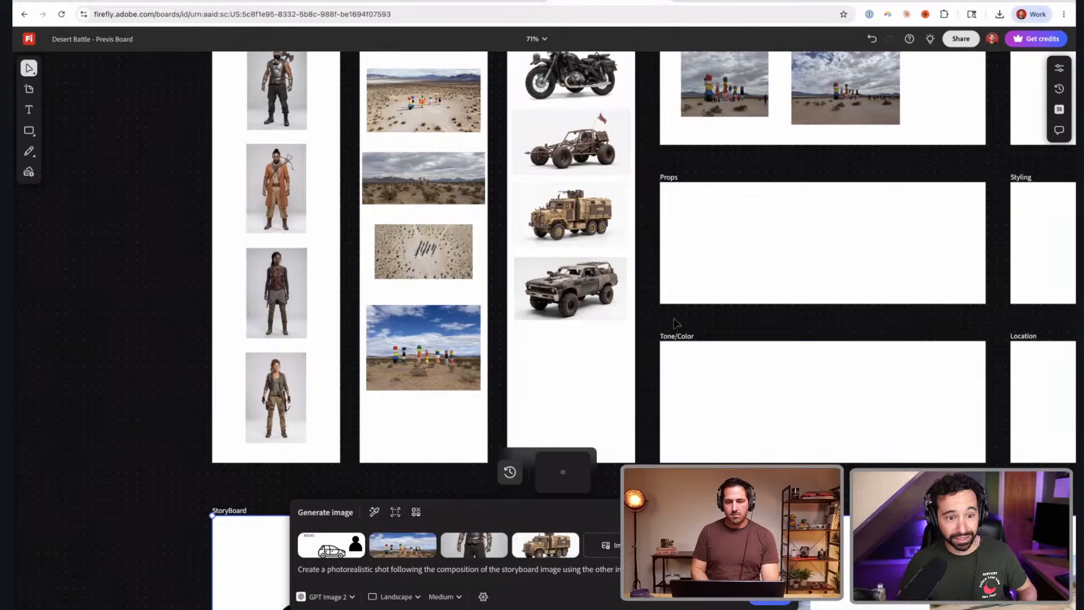
- Place the generated truck-and-axeman image on the empty canvas below the StoryBoard frame
scroll(675, 323, down, 5)
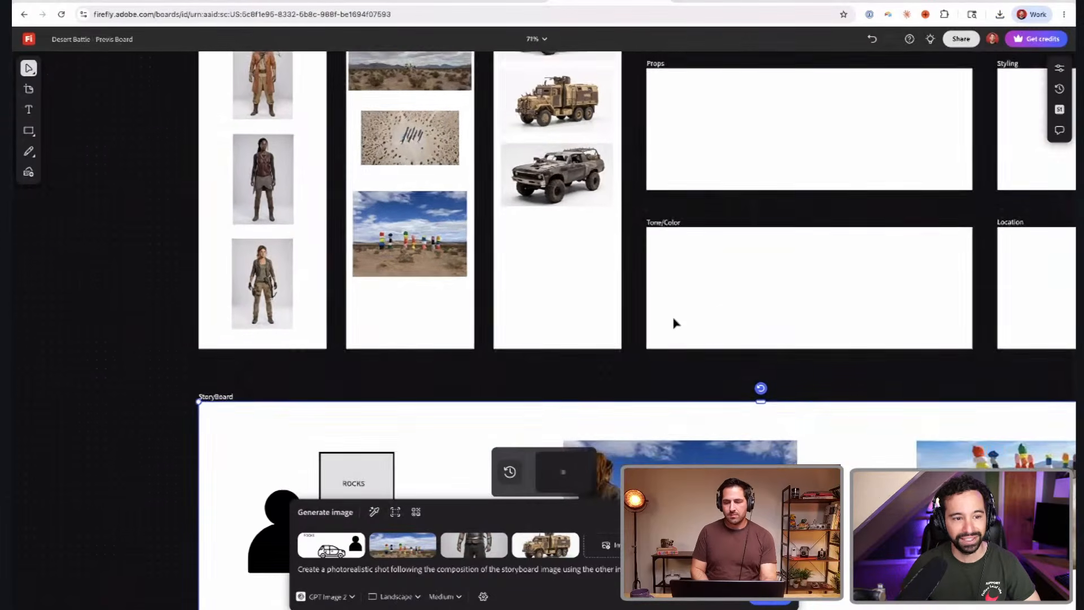
scroll(676, 323, down, 10)
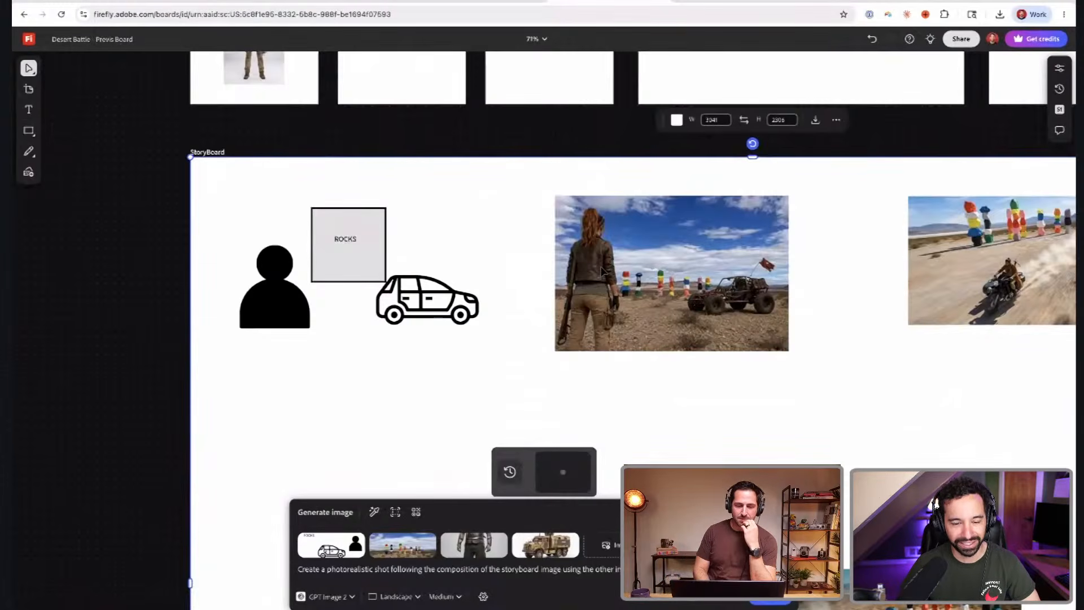
scroll(656, 288, down, 3)
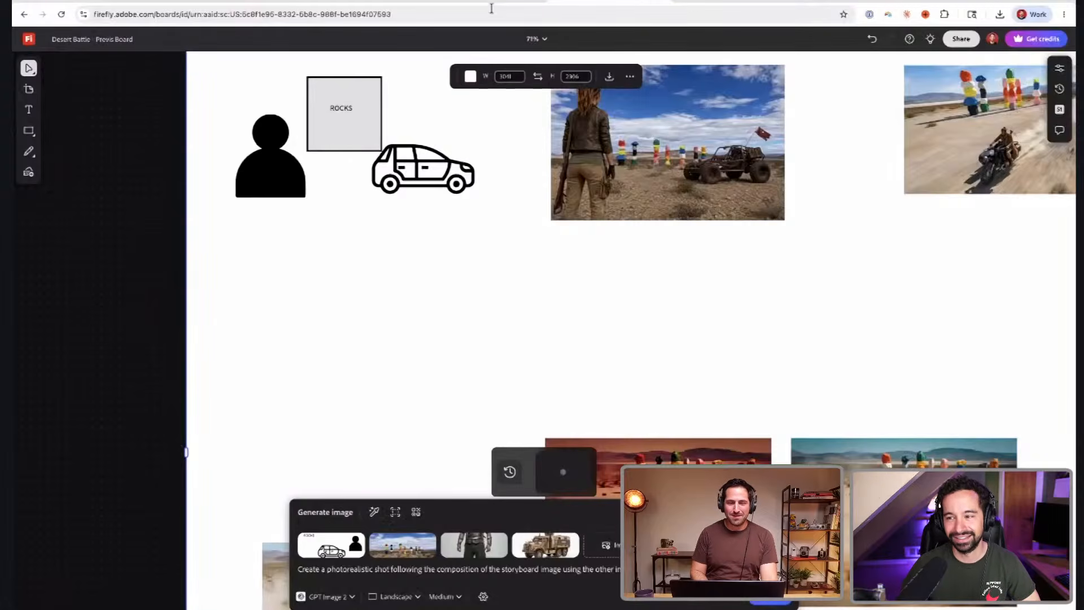
scroll(578, 389, down, 3)
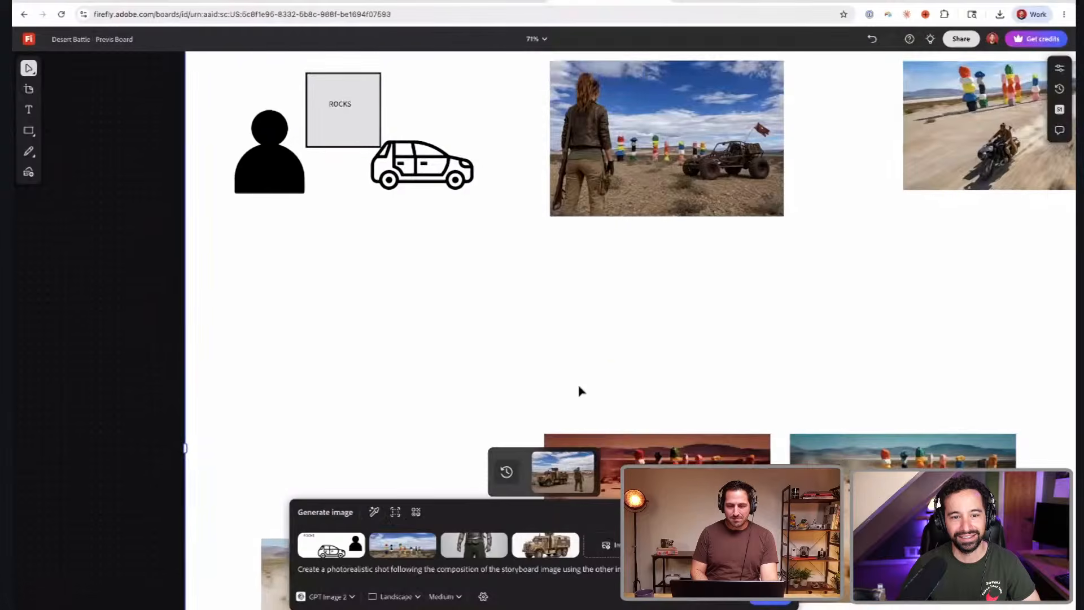
mouse_move(554, 470)
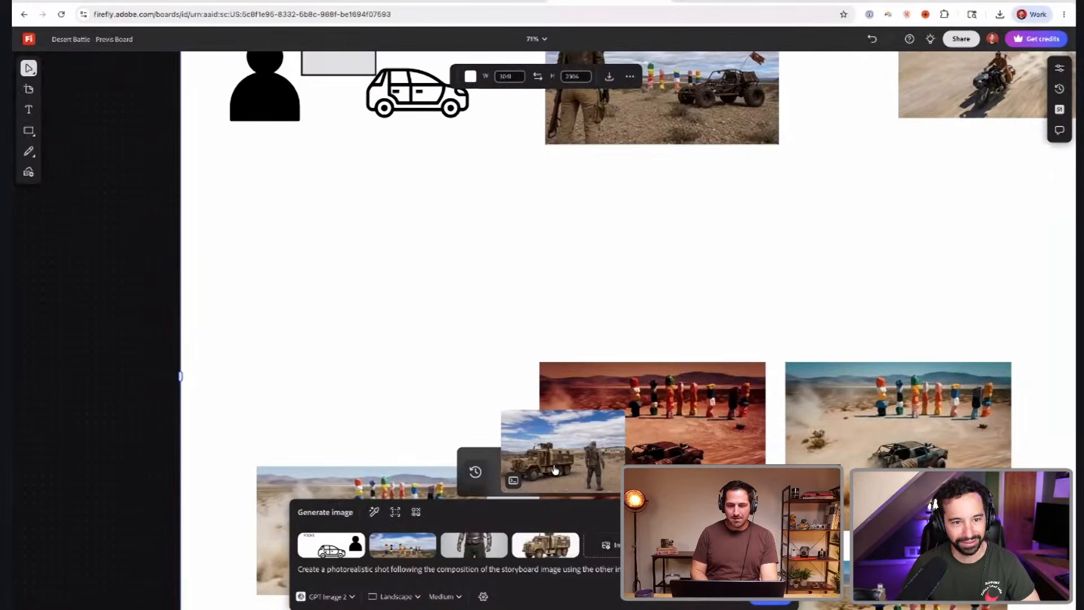
scroll(555, 470, down, 2)
scroll(617, 310, down, 5)
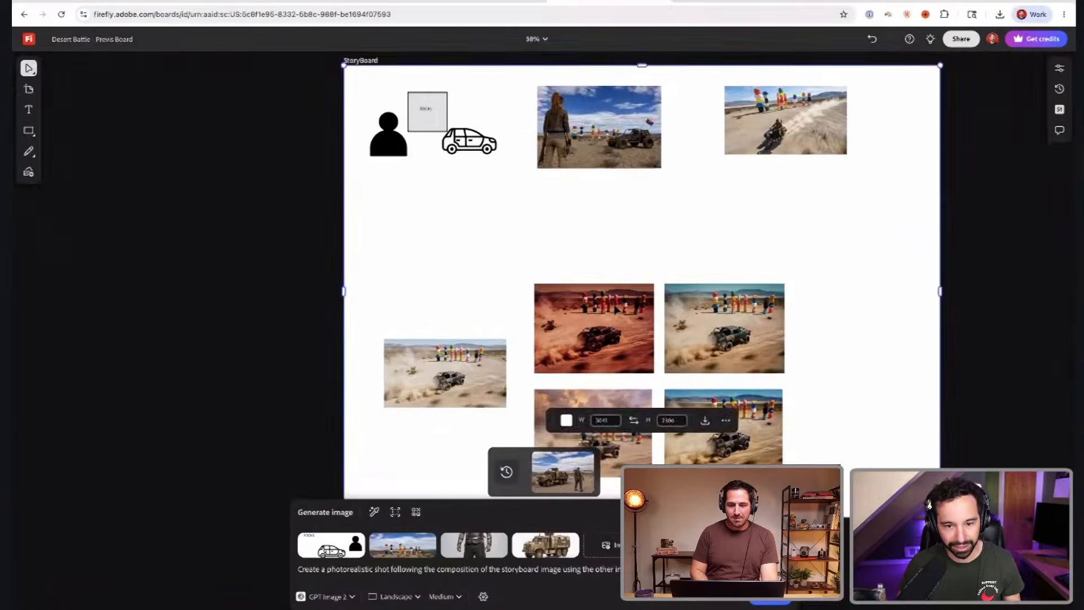
scroll(615, 310, down, 7)
click(567, 472)
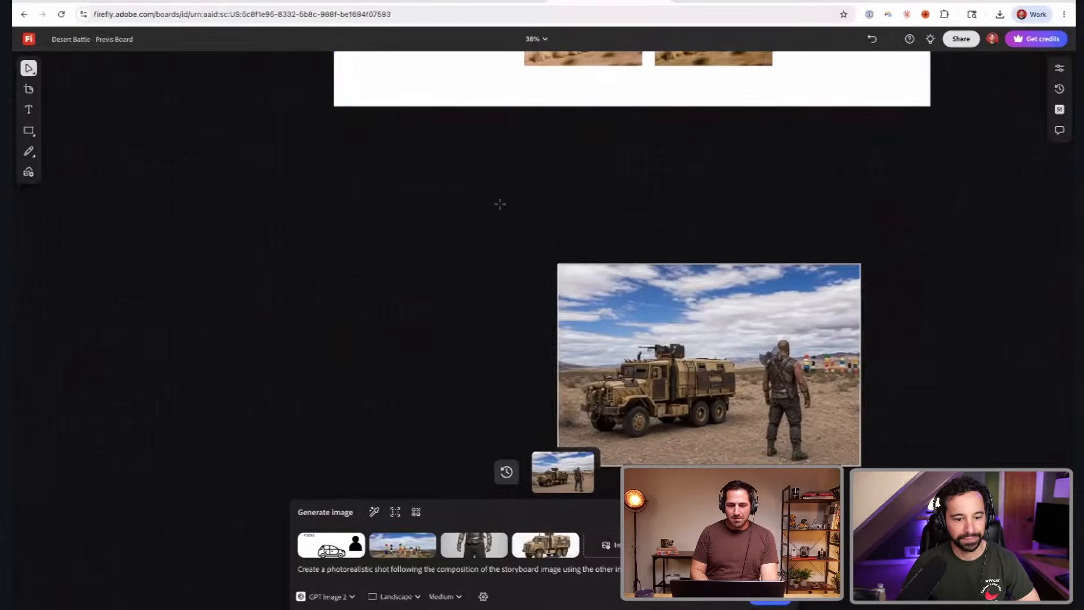
click(641, 259)
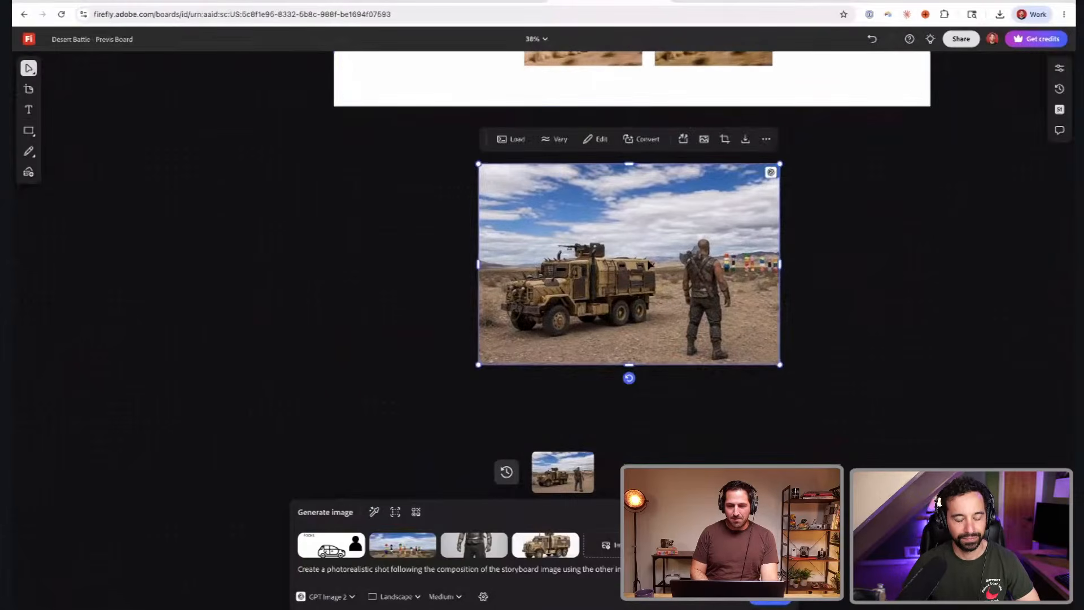
- Inspect the placed image up close, extend the prompt with a placement instruction ending in "side of frame", and generate again
scroll(648, 264, up, 5)
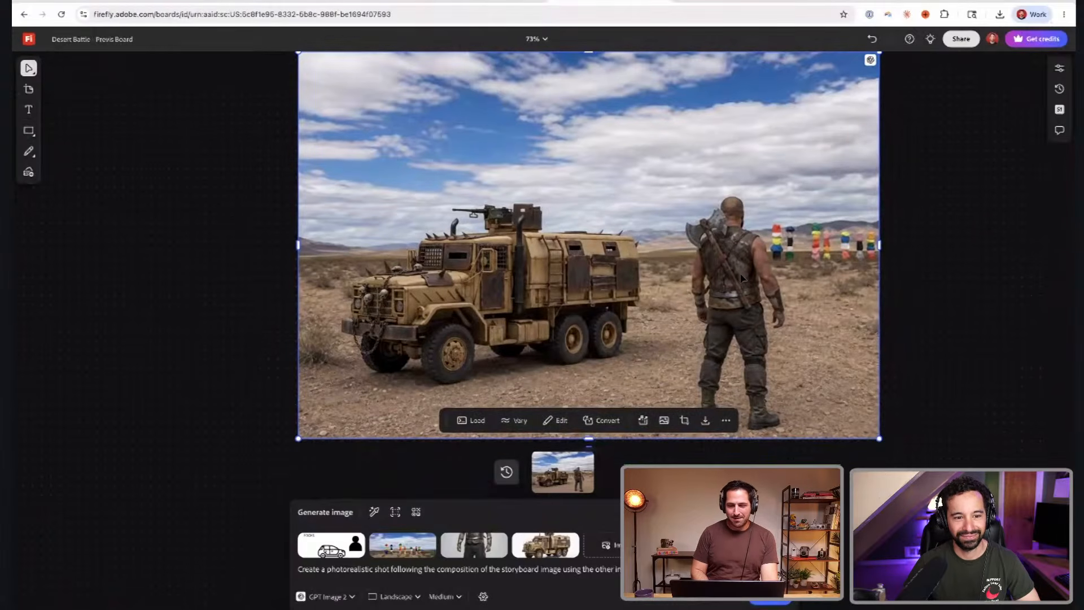
scroll(802, 234, up, 1)
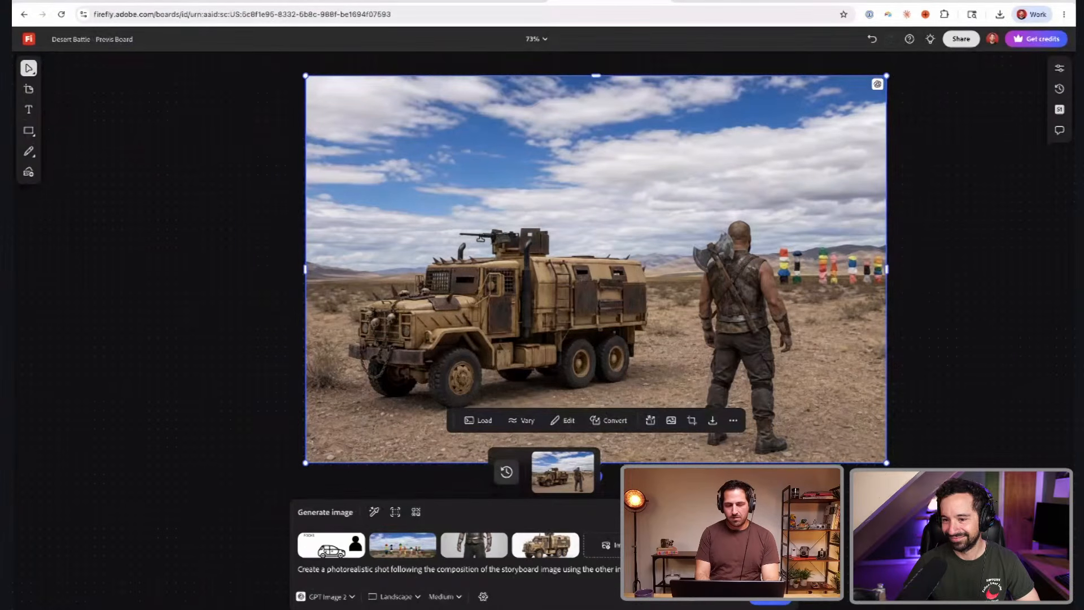
text(side of t)
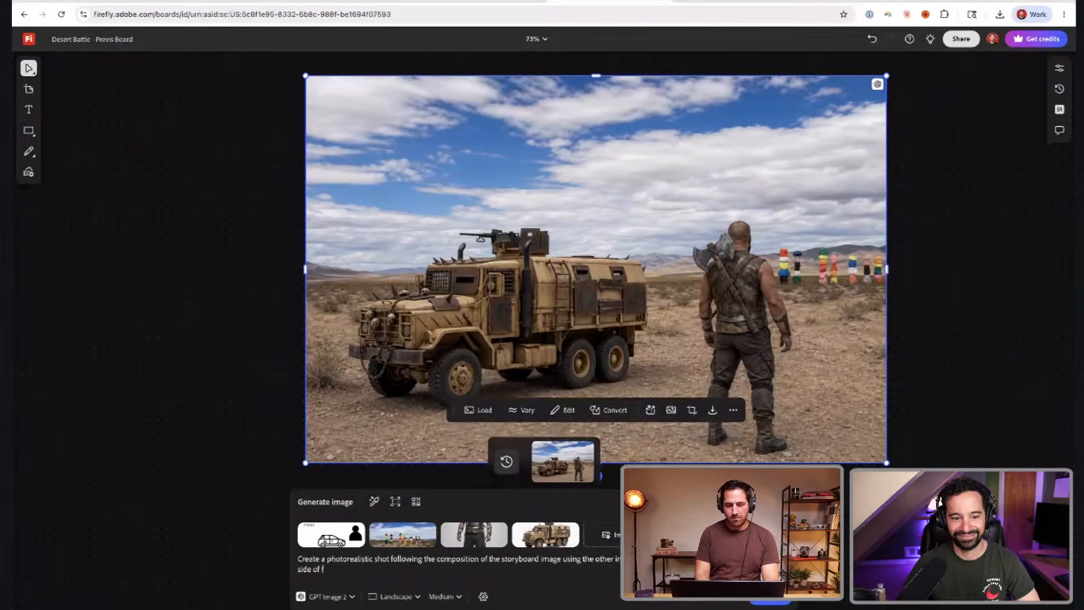
text(rame)
key(Return)
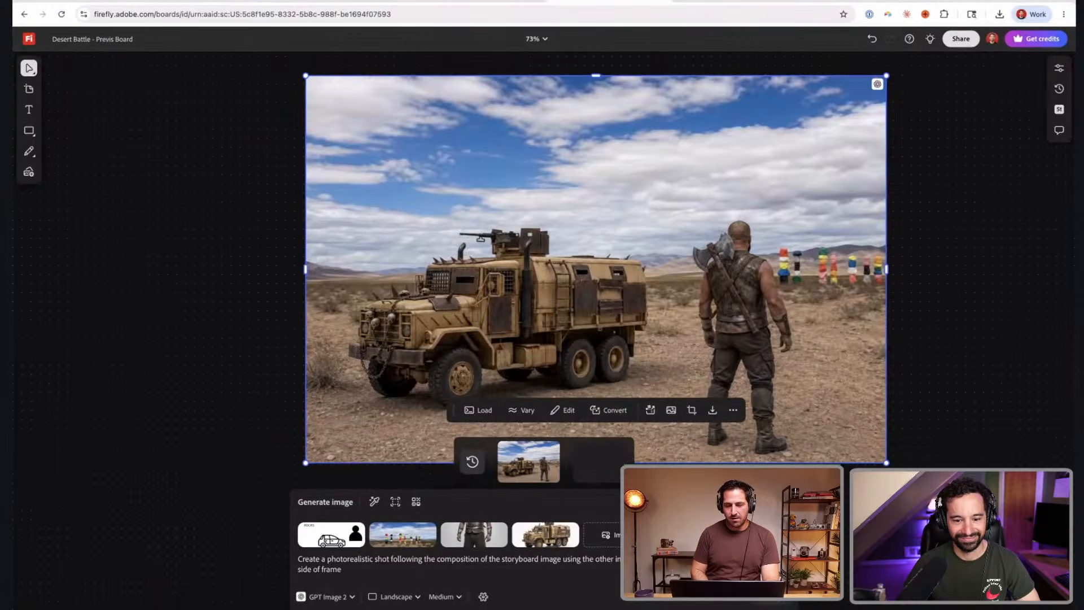
- Switch to the untitled board and choose the Gemini 3 (w/ Nano Banana Pro) model for image generation
click(482, 1)
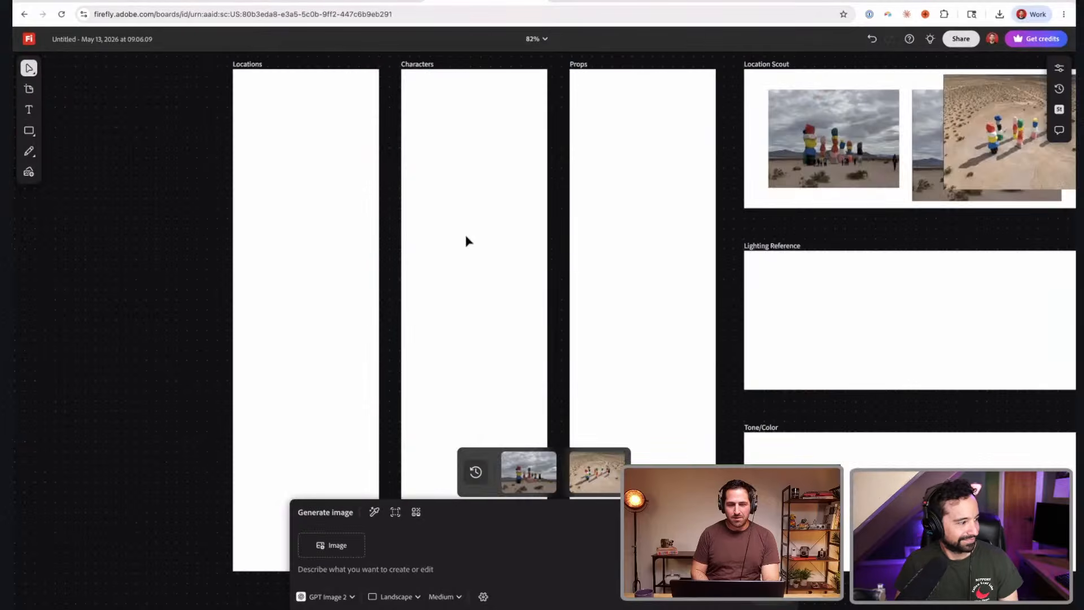
scroll(536, 269, down, 3)
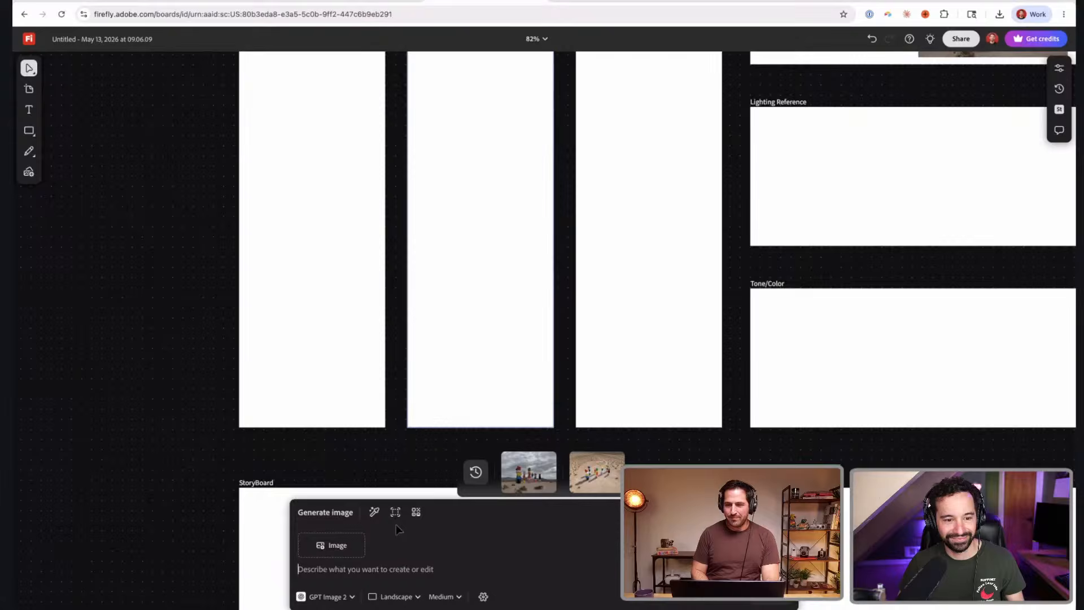
click(343, 598)
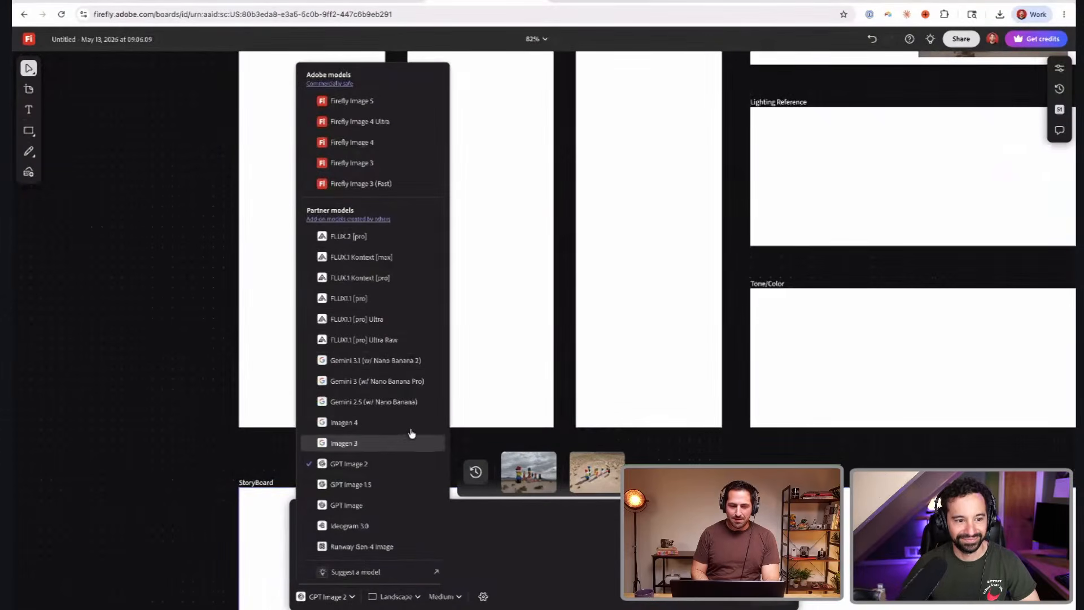
click(410, 382)
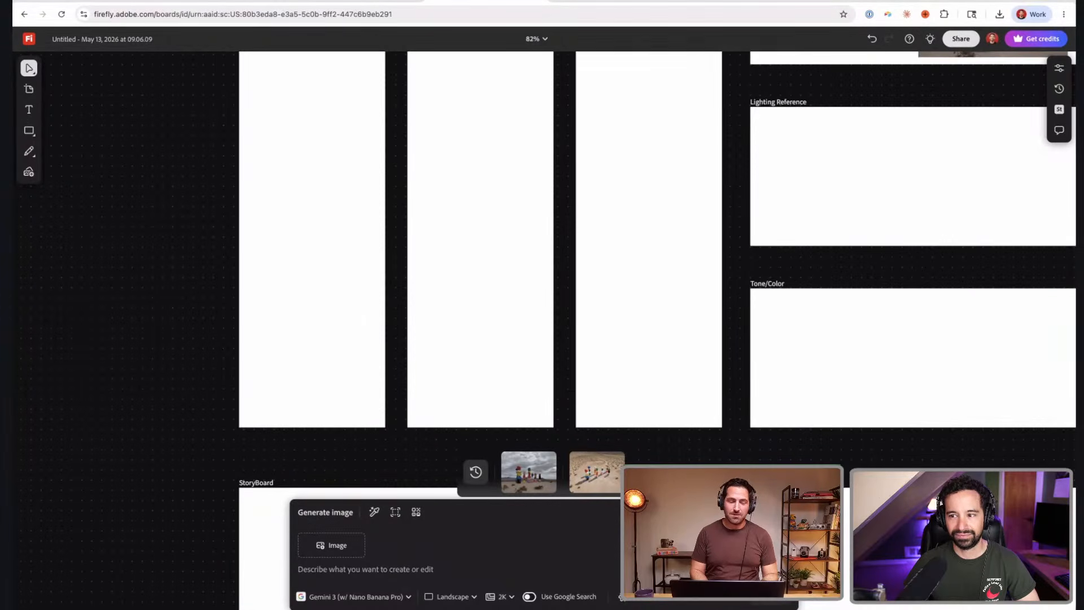
- Enter the image prompt "Keanu Reeves as a puppy in a swimming pool" and point out the Use Google Search option
text(Keanu)
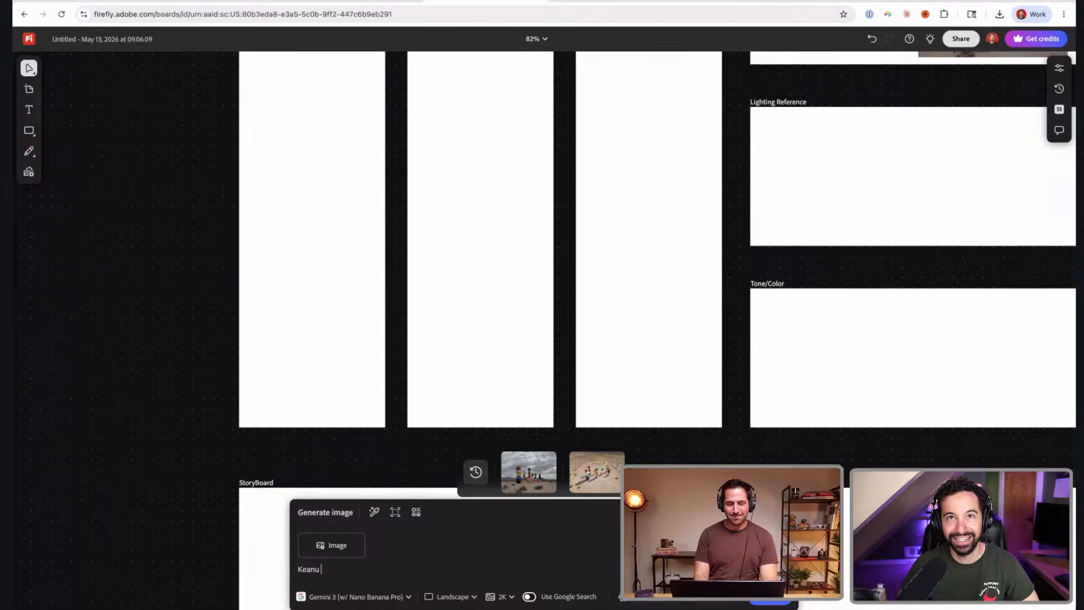
text(R)
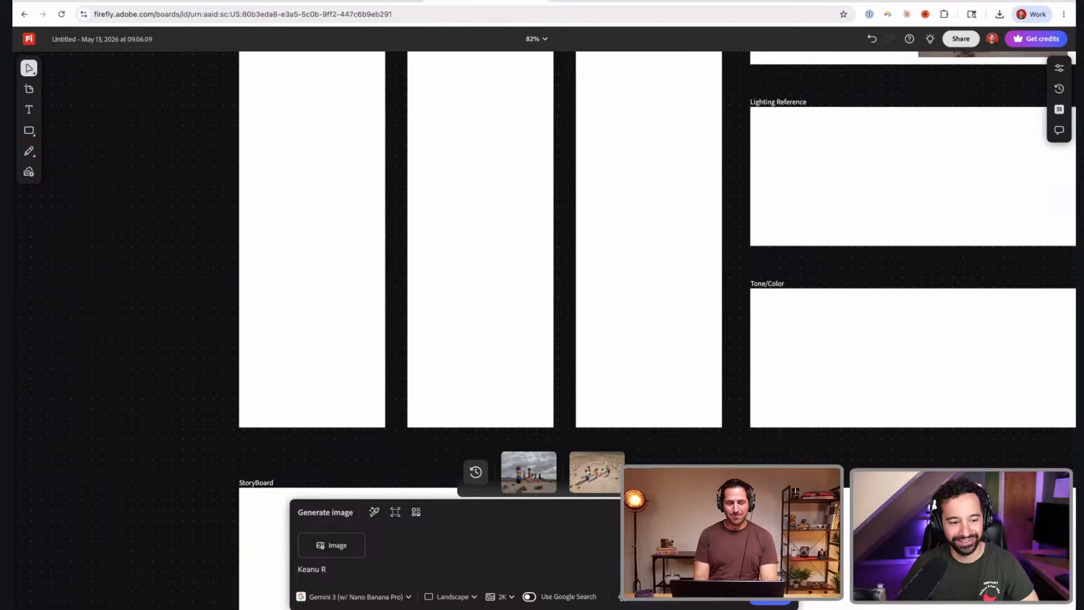
text(e)
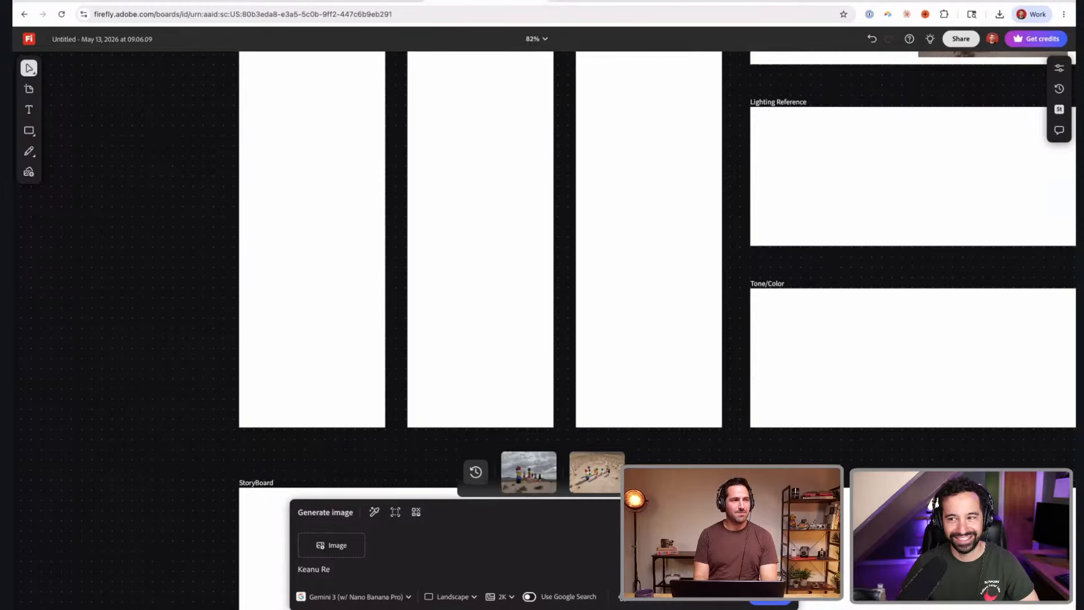
text(ev)
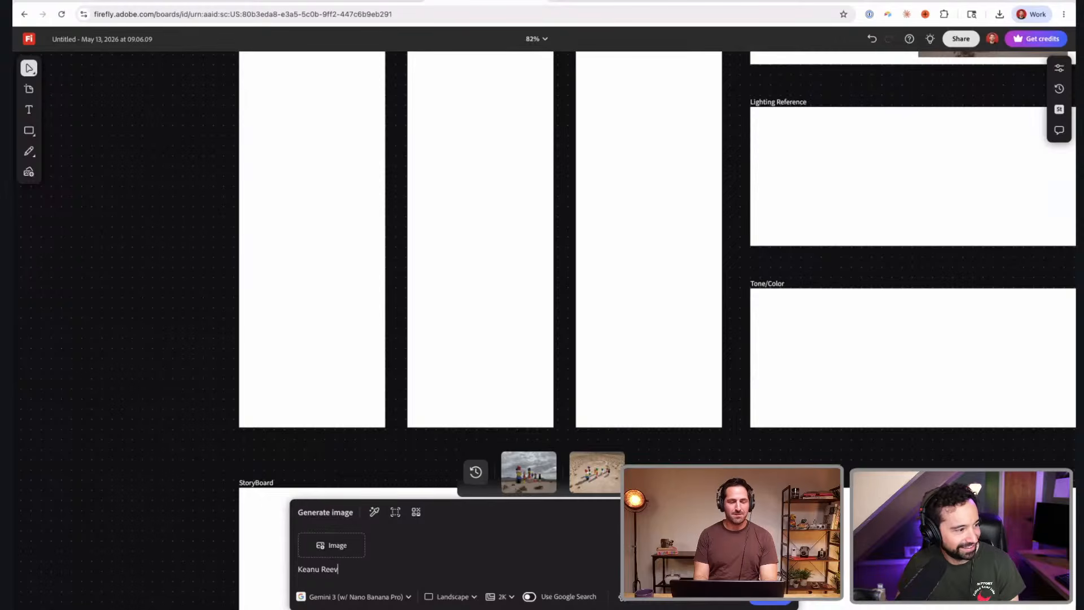
text(es as a puppuy)
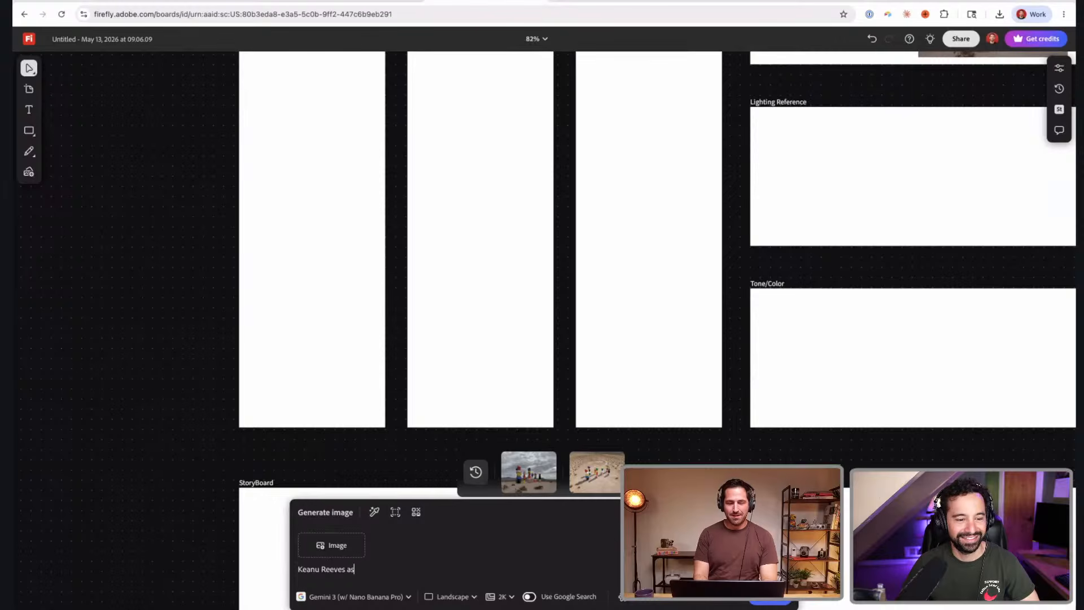
key(BackSpace)
key(BackSpace)
text(y )
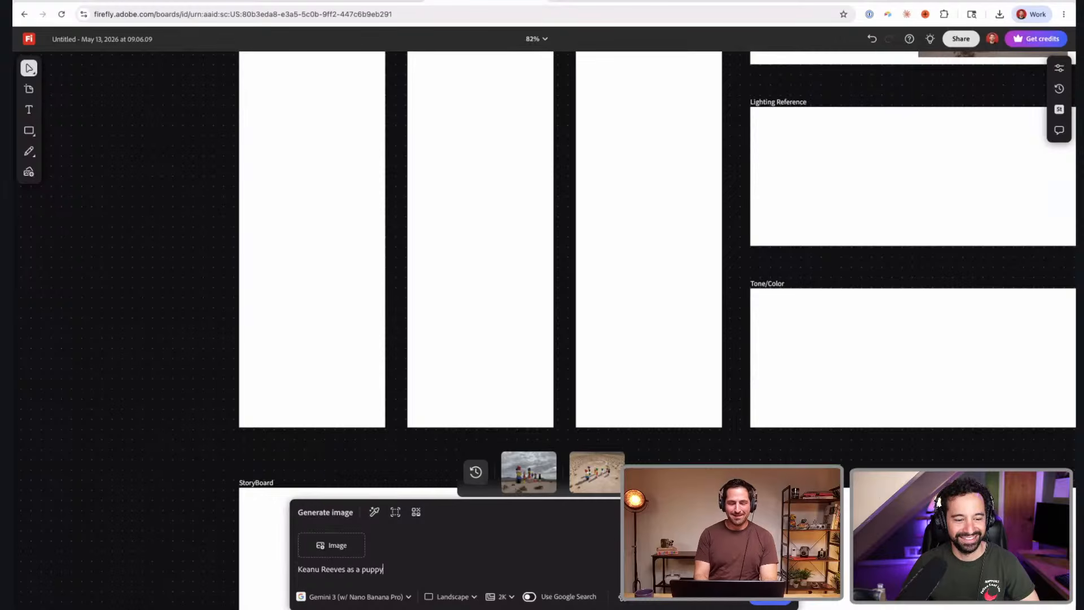
text(in )
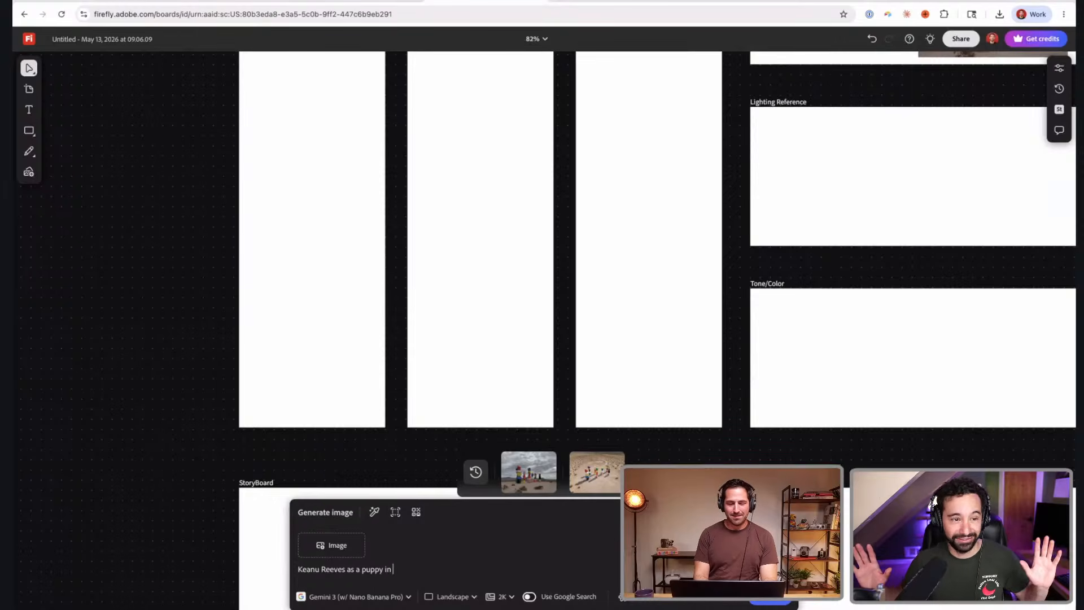
text(a swimming pool)
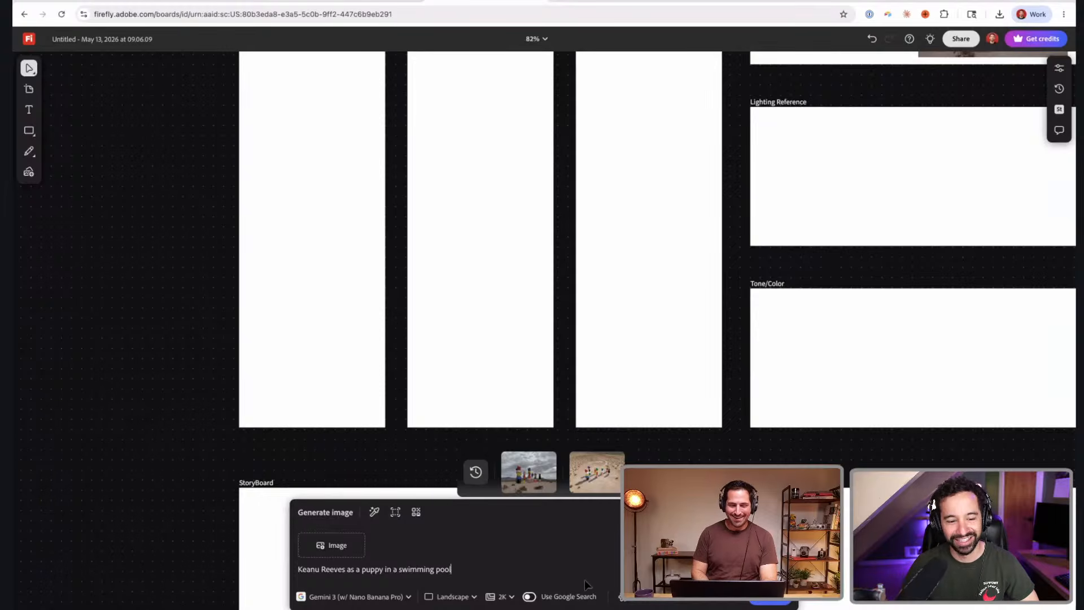
click(530, 598)
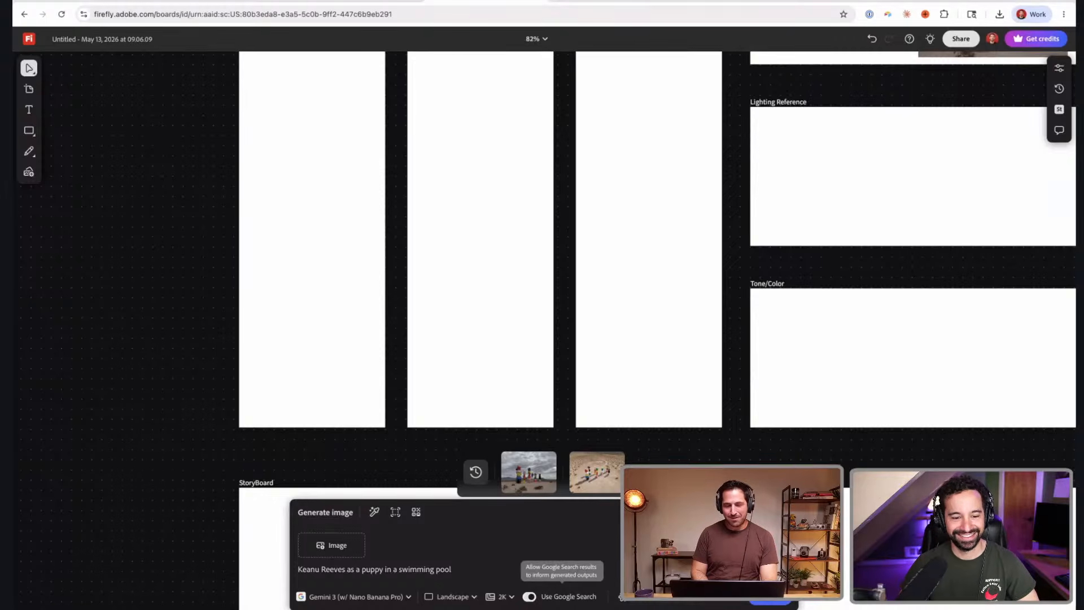
- Generate the swimming-pool puppy image, and change the prompt to "Keanu Reeves as a puppy on a white background"
click(781, 601)
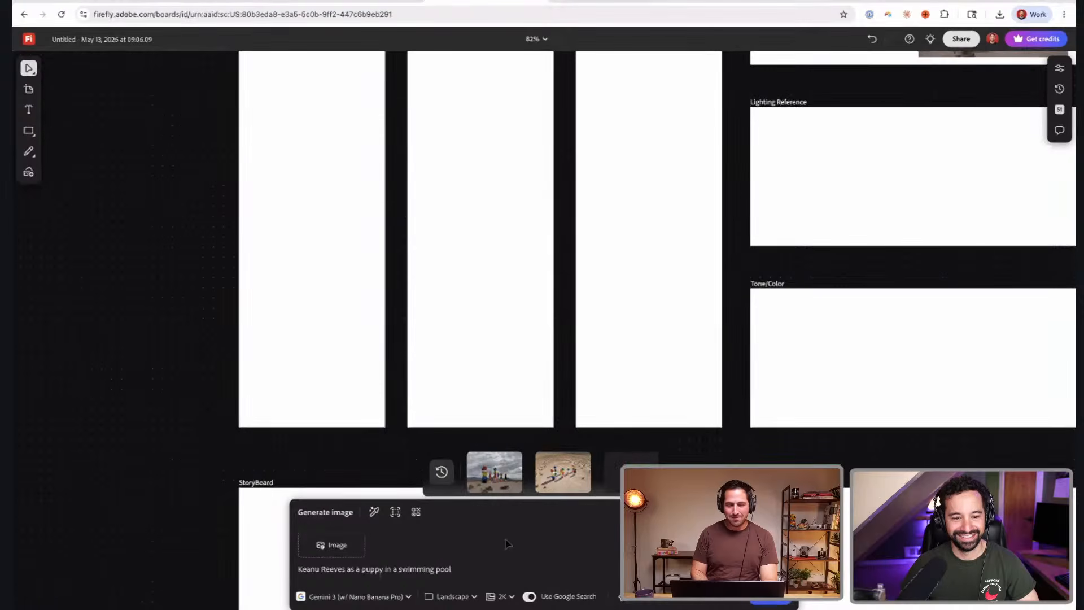
scroll(195, 440, down, 2)
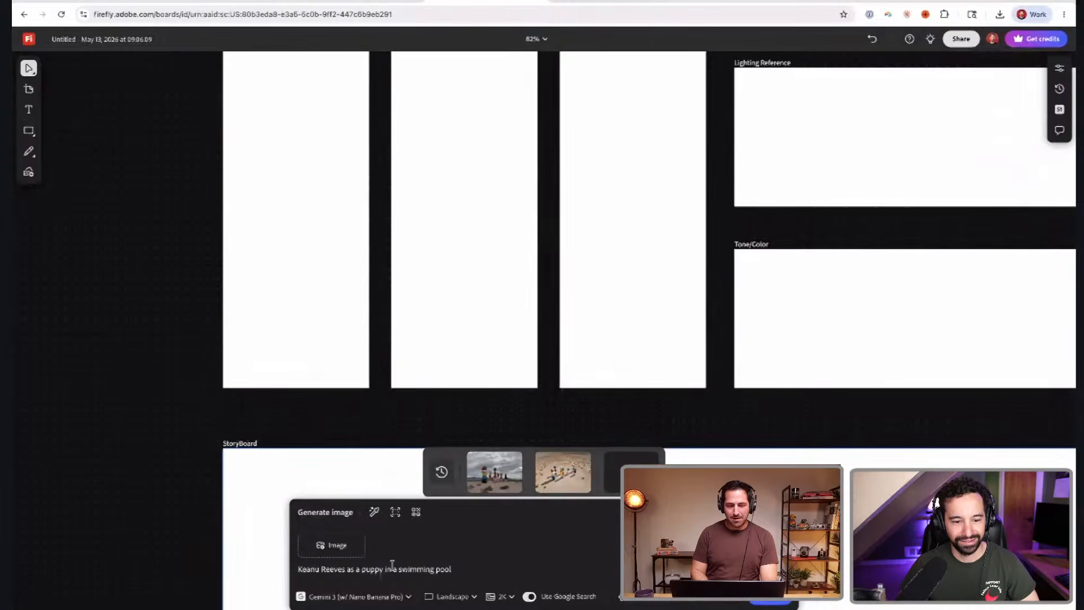
drag(385, 568, 494, 568)
text(on a)
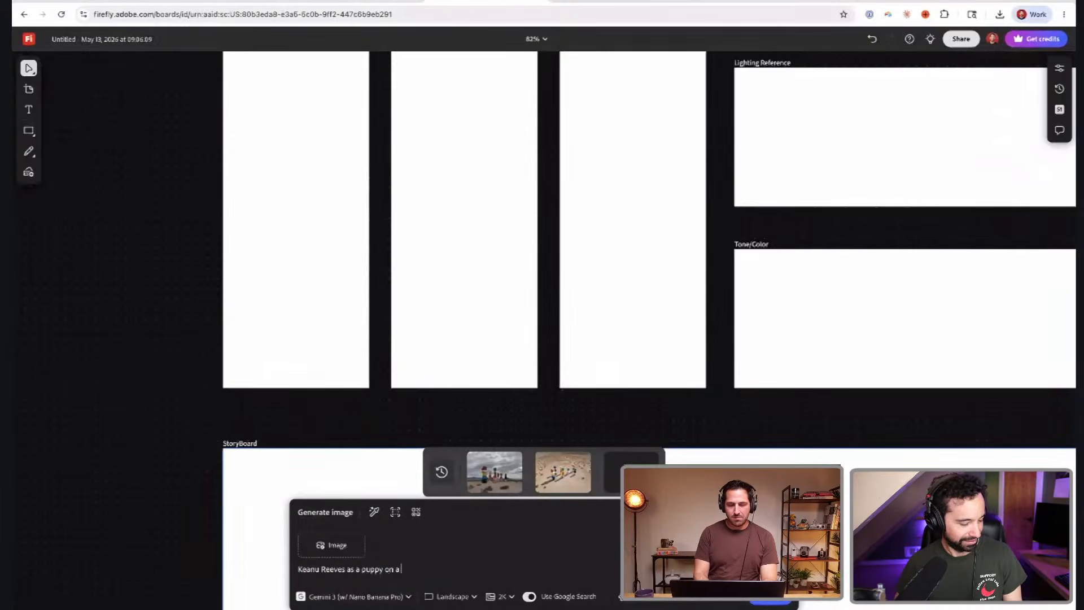
text( white background)
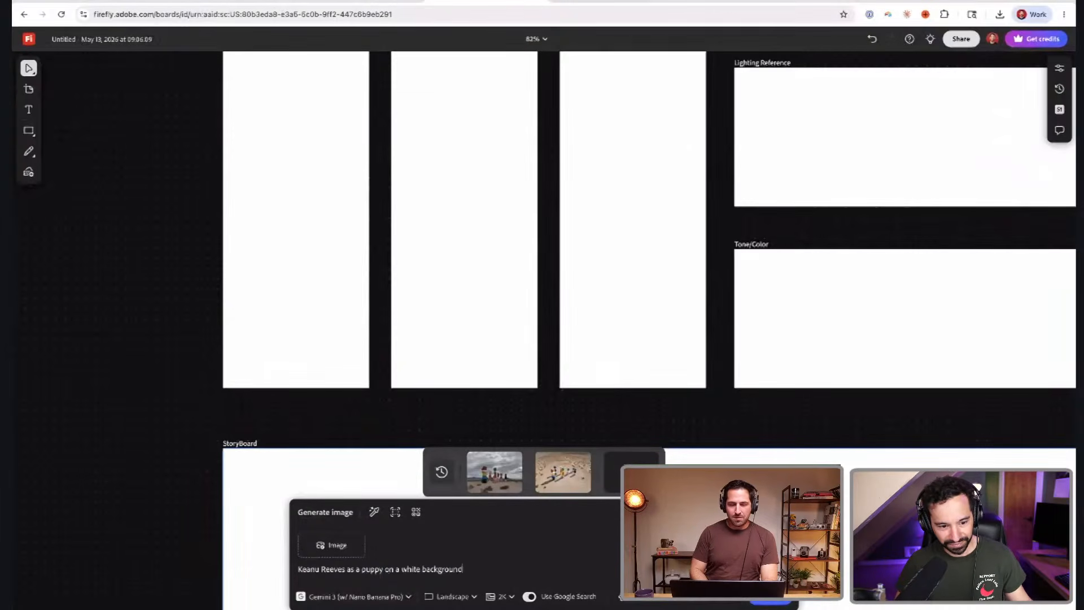
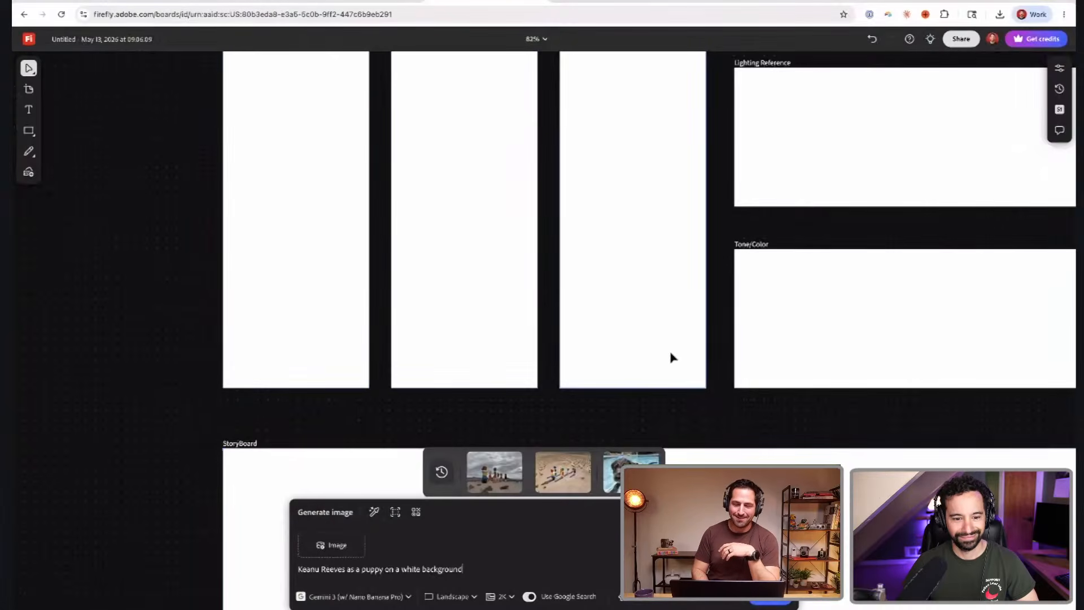
- Place the generated swimming puppy image on the empty canvas below the StoryBoard frame and inspect it up close
scroll(672, 354, down, 10)
drag(631, 472, 307, 205)
scroll(237, 245, down, 5)
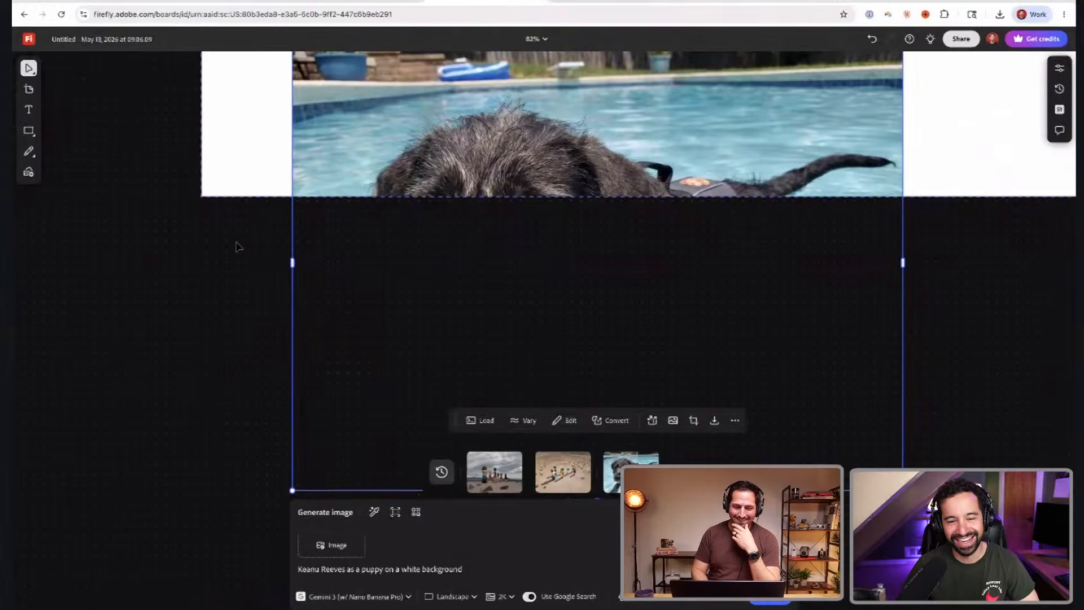
scroll(237, 246, down, 5)
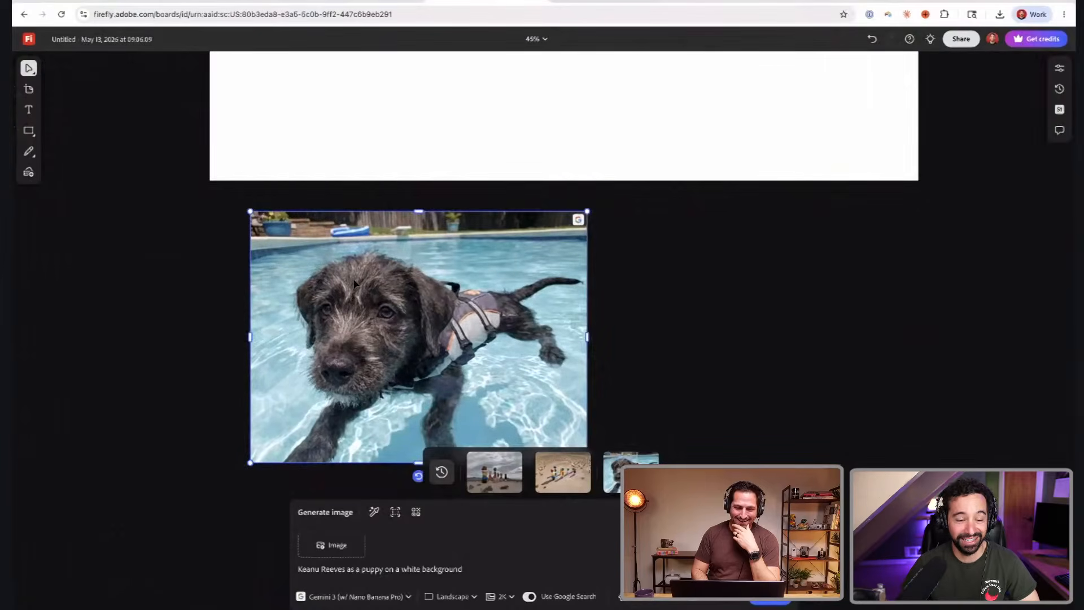
scroll(237, 266, down, 4)
scroll(282, 248, up, 5)
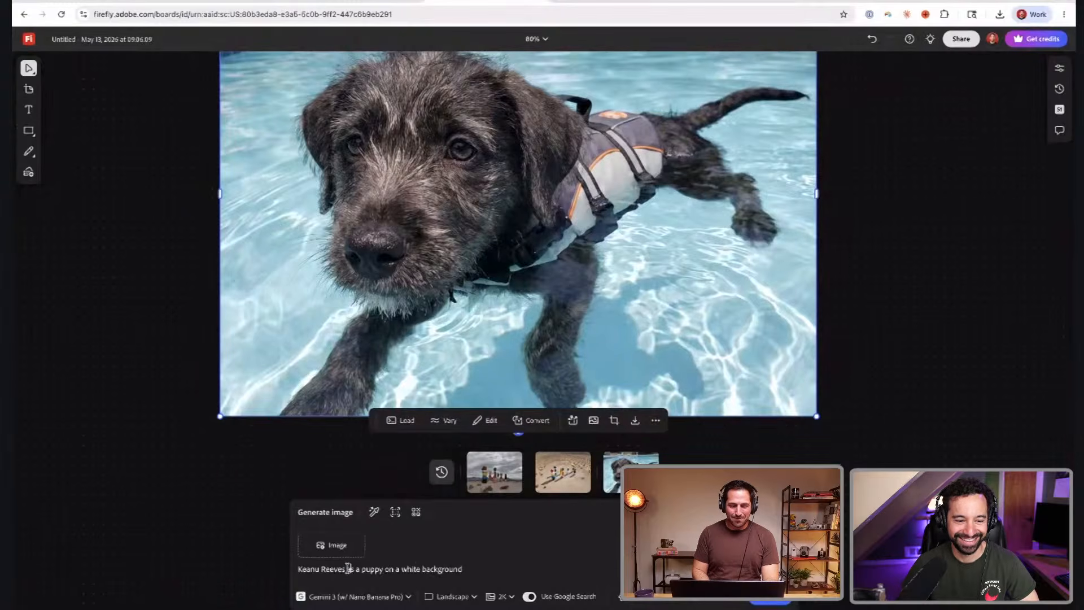
- Change the prompt to "A man as a puppy on a white background" and generate the image
drag(354, 568, 298, 569)
text(A man)
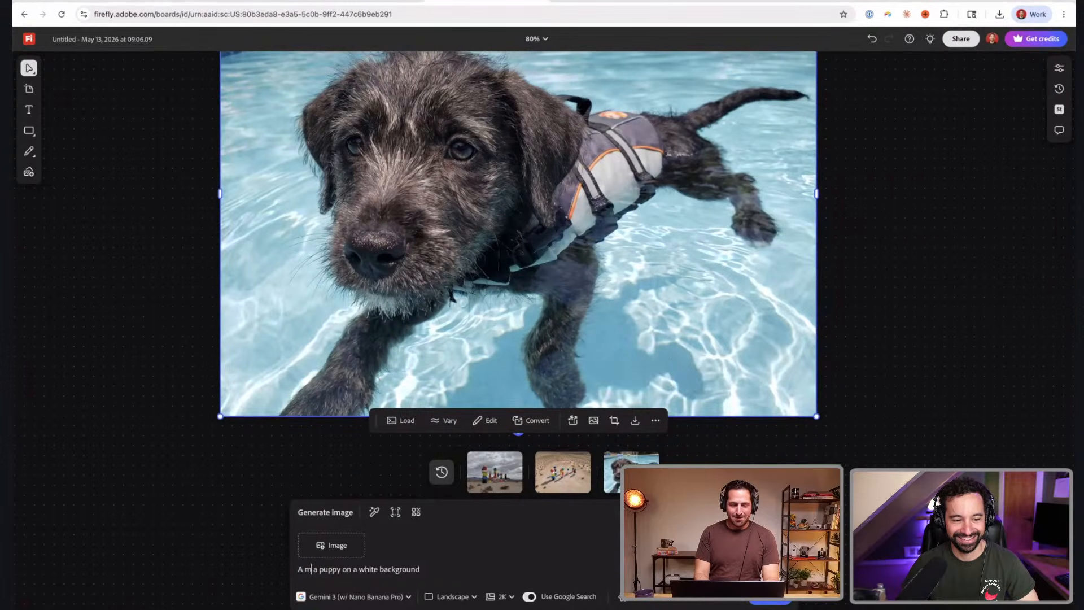
text( is)
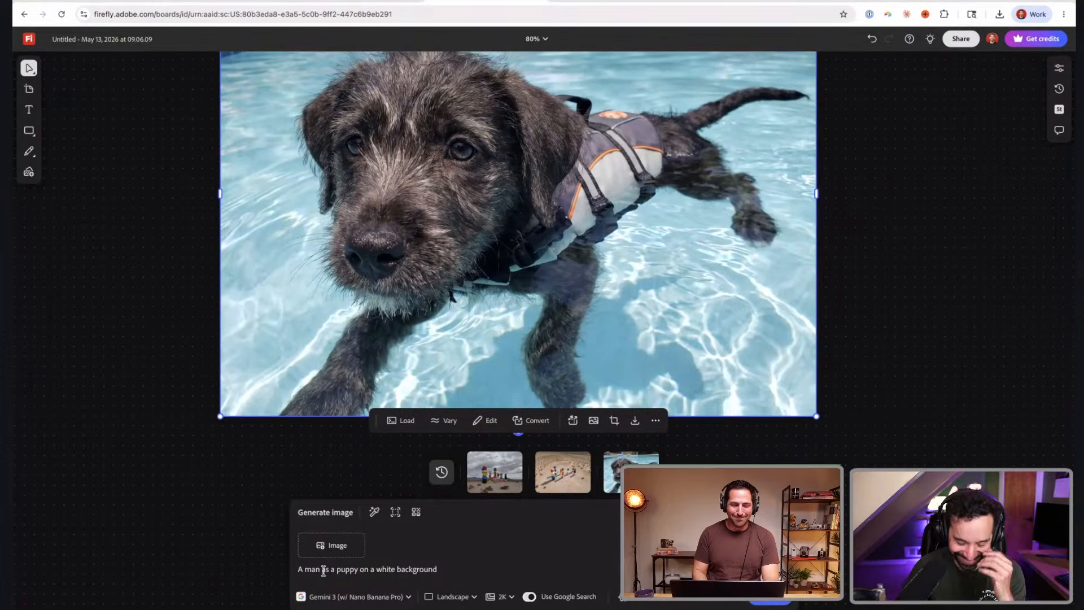
key(BackSpace)
key(BackSpace)
text(as)
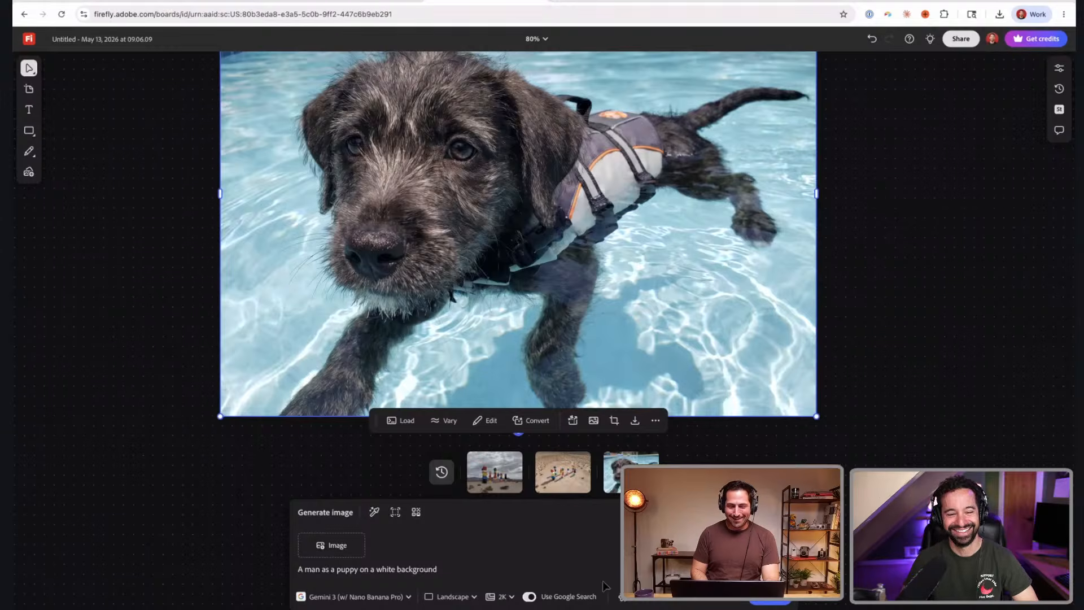
click(773, 603)
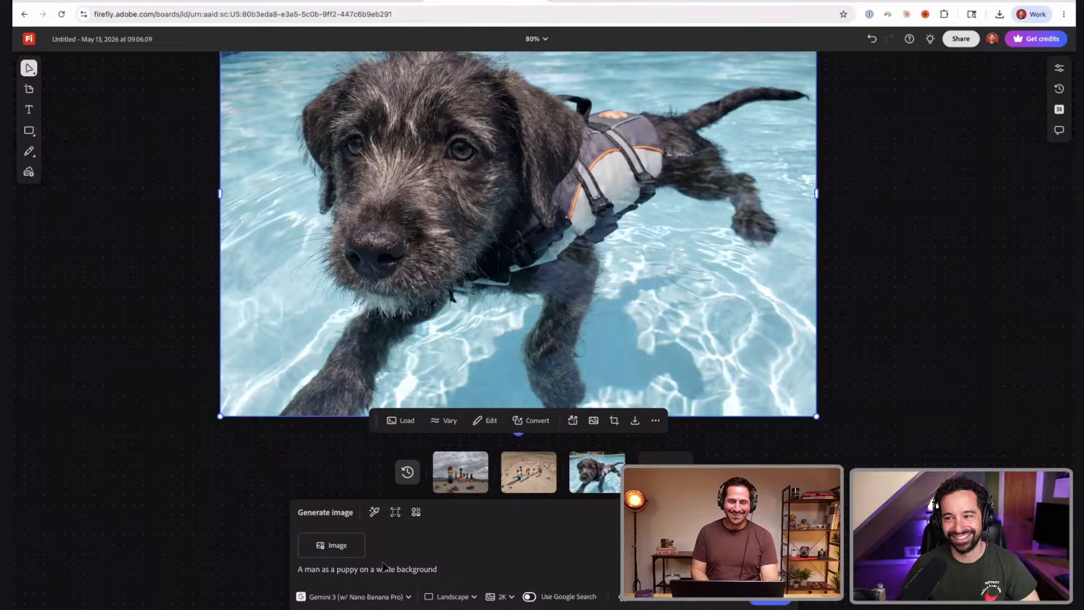
- Replace the prompt with "Wide shot of a pool" and generate the image
scroll(493, 271, up, 1)
scroll(492, 271, down, 1)
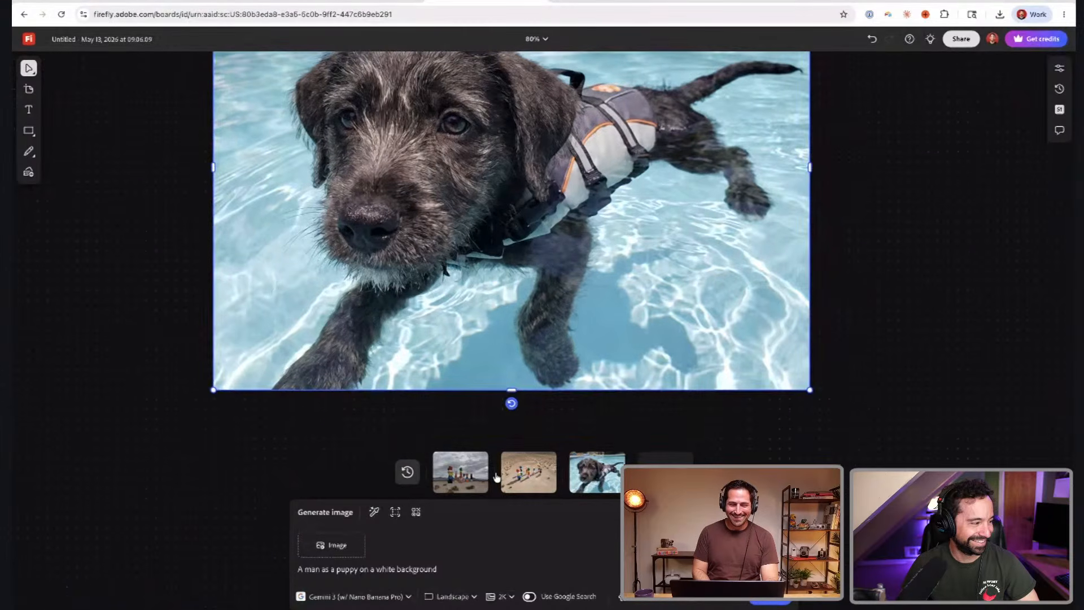
triple_click(389, 566)
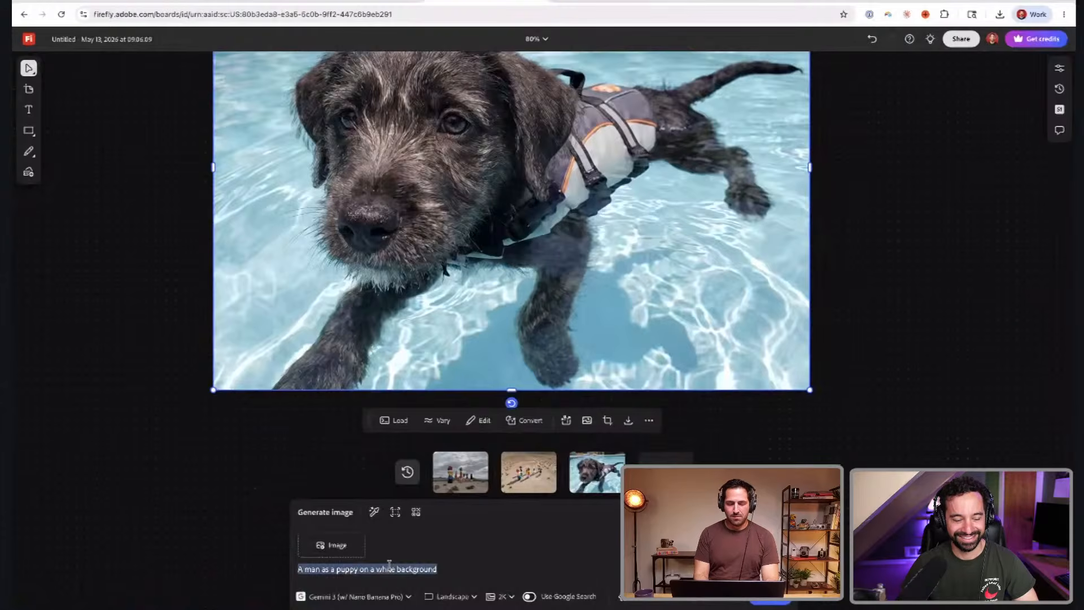
text(Wide shot )
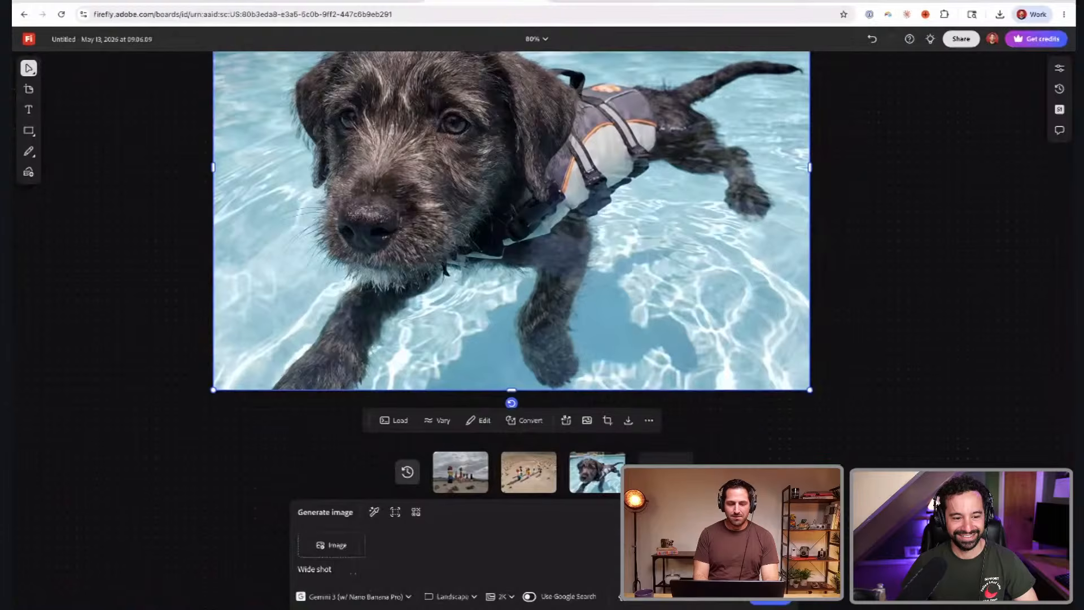
text(of a pool)
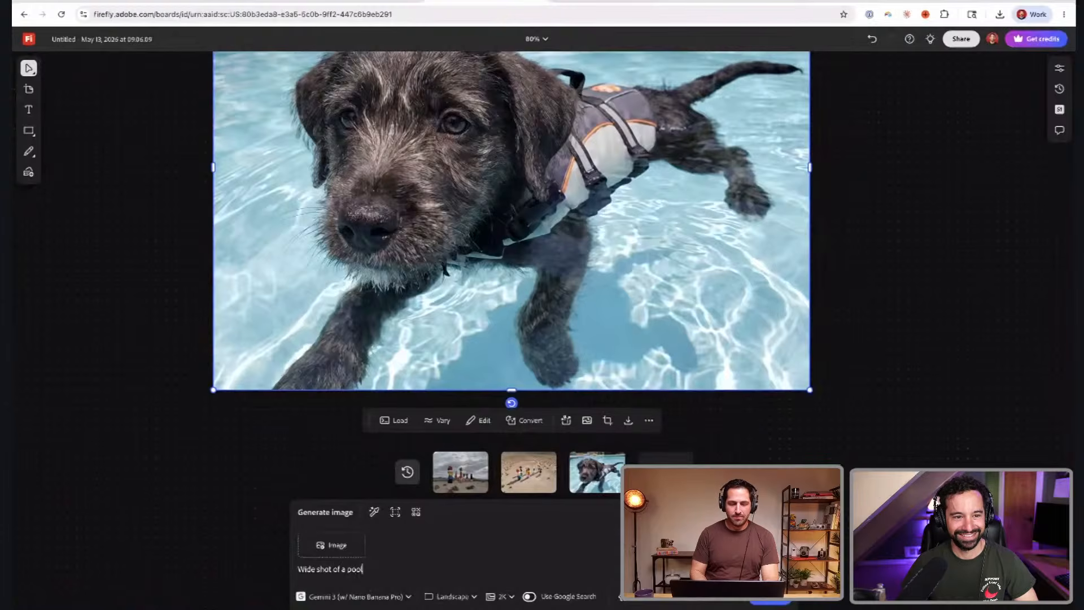
key(Return)
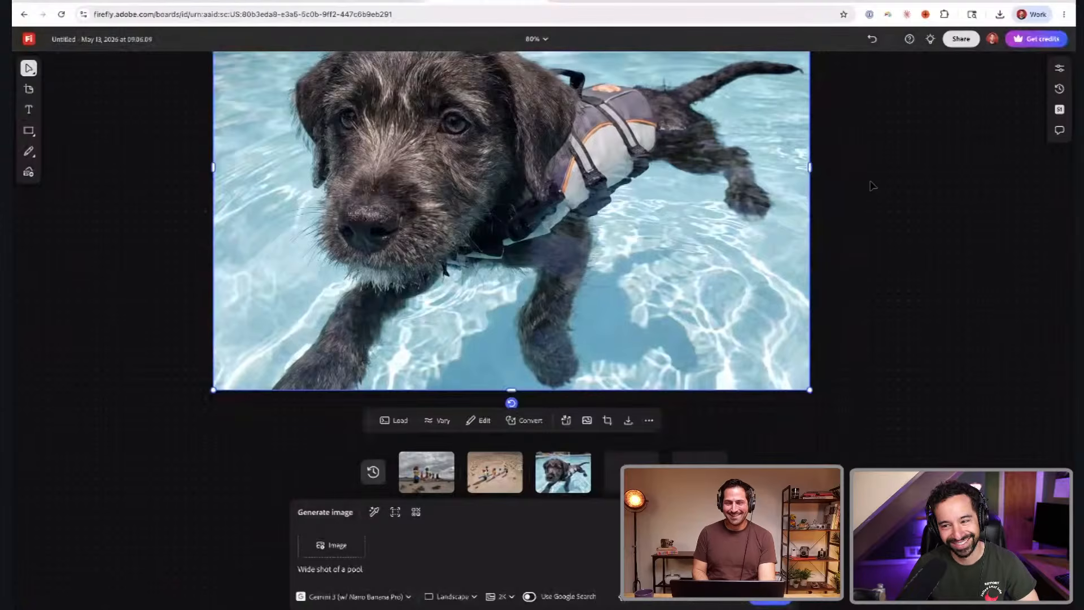
- Set the image generation resolution to 1K
scroll(872, 186, up, 1)
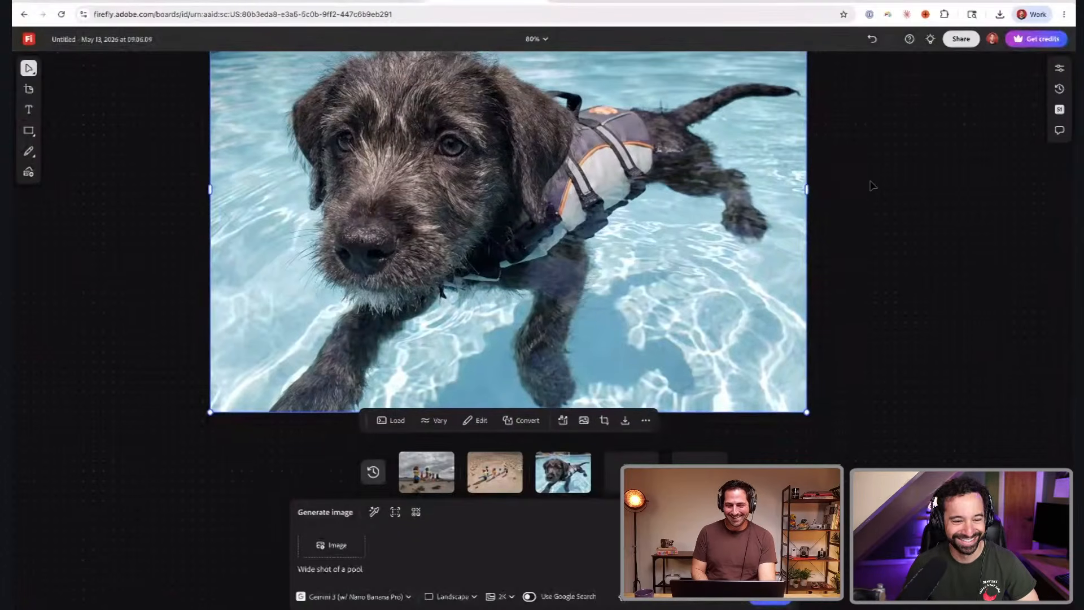
scroll(870, 249, down, 2)
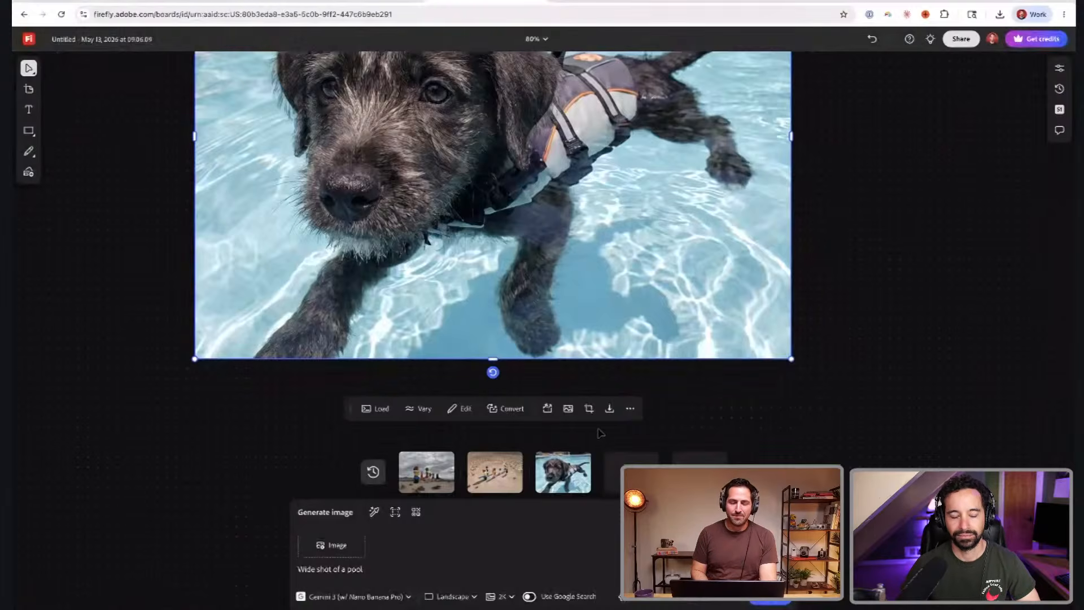
click(504, 596)
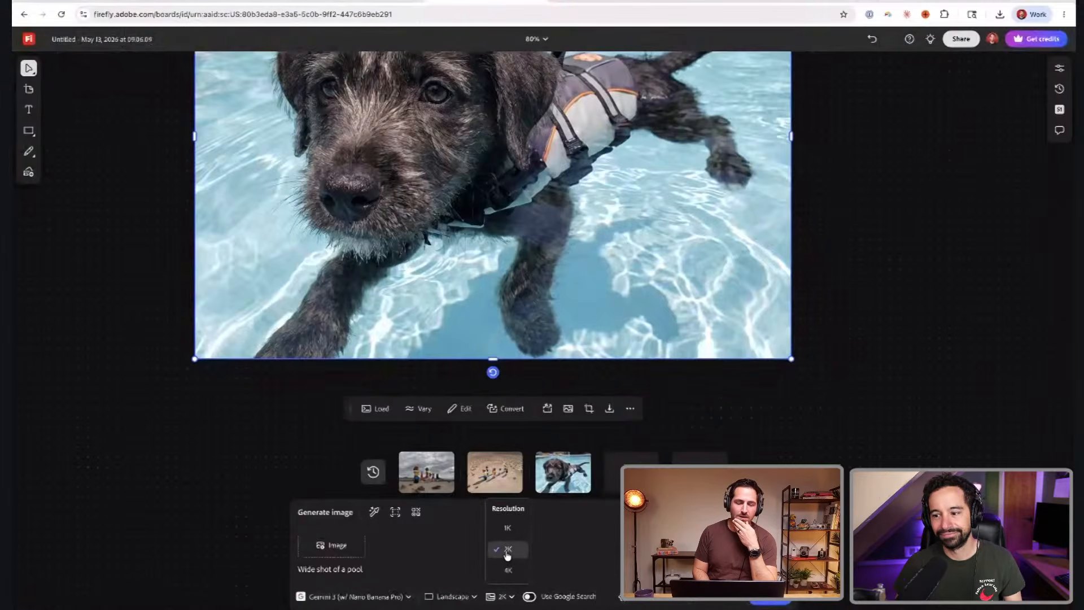
click(509, 534)
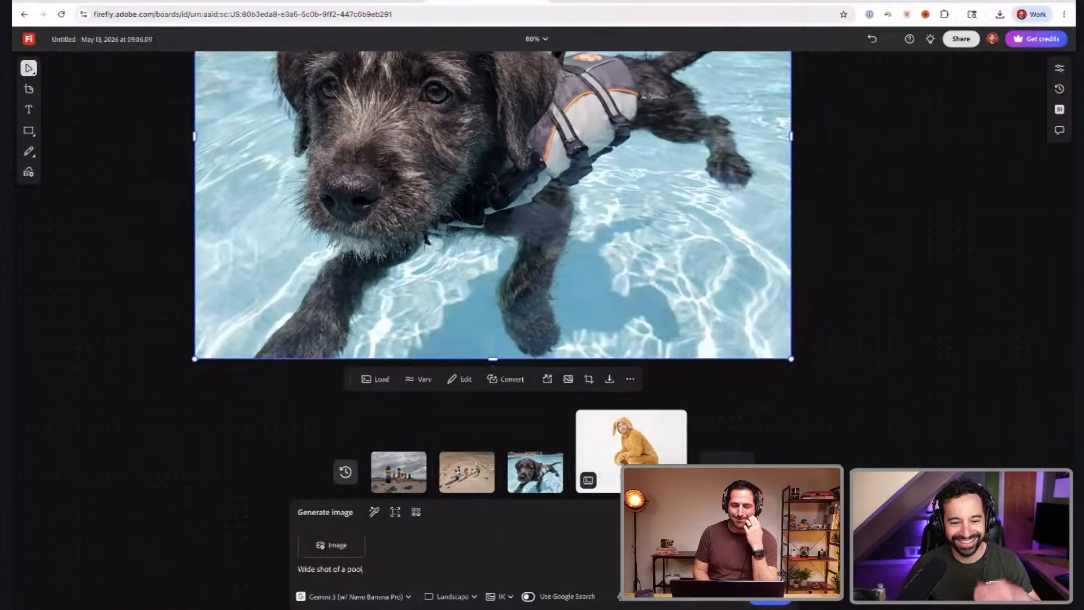
- Place the generated image of the man in a dog costume on the canvas to the right of the puppy image
click(631, 468)
click(796, 199)
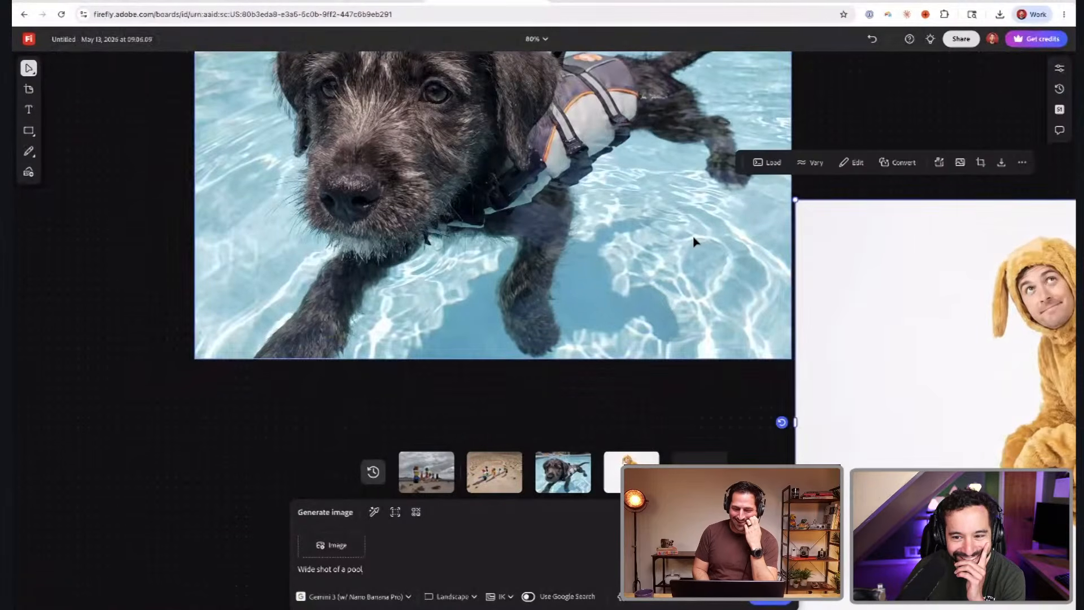
scroll(694, 242, right, 6)
scroll(694, 242, down, 3)
scroll(694, 242, down, 5)
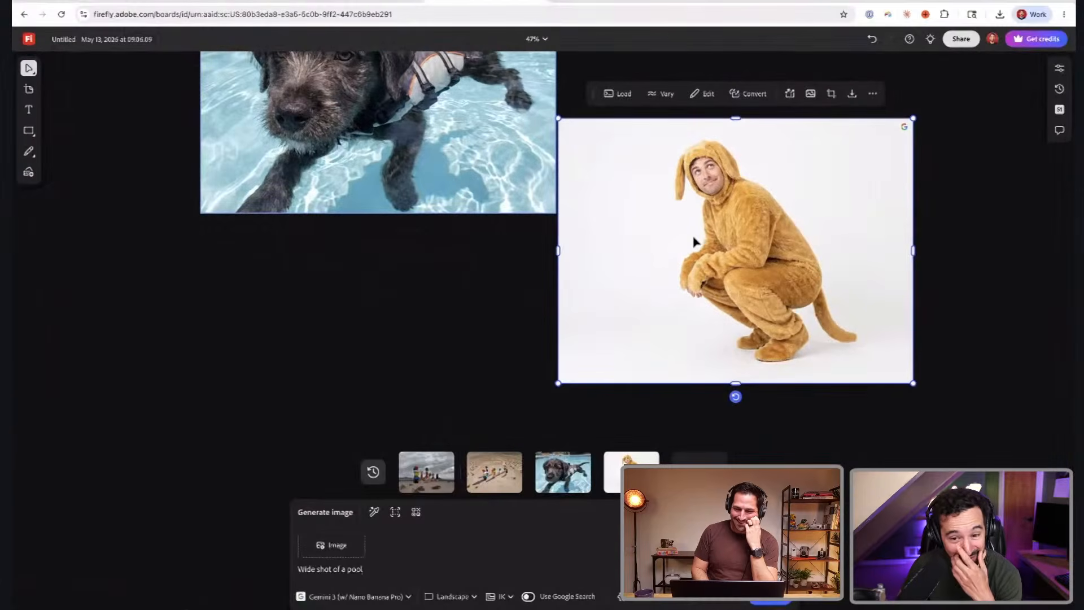
drag(730, 227, 766, 189)
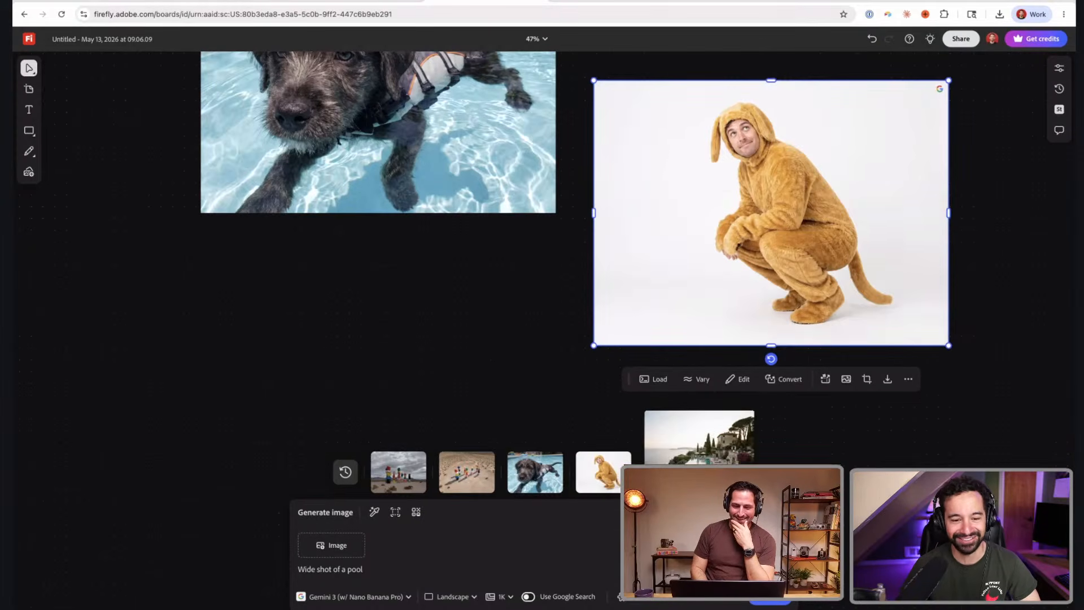
- Place the generated wide pool shot directly below the swimming puppy image and line it up
drag(685, 452, 180, 255)
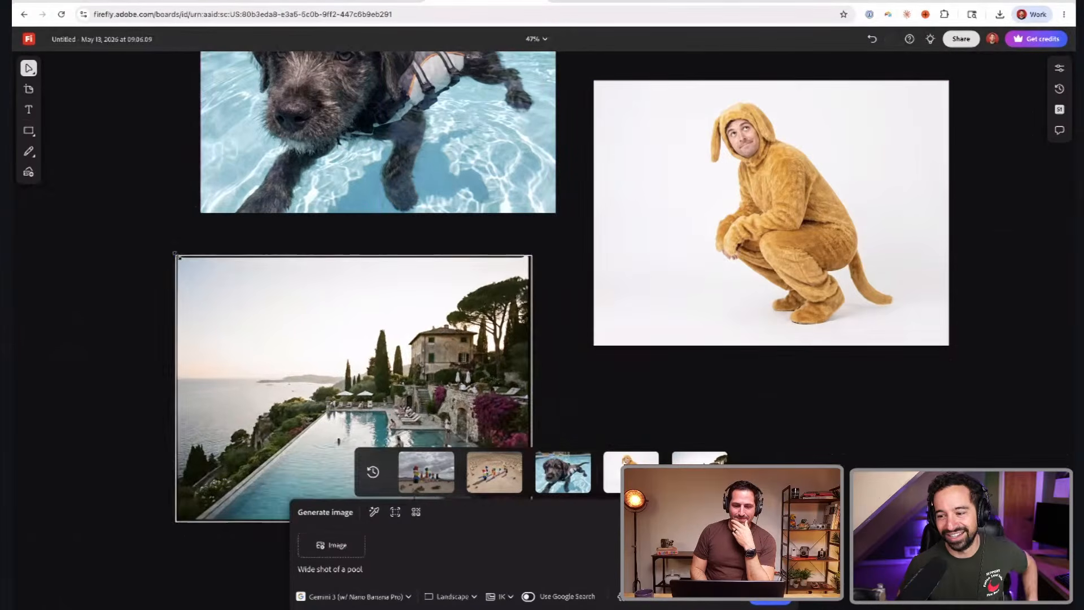
scroll(179, 255, down, 3)
scroll(201, 254, left, 3)
scroll(201, 254, up, 1)
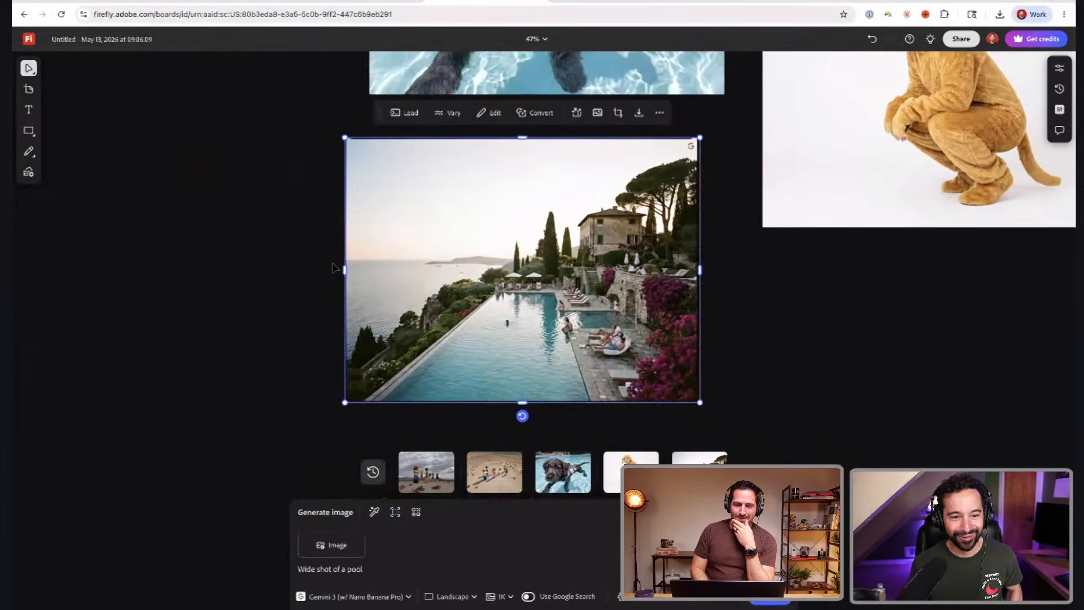
scroll(335, 268, down, 1)
drag(408, 211, 432, 208)
scroll(531, 277, down, 2)
scroll(530, 277, right, 1)
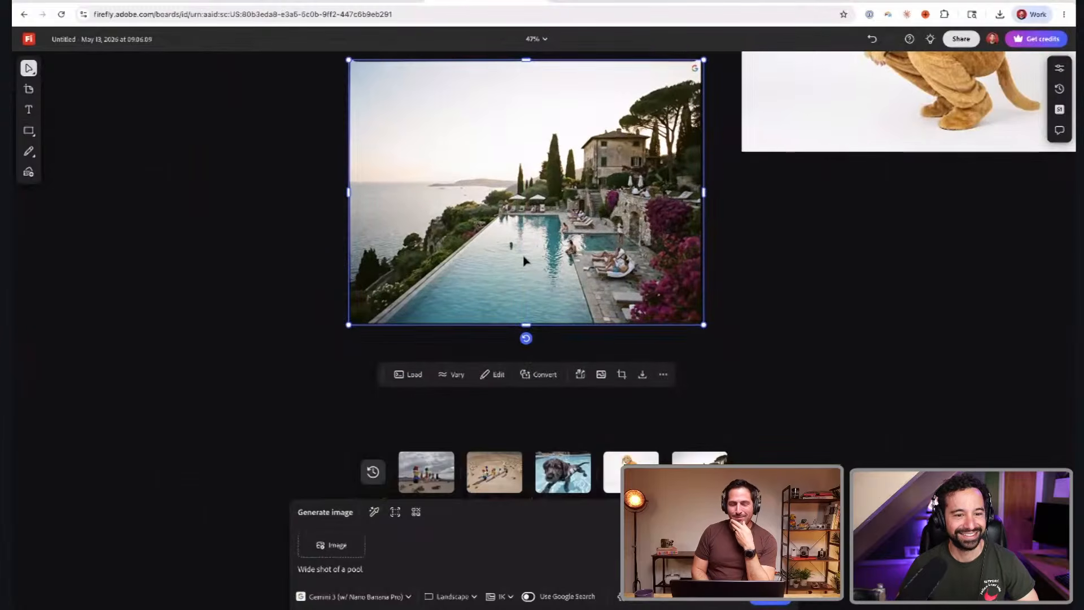
scroll(524, 260, up, 1)
scroll(524, 260, right, 1)
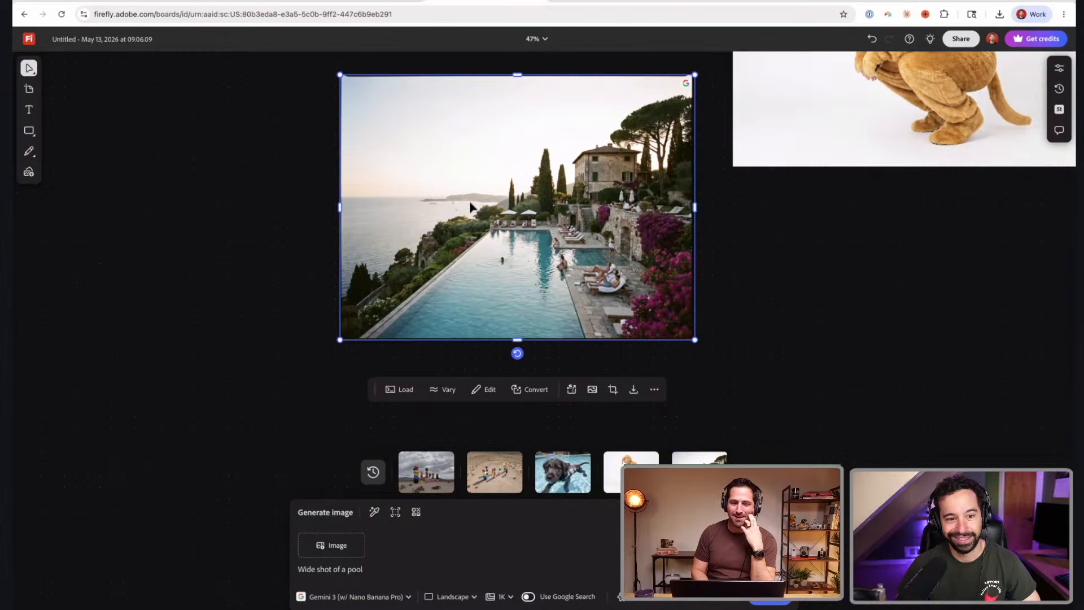
- Move the dog-costume image up so it sits beside the swimming puppy image
scroll(475, 207, down, 3)
scroll(474, 208, up, 3)
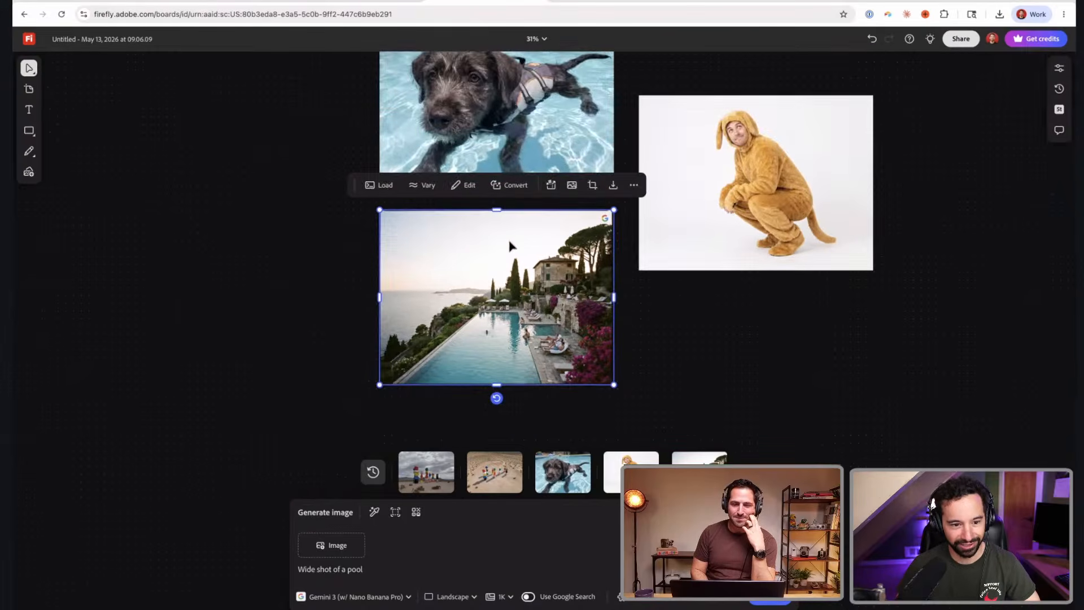
click(731, 328)
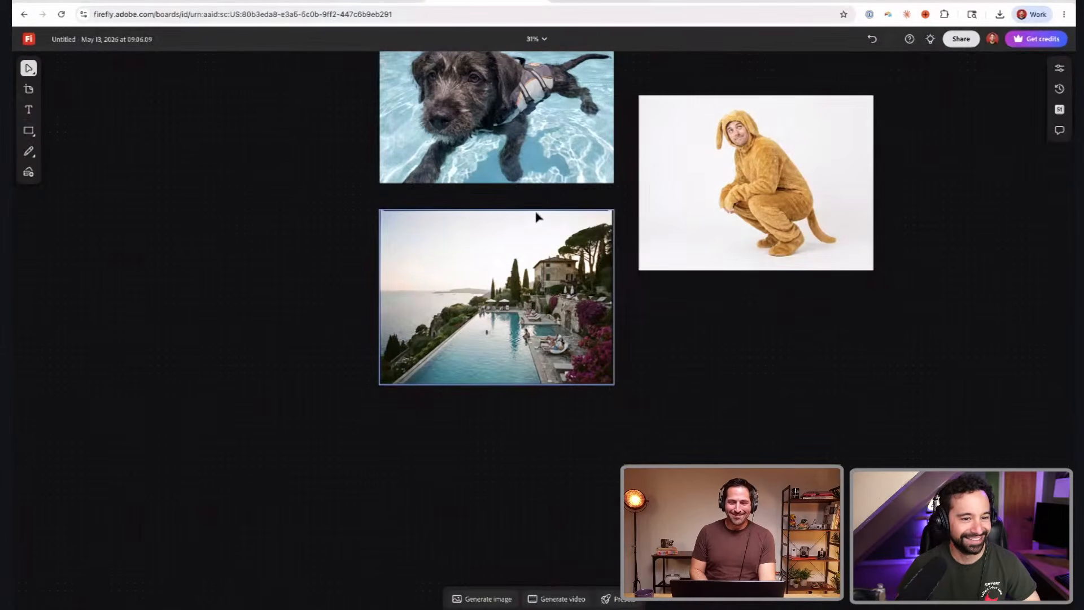
scroll(536, 205, up, 3)
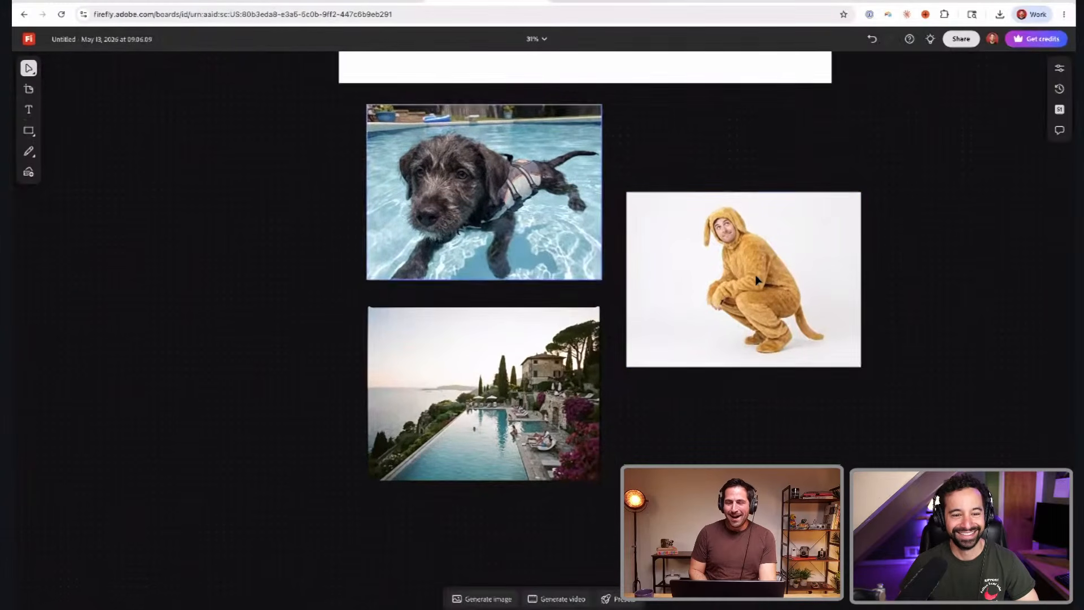
click(753, 207)
drag(753, 206, 752, 138)
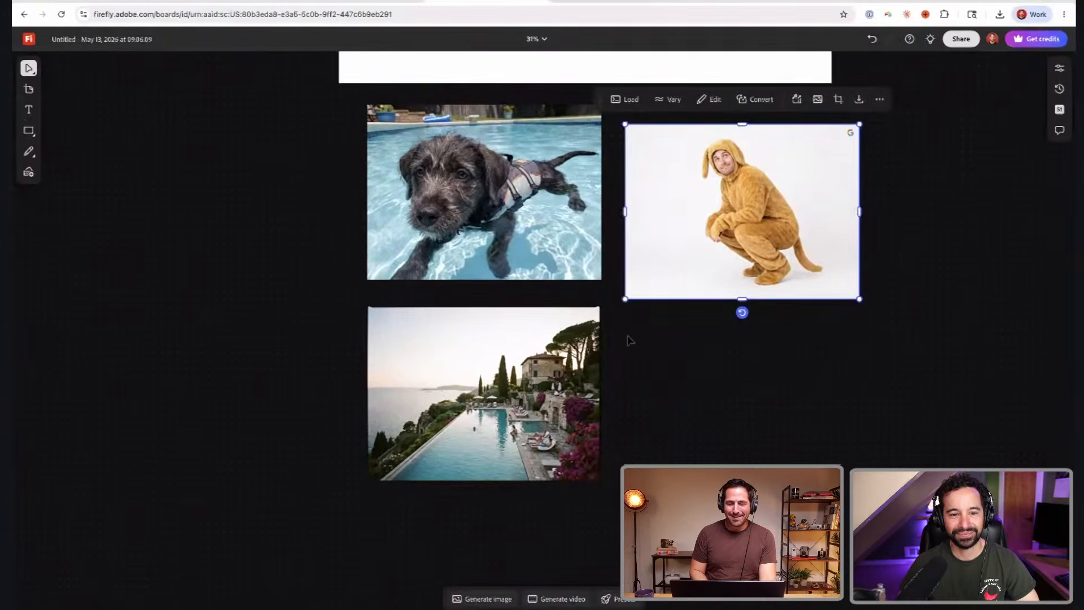
- Browse the models available for image generation with the swimming puppy image selected
click(485, 203)
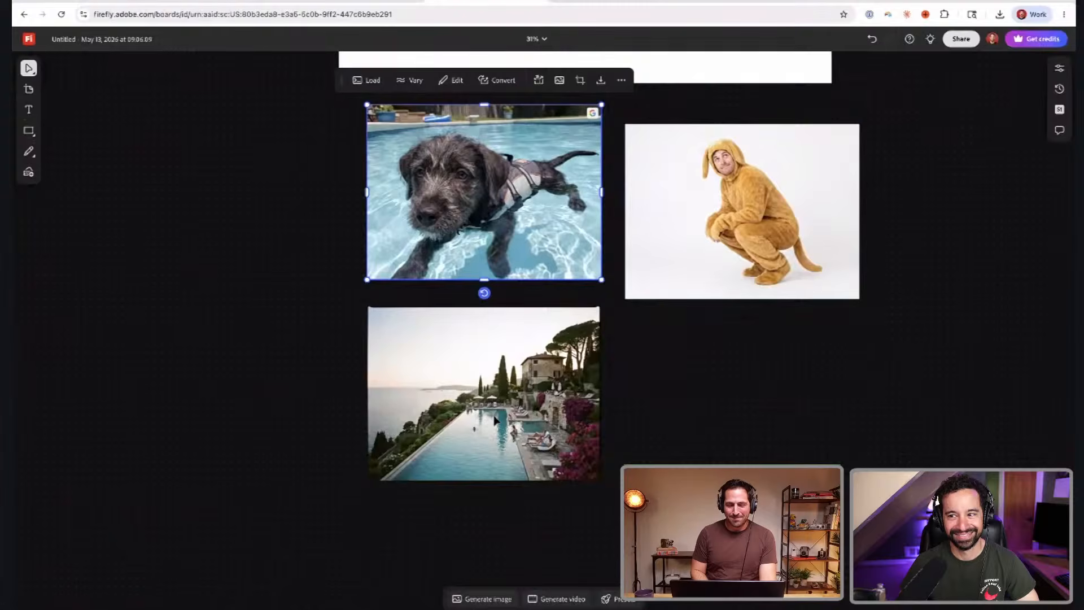
click(470, 599)
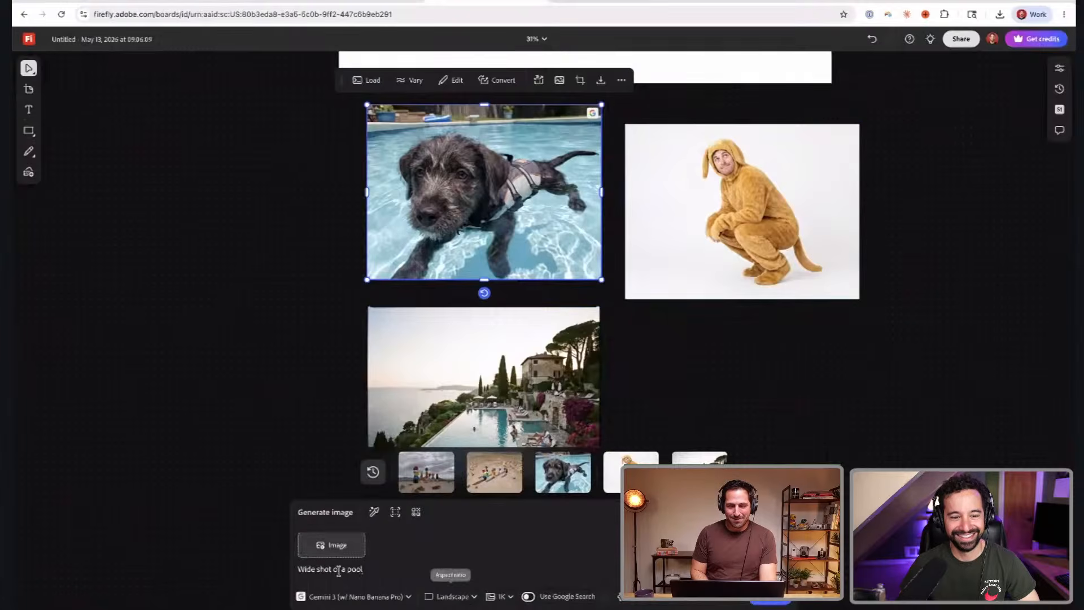
click(333, 598)
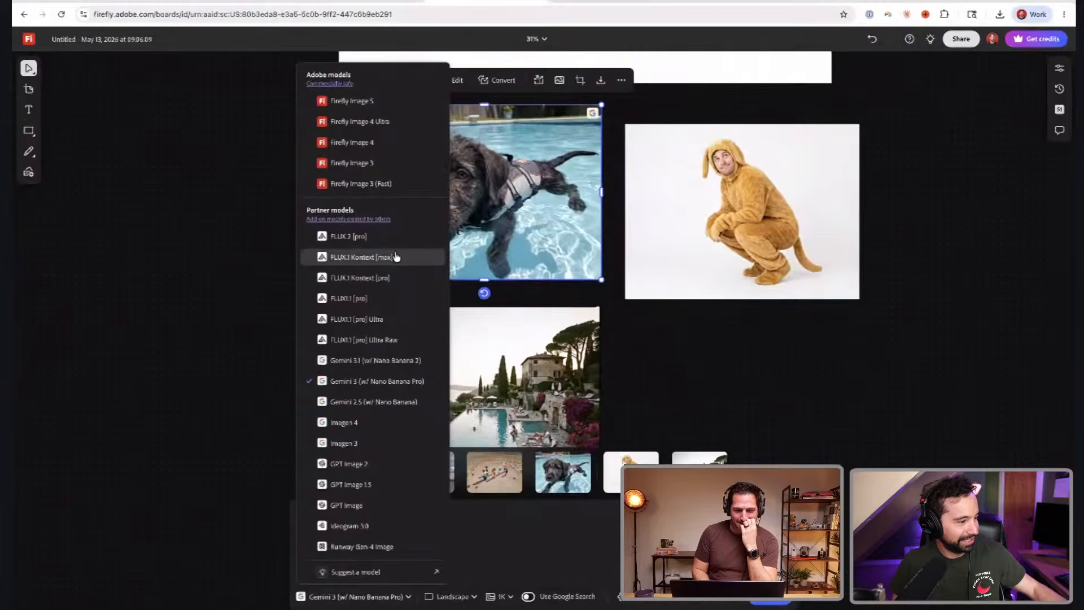
click(723, 377)
click(694, 355)
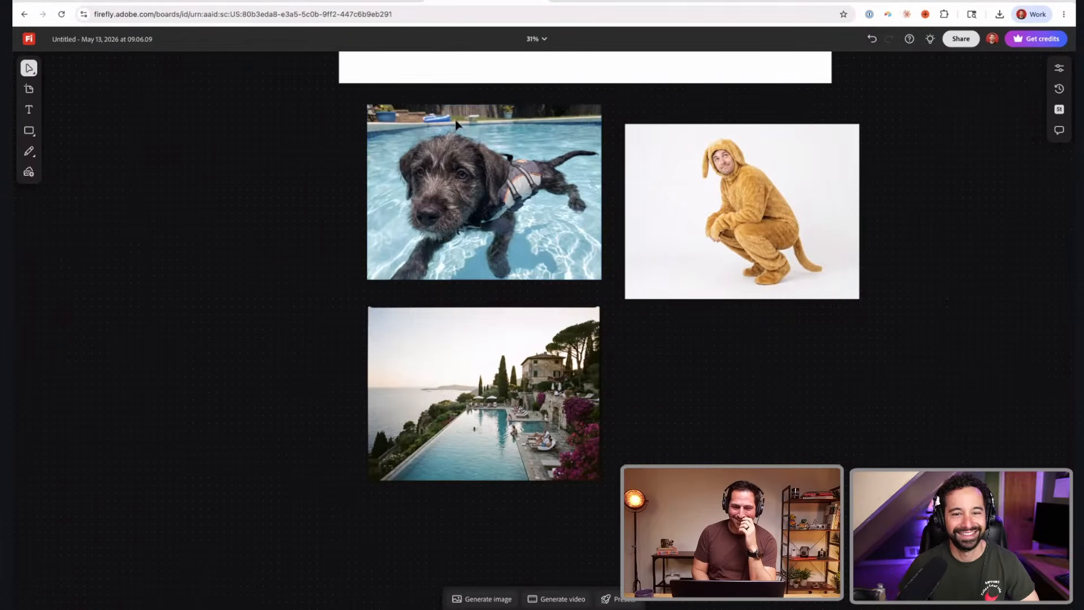
- Examine the details of the swimming puppy image up close
scroll(457, 122, up, 8)
scroll(443, 252, down, 1)
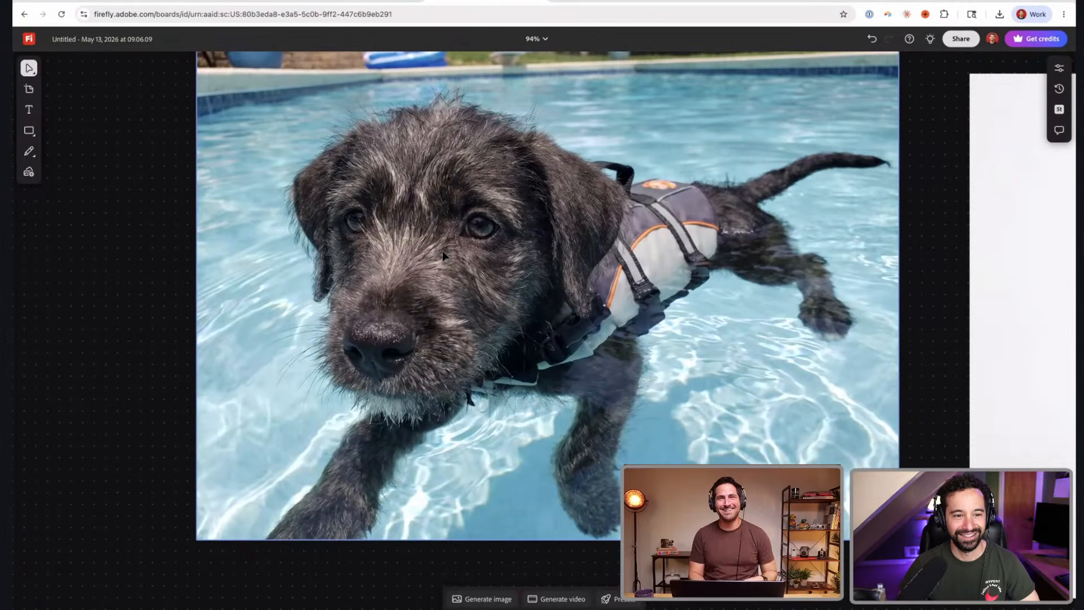
scroll(447, 255, down, 5)
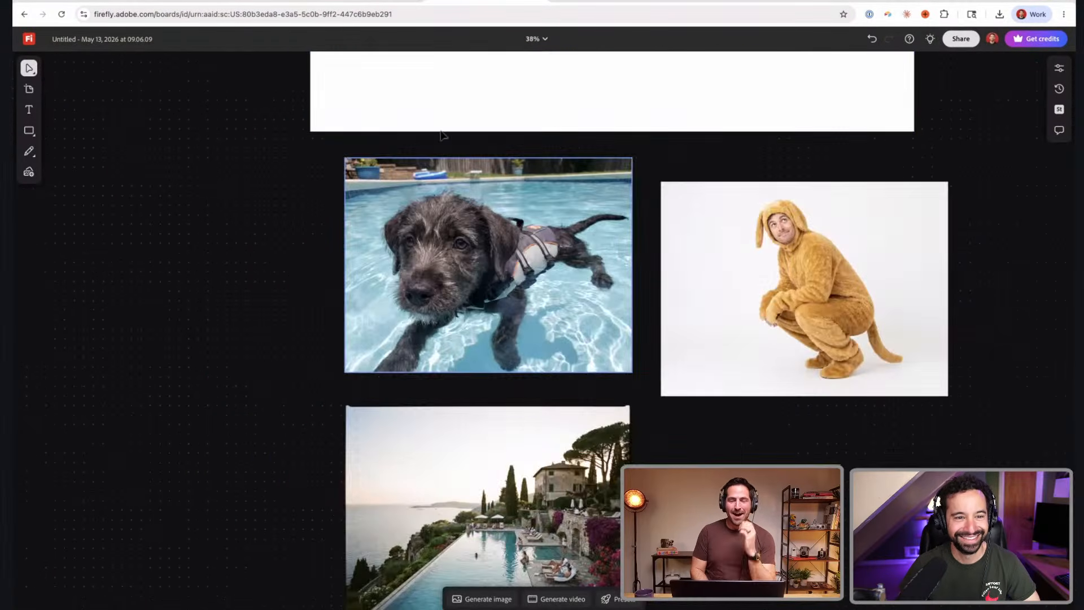
- Switch to the Desert Battle - Previs Board and place the second generated truck shot directly below the first one
click(592, 1)
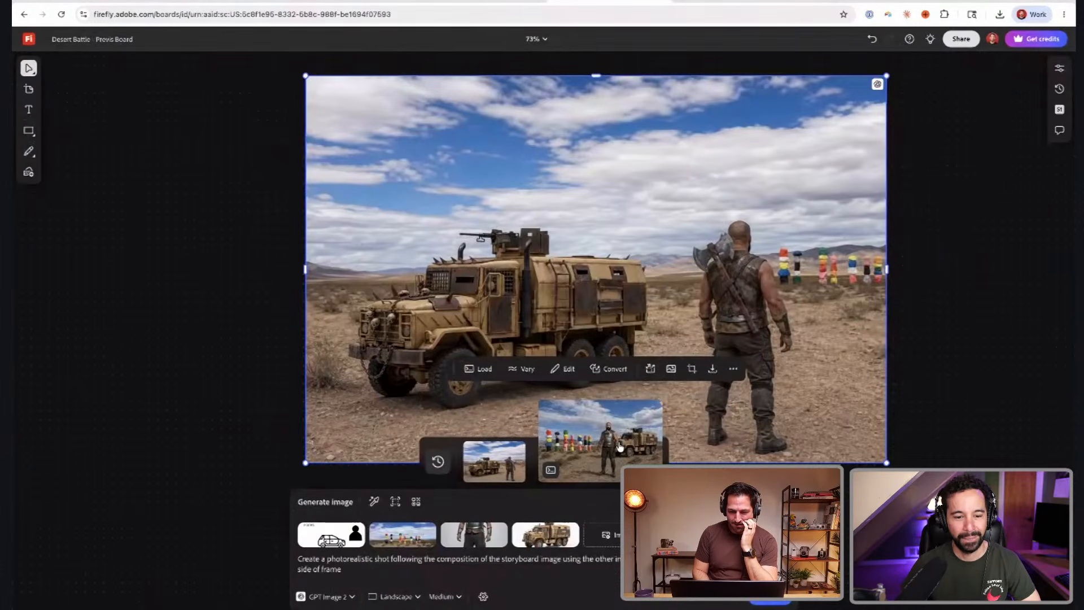
scroll(638, 283, down, 3)
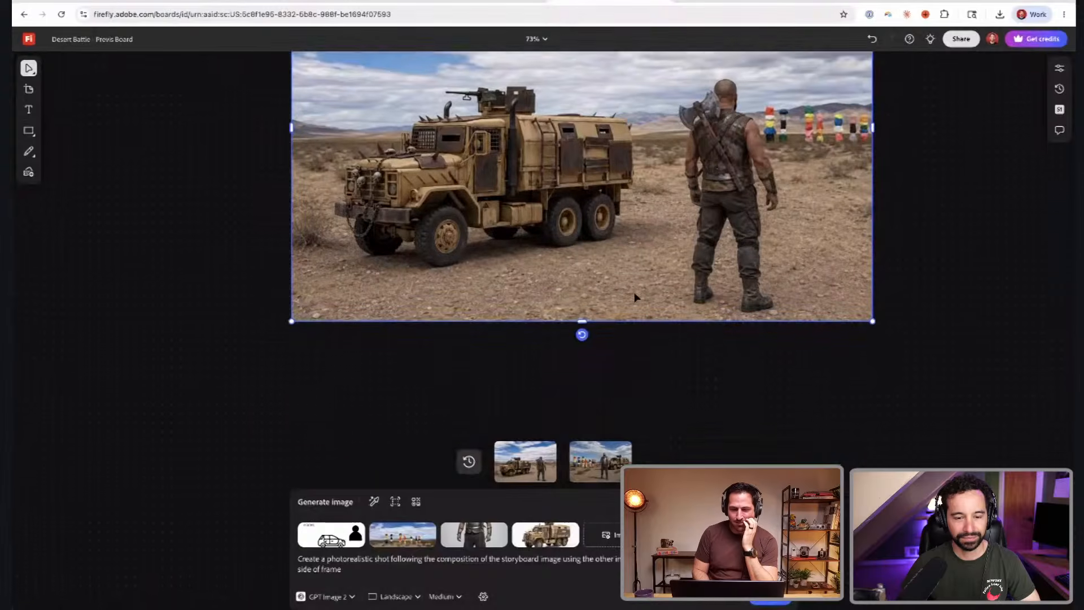
click(474, 350)
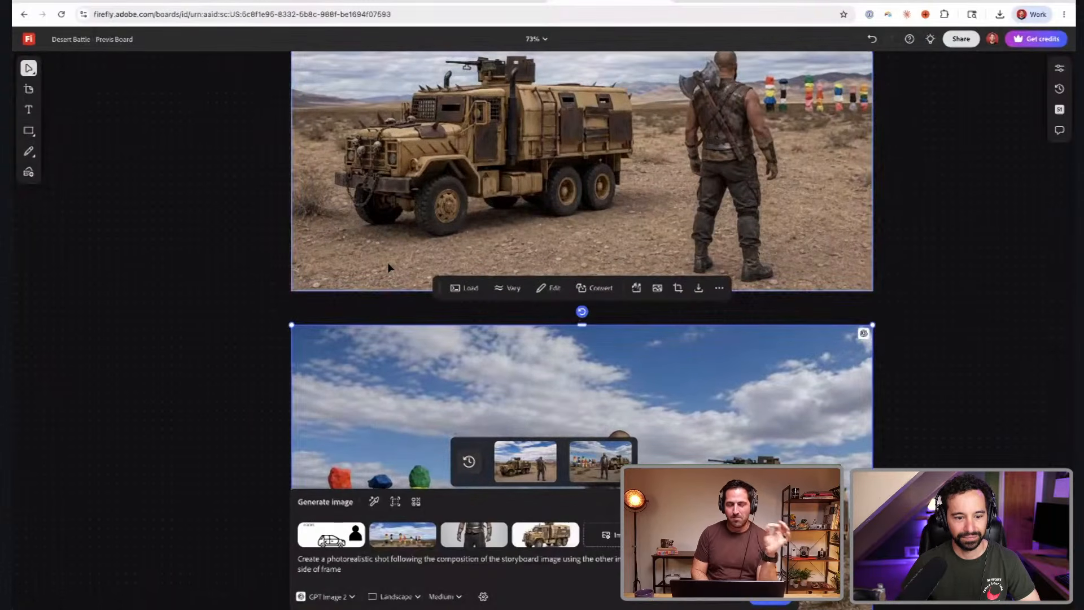
scroll(428, 273, down, 5)
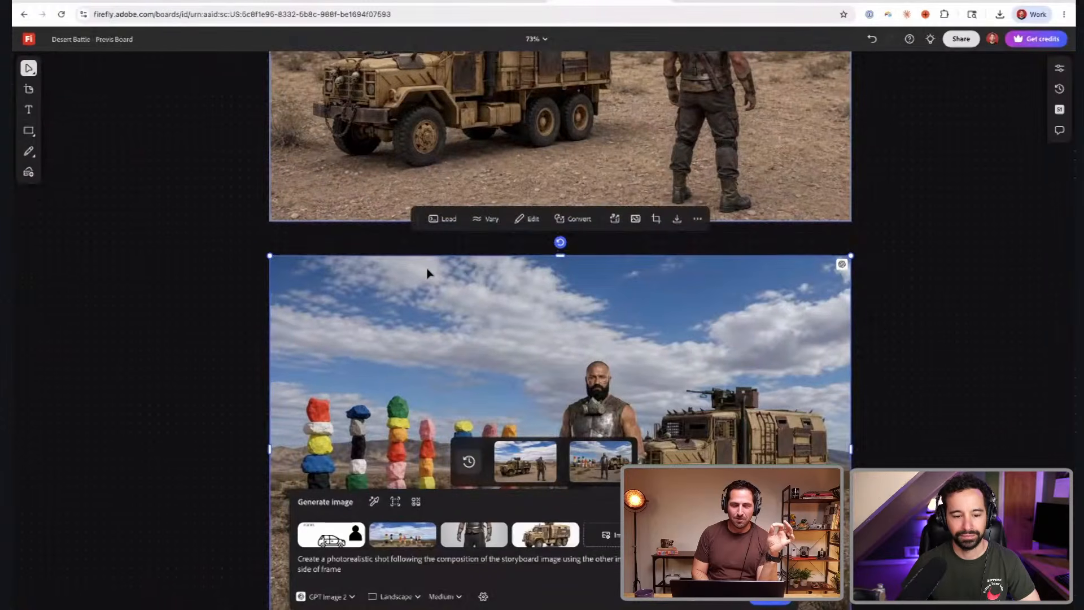
- Compare the generated truck shots with the rough person, rocks and car sketch in the StoryBoard frame
scroll(427, 274, up, 3)
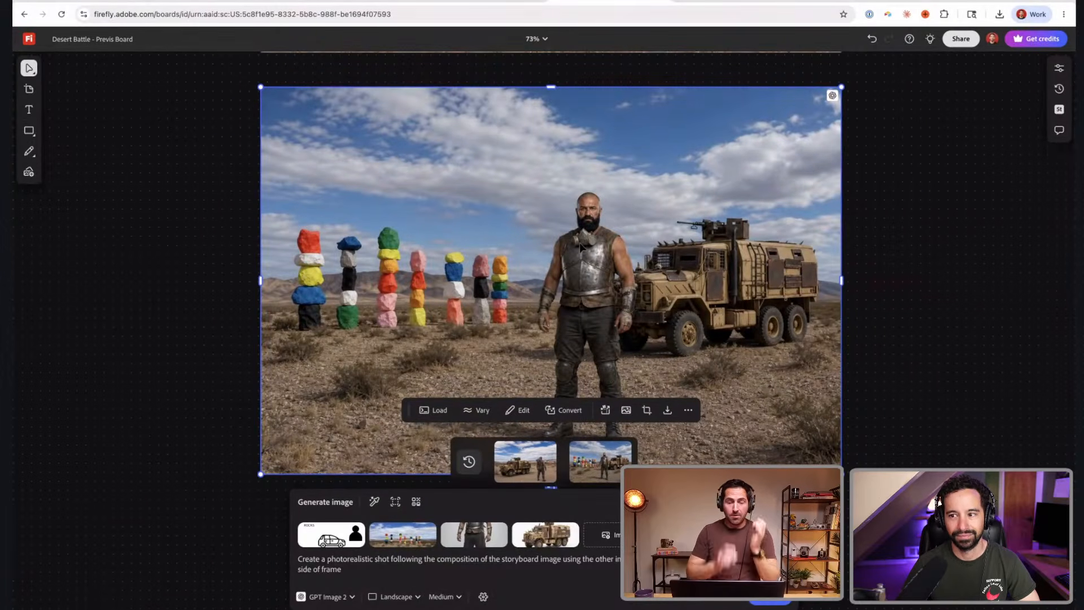
scroll(581, 244, up, 3)
scroll(581, 245, down, 3)
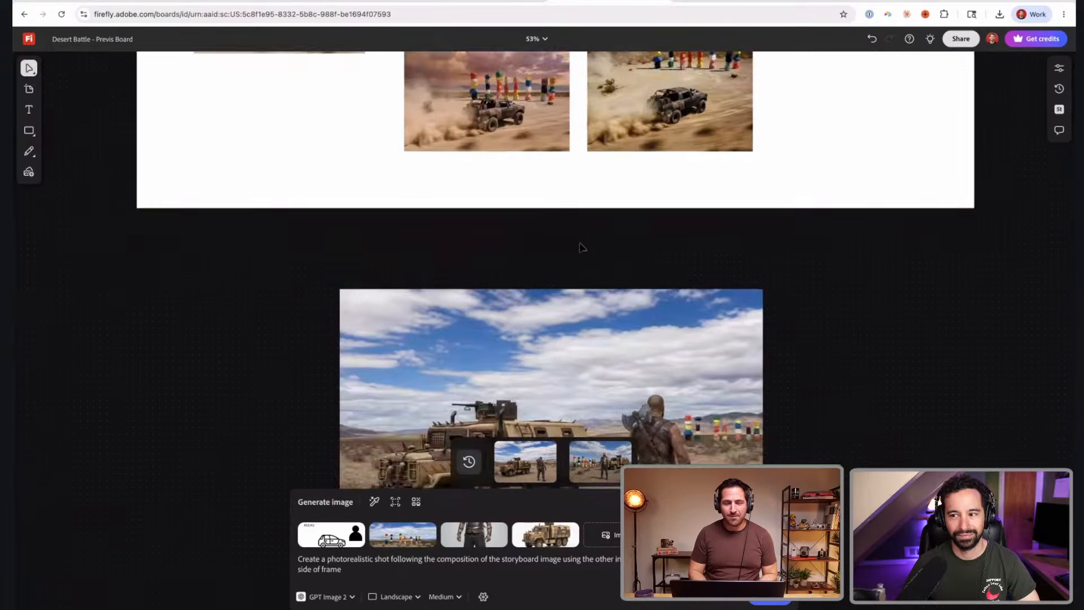
scroll(580, 246, up, 10)
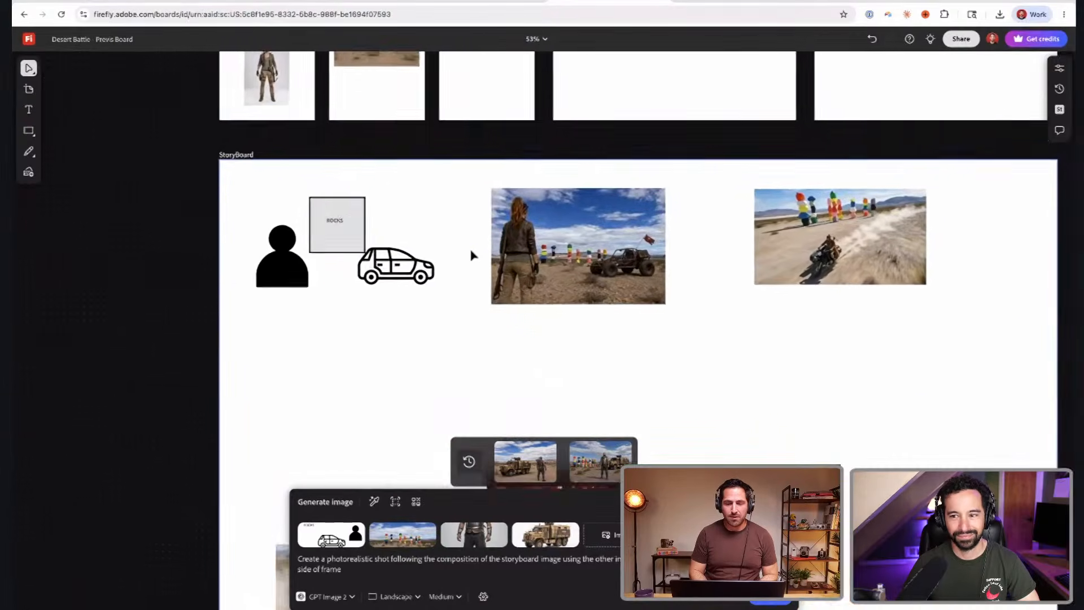
scroll(402, 249, up, 5)
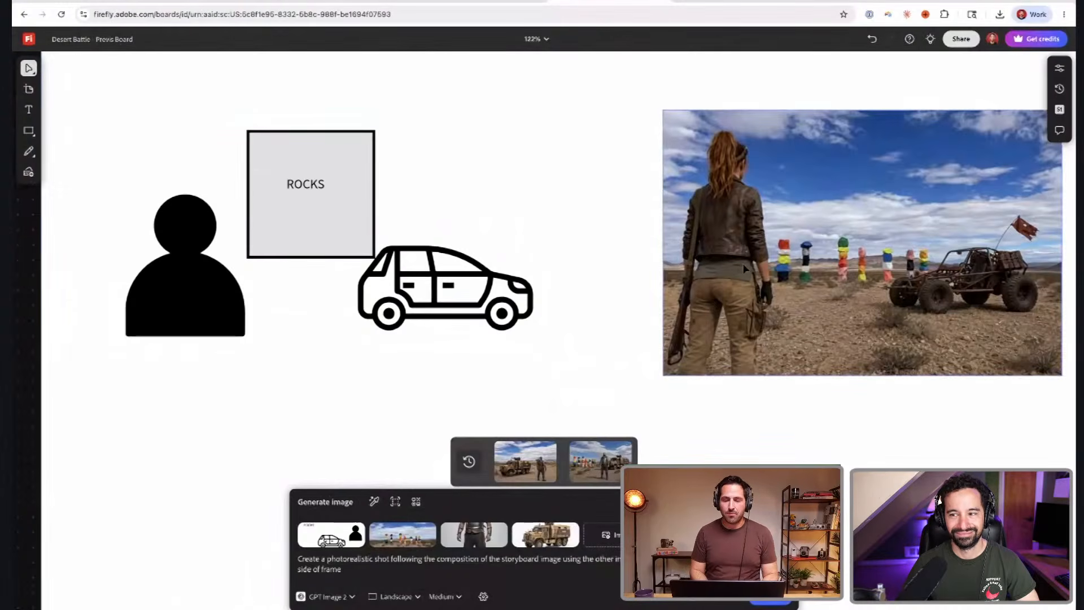
click(399, 323)
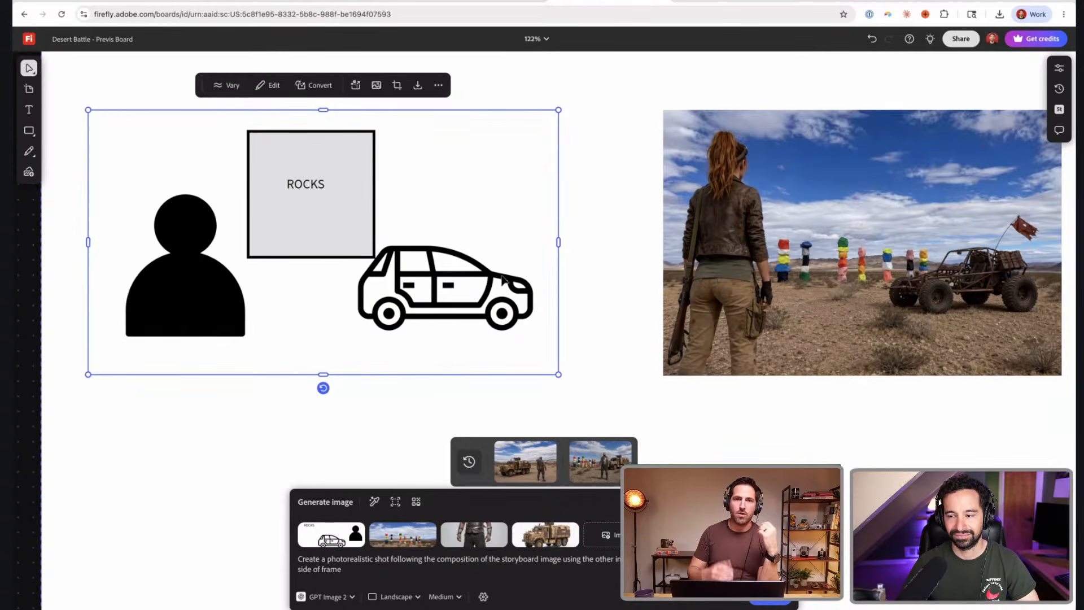
- Check the content credentials of the woman-and-buggy image in the StoryBoard frame to see its source model
scroll(727, 248, down, 2)
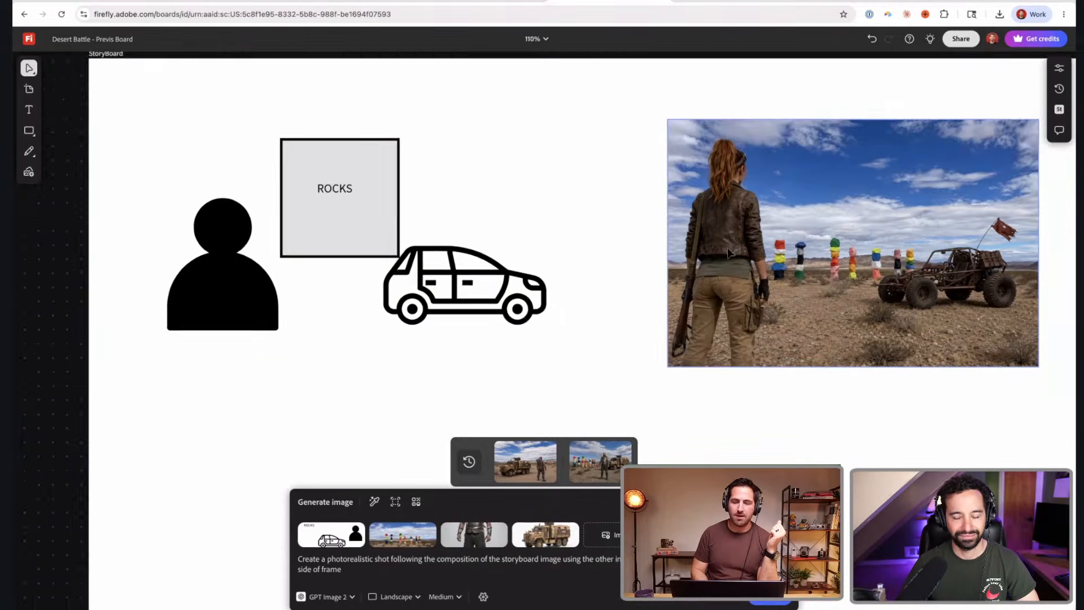
scroll(727, 247, down, 5)
scroll(727, 247, right, 3)
click(635, 213)
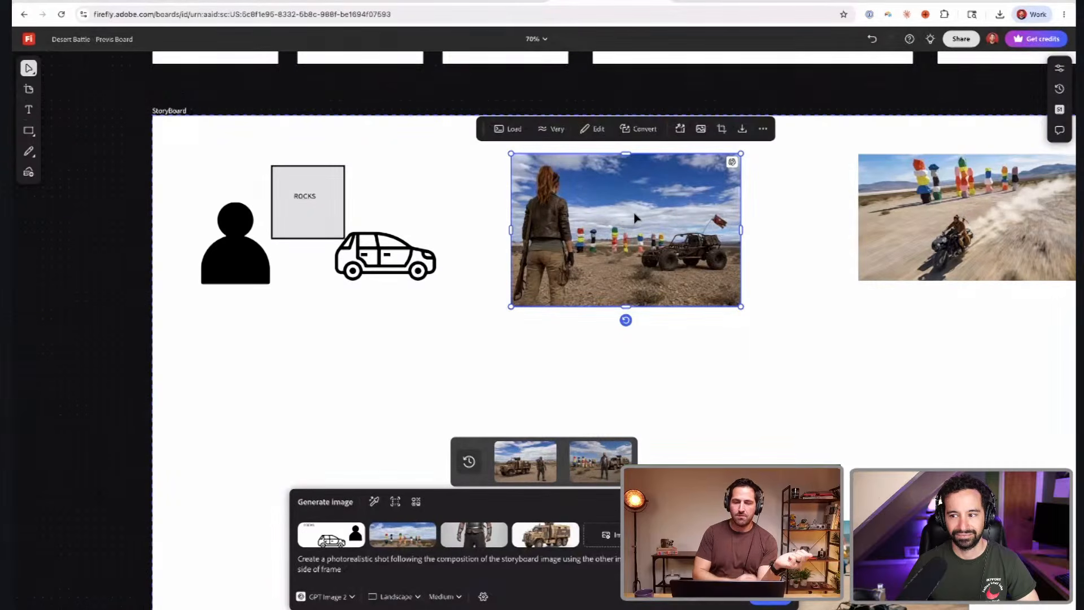
click(732, 163)
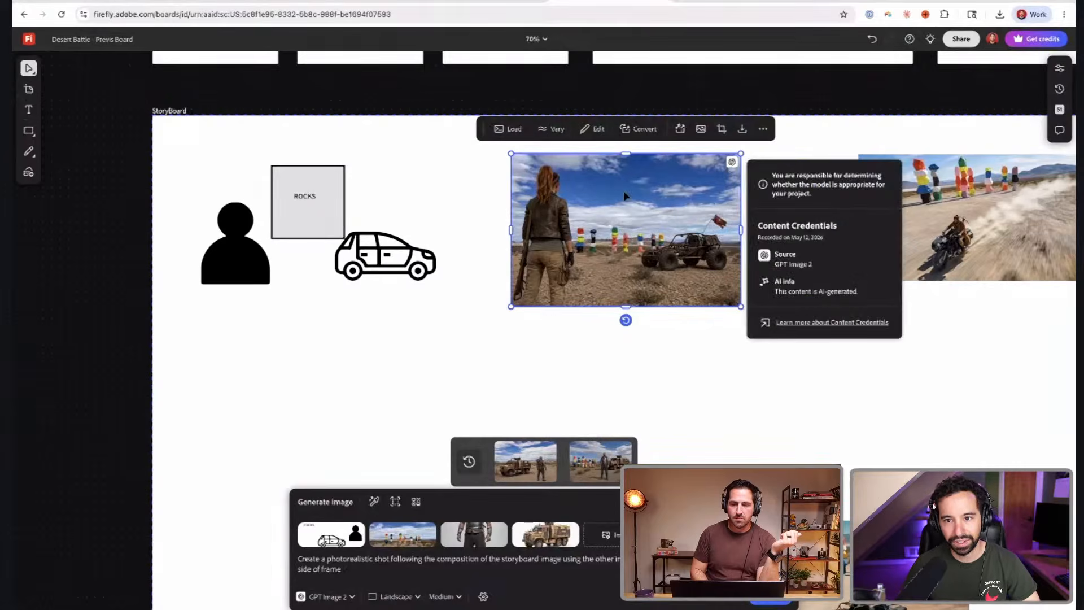
mouse_move(732, 163)
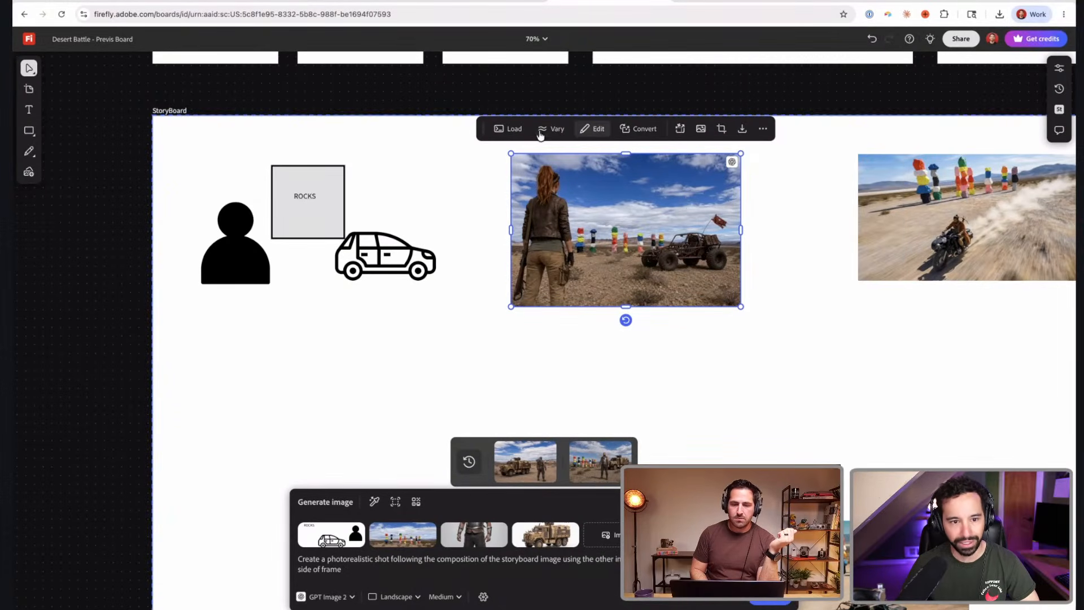
- Generate an image using the truck shot's references and the woman-and-buggy image's prompt "Create a new frame based on the rough storyboard shot"
click(505, 133)
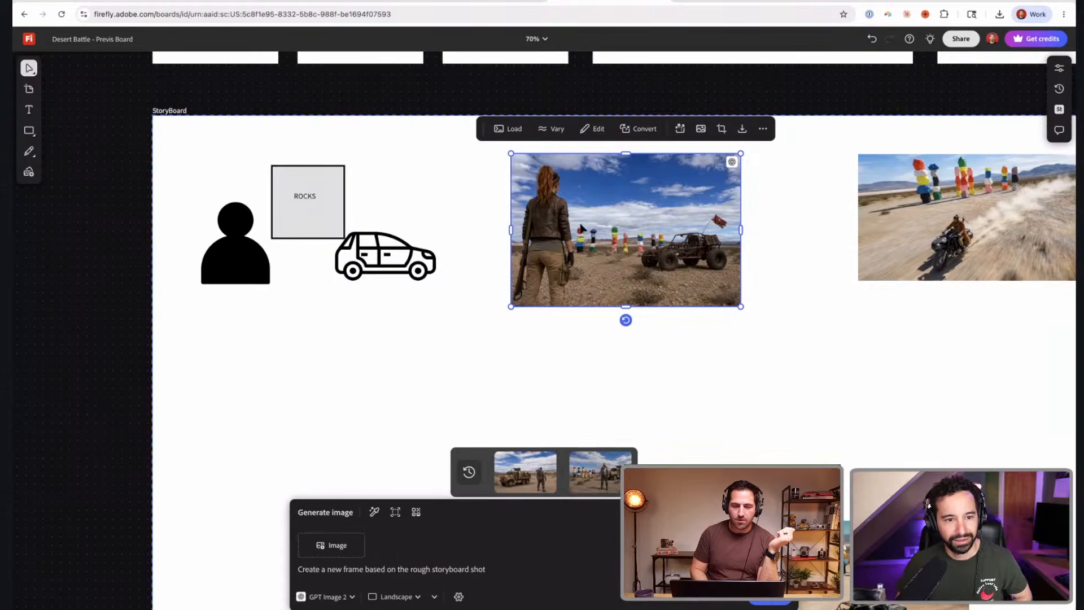
triple_click(392, 566)
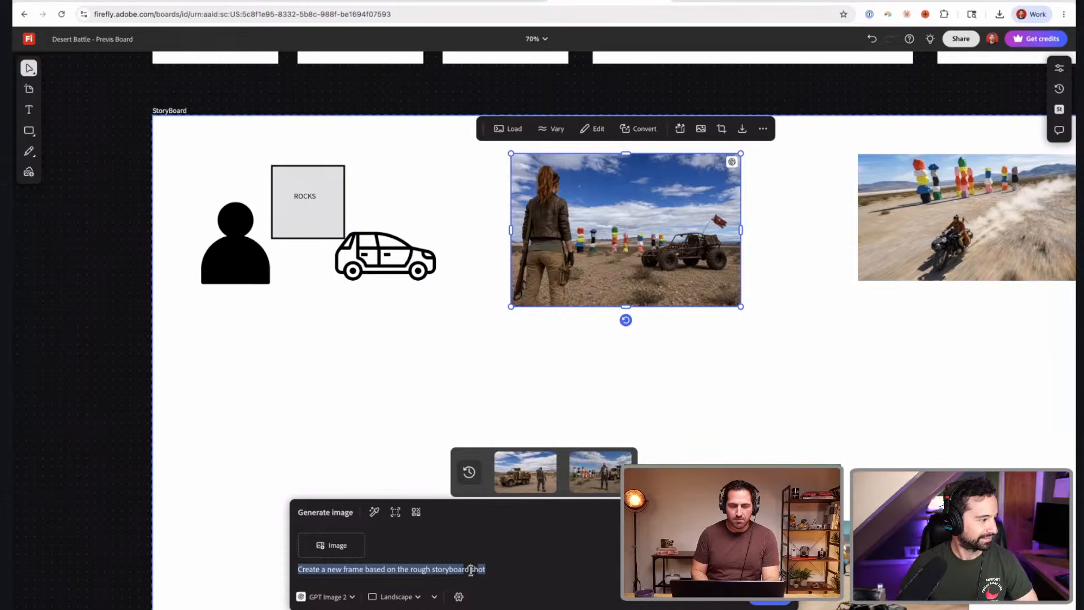
click(318, 544)
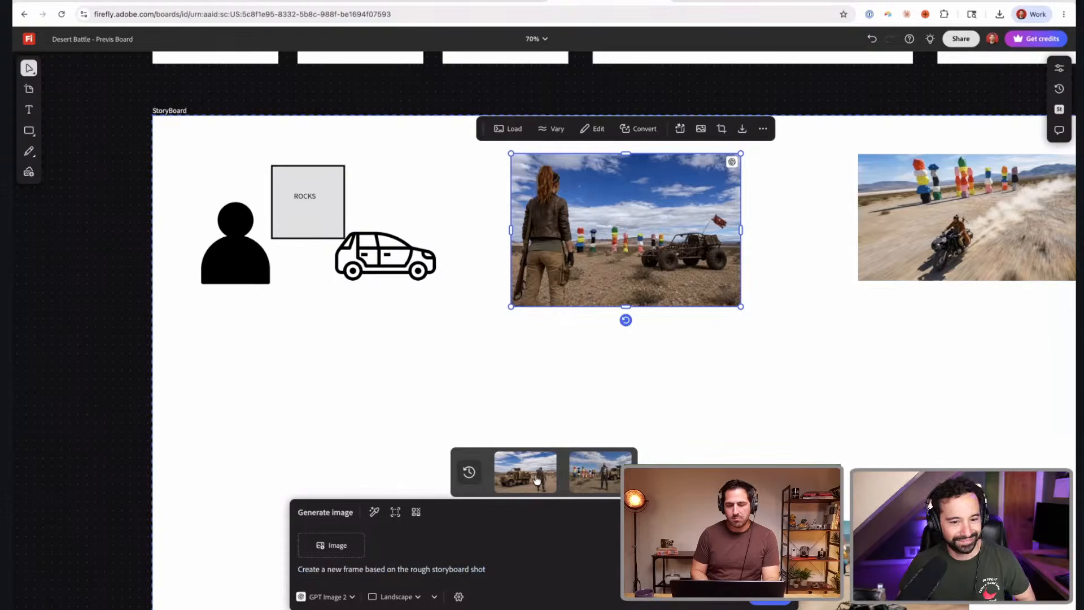
mouse_move(615, 480)
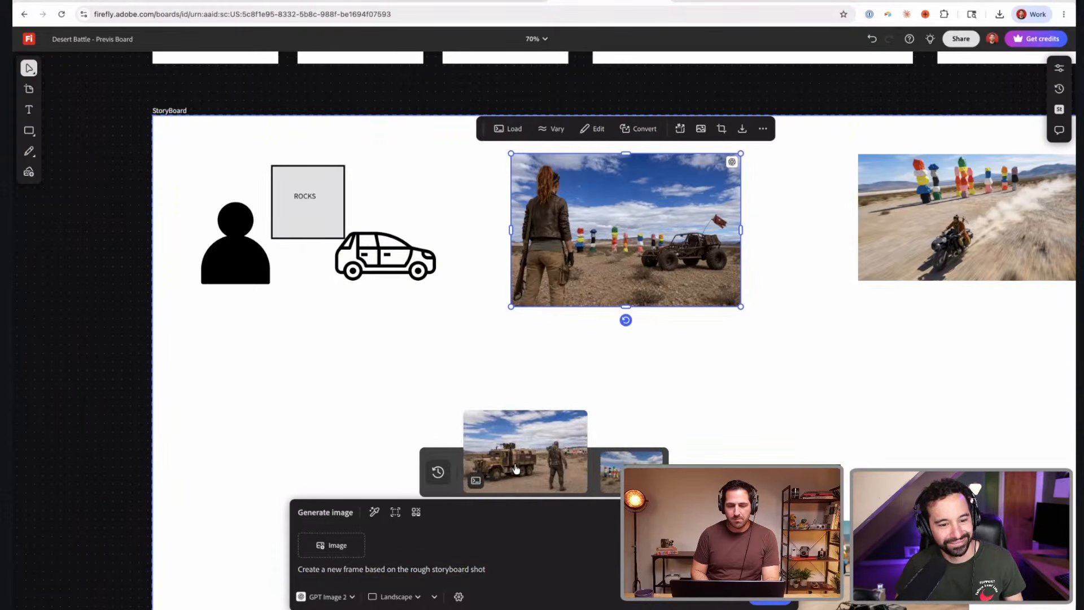
click(476, 482)
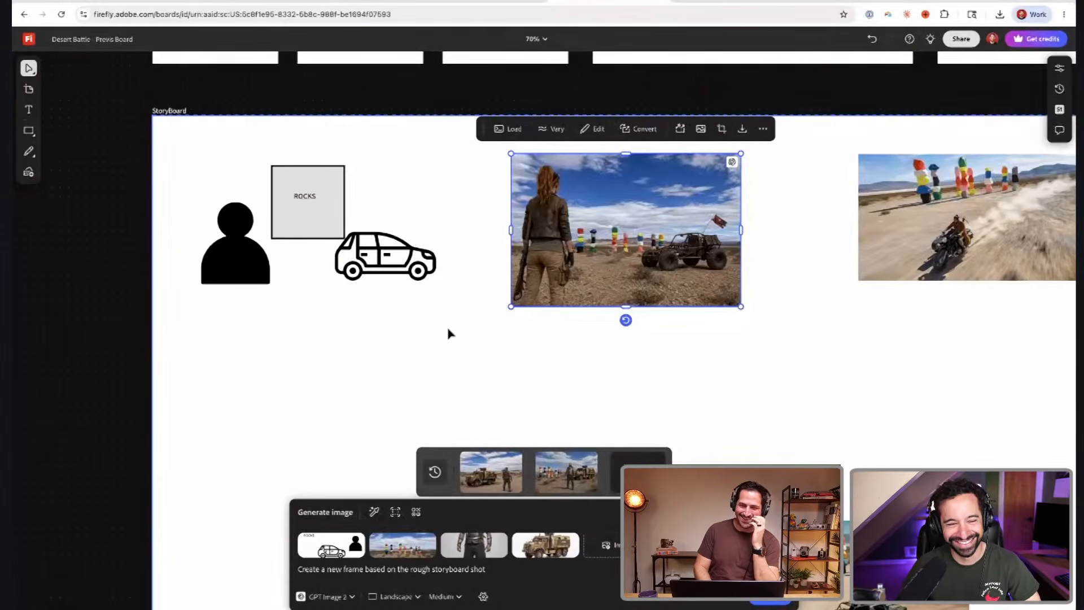
- Select both generated truck shots below the StoryBoard frame and move them together to the right of the frame
scroll(447, 330, down, 3)
scroll(446, 276, down, 8)
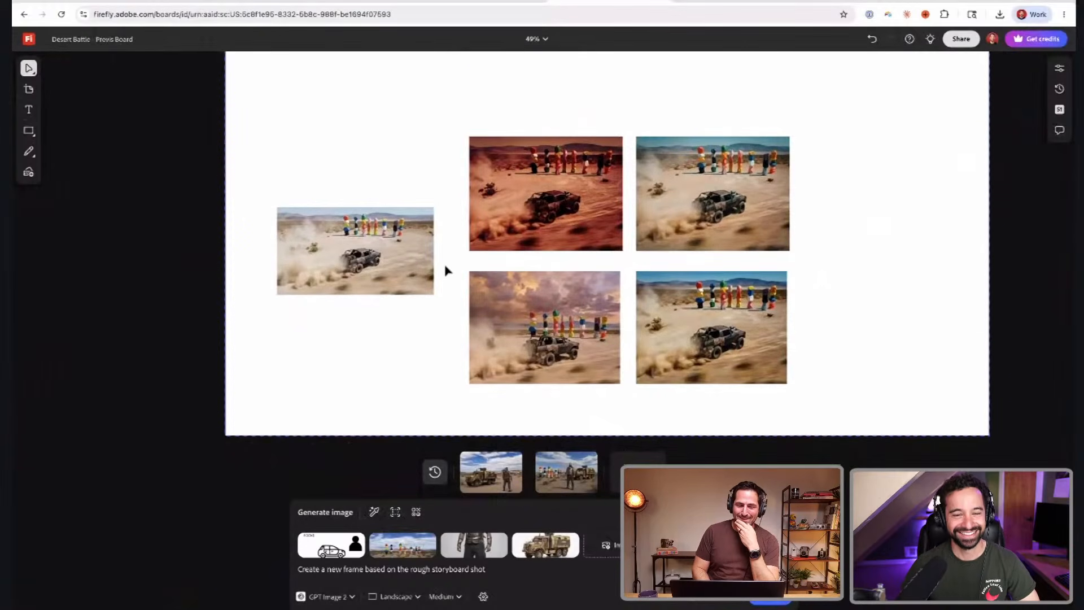
scroll(445, 268, down, 5)
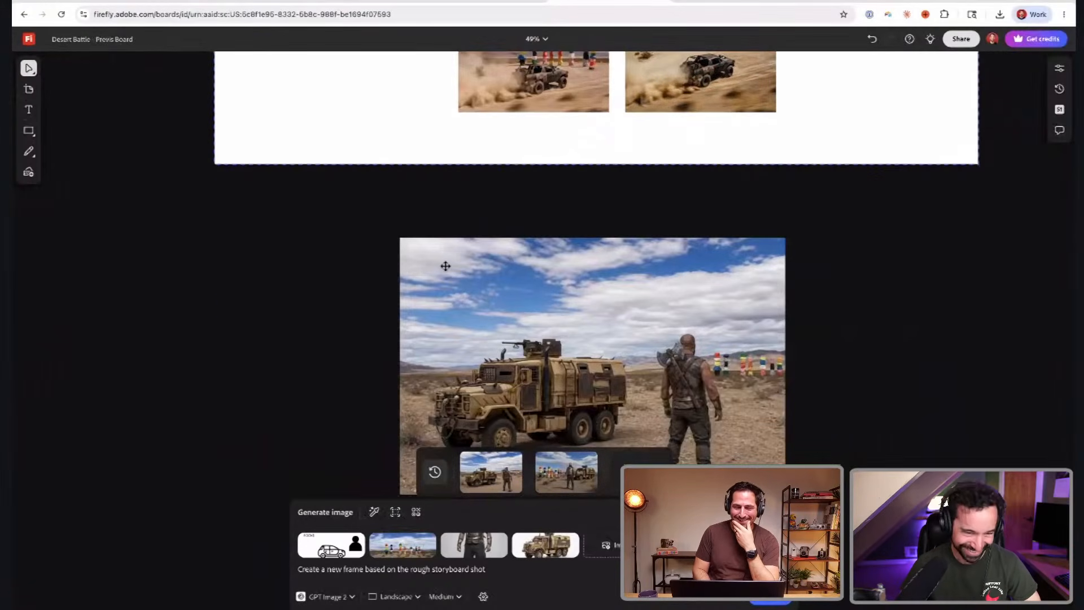
scroll(445, 266, down, 3)
scroll(446, 266, down, 2)
drag(317, 254, 504, 414)
scroll(504, 415, right, 2)
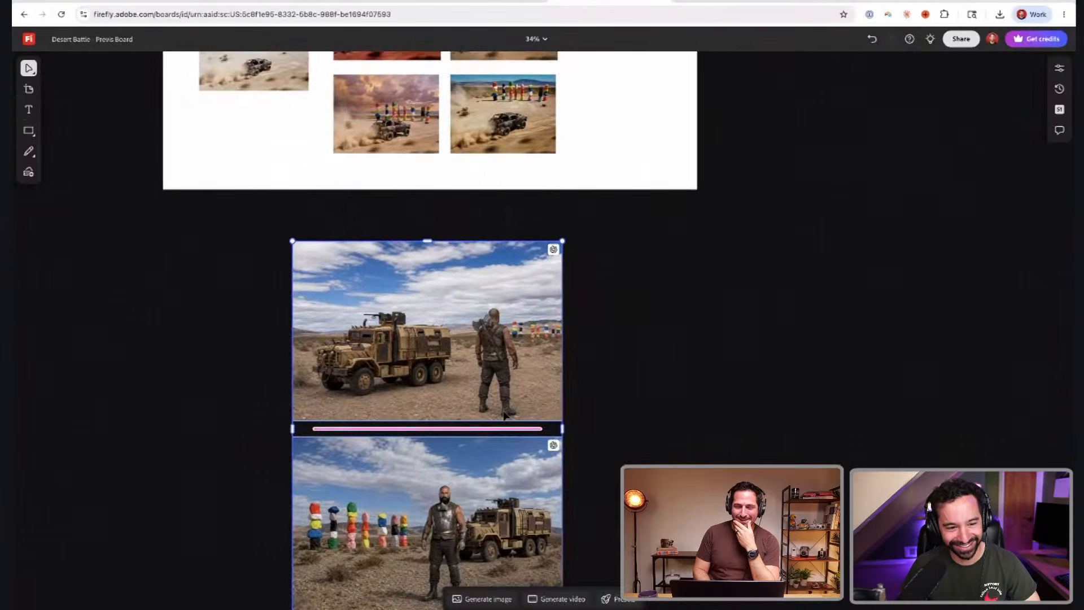
scroll(503, 416, right, 2)
scroll(503, 417, up, 1)
drag(306, 406, 787, 202)
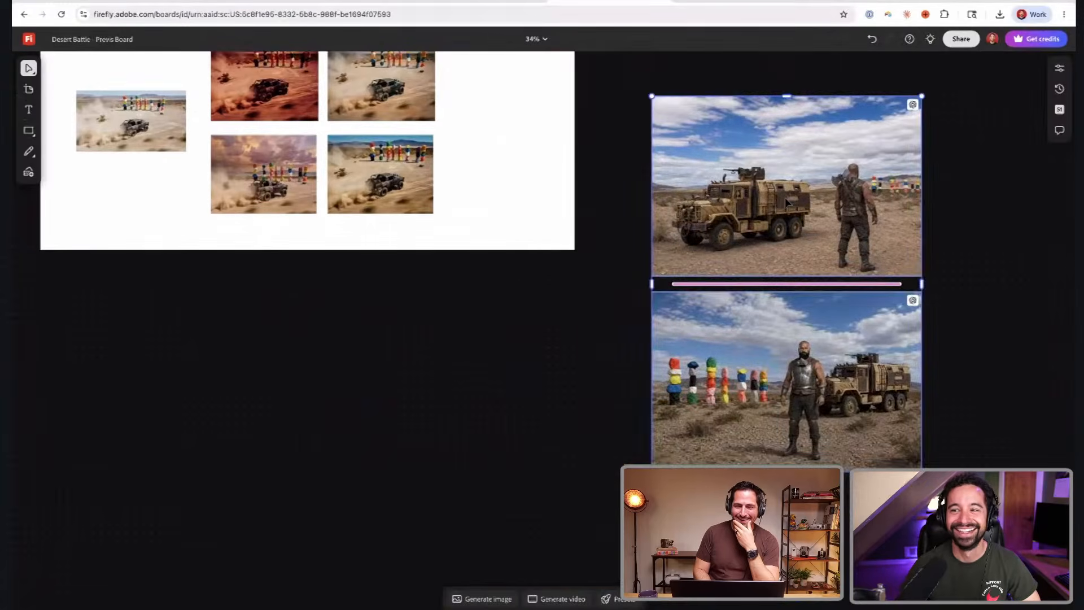
scroll(764, 271, up, 4)
drag(758, 370, 732, 124)
scroll(371, 368, left, 2)
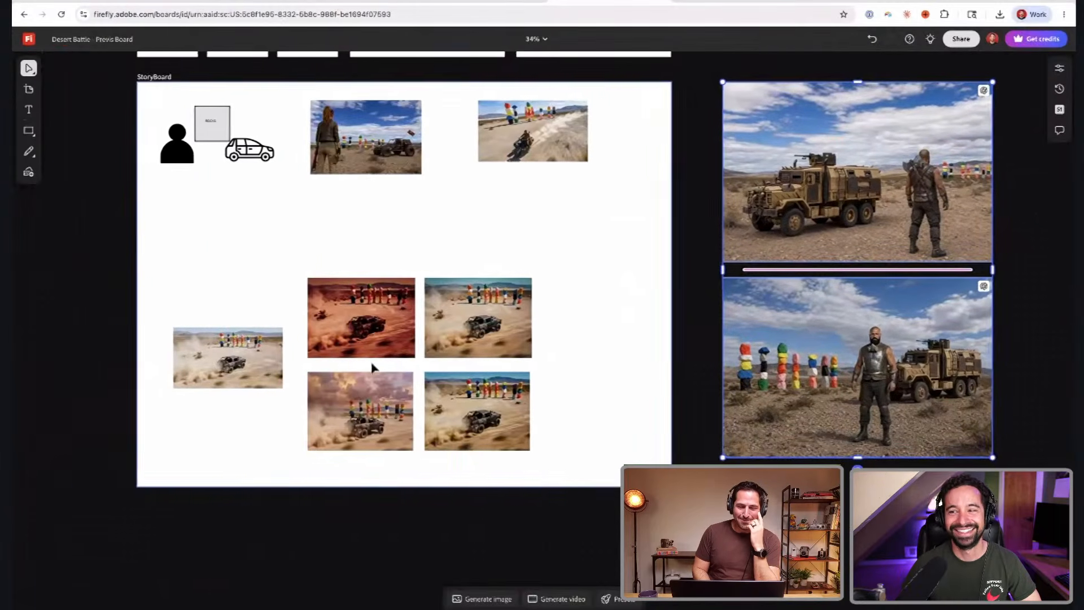
- Examine the four color variations of the desert chase shot and select the original image beside them
scroll(371, 368, up, 5)
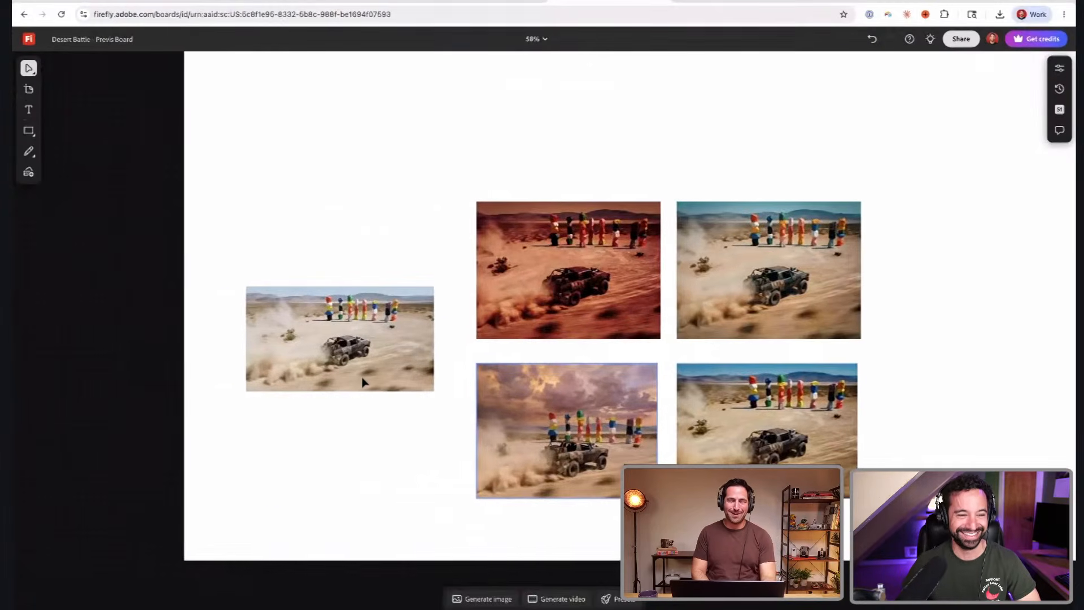
scroll(363, 383, left, 1)
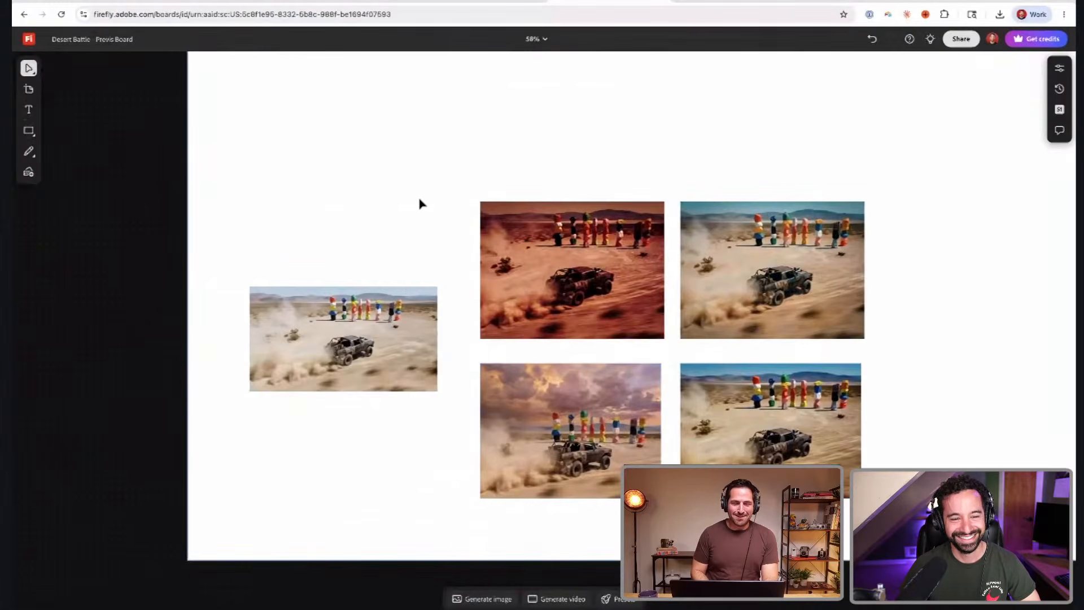
scroll(491, 207, right, 2)
scroll(491, 207, down, 1)
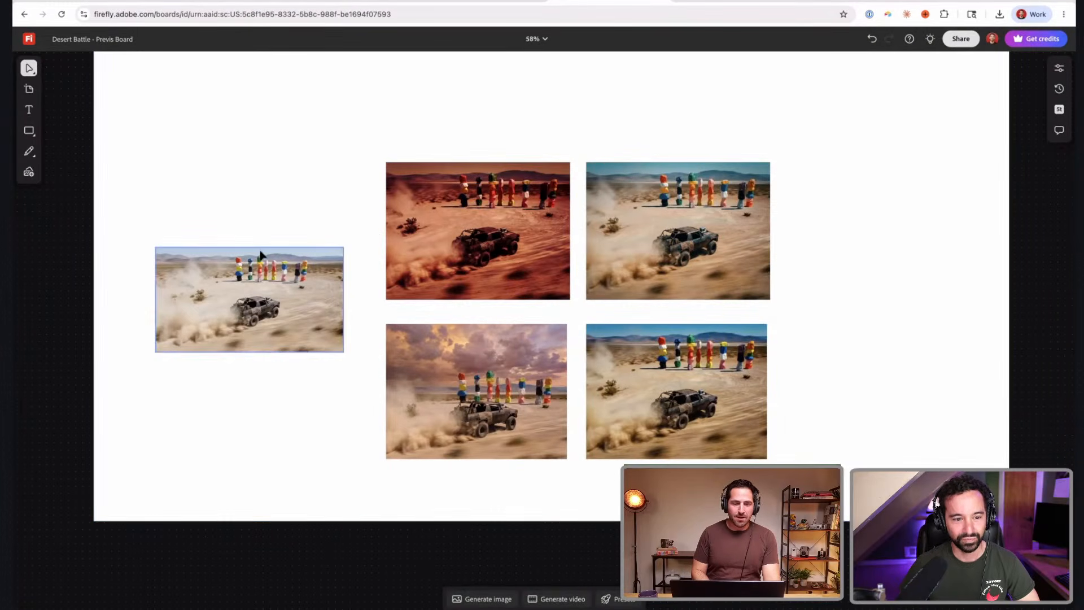
click(260, 290)
scroll(260, 290, up, 3)
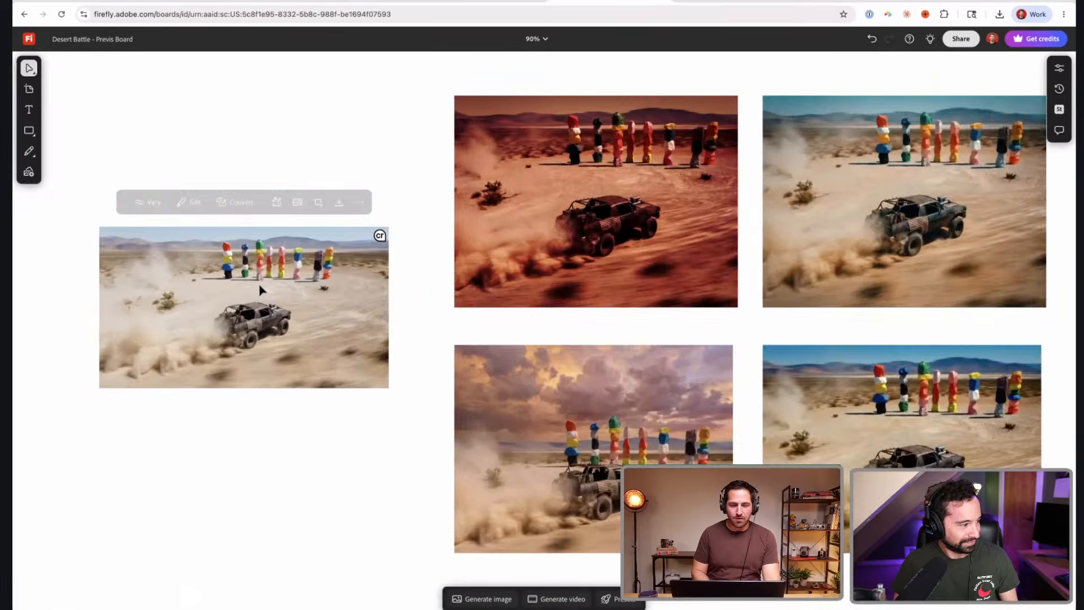
scroll(260, 290, left, 2)
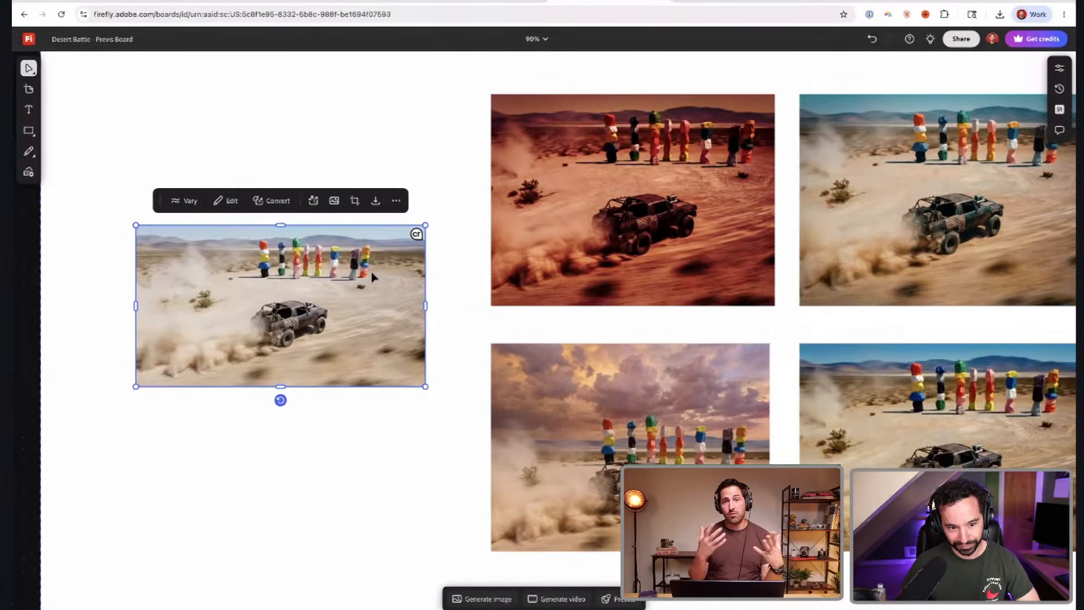
scroll(339, 285, left, 4)
scroll(339, 285, down, 1)
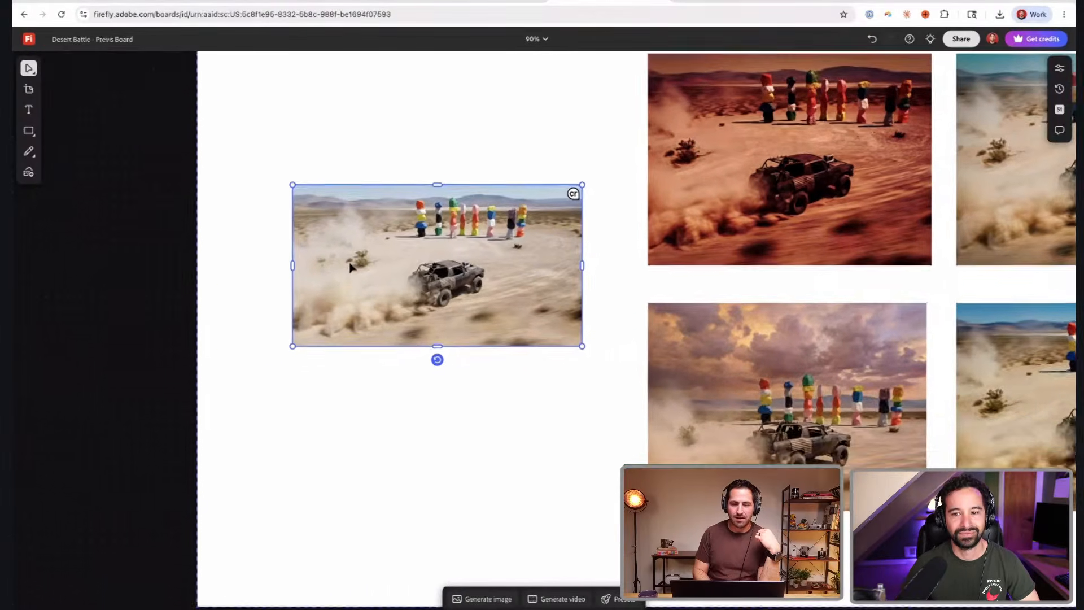
- Start an edit of the original desert chase image with Gemini 3 (w/ Nano Banana Pro)
scroll(351, 266, right, 2)
scroll(350, 266, down, 1)
scroll(442, 238, right, 3)
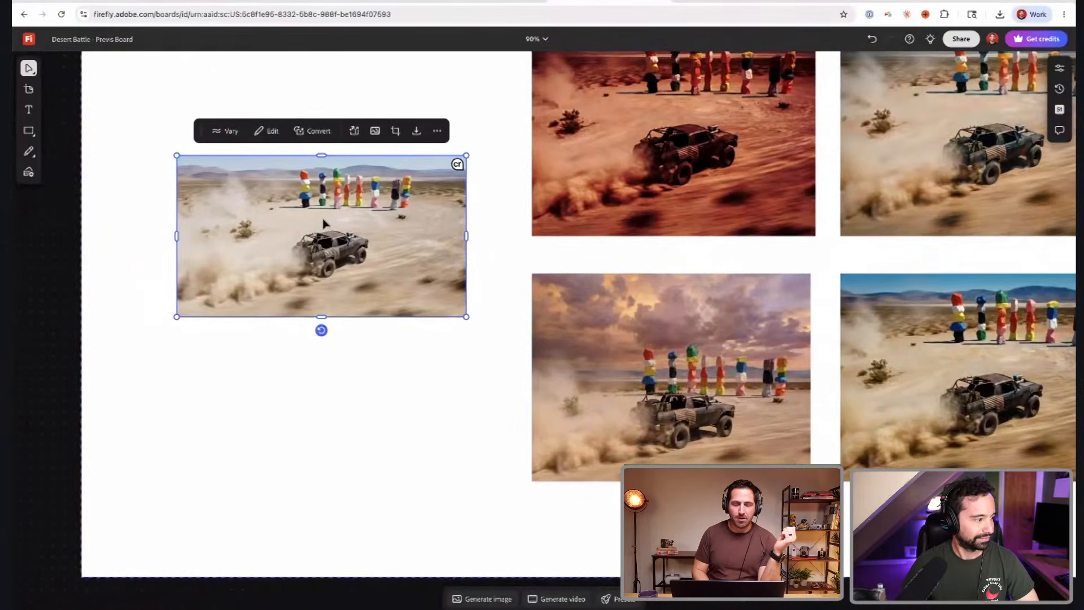
scroll(325, 225, down, 2)
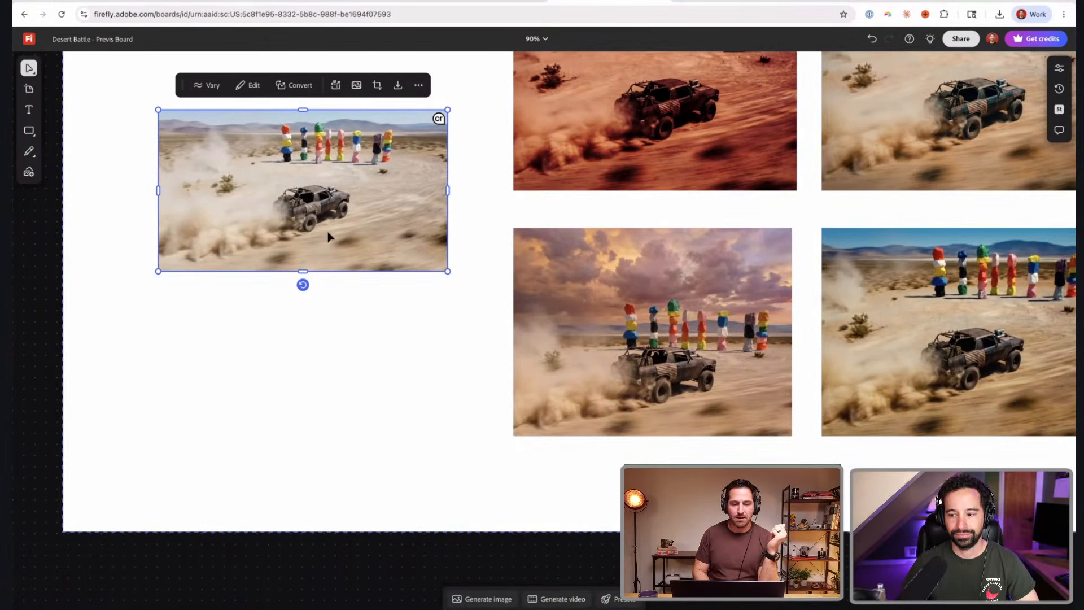
click(249, 86)
click(301, 319)
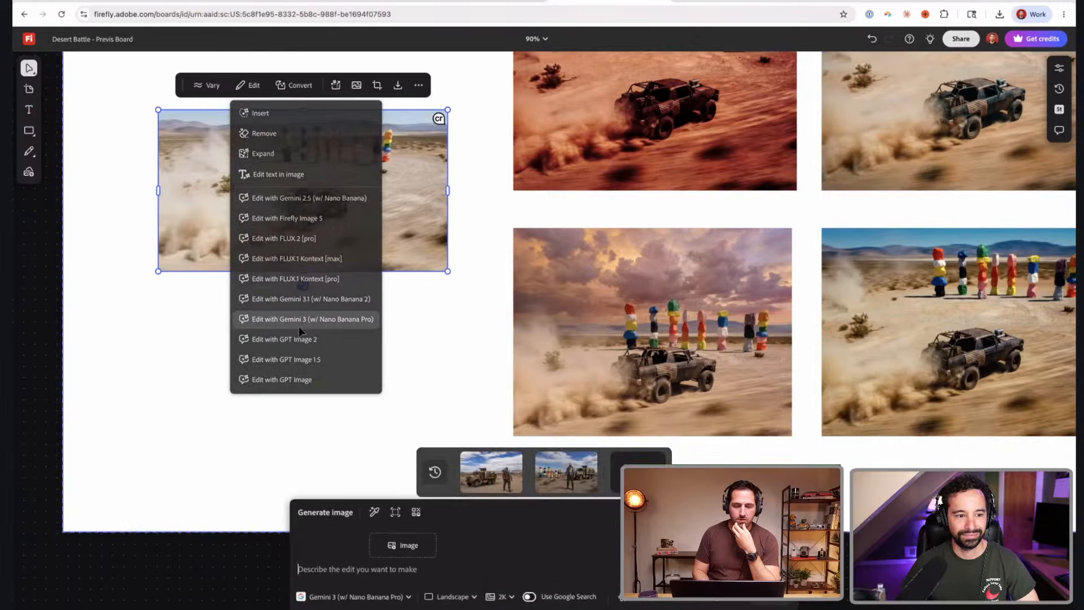
scroll(570, 315, down, 3)
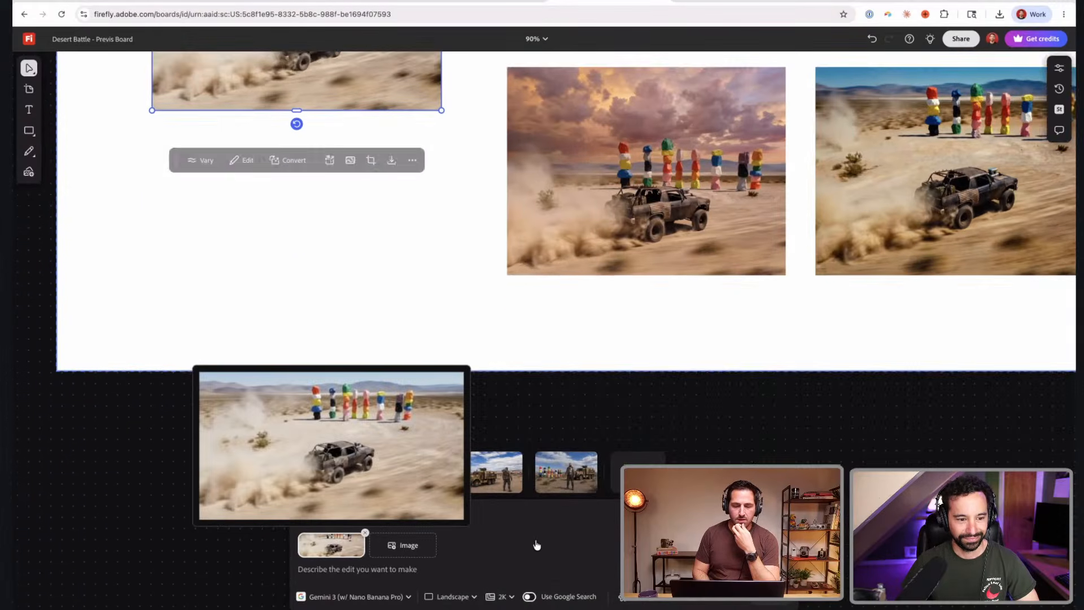
- Enter the edit prompt "Stylize the color of this image to be super red with heavy film grain."
click(369, 570)
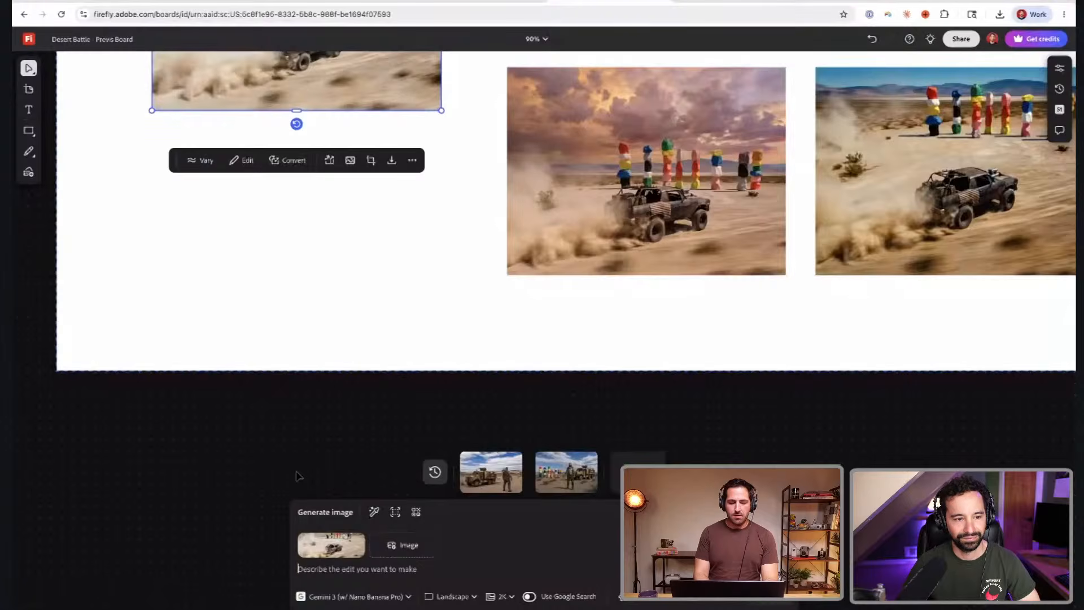
text(d)
key(BackSpace)
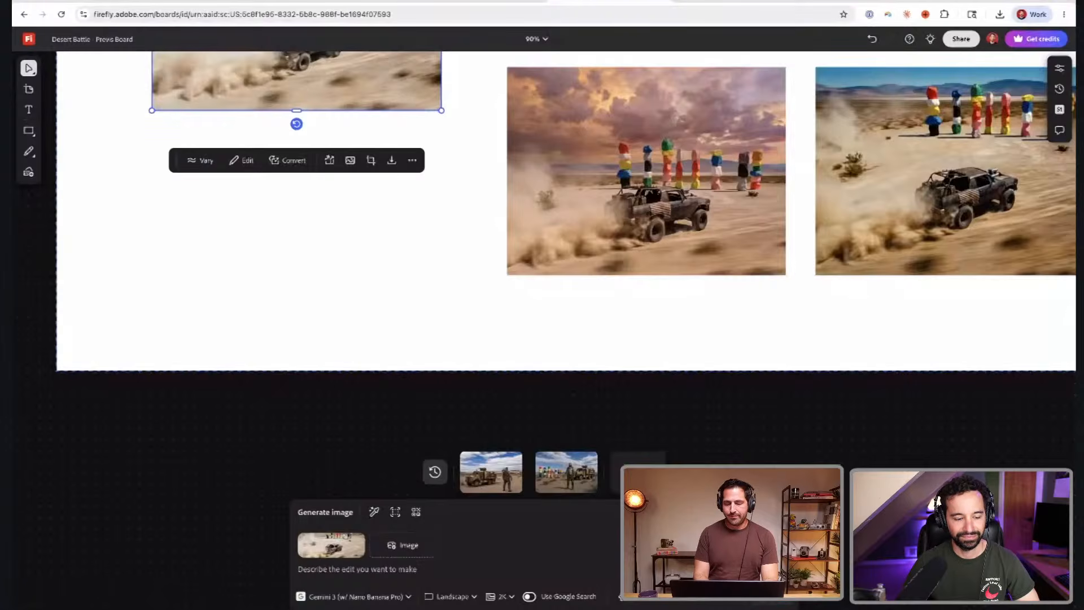
text(Stylize th)
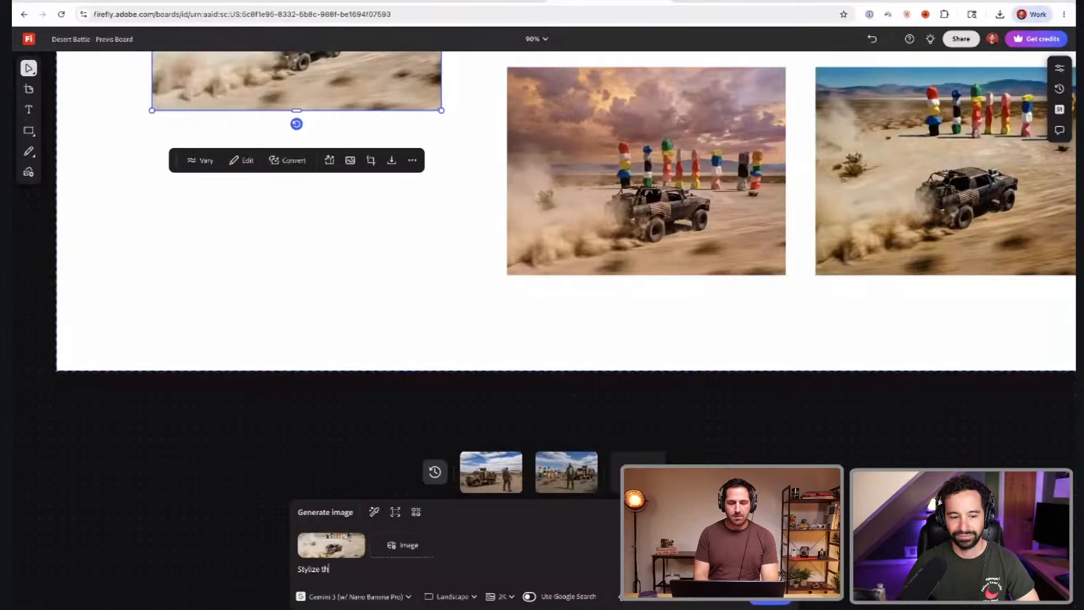
text(e color of this image to be)
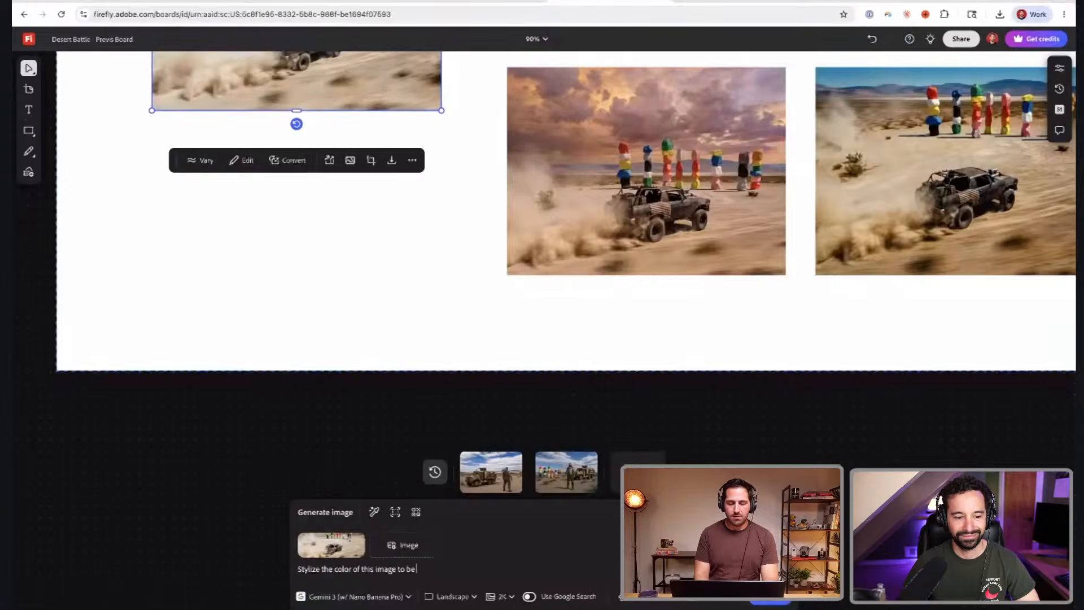
text( super red)
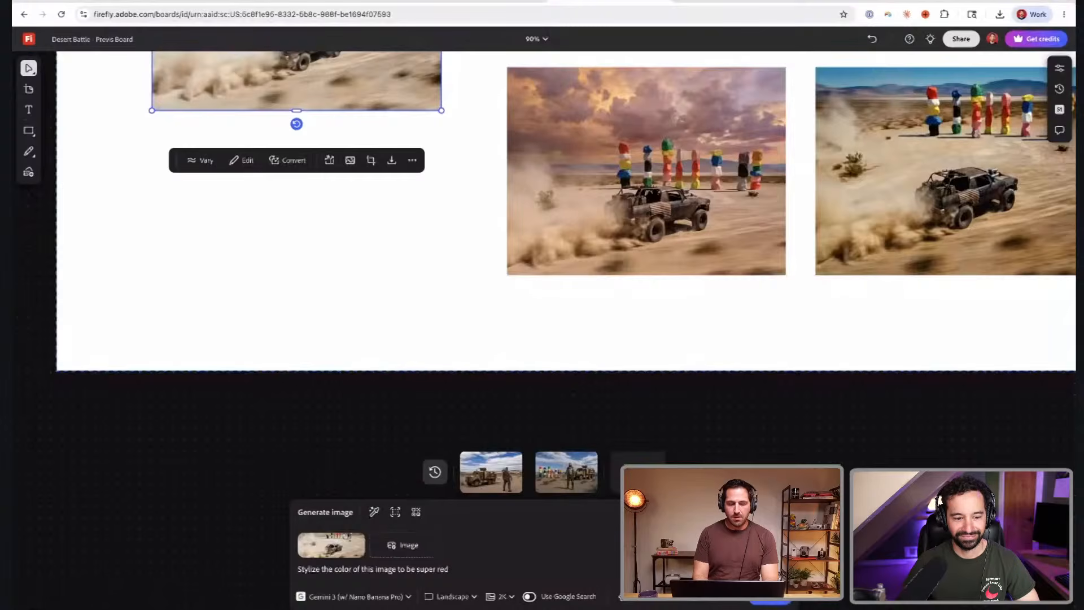
text( with heavy film grain.)
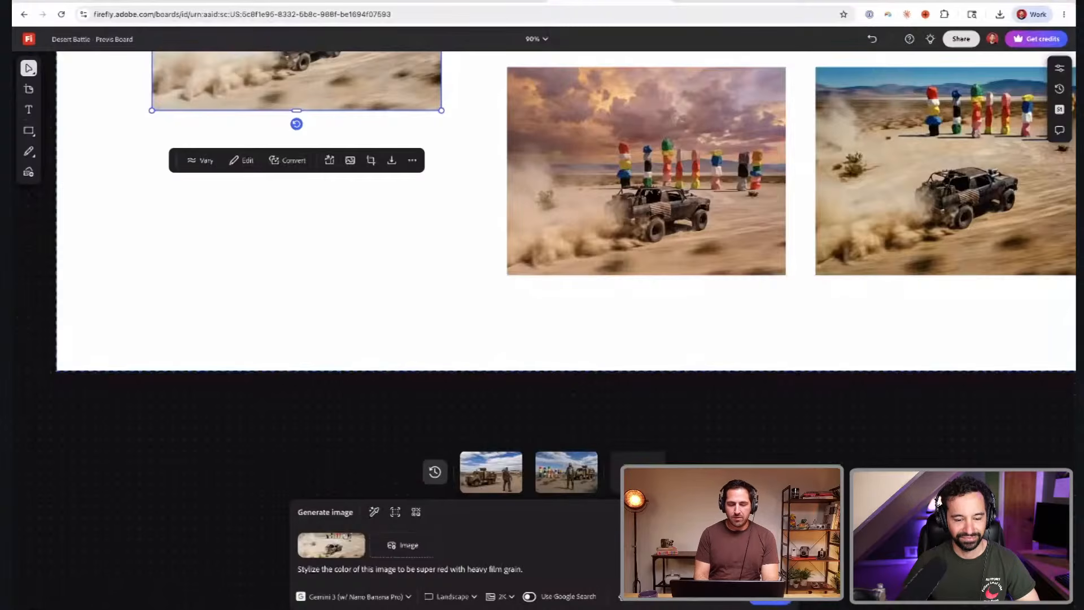
- Extend the super-red, heavy-film-grain prompt with "keep everything in the image" and generate the restyled car image
text( keep everyth)
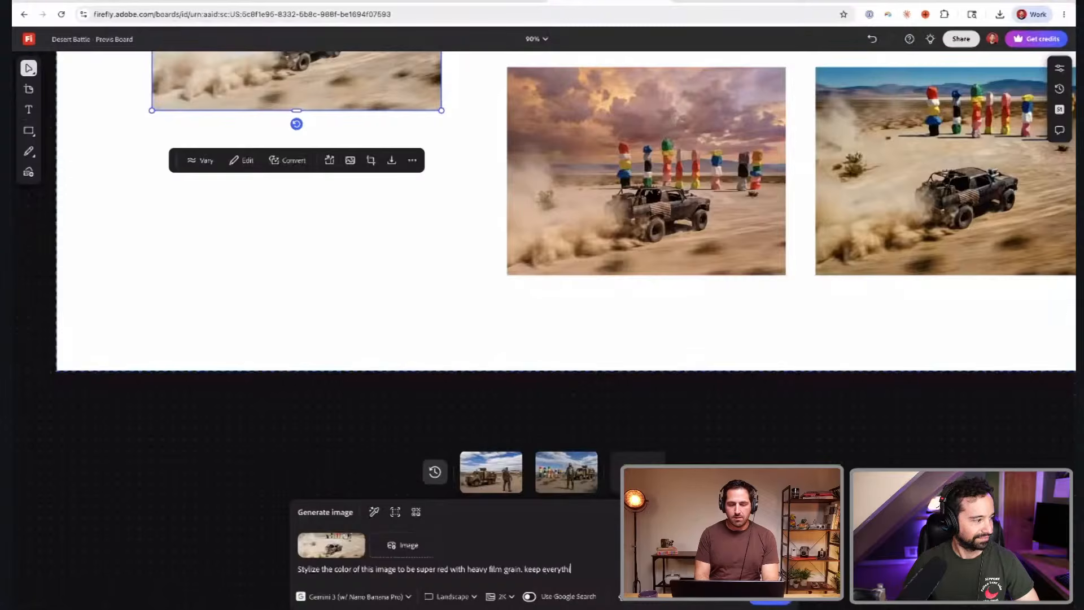
text(ing in the image)
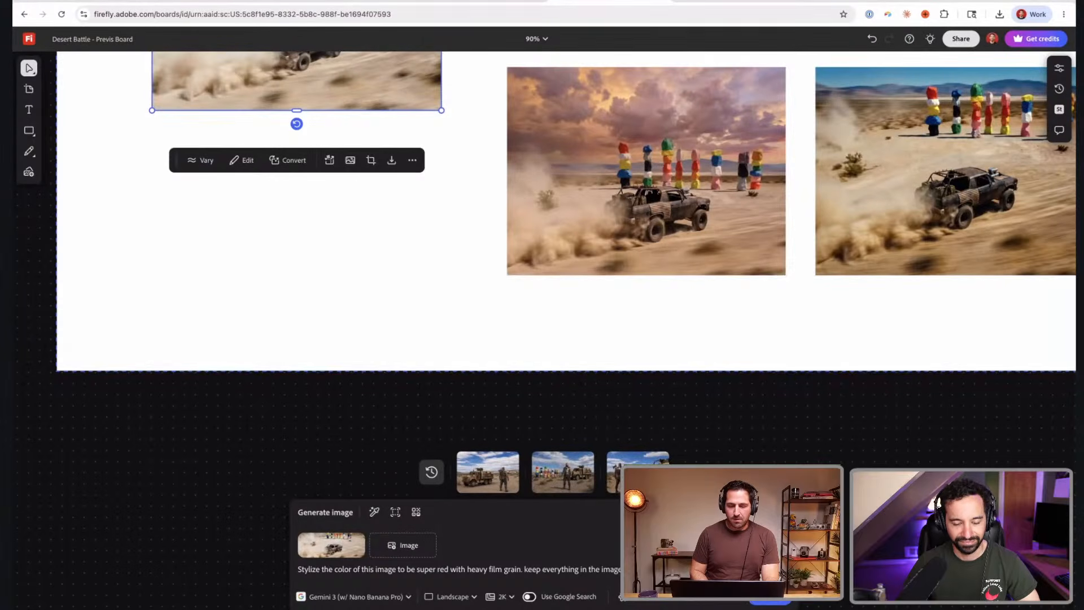
click(786, 604)
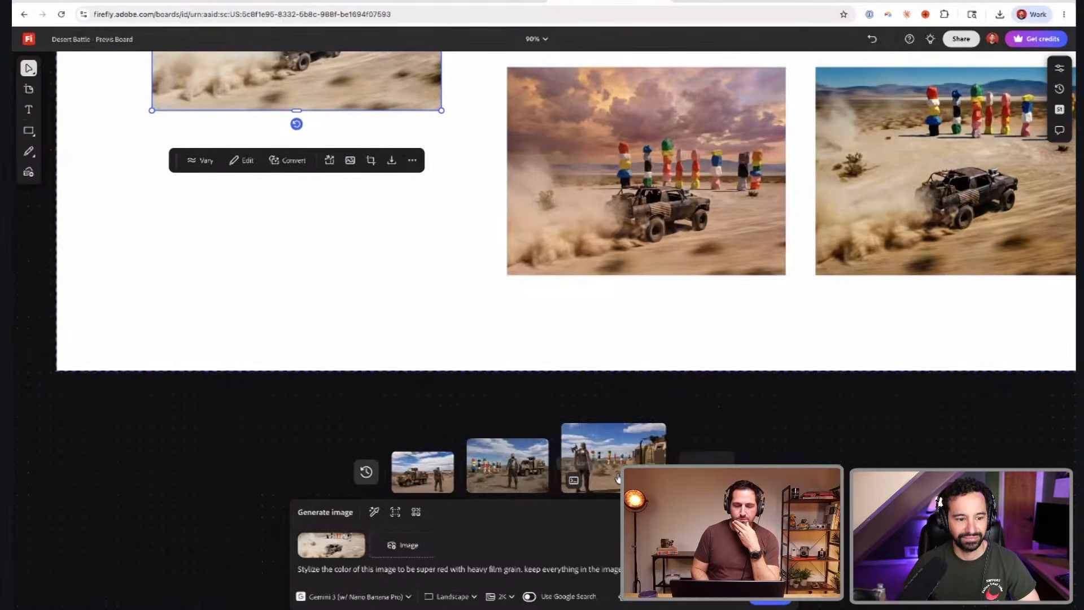
- Place the generated image of the axe-carrying warrior facing the truck on the empty canvas below the storyboard
scroll(601, 314, down, 10)
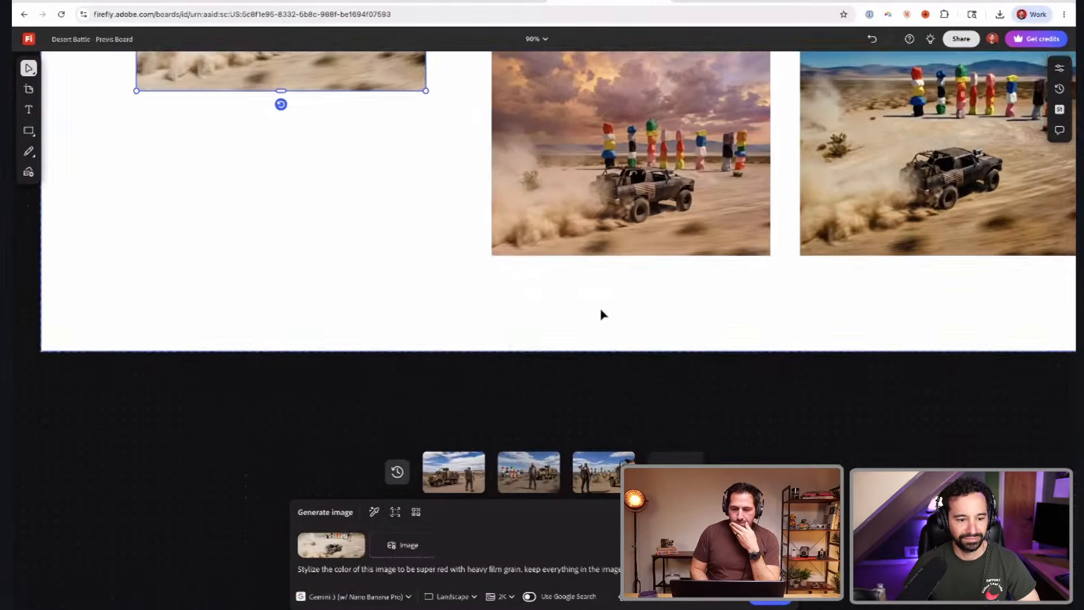
scroll(596, 316, down, 3)
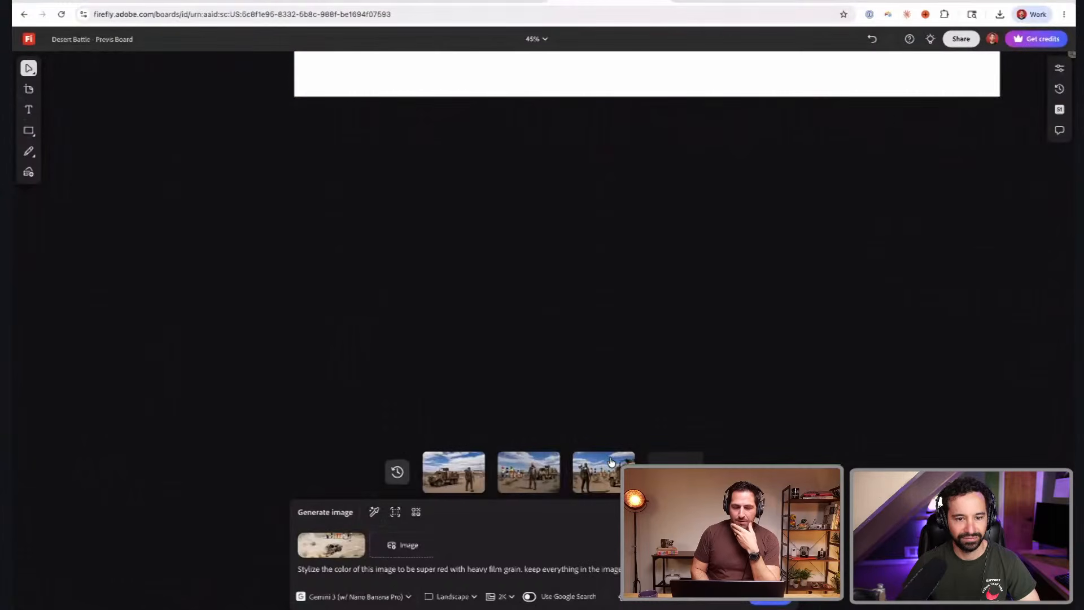
click(609, 470)
click(438, 226)
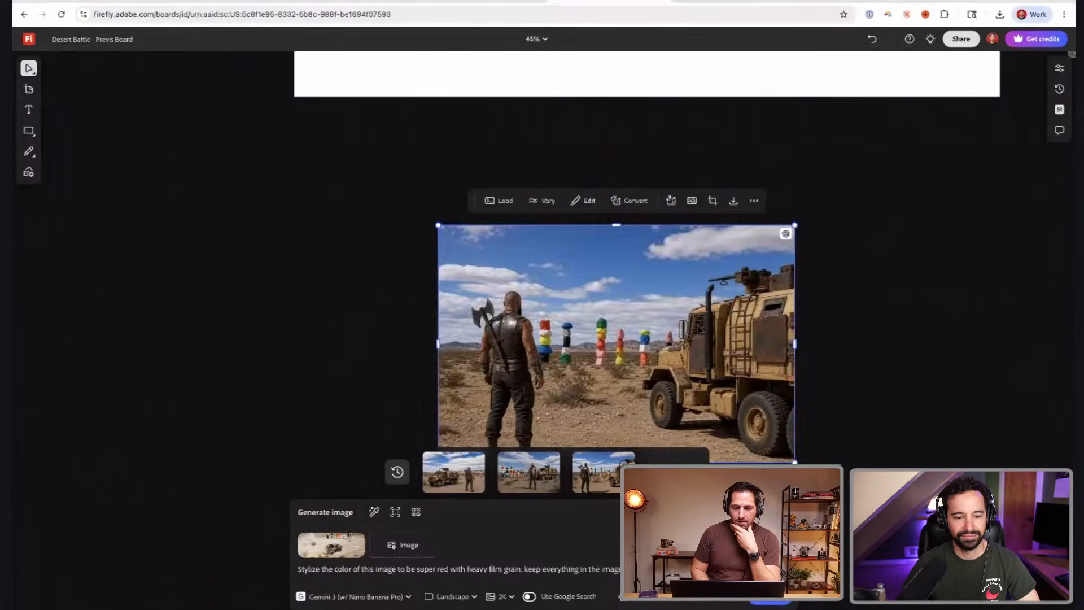
- Move the axe-warrior image beside the two other truck images outside the StoryBoard artboard
scroll(699, 329, right, 4)
scroll(699, 329, down, 5)
scroll(700, 330, right, 2)
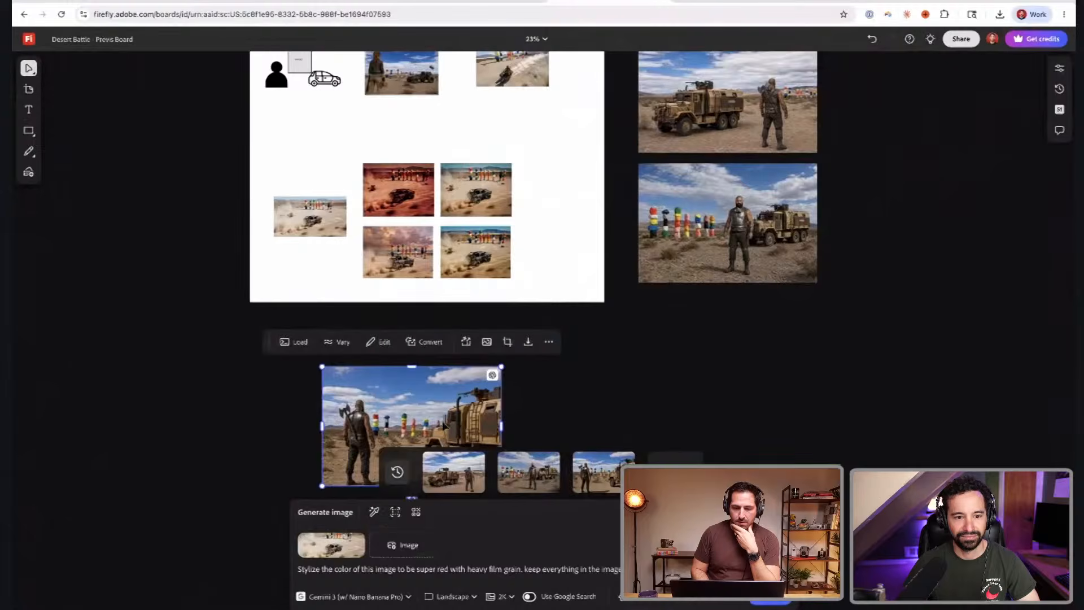
drag(434, 426, 923, 227)
scroll(923, 227, up, 2)
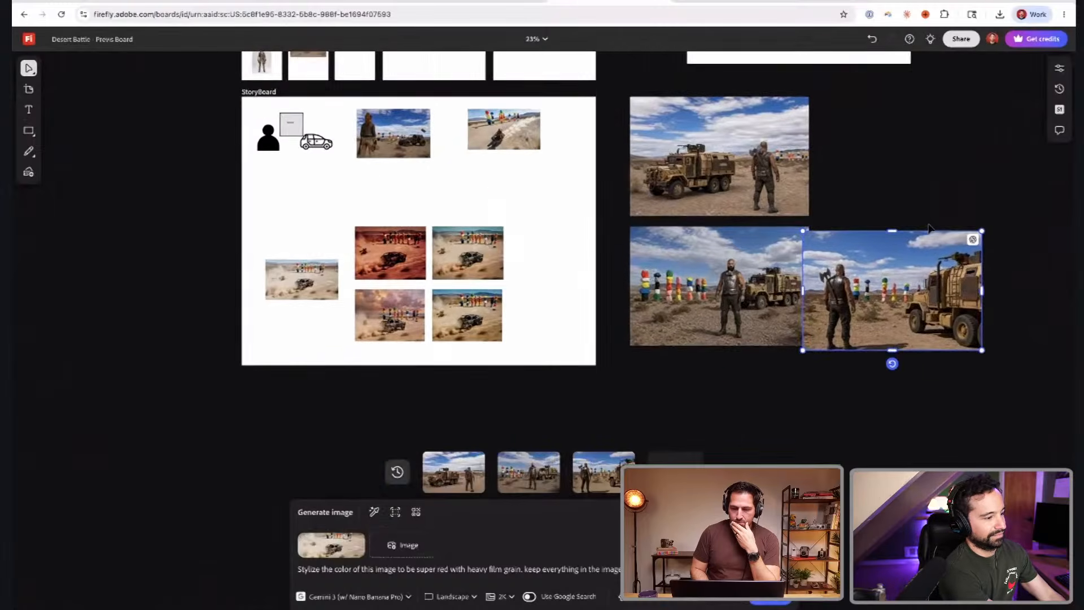
scroll(923, 227, right, 1)
drag(847, 326, 867, 225)
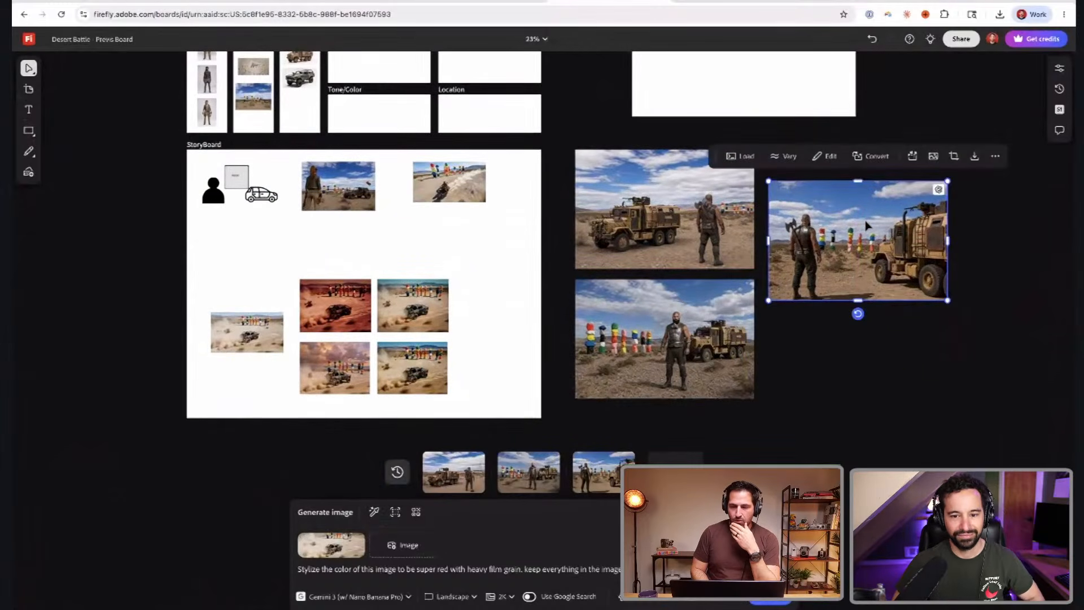
- Examine the axe-warrior image up close, compare it with the two other truck shots, and return to the color variations
scroll(838, 244, up, 5)
scroll(724, 258, right, 3)
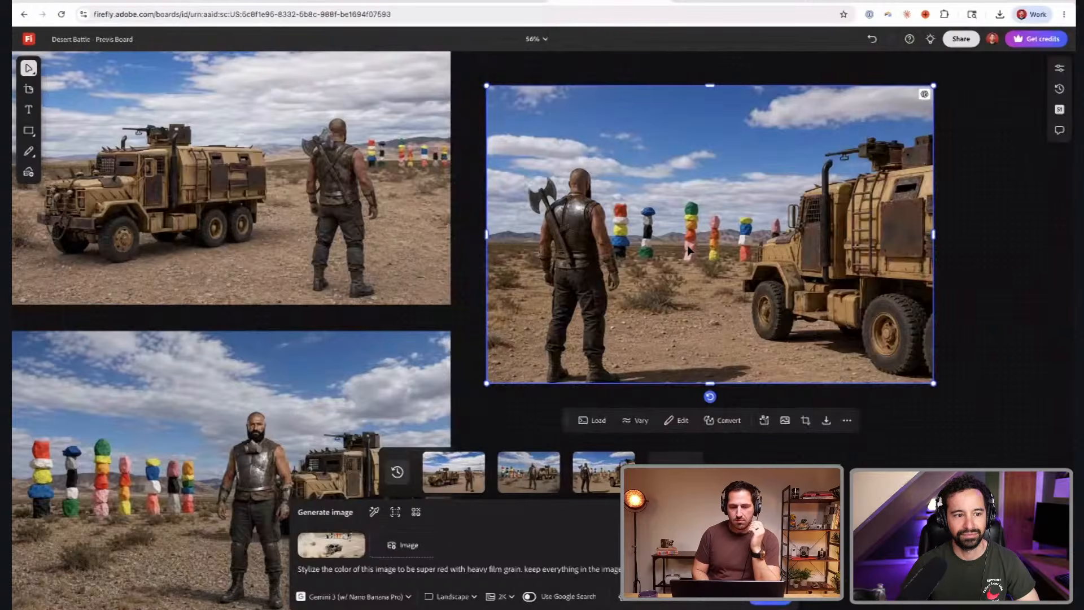
scroll(691, 240, down, 3)
scroll(689, 248, left, 6)
scroll(689, 248, down, 2)
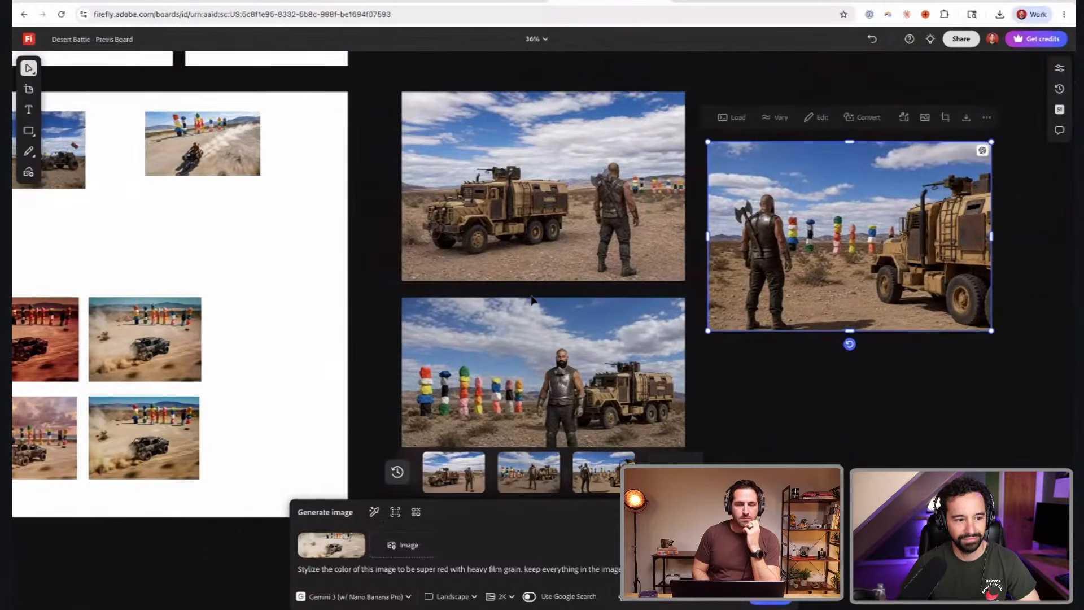
scroll(672, 388, left, 8)
scroll(671, 388, down, 2)
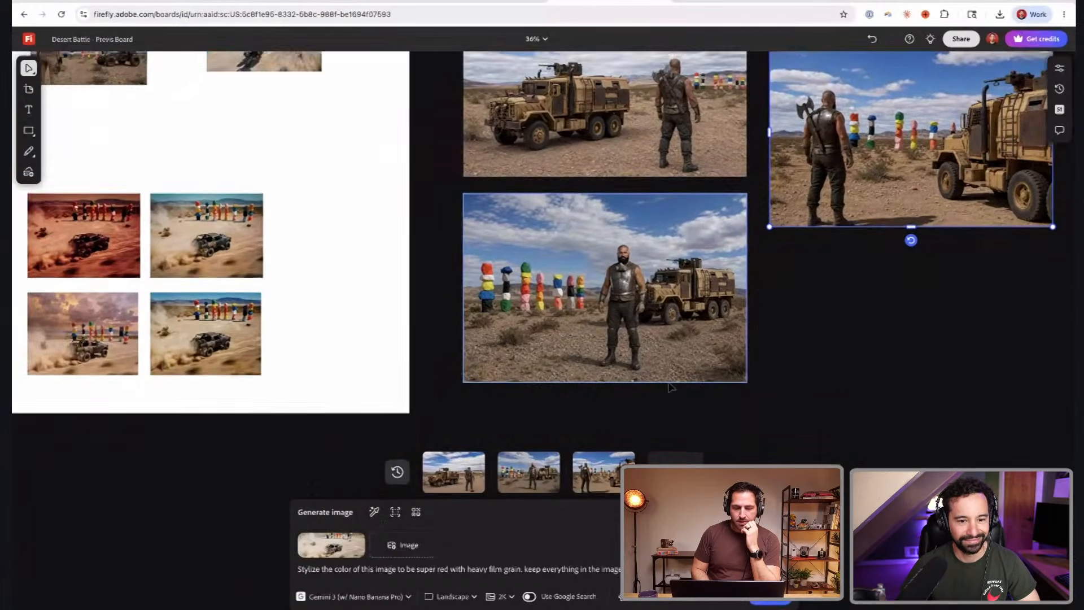
scroll(670, 387, left, 4)
scroll(670, 387, up, 3)
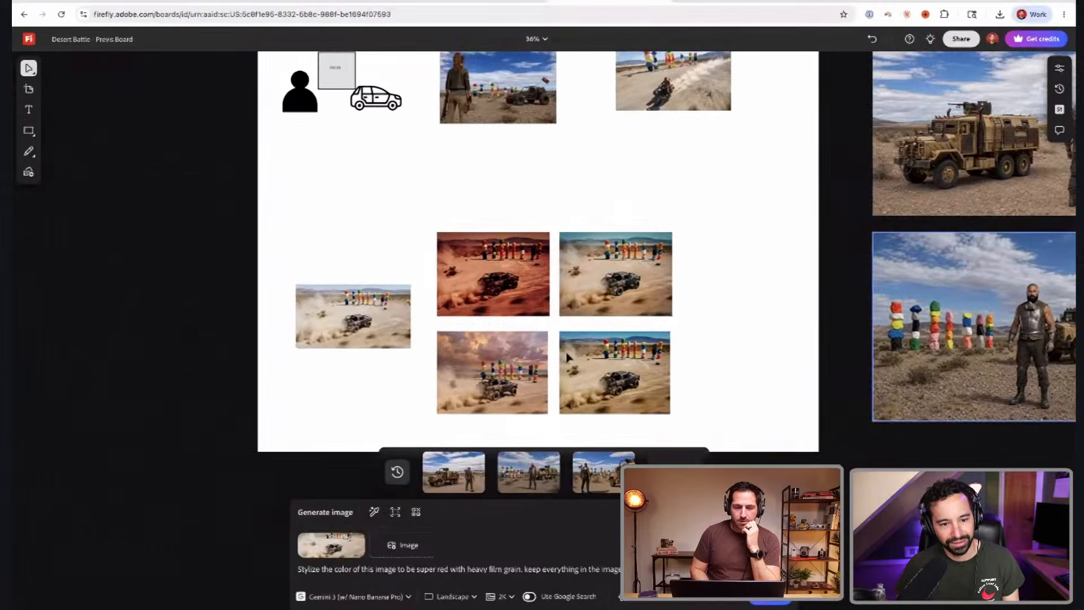
scroll(671, 387, down, 2)
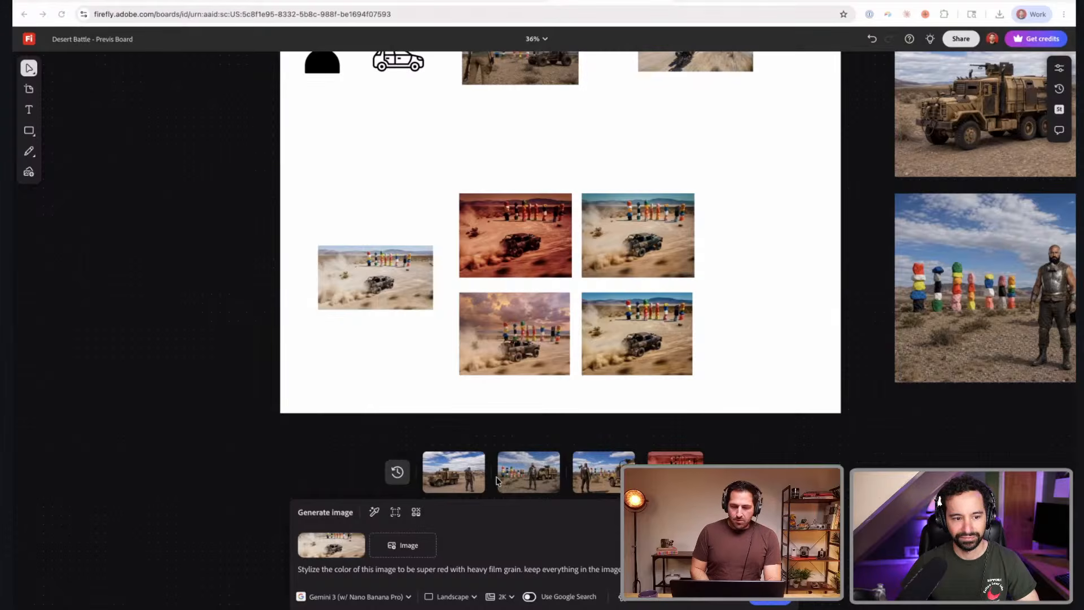
- Replace the prompt with the Kodak Vision3 500T (5219) tungsten film stock restyle text and generate the image
triple_click(480, 569)
key(ctrl+v)
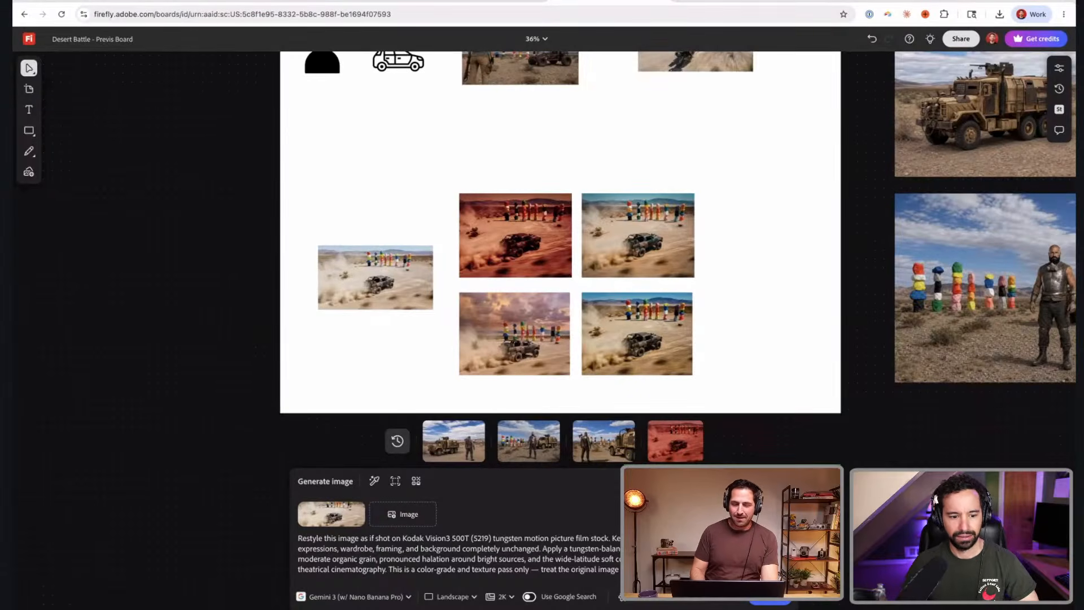
click(770, 597)
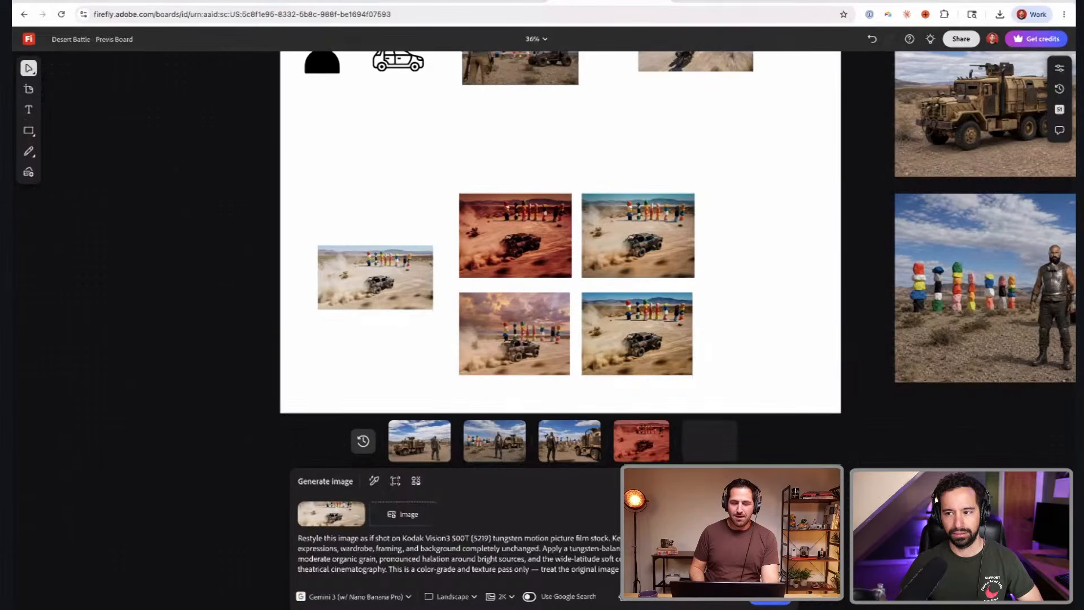
- Place the generated super-red car image on the empty canvas below the storyboard
scroll(443, 339, down, 1)
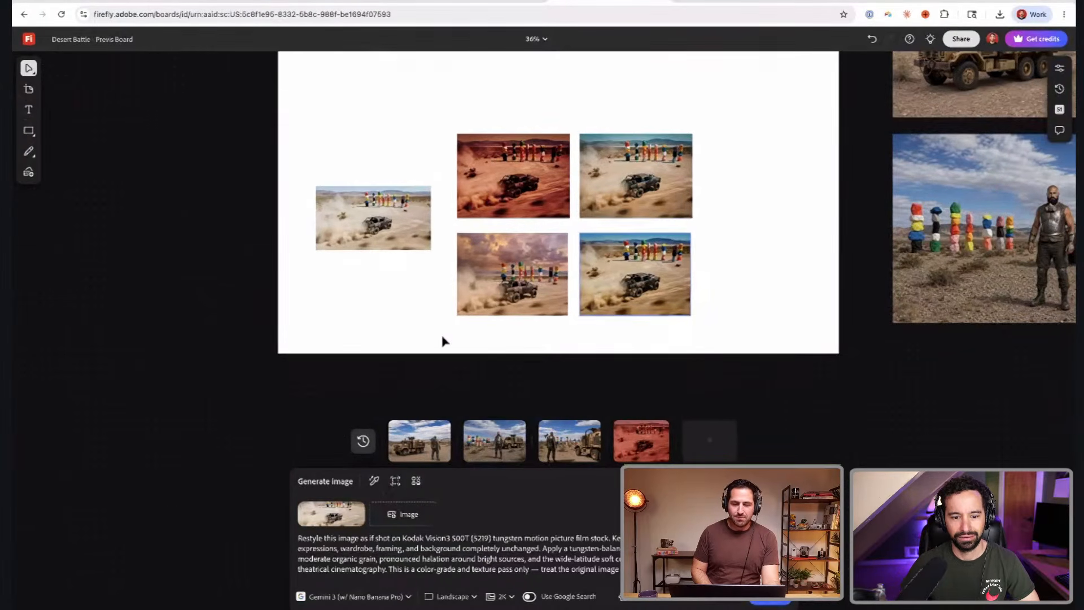
mouse_move(644, 450)
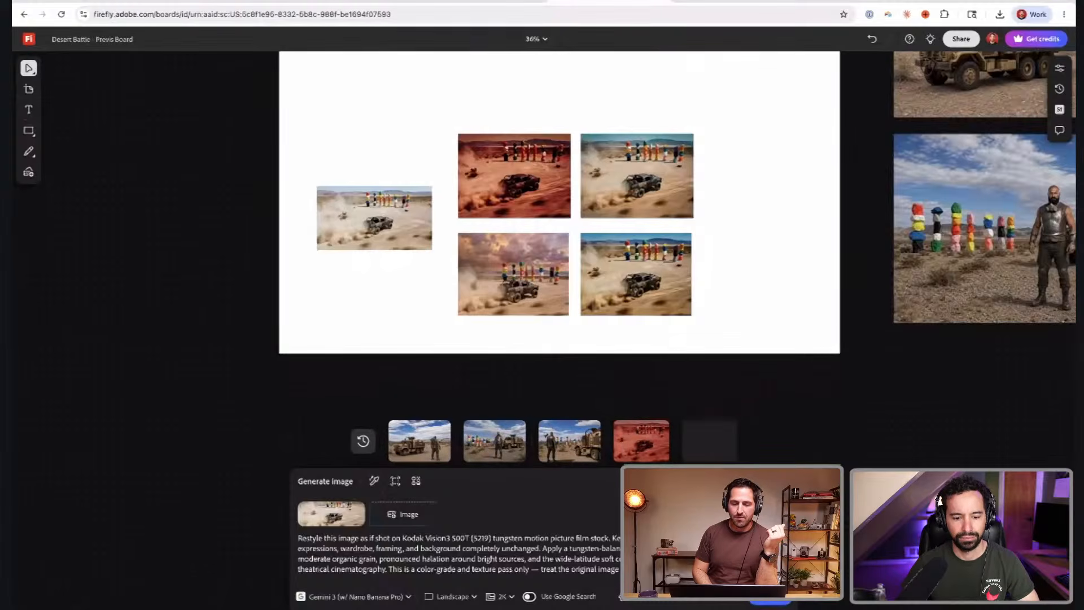
scroll(573, 334, down, 4)
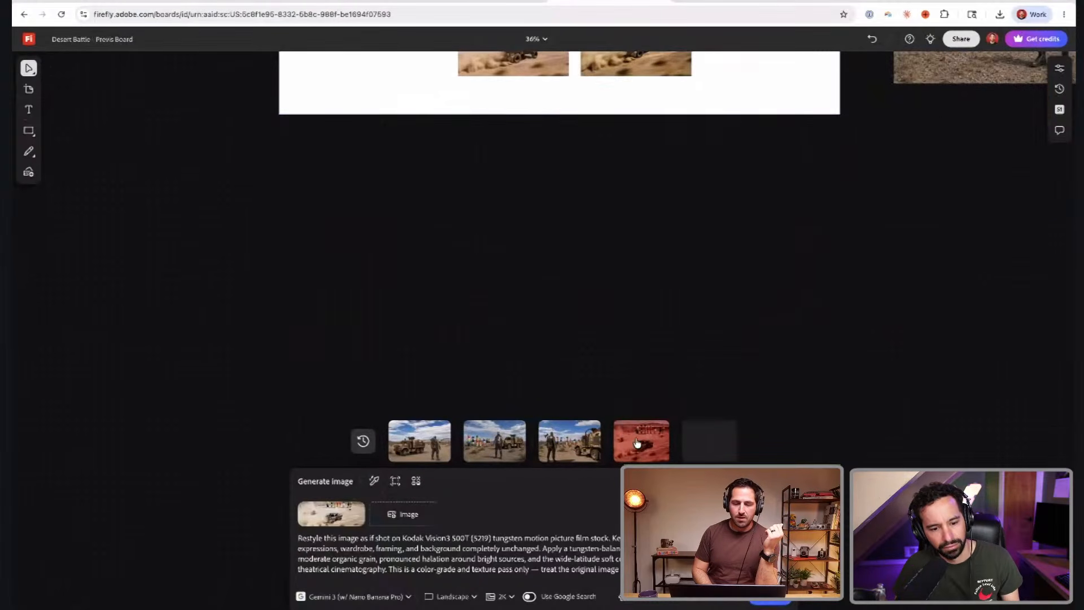
click(638, 443)
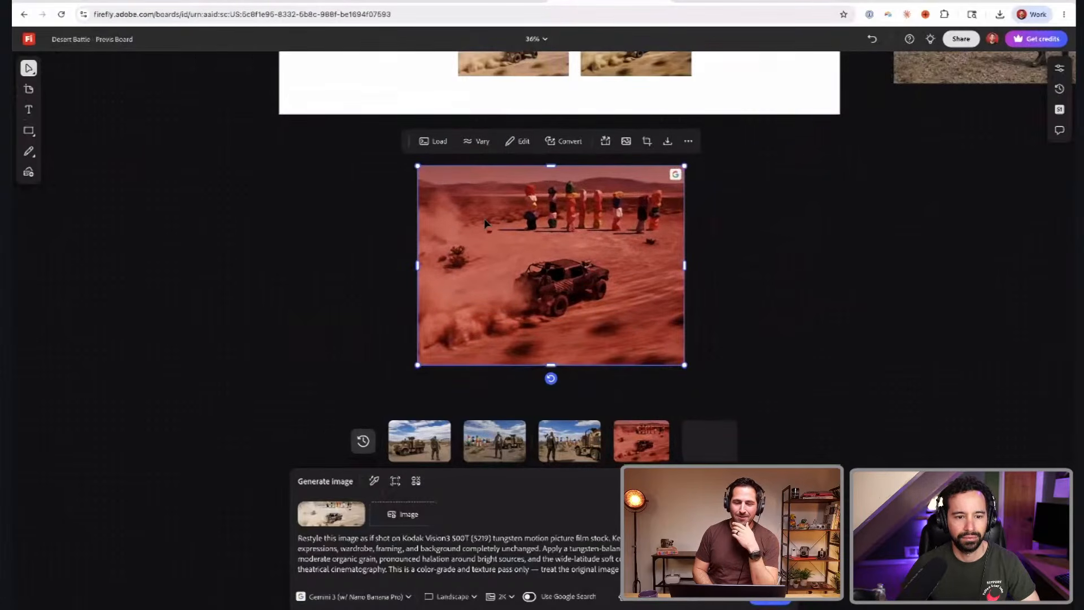
- Examine the super-red car image's grain and detail up close against the original desert car shot
scroll(484, 222, up, 5)
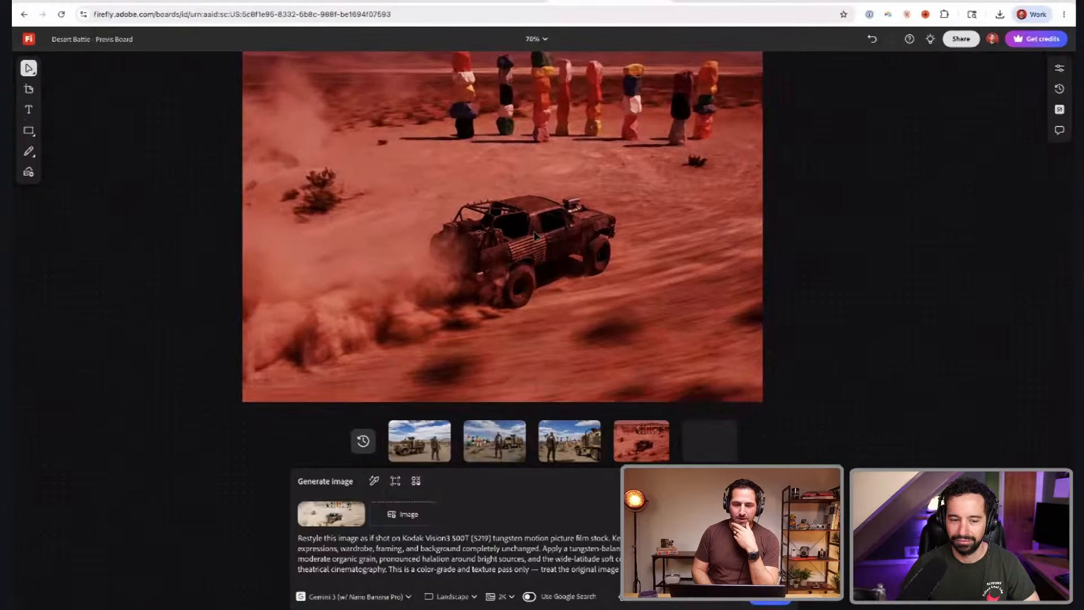
scroll(533, 231, up, 10)
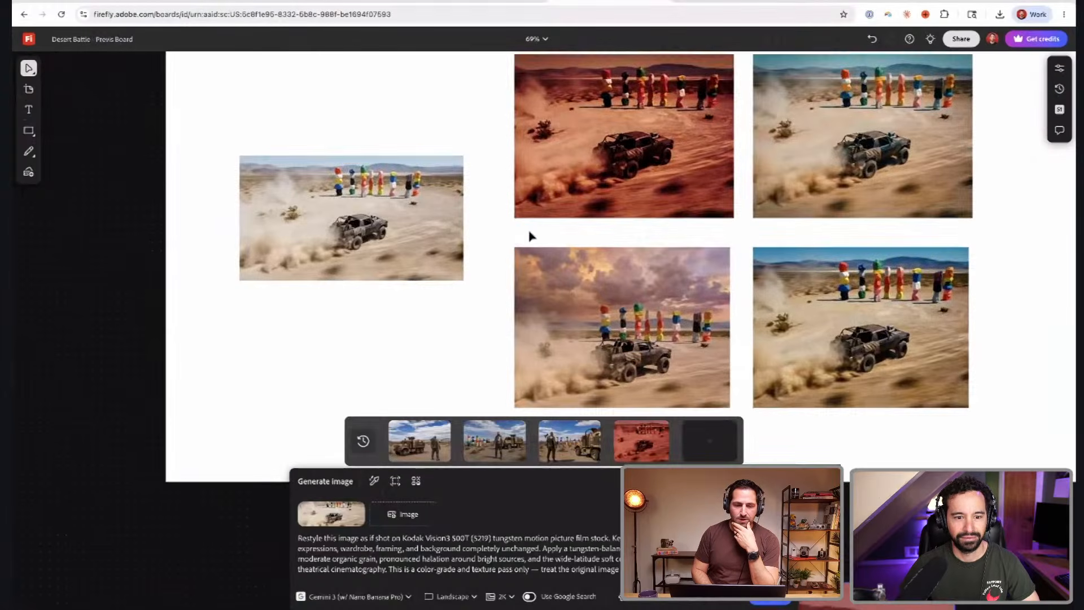
scroll(404, 229, up, 5)
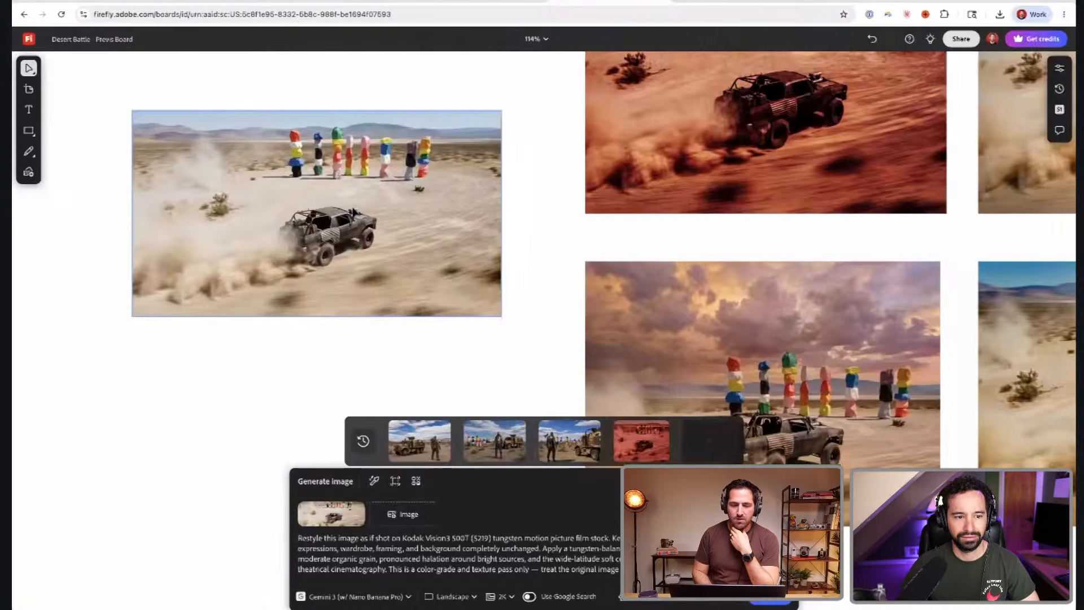
click(355, 210)
scroll(504, 260, down, 13)
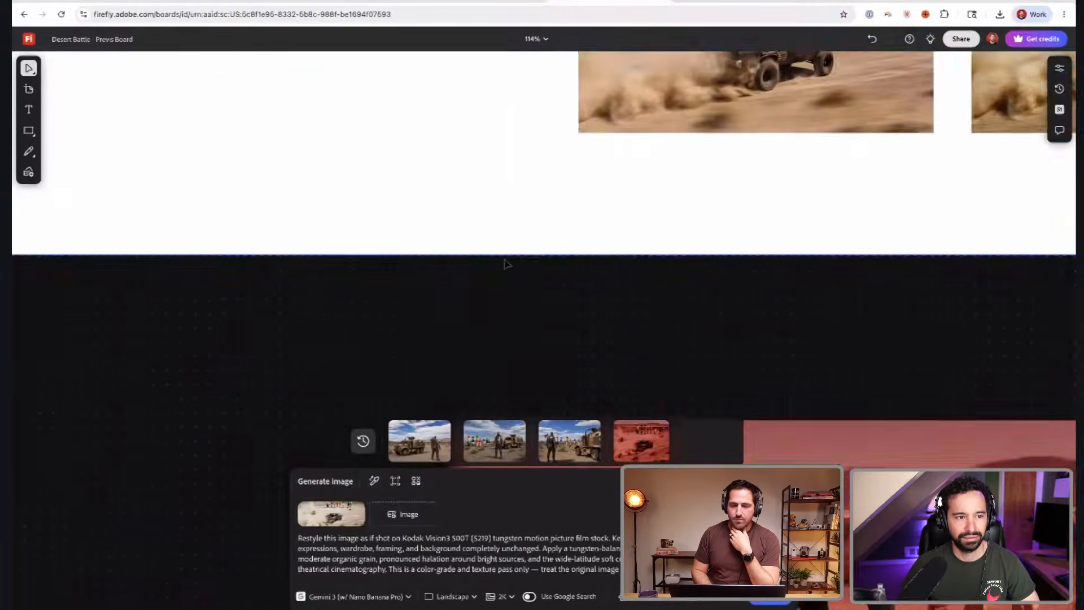
scroll(504, 260, right, 12)
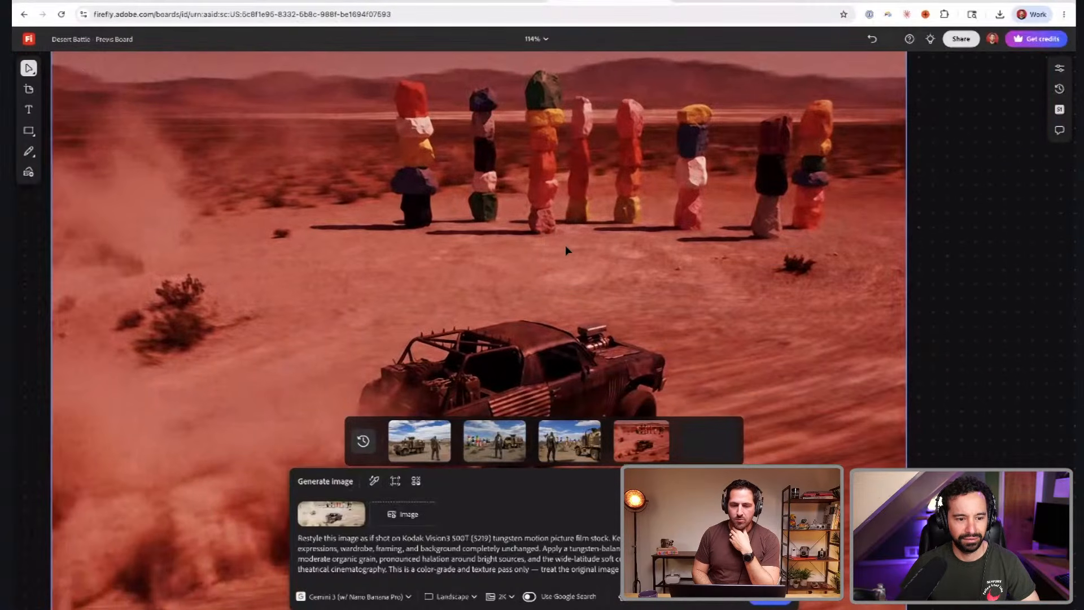
scroll(430, 236, left, 3)
scroll(430, 236, down, 2)
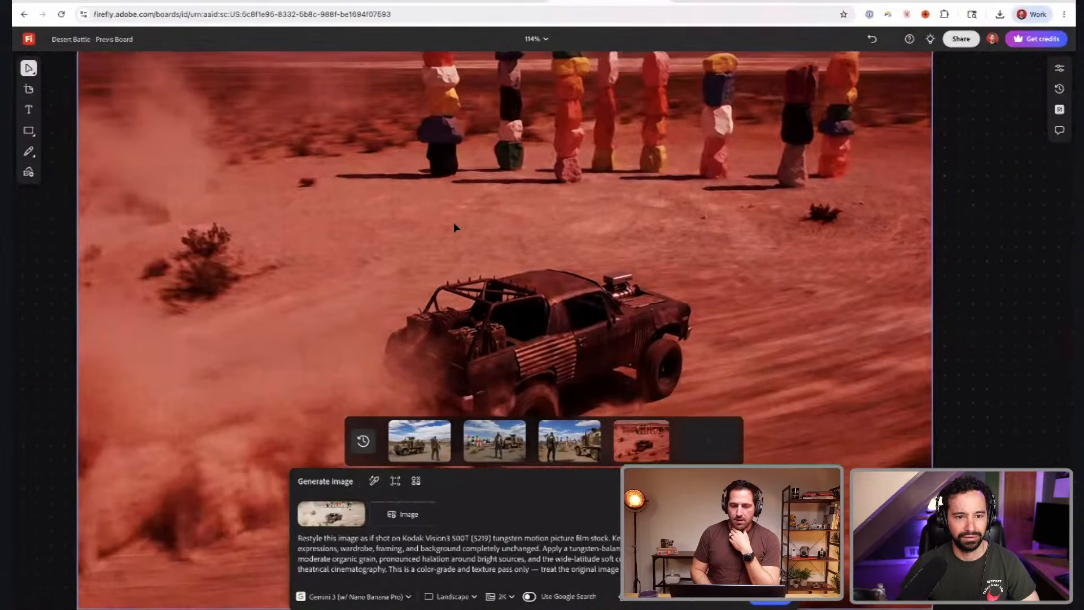
scroll(454, 227, down, 4)
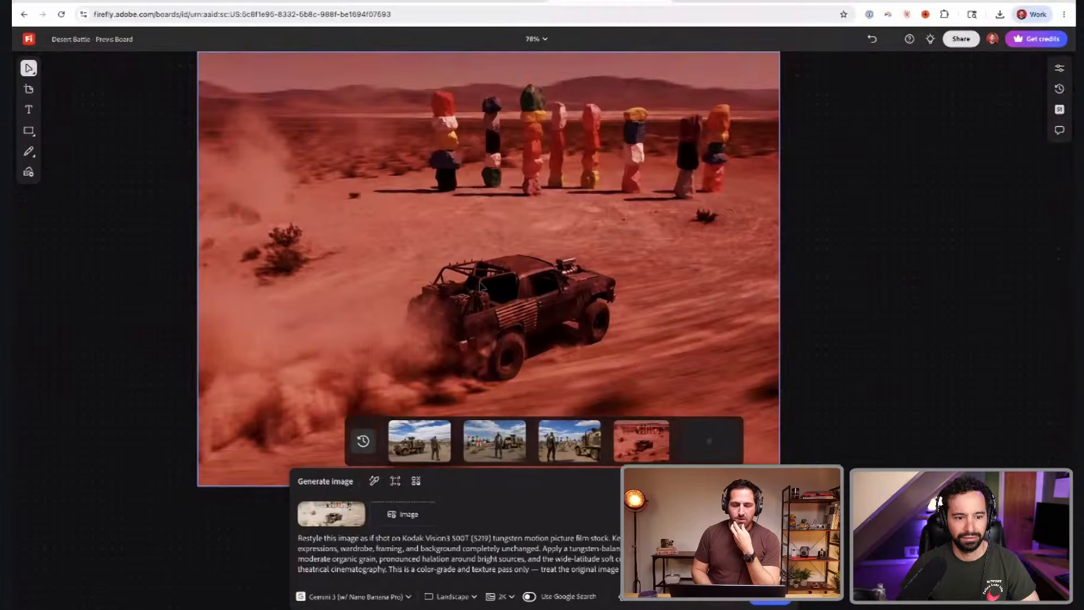
scroll(563, 263, down, 5)
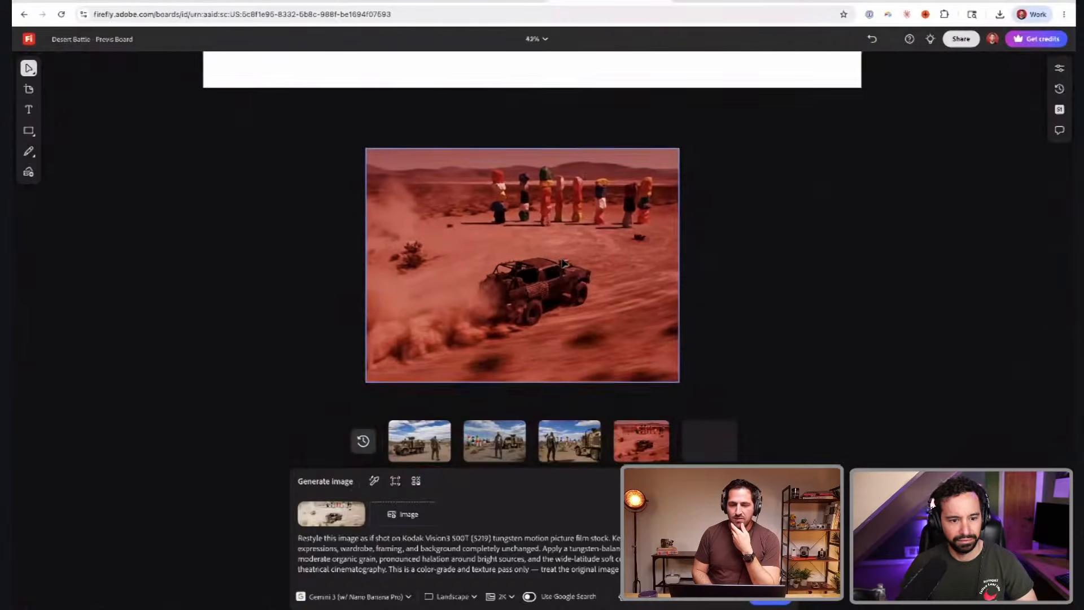
- Compare the four existing color-grade variations of the car shot on the storyboard, starting with the red one
scroll(516, 152, up, 4)
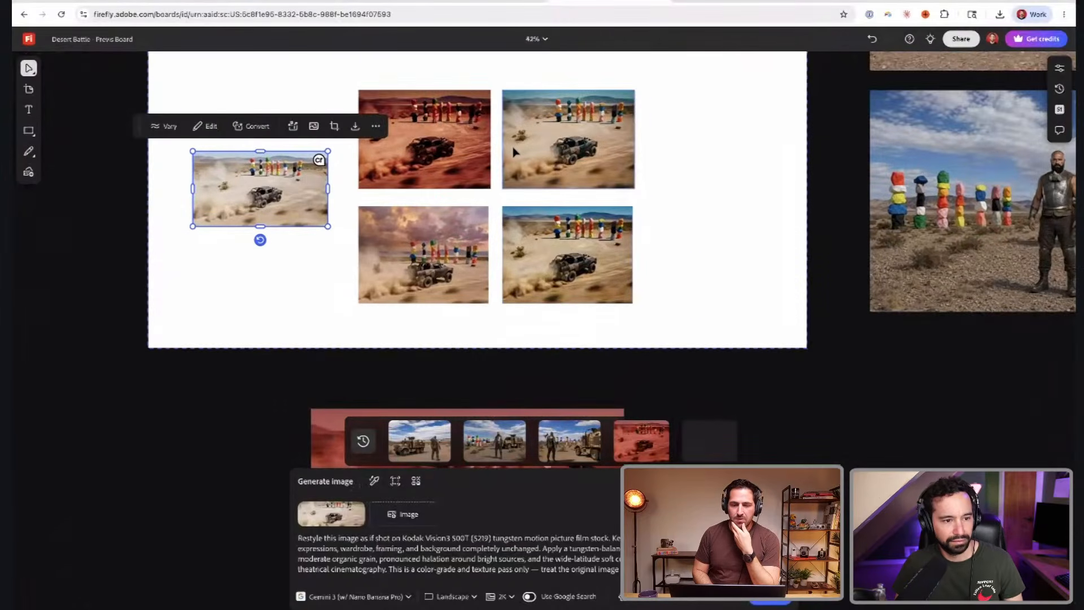
scroll(515, 151, up, 4)
scroll(368, 164, up, 1)
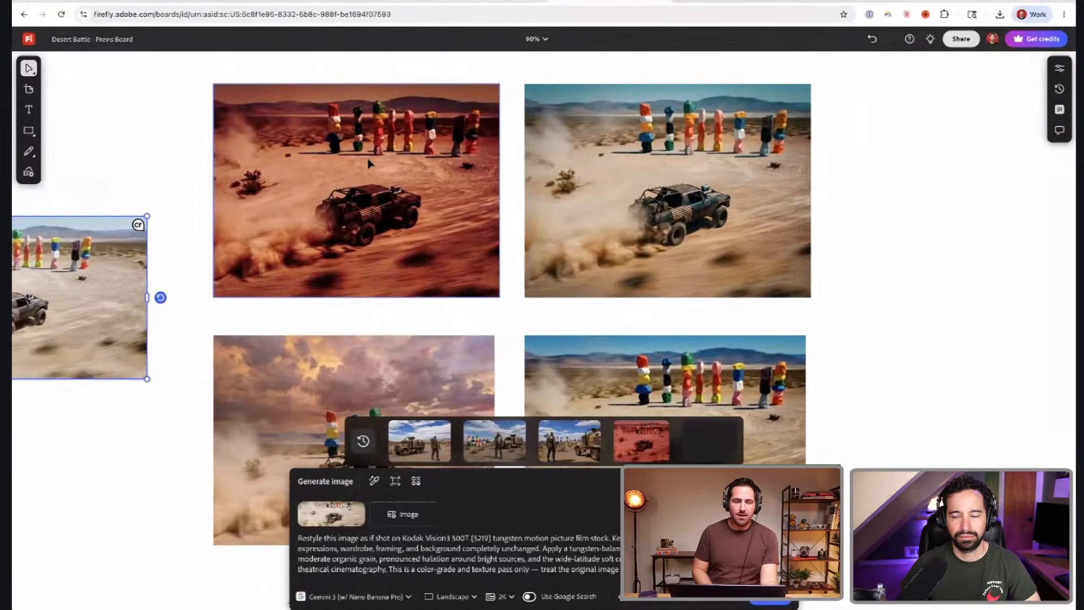
scroll(426, 157, down, 1)
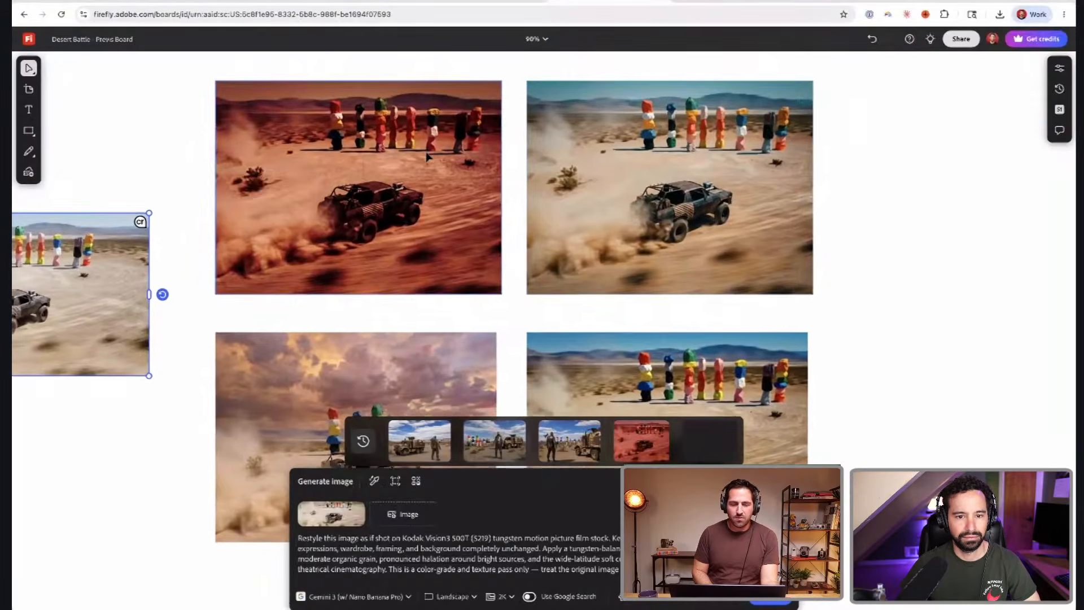
click(462, 152)
scroll(462, 151, left, 2)
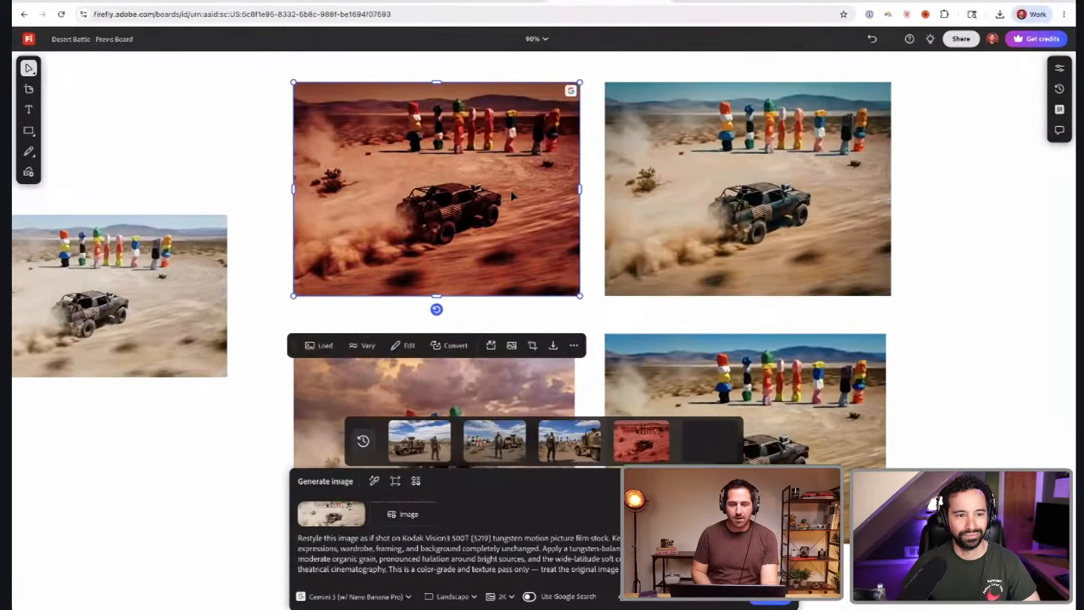
scroll(511, 195, down, 1)
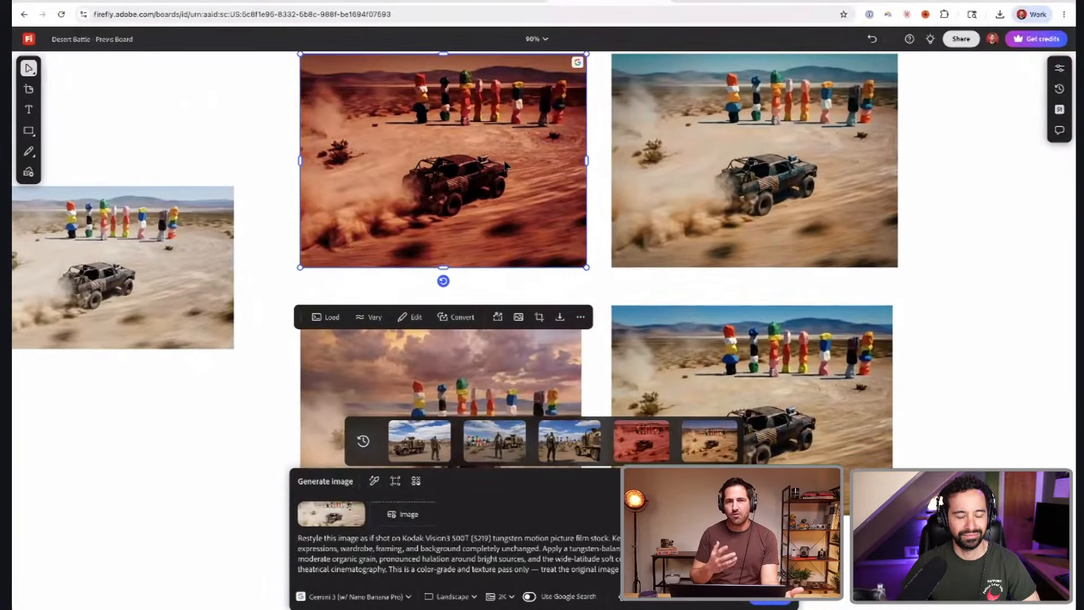
scroll(506, 165, down, 2)
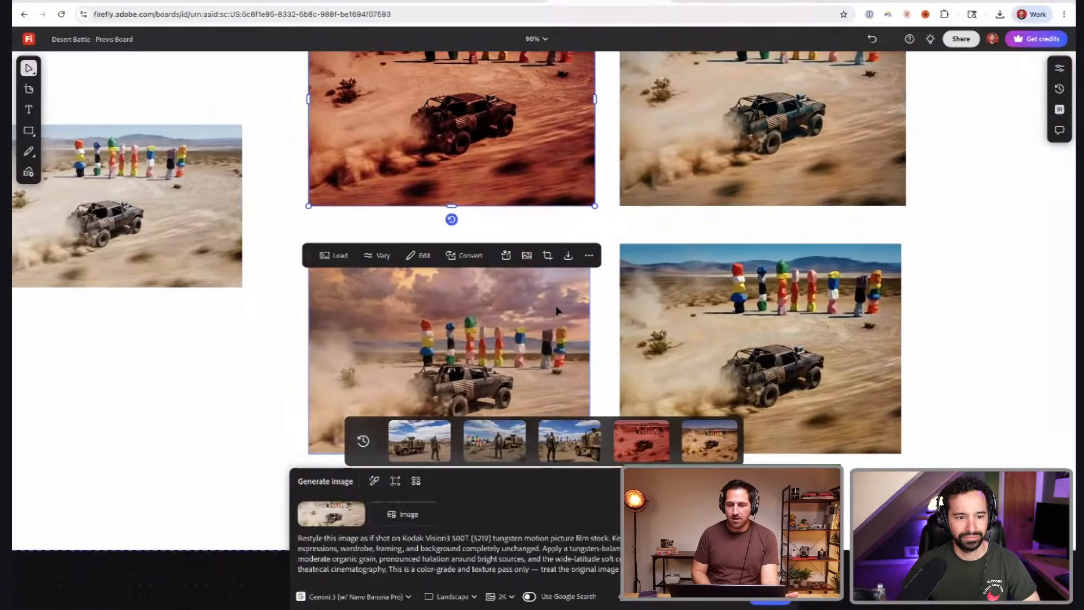
scroll(557, 310, right, 7)
scroll(556, 310, up, 3)
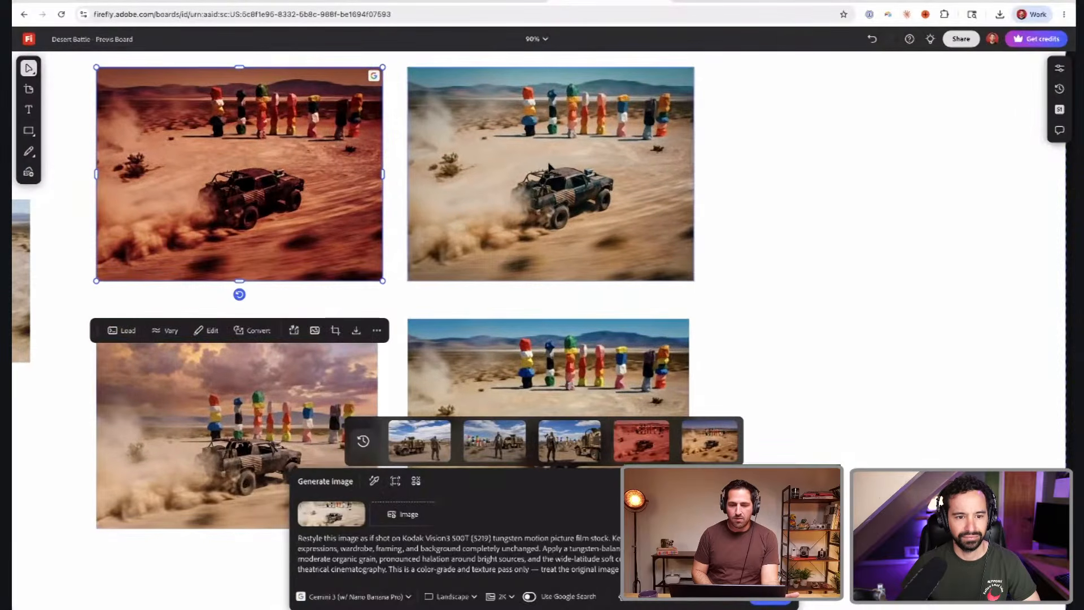
- Examine the teal-toned, sunset-sky and saturated variations of the car shot up close on the storyboard
click(525, 162)
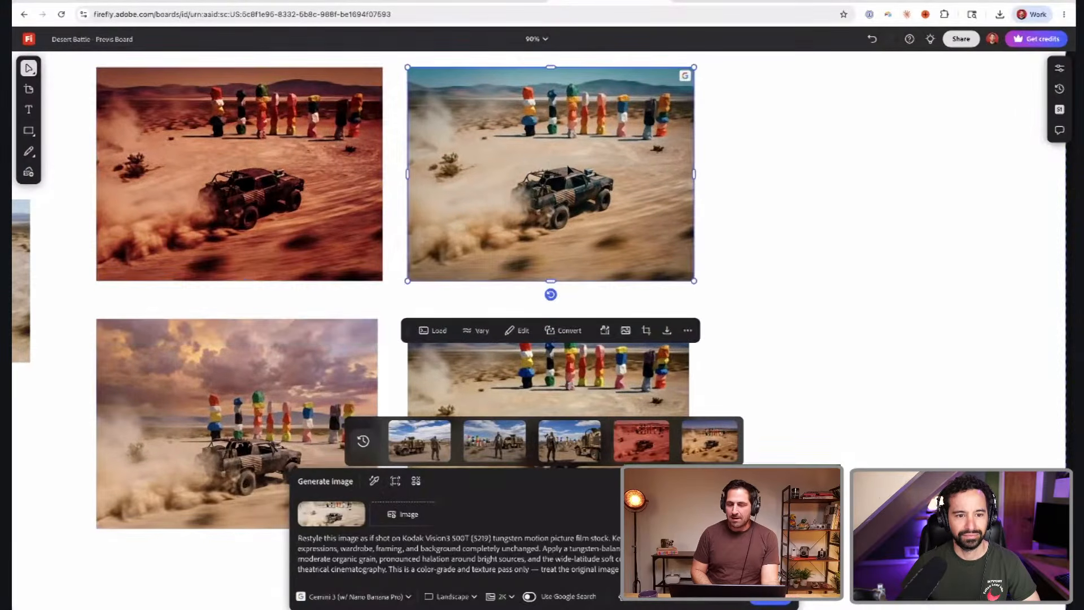
ctrl+scroll(575, 141, up, 3)
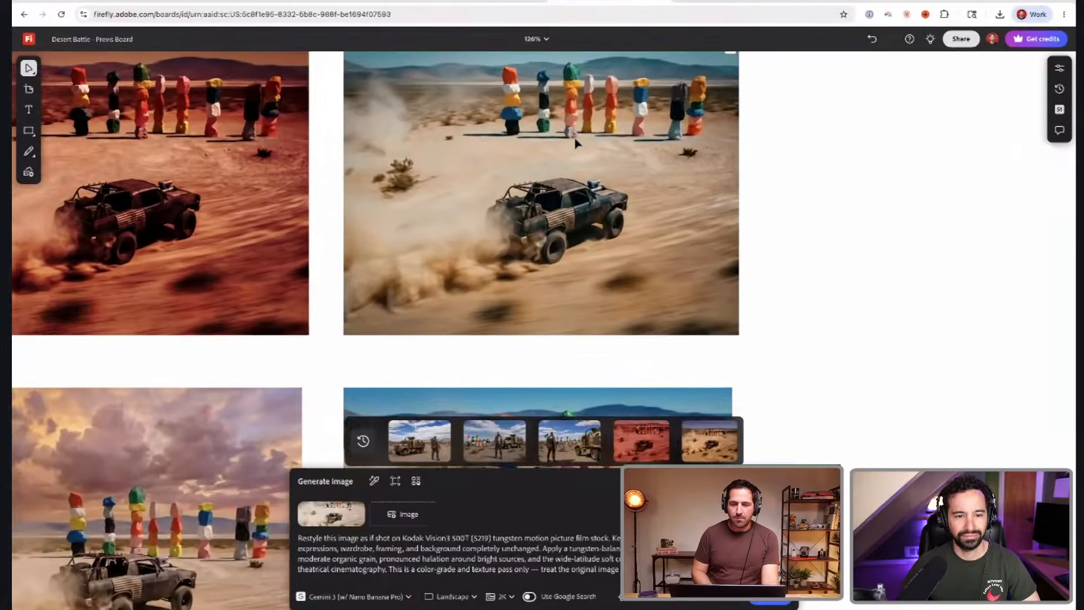
scroll(575, 142, up, 1)
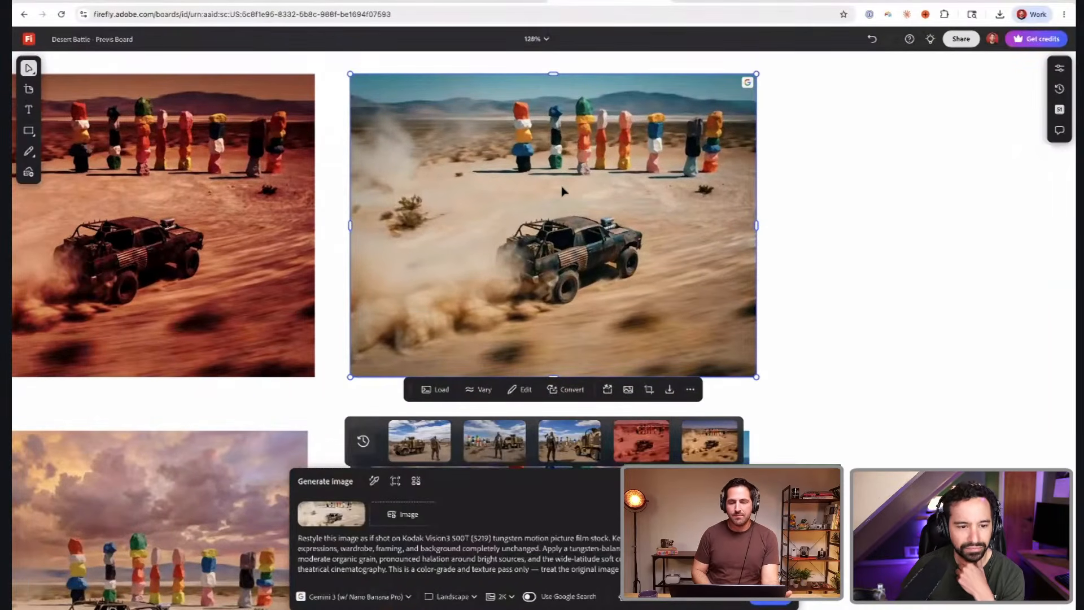
scroll(562, 190, left, 3)
scroll(561, 190, left, 1)
scroll(562, 190, down, 4)
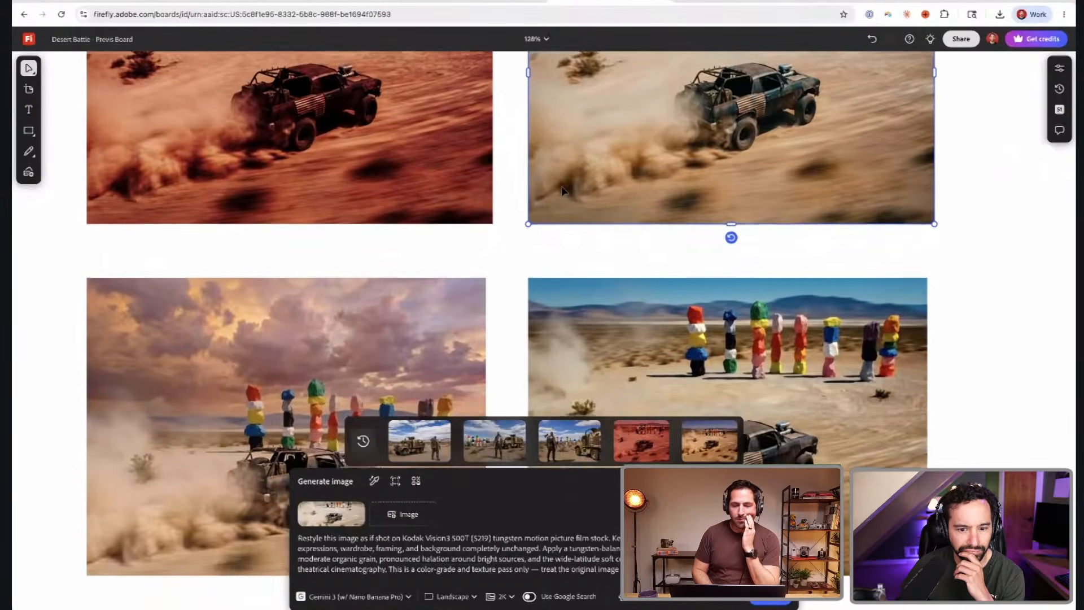
scroll(561, 190, down, 3)
scroll(562, 190, left, 2)
click(459, 223)
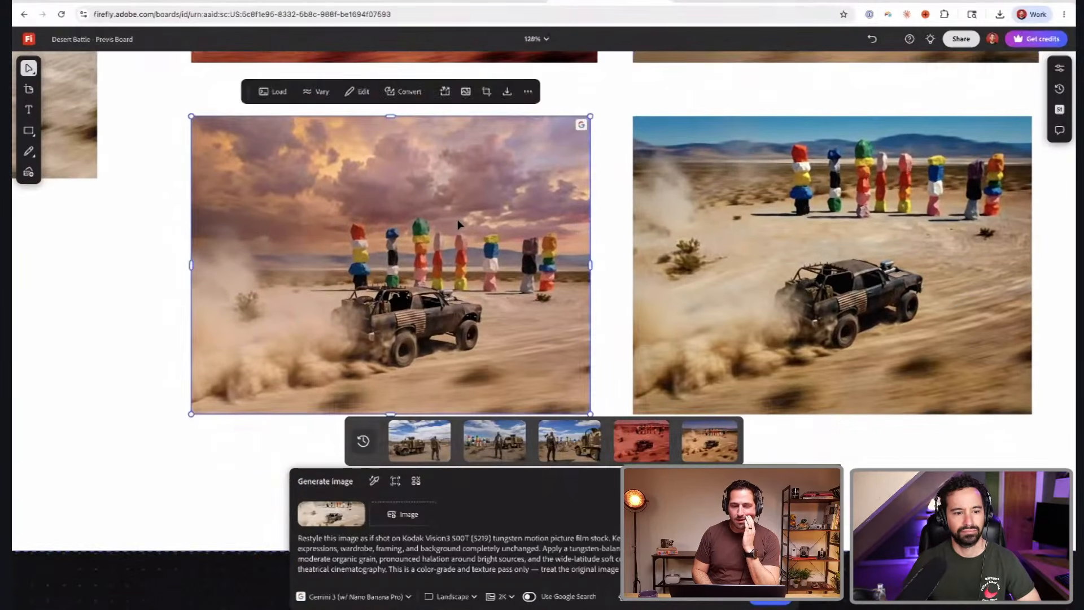
scroll(458, 223, left, 3)
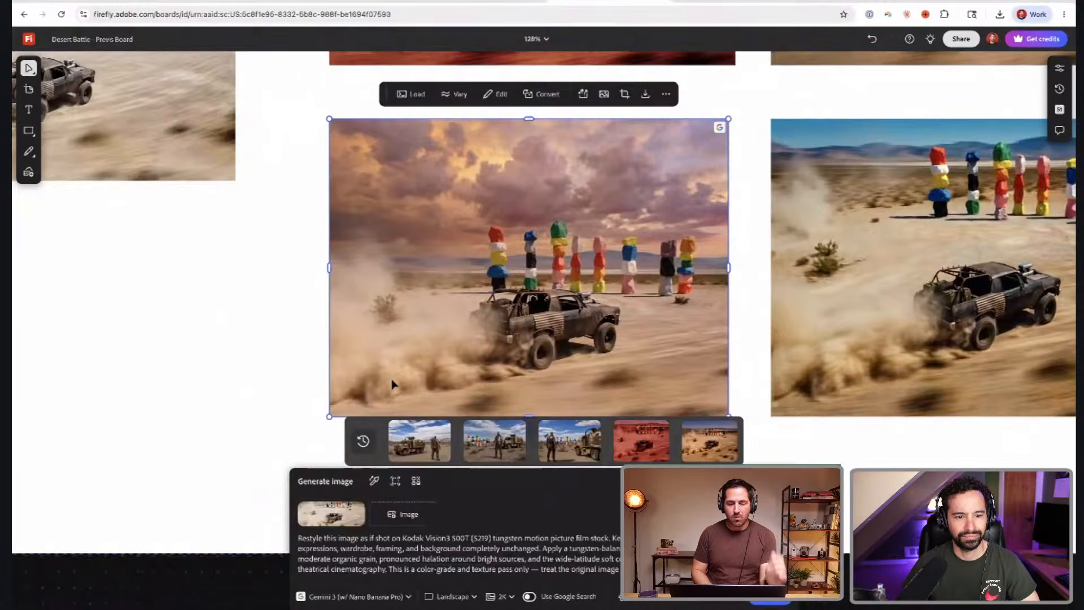
- Clear the prompt and generate the car image with the Crimson And White and Black And White color effects
click(417, 549)
key(ctrl+a)
key(BackSpace)
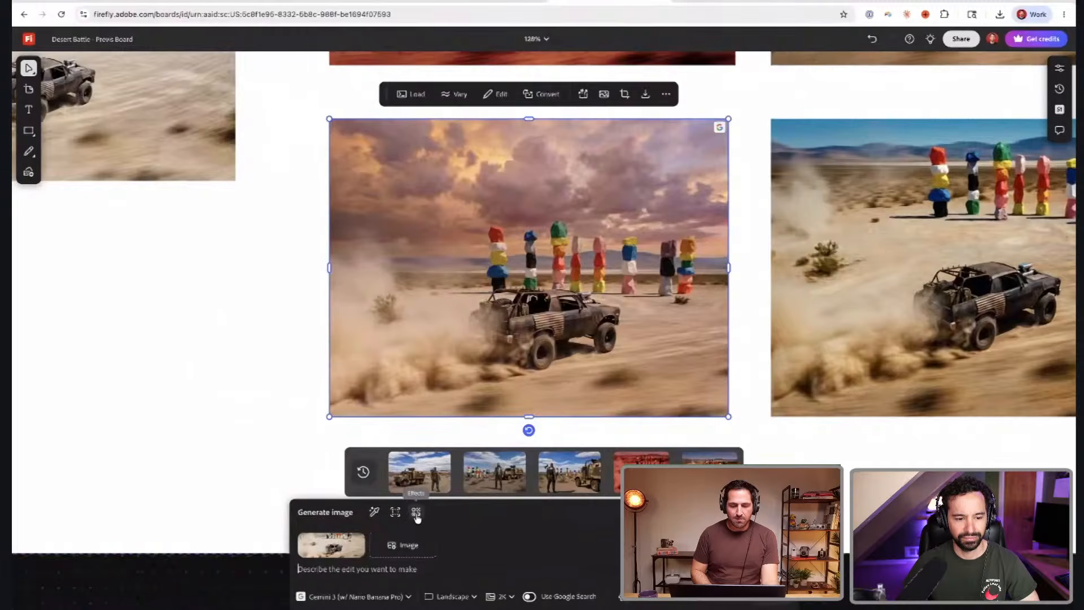
click(416, 513)
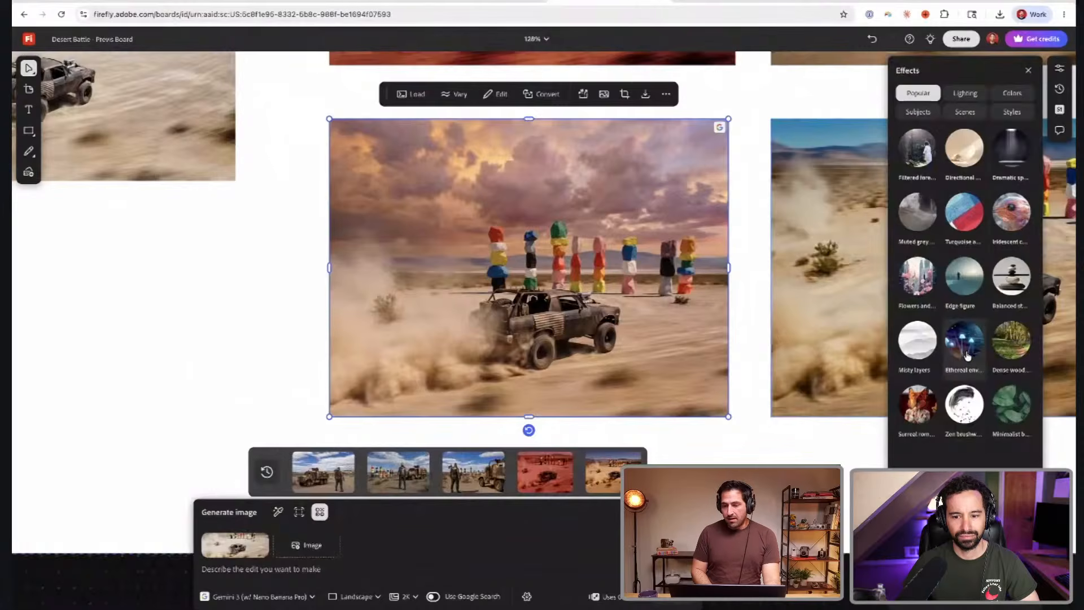
click(1010, 95)
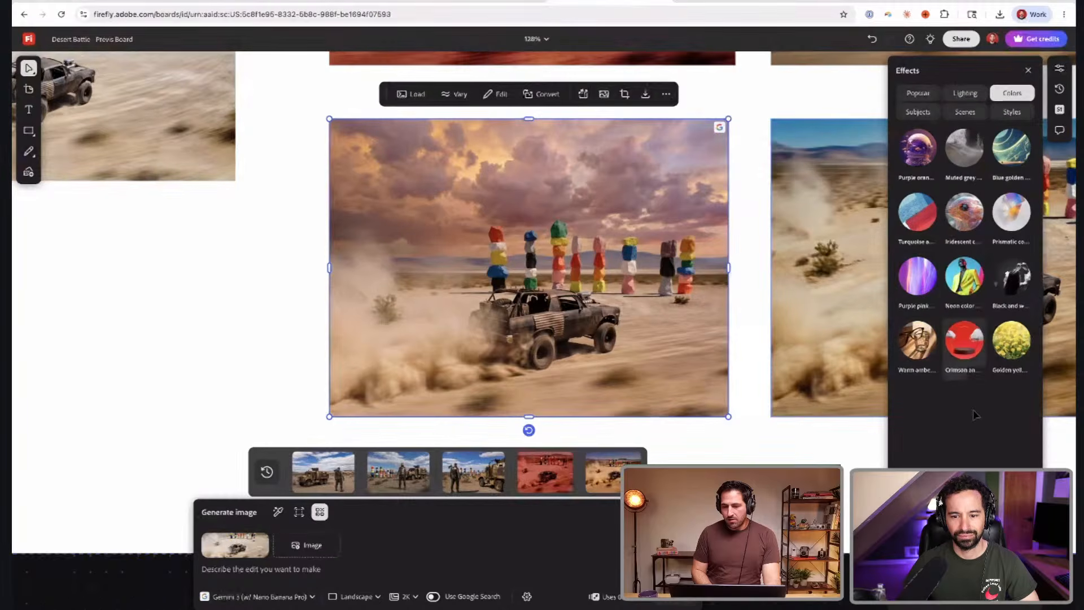
click(964, 341)
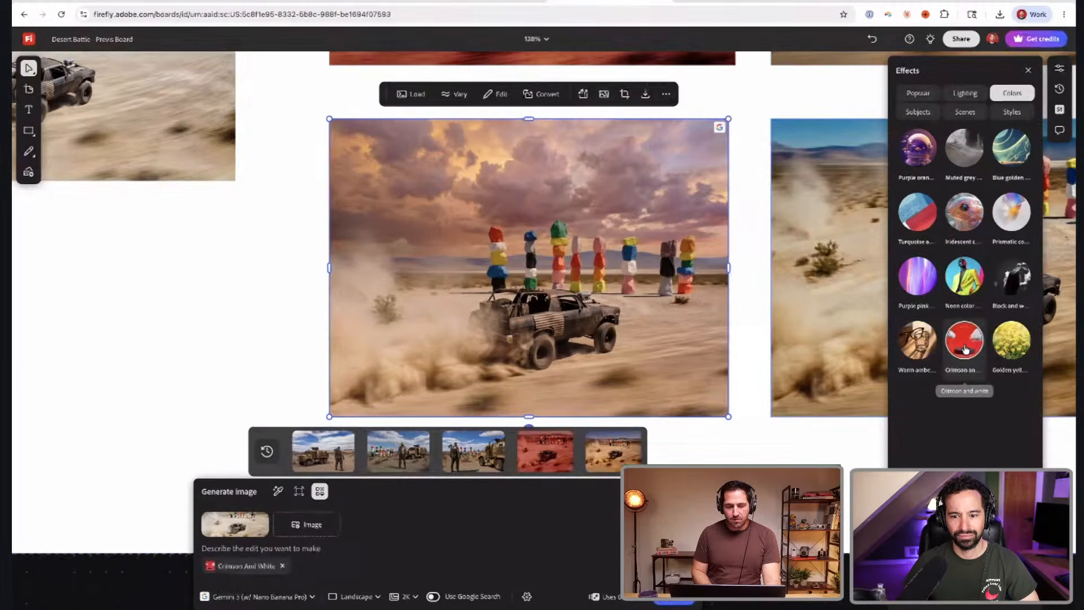
click(1011, 285)
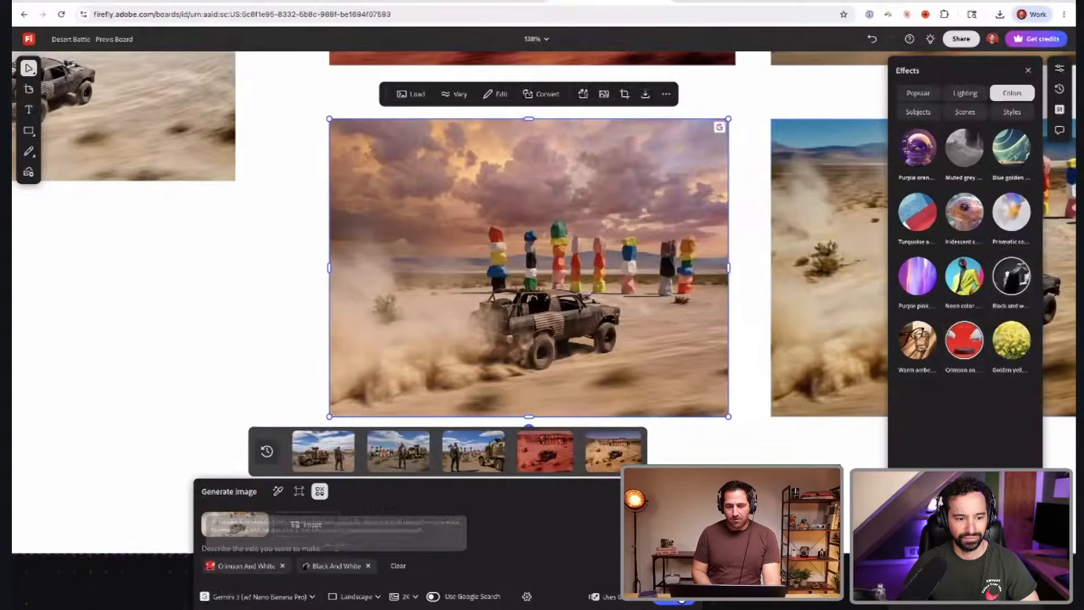
click(674, 598)
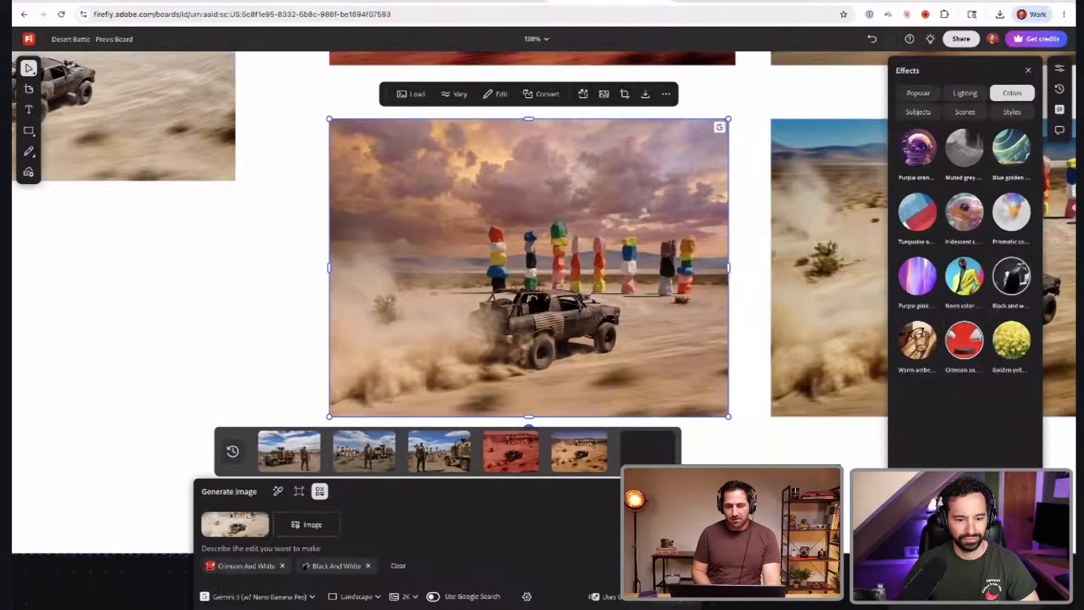
- Remove the Black And White effect from the prompt and browse the available Lighting and Styles effects
click(368, 566)
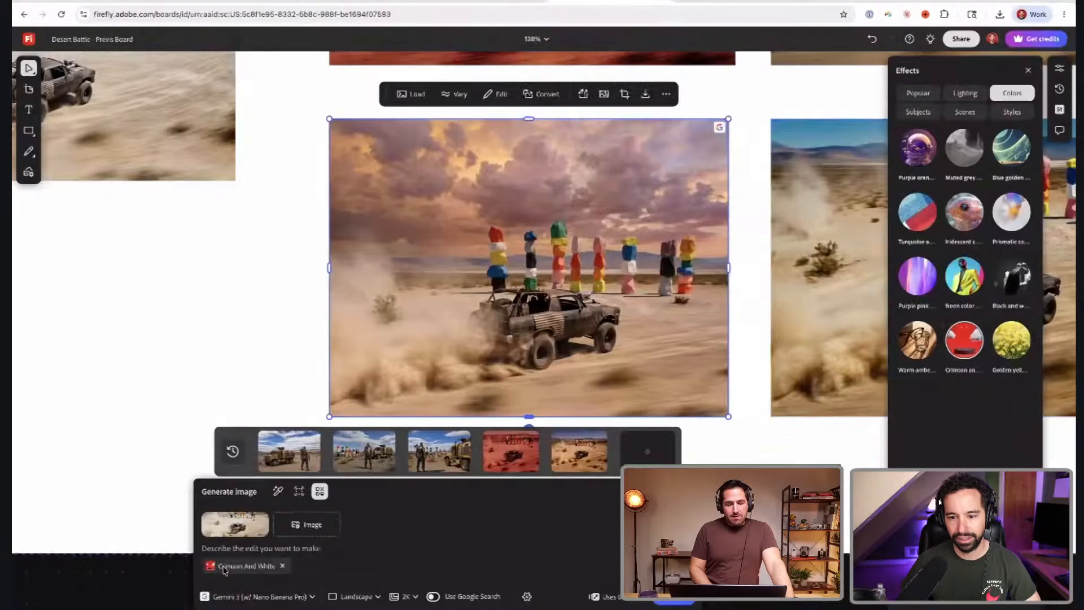
mouse_move(230, 568)
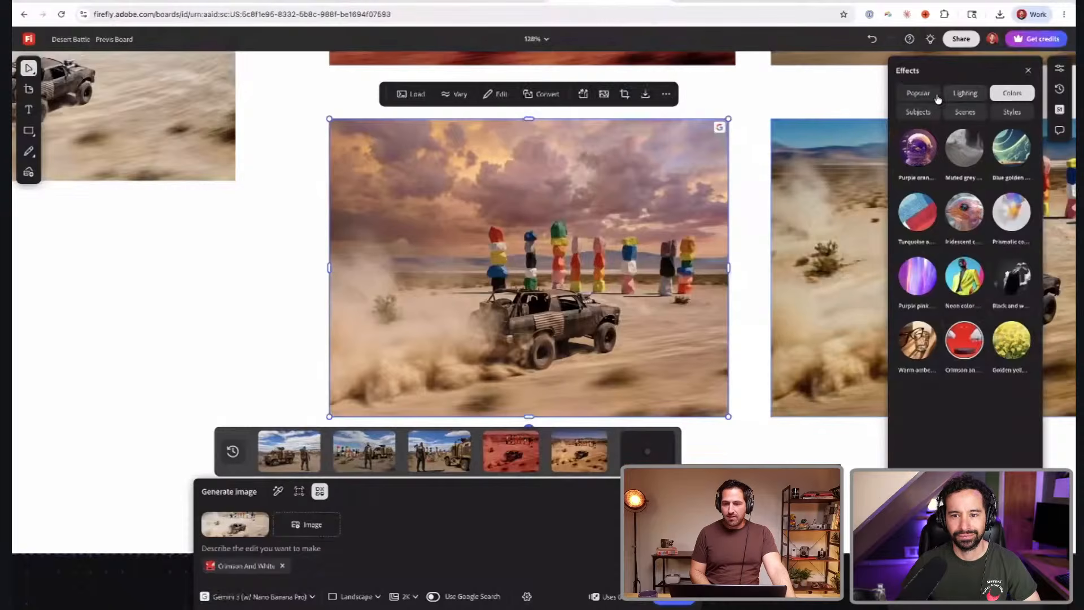
click(969, 94)
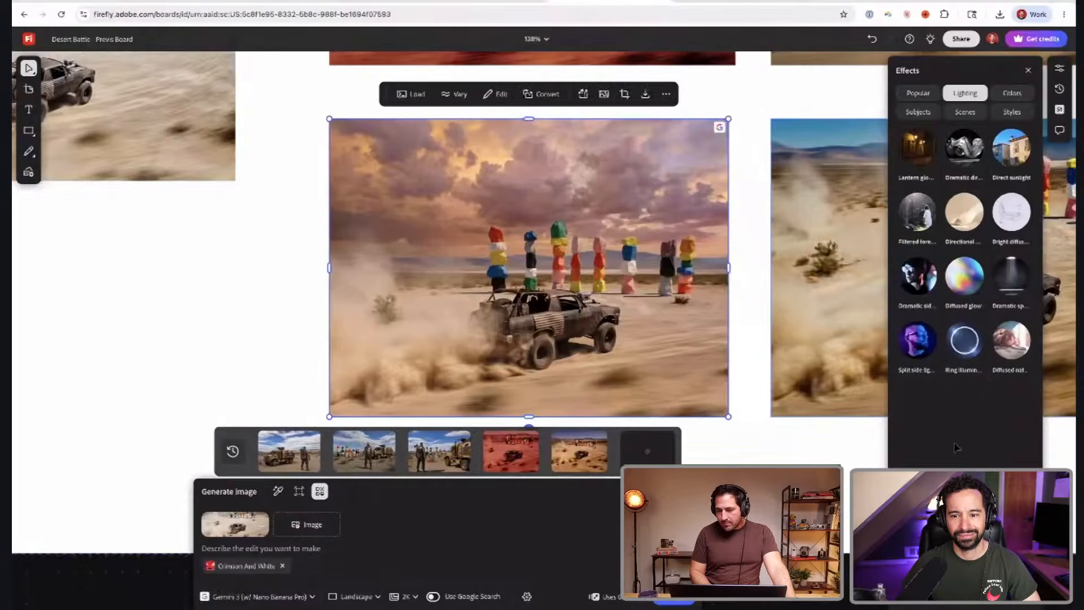
click(1007, 112)
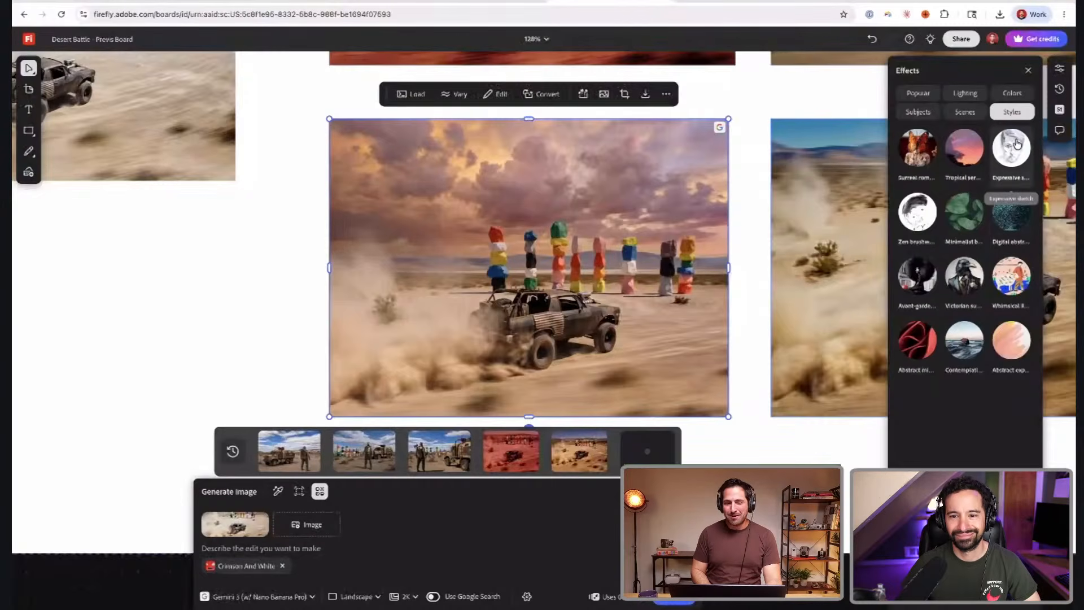
- Load the sunset-sky variation's generation settings to review its effect, and select the saturated variation beside it
scroll(515, 226, down, 1)
scroll(515, 225, right, 1)
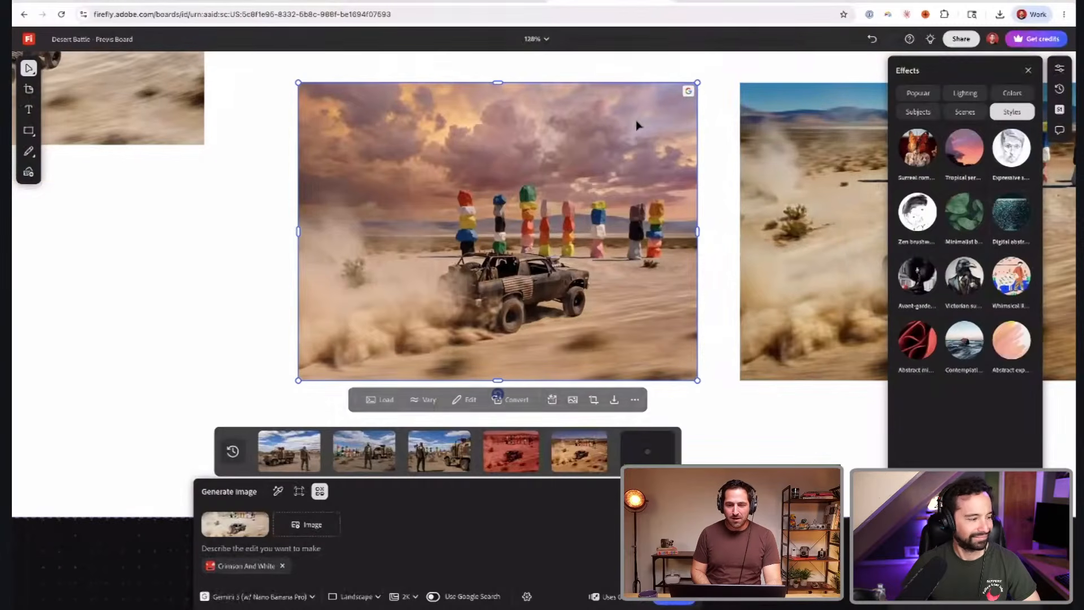
click(380, 400)
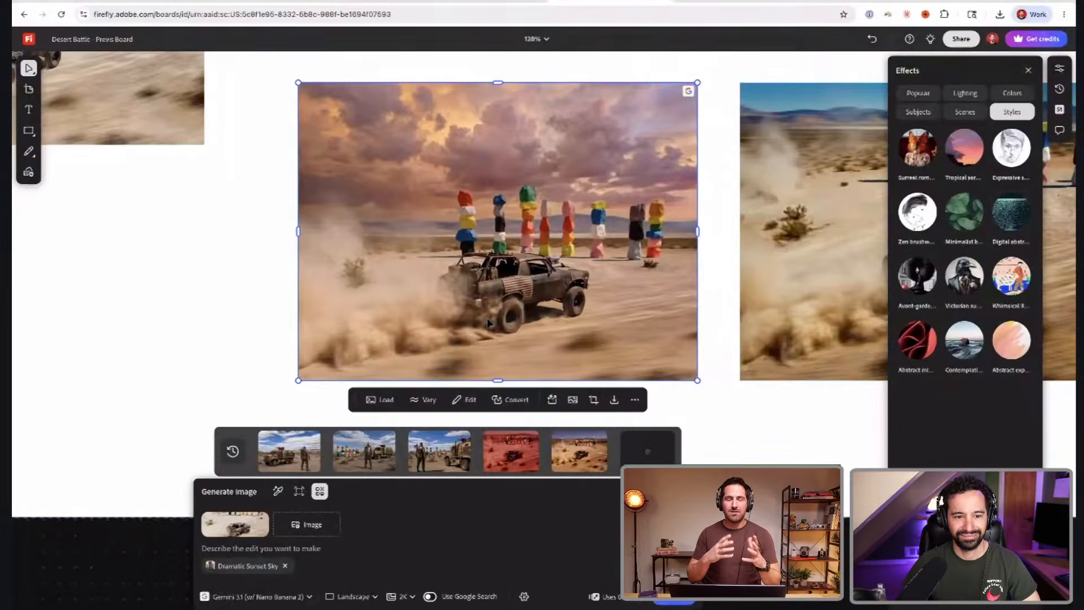
scroll(498, 305, right, 5)
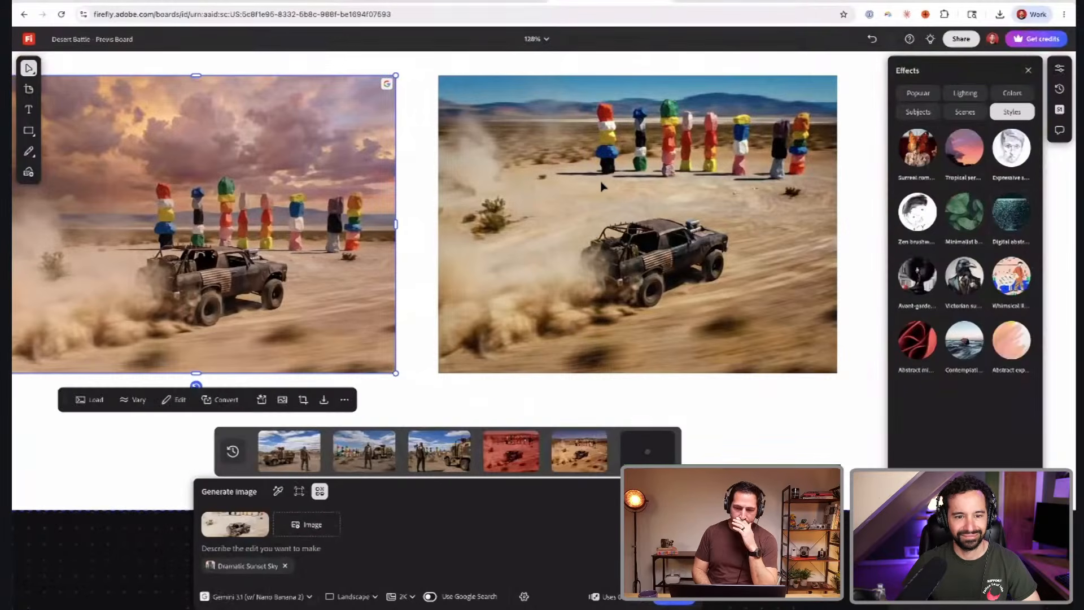
click(601, 186)
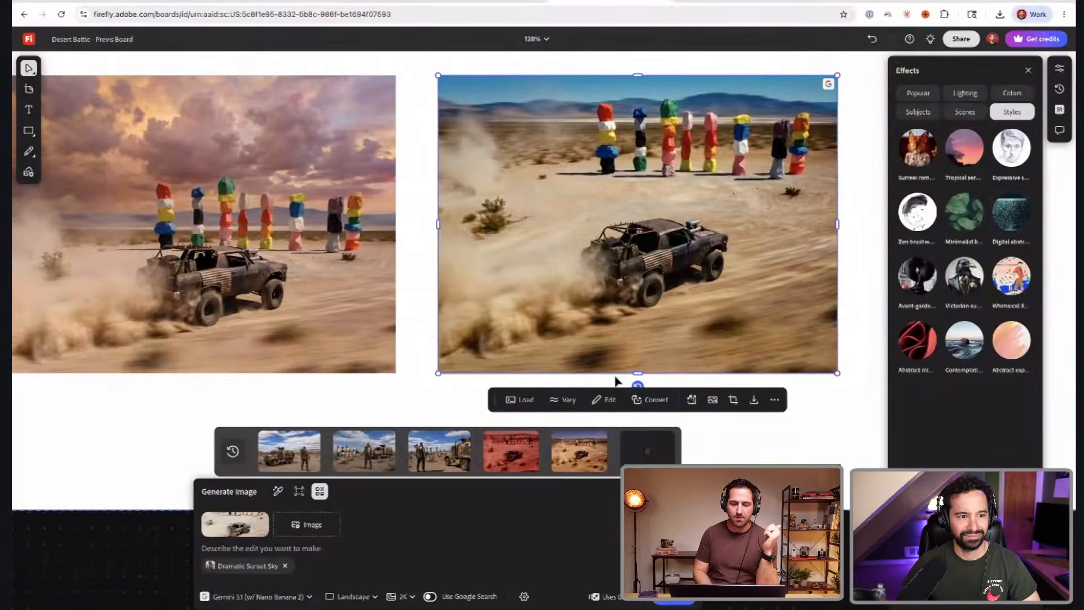
- Place the generated warm-toned film-stock image on the empty canvas beside the red car image and inspect it up close
scroll(615, 382, down, 3)
scroll(615, 382, down, 5)
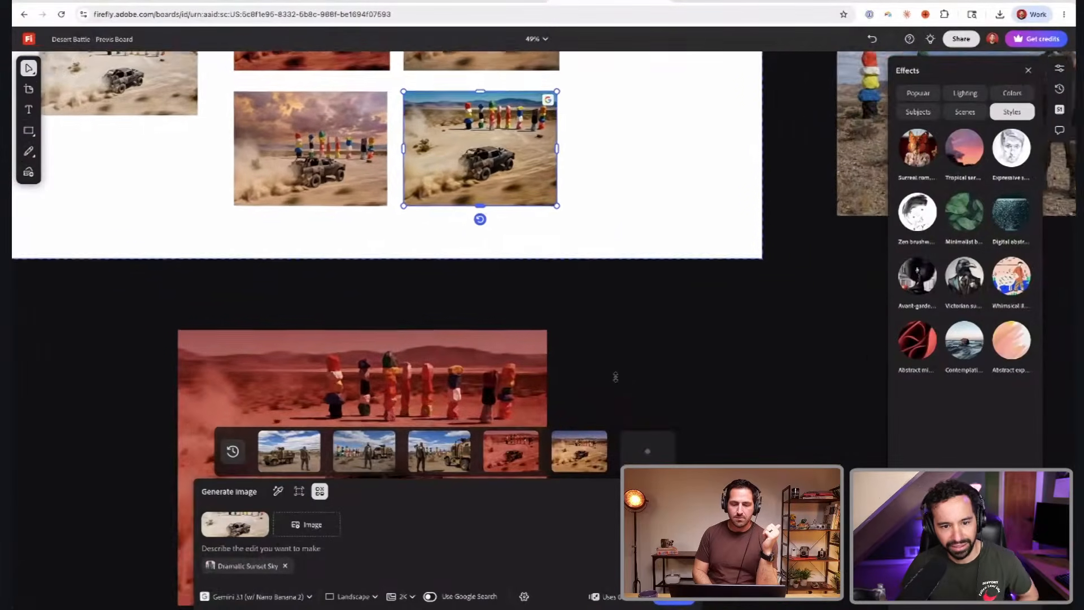
click(585, 456)
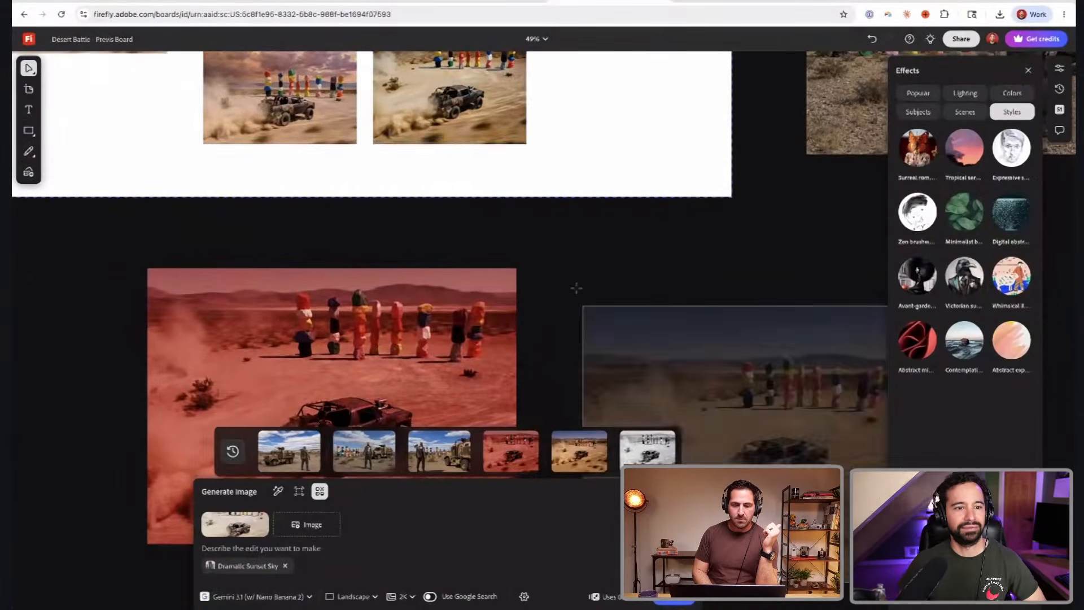
click(558, 286)
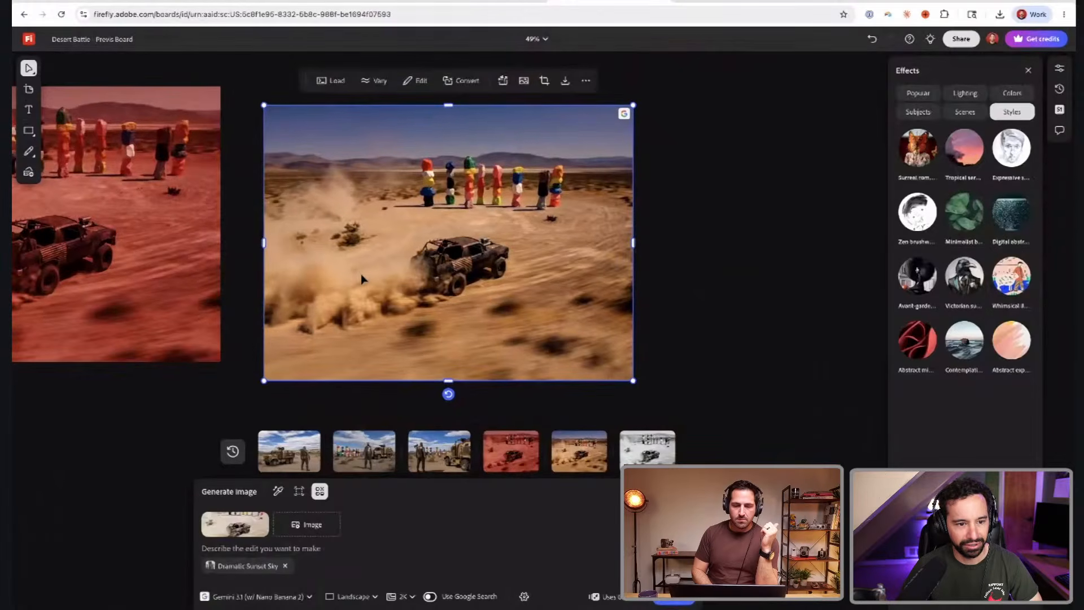
scroll(280, 257, up, 3)
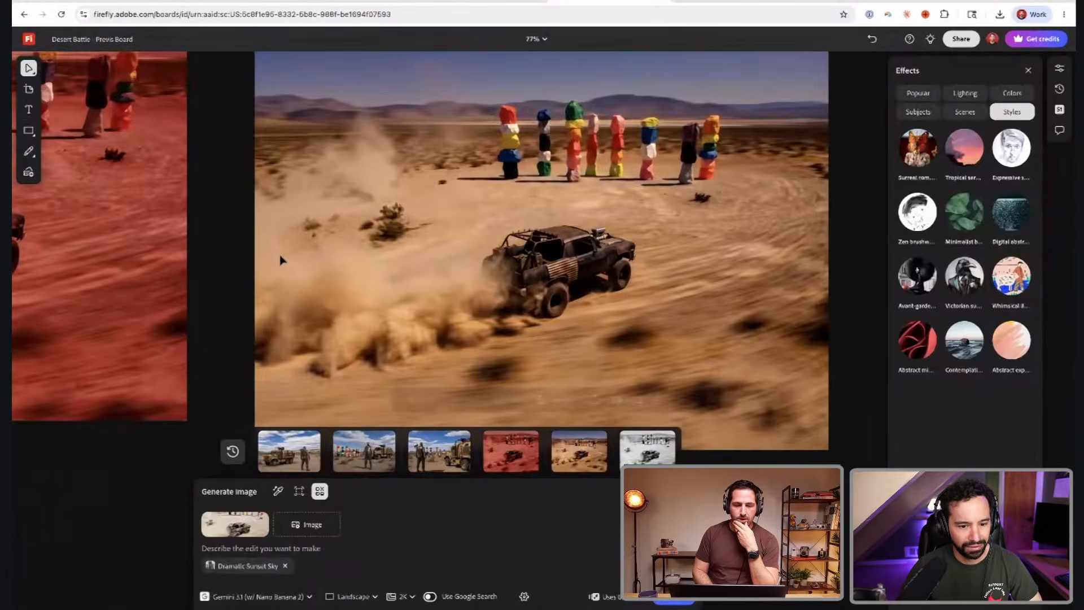
scroll(280, 257, up, 5)
scroll(280, 257, down, 4)
scroll(280, 257, up, 1)
- Load the saturated blue-sky variation's generation settings to bring its three-strip Technicolor restyle text into the prompt
click(244, 208)
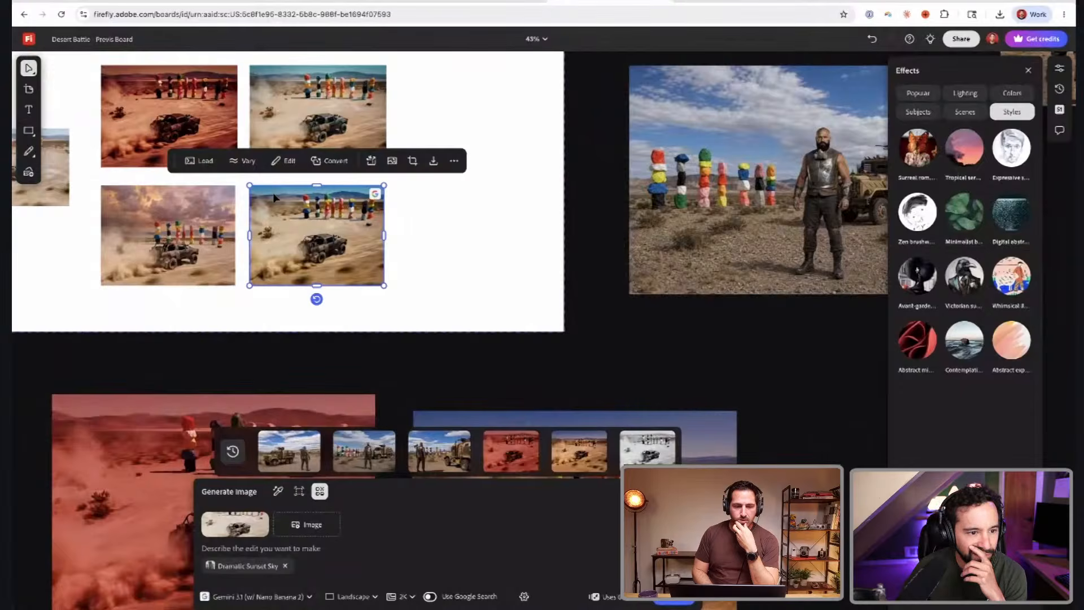
click(204, 162)
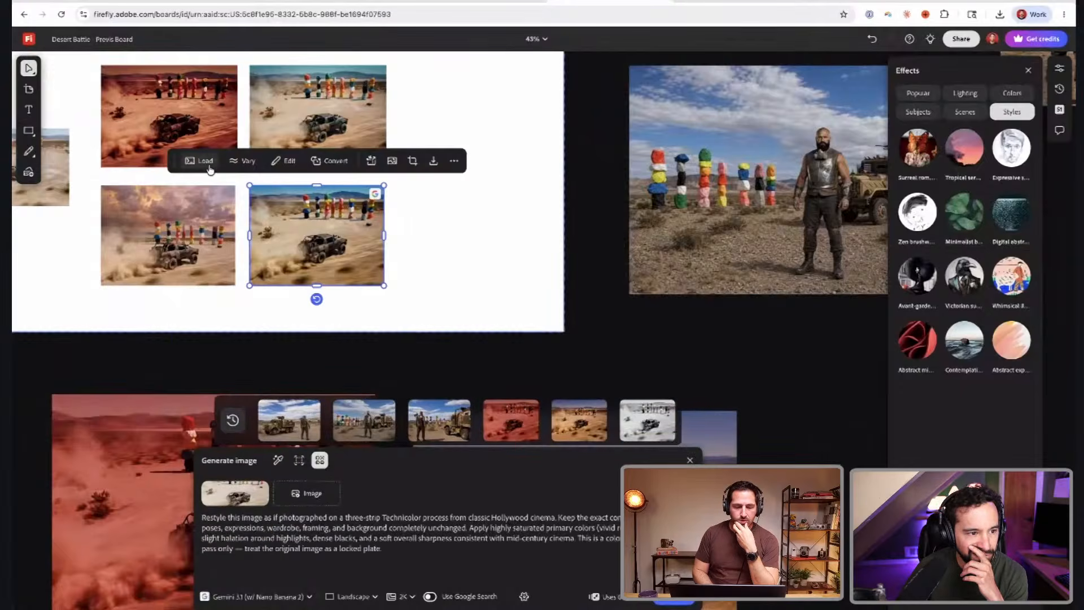
double_click(400, 518)
click(356, 531)
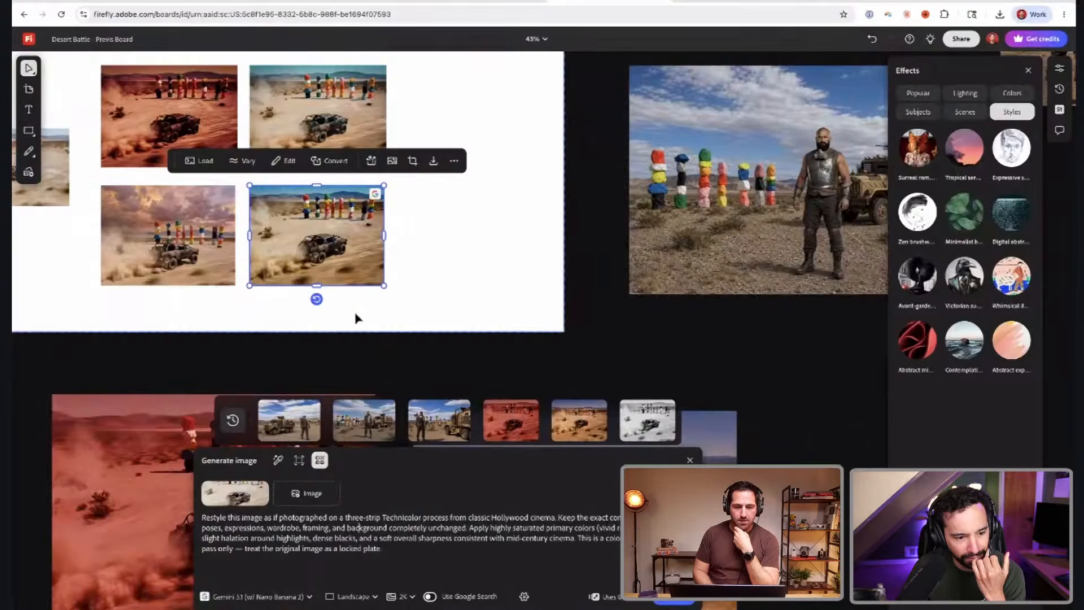
- Review the warm-toned film-stock image up close, close image generation, and move the image level with the red car image
click(353, 312)
scroll(341, 268, down, 5)
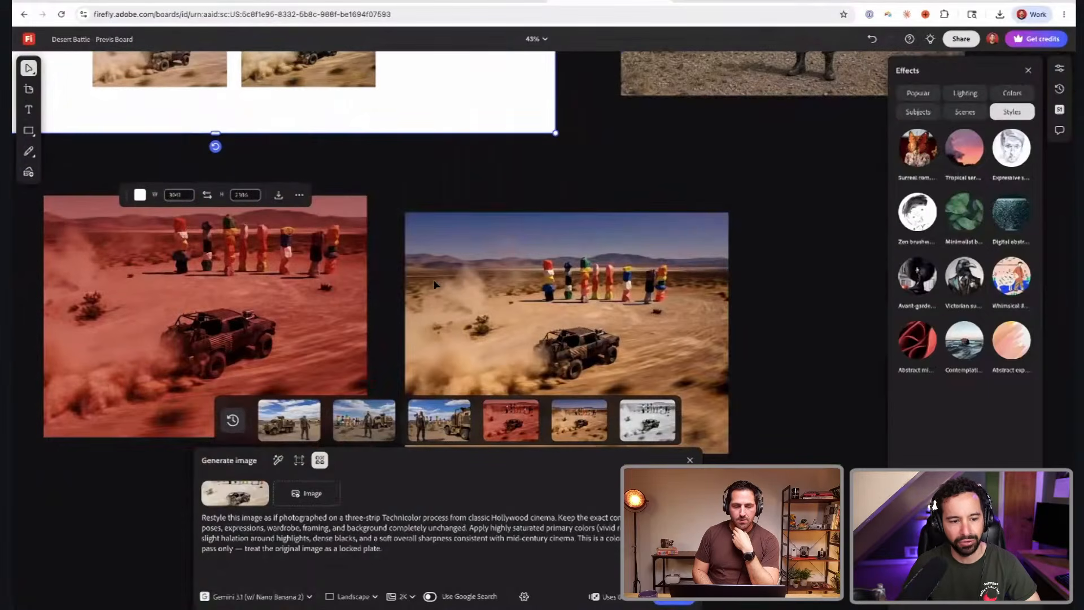
scroll(477, 219, up, 5)
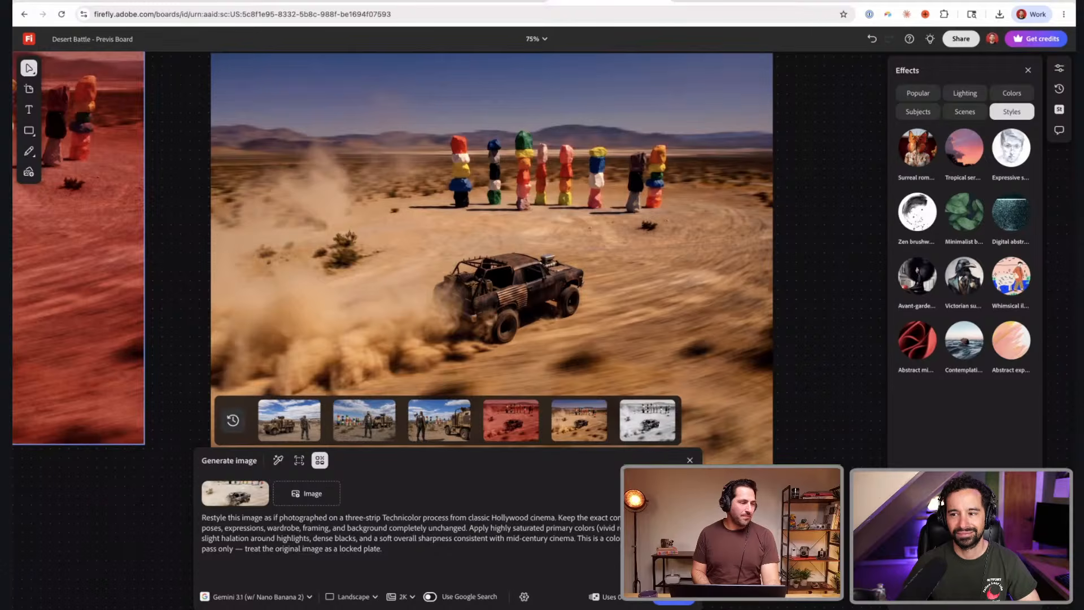
click(782, 389)
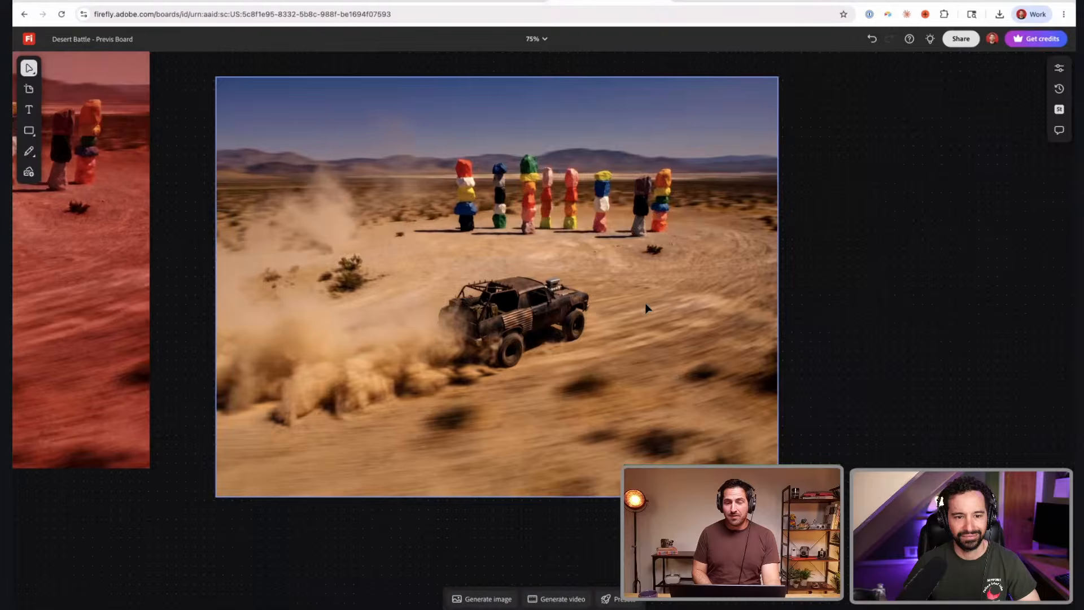
scroll(646, 305, down, 5)
mouse_move(563, 297)
mouse_down()
mouse_move(556, 272)
mouse_move(555, 284)
mouse_up()
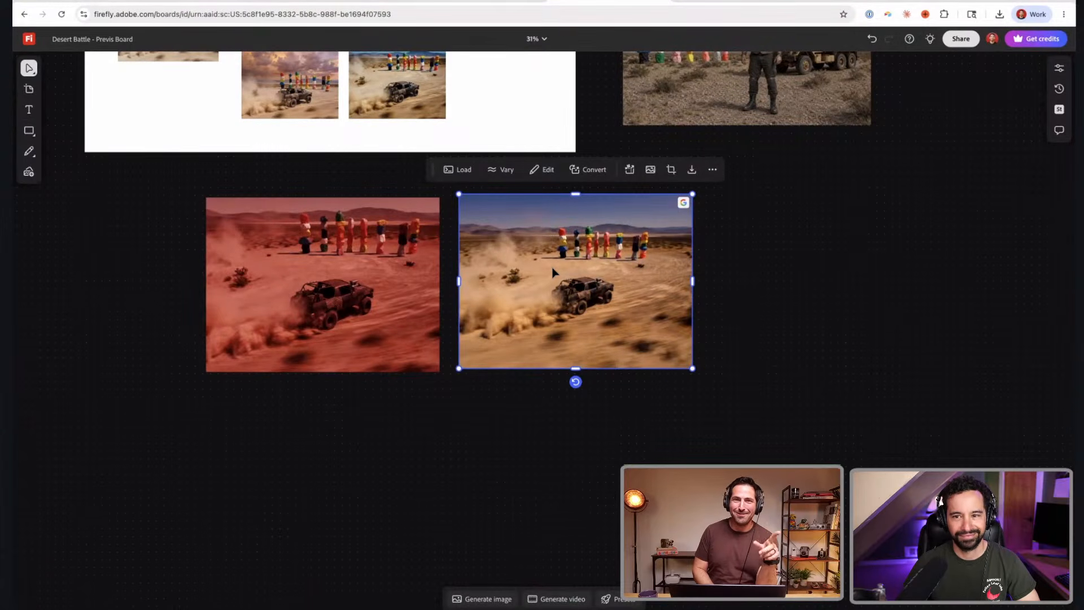
scroll(552, 278, up, 1)
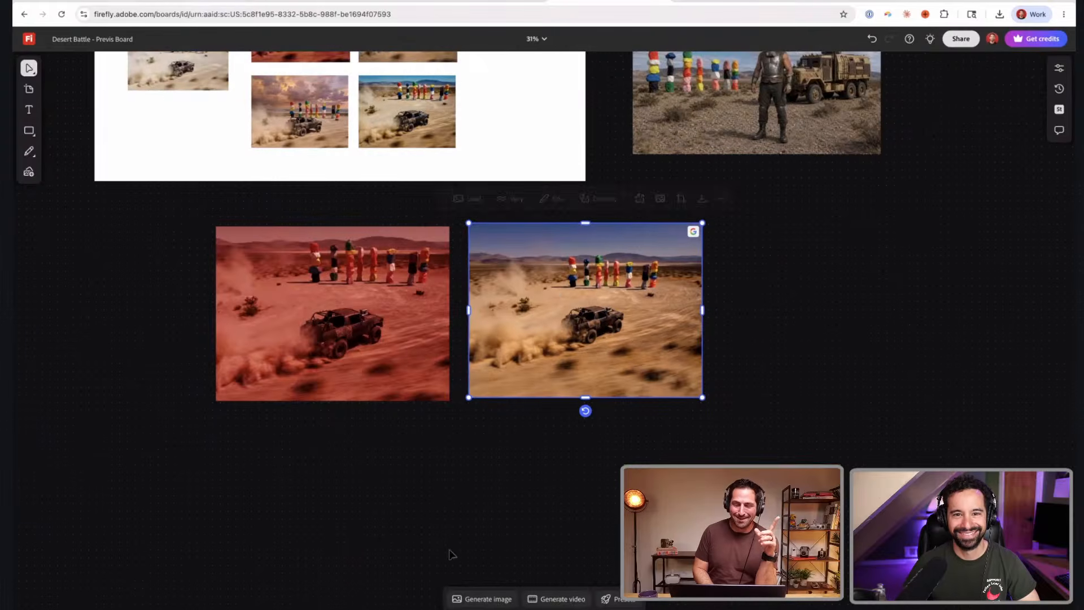
- Reopen image generation, place the generated black-and-white car image on the empty canvas and inspect it up close
click(460, 598)
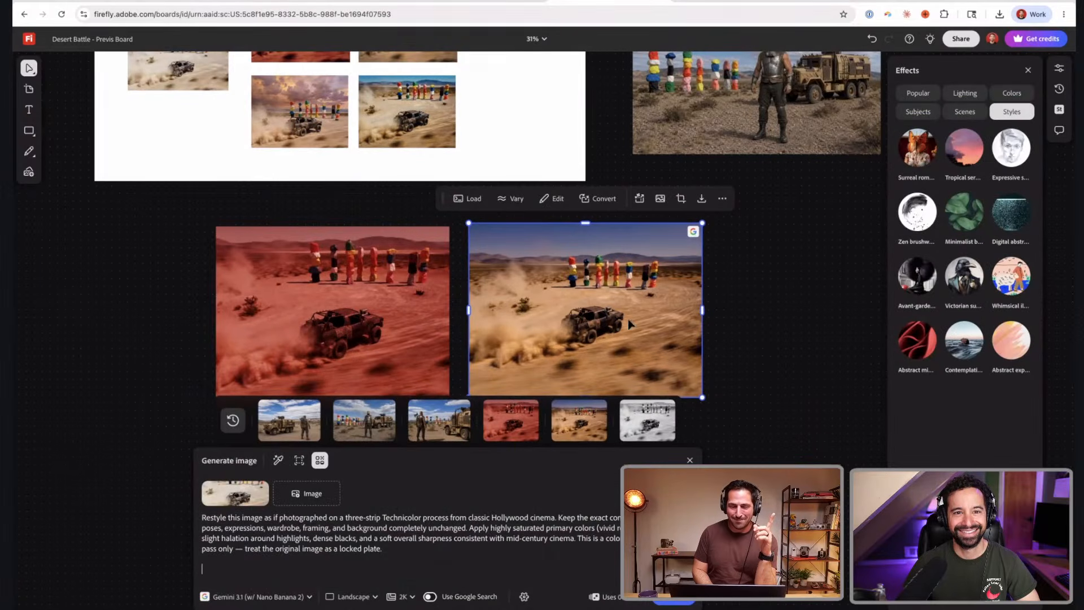
scroll(627, 319, down, 5)
drag(452, 261, 325, 248)
scroll(324, 248, up, 5)
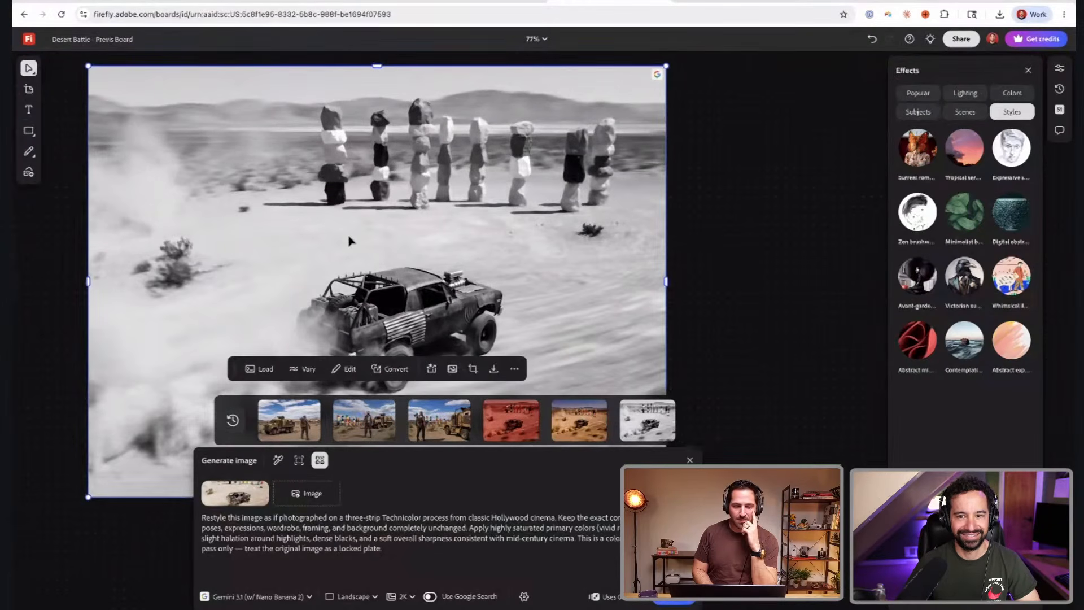
scroll(350, 241, down, 2)
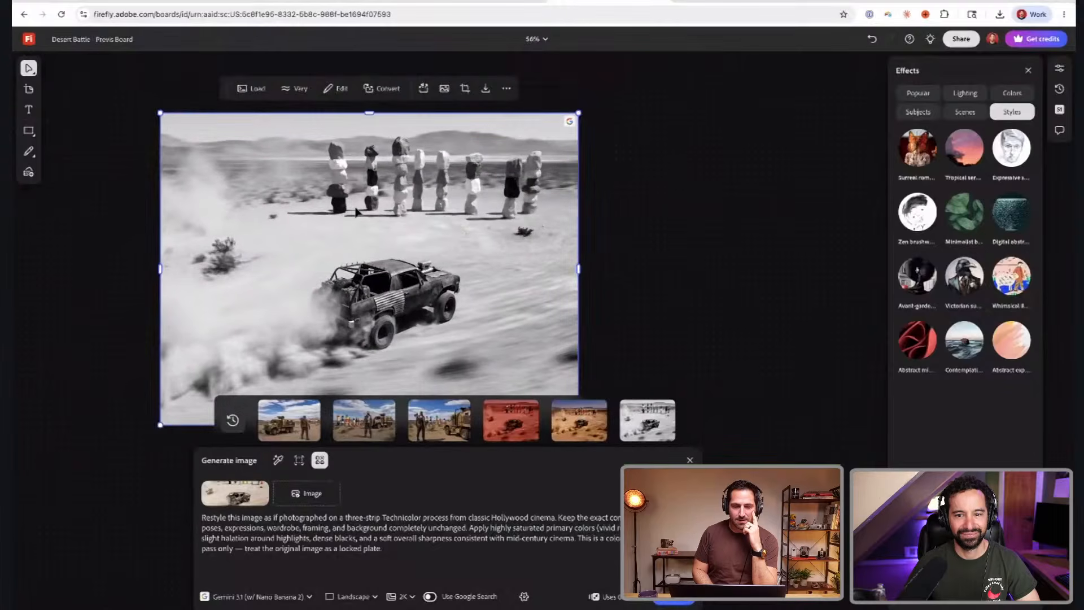
- Load the black-and-white car image's generation settings to review its applied effects, and close image generation
click(254, 91)
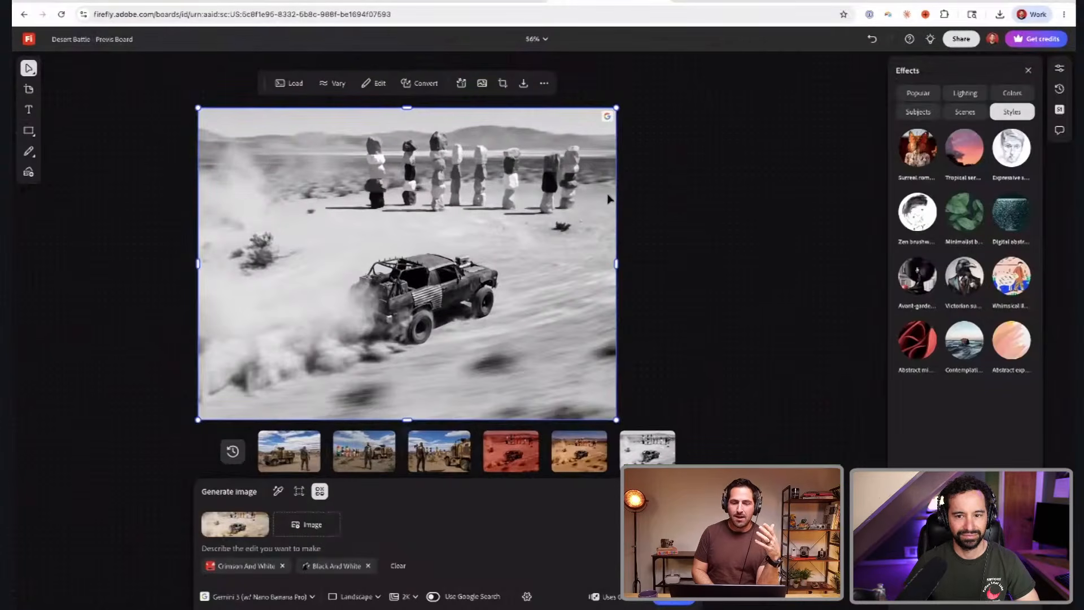
click(529, 200)
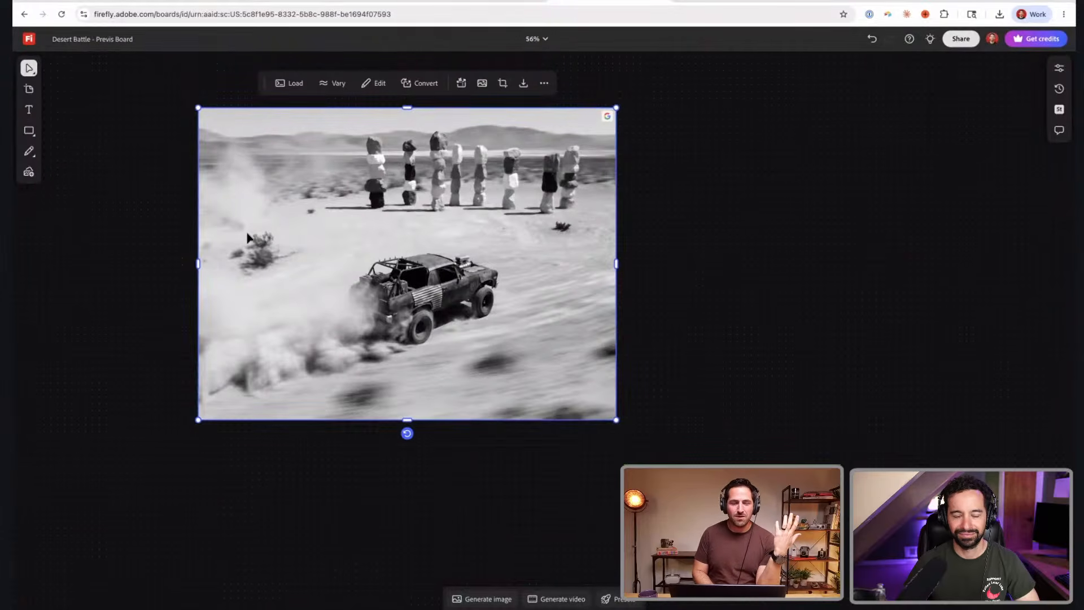
click(285, 84)
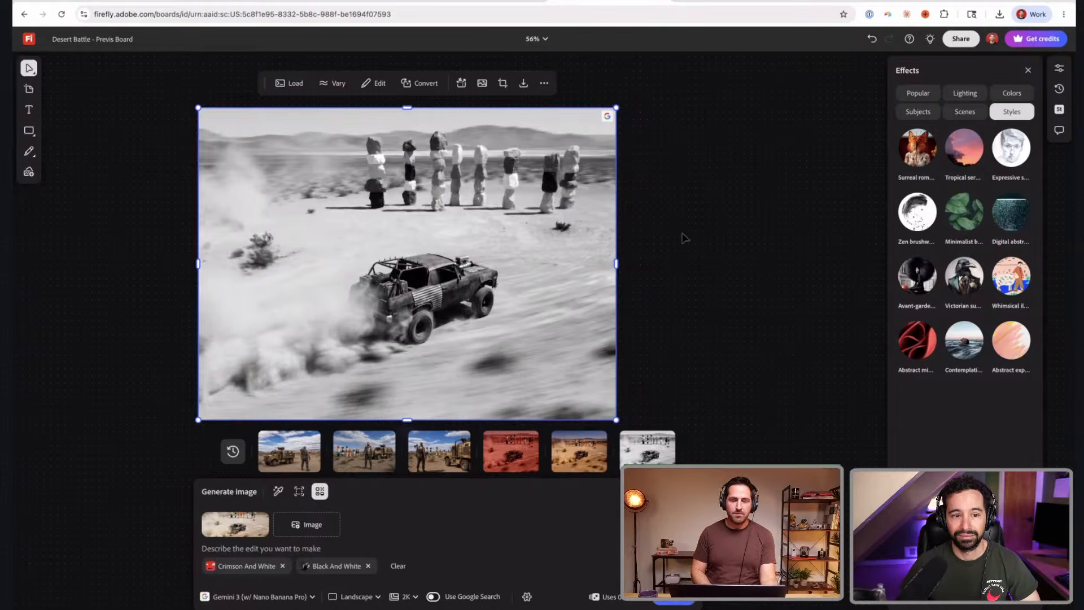
scroll(681, 218, down, 1)
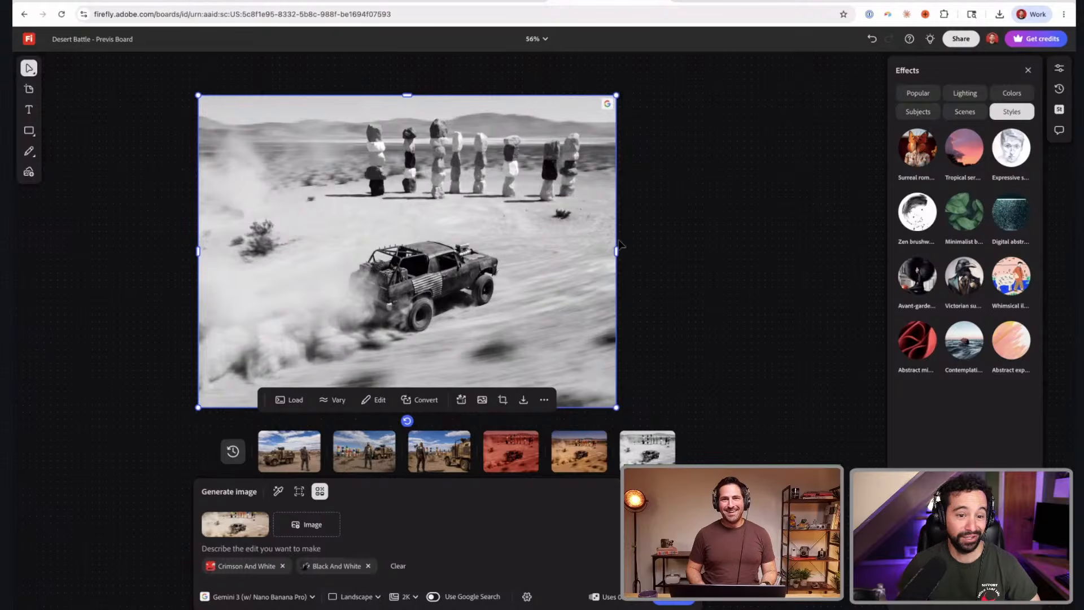
click(679, 211)
scroll(679, 212, up, 3)
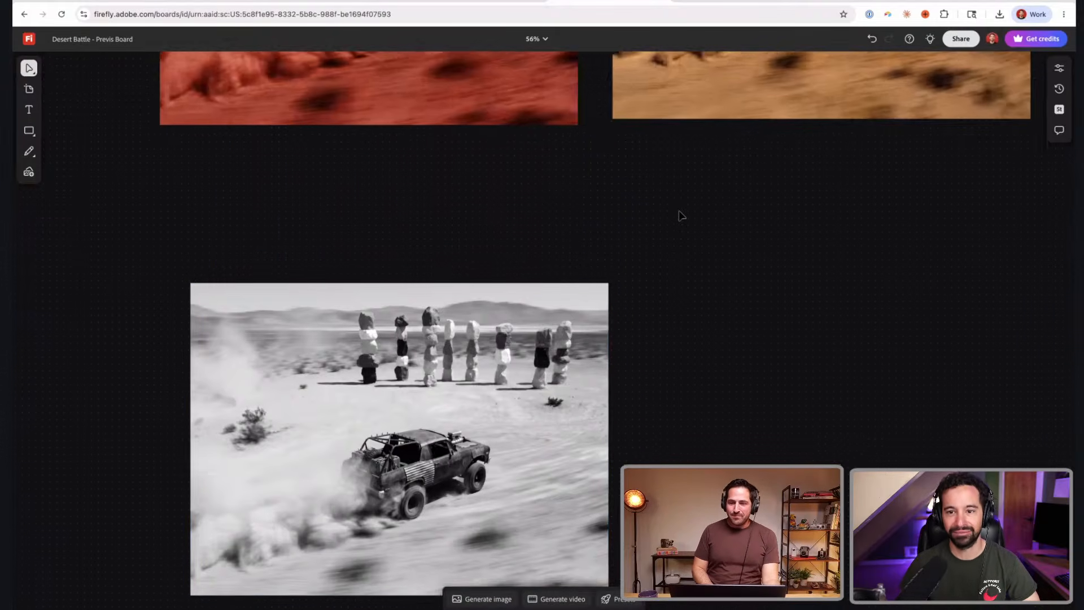
- Download the warm-toned film-stock car image from the board
scroll(679, 212, down, 5)
scroll(679, 212, right, 2)
scroll(679, 212, up, 1)
scroll(680, 213, up, 3)
scroll(679, 213, right, 1)
click(597, 255)
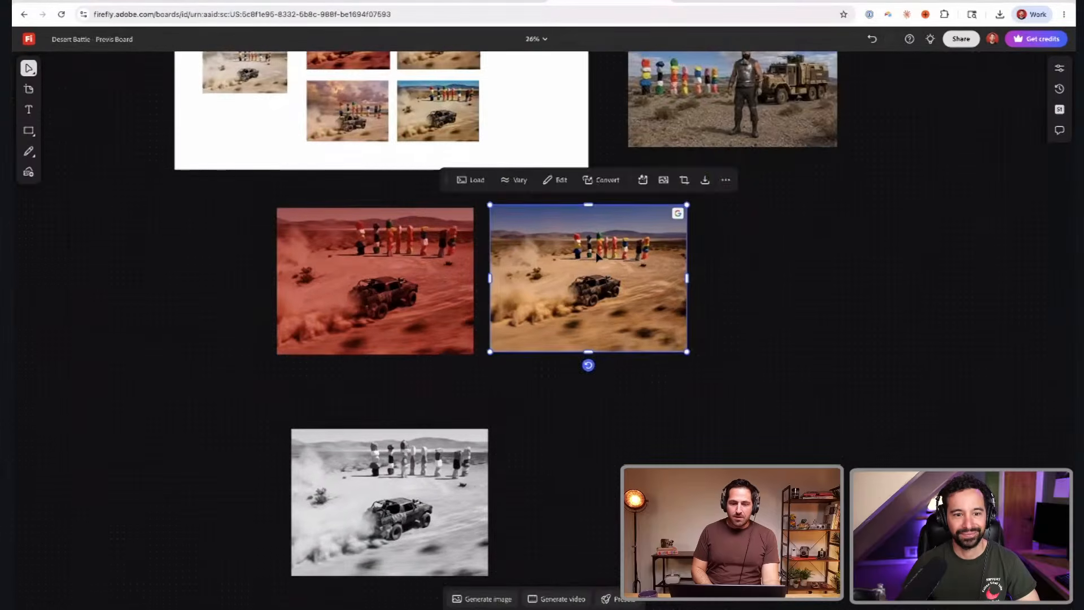
scroll(597, 255, up, 1)
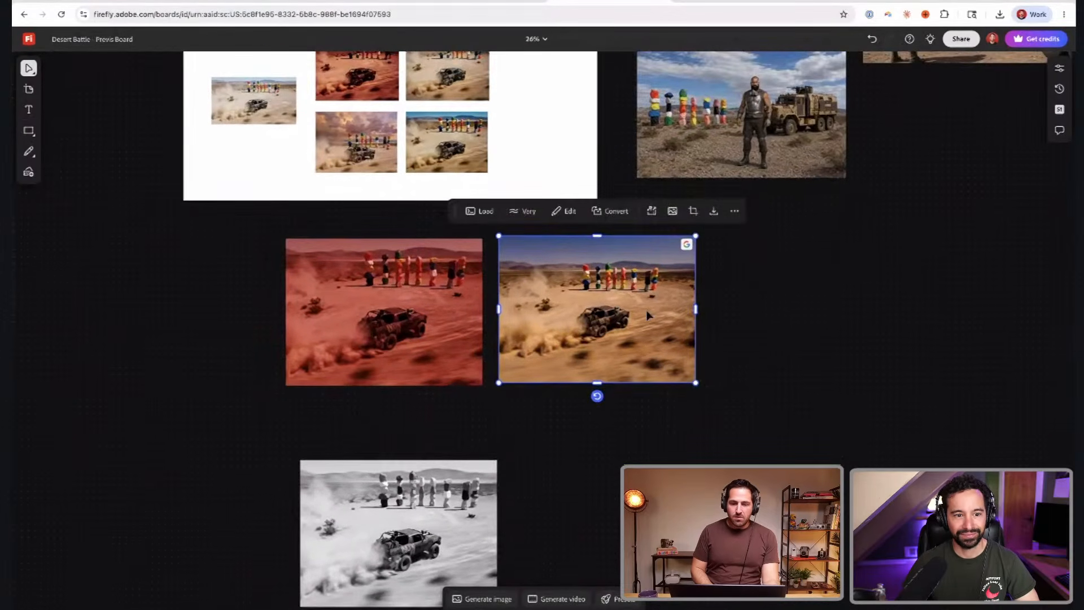
click(711, 213)
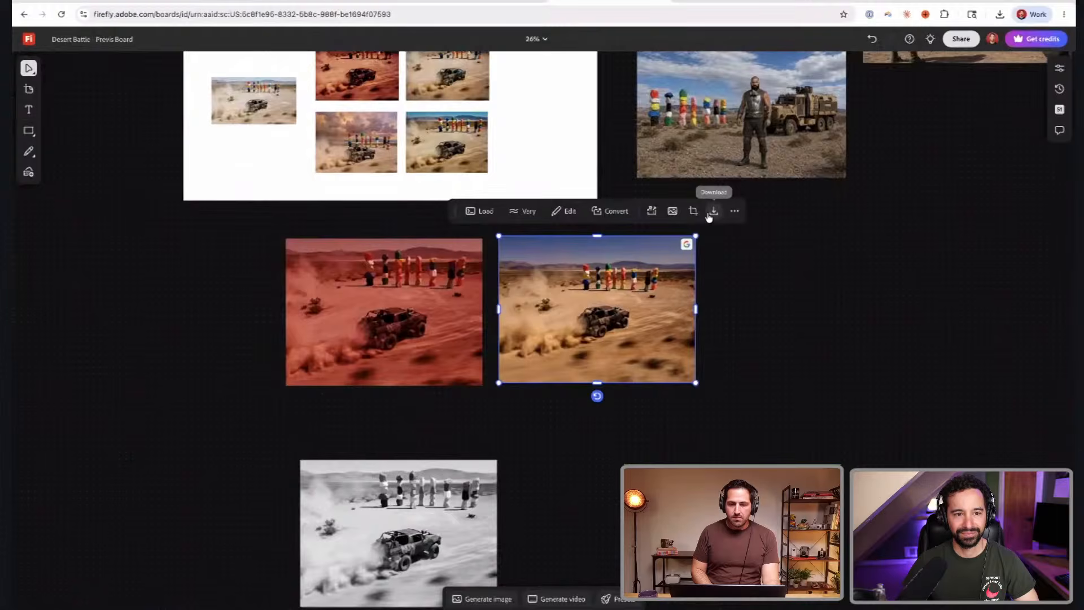
click(823, 282)
- Switch to Premiere Pro, save the project, and scrub through the opening aerial shot of the Desert Battle Edit sequence
key(super+Tab)
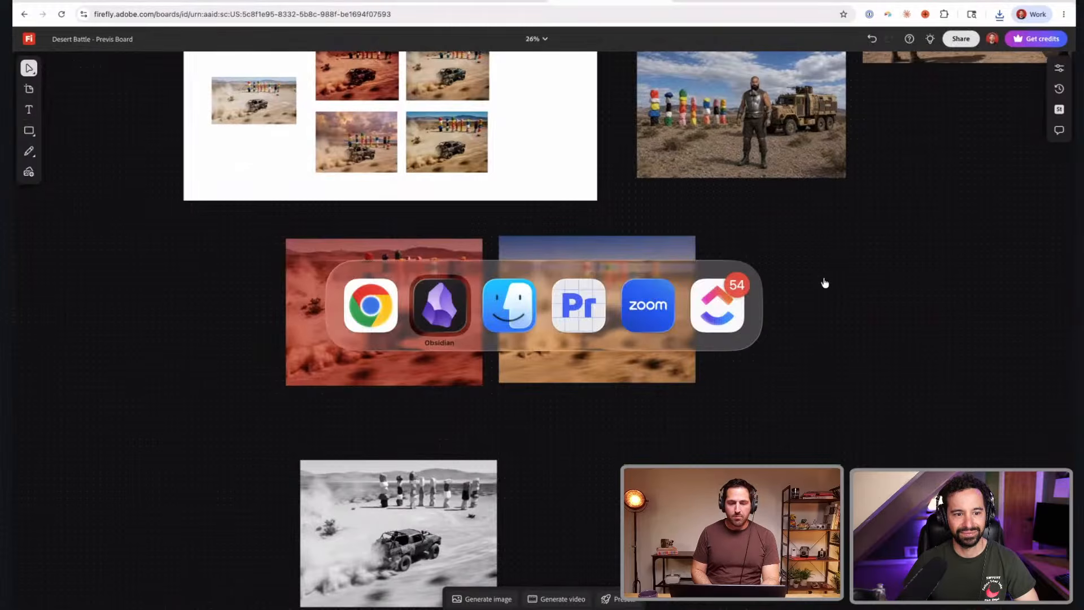
key(super+Tab)
key(super+Tab)
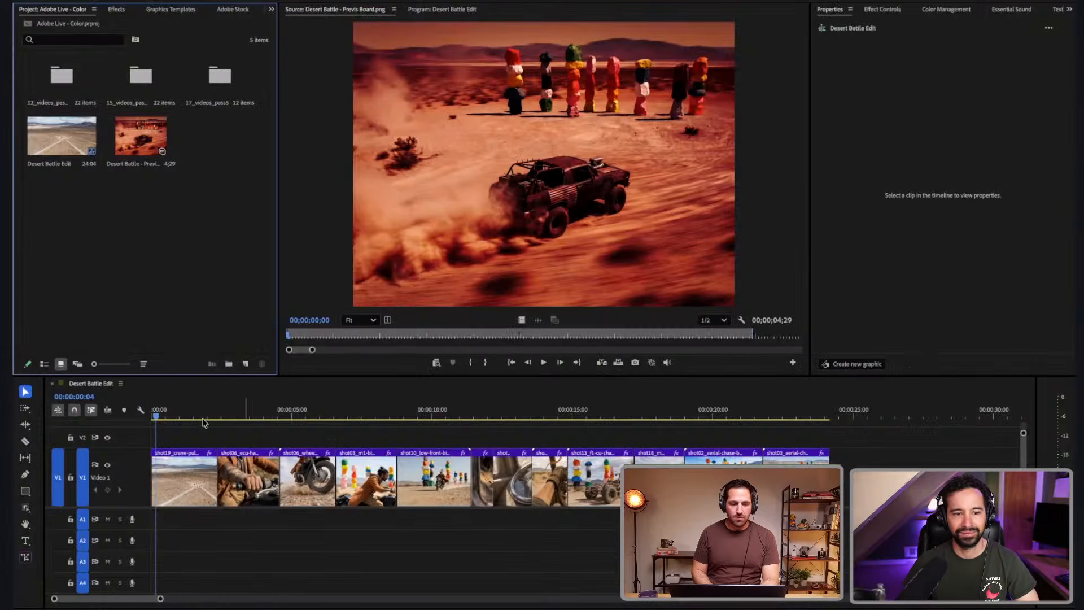
drag(187, 417, 179, 417)
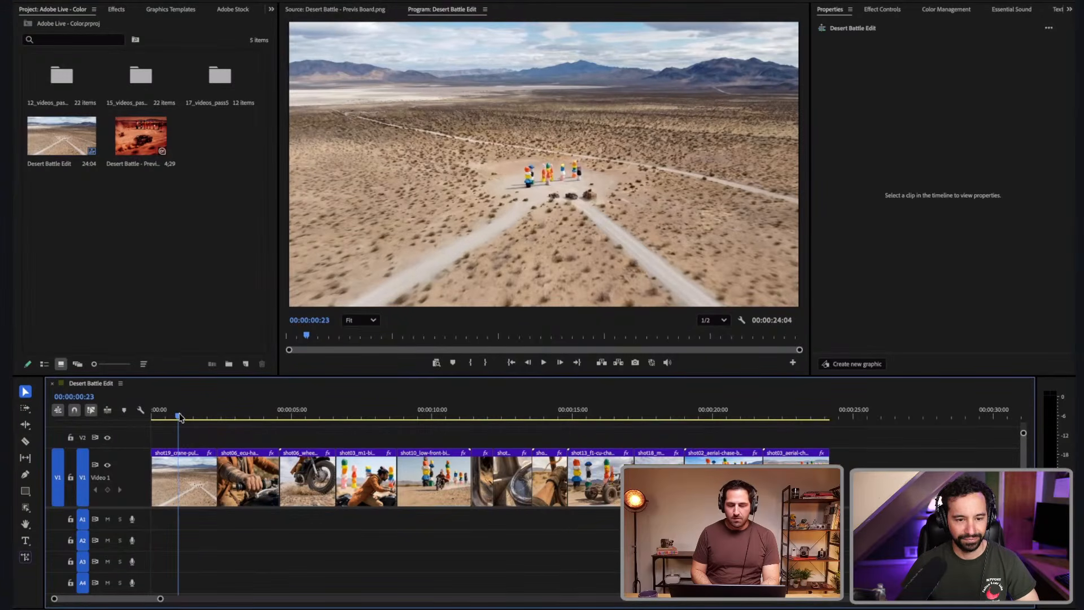
key(super+s)
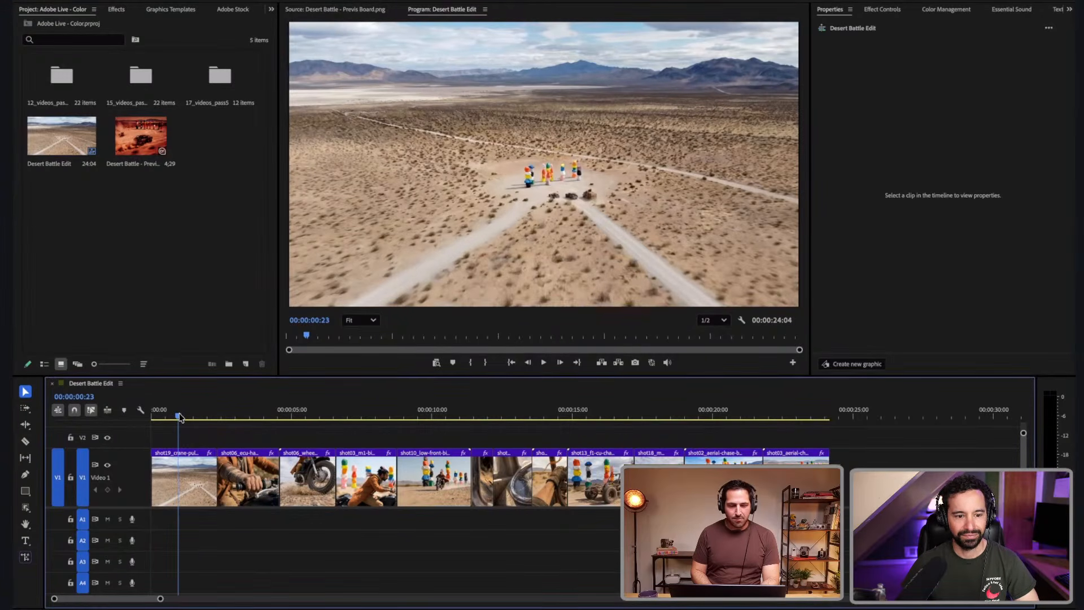
drag(179, 417, 176, 416)
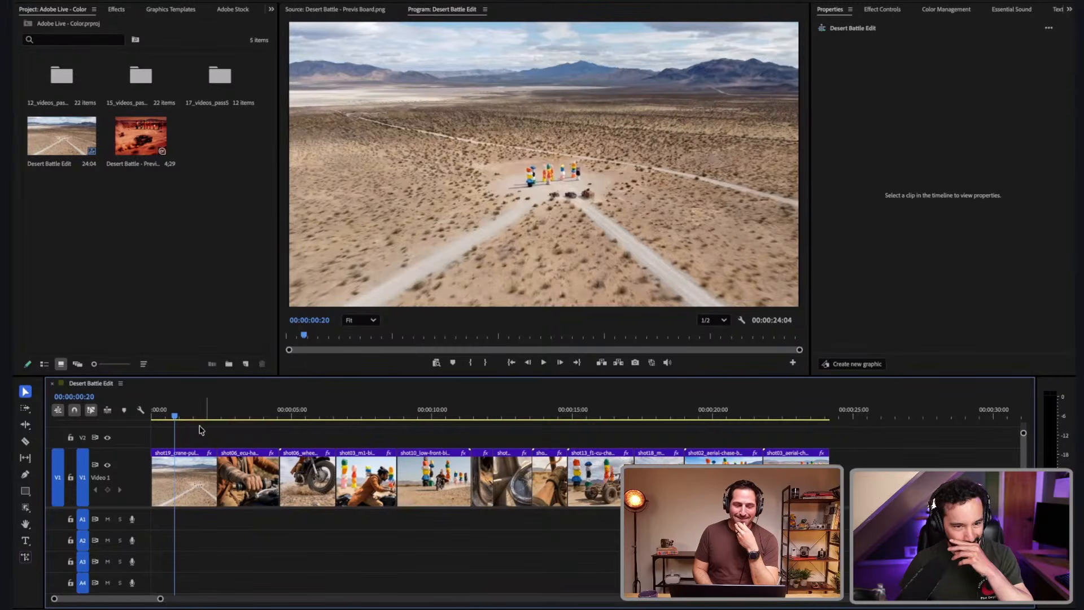
click(171, 414)
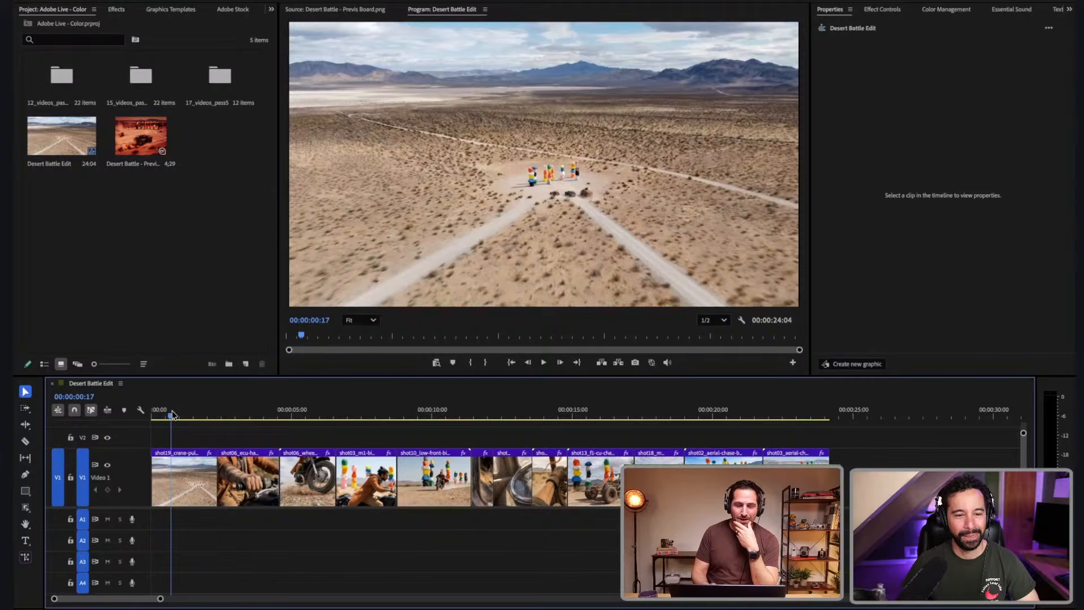
click(174, 415)
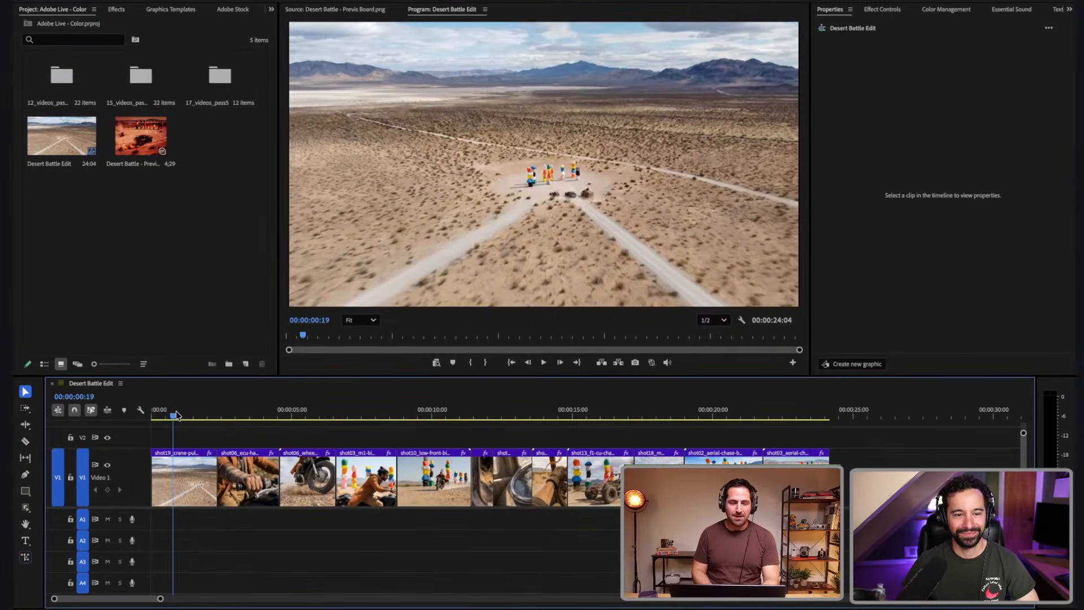
click(185, 415)
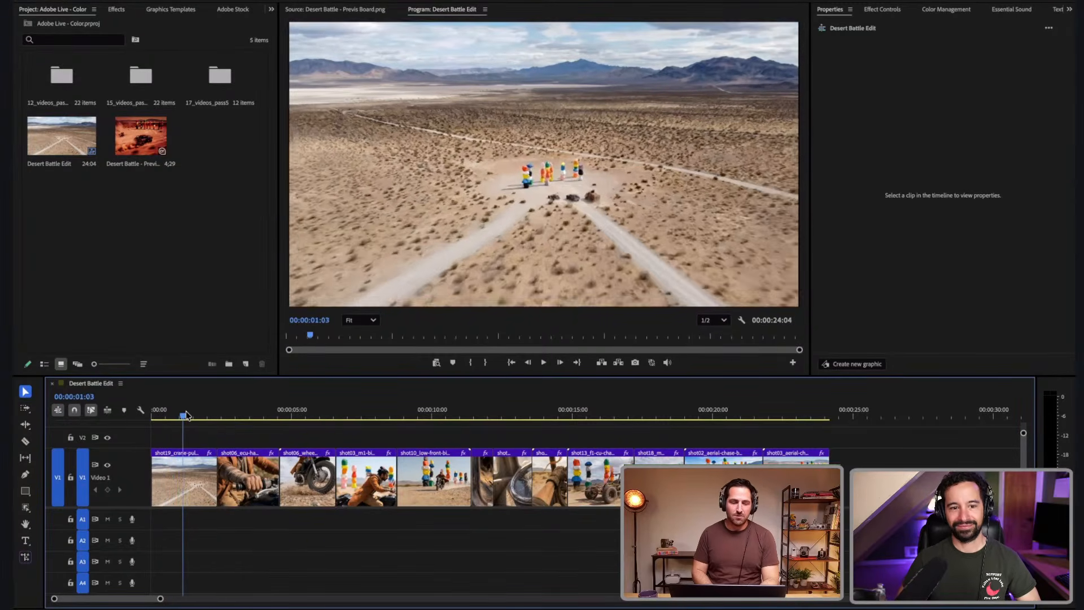
- Play the Desert Battle Edit sequence from the opening shot and review the motorcycle rider shots on the timeline
key(space)
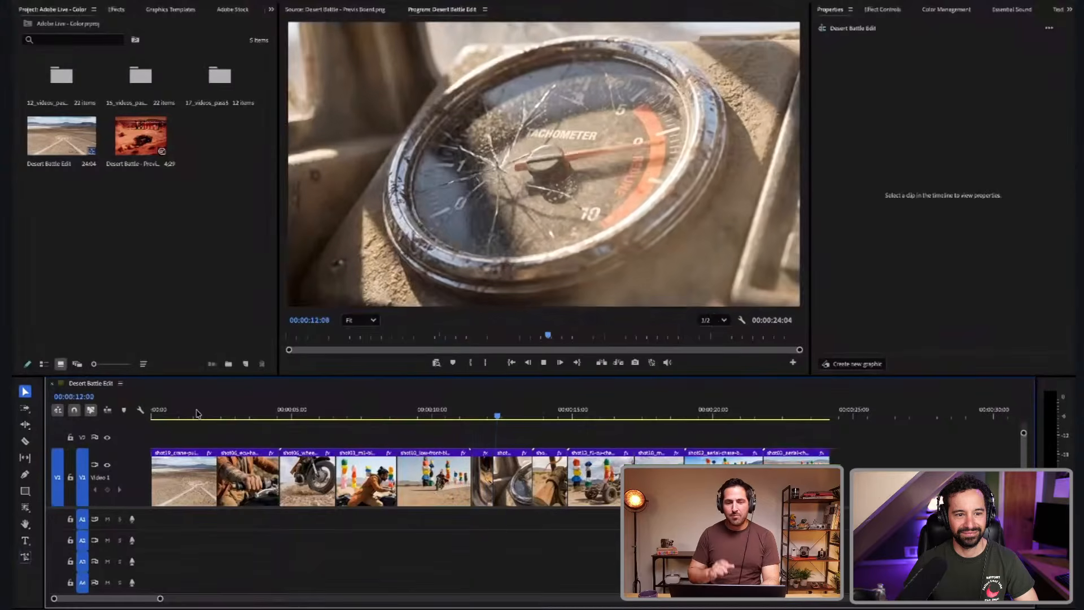
key(space)
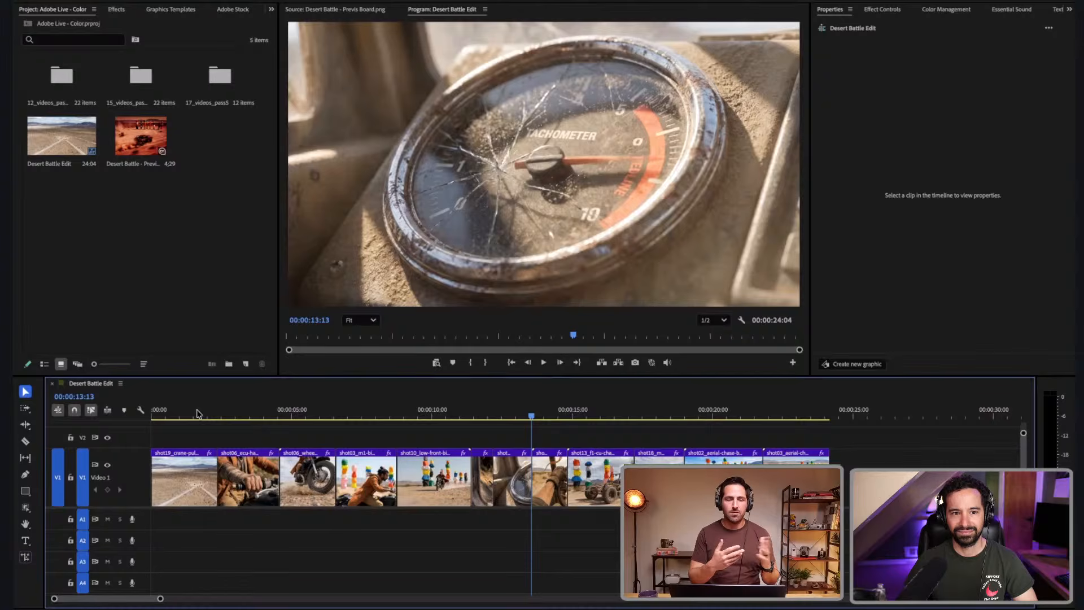
click(427, 415)
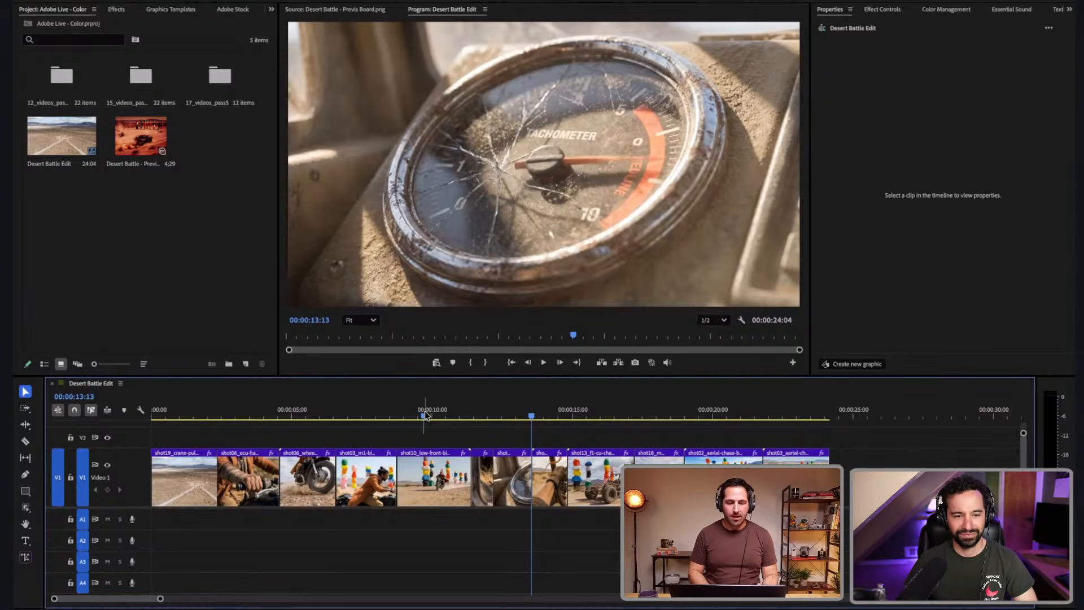
drag(434, 414, 437, 414)
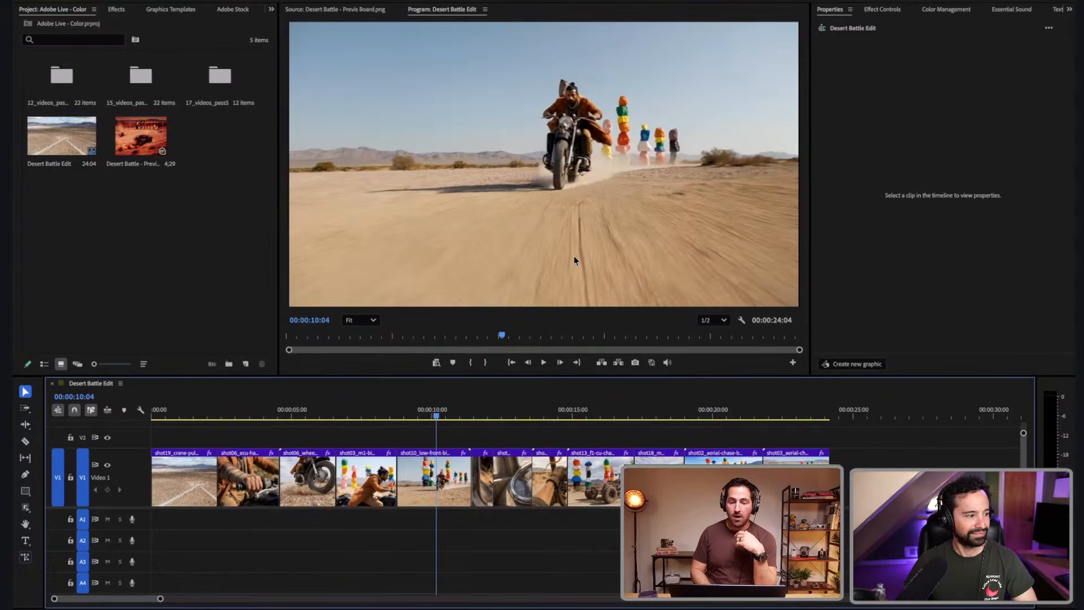
click(365, 416)
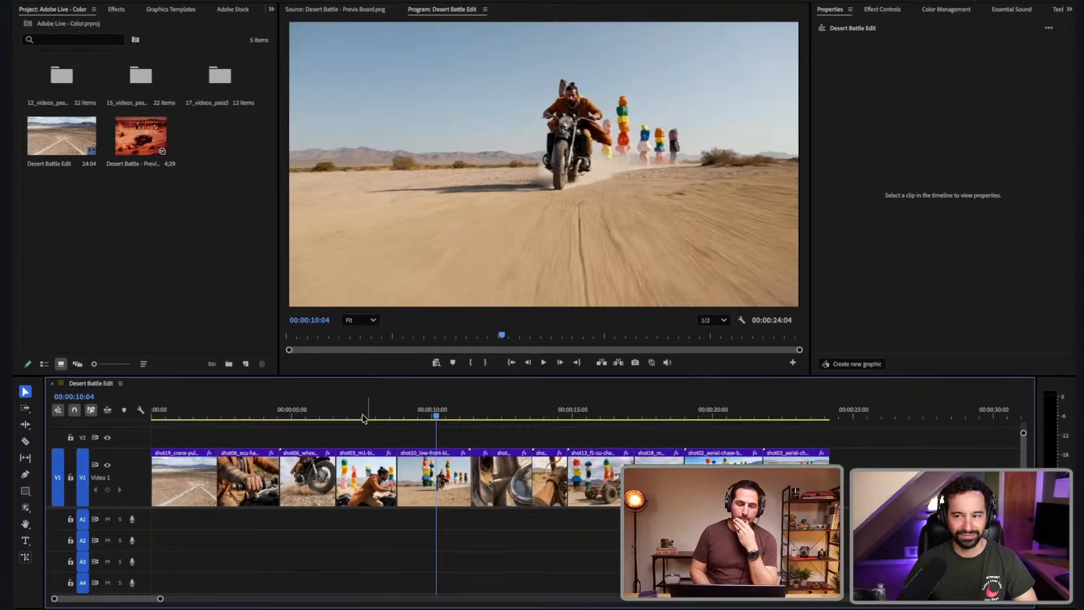
click(371, 417)
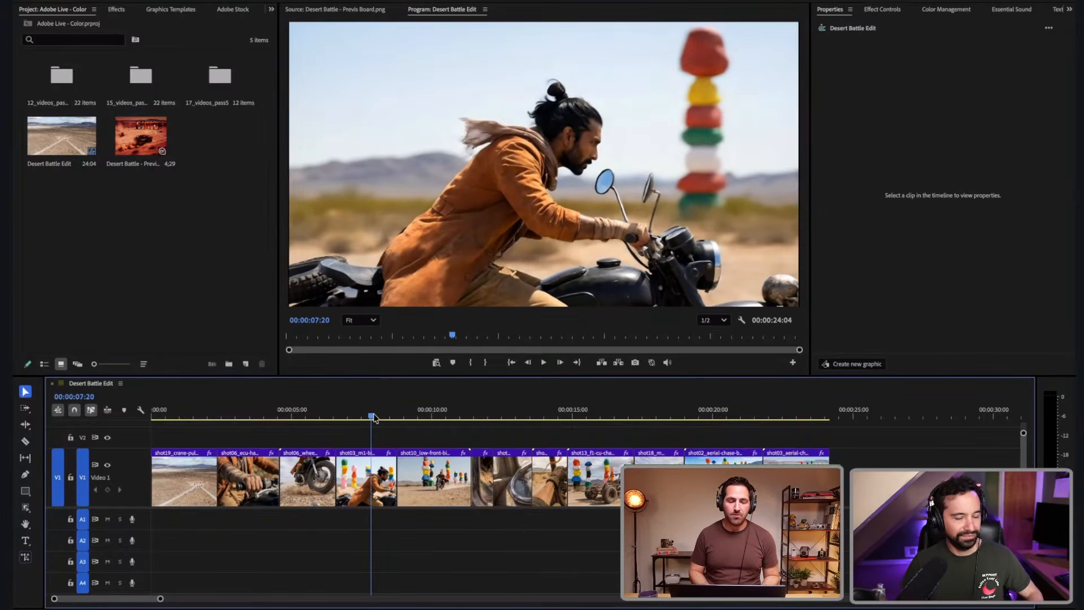
click(363, 415)
key(space)
drag(408, 416, 428, 415)
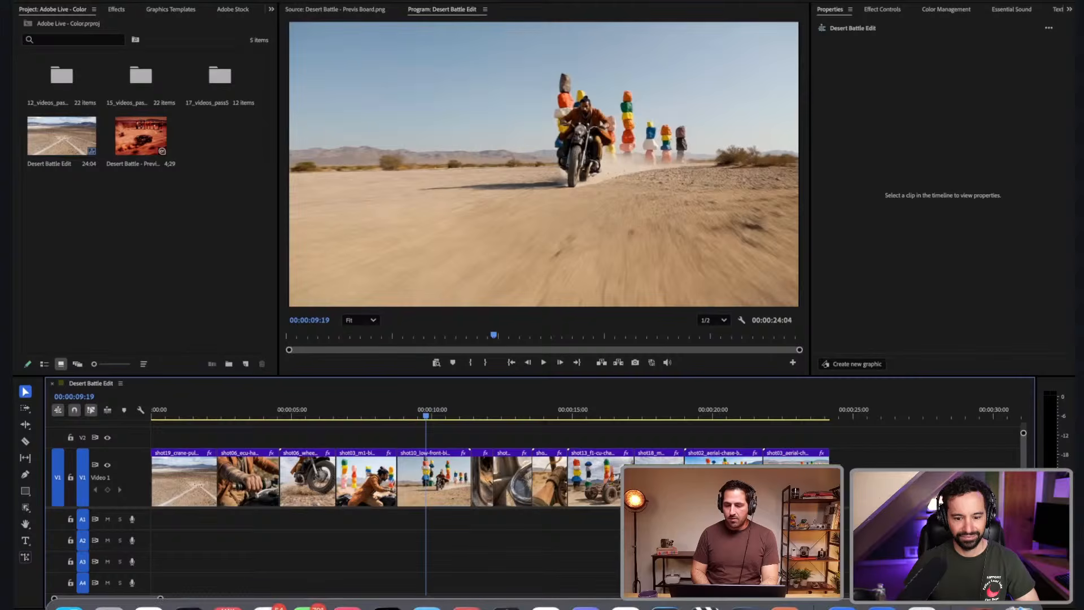
- Import the downloaded warm-toned car image into the project and compare its thumbnail with the red car image
click(981, 607)
drag(983, 578, 165, 225)
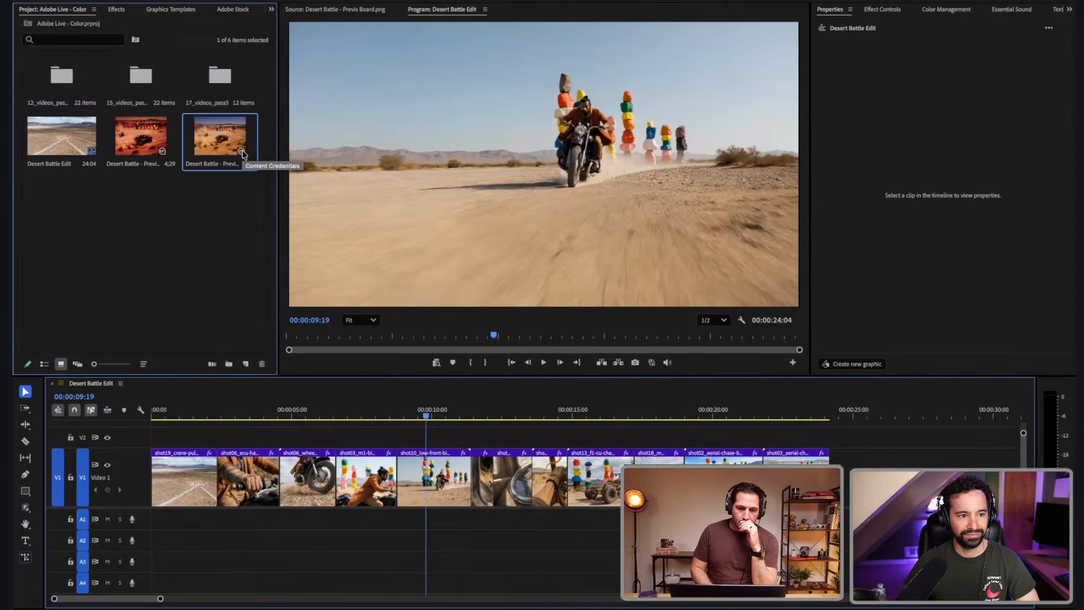
click(127, 124)
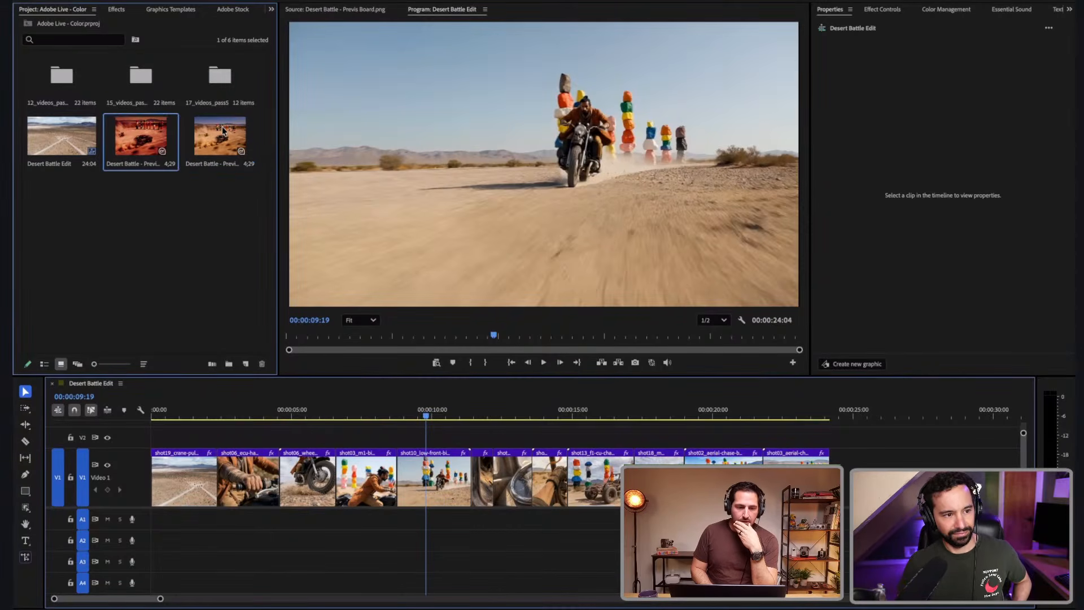
click(222, 126)
click(140, 146)
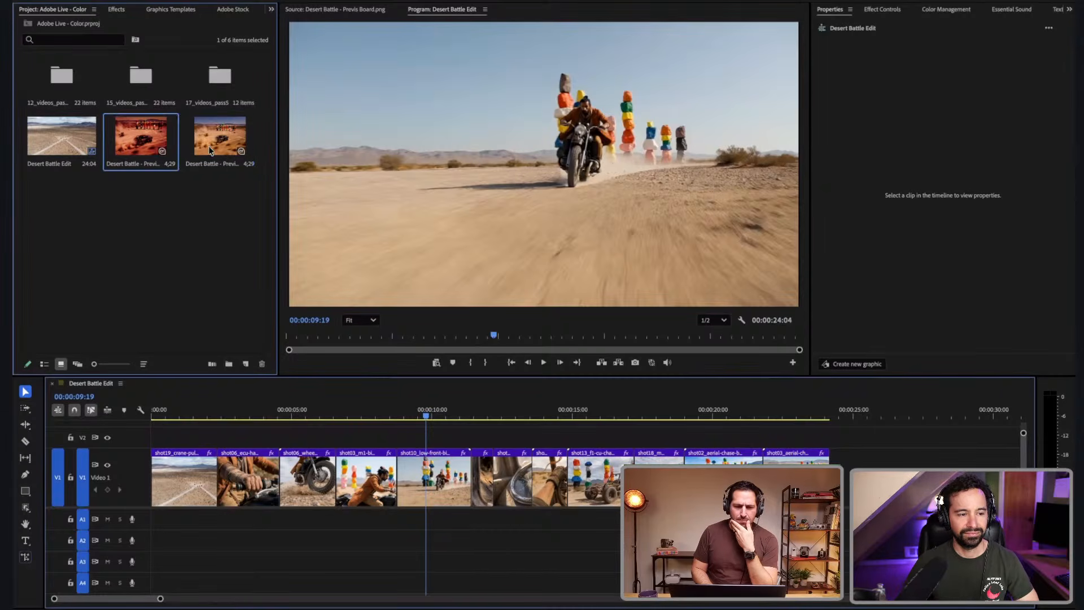
click(226, 148)
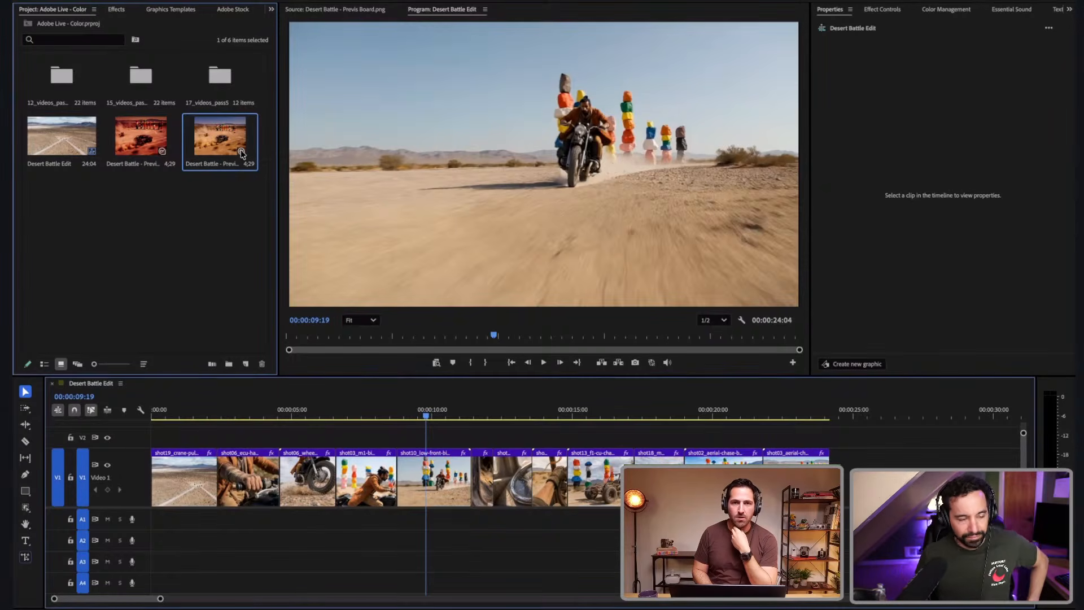
click(236, 207)
click(243, 151)
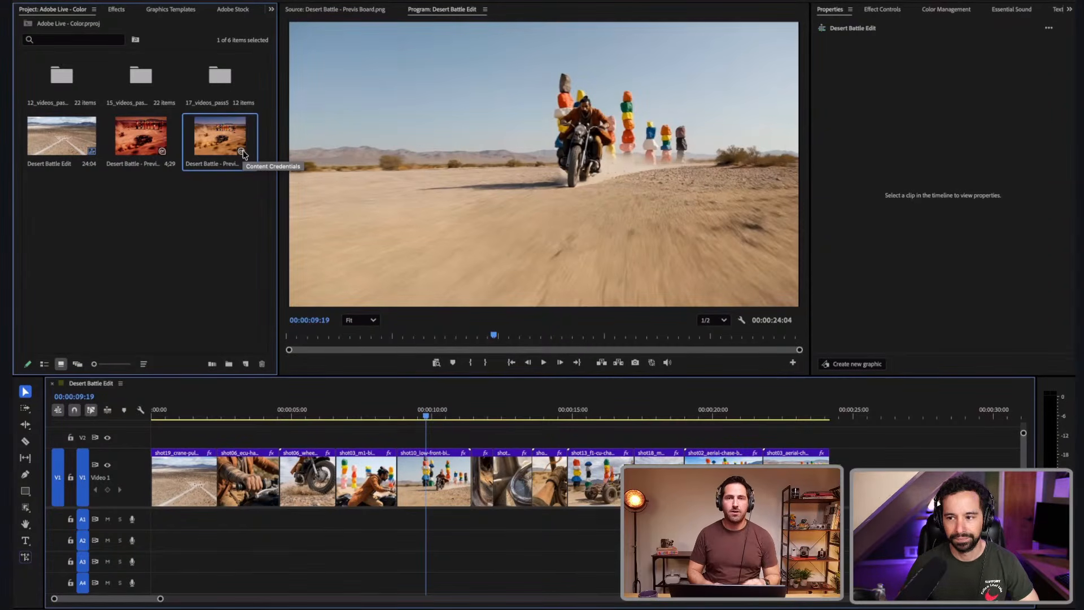
click(207, 250)
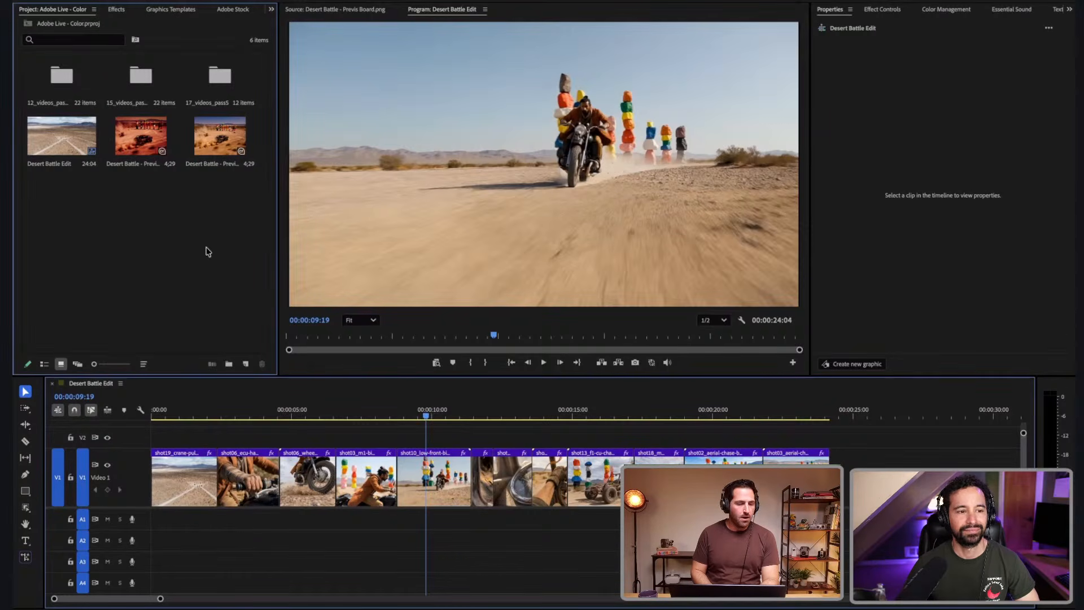
- Shift all V1 clips about 5.5 seconds later and place the warm-toned car image at the start of the sequence
click(202, 414)
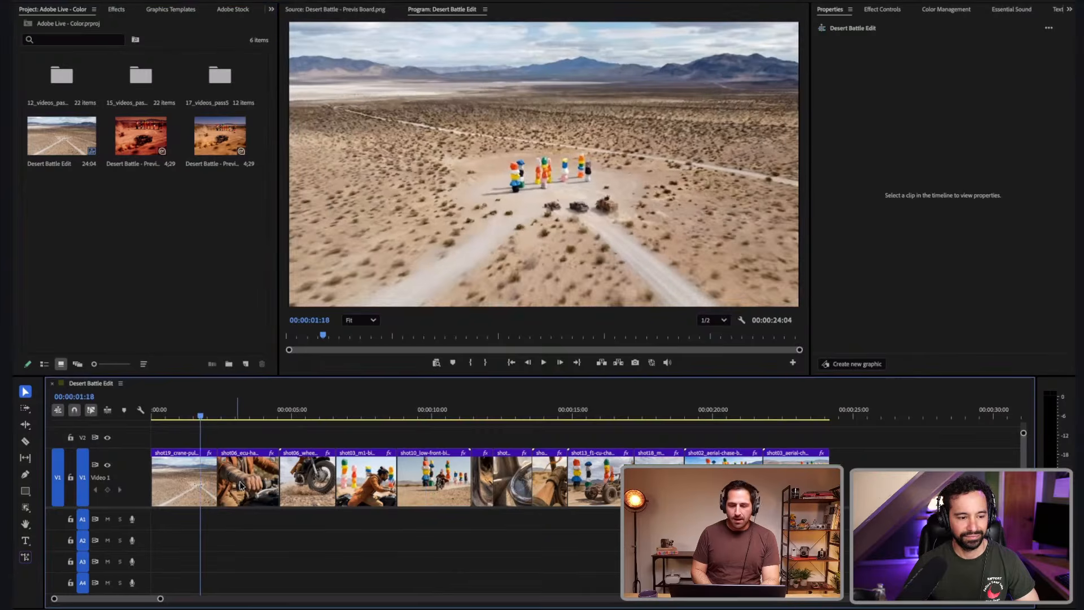
drag(870, 437, 332, 475)
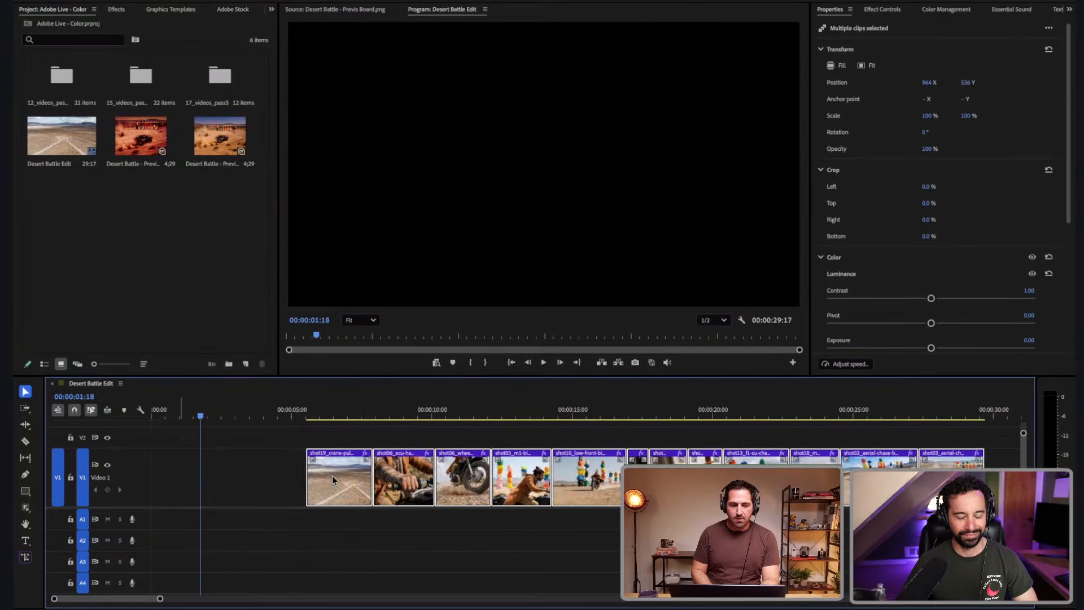
click(196, 206)
click(219, 140)
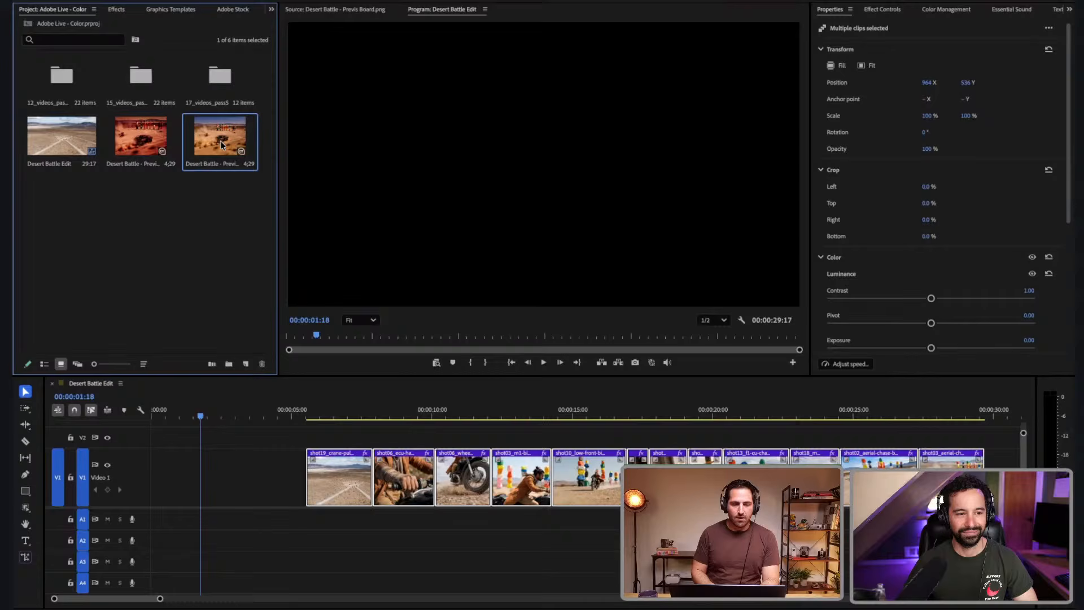
click(241, 172)
drag(223, 133, 146, 480)
mouse_move(200, 416)
mouse_down()
mouse_move(179, 416)
mouse_move(195, 416)
mouse_up()
- Extend the warm-toned car image on V1 to a duration of 00:00:05:13 so it meets the first video clip
click(297, 474)
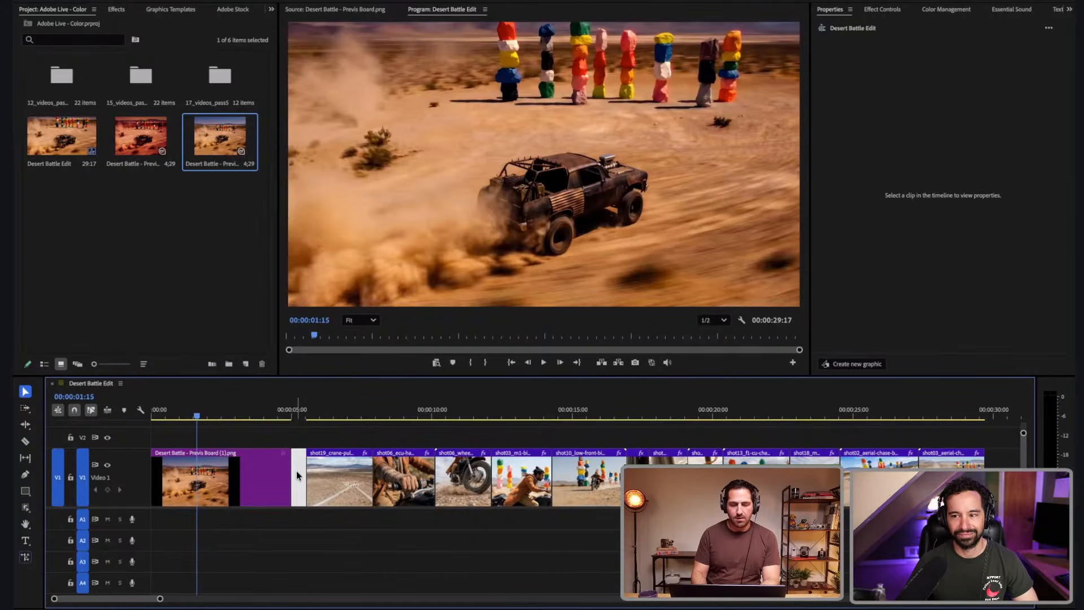
click(300, 416)
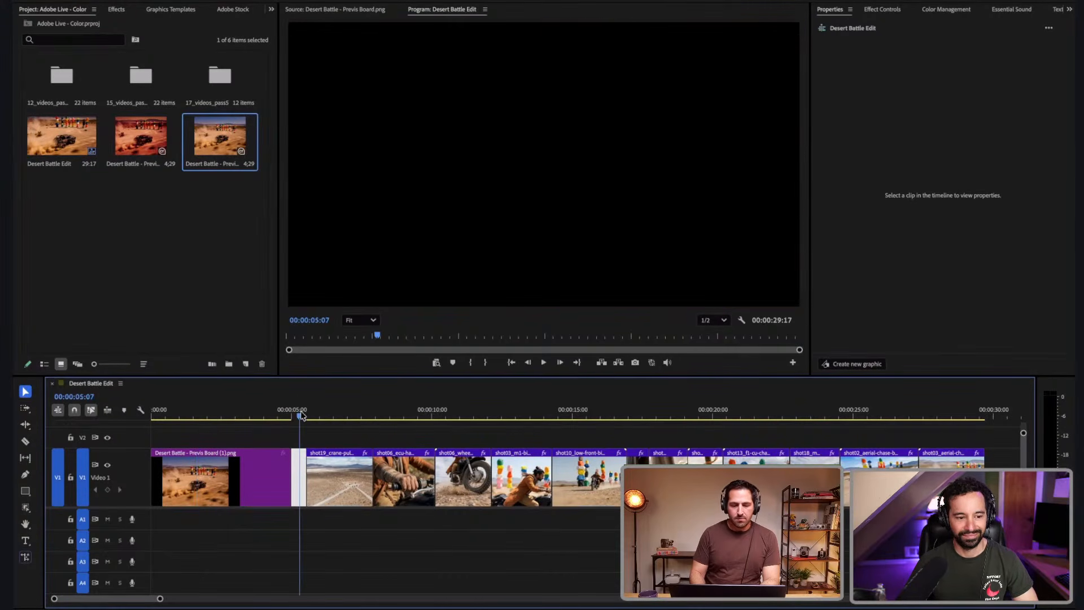
click(297, 483)
click(295, 484)
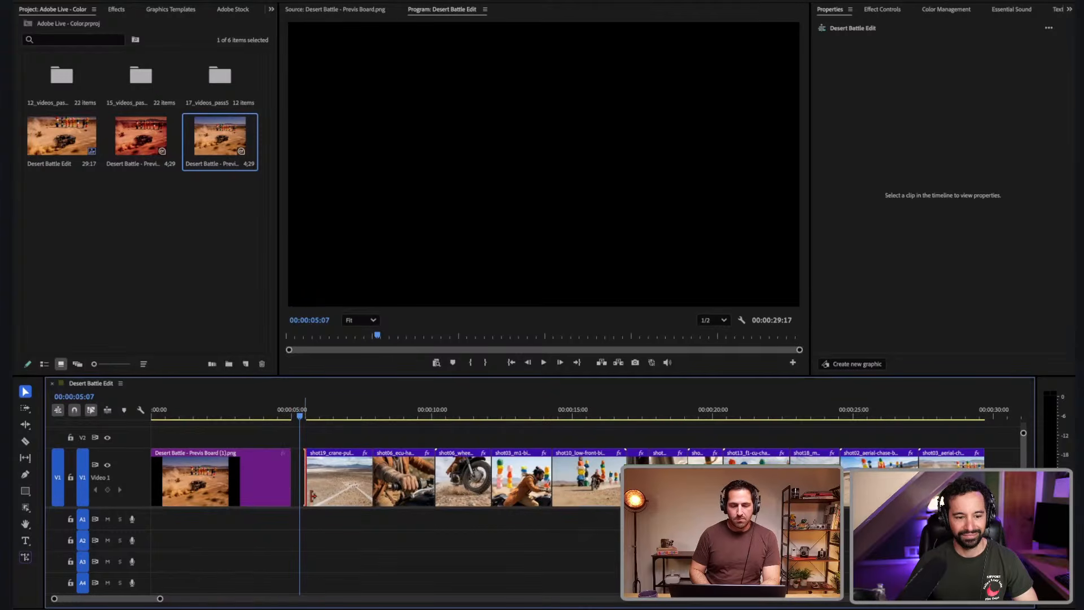
drag(295, 483, 301, 483)
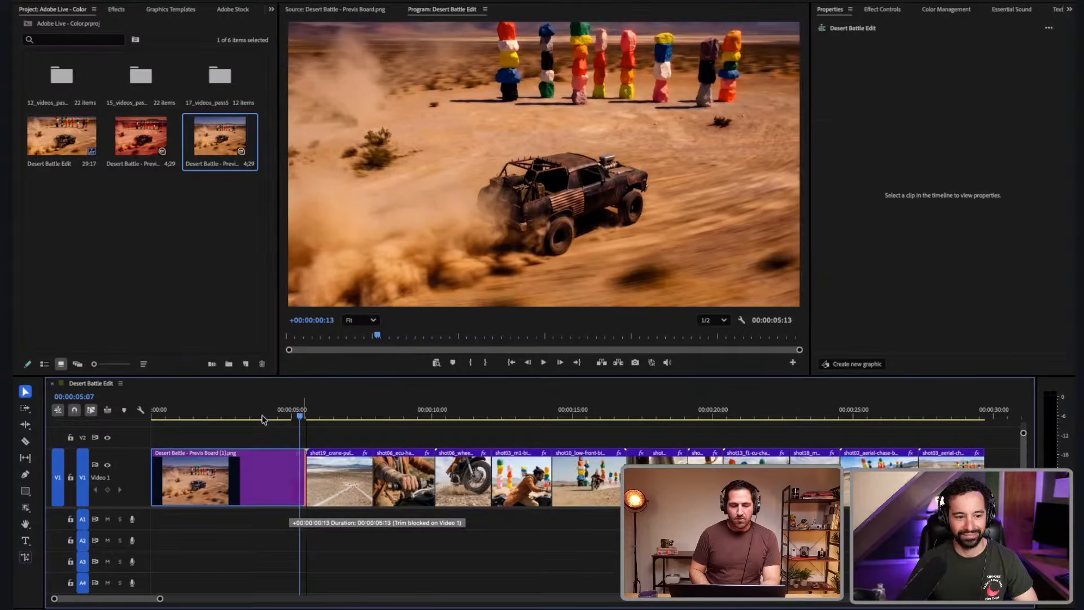
- Park the playhead at 00:00:02:09 over the warm-toned car image and switch to the color grading workspace
click(252, 412)
click(209, 228)
click(216, 127)
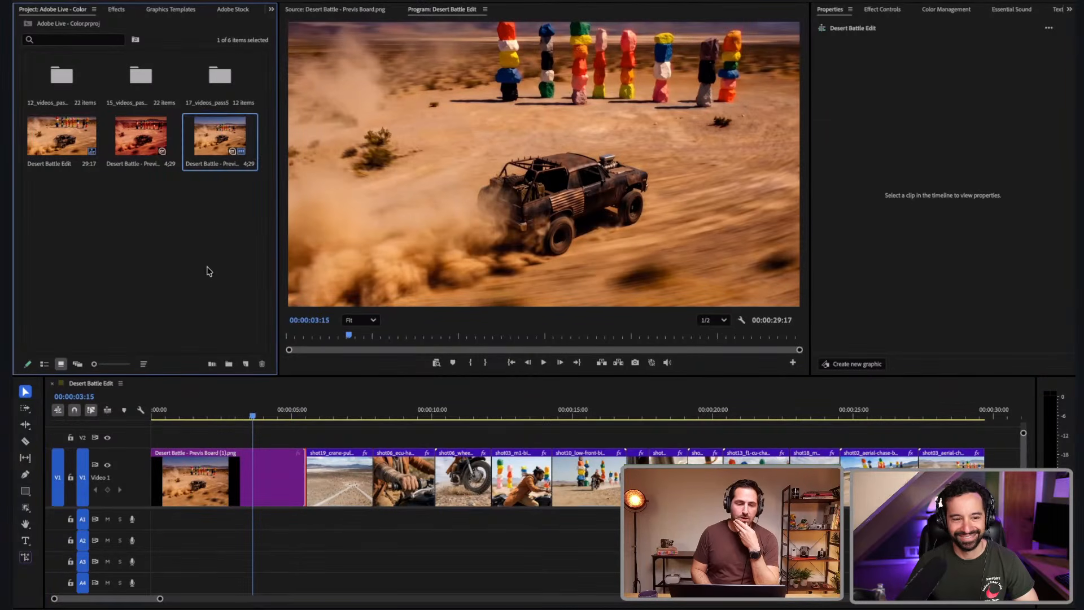
click(201, 261)
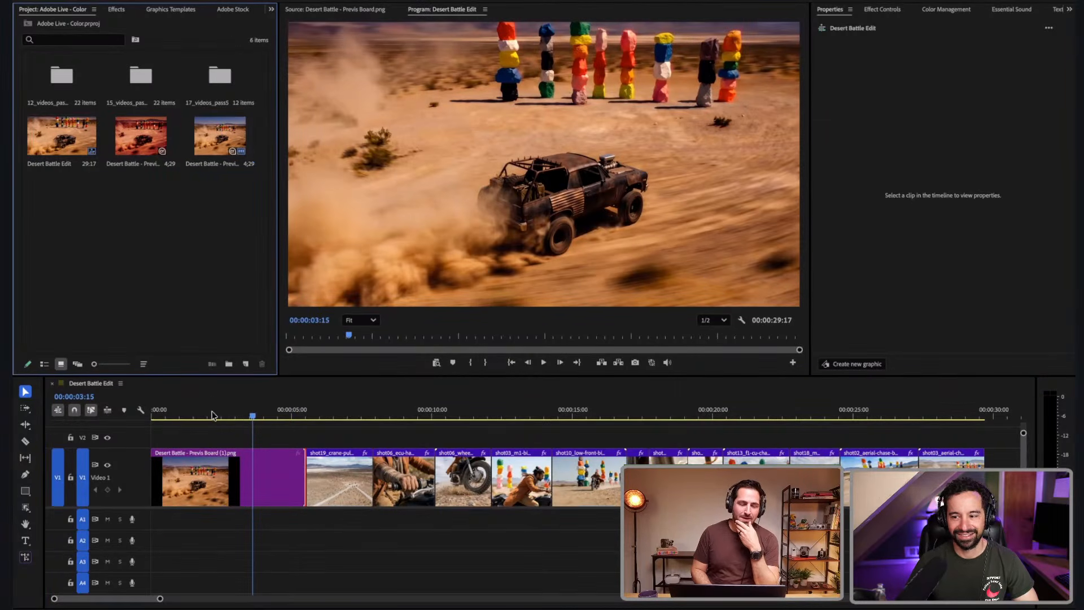
click(211, 416)
click(218, 416)
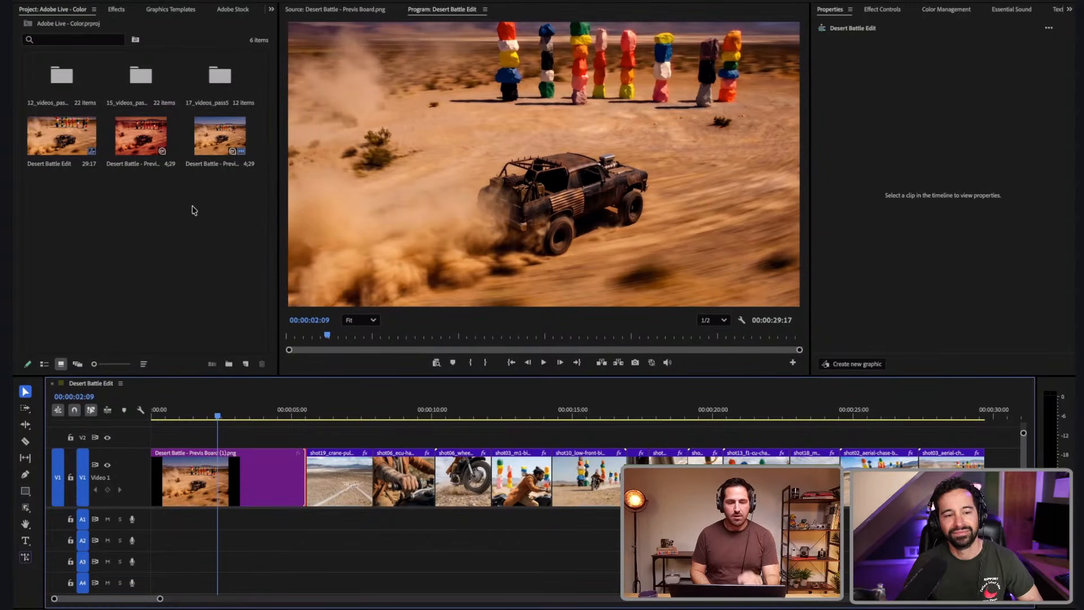
click(176, 1)
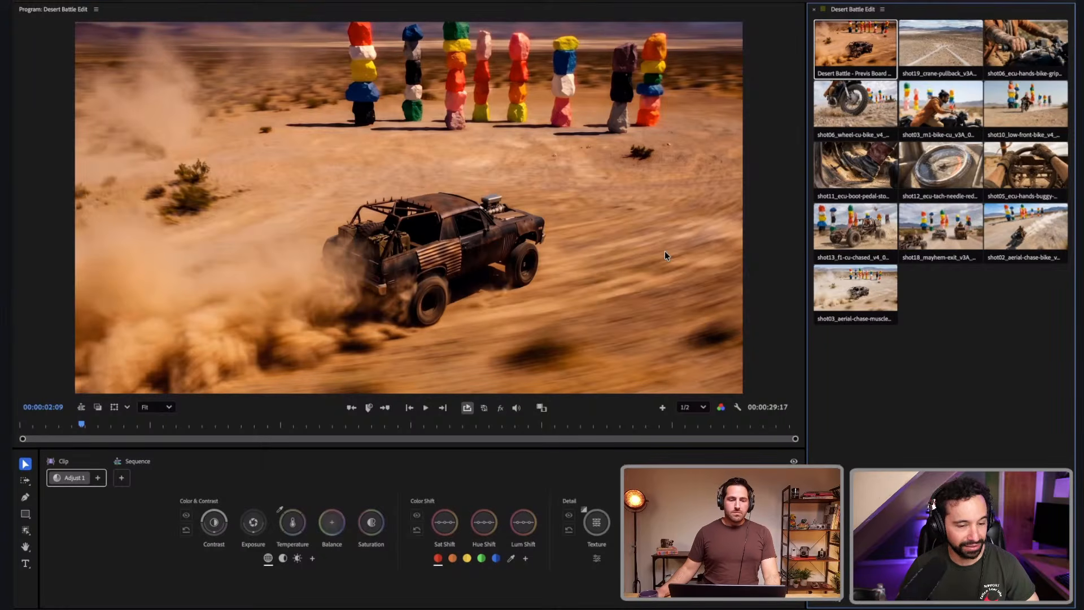
key(super+Tab)
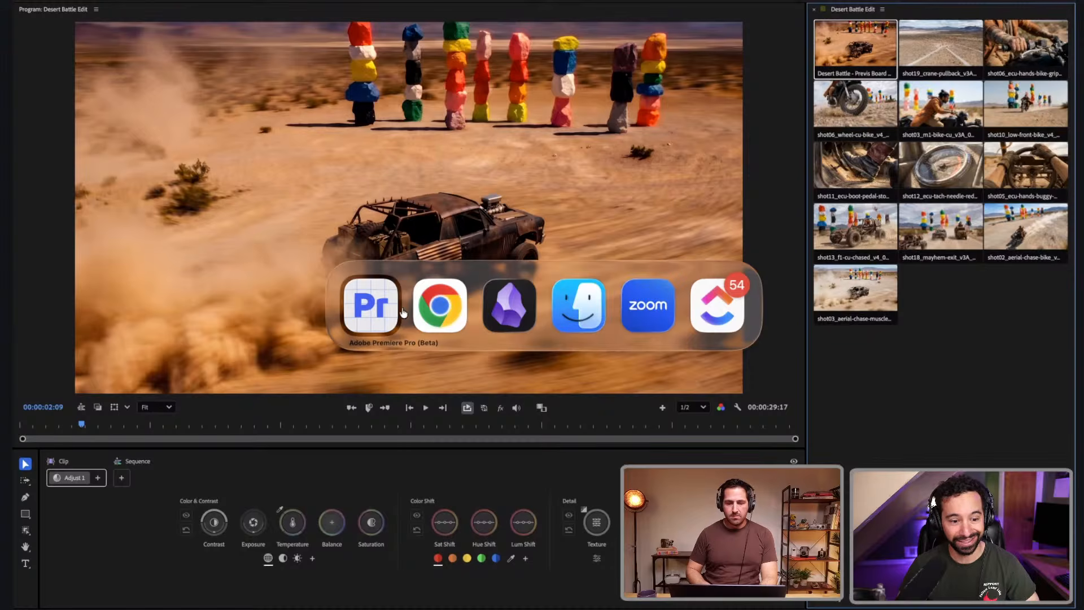
click(377, 315)
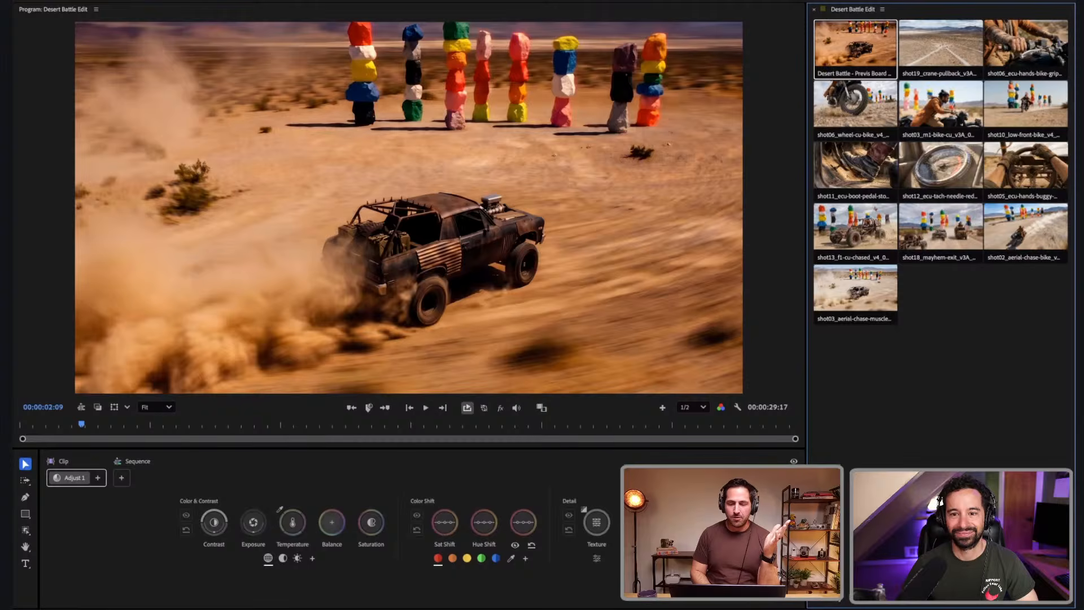
- Enlarge the clip grid to one column, hide the clip labels, and compare the warm-toned car image with the aerial crane shot
drag(968, 604, 983, 605)
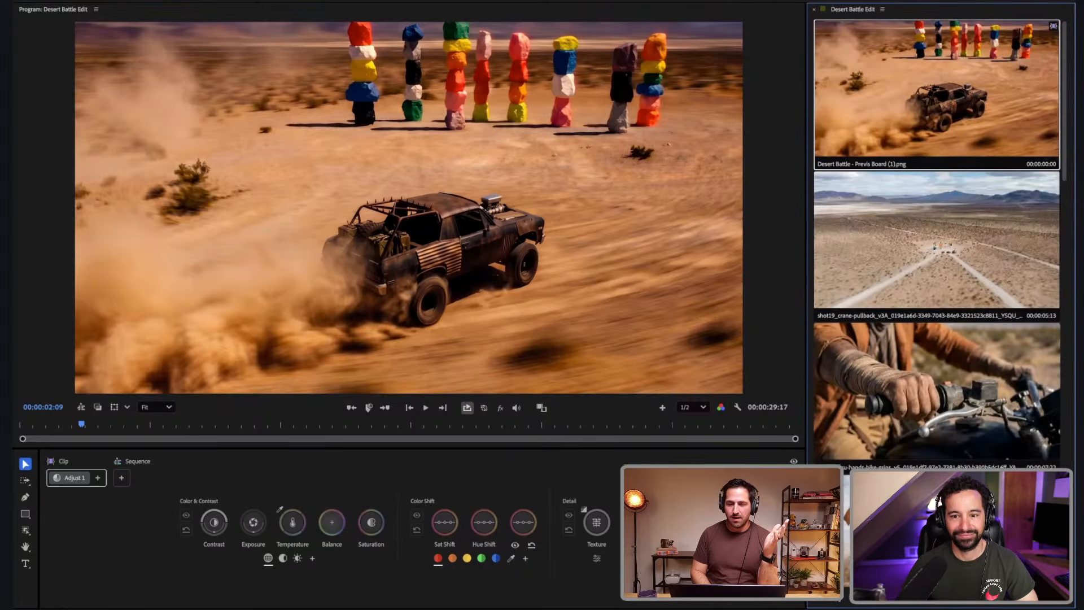
click(983, 605)
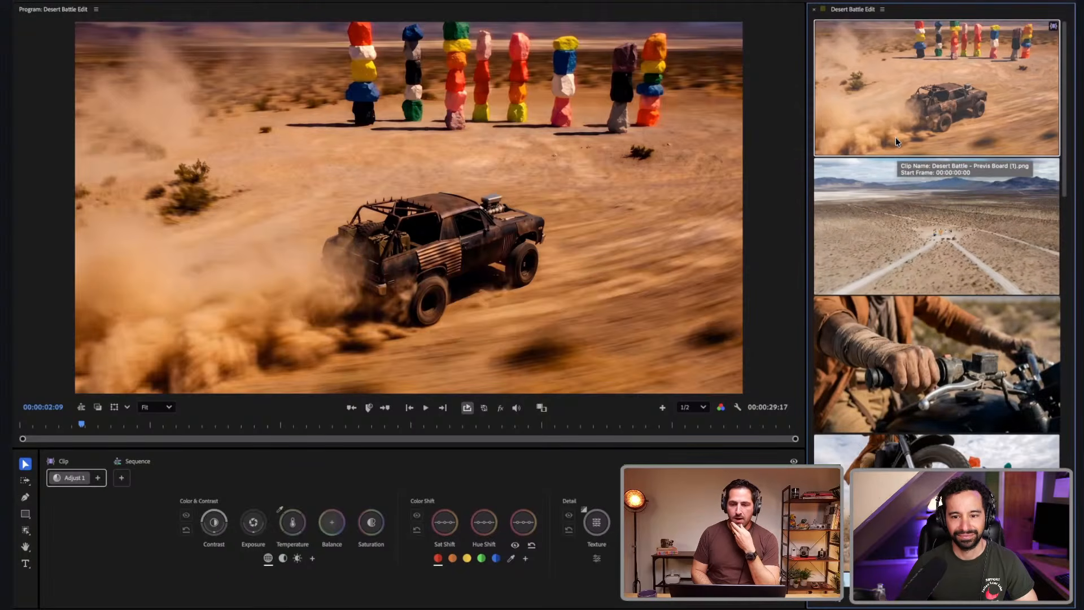
click(885, 236)
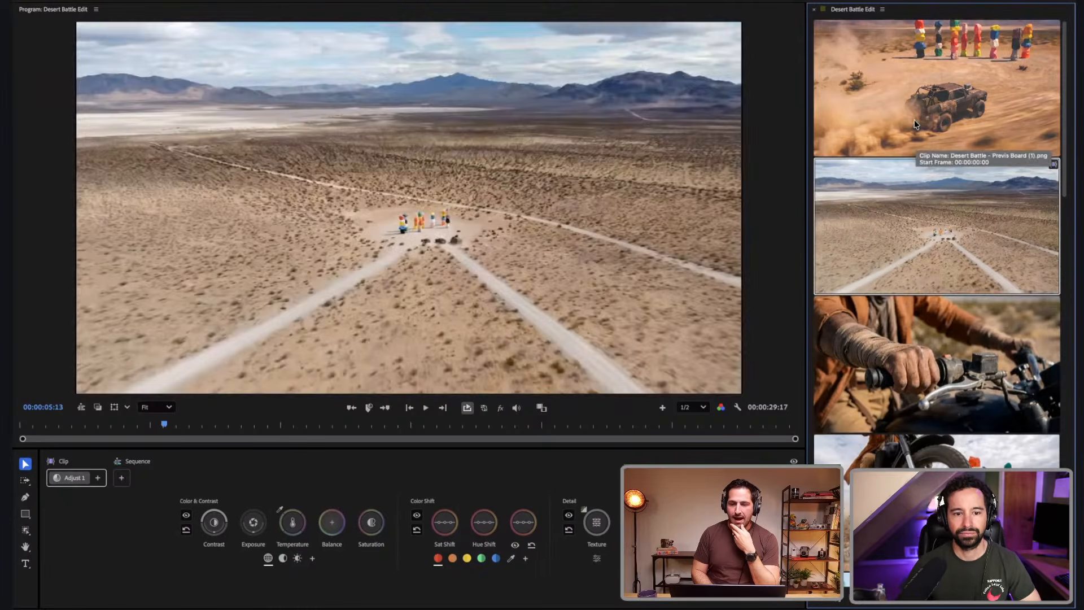
click(916, 124)
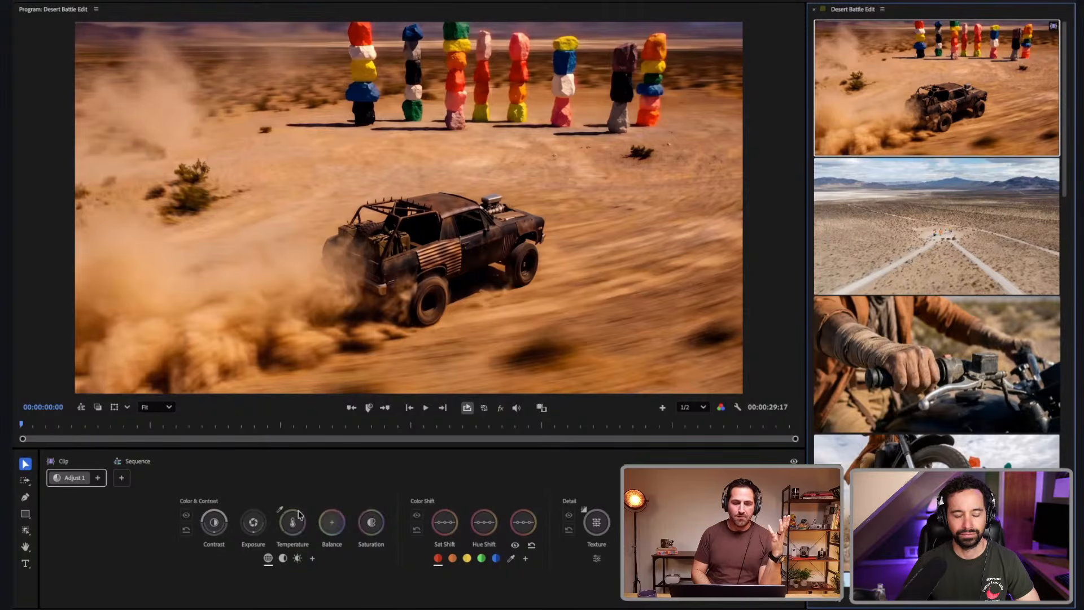
click(910, 253)
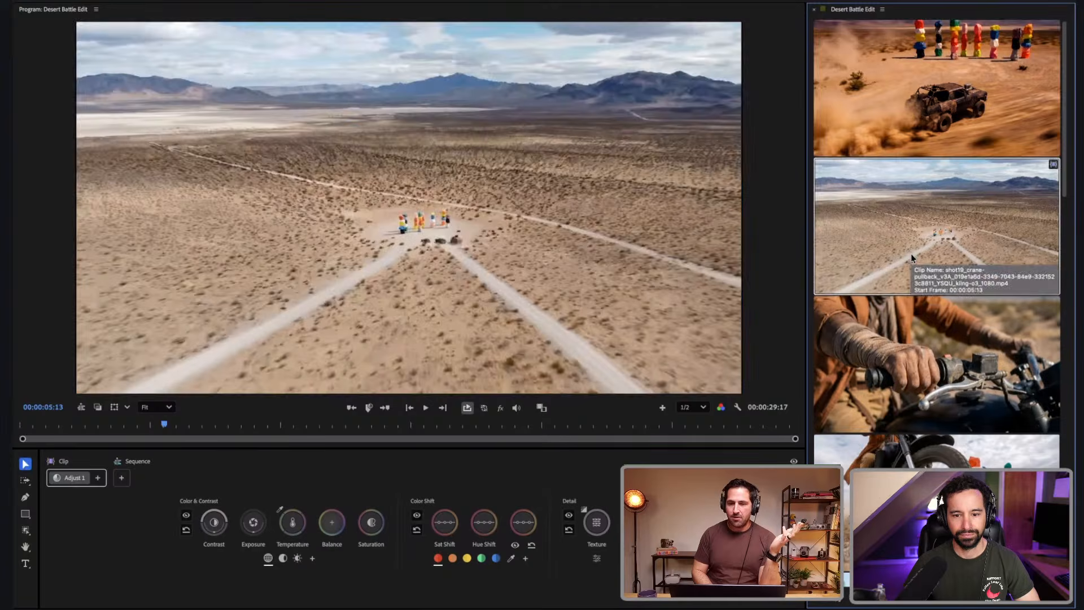
- Look through the remaining clips in the grid and scrub the sequence from the motorcycle shots to the tachometer close-up
scroll(911, 282, down, 12)
click(912, 302)
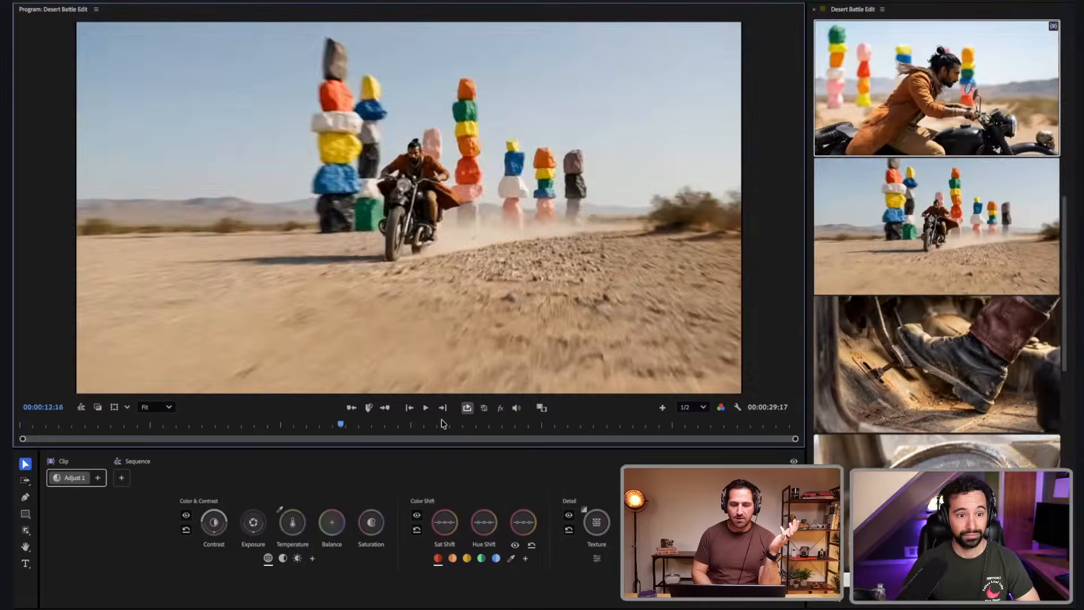
drag(442, 420, 511, 421)
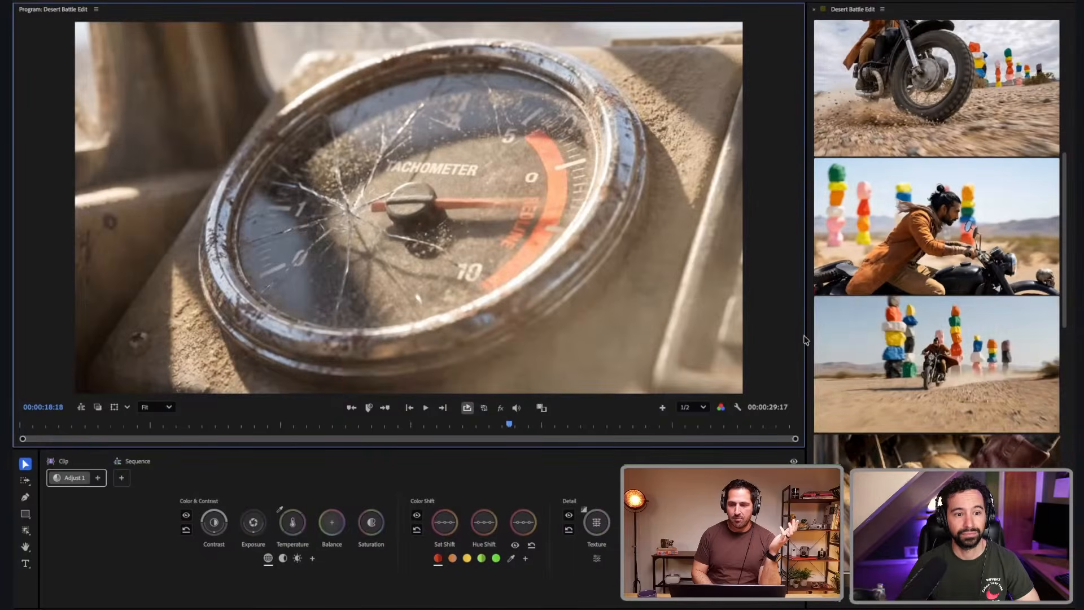
click(848, 340)
scroll(872, 260, down, 8)
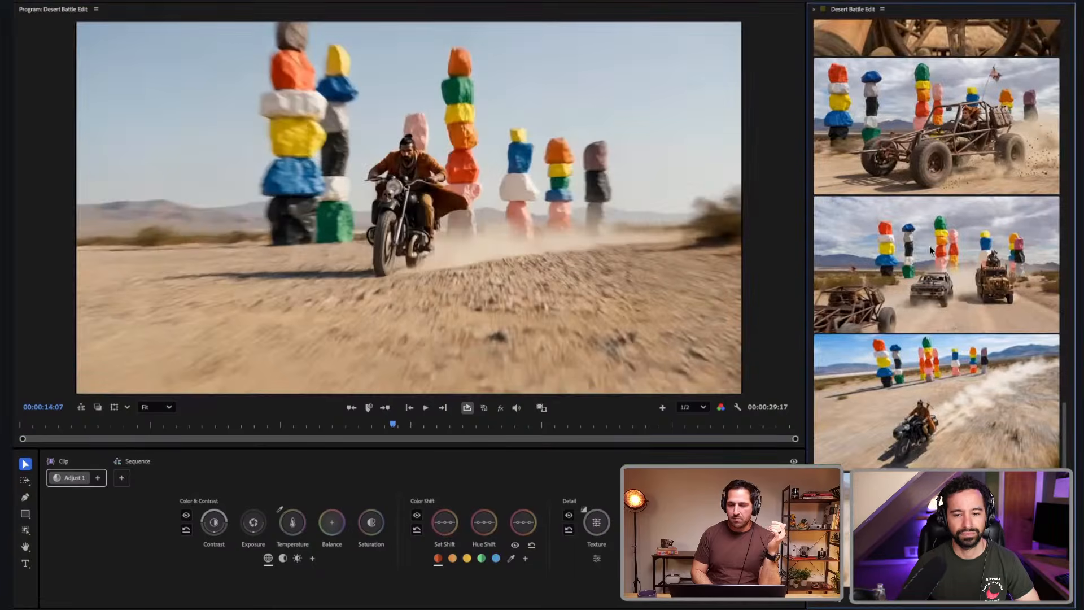
scroll(929, 246, down, 1)
scroll(929, 245, up, 10)
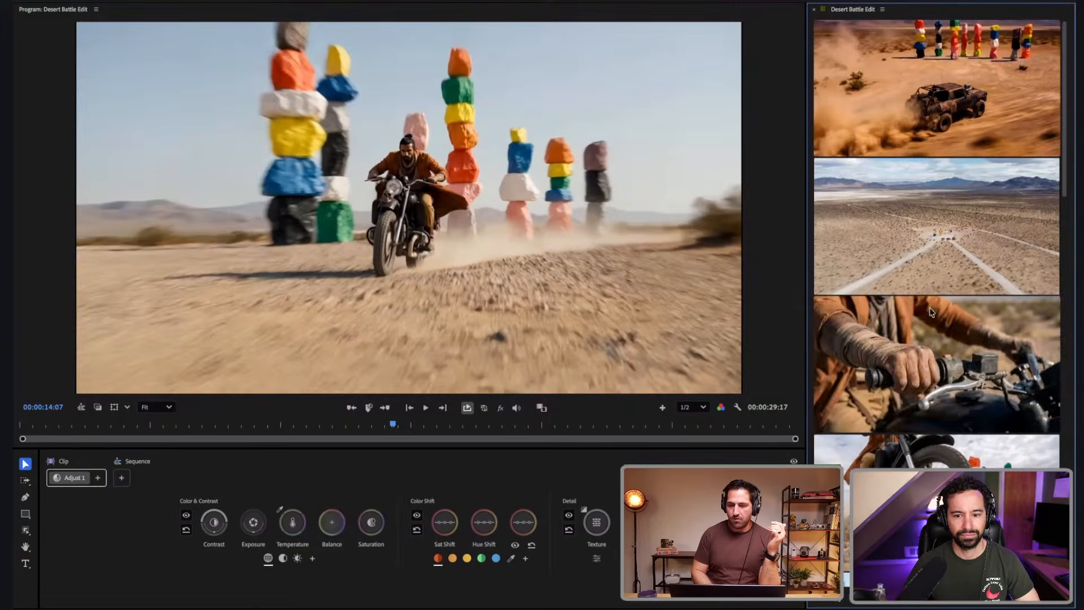
- Resize the clip grid thumbnails so the sequence clips are arranged in two columns
key(minus)
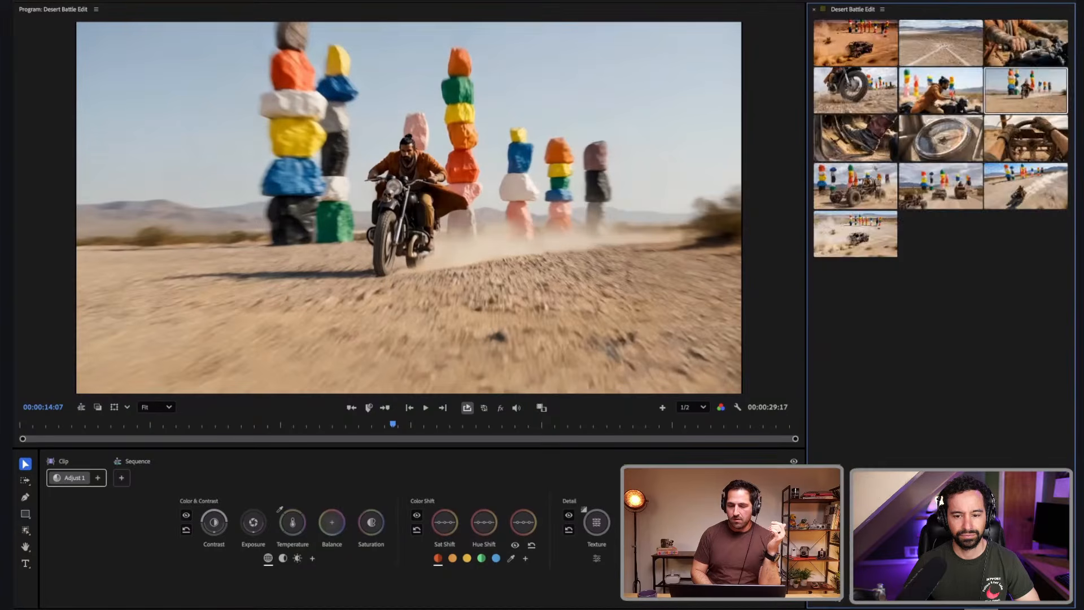
key(equal)
key(equal)
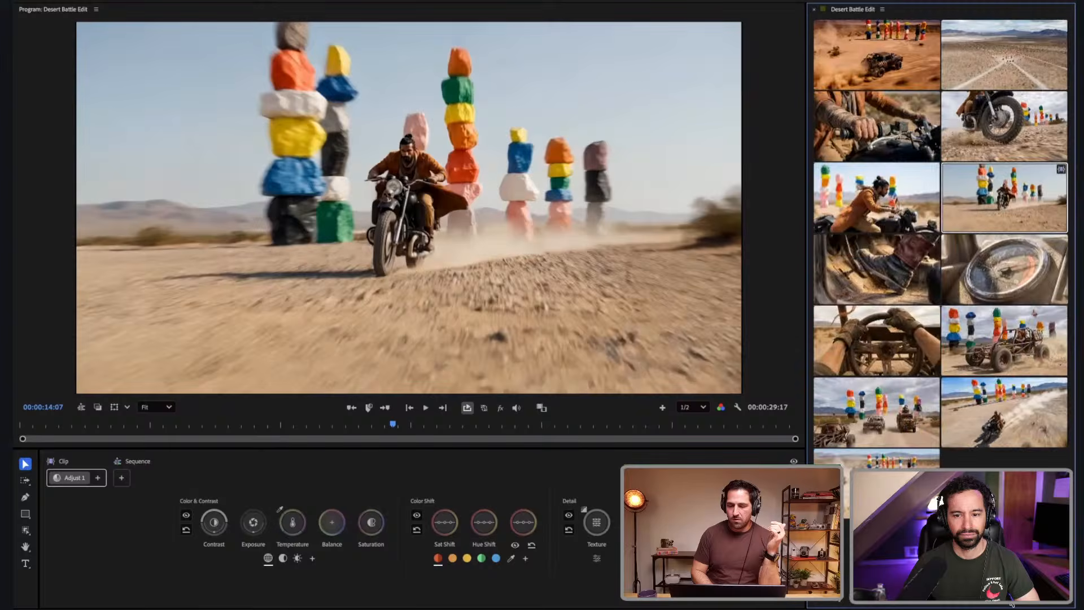
key(minus)
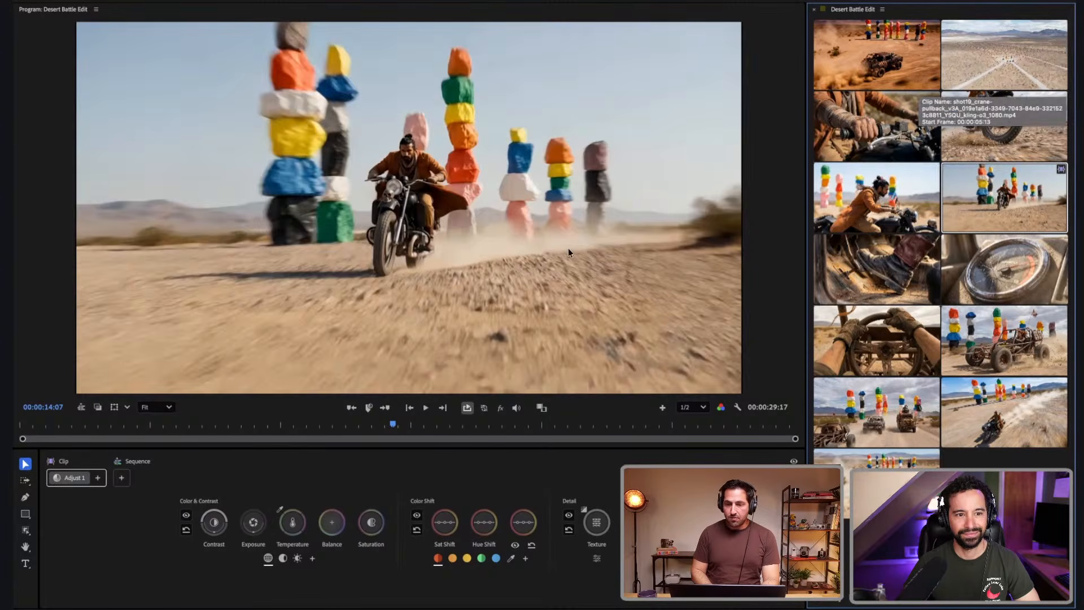
- Compare the look of the aerial, rider, convoy and handlebar shots with the warm-toned car image
click(1006, 58)
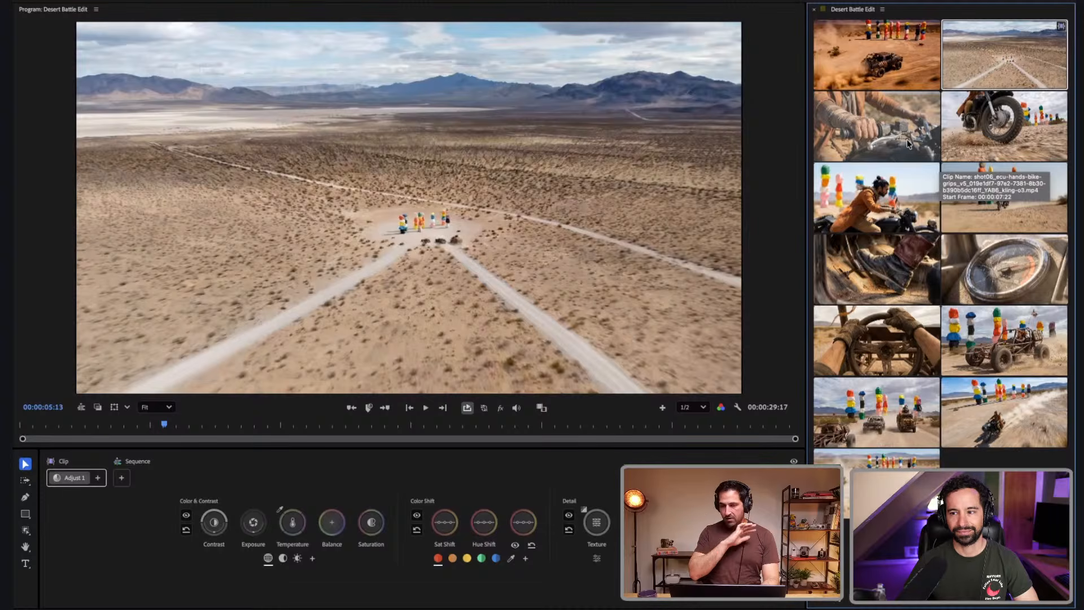
click(883, 203)
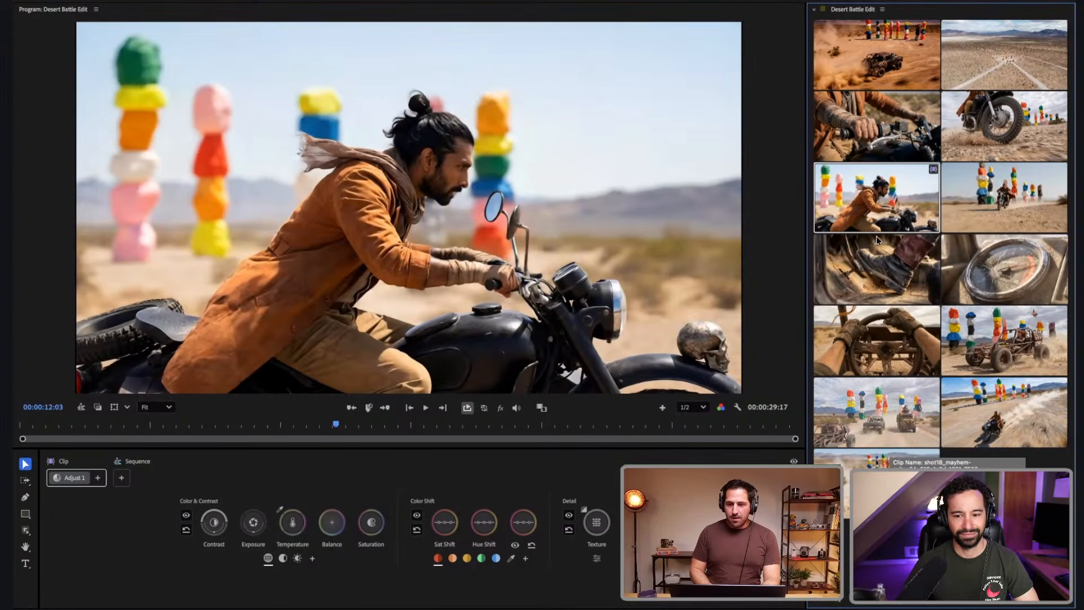
click(880, 417)
click(874, 69)
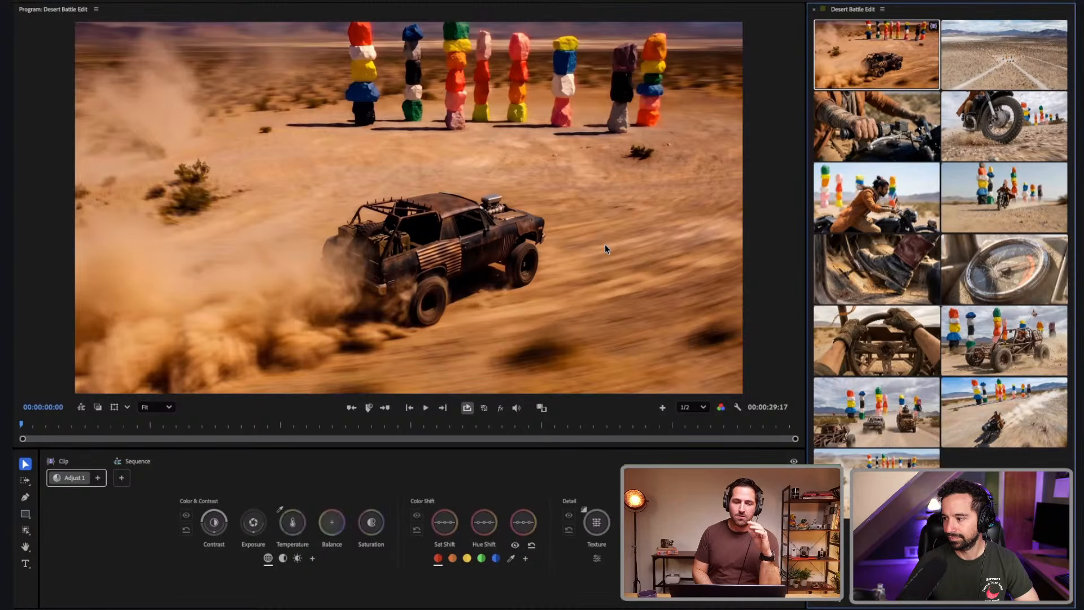
click(966, 60)
click(917, 125)
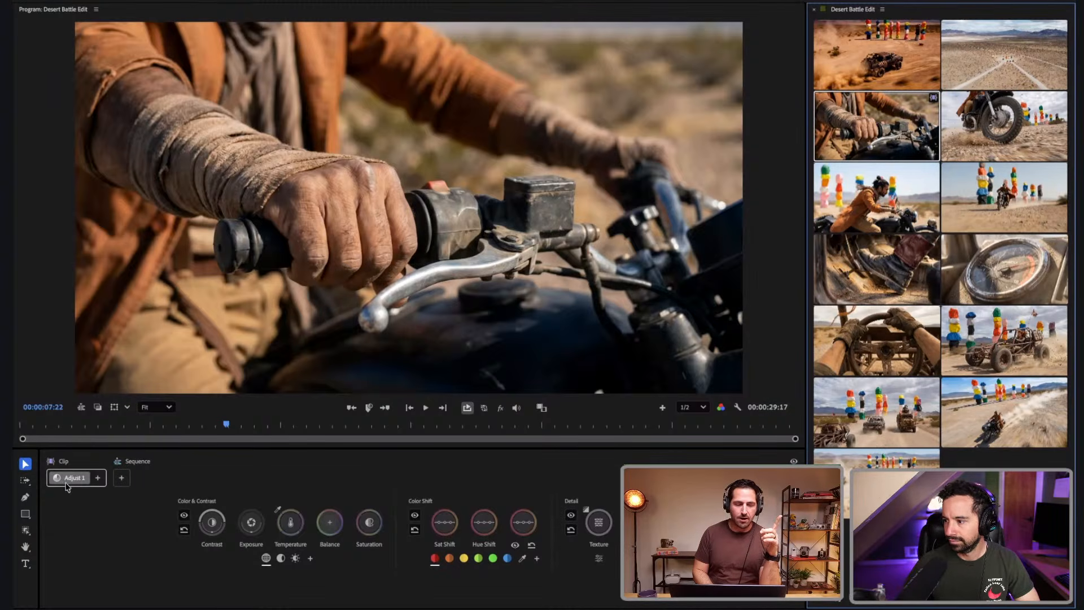
mouse_move(133, 464)
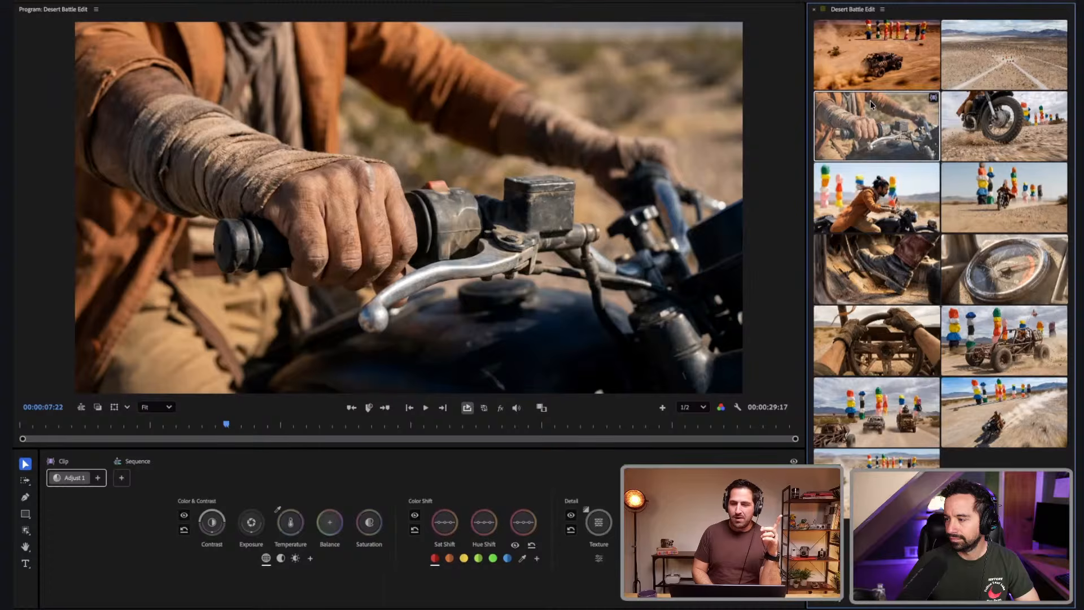
click(864, 78)
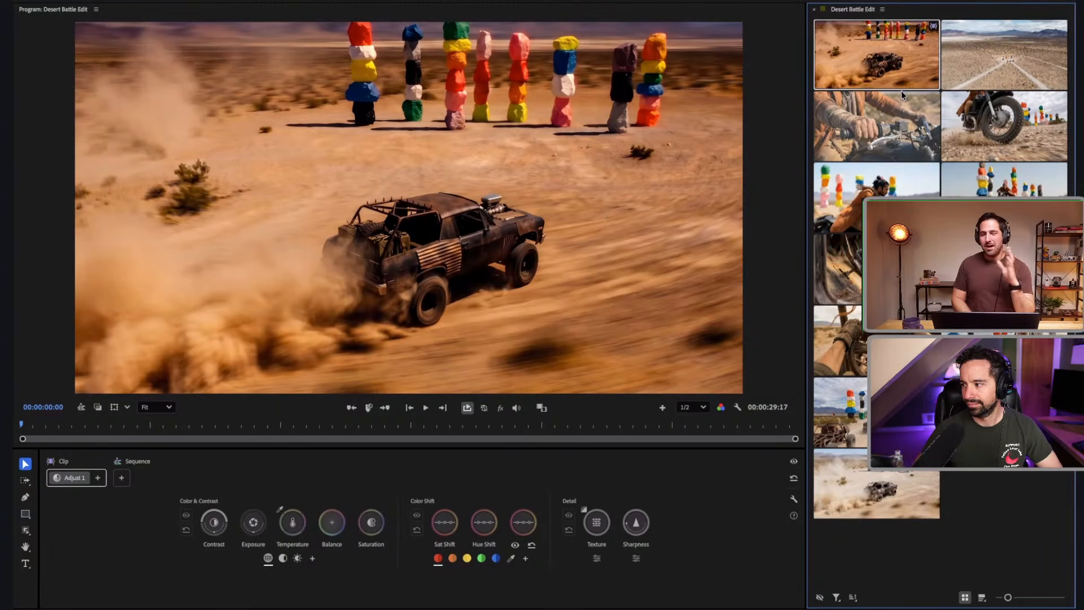
- Select all twelve video clips except the warm-toned car image and add a shared style with the Film Color module
click(967, 55)
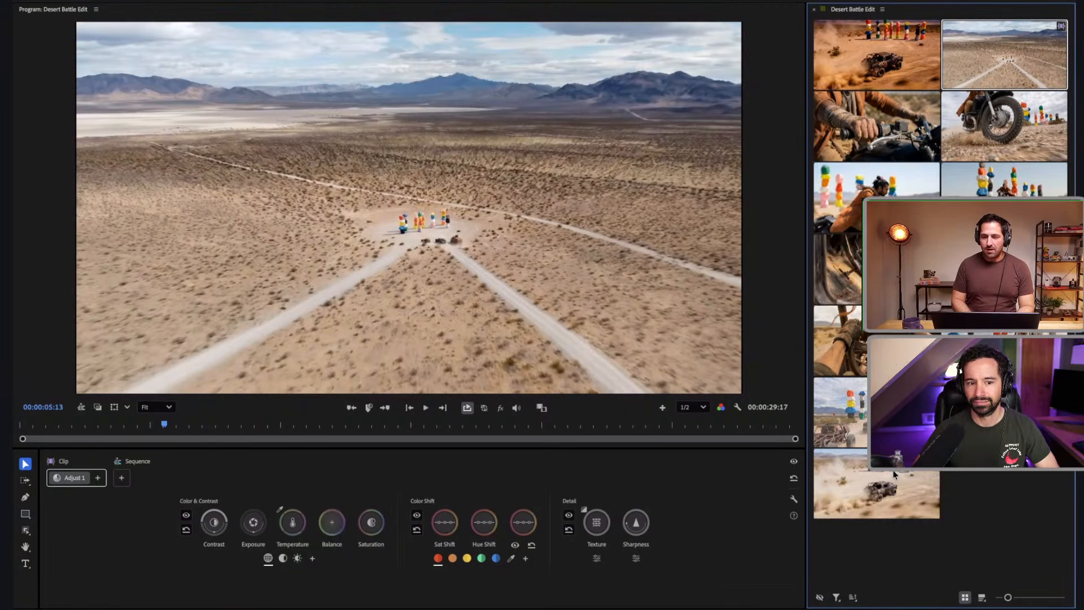
key(ctrl+a)
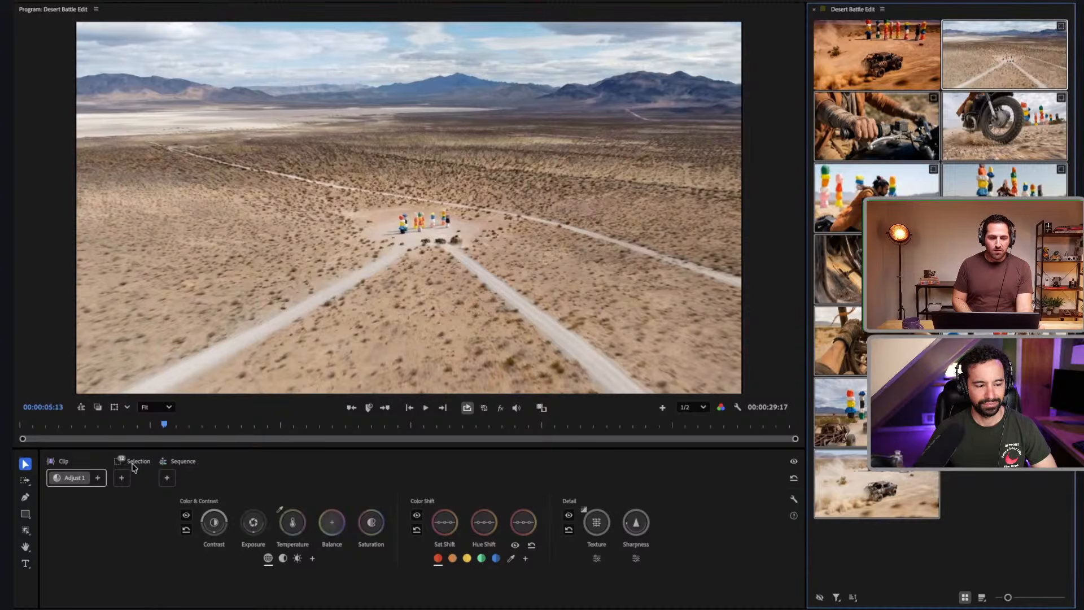
click(123, 480)
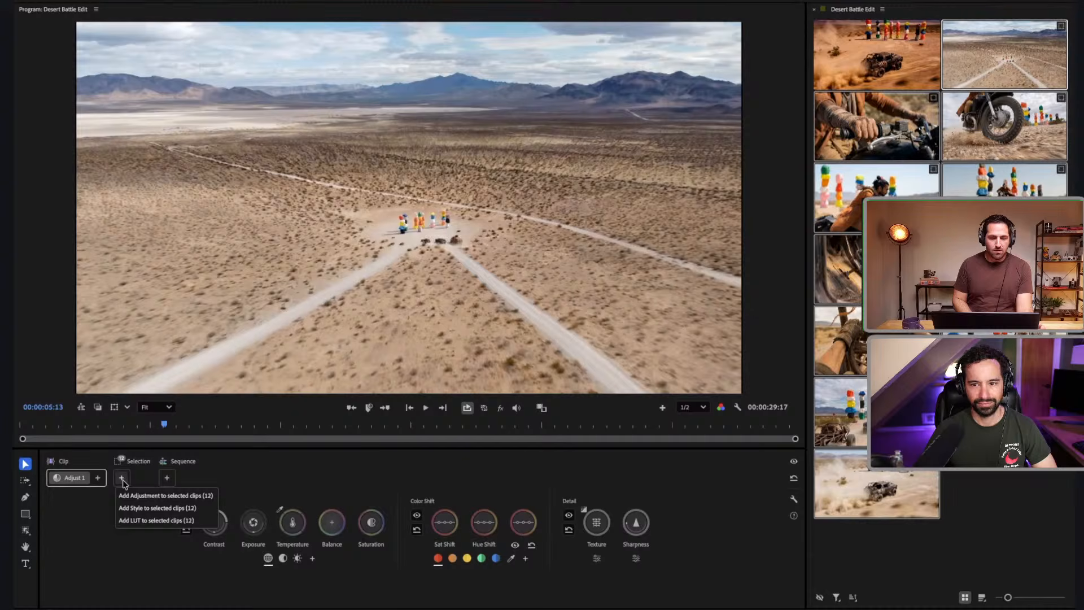
click(158, 508)
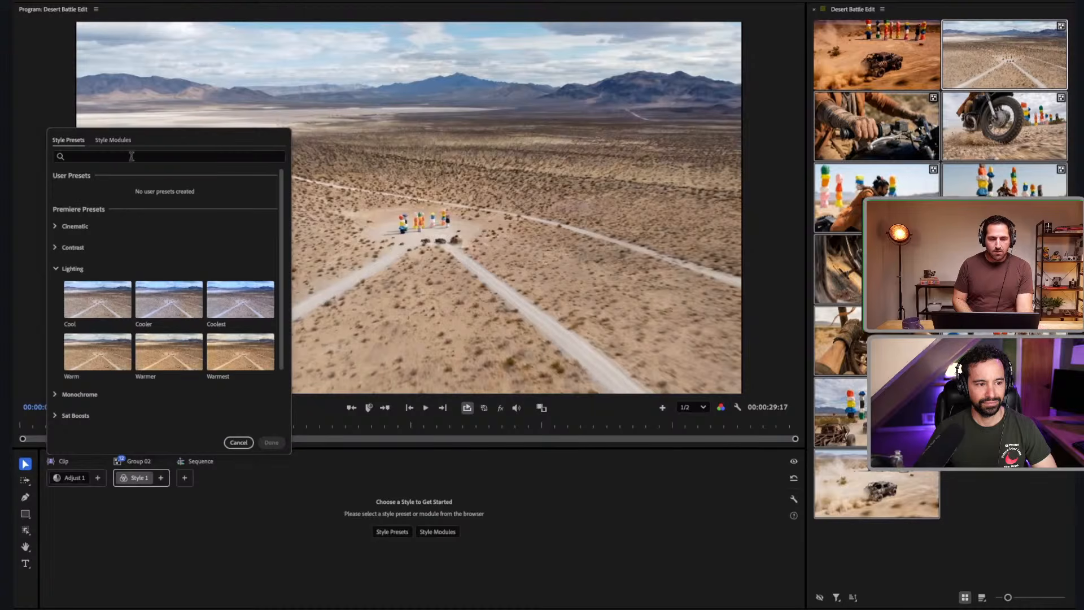
click(114, 141)
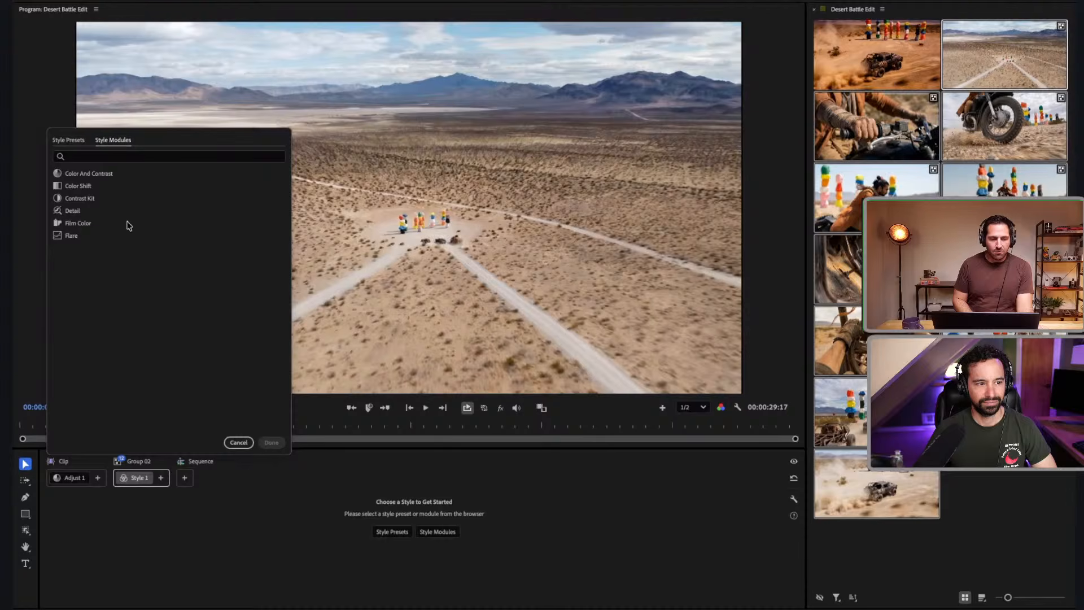
click(62, 224)
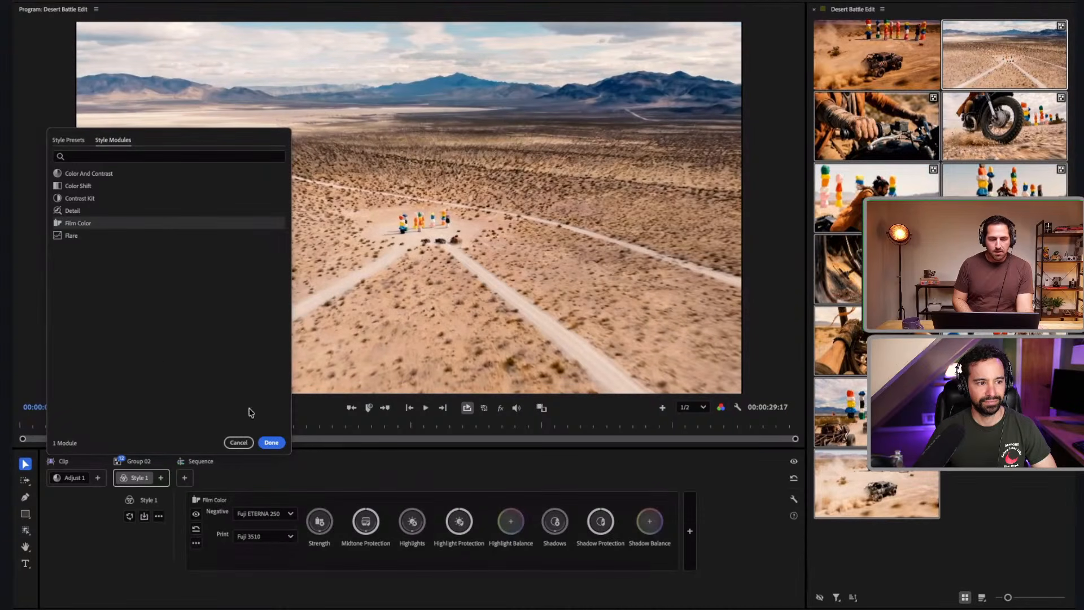
click(271, 443)
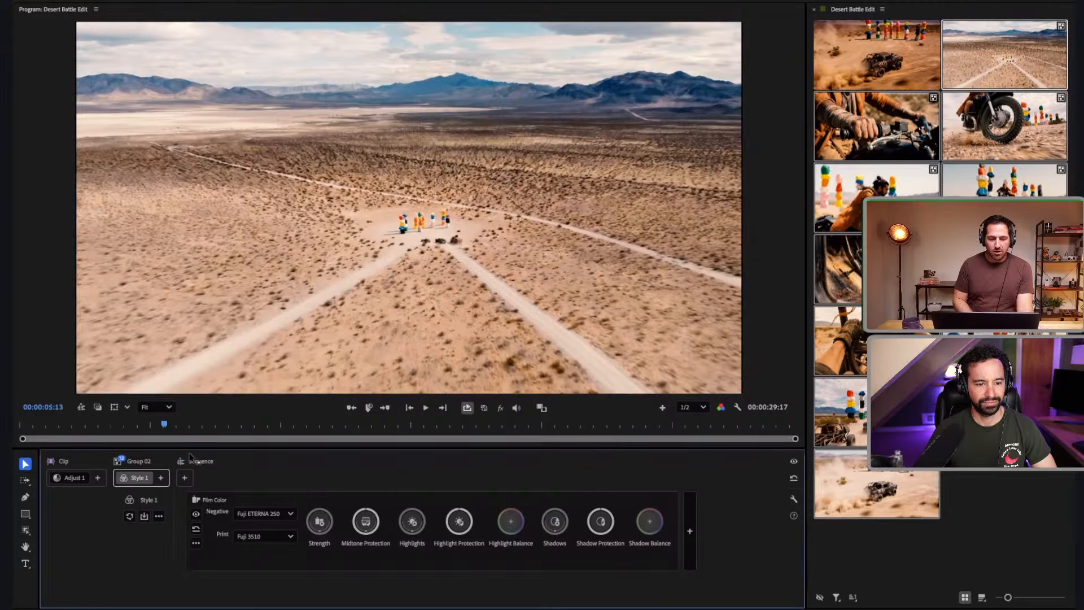
- Save the project and rename the clip group holding the shared style as Desert Chase
key(ctrl+s)
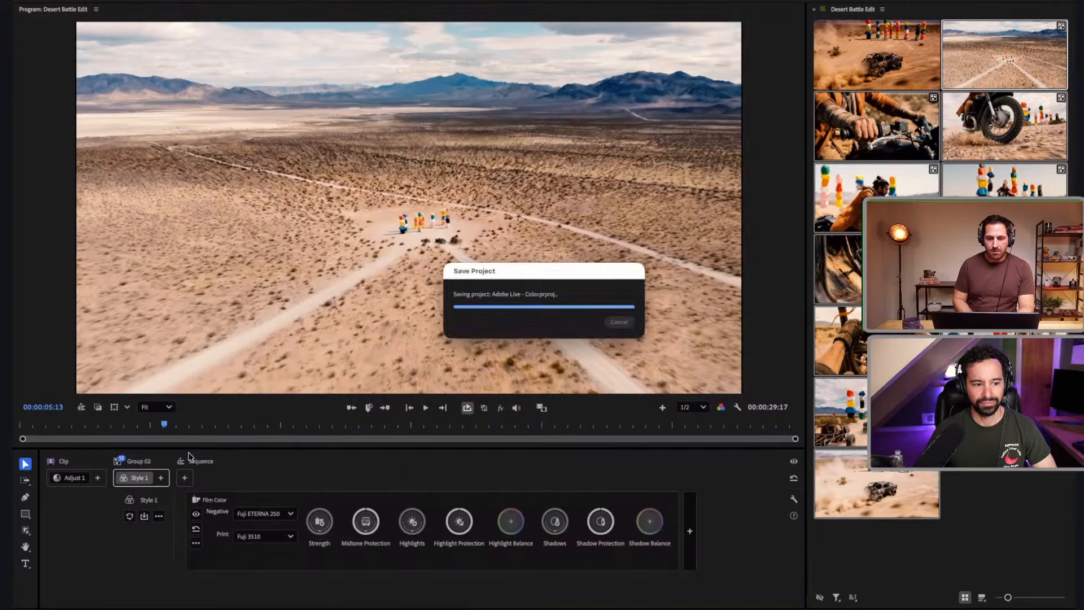
double_click(135, 462)
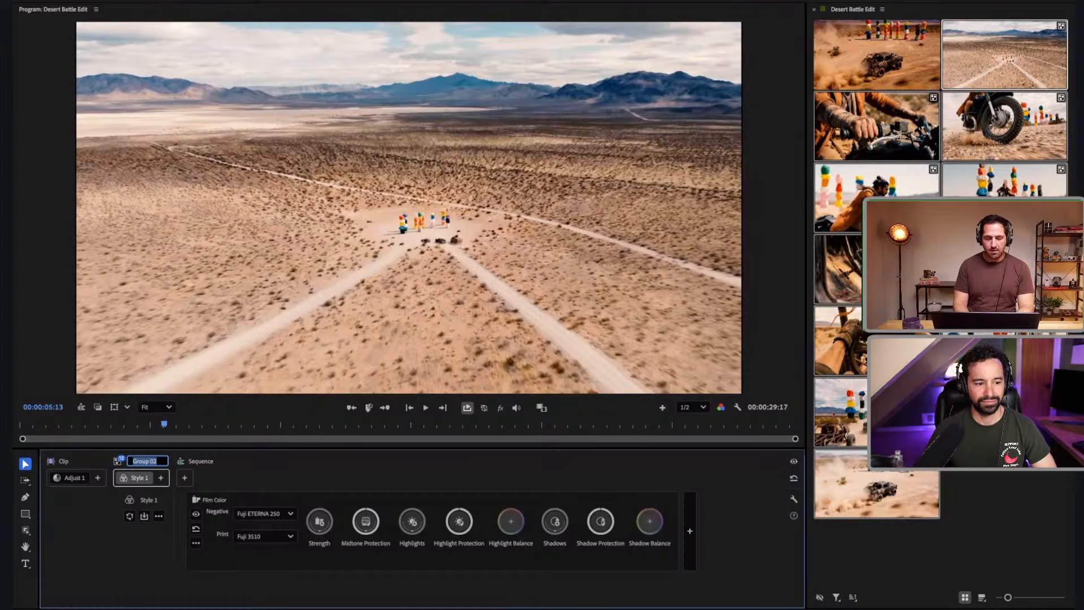
text(Desert Chase)
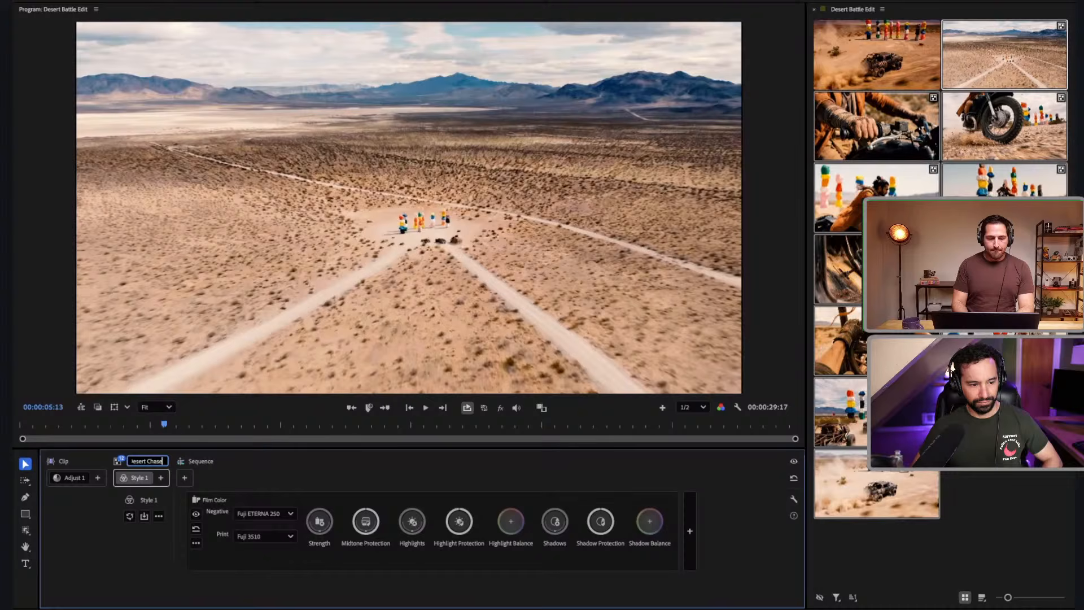
key(Return)
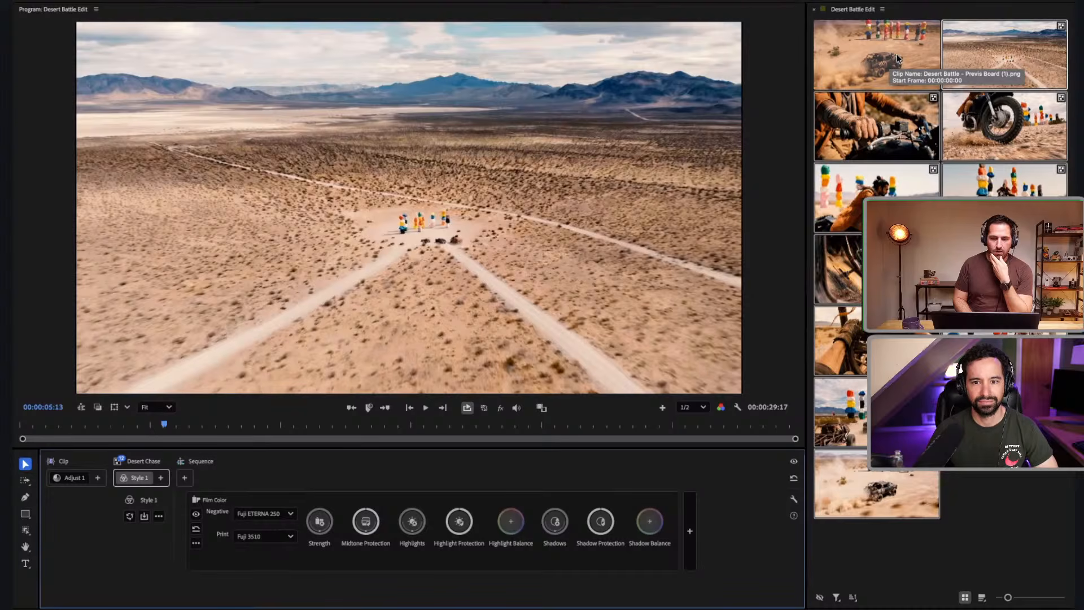
- Relaunch Premiere, reopen the recovered Adobe Live - Color project and return to the color grading view
click(282, 517)
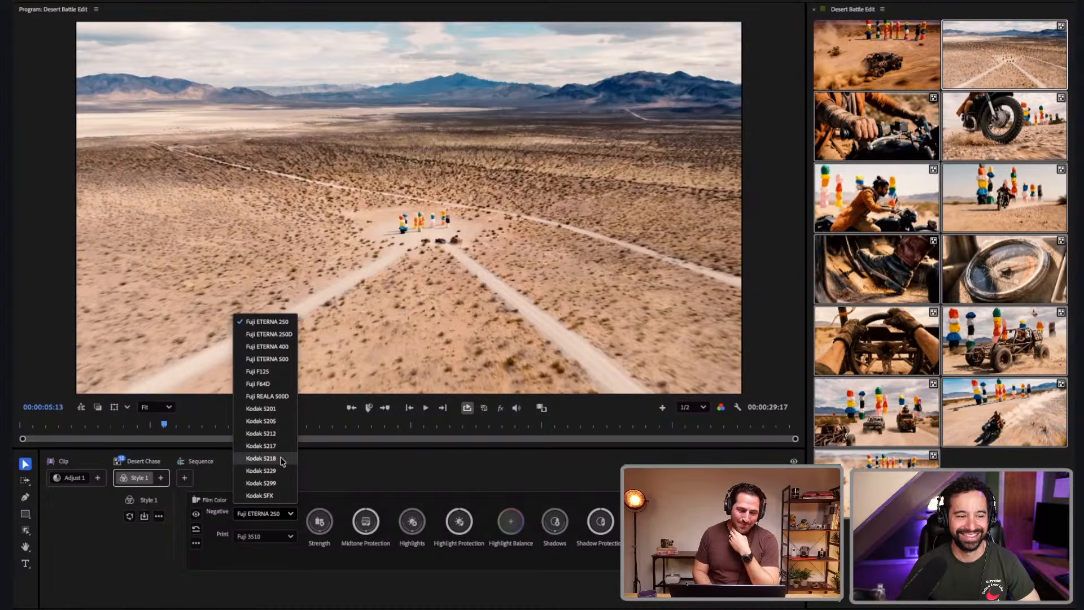
key(super+Tab)
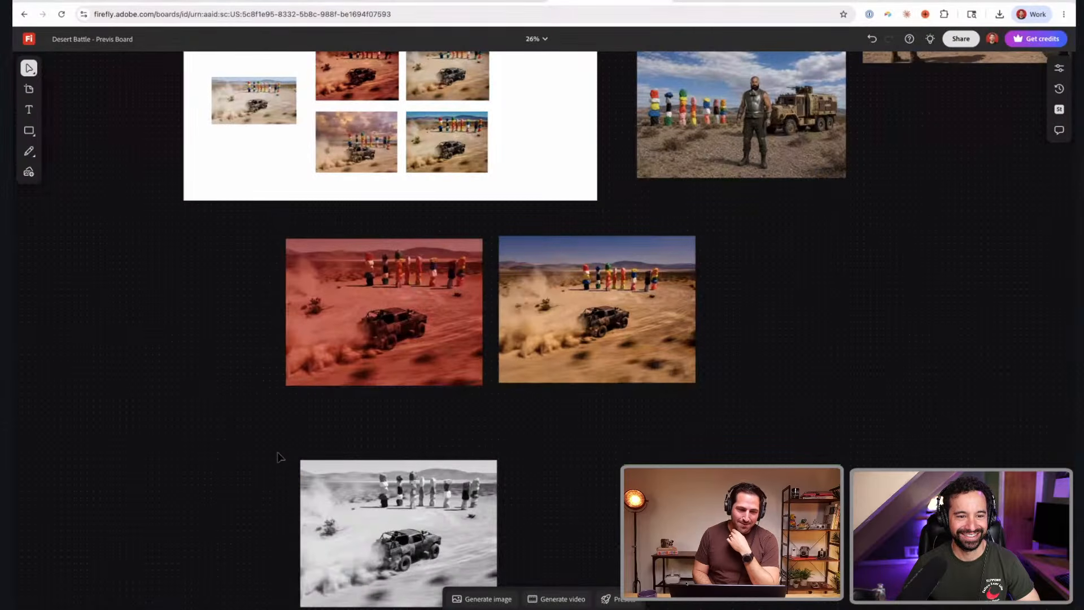
key(super+space)
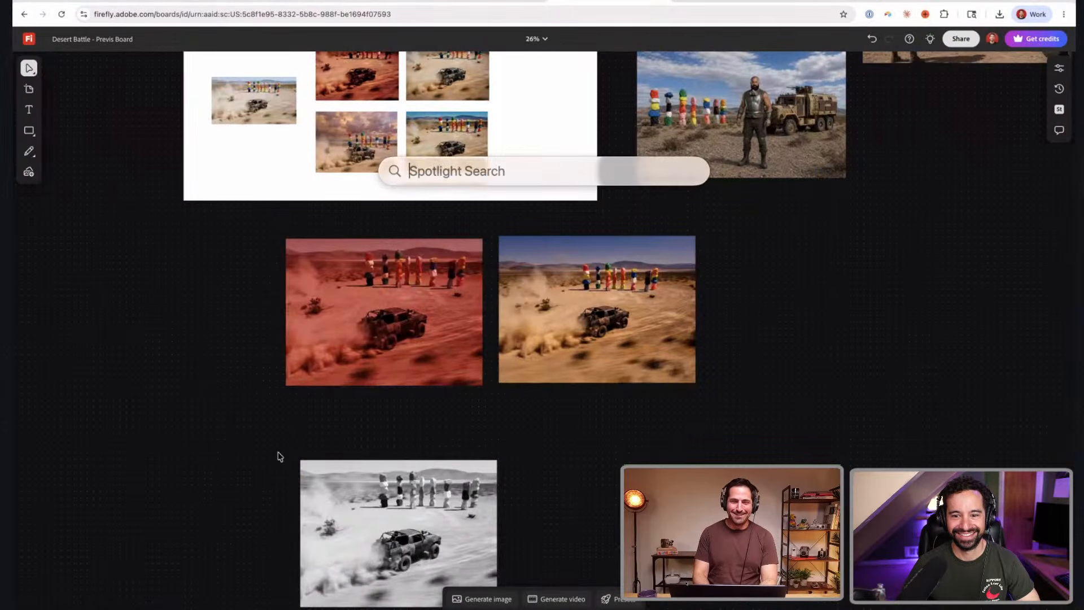
text(pre)
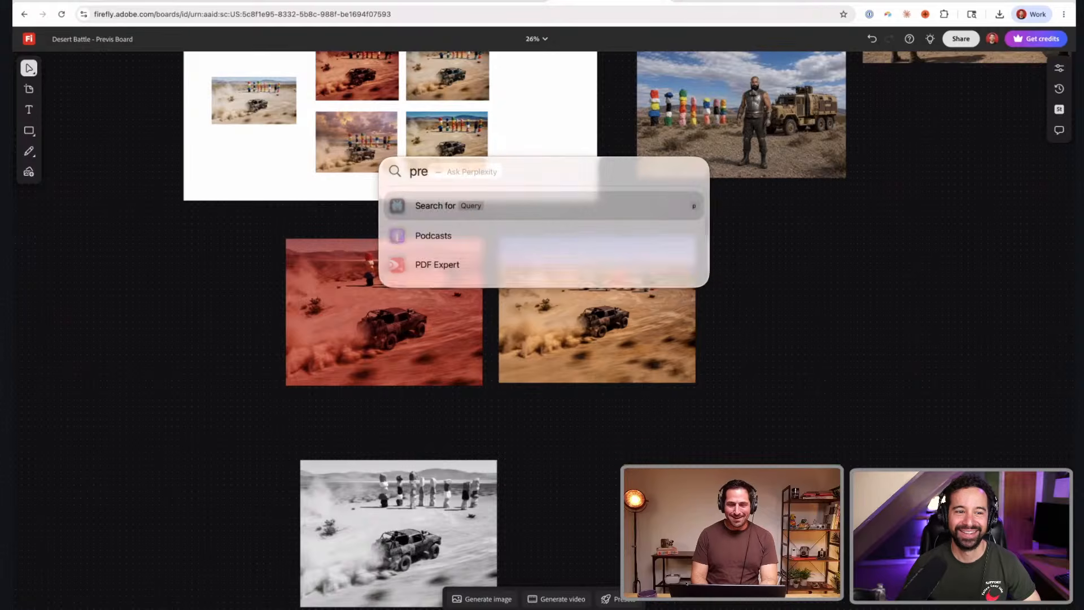
key(Return)
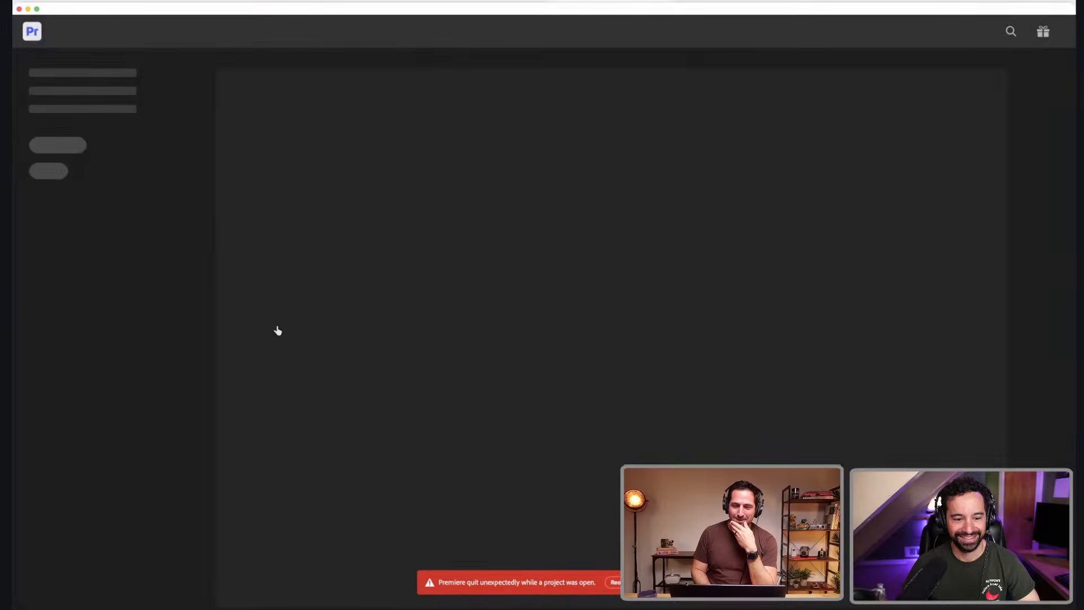
click(269, 336)
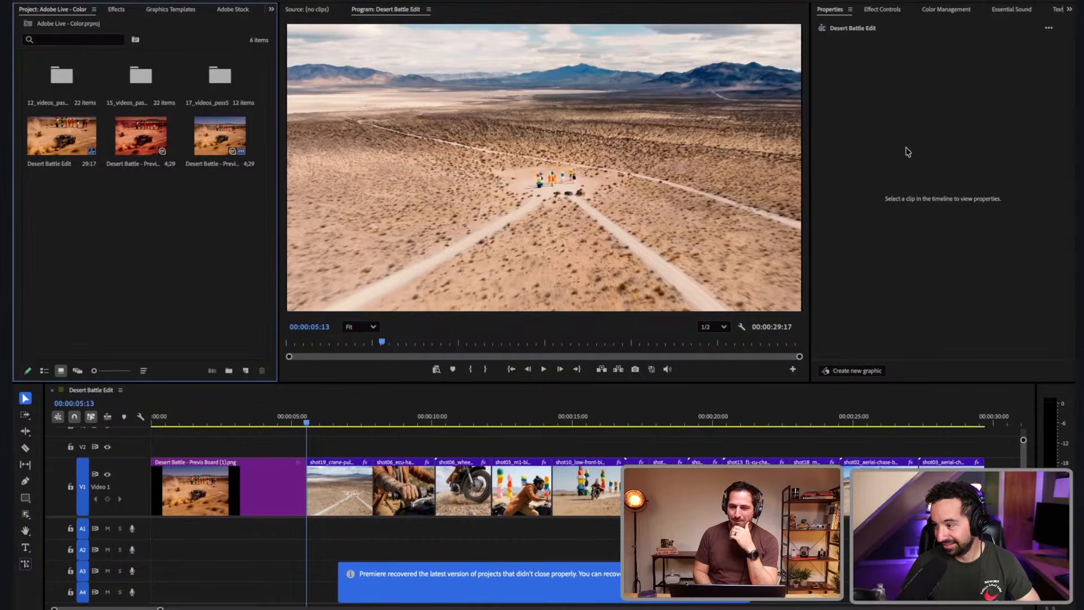
click(179, 1)
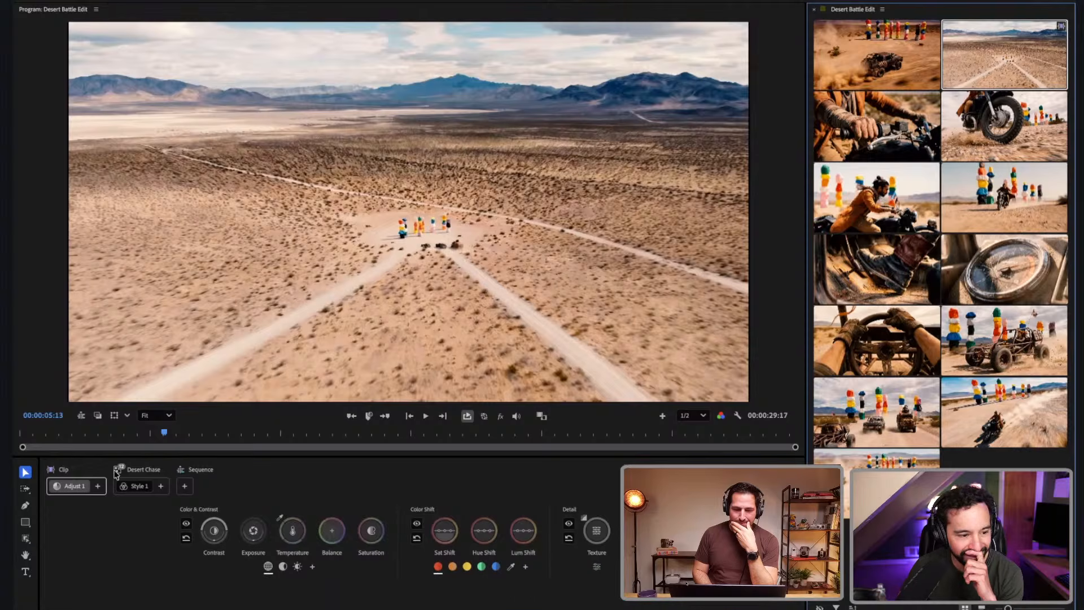
- Set the Film Color negative stock in the Desert Chase group's Style 1 to Kodak 5218
click(130, 487)
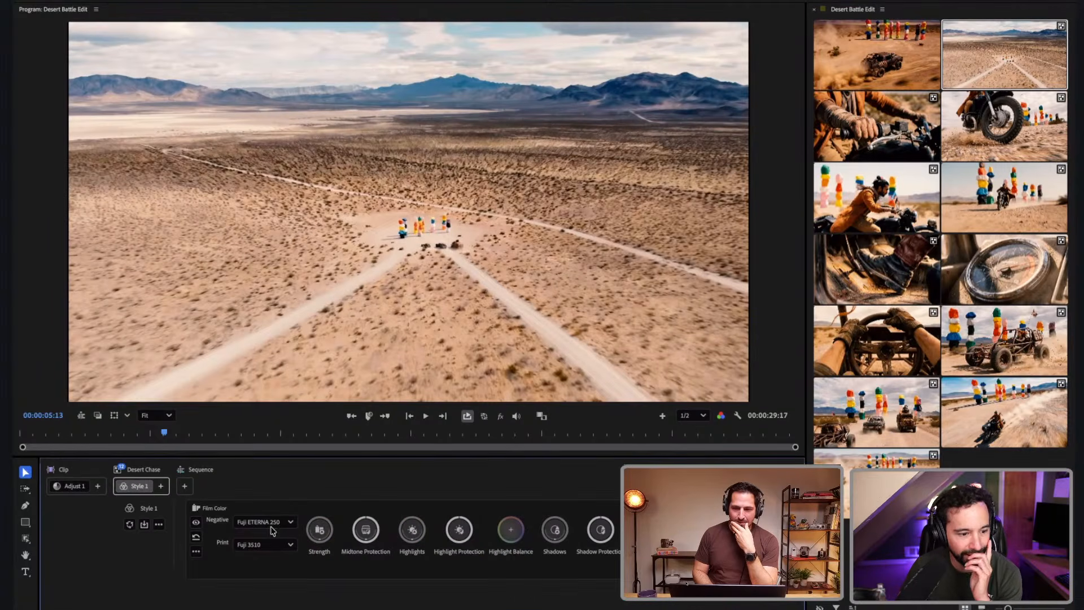
click(271, 521)
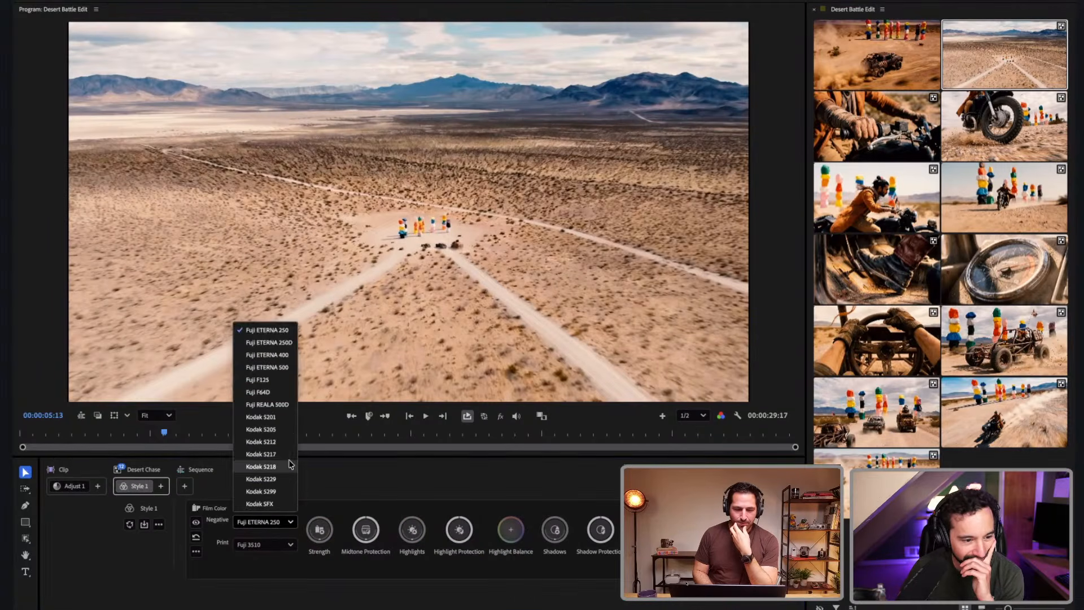
click(290, 467)
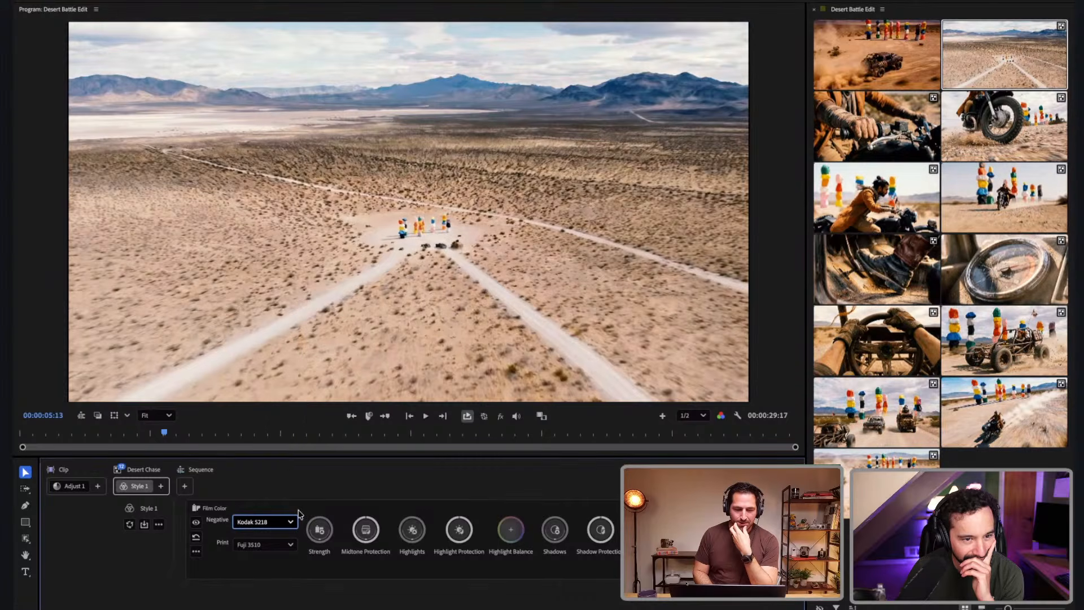
- Try the Kodak 2383, 2393 and 2395 print stocks in Film Color and settle on Kodak 2393
click(287, 545)
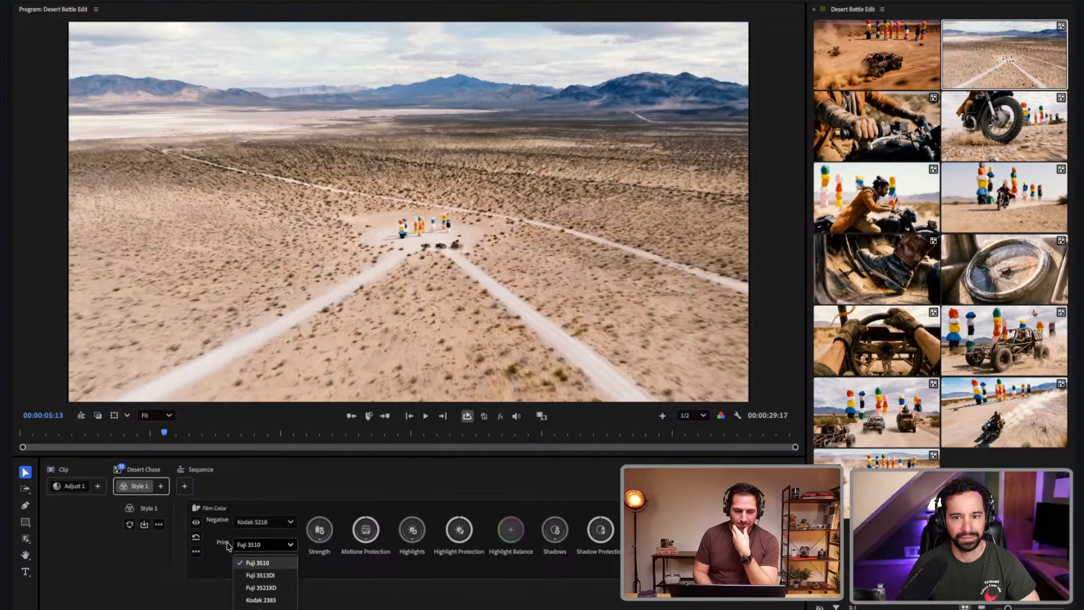
click(271, 599)
click(283, 545)
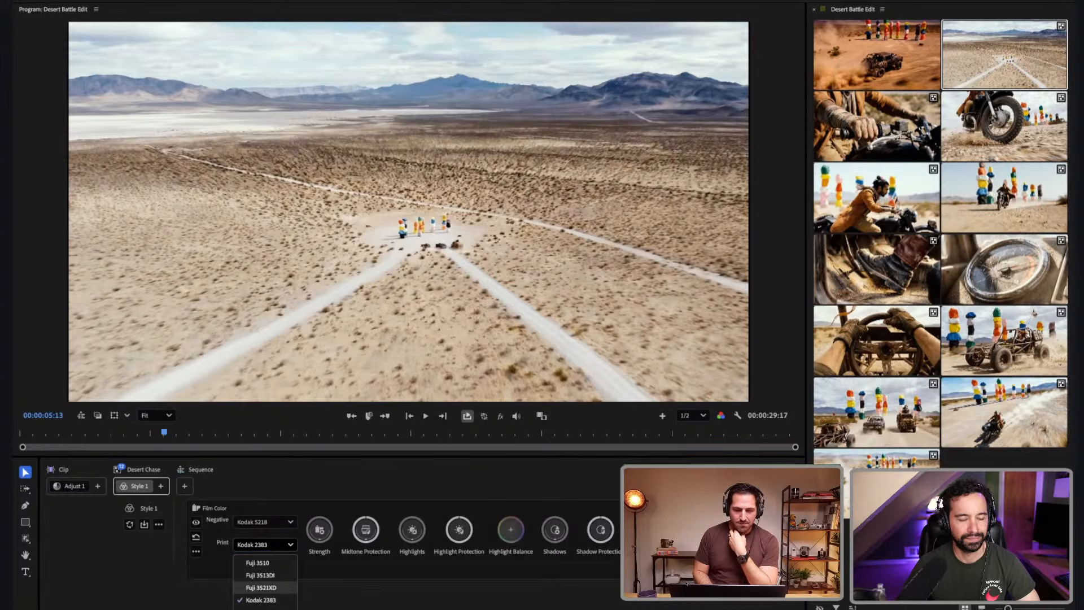
click(265, 608)
click(283, 544)
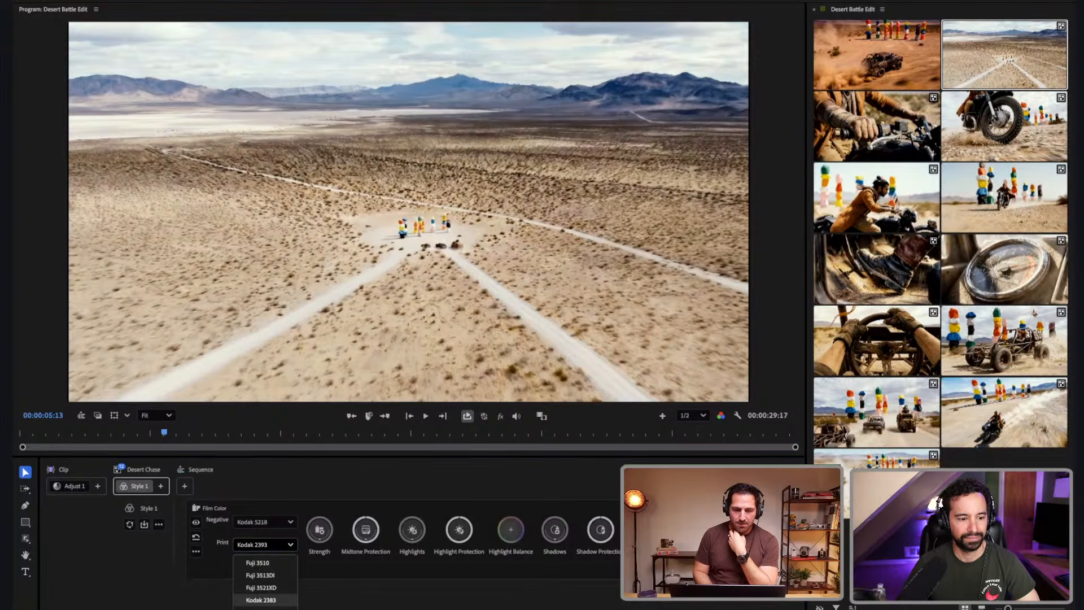
click(265, 608)
click(283, 544)
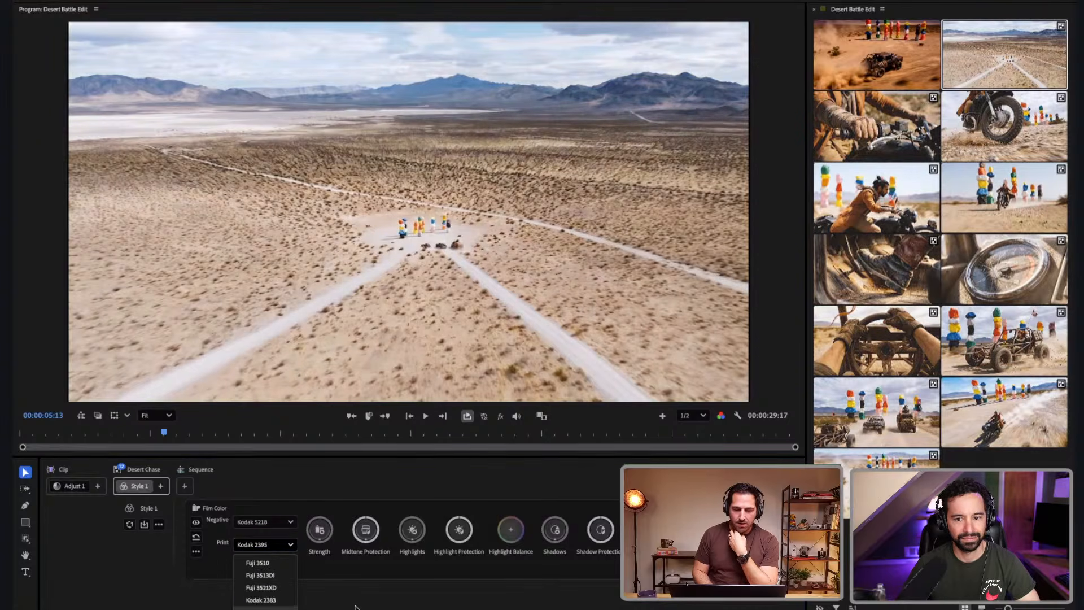
click(265, 608)
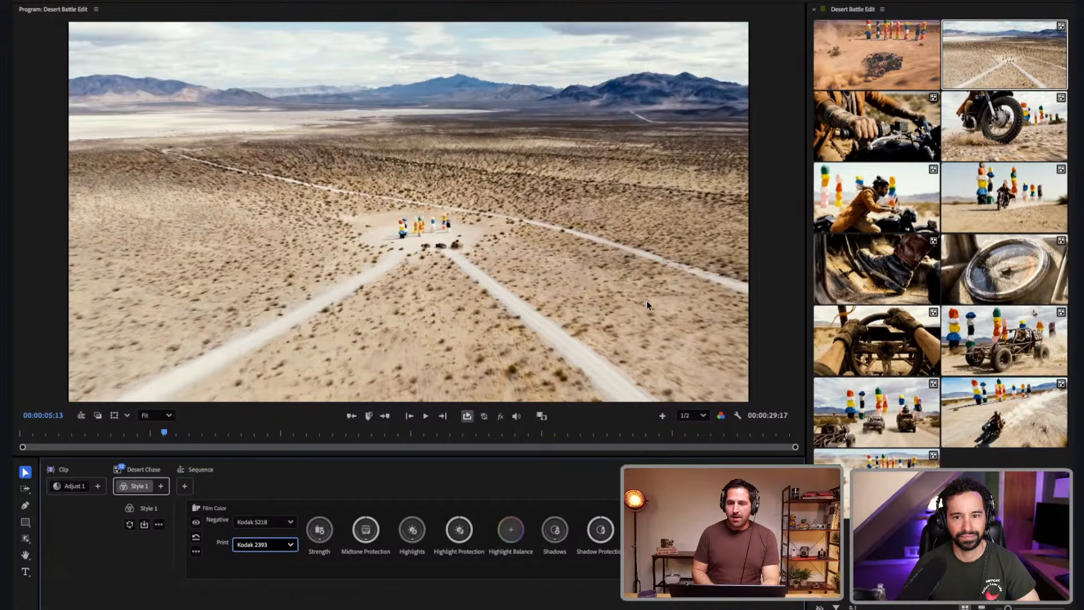
- Compare the aerial crossroads shot in a vertical split with the warm-toned car image as reference, swapping sides and shifting the divider
click(542, 417)
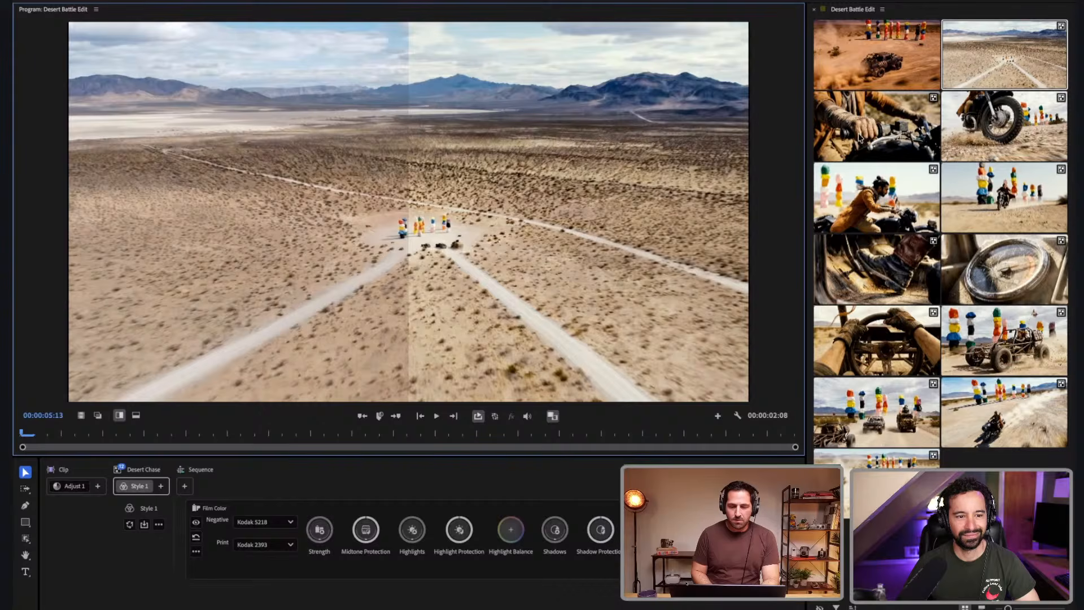
click(862, 54)
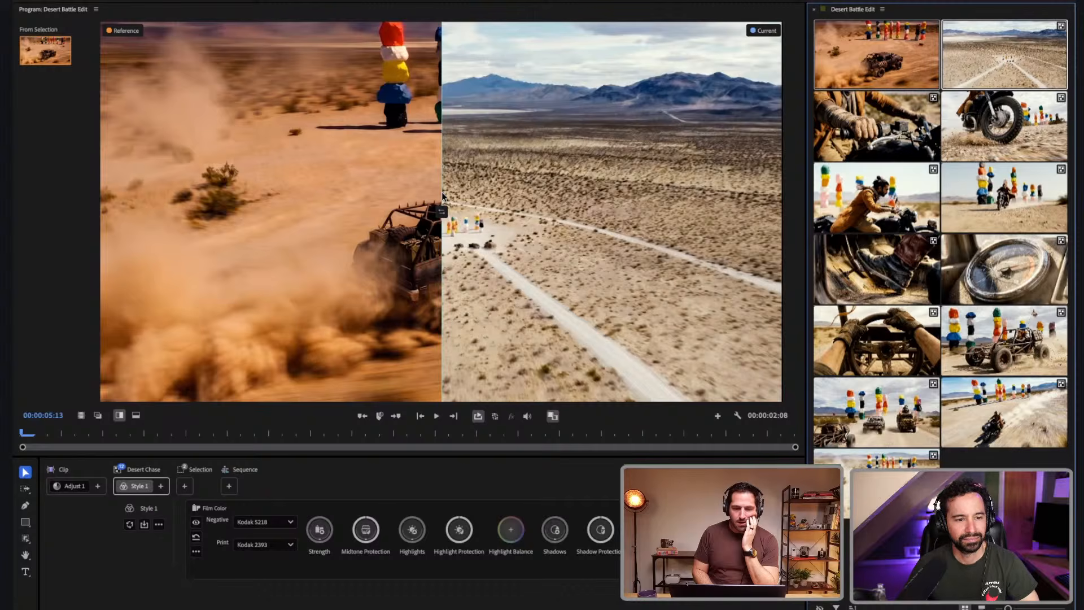
click(442, 214)
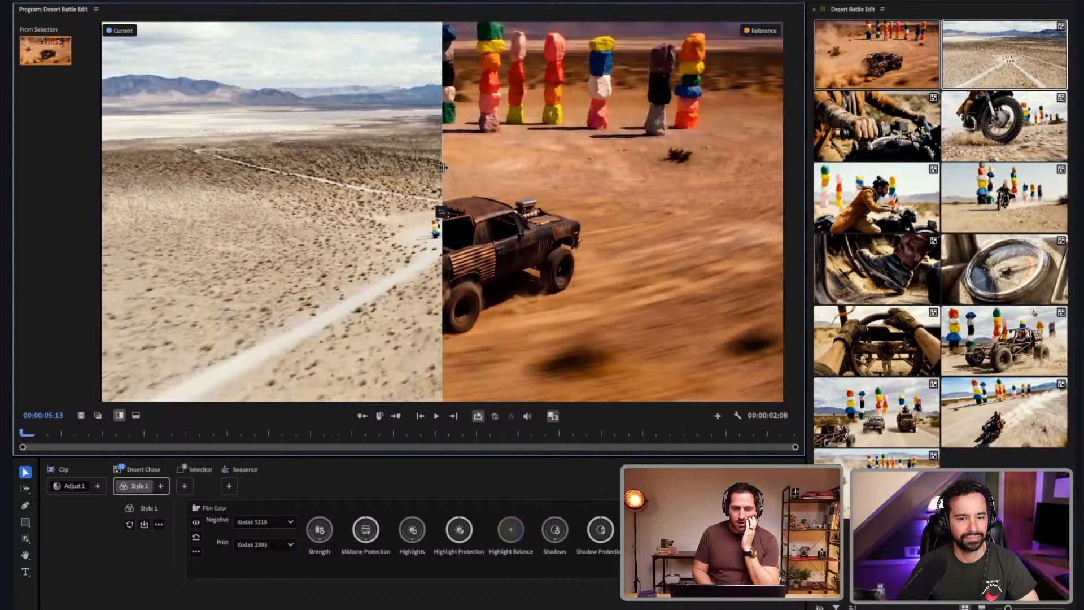
drag(477, 167, 510, 167)
- View the motorcycle wheel shot, and compare the handlebar close-up with the warm-toned car image as reference
click(986, 115)
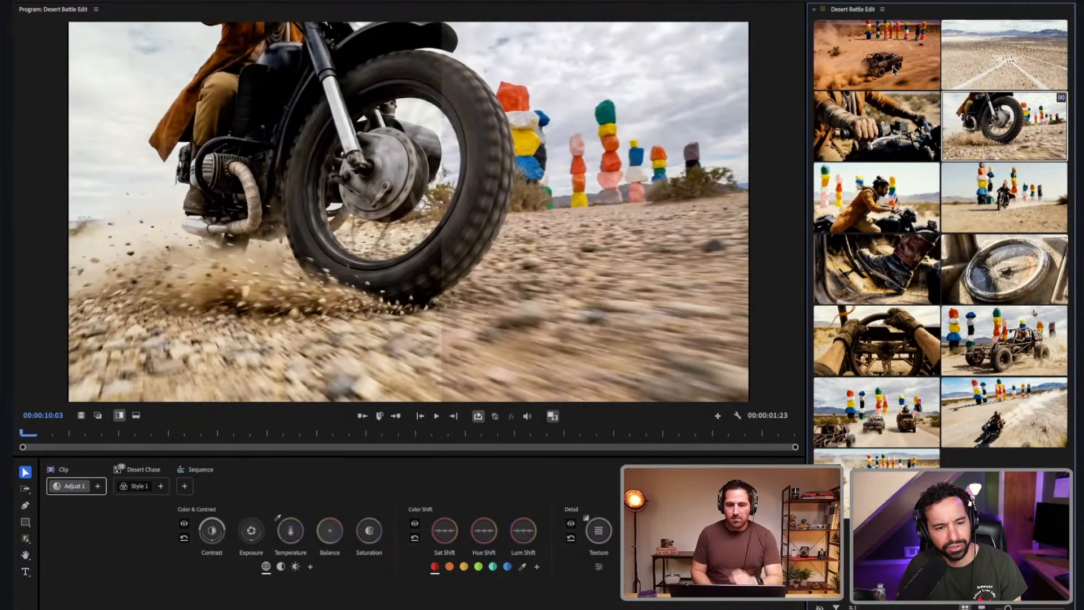
click(981, 67)
click(897, 66)
click(890, 128)
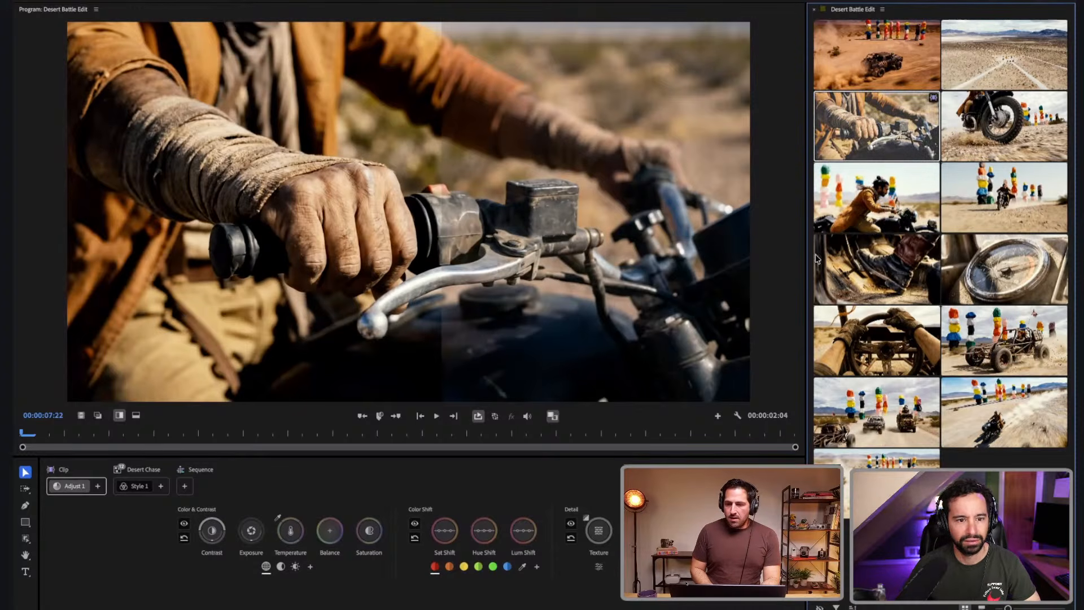
super+click(880, 70)
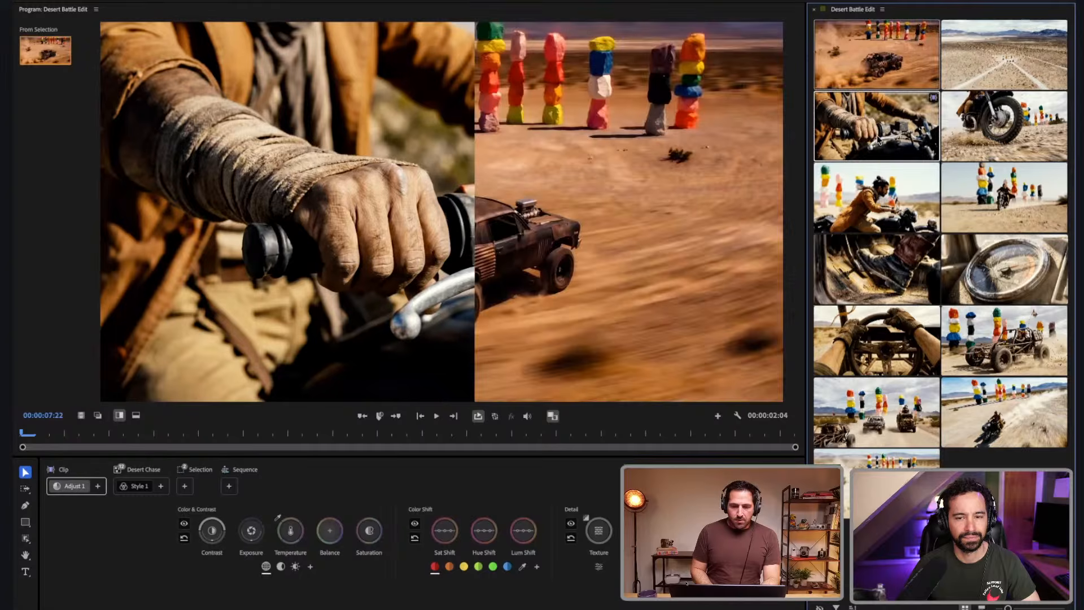
- Compare the side-view rider shot with the warm-toned car reference, adjusting the divider and swapping the two sides
click(876, 192)
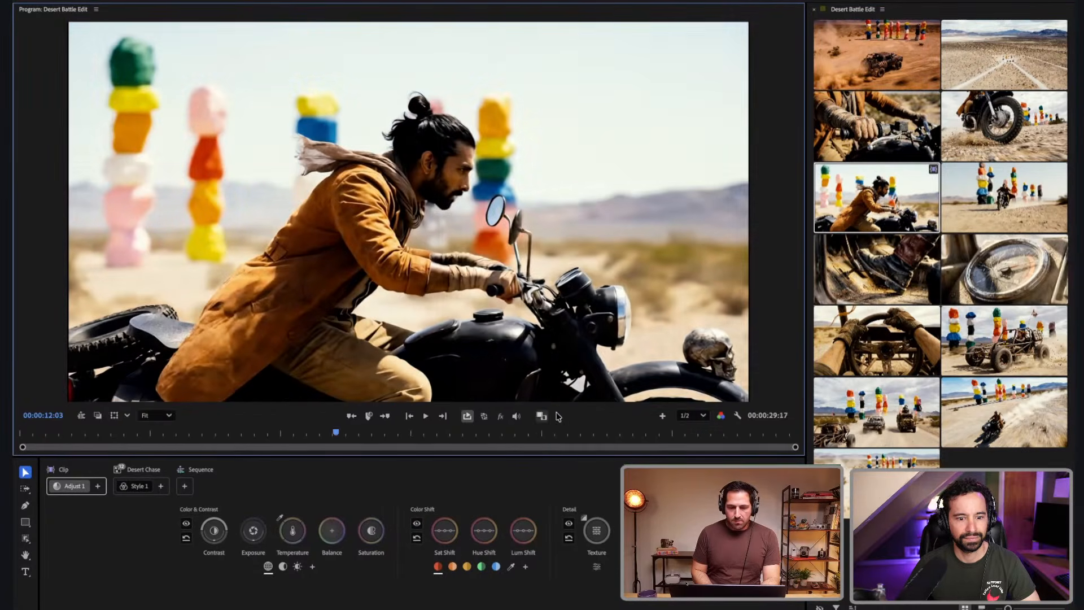
click(542, 416)
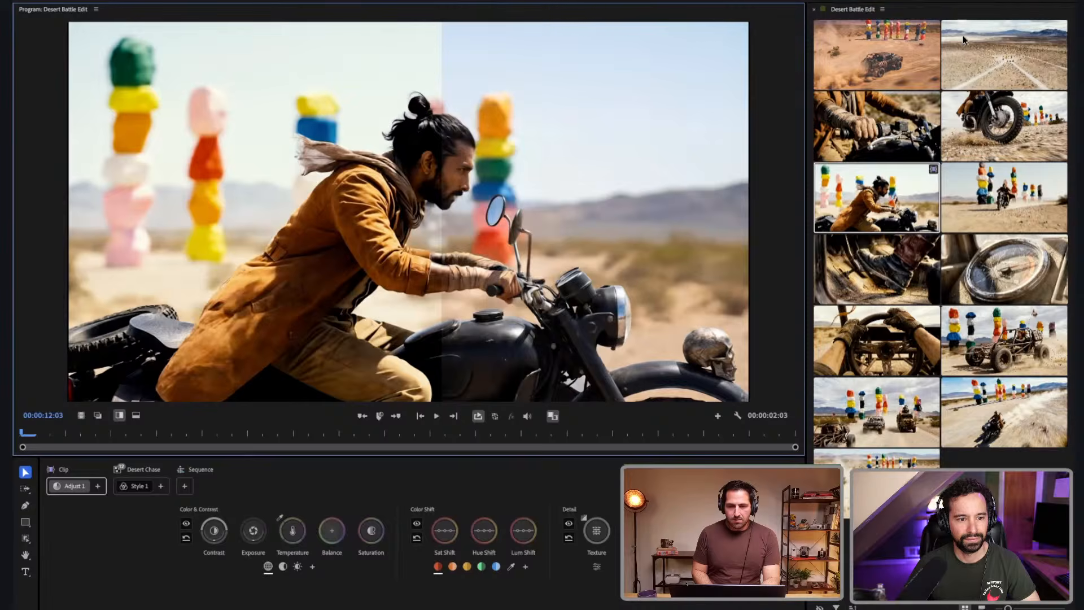
click(895, 42)
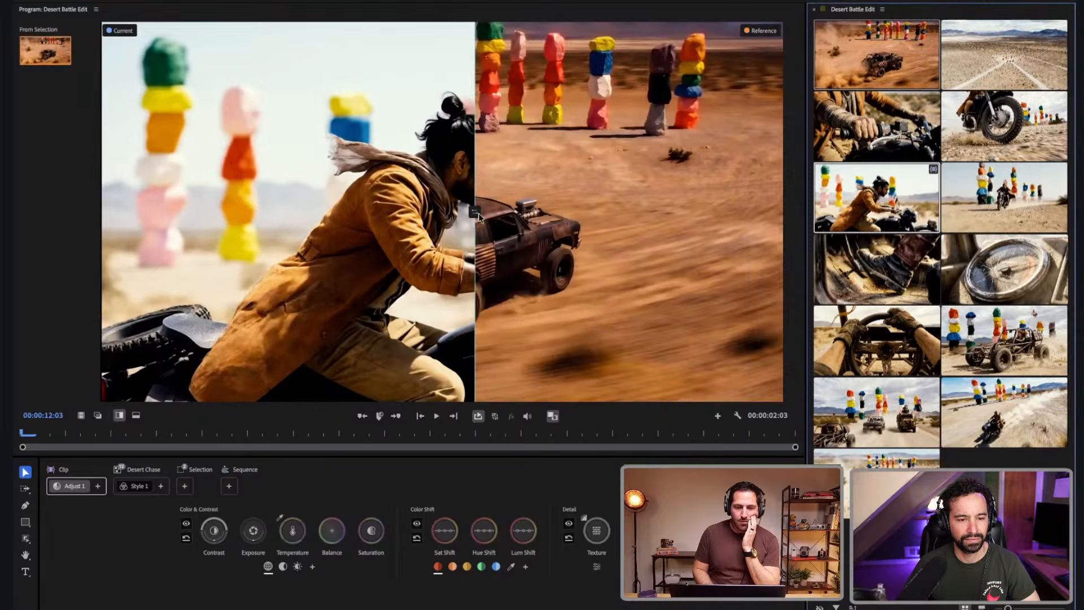
drag(475, 163, 469, 164)
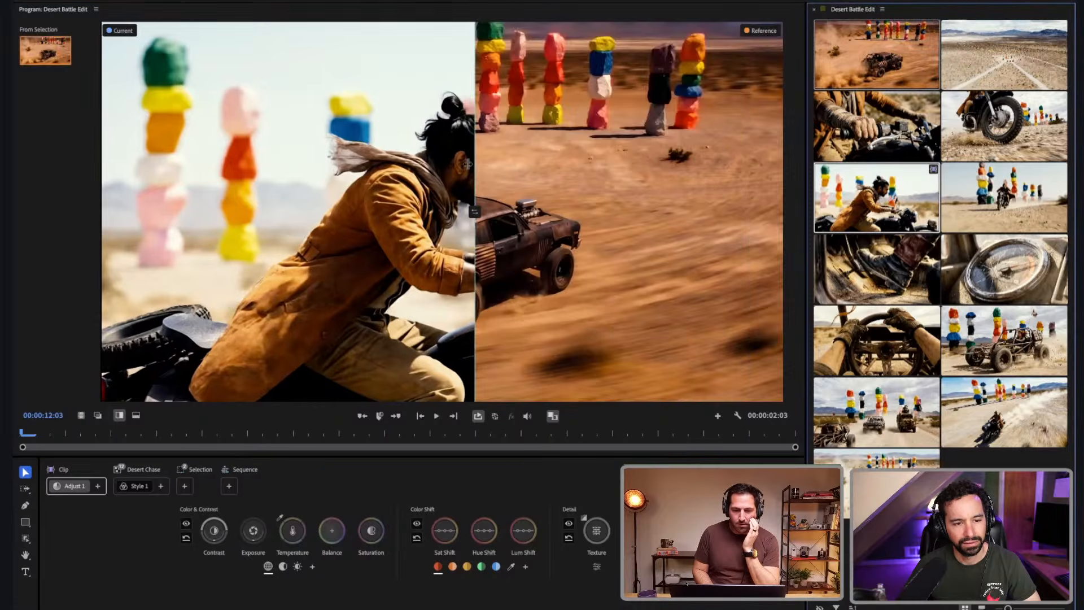
drag(370, 171, 469, 210)
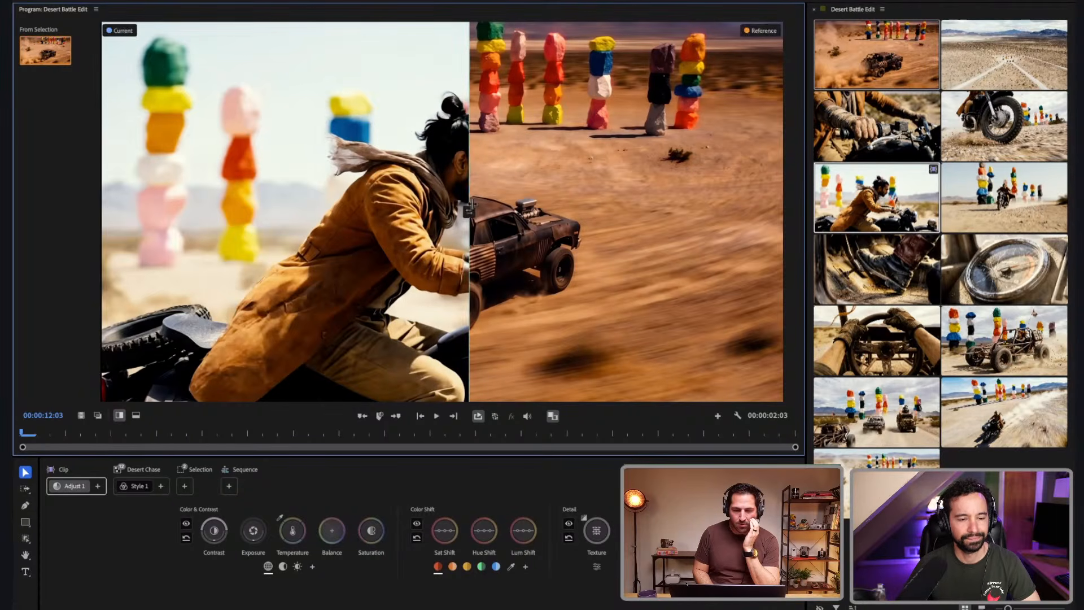
click(468, 212)
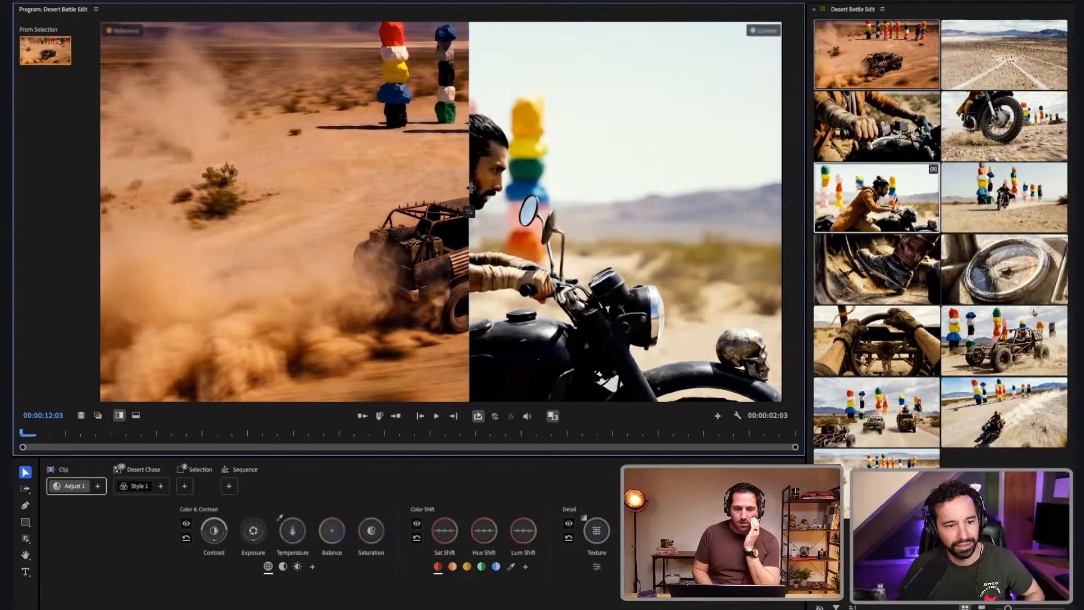
- Try the horizontal split for the comparison, return to the vertical split and shift its divider slightly toward the reference image
click(135, 416)
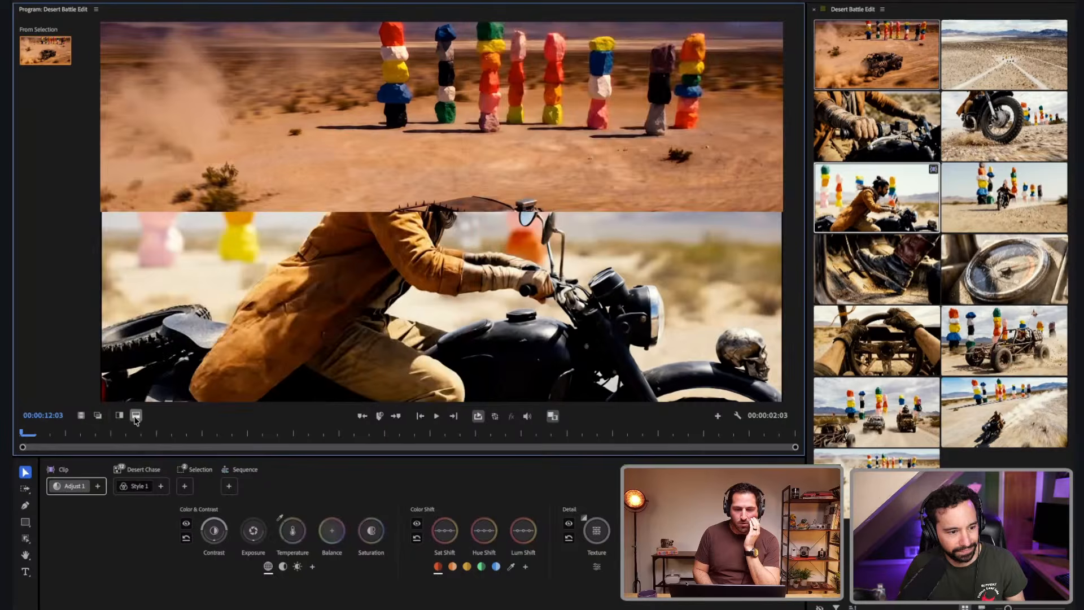
click(120, 416)
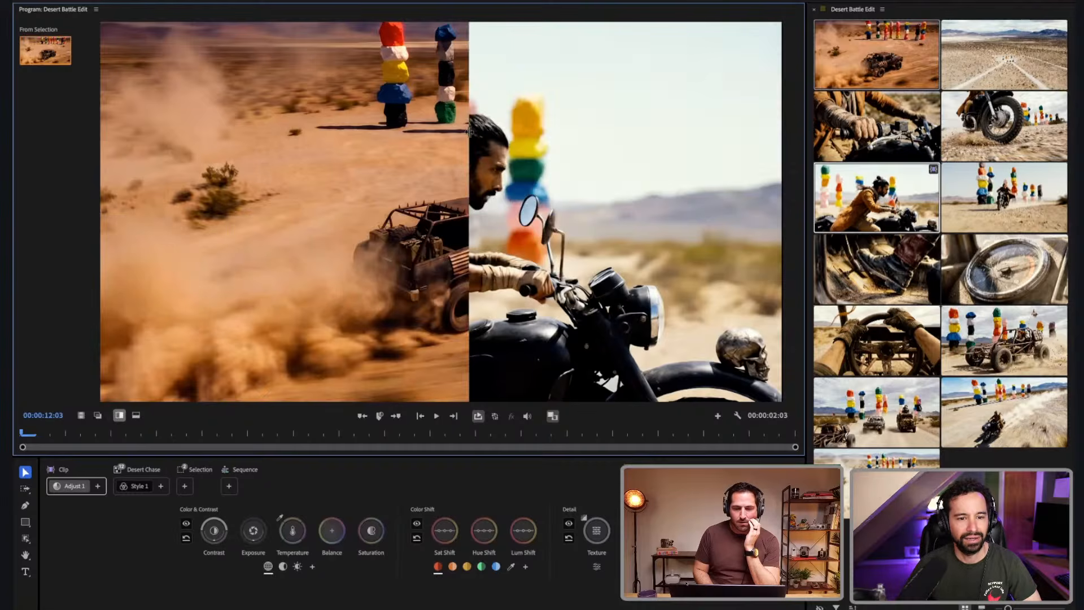
drag(468, 129, 460, 130)
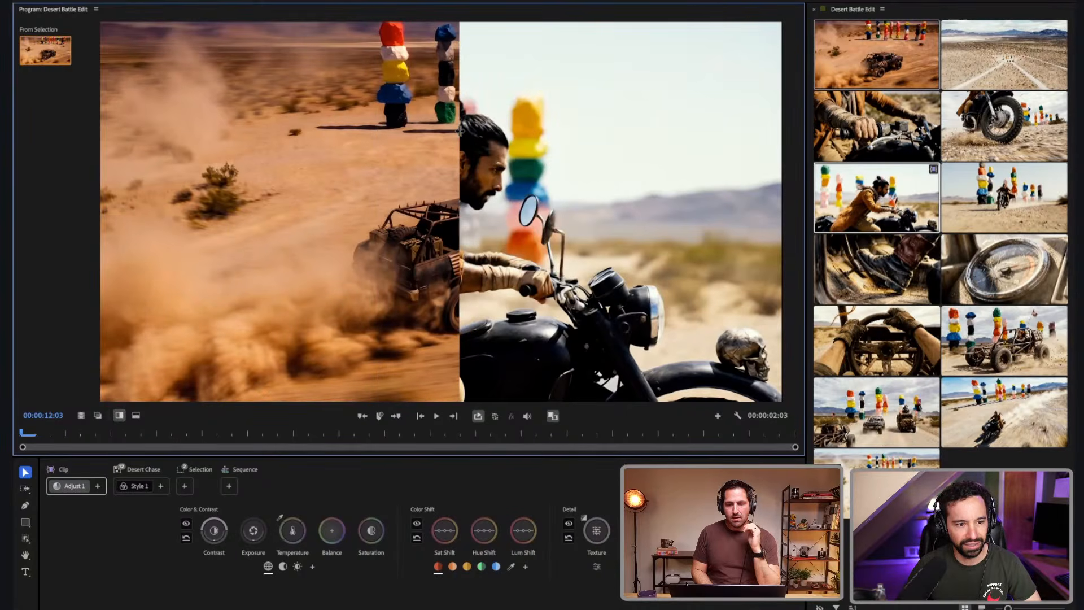
- Add a second adjustment after Style 1 in the Desert Chase group and raise its contrast
click(135, 486)
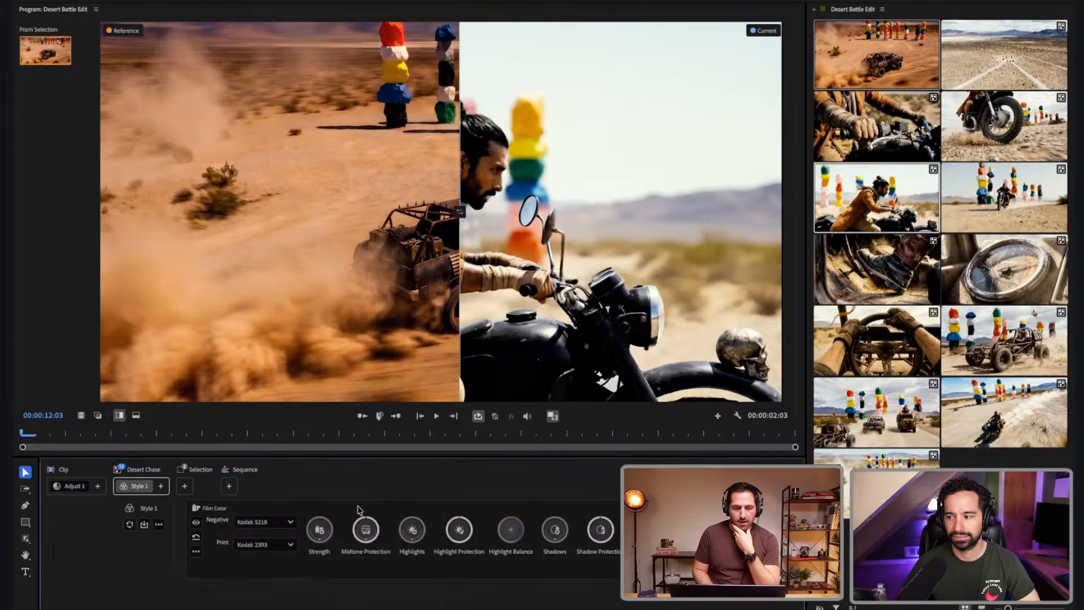
mouse_move(319, 531)
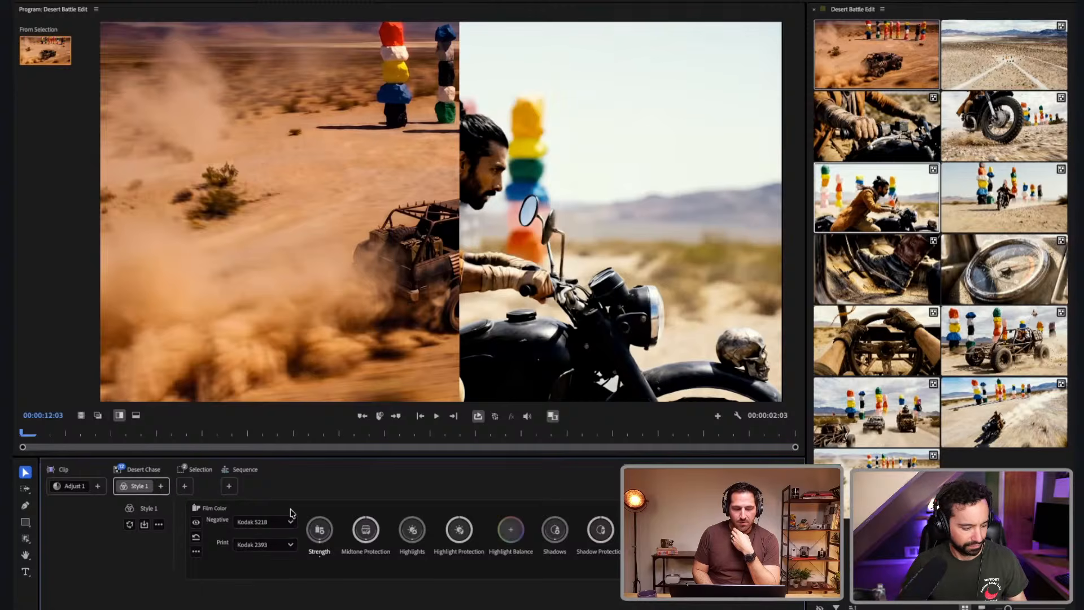
click(161, 486)
click(178, 497)
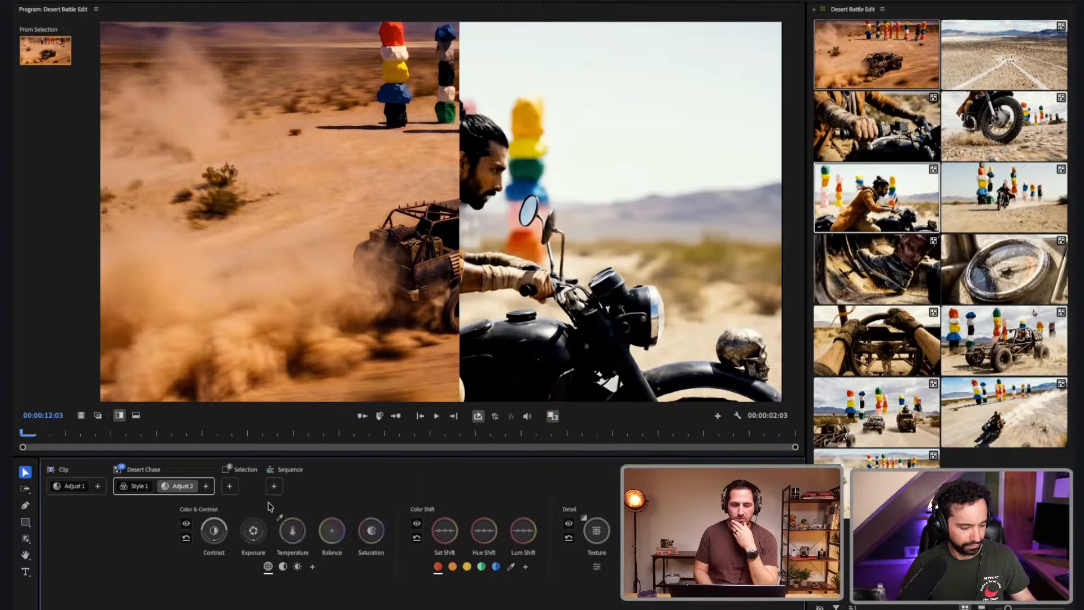
drag(217, 535, 217, 517)
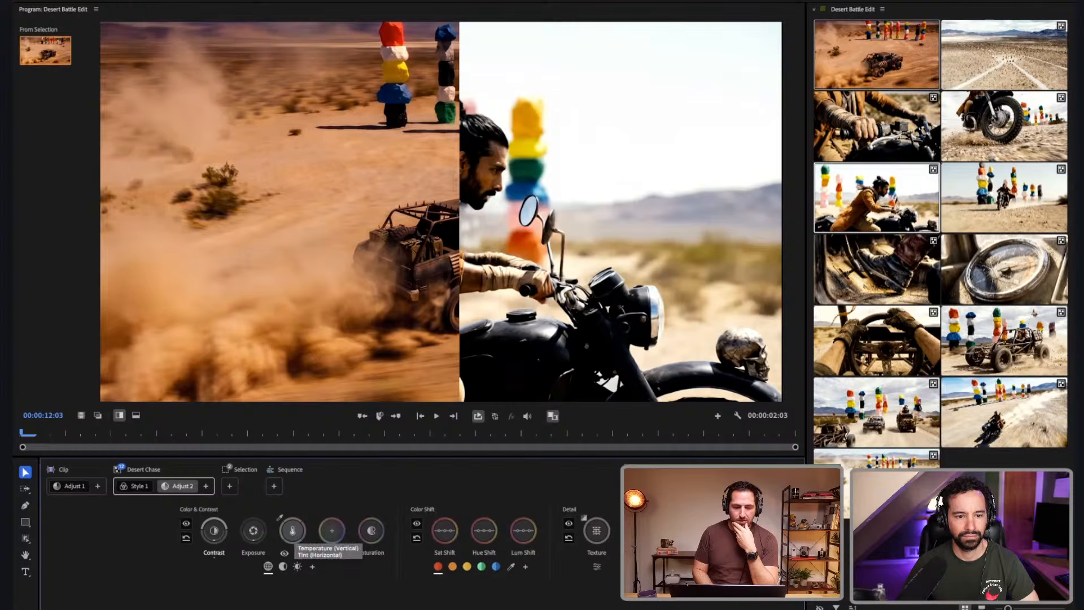
- Shift the Desert Chase group adjustment's temperature warmer and its tint toward magenta, both to about 23
drag(294, 534, 320, 528)
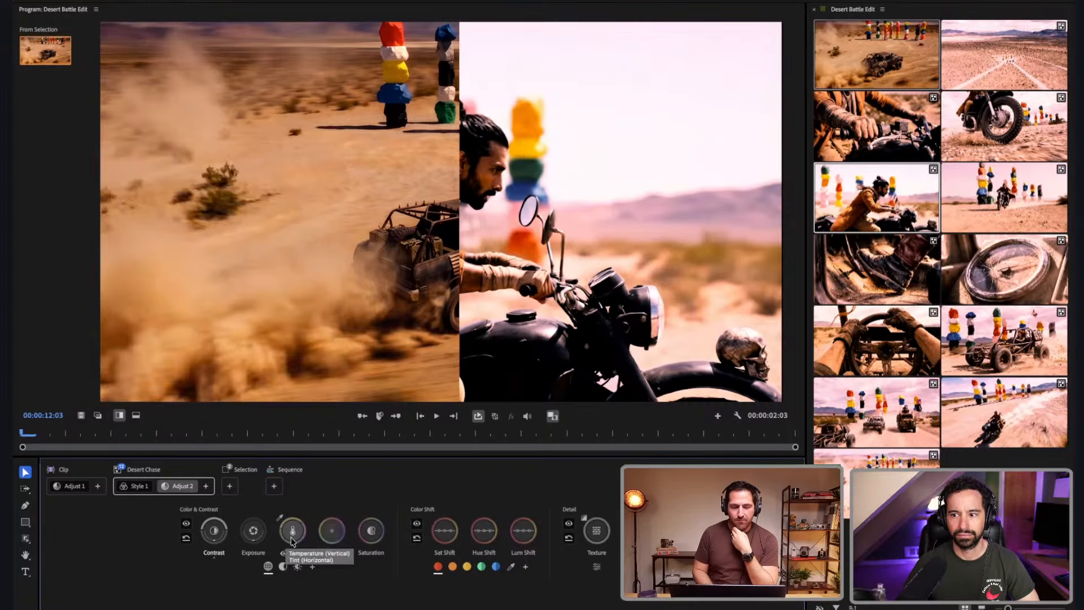
mouse_move(285, 570)
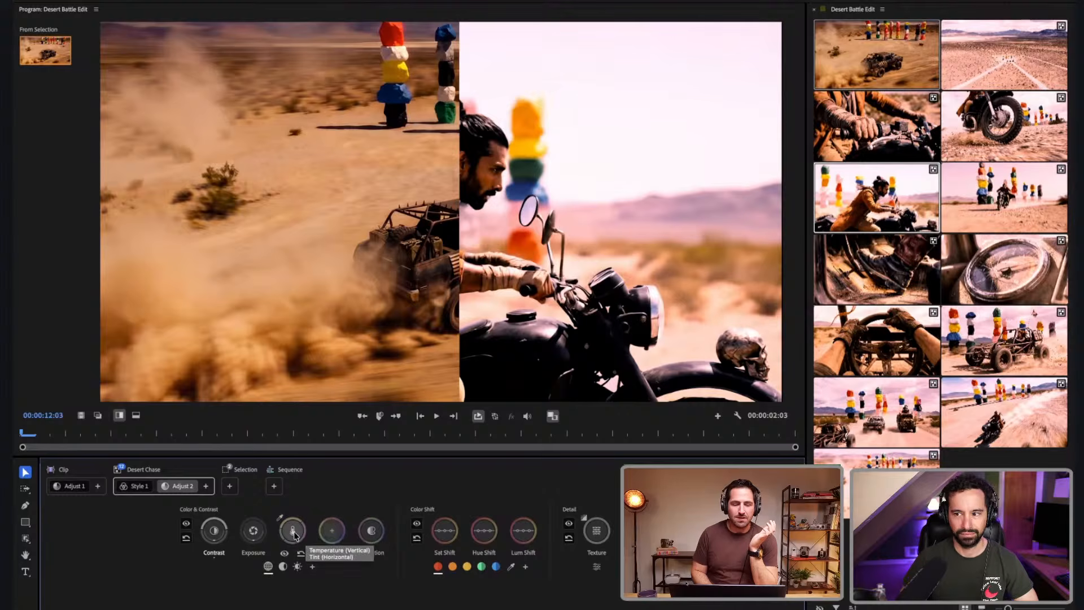
click(293, 532)
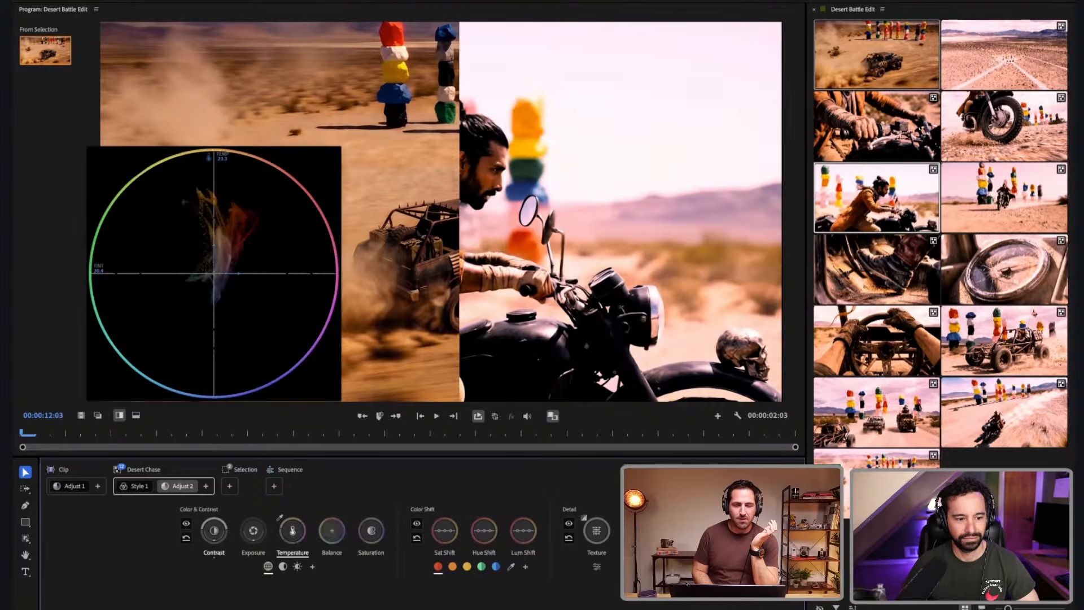
drag(293, 531, 293, 536)
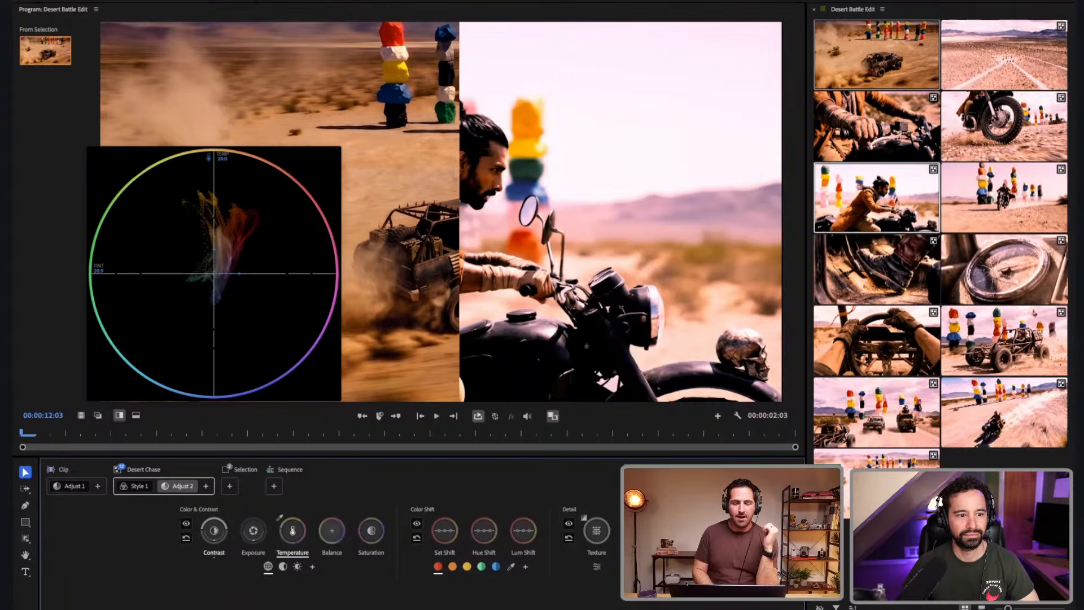
drag(293, 535, 294, 535)
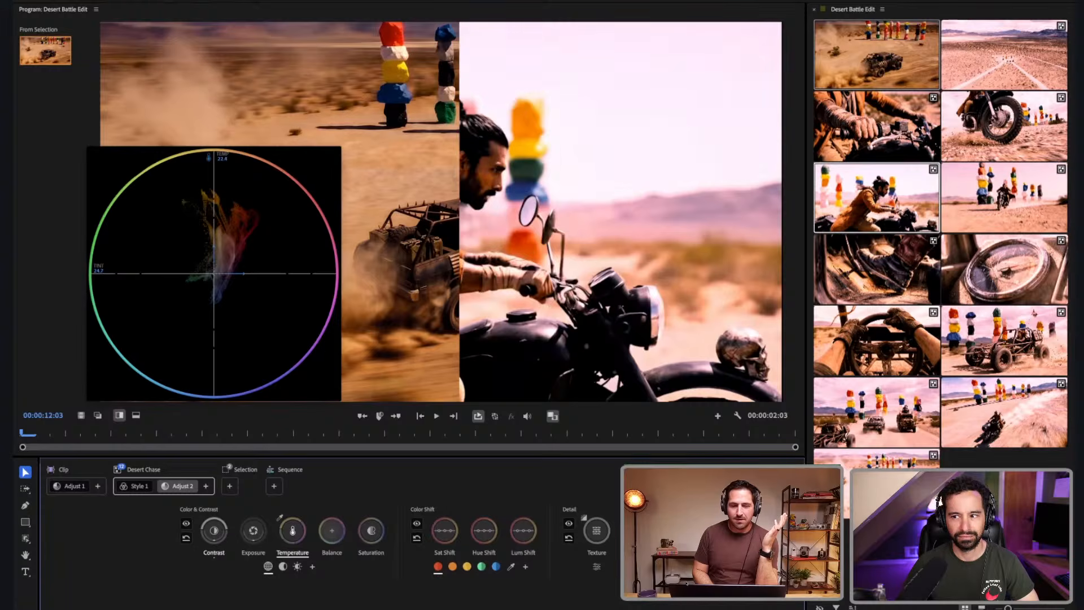
drag(294, 536, 307, 536)
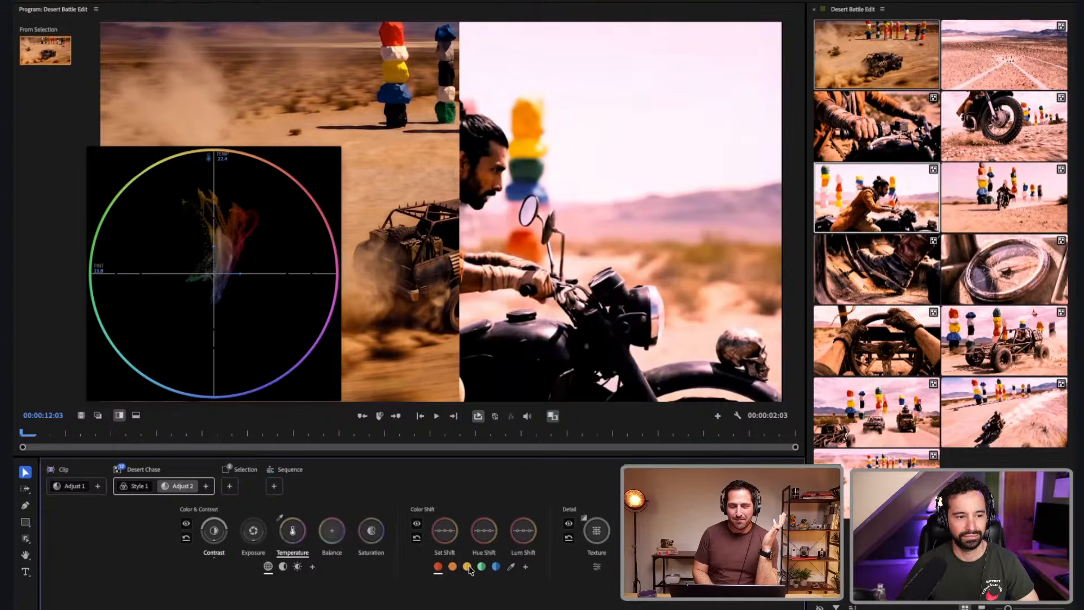
- Try a lower saturation on the Desert Chase group adjustment and alter its hue shift
mouse_move(372, 532)
mouse_down()
mouse_move(332, 559)
mouse_move(309, 526)
mouse_move(253, 534)
mouse_up()
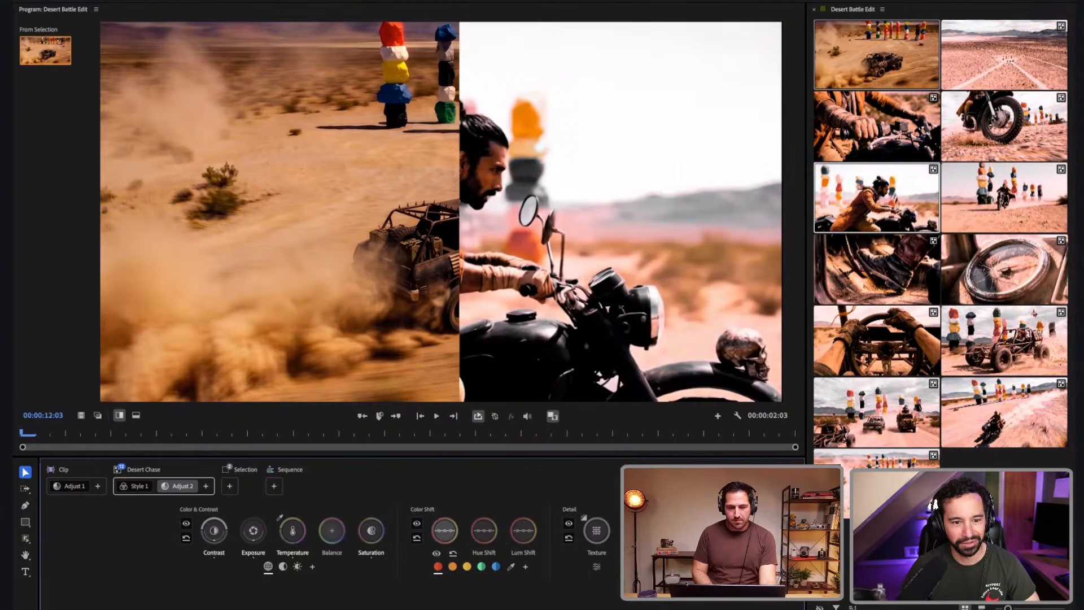
drag(484, 530, 607, 593)
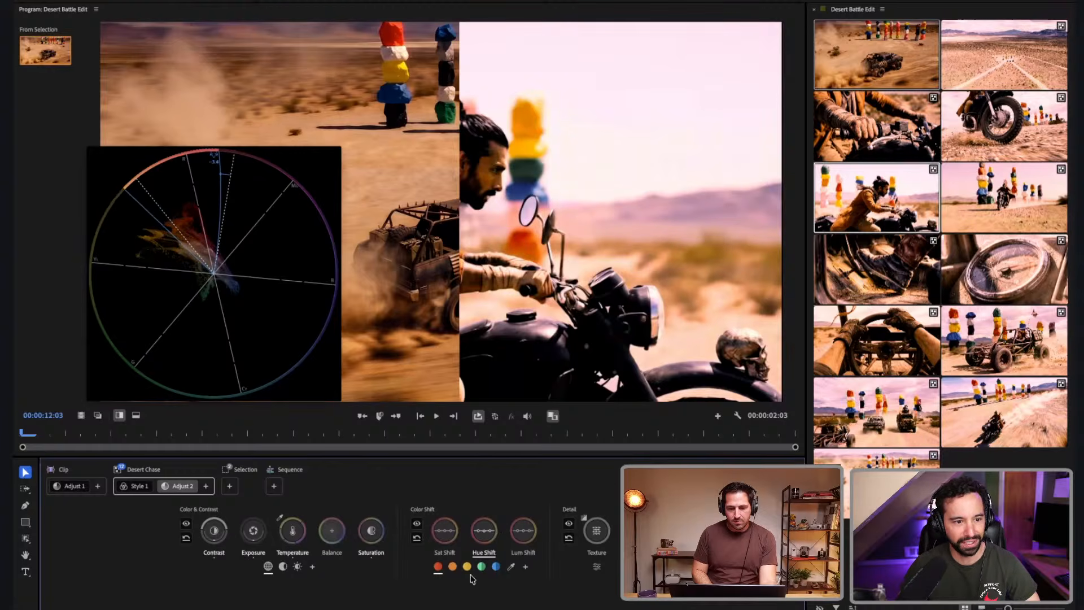
drag(450, 569, 427, 572)
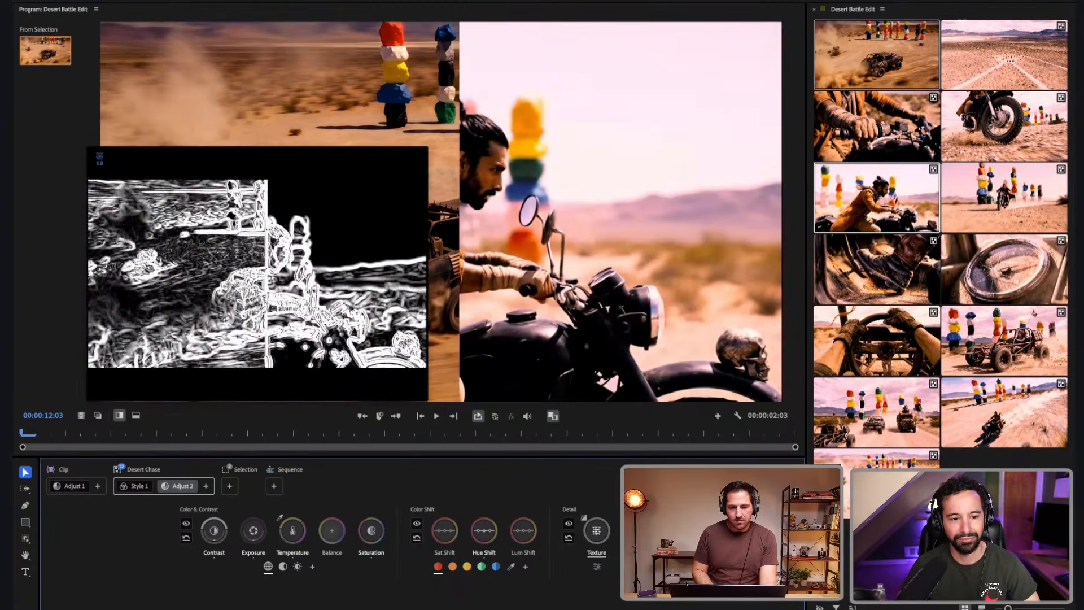
- Fine-tune the texture of the Desert Chase group adjustment using its edge-detail preview
click(597, 528)
drag(597, 530, 609, 529)
drag(598, 525, 598, 530)
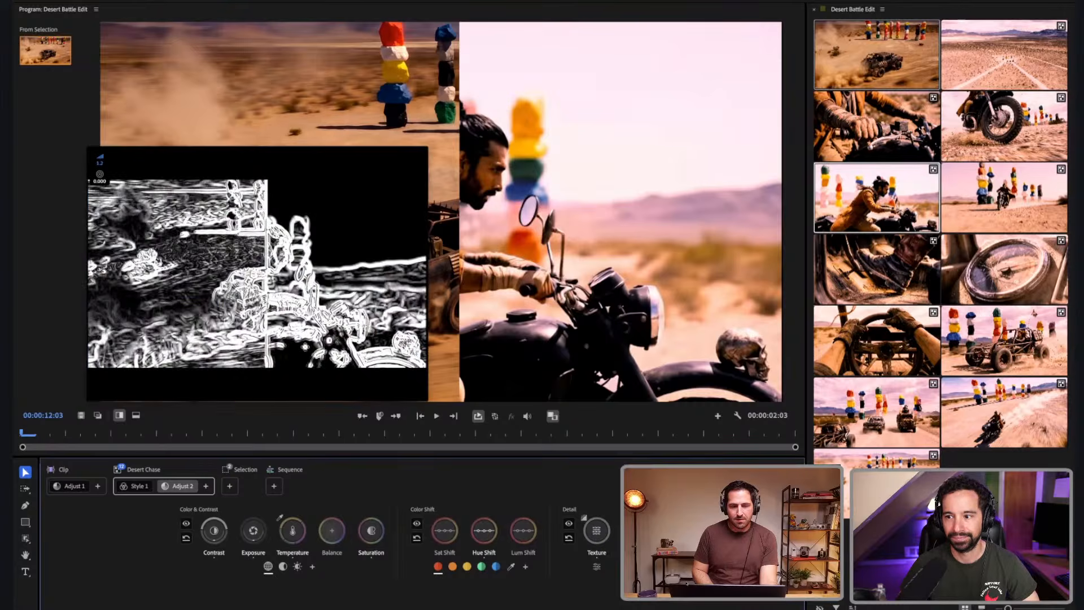
mouse_move(597, 531)
mouse_down()
mouse_move(605, 557)
mouse_move(601, 531)
mouse_up()
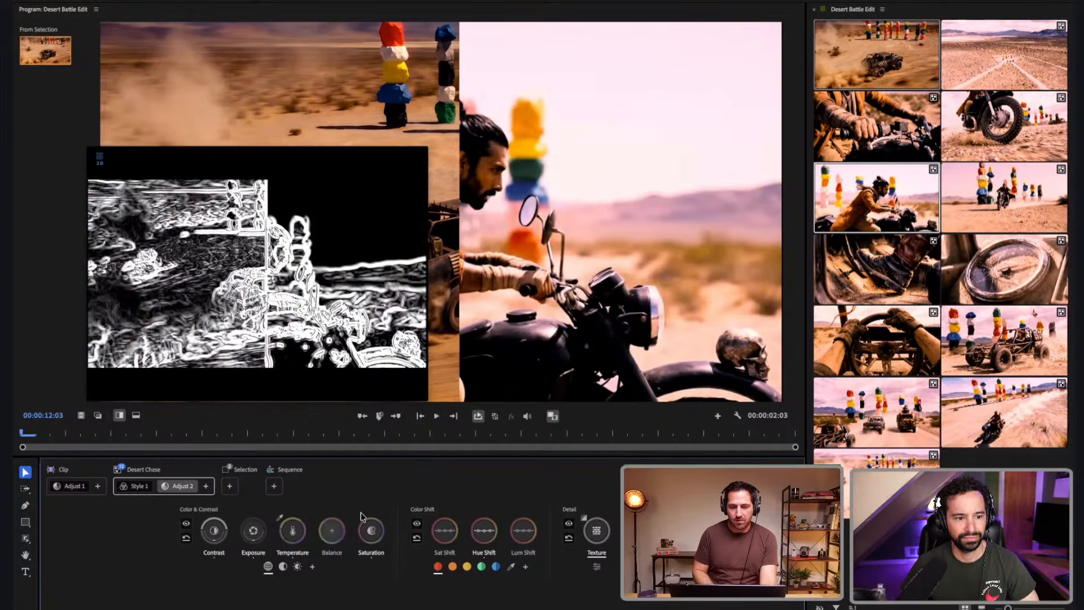
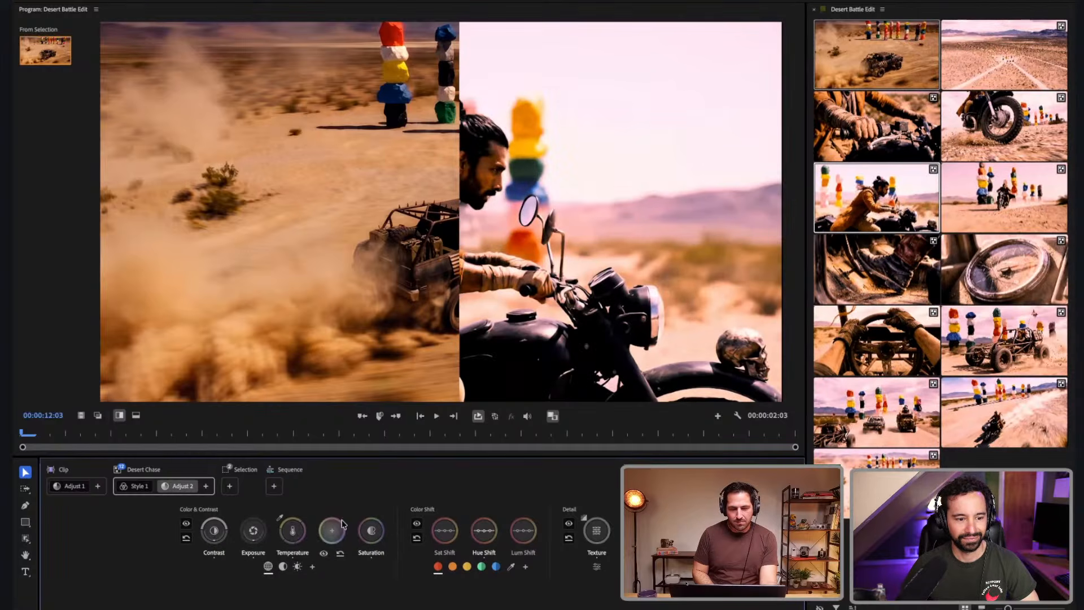
- Shift the group adjustment's balance toward yellow, nudge its exposure, and check the Style 1 film color settings
drag(341, 522, 334, 534)
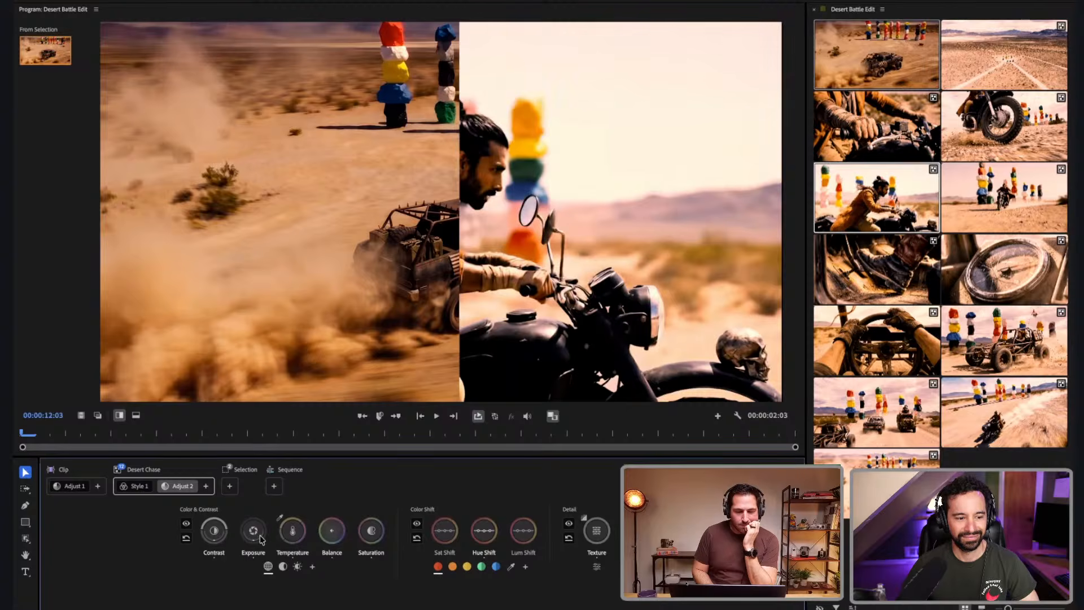
drag(253, 530, 254, 530)
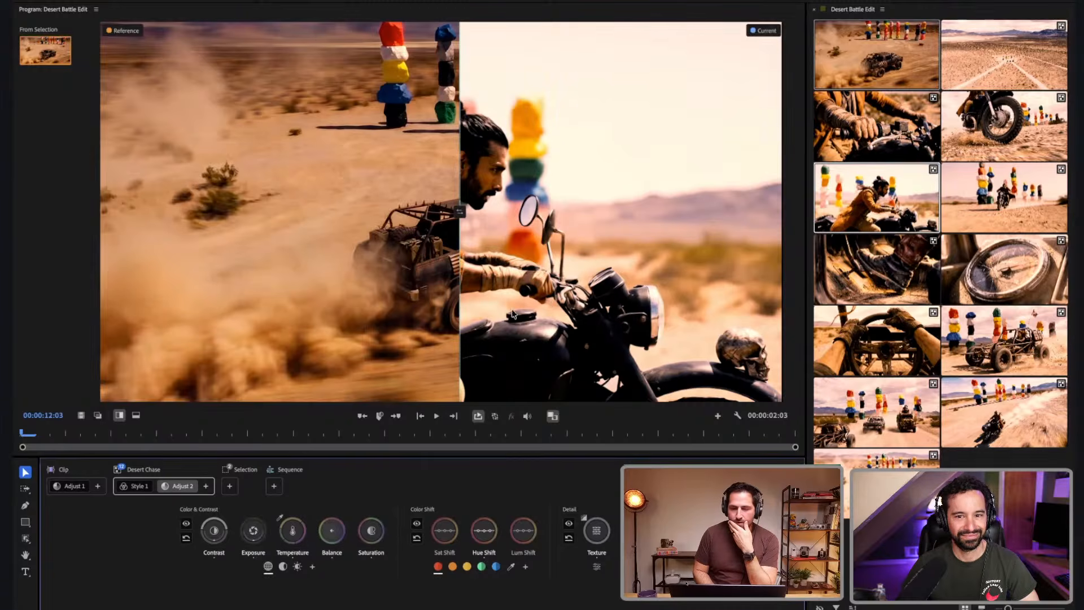
click(136, 486)
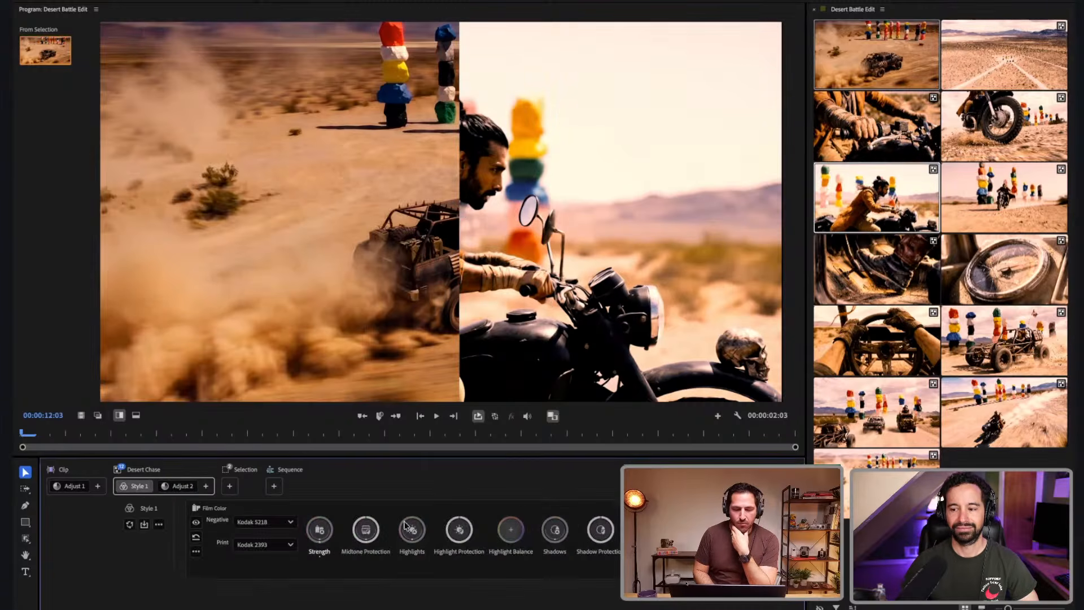
click(190, 489)
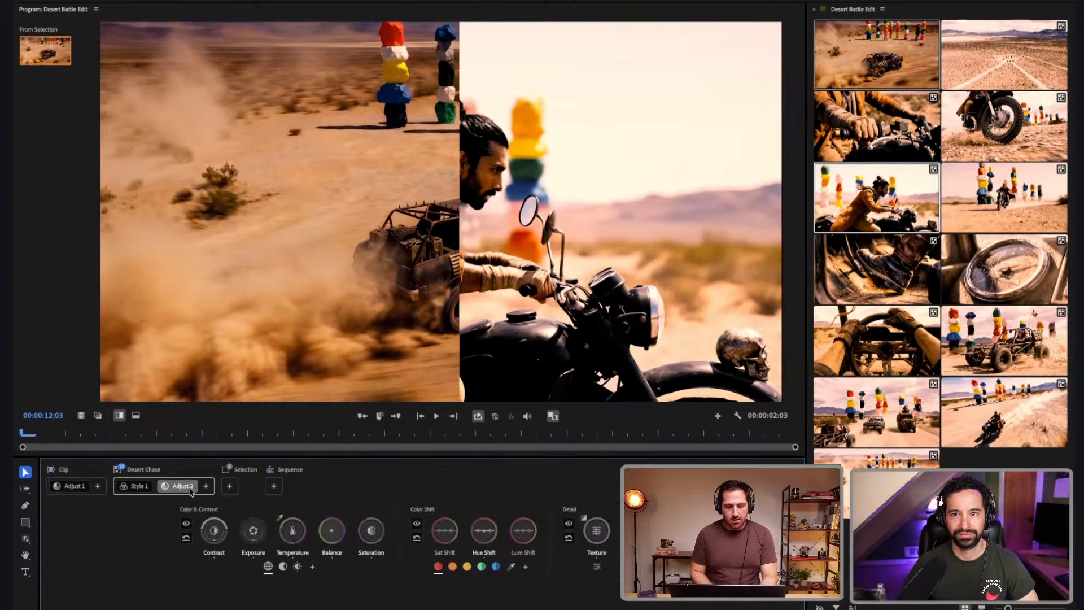
- Play the motorcycle wheel shot, and play the edit in sequence playback up to the side-view rider shot
click(966, 120)
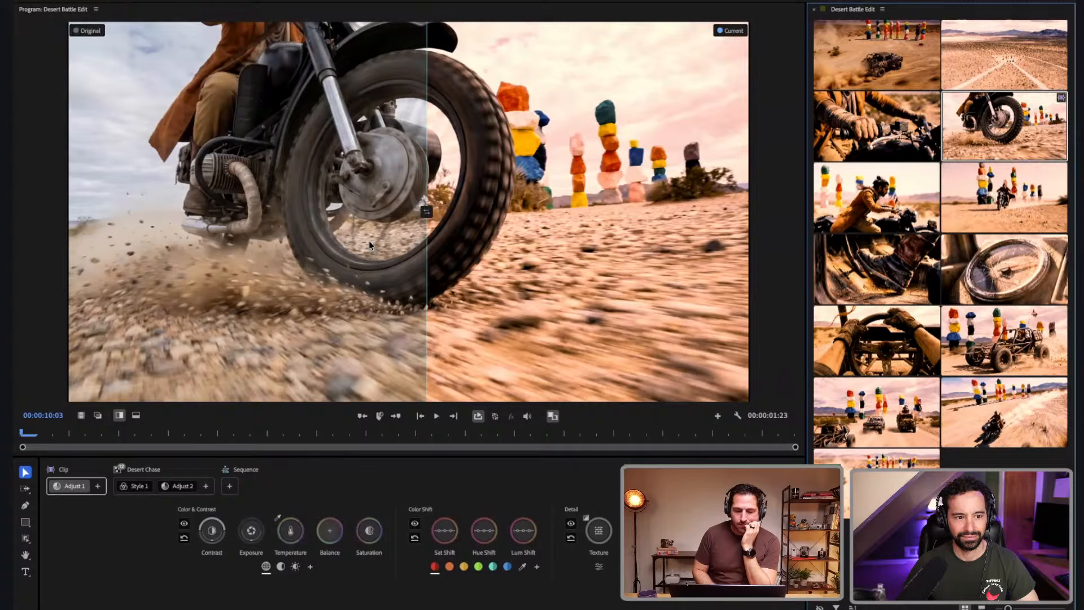
key(space)
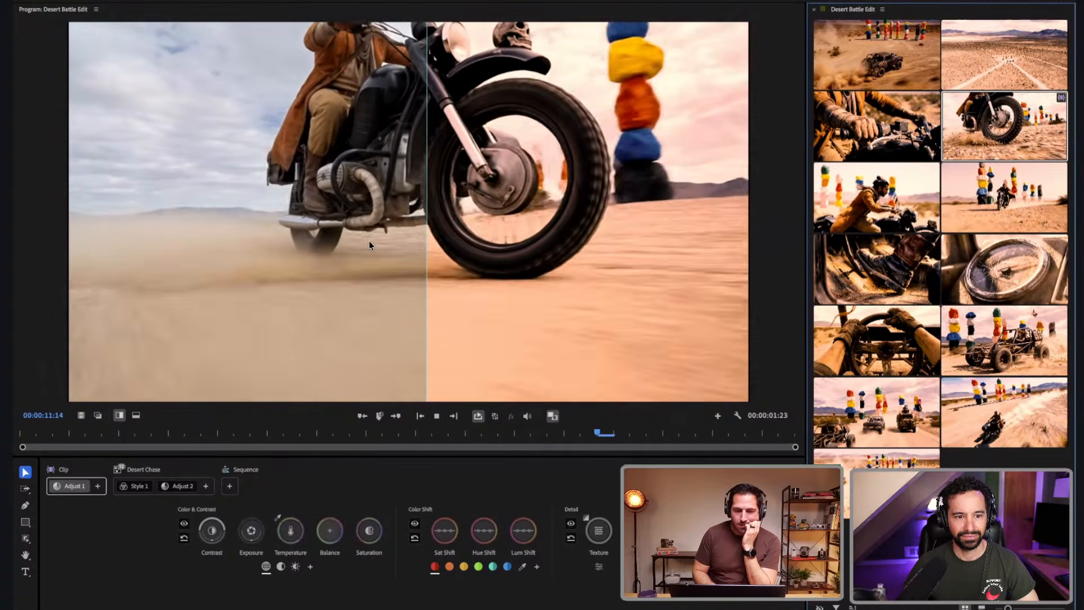
key(space)
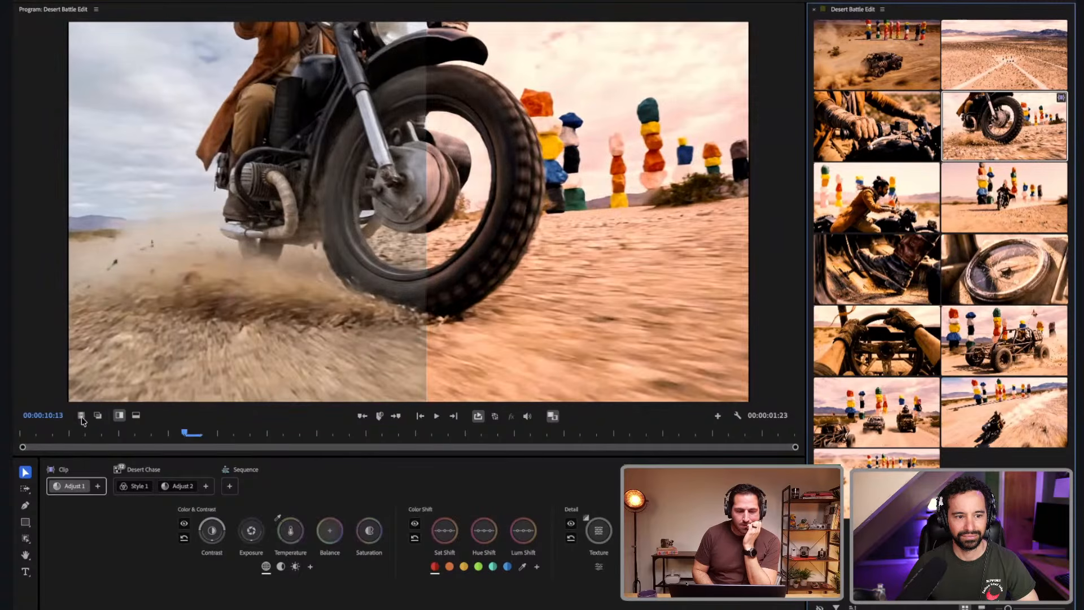
click(81, 415)
key(space)
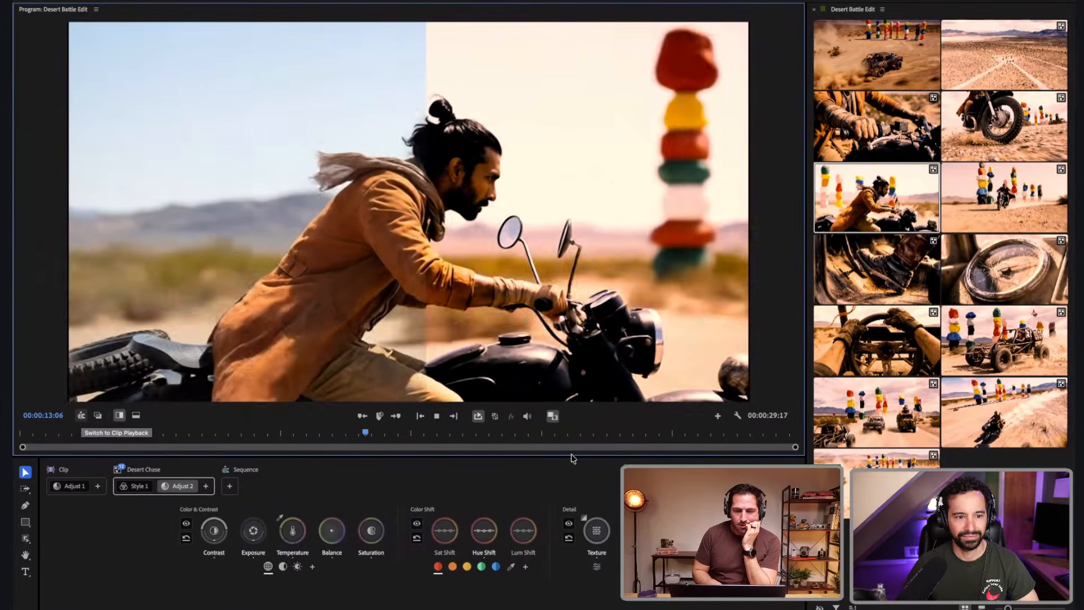
key(space)
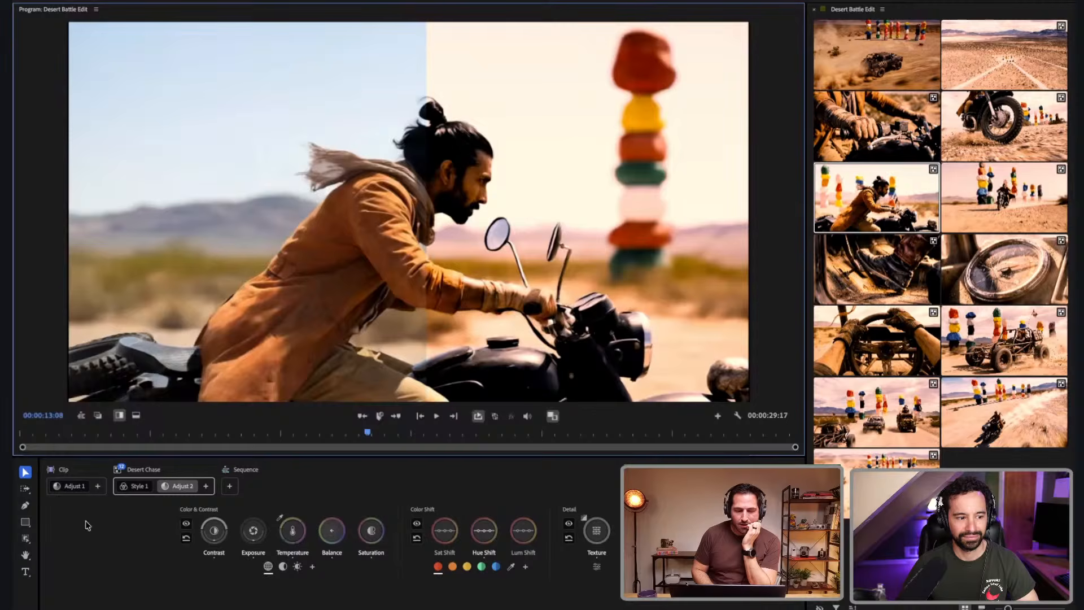
- Fine-tune the contrast in the clip-level adjustment of the side-view rider shot
click(74, 489)
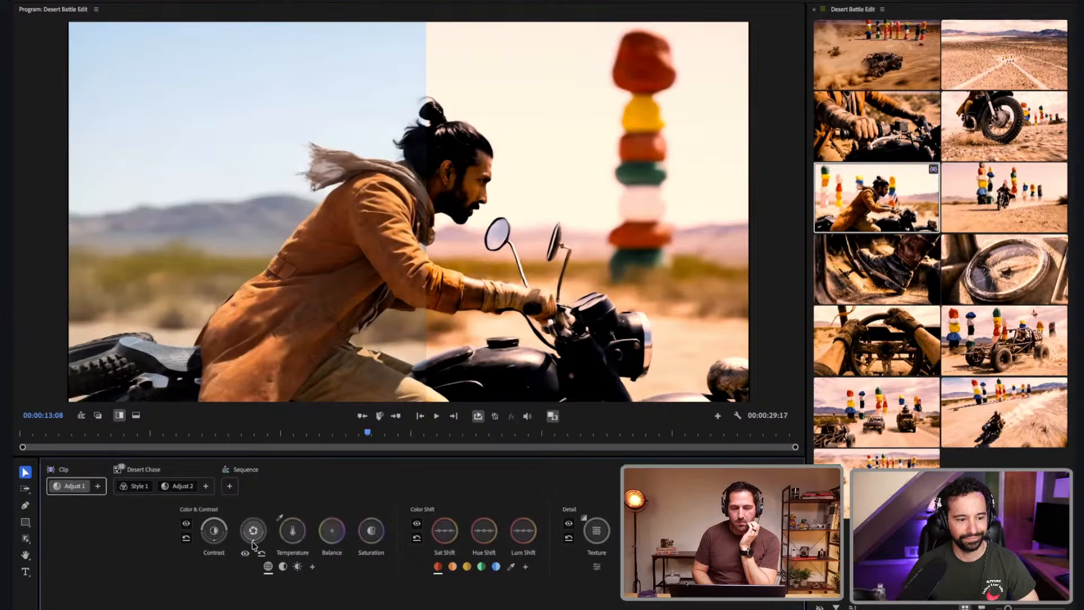
click(216, 534)
drag(215, 534, 214, 537)
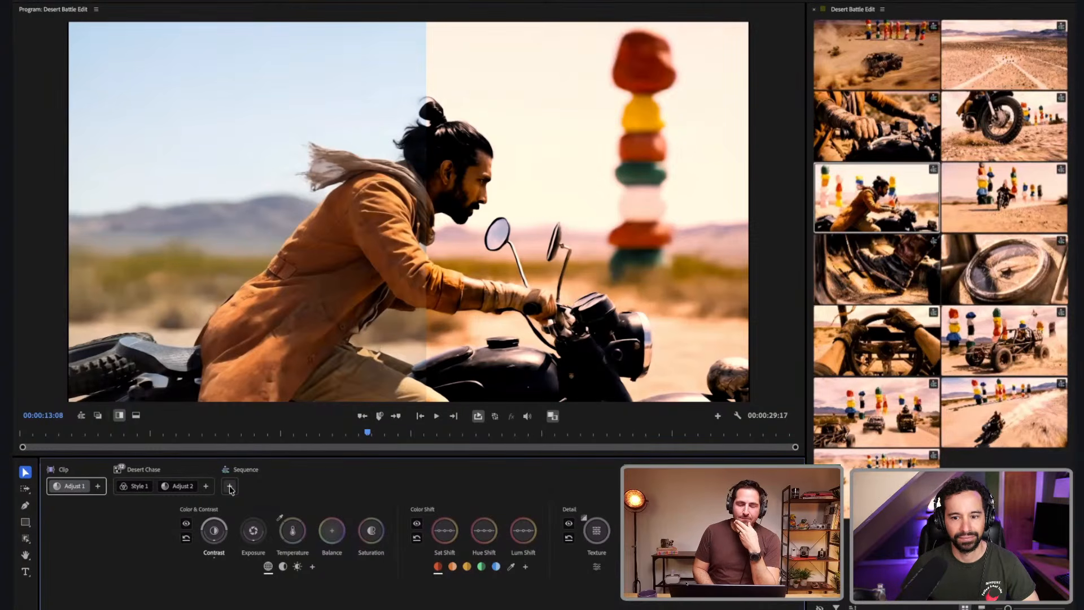
- View the car reference image and the aerial crossroads shot, and try to add a sequence-level grading module
click(893, 49)
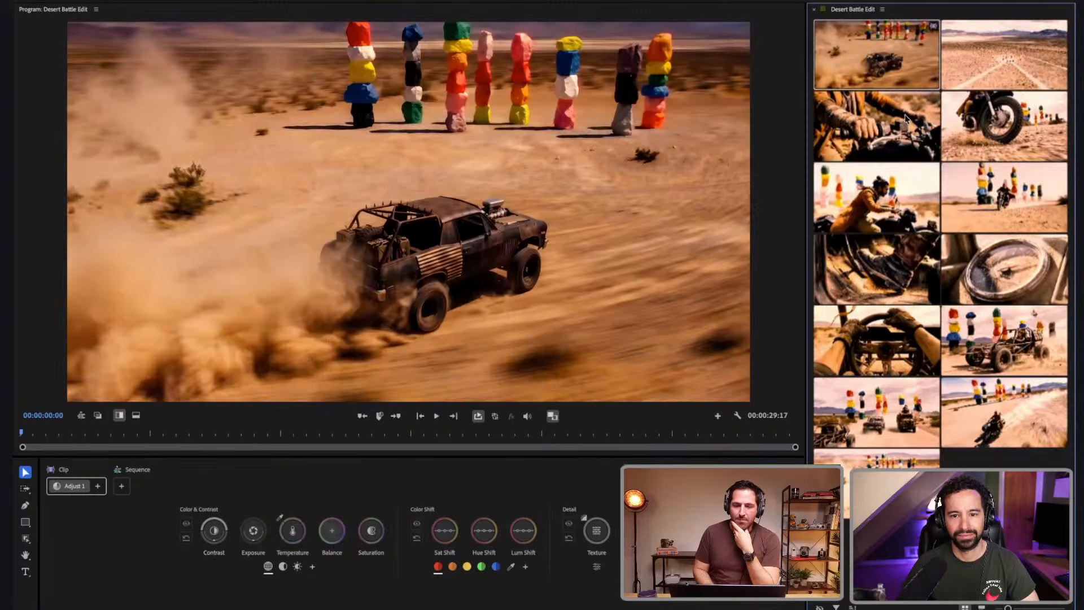
click(906, 66)
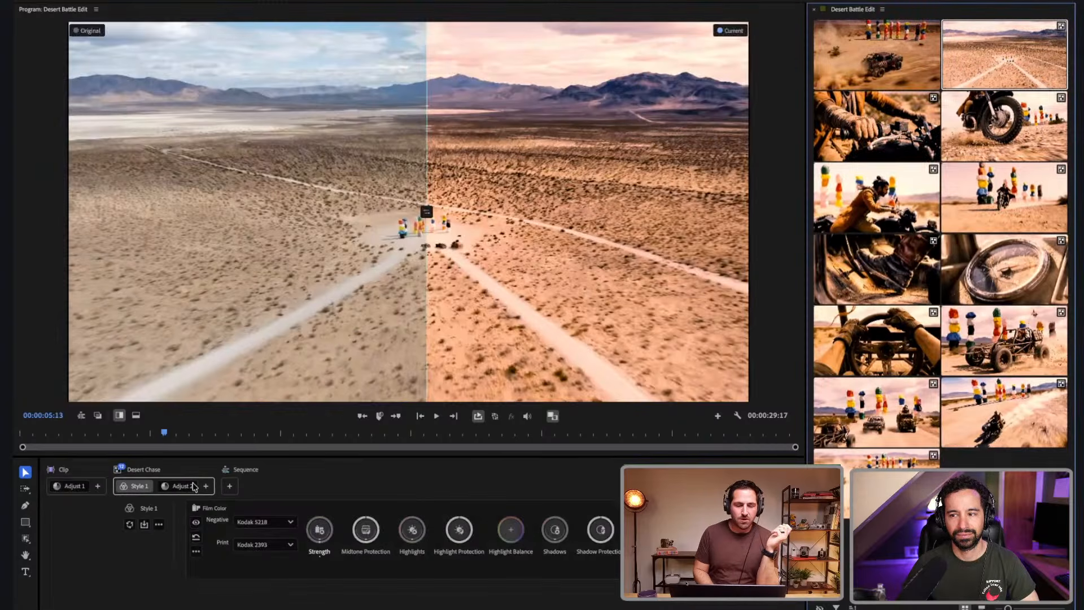
click(230, 487)
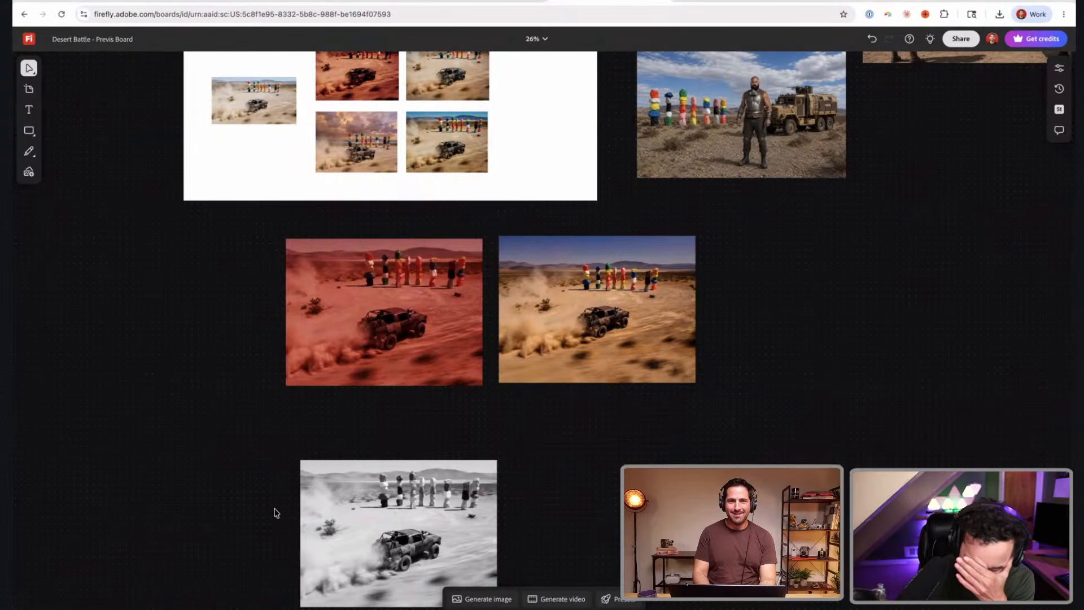
- Relaunch Adobe Premiere Pro (Beta) and reopen the recent project Adobe Live - Color
key(super+space)
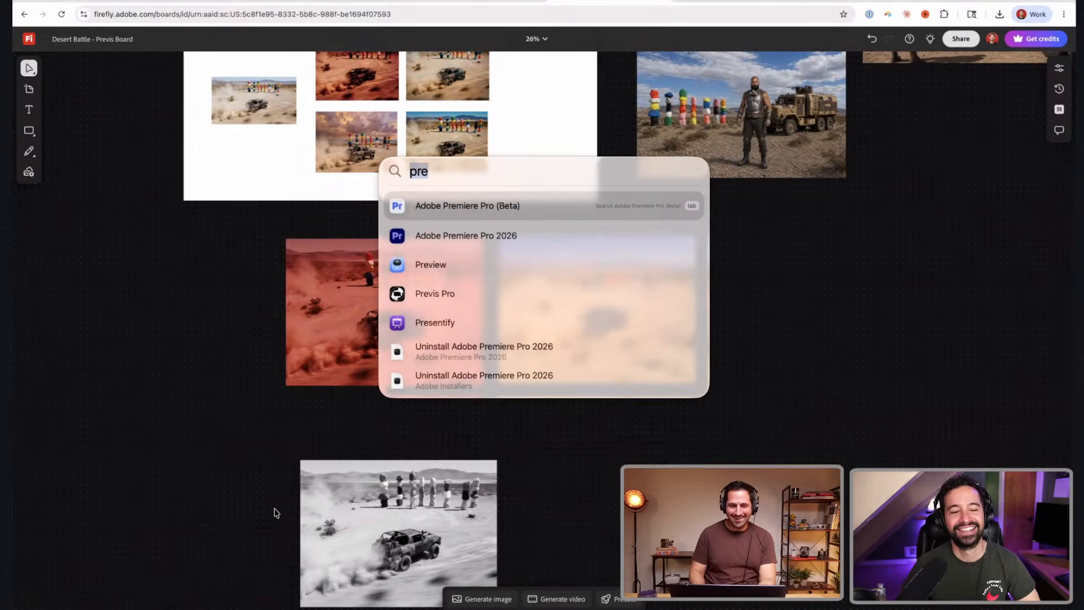
key(Return)
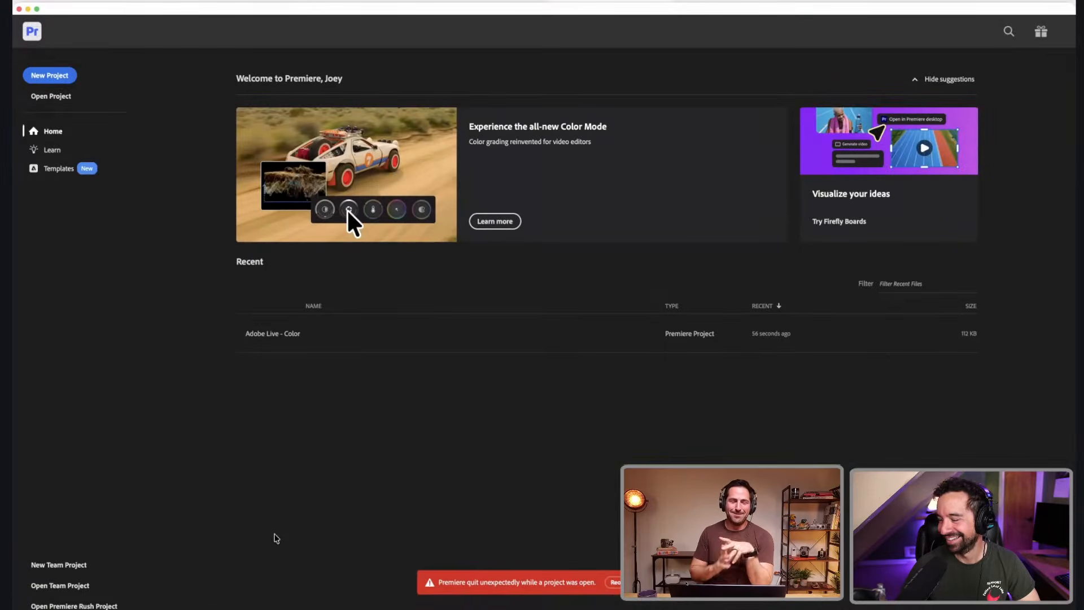
click(292, 341)
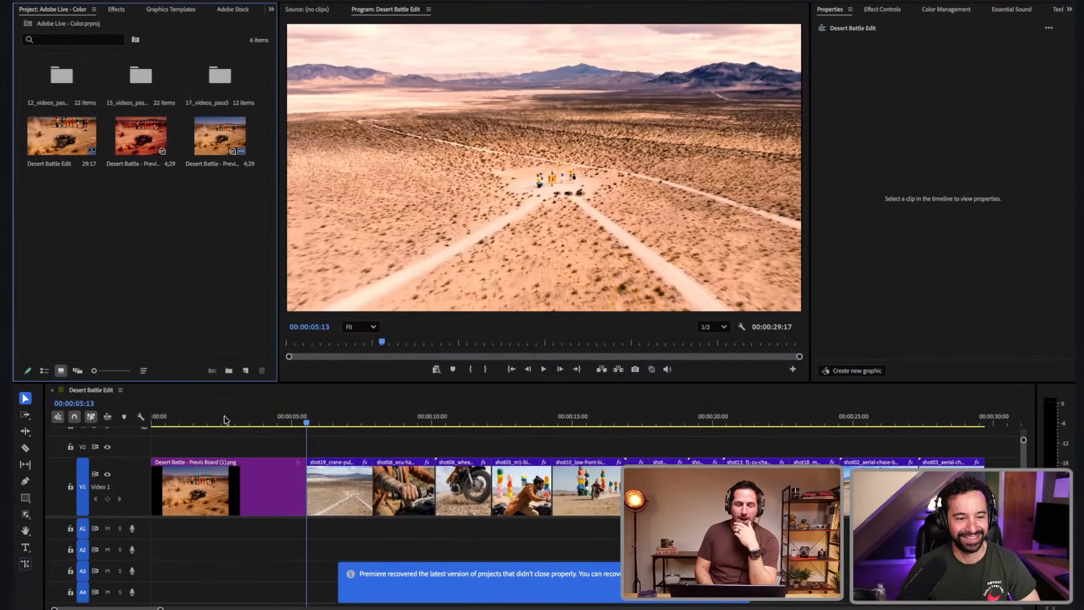
- View the car reference image, return to the aerial crossroads shot at 00:00:06:03, and switch to the color grading view
click(225, 480)
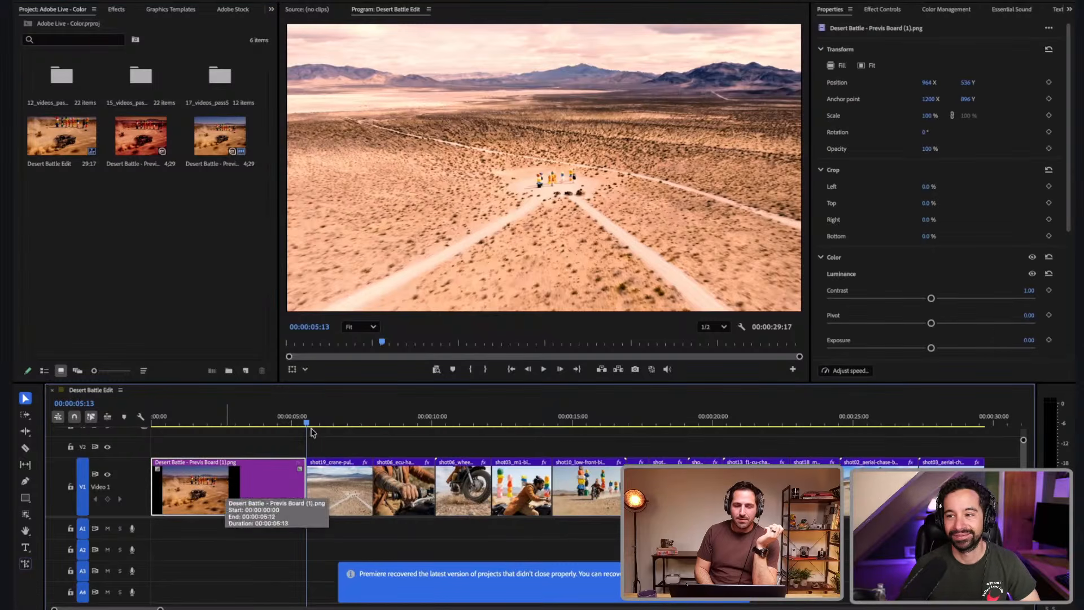
click(226, 424)
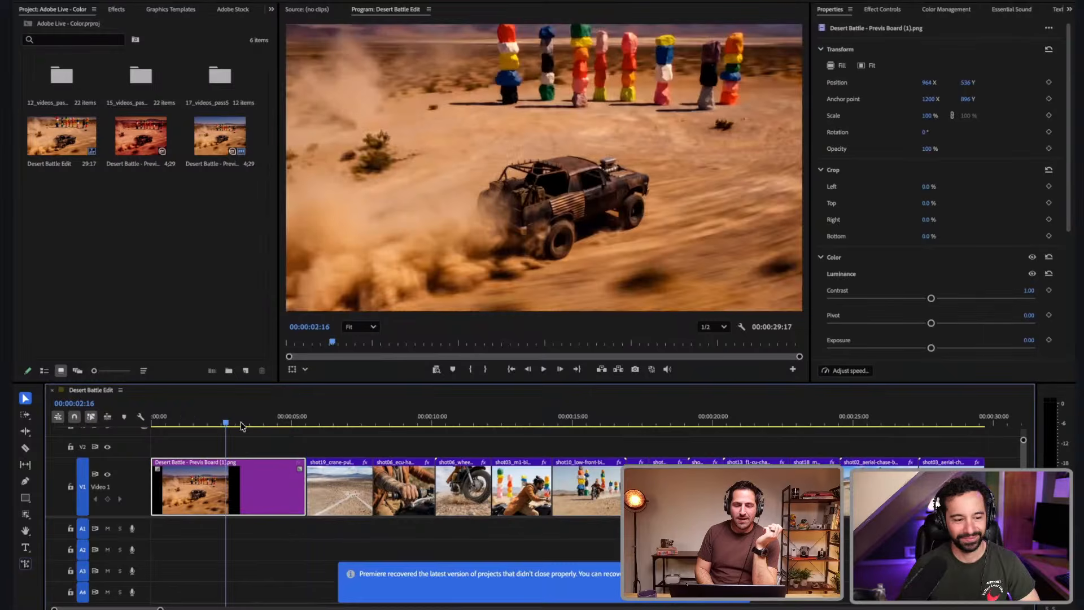
click(338, 423)
click(323, 422)
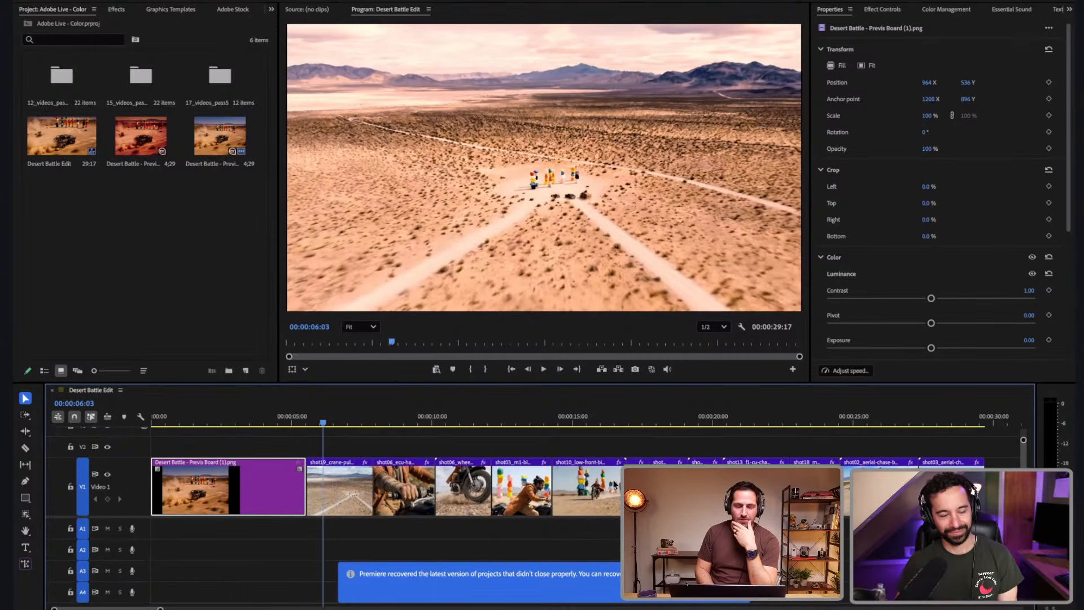
click(177, 0)
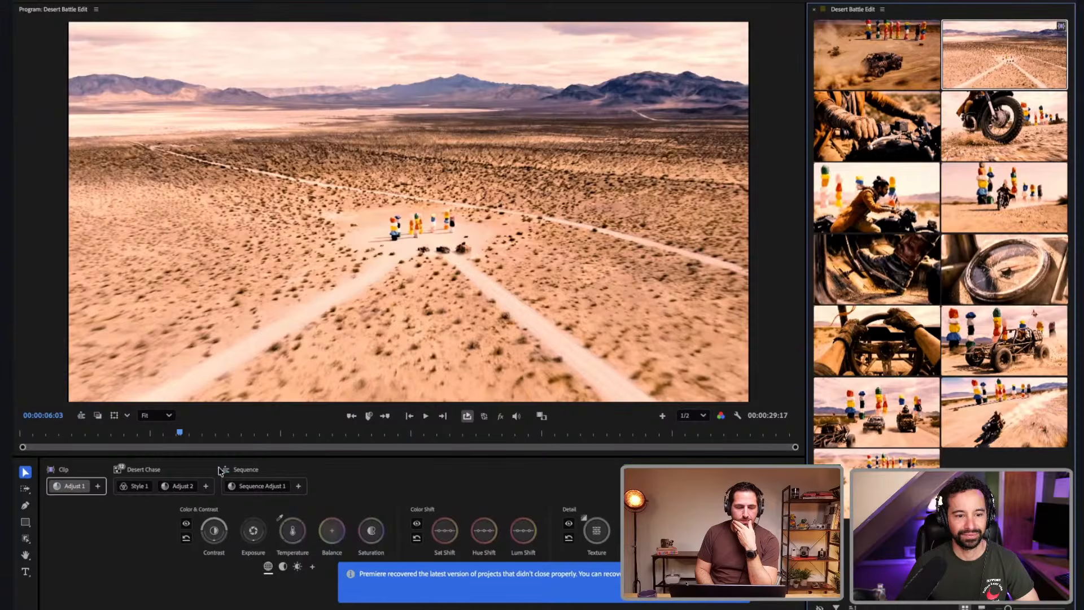
- Add a sequence-level style, browse its style presets and style modules, and leave without choosing one
click(245, 487)
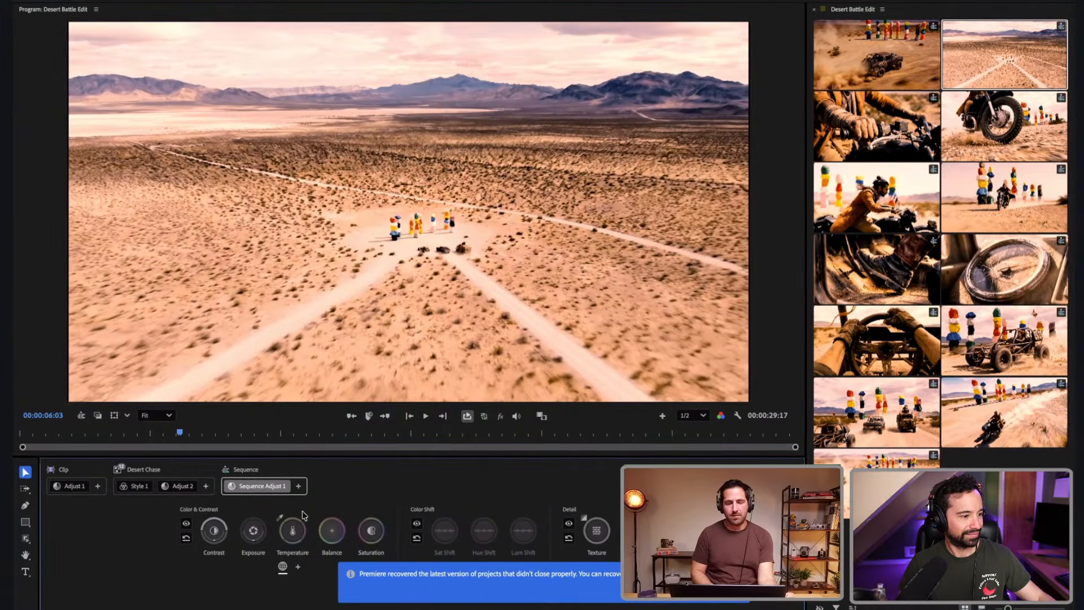
click(219, 534)
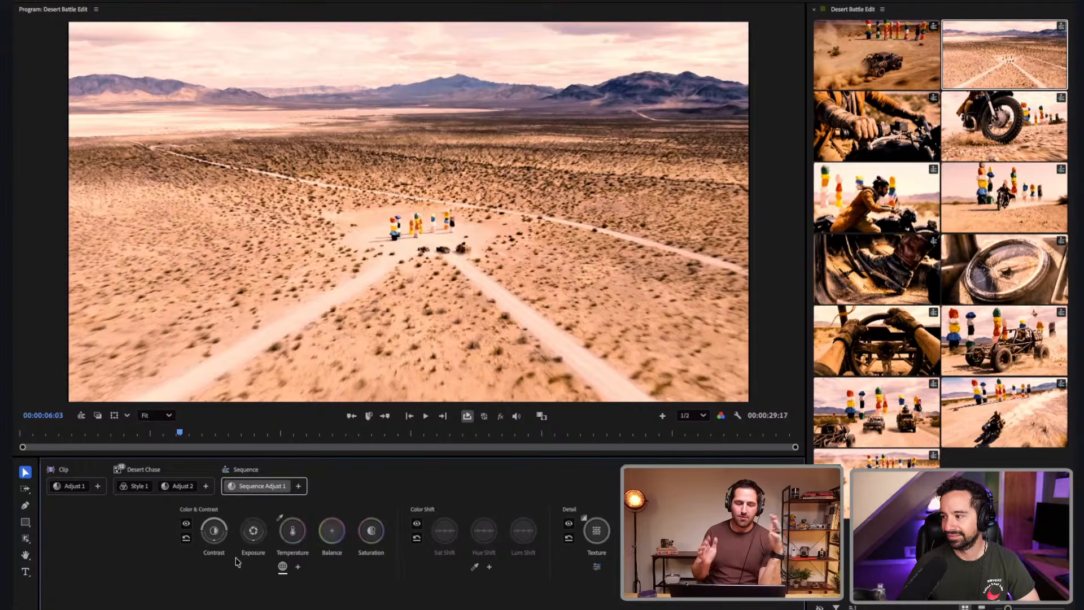
click(298, 487)
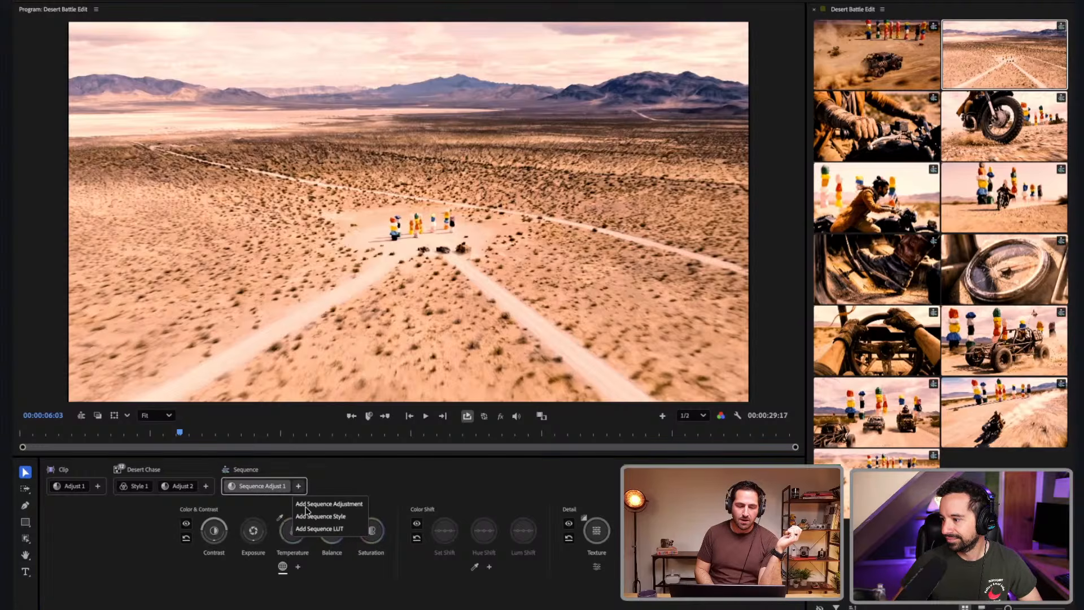
click(314, 515)
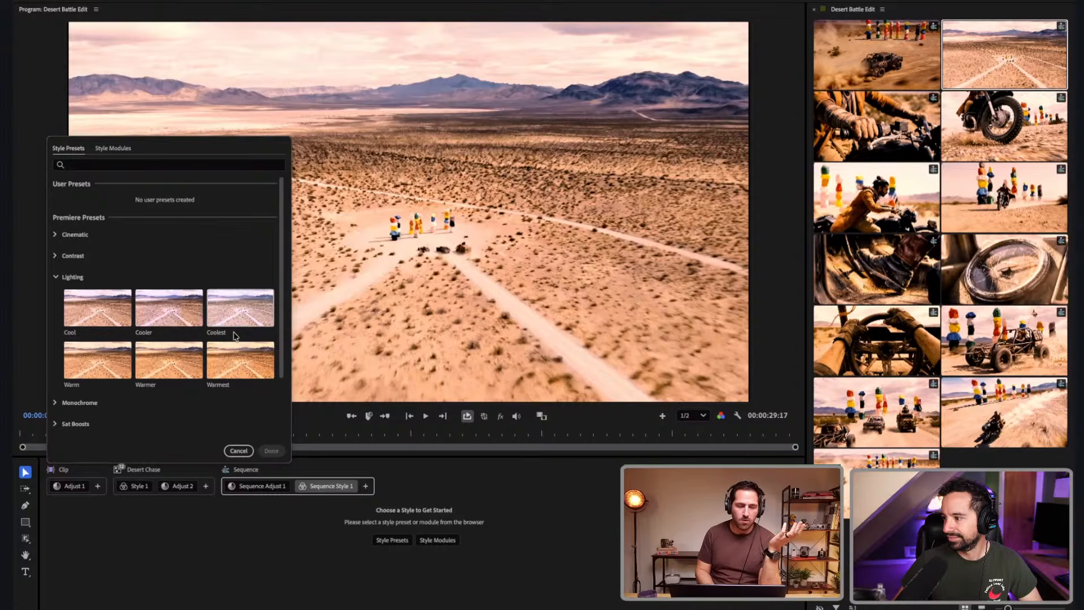
scroll(236, 335, down, 3)
click(69, 390)
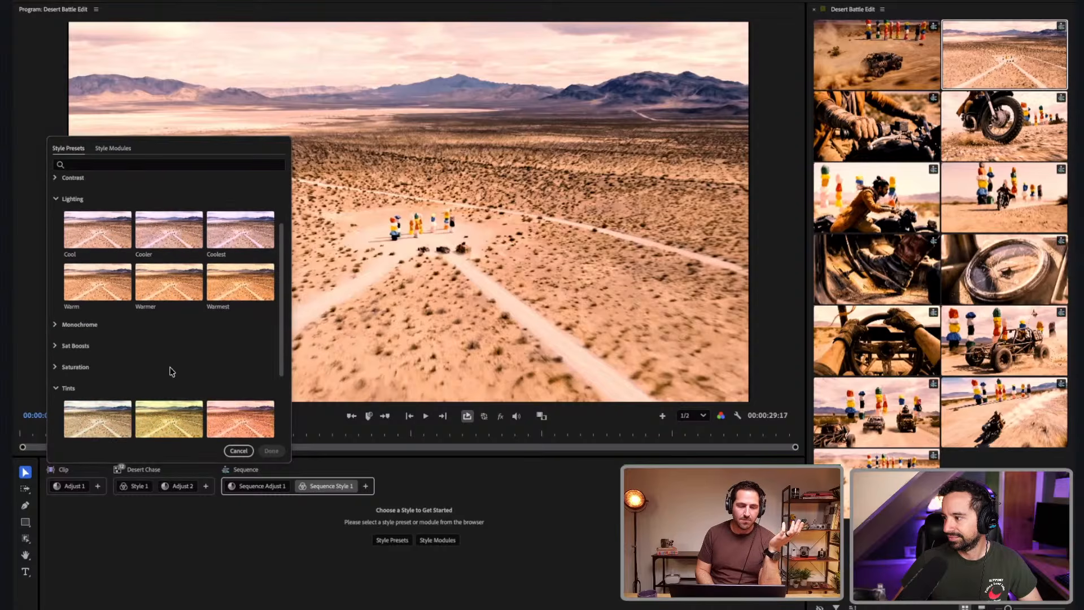
scroll(172, 371, down, 4)
scroll(171, 368, up, 7)
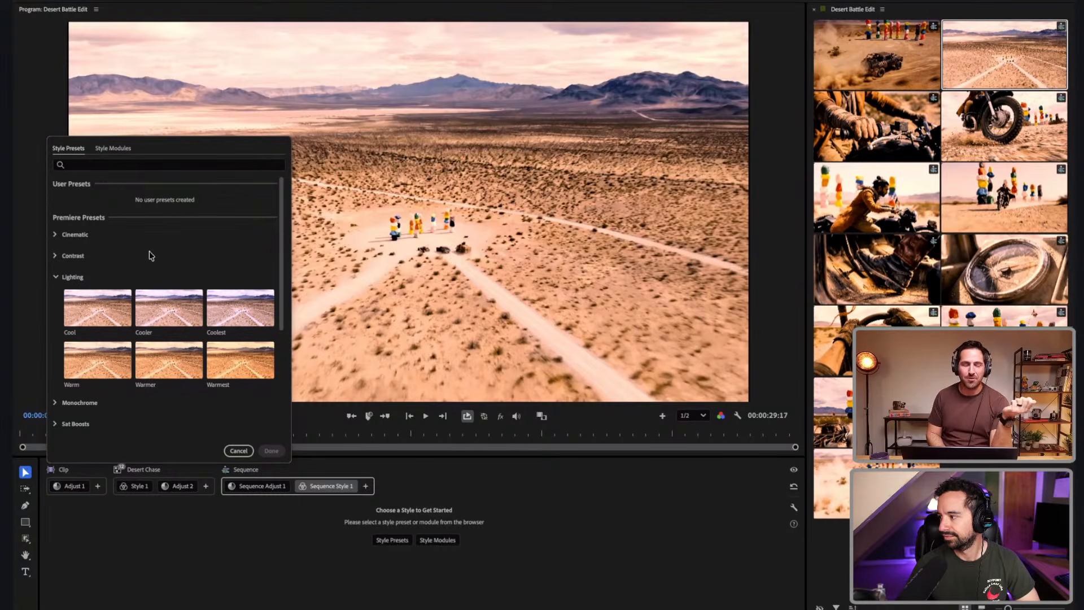
click(116, 148)
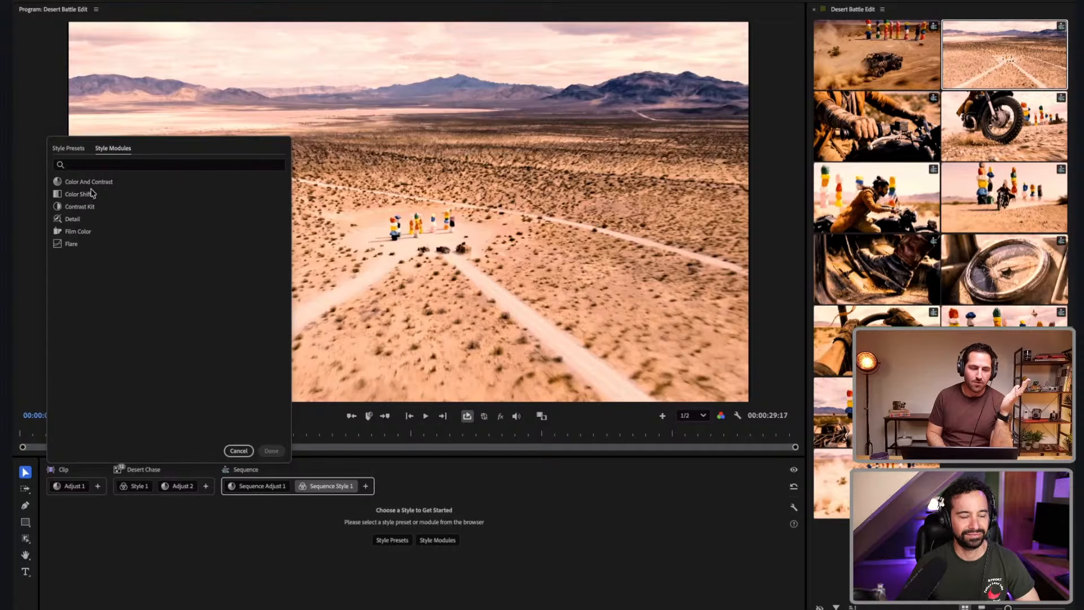
click(238, 450)
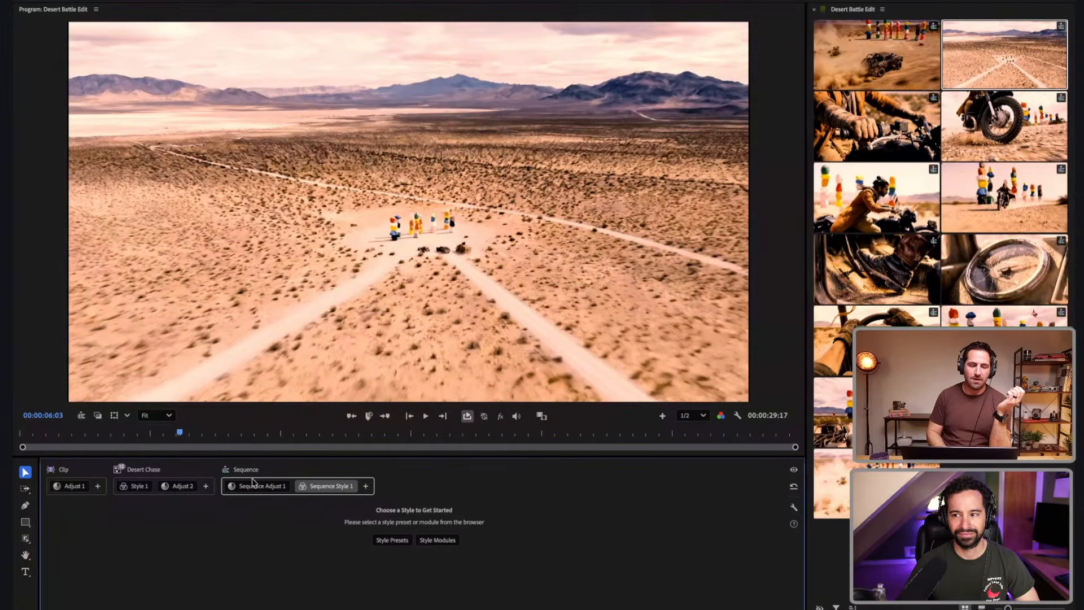
- Remove the sequence-level style and the sequence-level adjustment
mouse_move(123, 473)
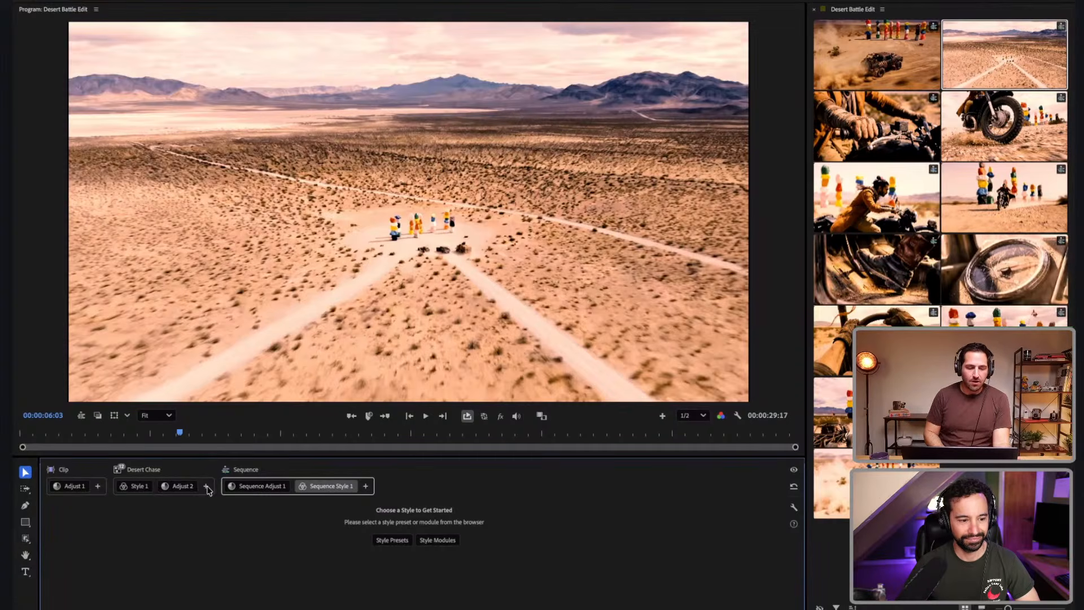
click(269, 492)
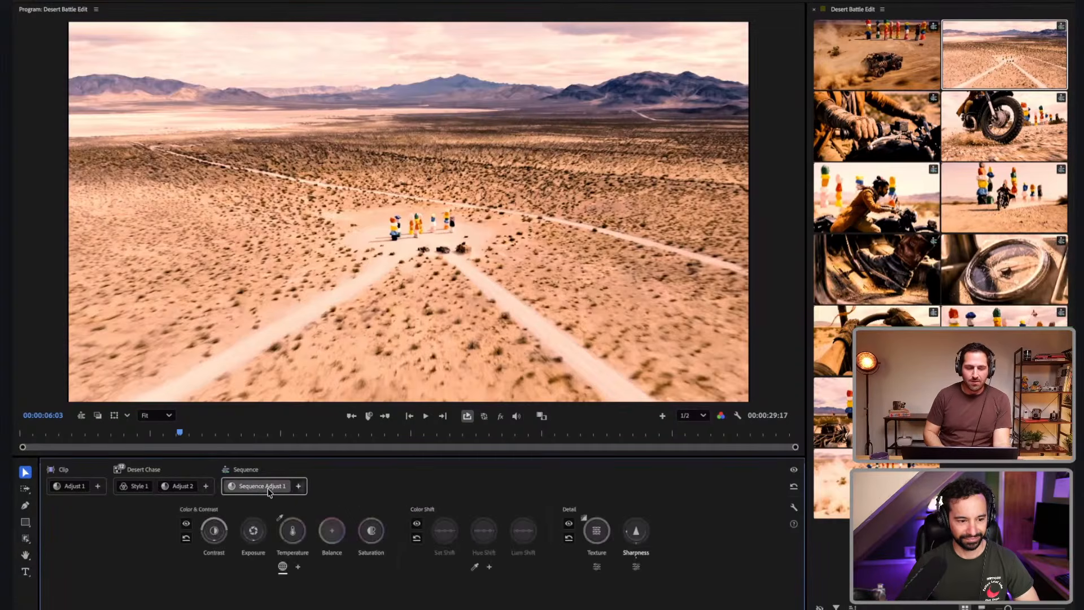
key(Delete)
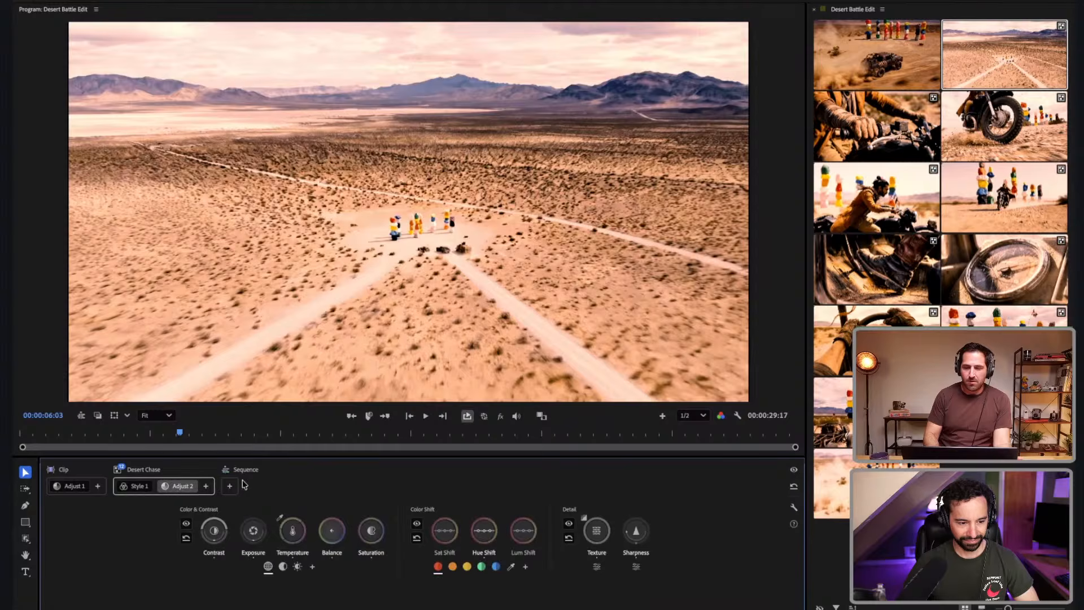
click(206, 487)
click(210, 504)
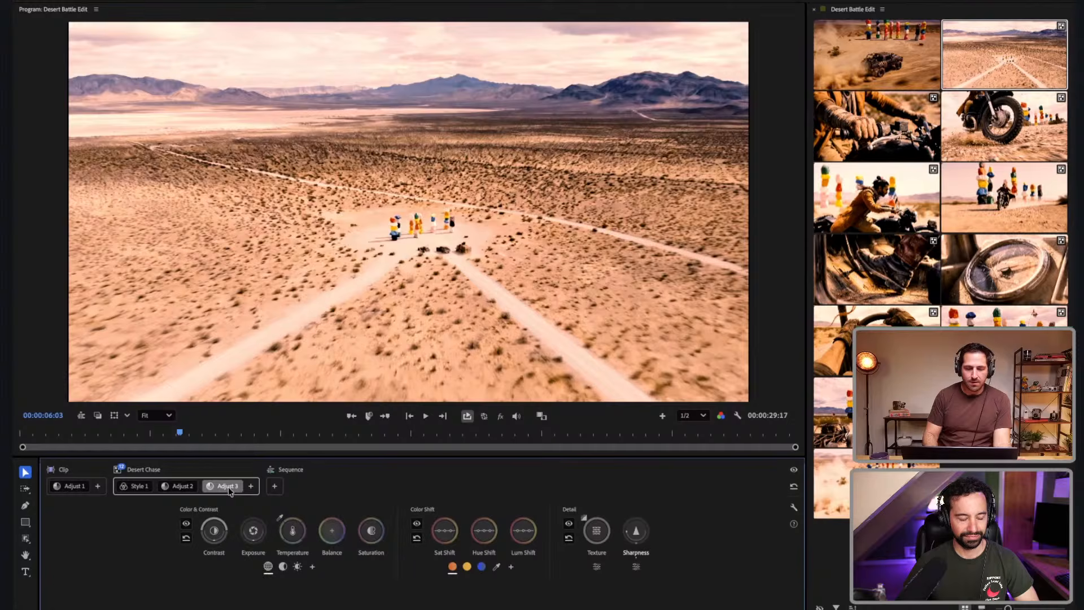
key(Delete)
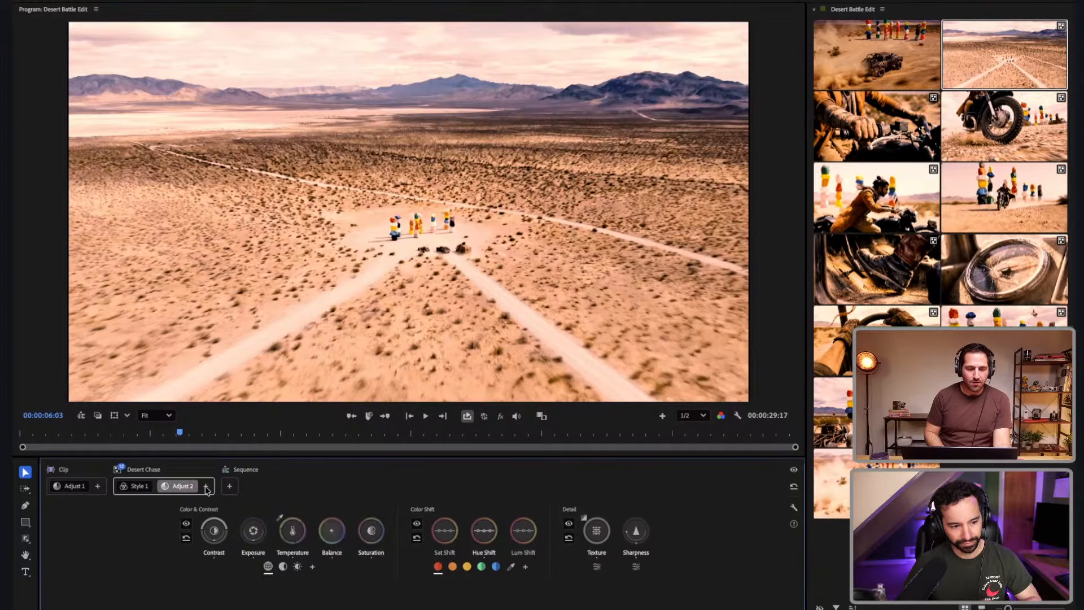
- Add a second style to the Desert Chase group using the Warmest lighting preset
click(207, 487)
click(218, 514)
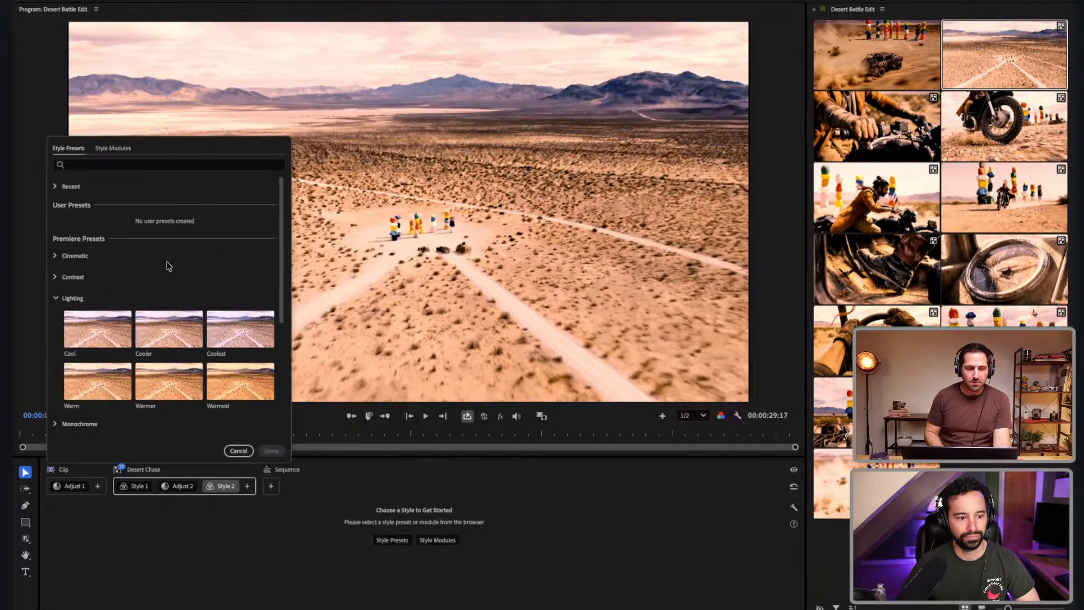
click(249, 395)
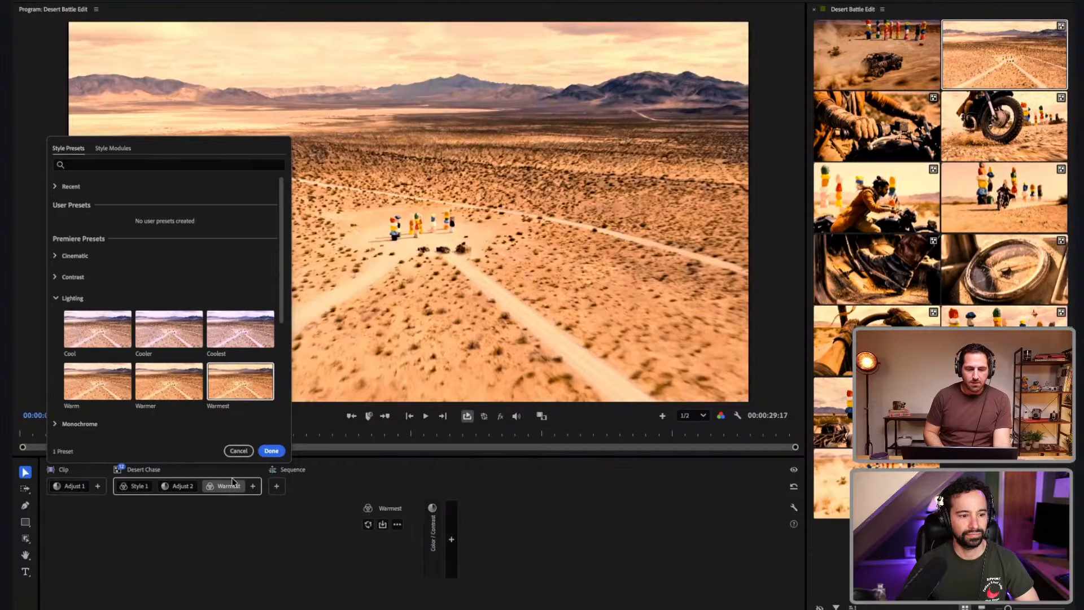
click(272, 450)
- Compare the look with Adjust 2 of the Desert Chase group on and off, leaving it bypassed
click(139, 487)
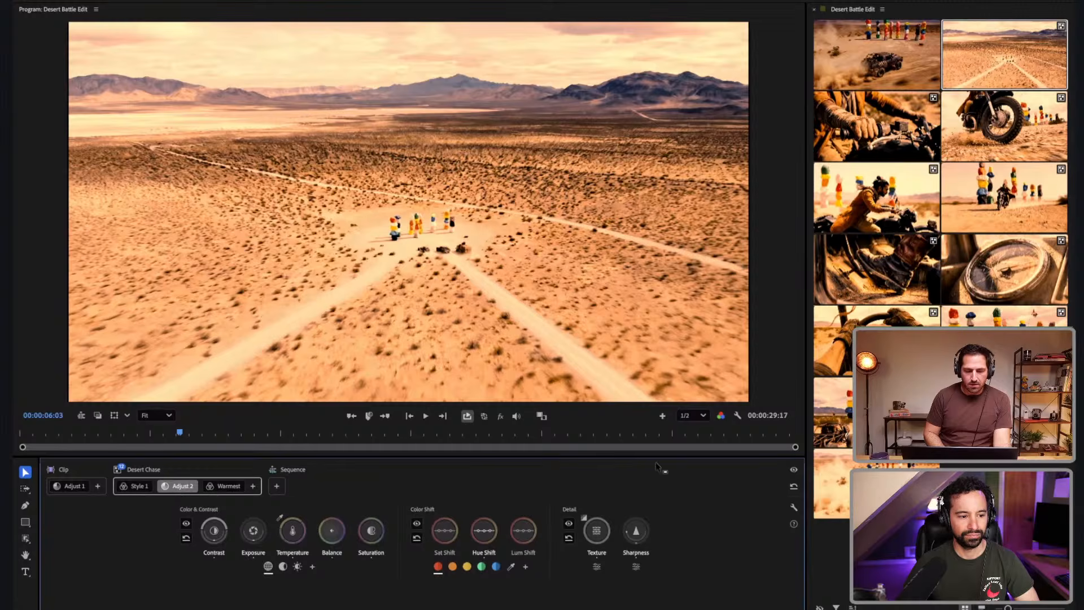
click(794, 470)
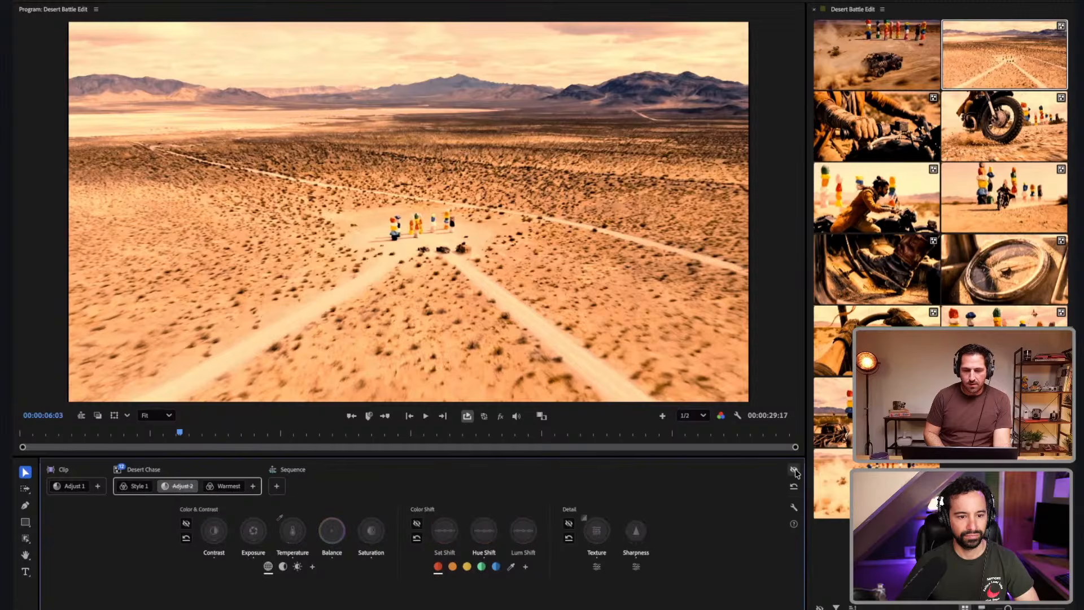
click(794, 470)
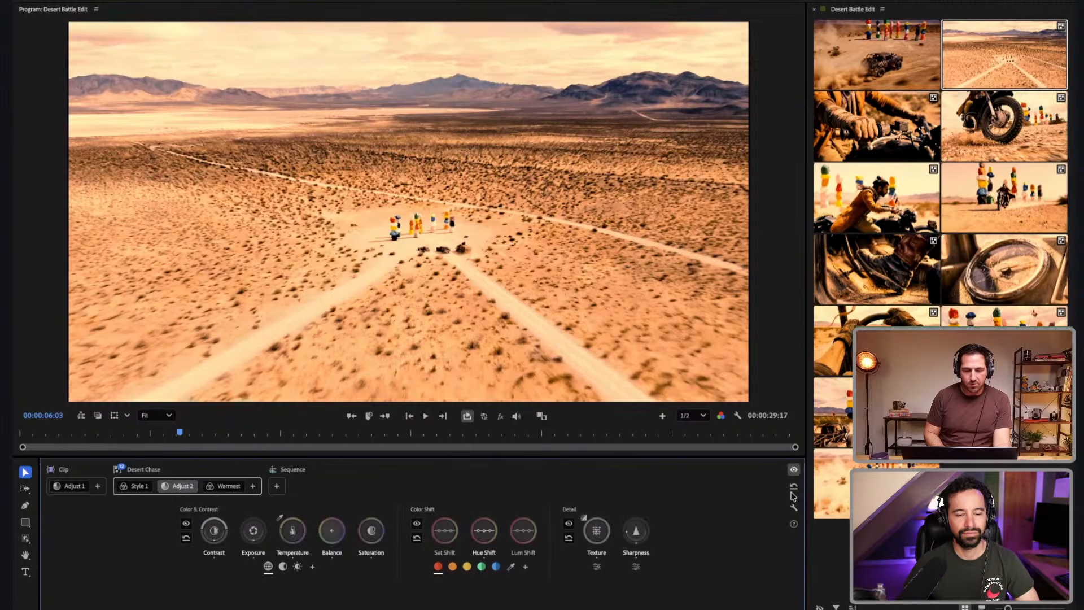
click(794, 470)
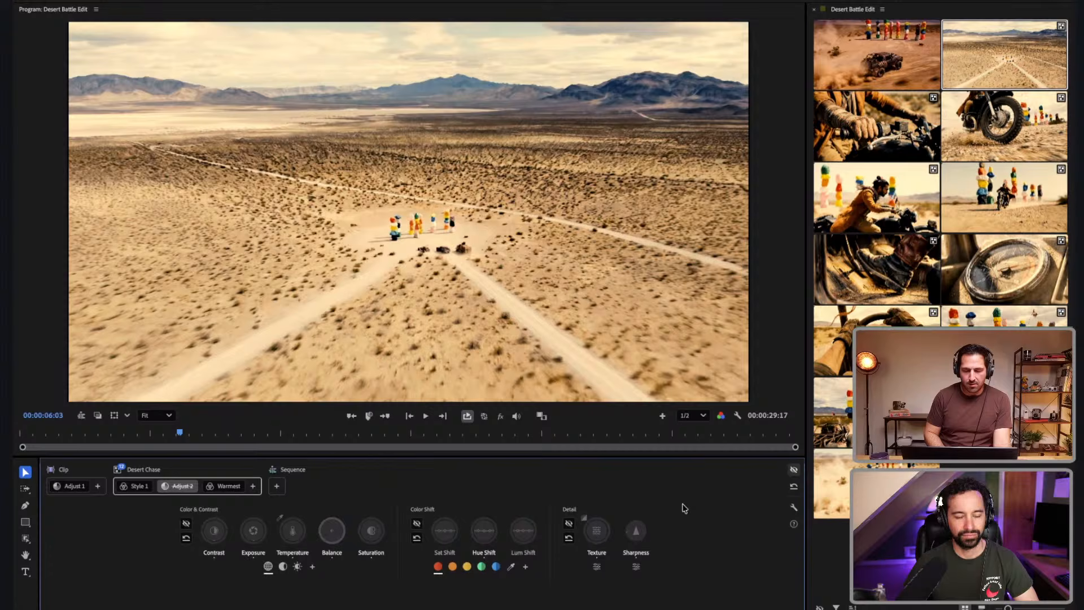
- Move the Warmest style ahead of Adjust 2 in the Desert Chase group
click(226, 486)
drag(192, 486, 221, 491)
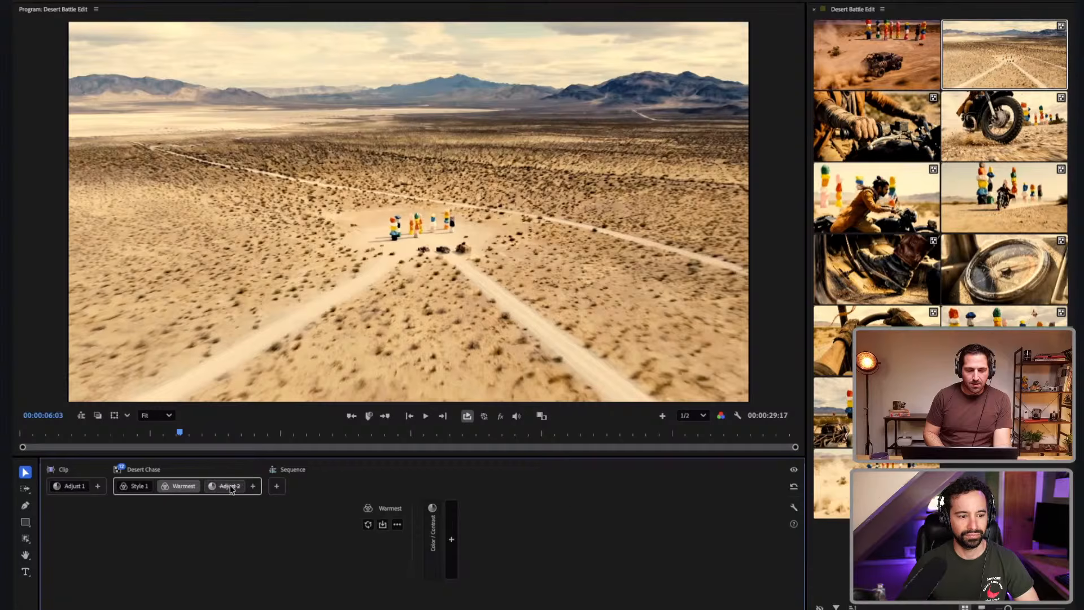
click(223, 486)
- Review the settings of Style 1, the clip-level Adjust 1 and the Warmest style, including the modules available for Warmest
click(136, 487)
click(135, 488)
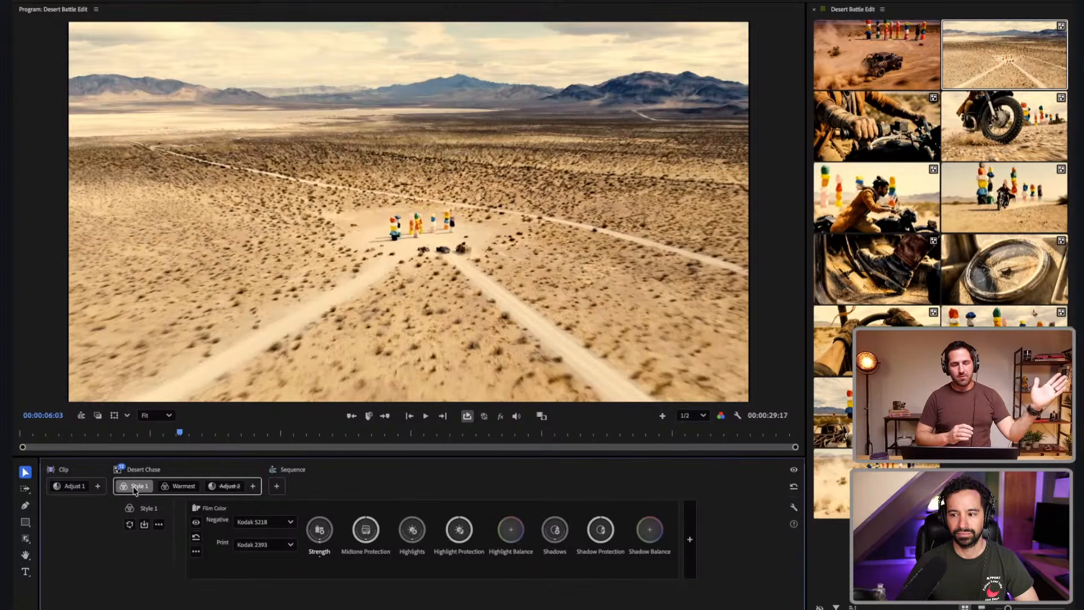
click(64, 489)
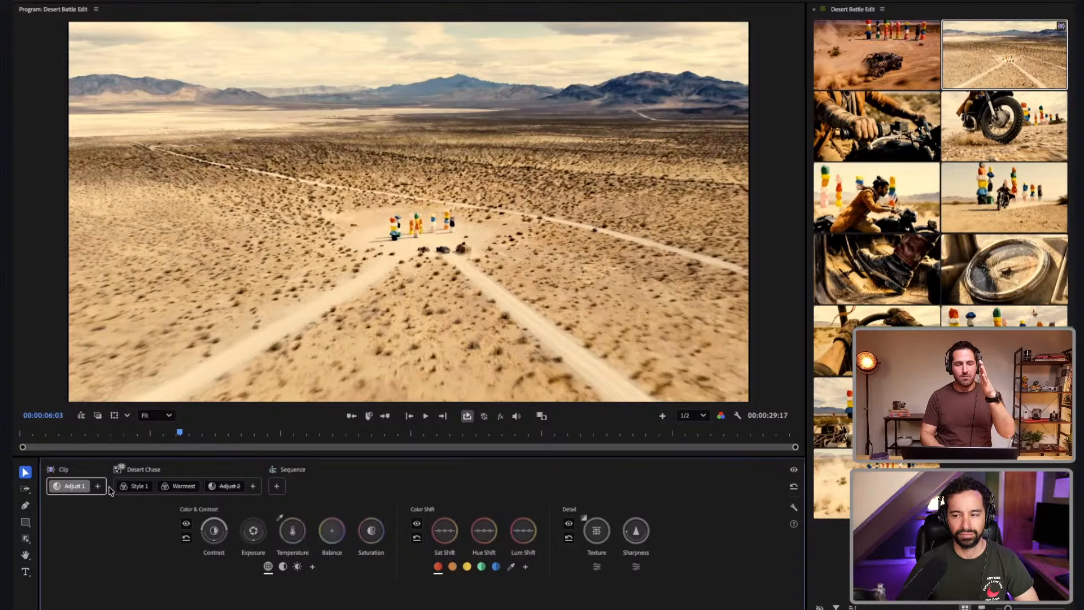
click(133, 489)
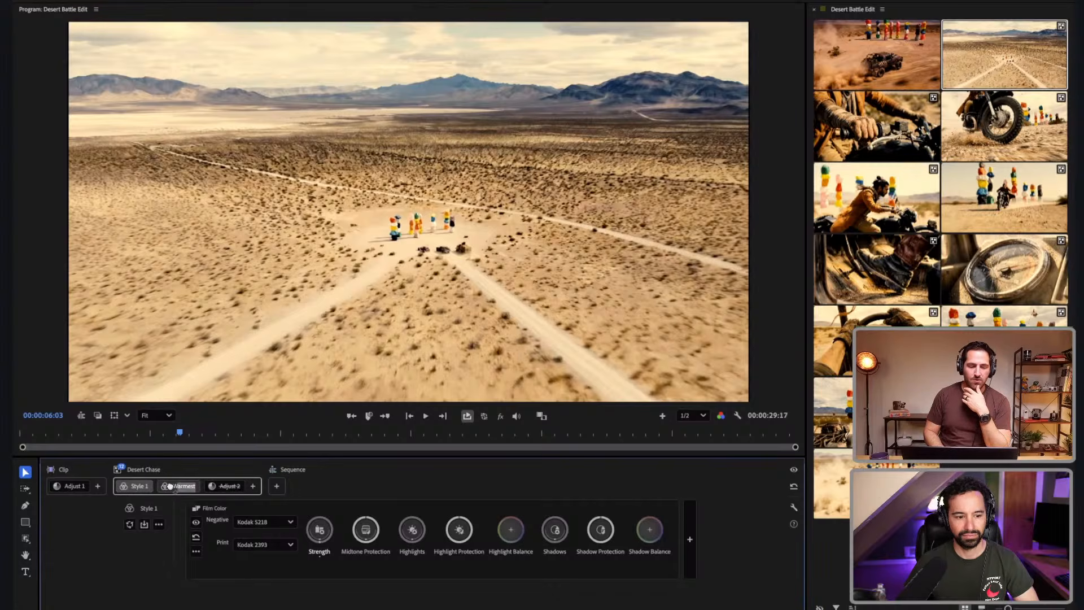
mouse_move(182, 489)
mouse_down()
mouse_move(172, 487)
mouse_move(182, 490)
mouse_up()
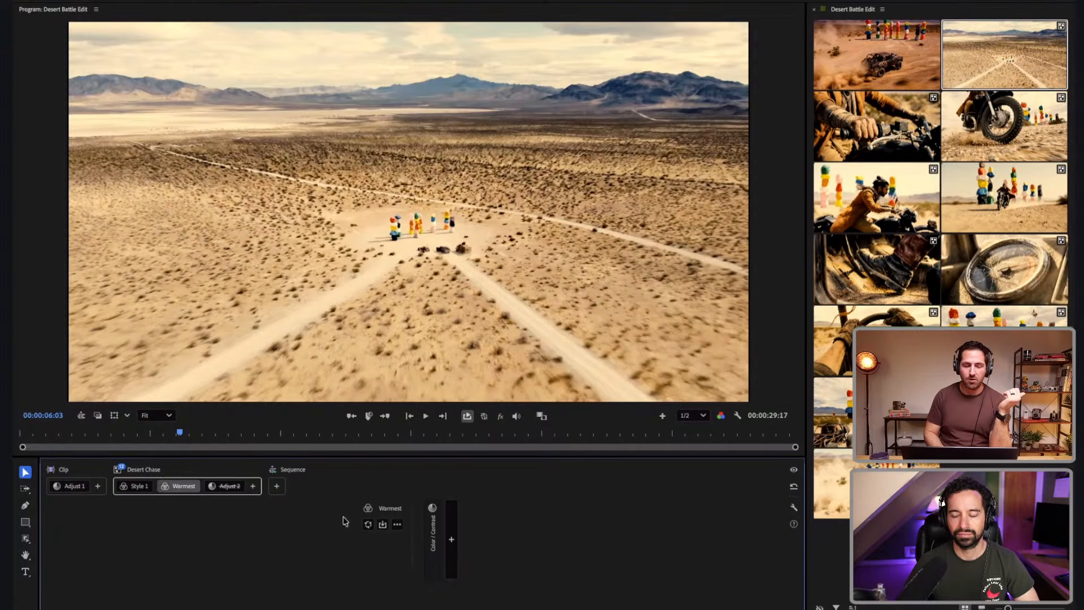
click(451, 540)
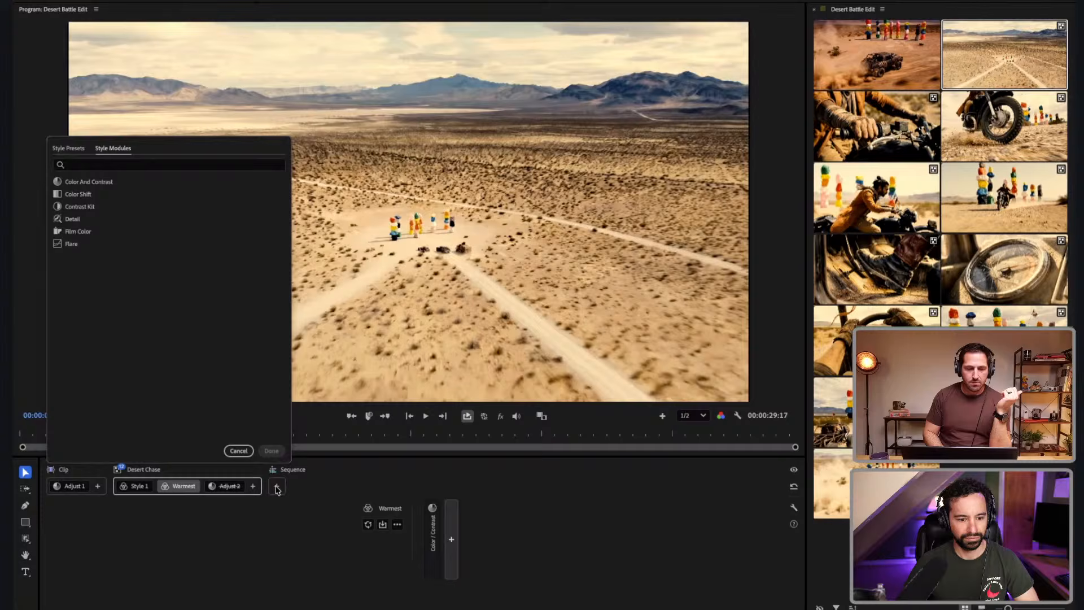
click(238, 450)
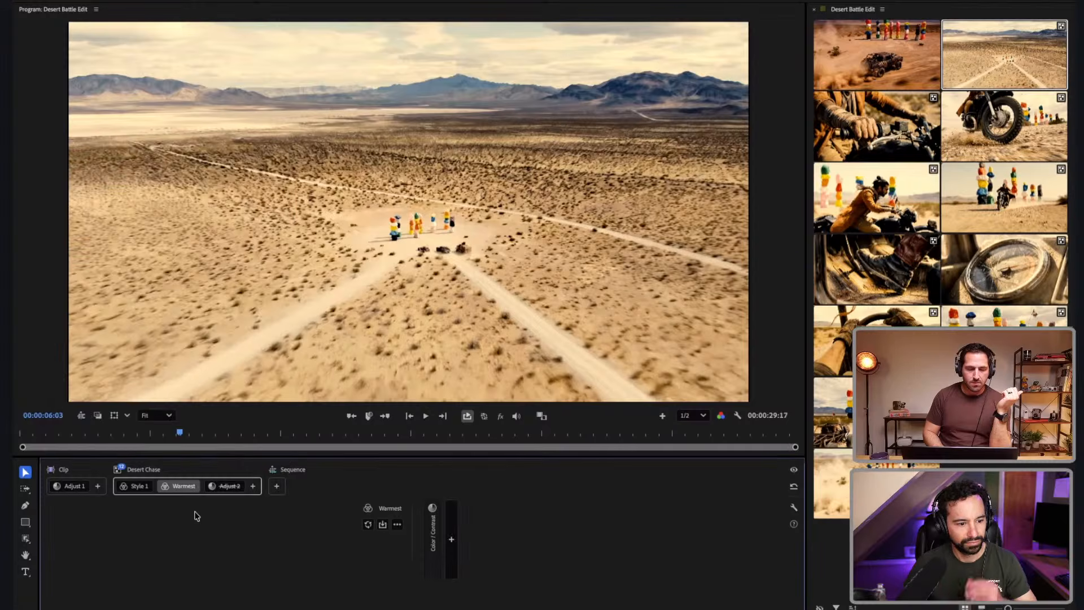
click(135, 485)
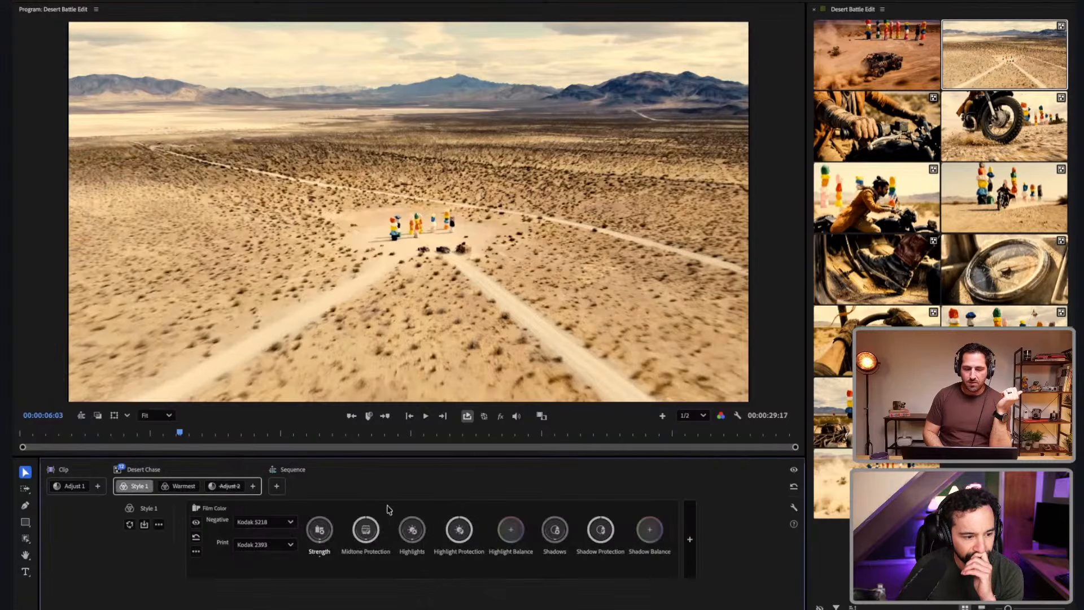
- Reset all settings of Adjust 2 in the Desert Chase group
click(226, 486)
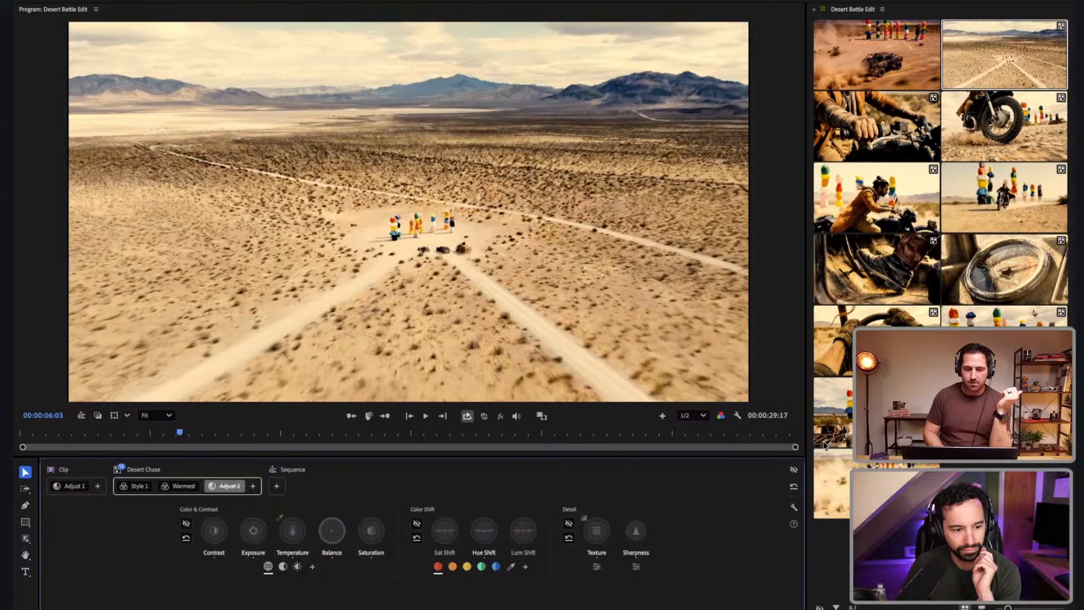
click(794, 487)
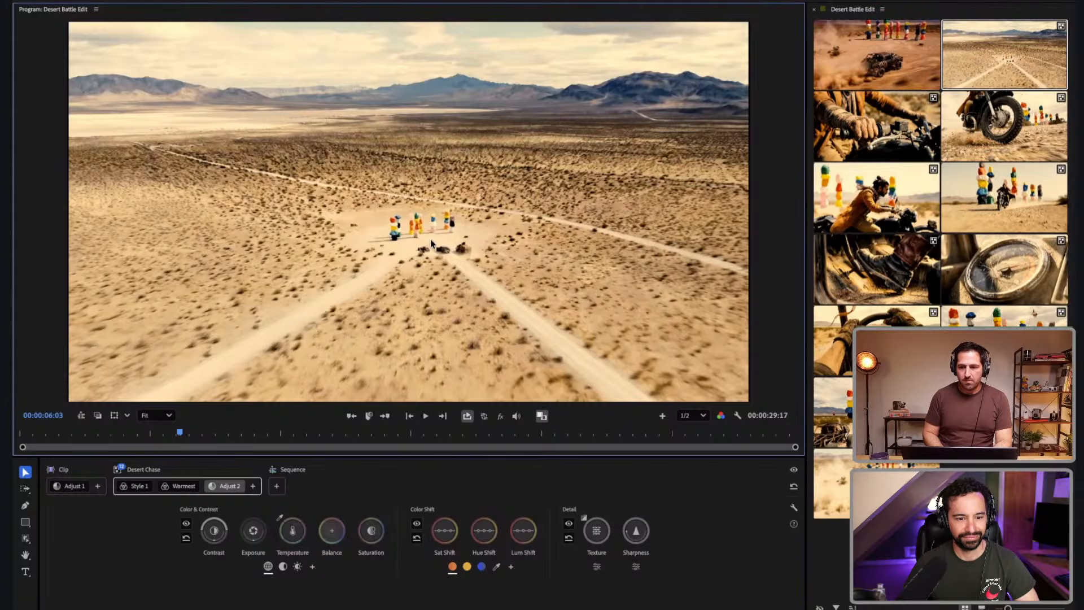
- Compare the aerial crossroads shot side by side with the car reference image and slightly raise the contrast in Adjust 2
click(542, 416)
click(867, 66)
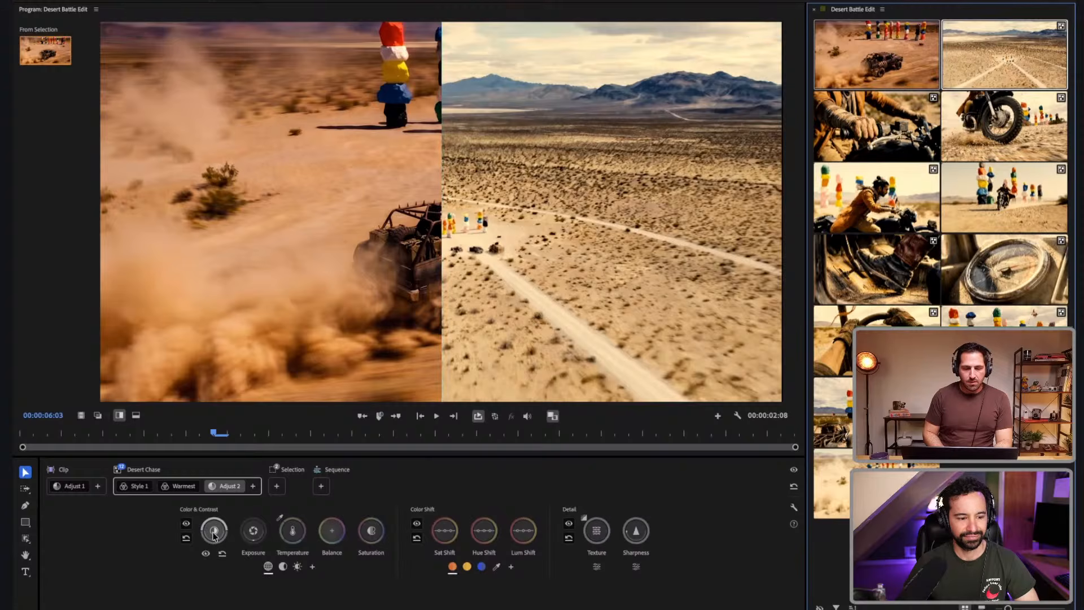
drag(217, 531, 228, 531)
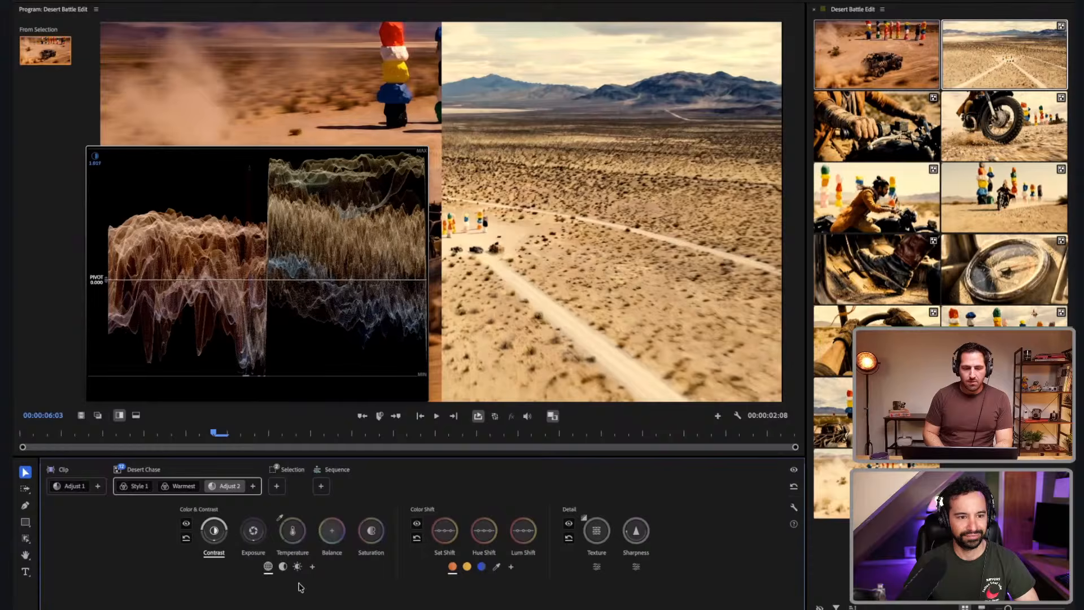
- Adjust sharpness and saturation in Adjust 2 and shift the temperature control to give the aerial crossroads shot a warmer, pinker tone
drag(635, 531, 635, 531)
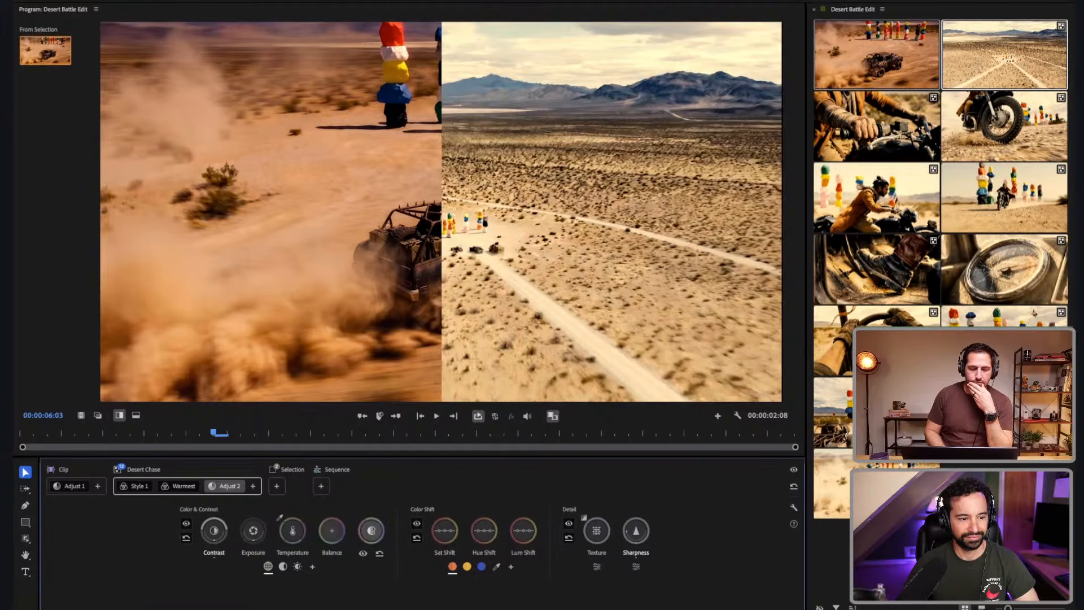
drag(371, 530, 371, 530)
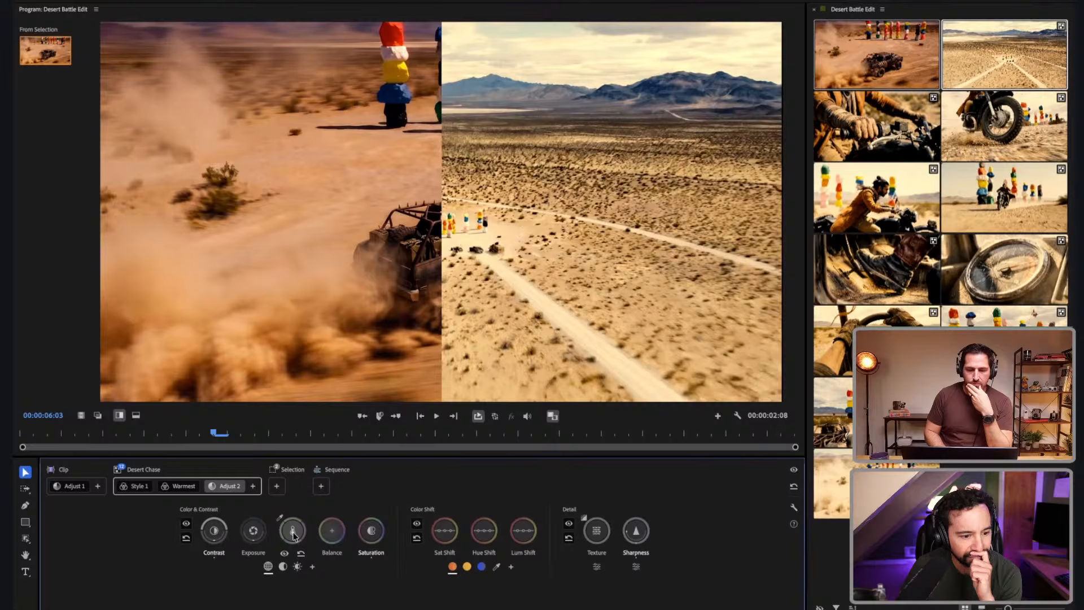
drag(292, 534, 294, 535)
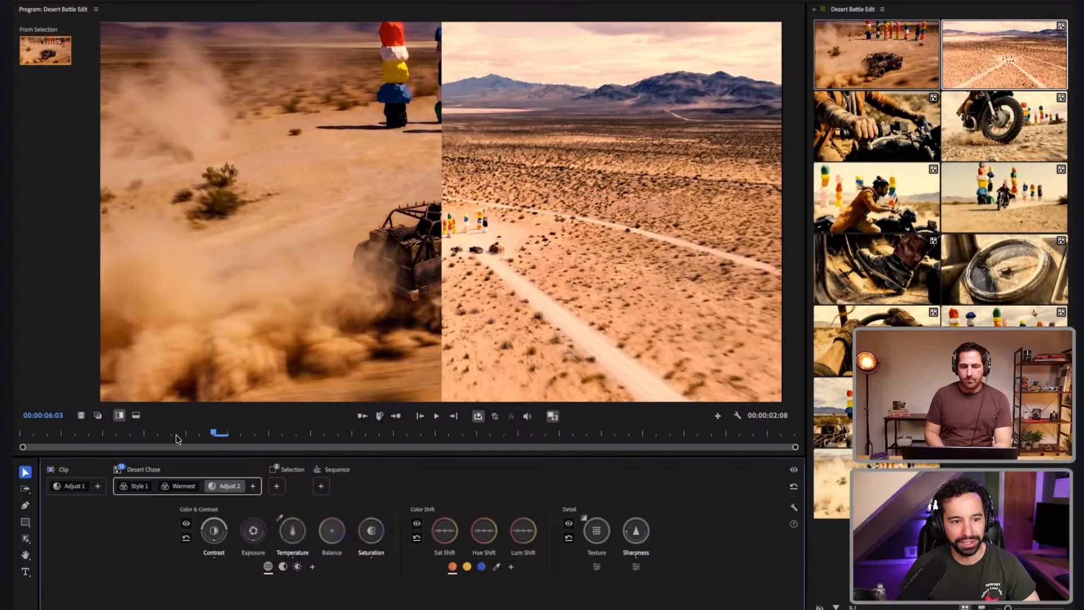
click(255, 433)
drag(328, 425, 286, 434)
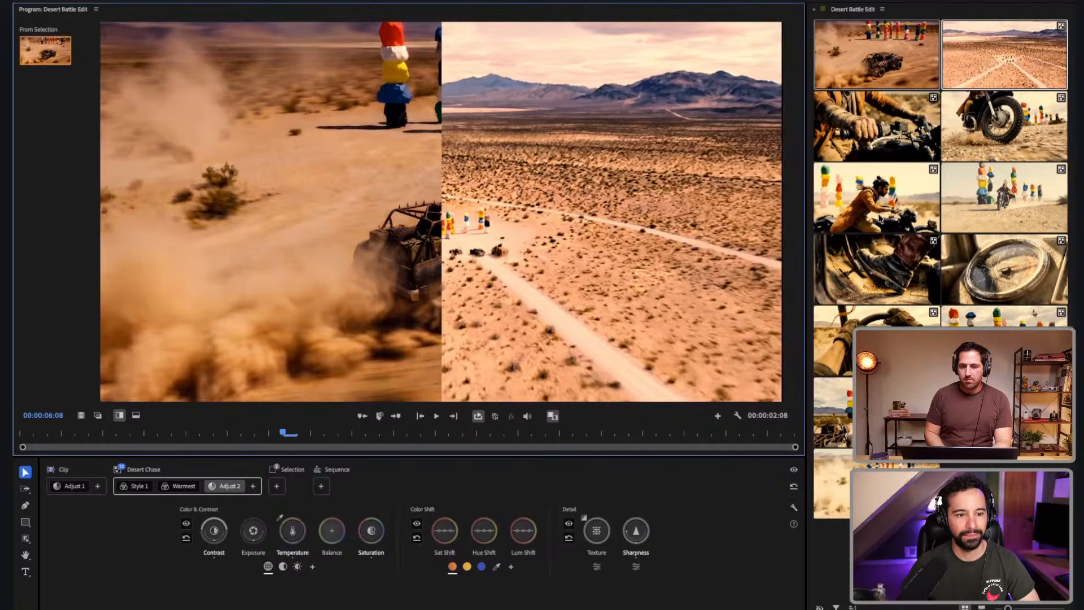
- Open the close-up of the hand on the motorcycle grip and turn off the side-by-side comparison view
click(879, 219)
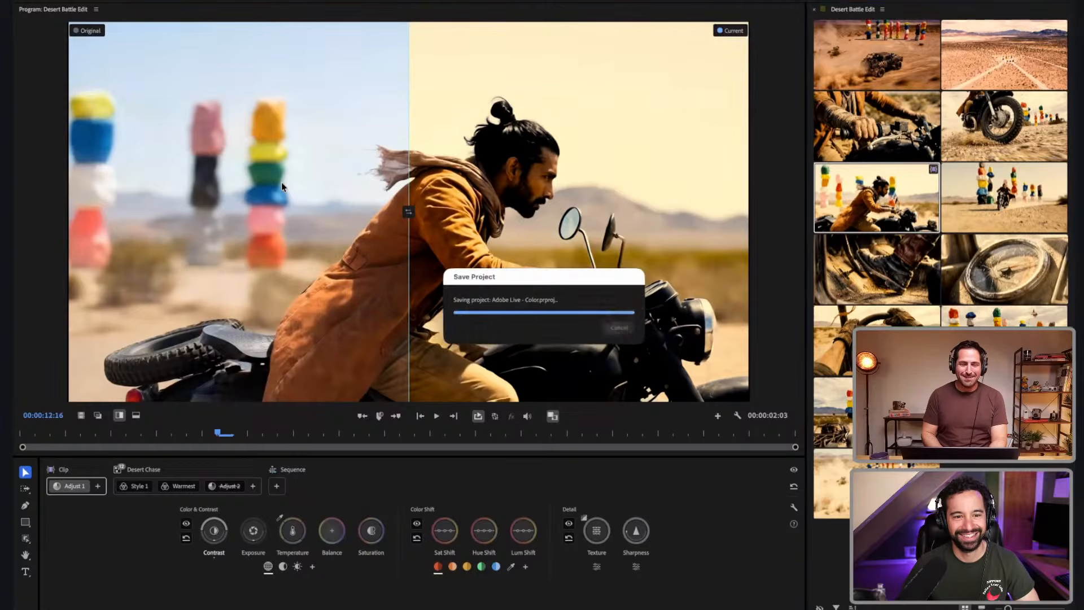
click(864, 57)
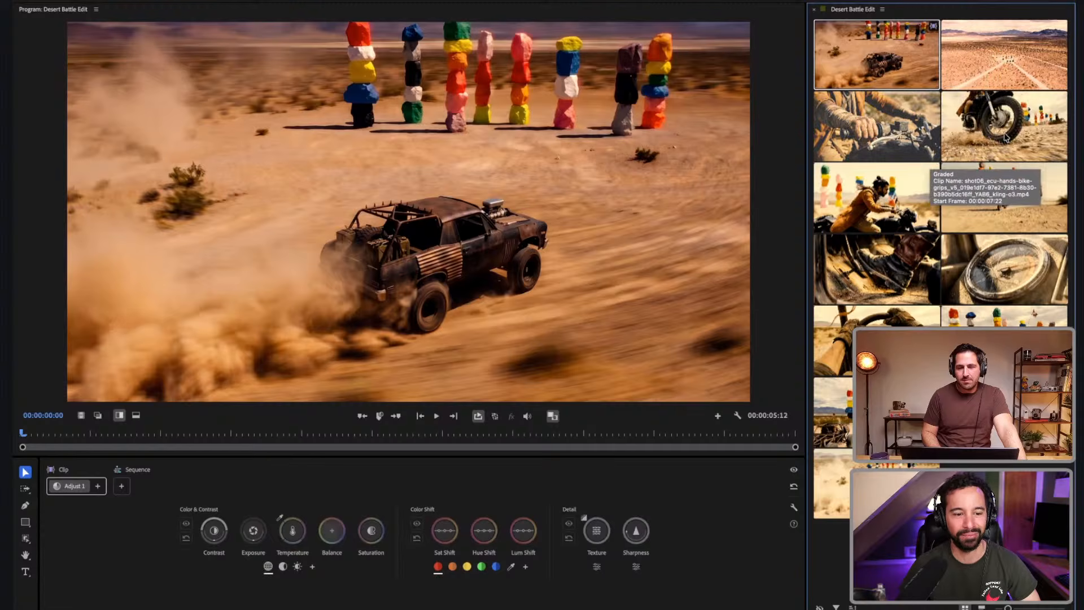
click(914, 156)
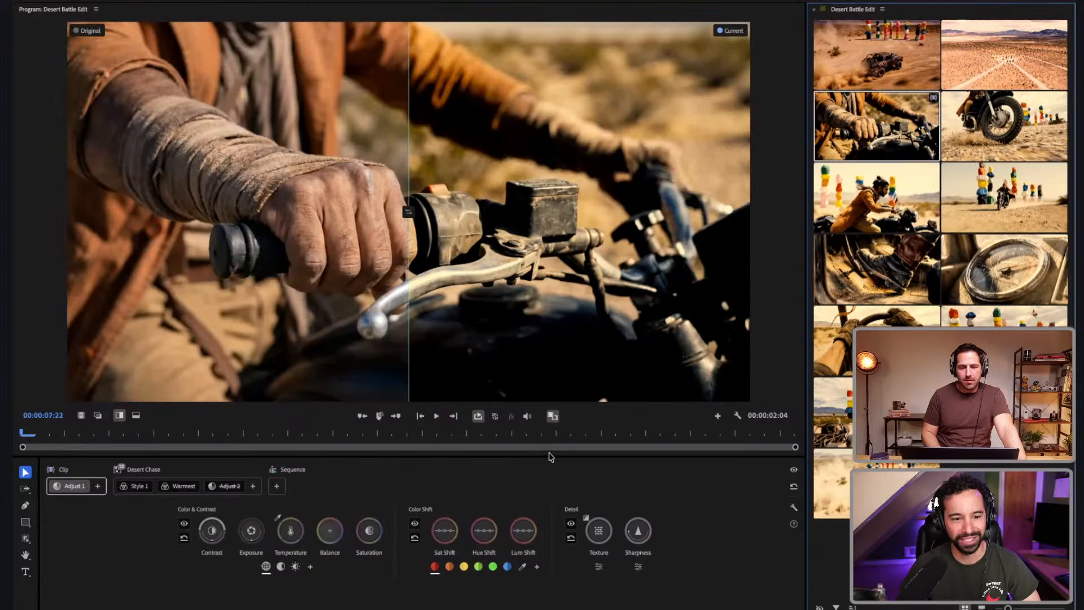
click(552, 416)
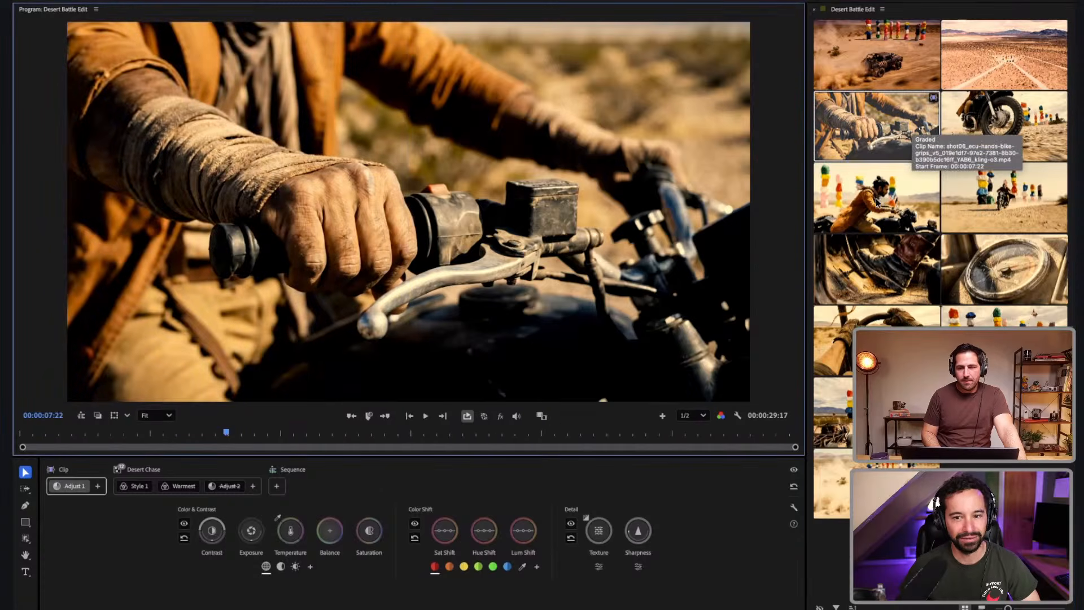
- Play the edit through to the motorcycle rider profile shot and slightly adjust the exposure in its clip-level Adjust 1
key(space)
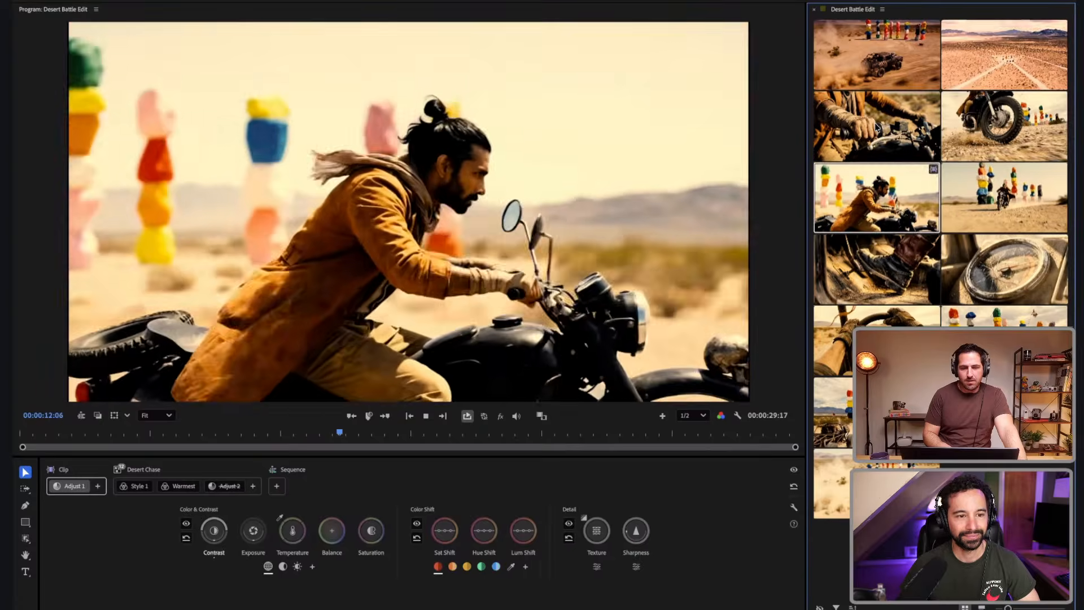
key(space)
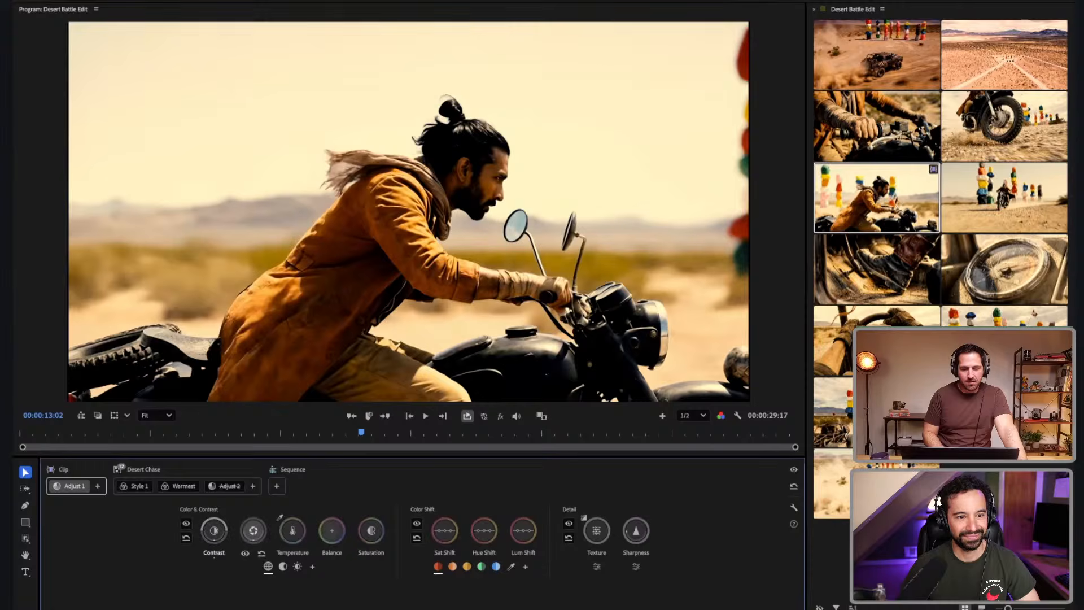
drag(253, 530, 246, 530)
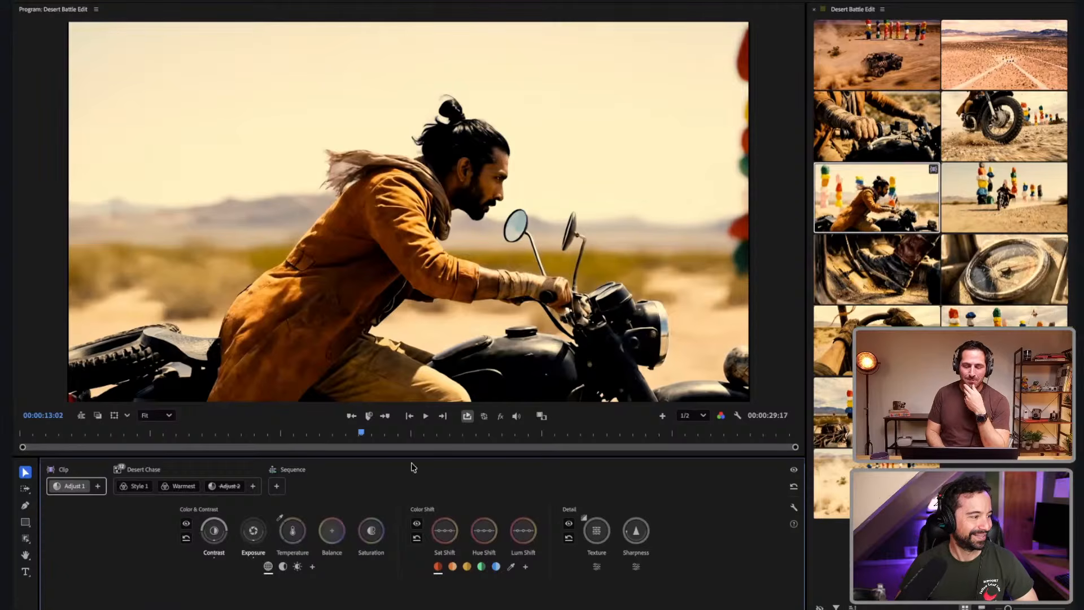
- Compare the colour of the car reference image with the graded aerial crossroads shot by switching between them
click(976, 60)
click(909, 55)
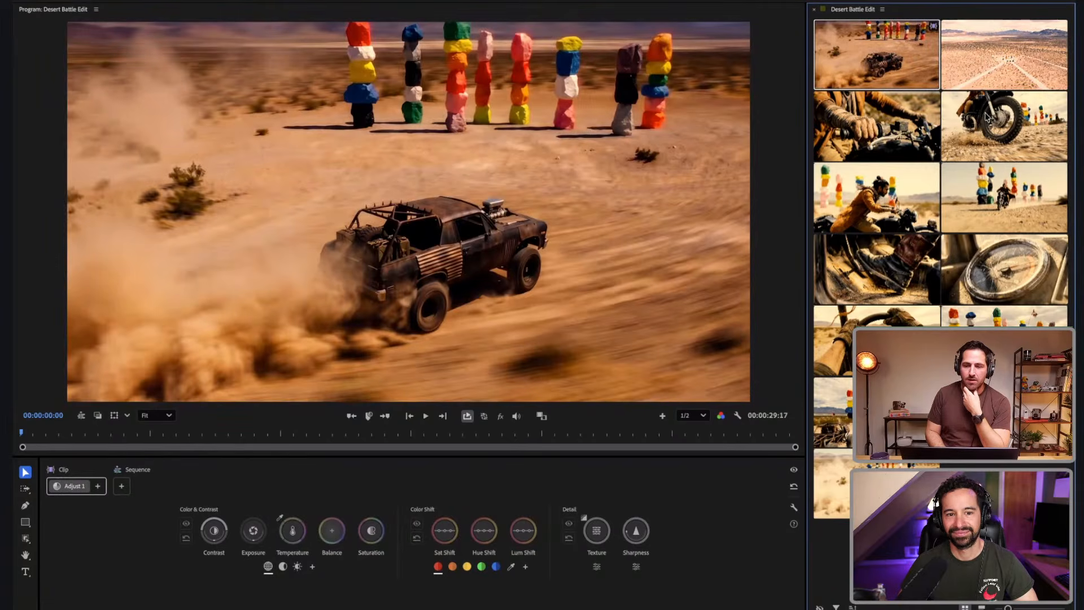
click(988, 57)
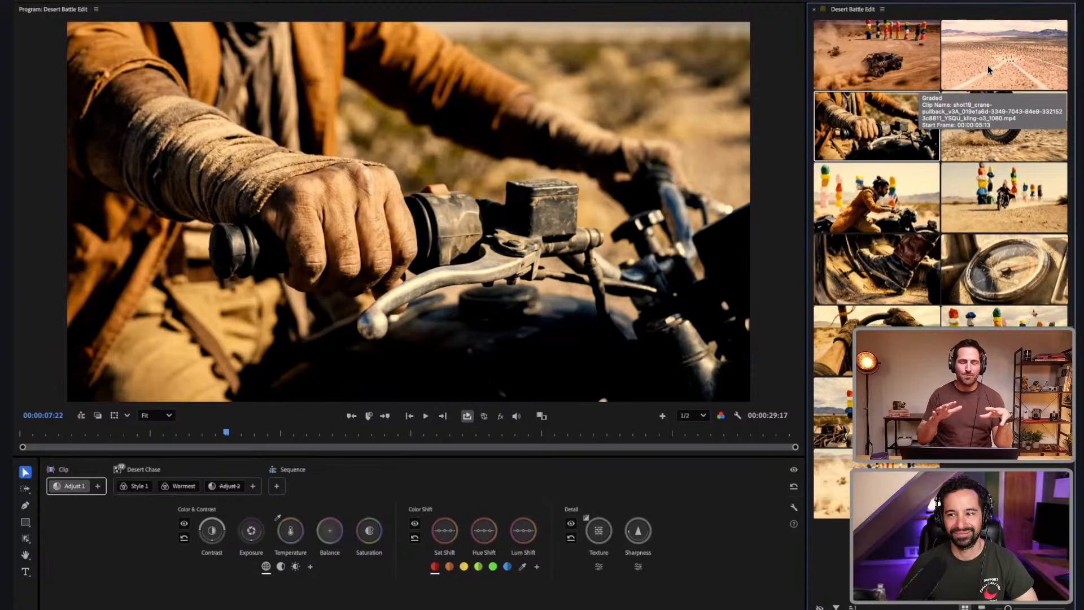
click(906, 63)
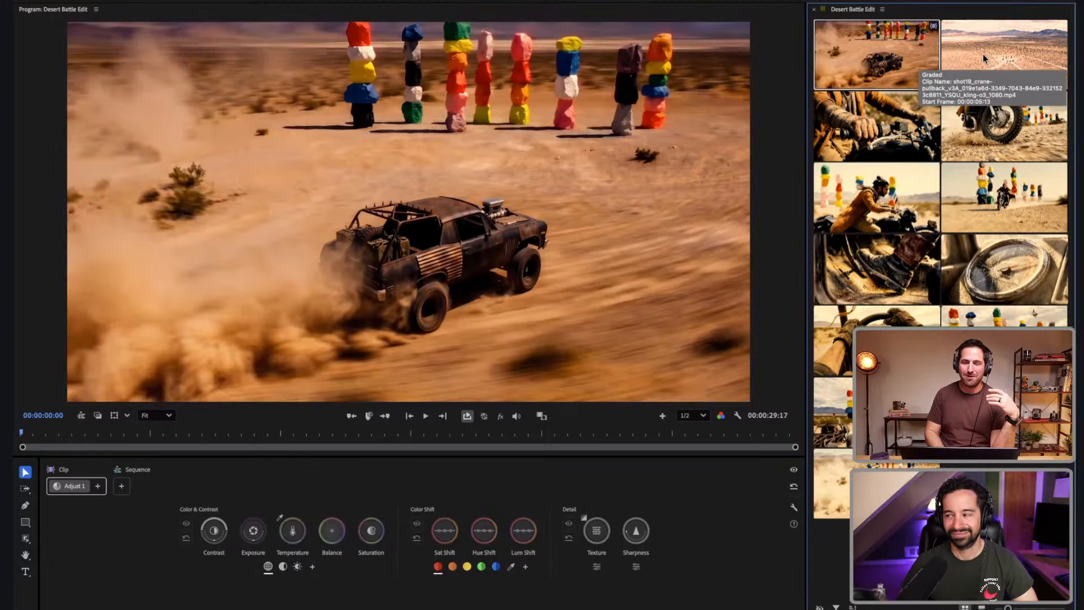
click(983, 59)
click(937, 70)
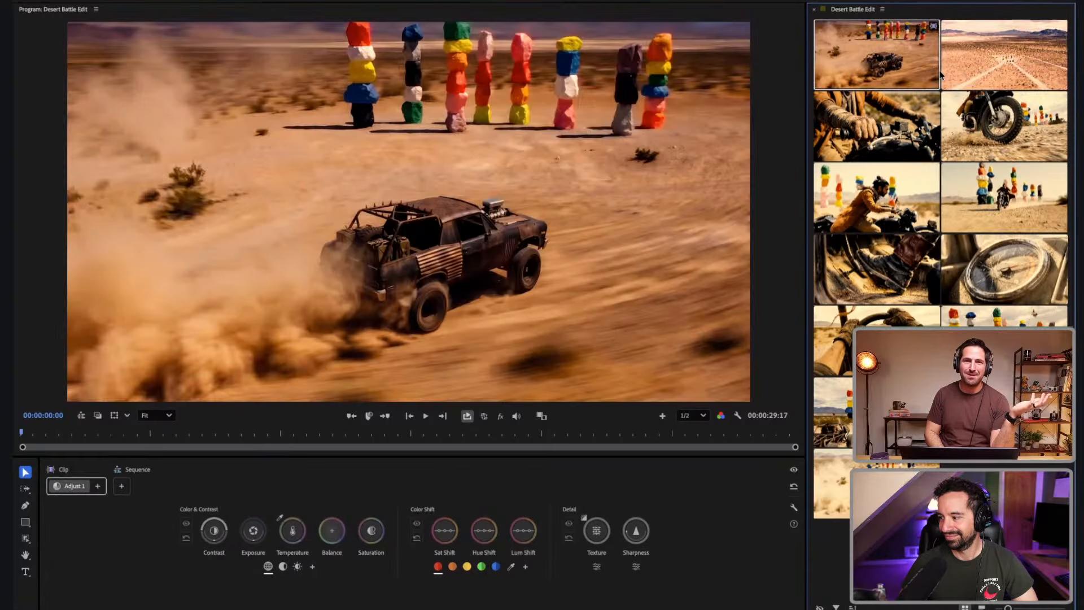
click(980, 60)
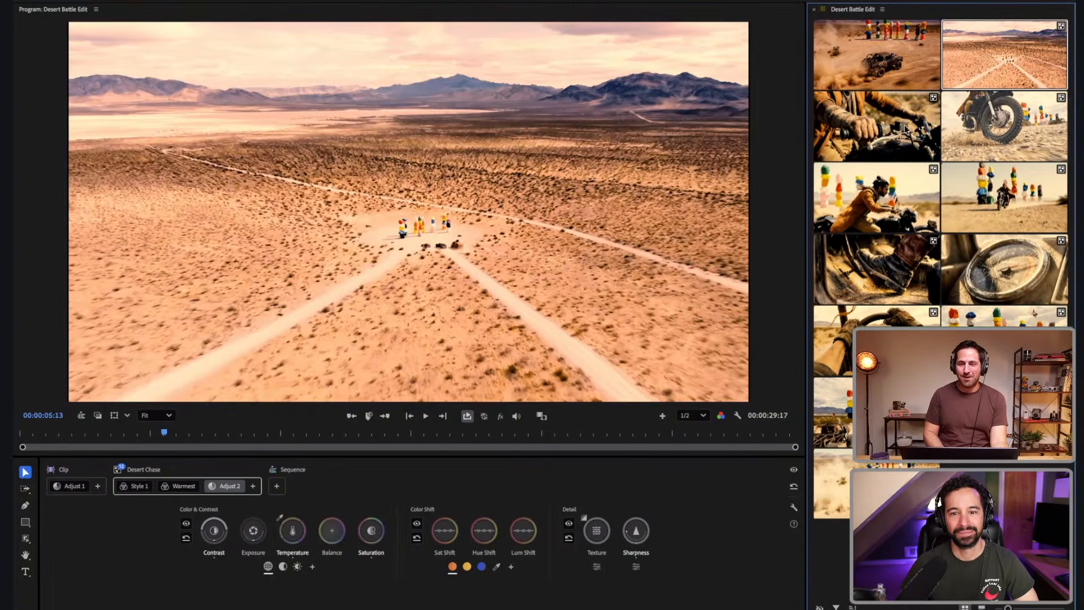
click(907, 129)
click(998, 65)
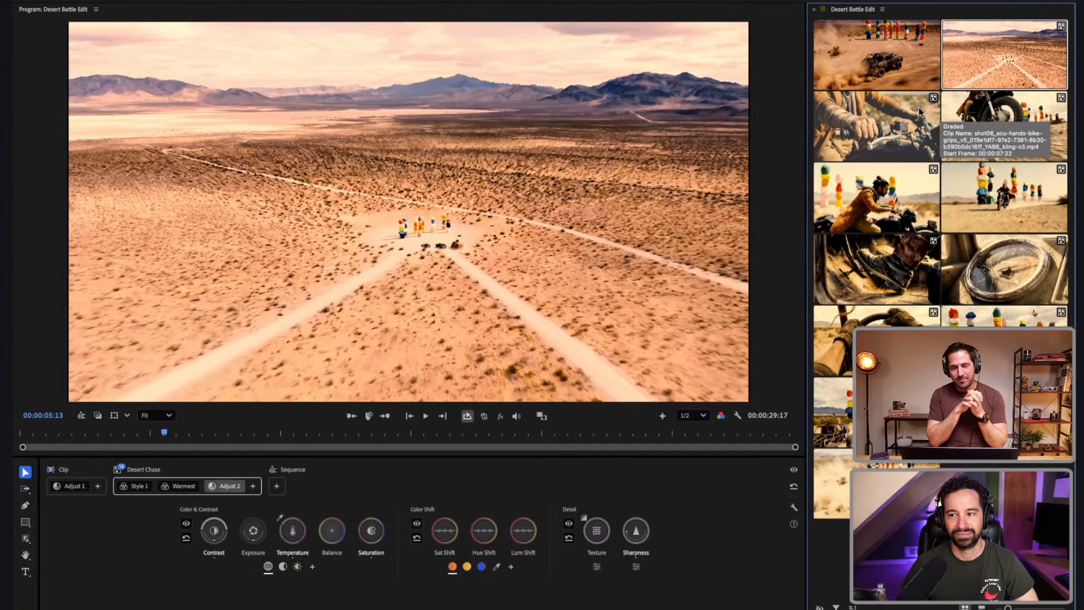
click(845, 50)
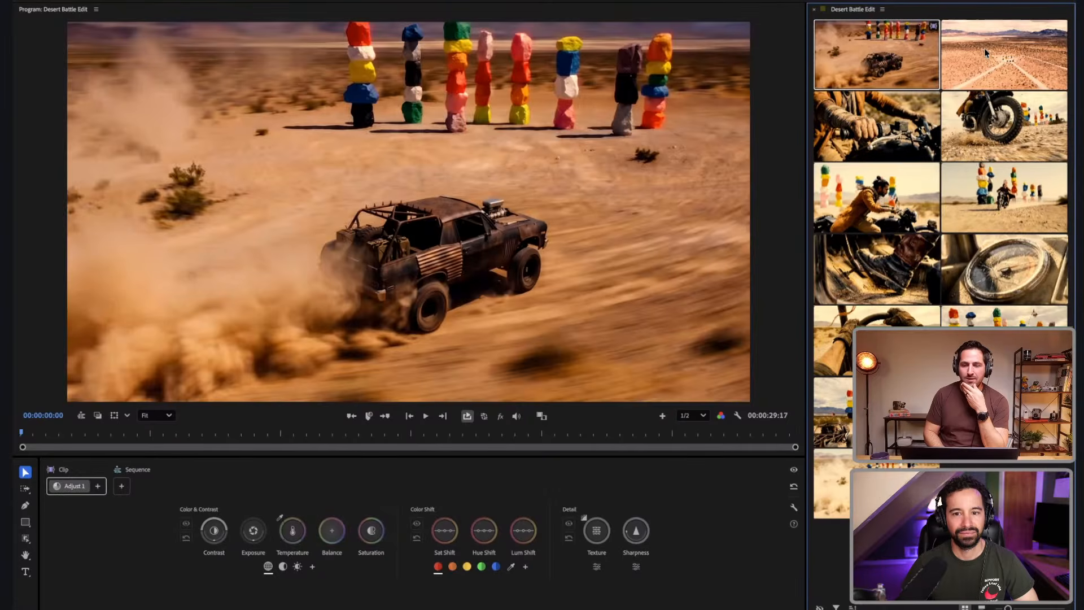
click(984, 49)
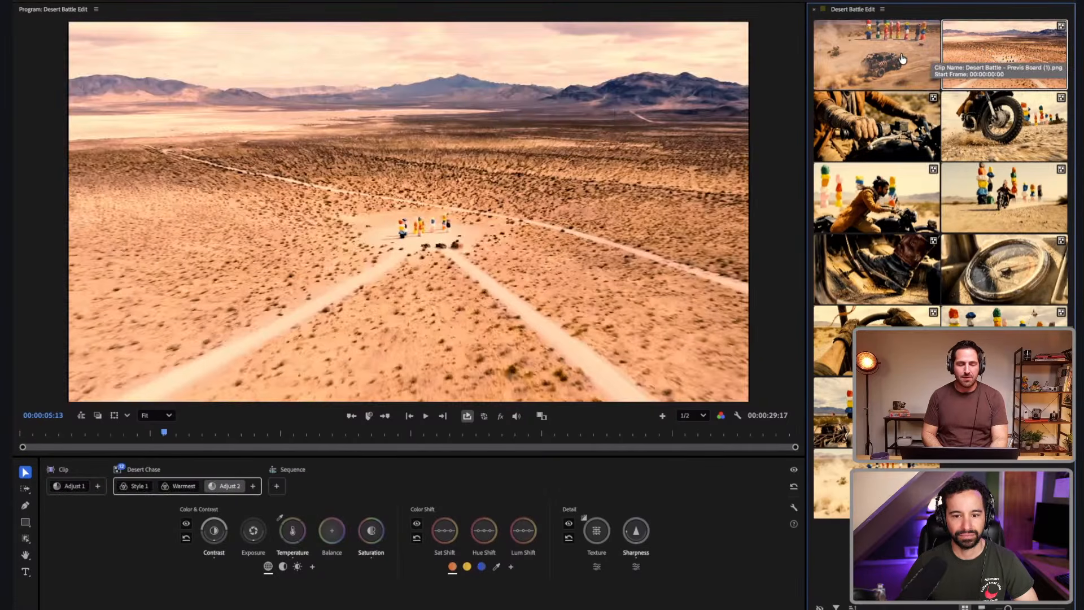
- Switch to the Desert Battle - Previs Board in Firefly and inspect the warm car reference image beside the red variant
key(super+Tab)
key(super+Tab)
key(super+shift+Tab)
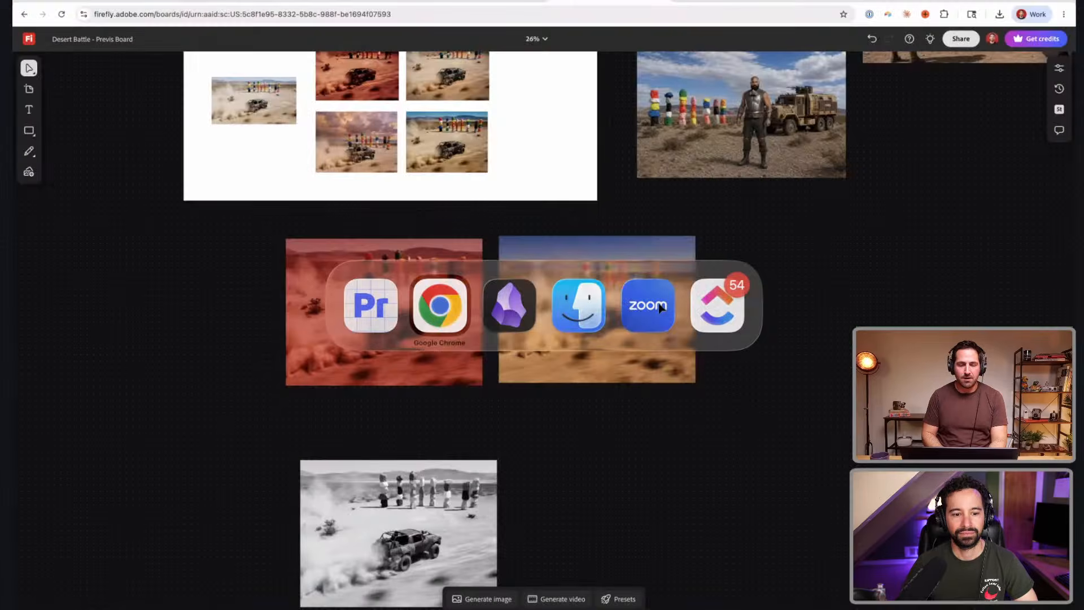
scroll(774, 314, up, 5)
click(672, 454)
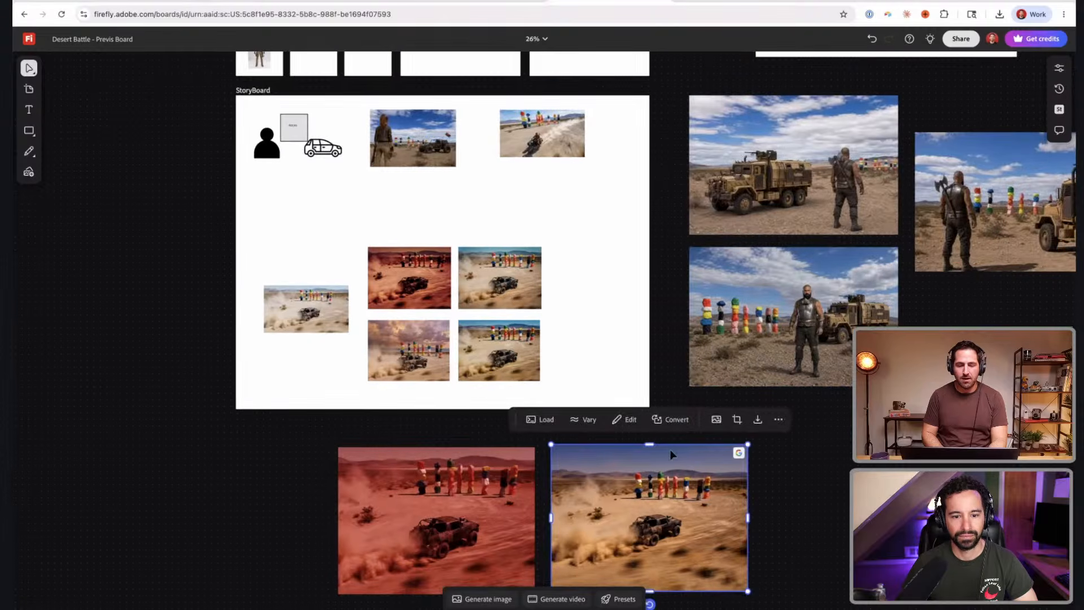
scroll(672, 454, down, 3)
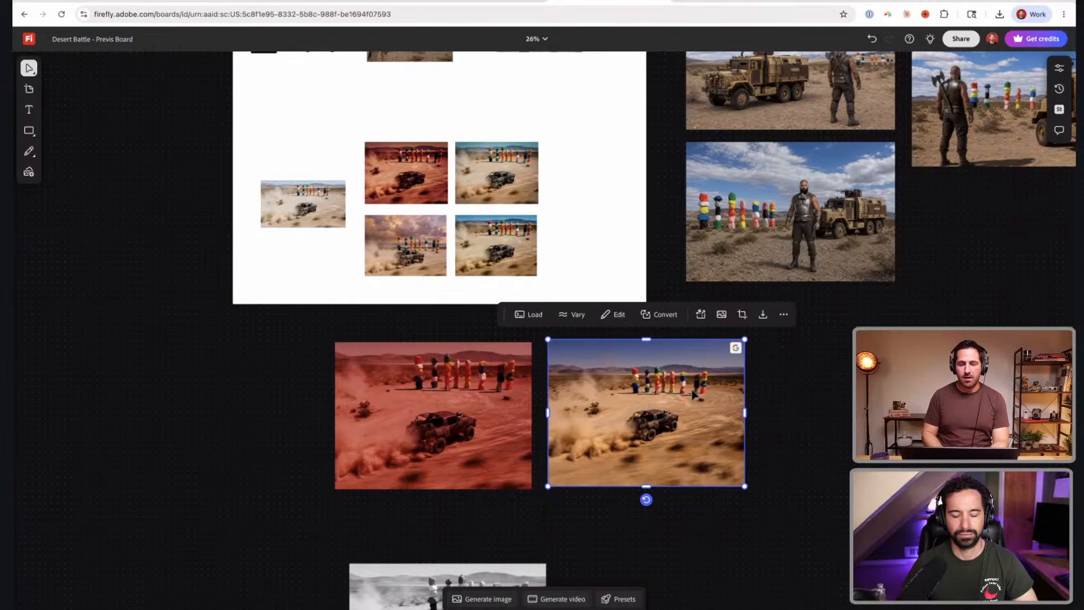
scroll(692, 392, up, 5)
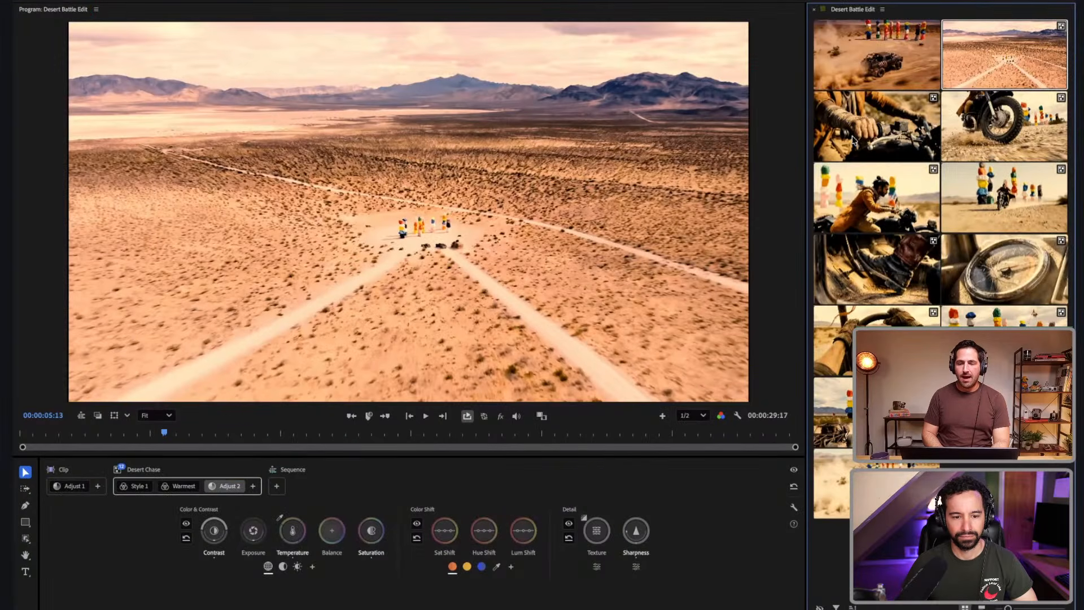
- Review the car reference, the motorcycle rider, the hand close-up and the vehicle convoy shot in the Desert Battle Edit
click(877, 51)
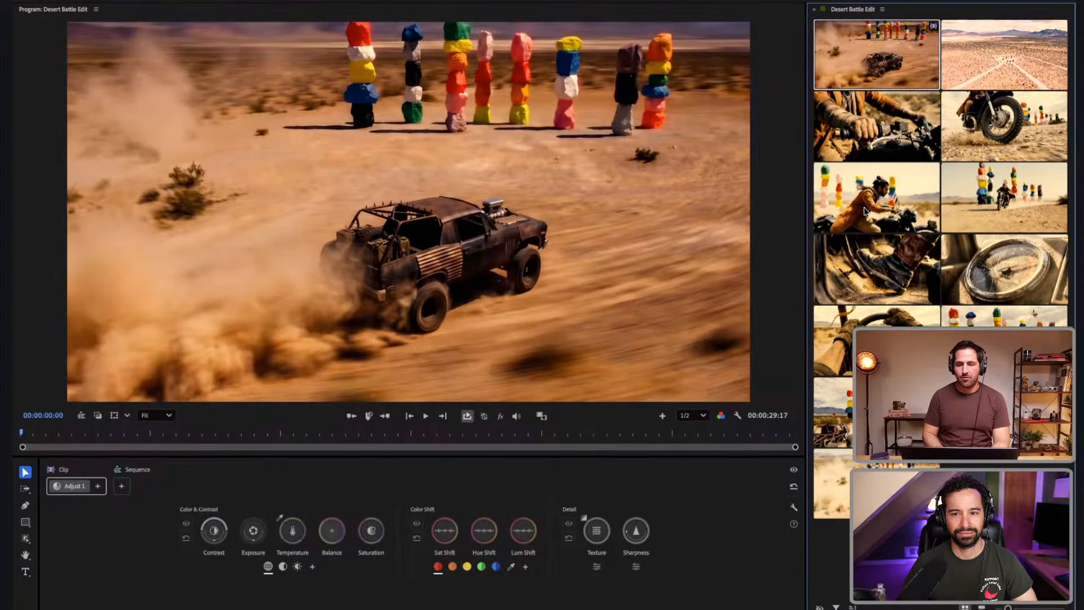
click(919, 211)
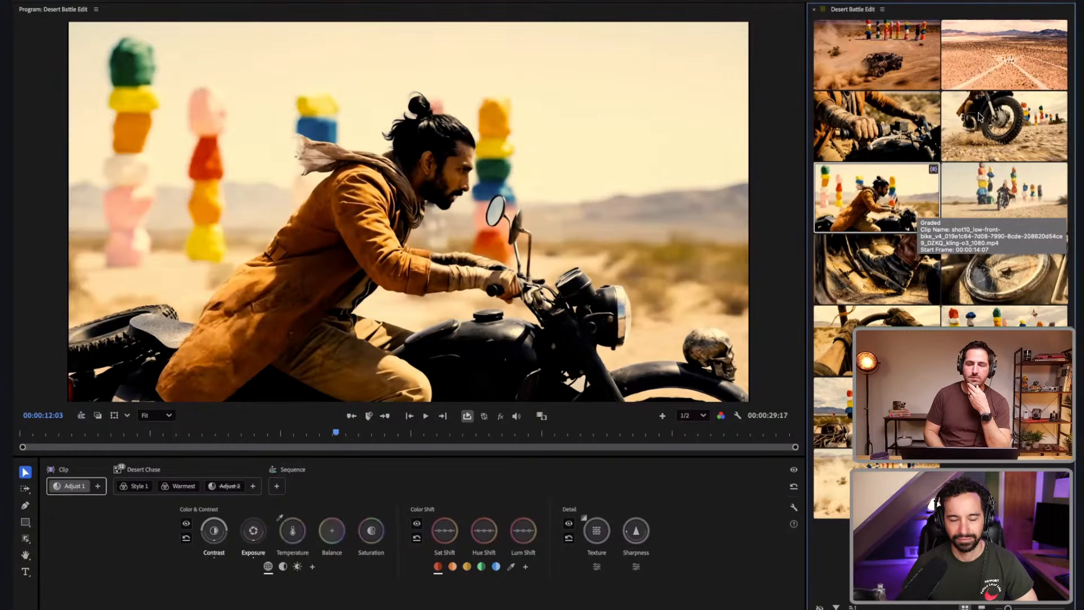
click(985, 63)
click(876, 126)
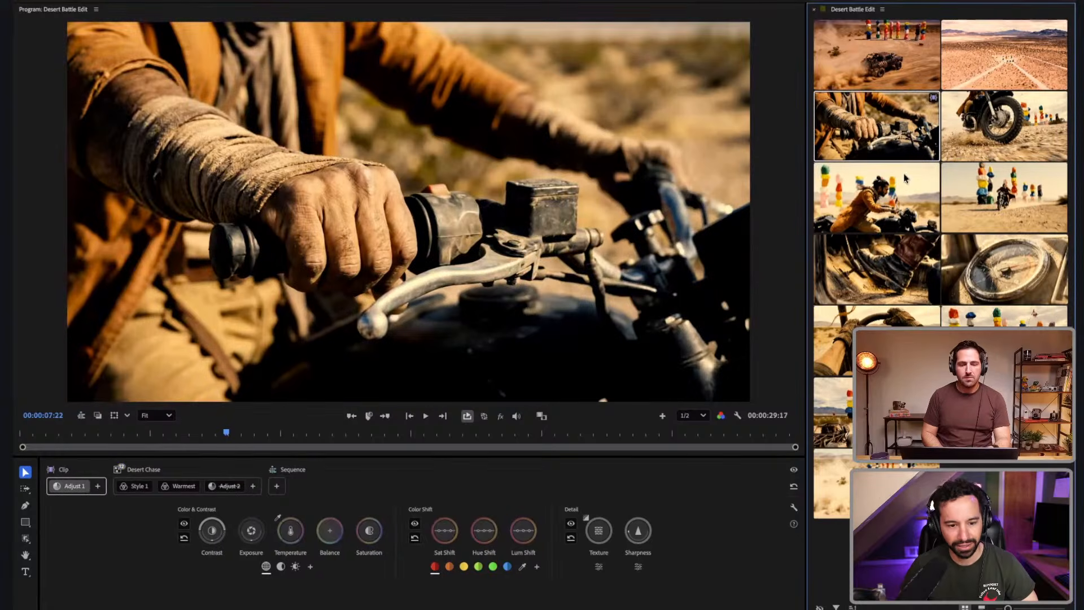
click(878, 412)
- Switch to Firefly in Chrome, glance over the untitled storyboard and return to the Desert Battle - Previs Board with nothing selected
key(super+Tab)
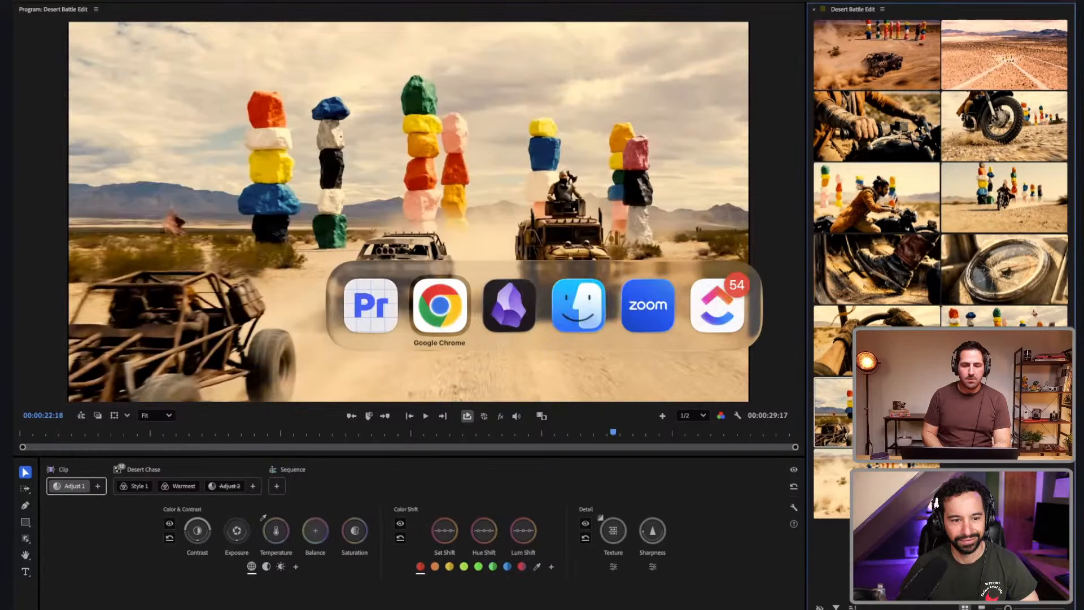
scroll(558, 312, down, 5)
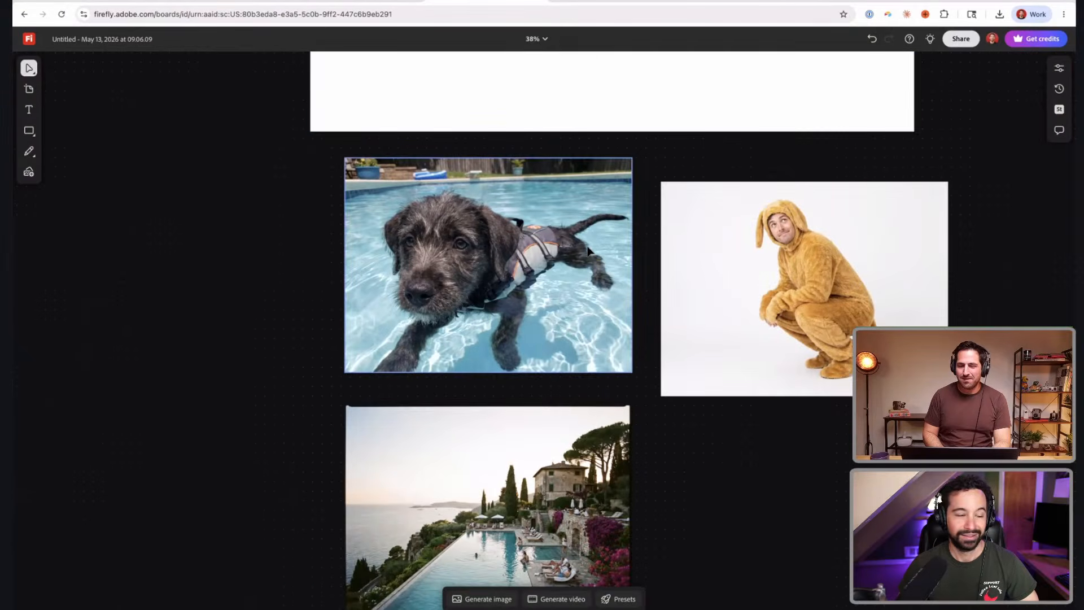
scroll(589, 250, up, 3)
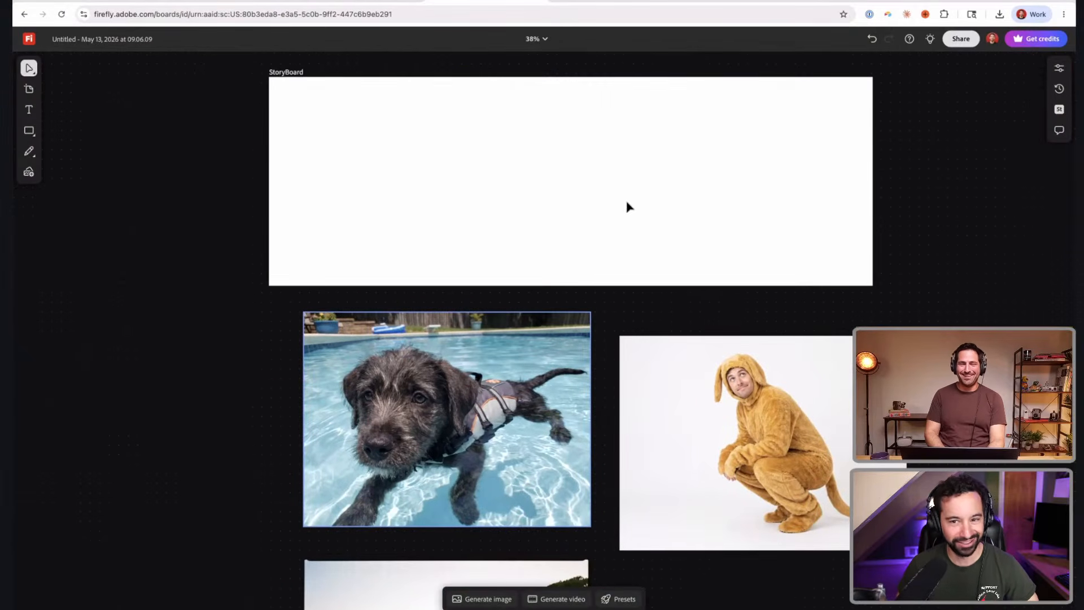
click(611, 1)
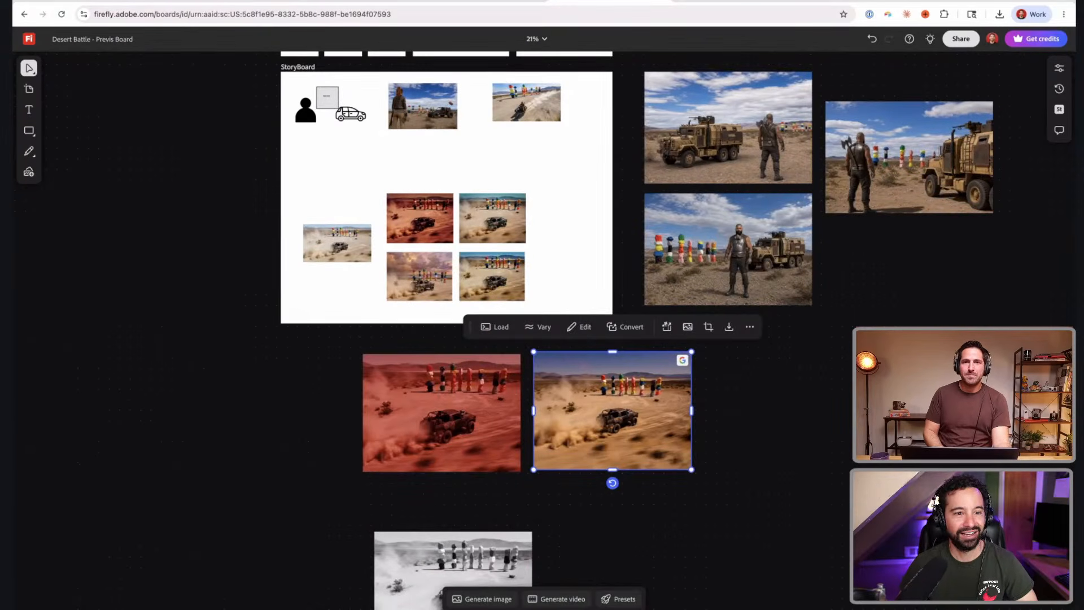
click(834, 364)
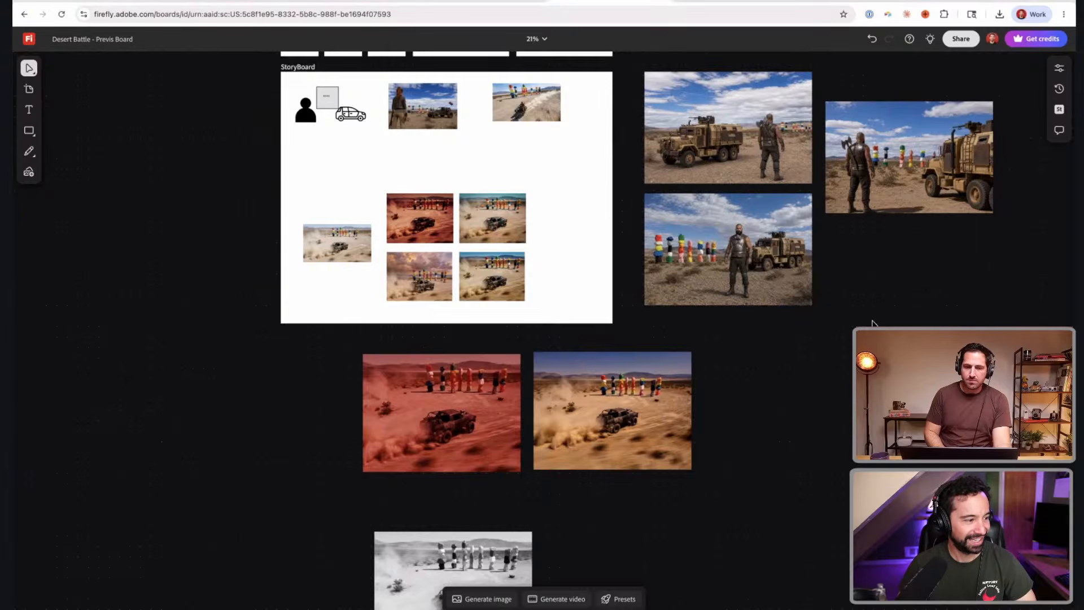
- Examine the character, location and vehicle references, the Tone/Color frame and the storyboard images on the previs board
scroll(374, 314, up, 5)
scroll(374, 314, up, 5)
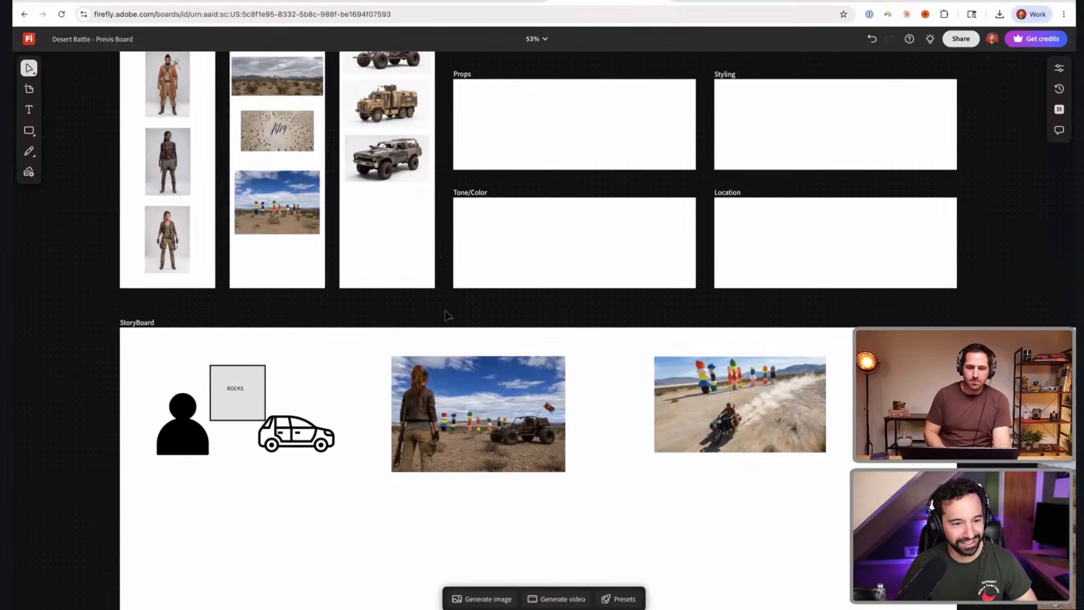
scroll(463, 215, up, 2)
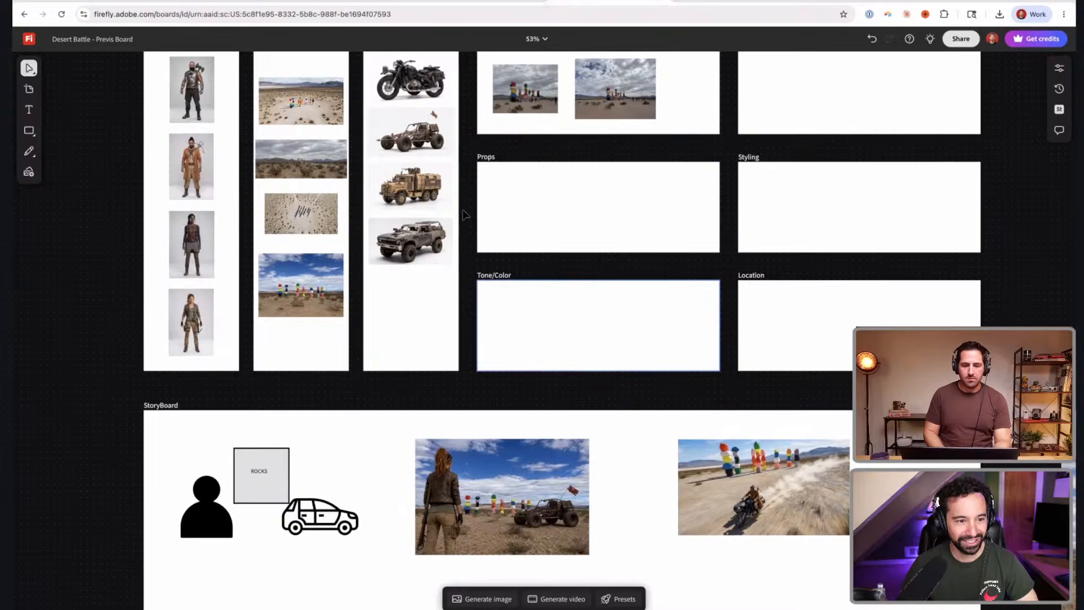
scroll(463, 214, up, 5)
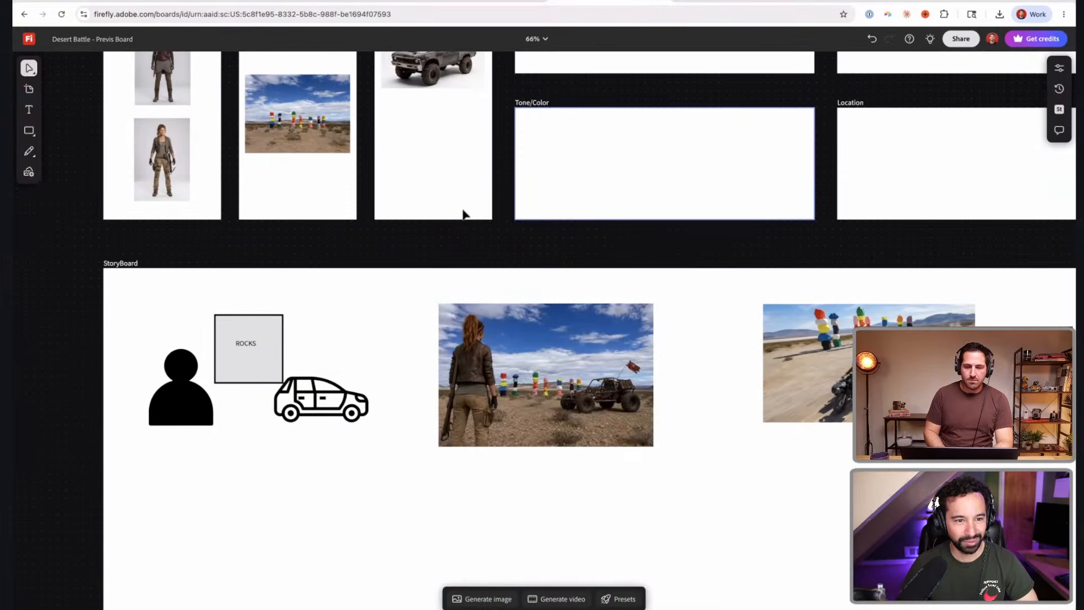
scroll(463, 215, down, 5)
scroll(463, 214, down, 10)
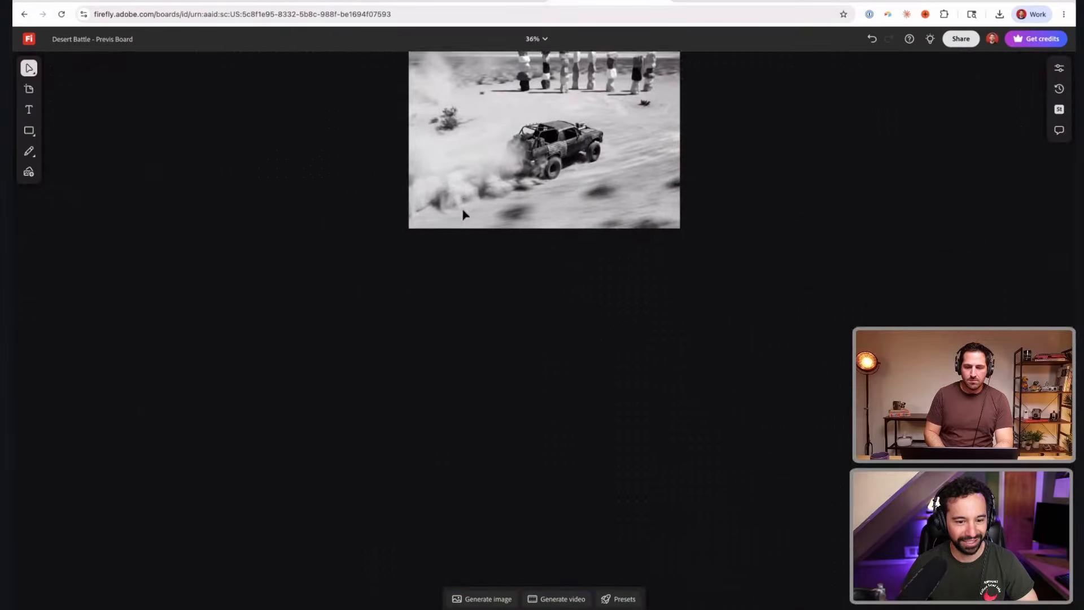
- Glance over the puppy, dog-costume and villa pool images on the untitled board, and examine the Desert Battle board's character, location and prop references
scroll(462, 215, up, 5)
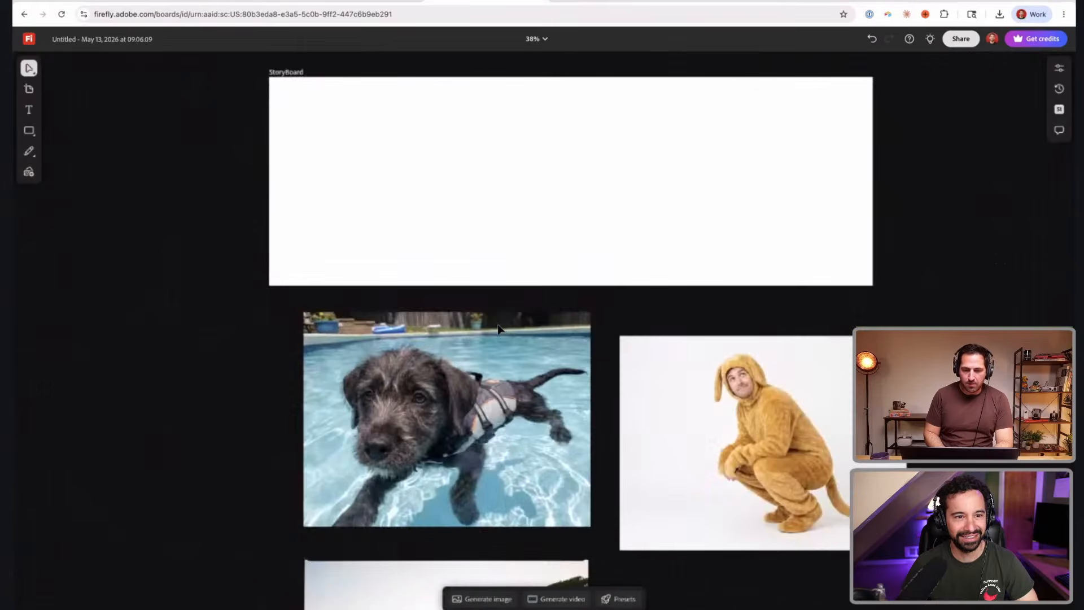
scroll(498, 328, down, 4)
scroll(492, 326, down, 2)
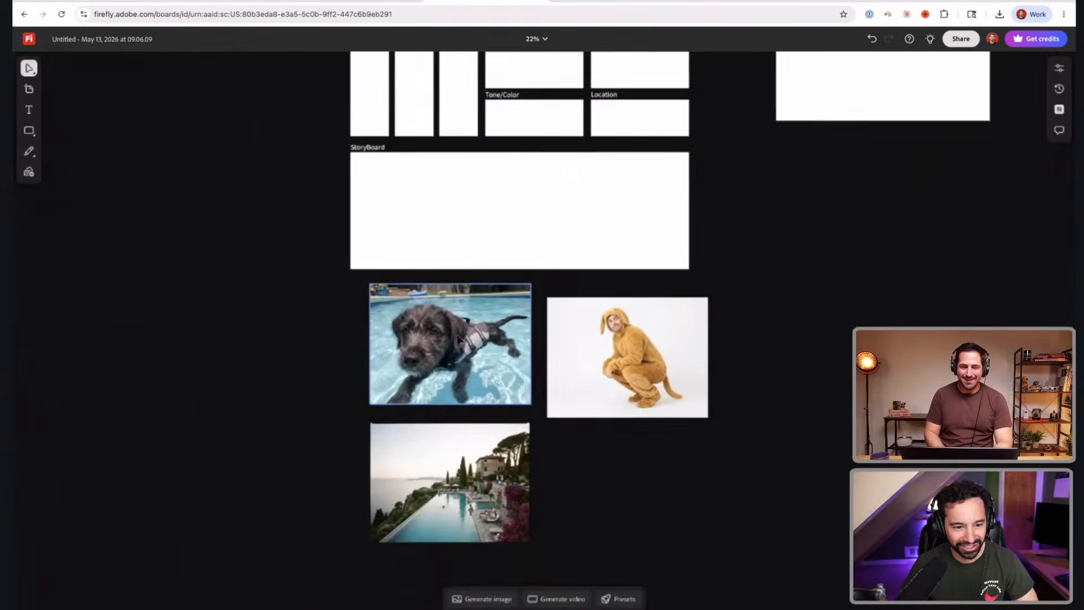
scroll(430, 321, down, 1)
scroll(430, 326, up, 5)
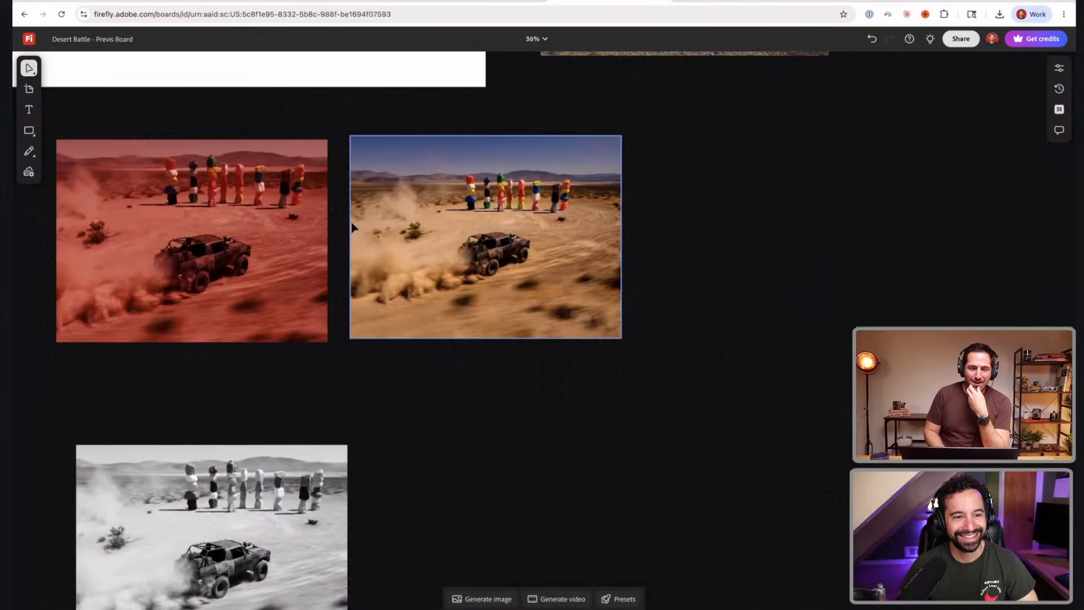
scroll(354, 227, up, 10)
scroll(353, 227, up, 5)
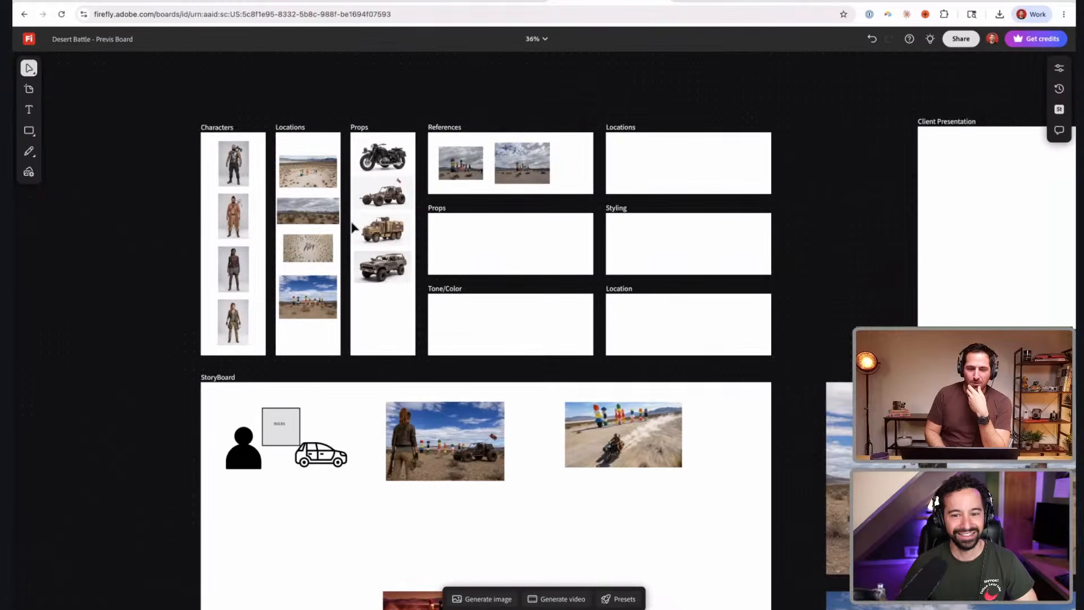
scroll(354, 228, up, 8)
scroll(354, 228, left, 1)
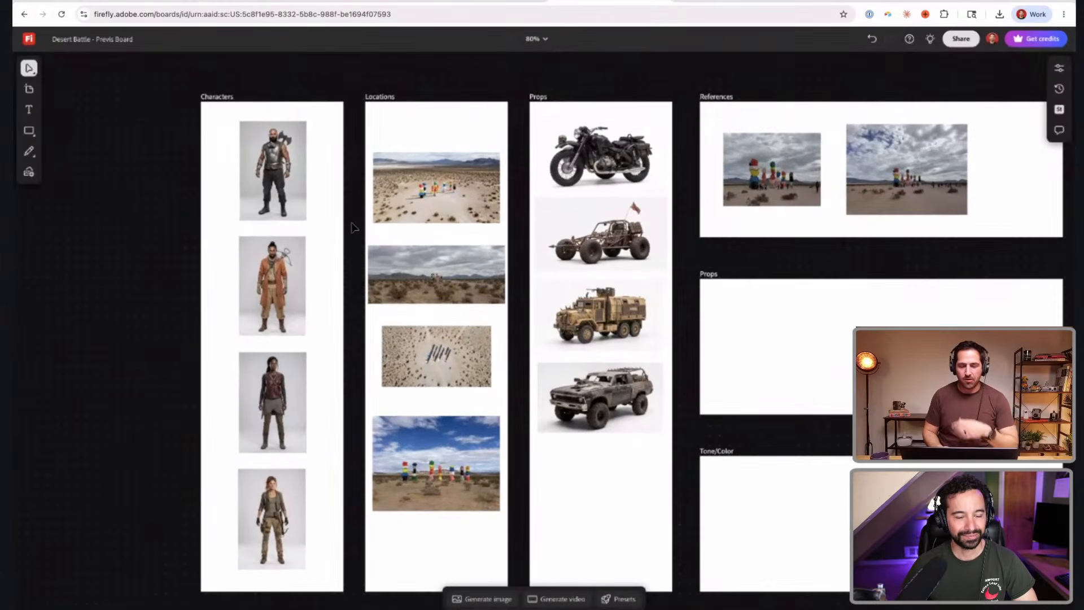
key(super+Tab)
key(Escape)
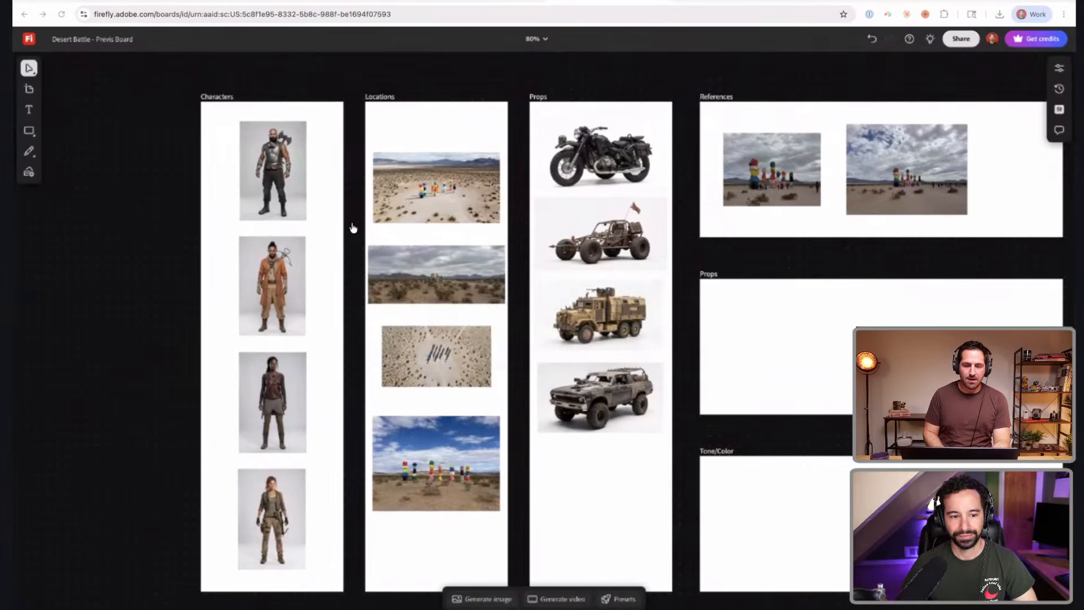
key(super+Tab)
key(Tab)
key(super+Tab)
key(Tab)
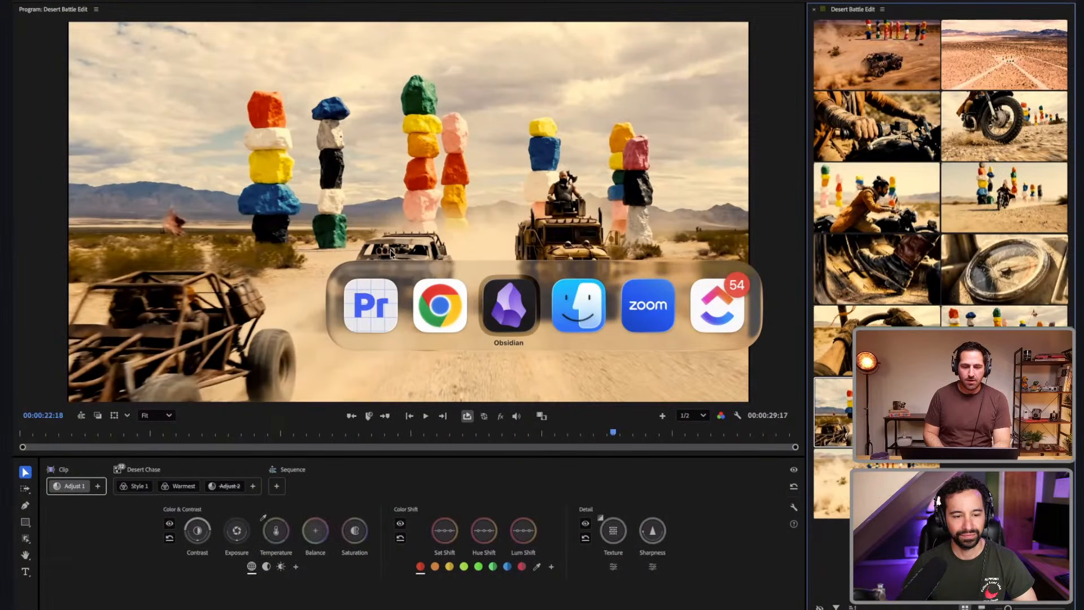
key(super+Tab)
key(Tab)
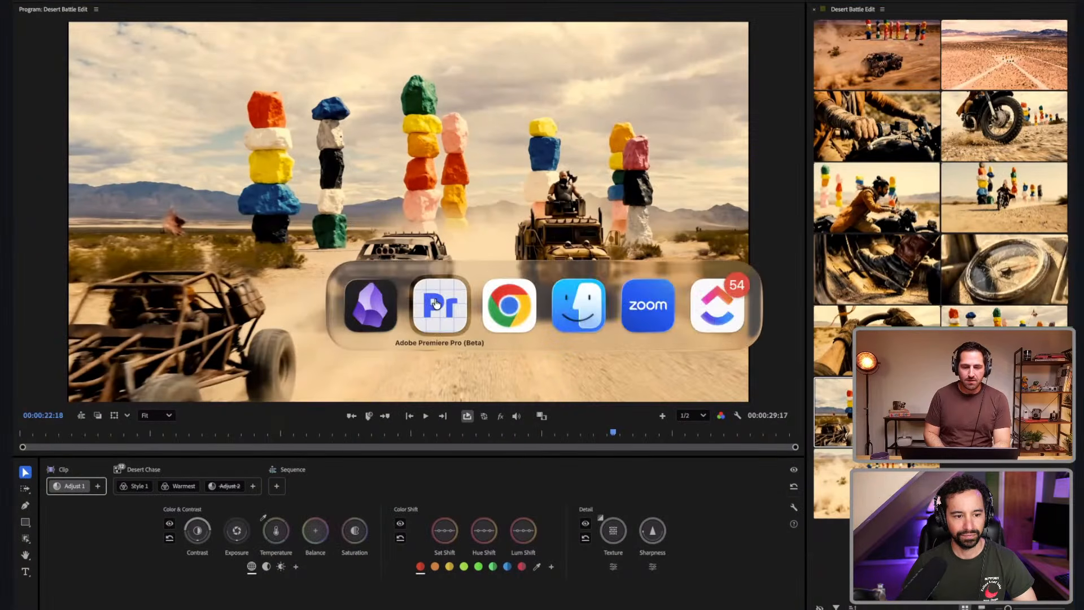
key(super+Tab)
key(Tab)
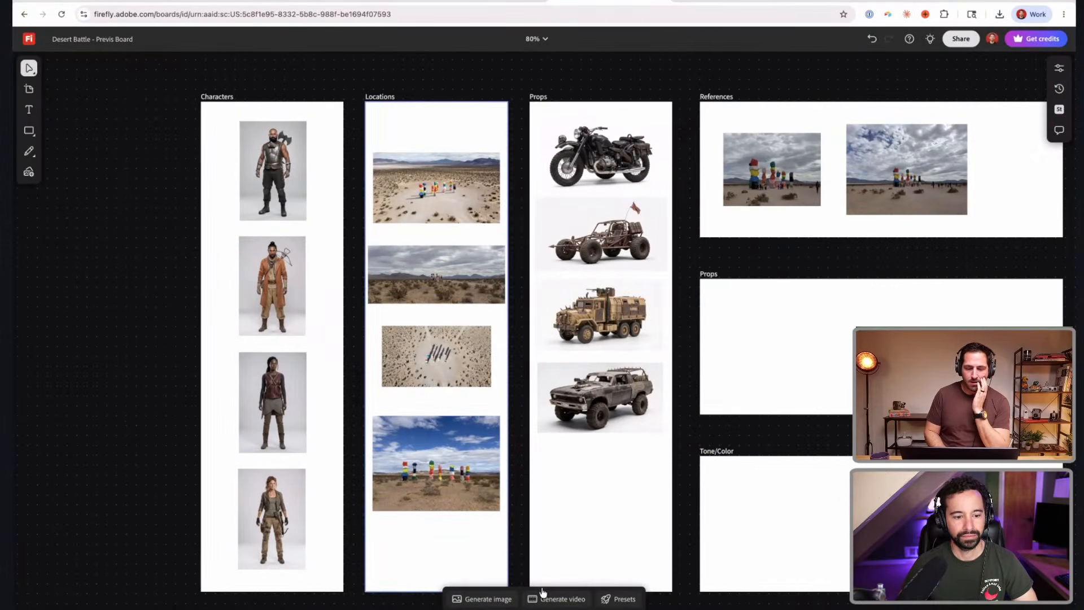
- Start a video generation on the previs board and remove its Crimson And White and Black And White effects
click(542, 597)
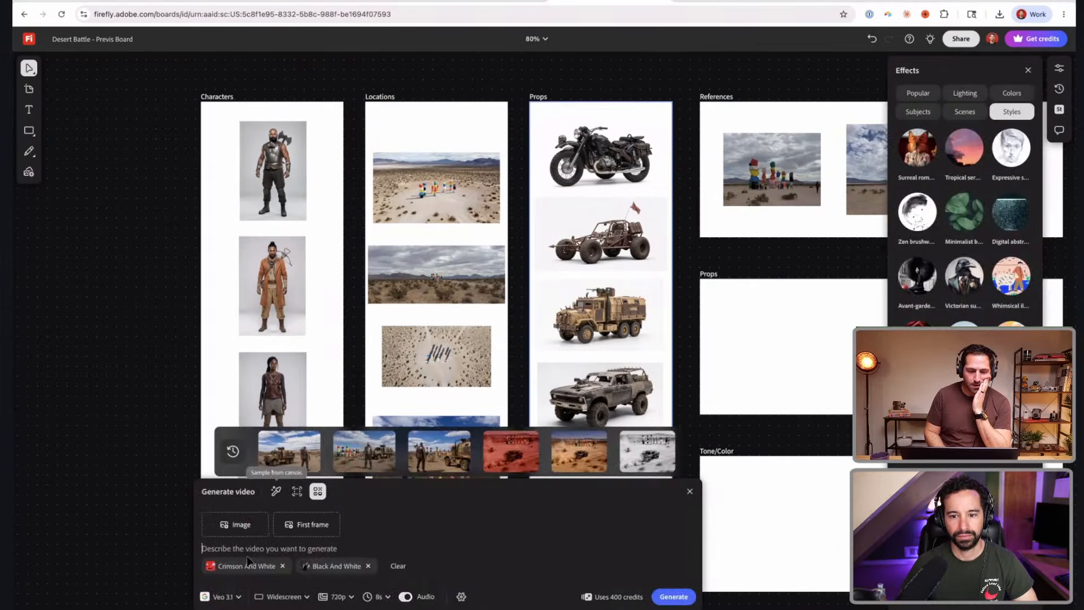
click(283, 566)
click(274, 566)
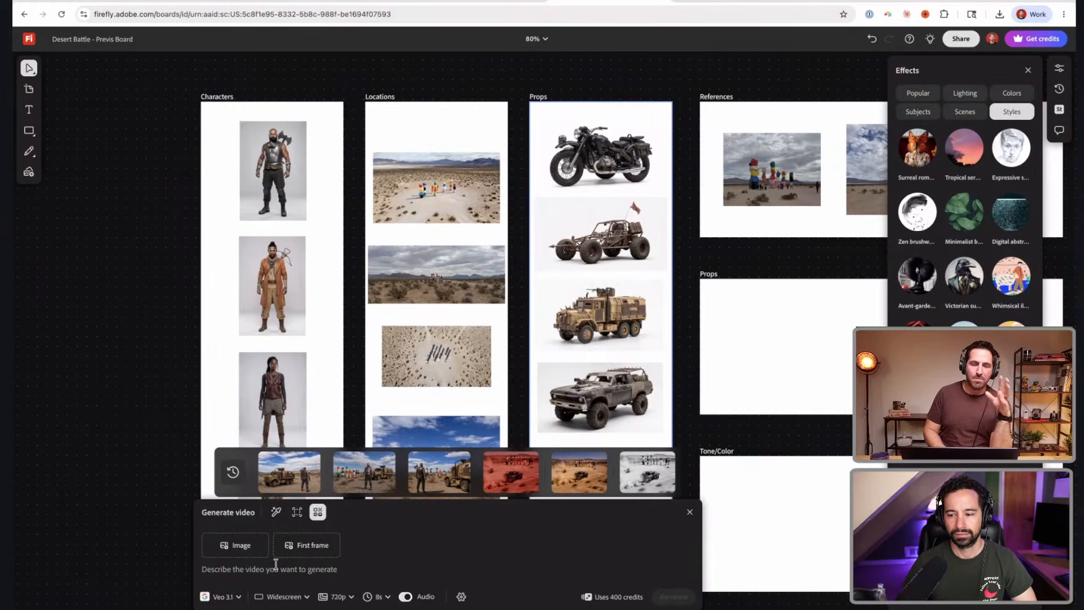
- Set the video model to Kling 3.0 and use the topmost aerial desert image in the Locations frame as the first frame
click(235, 597)
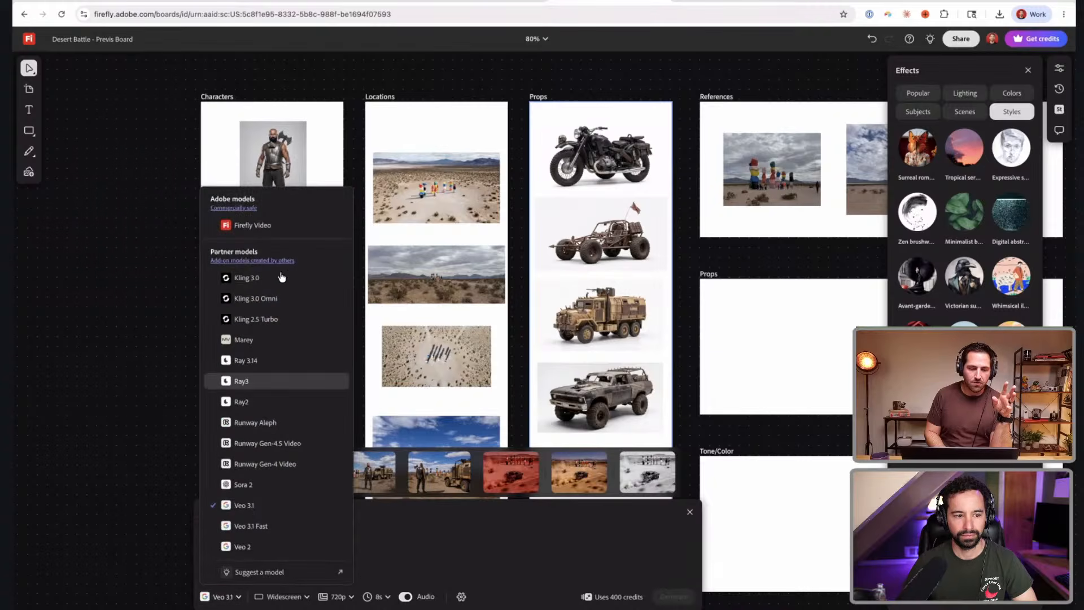
click(269, 300)
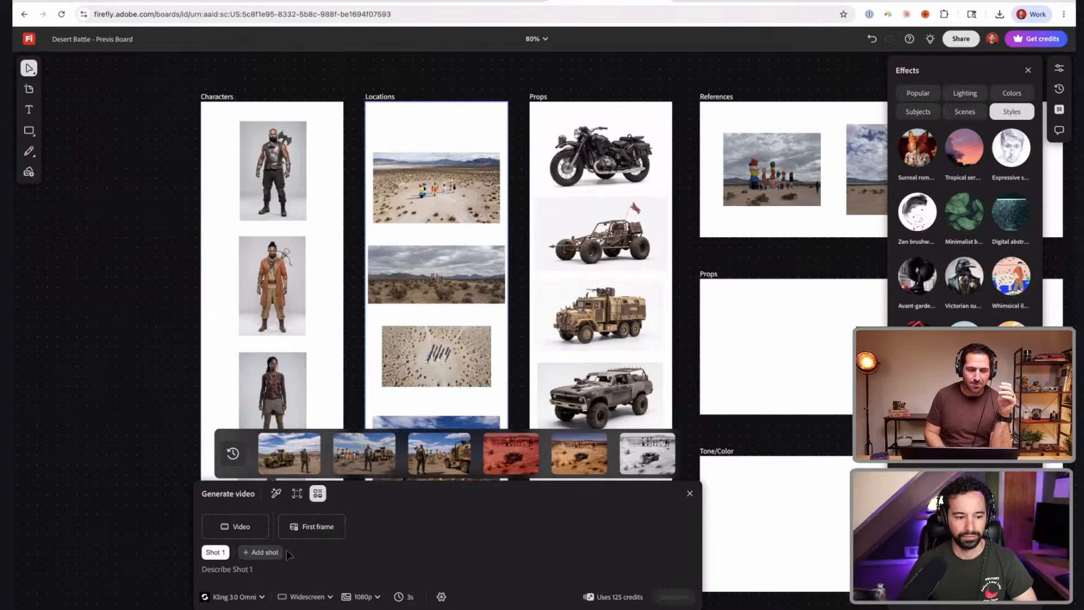
click(229, 596)
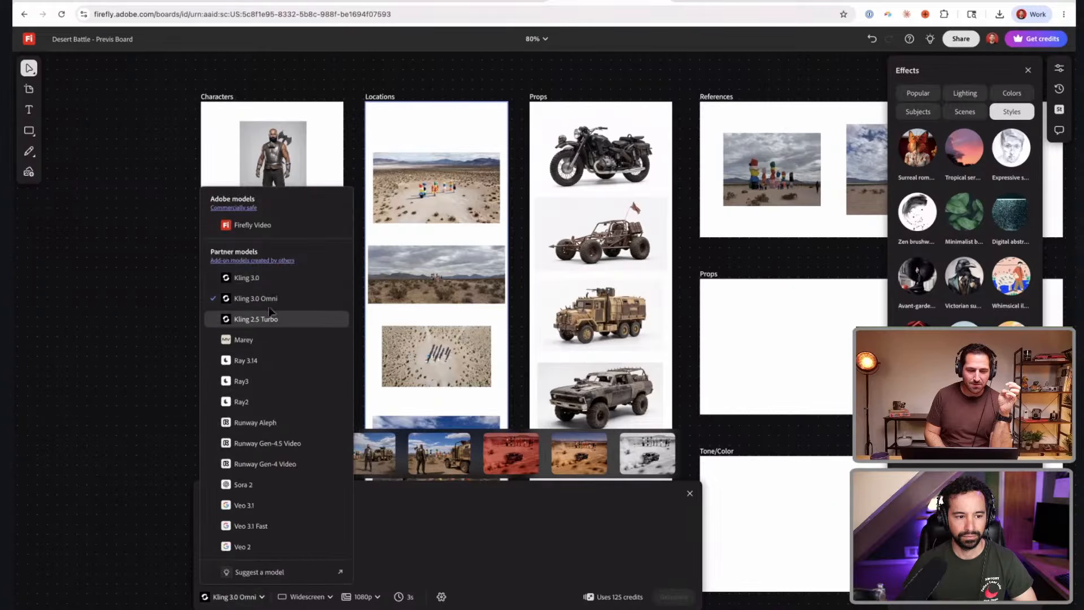
click(269, 278)
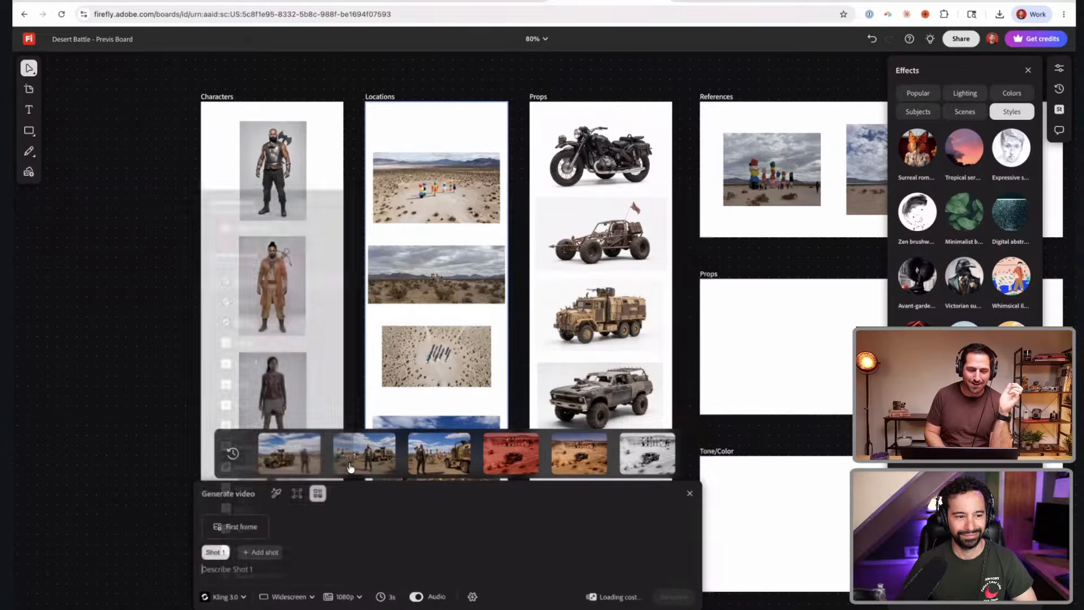
click(244, 531)
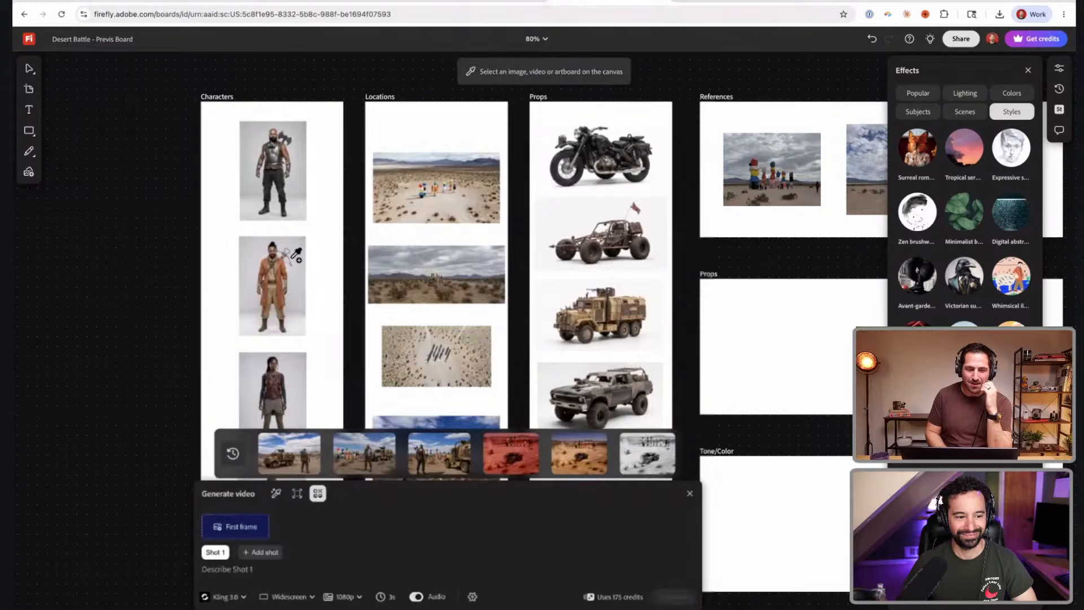
click(428, 185)
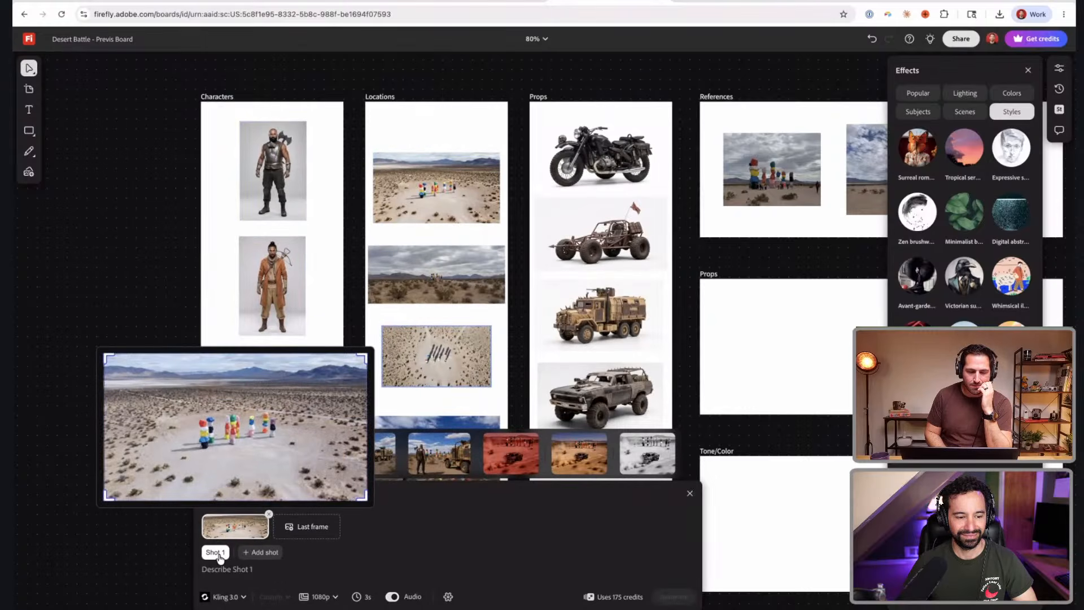
- Set the video model to Kling 3.0 Omni and begin the Shot 1 description with "@" to reference an image
click(222, 596)
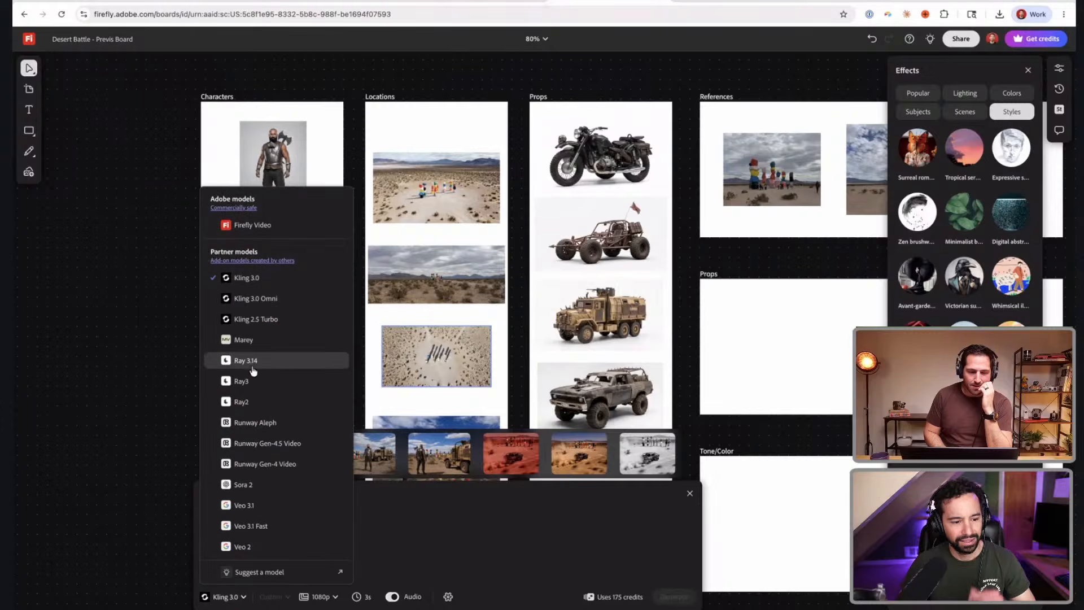
click(251, 298)
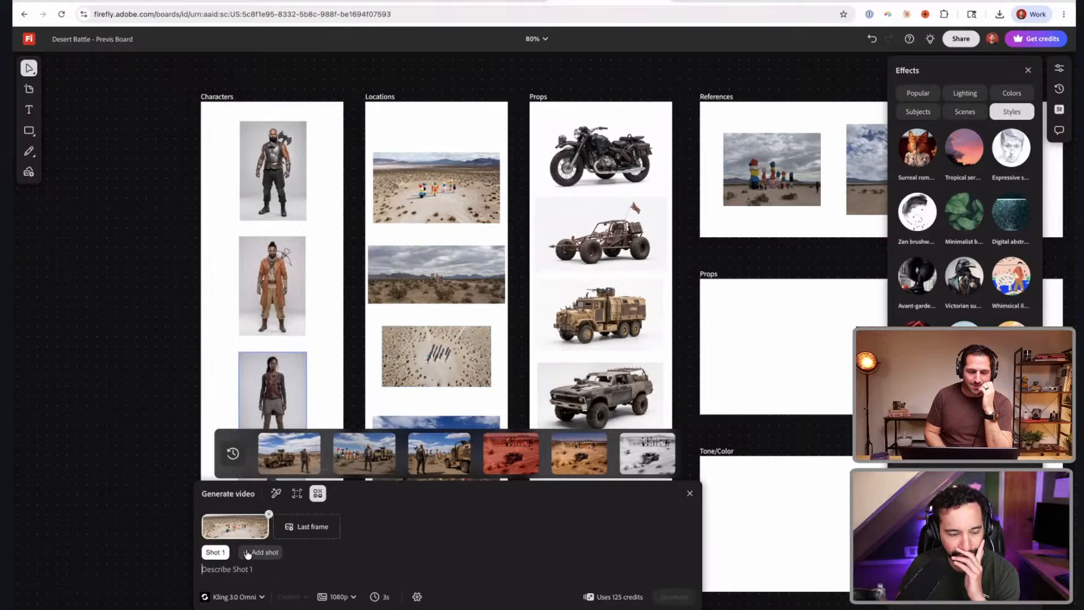
click(276, 494)
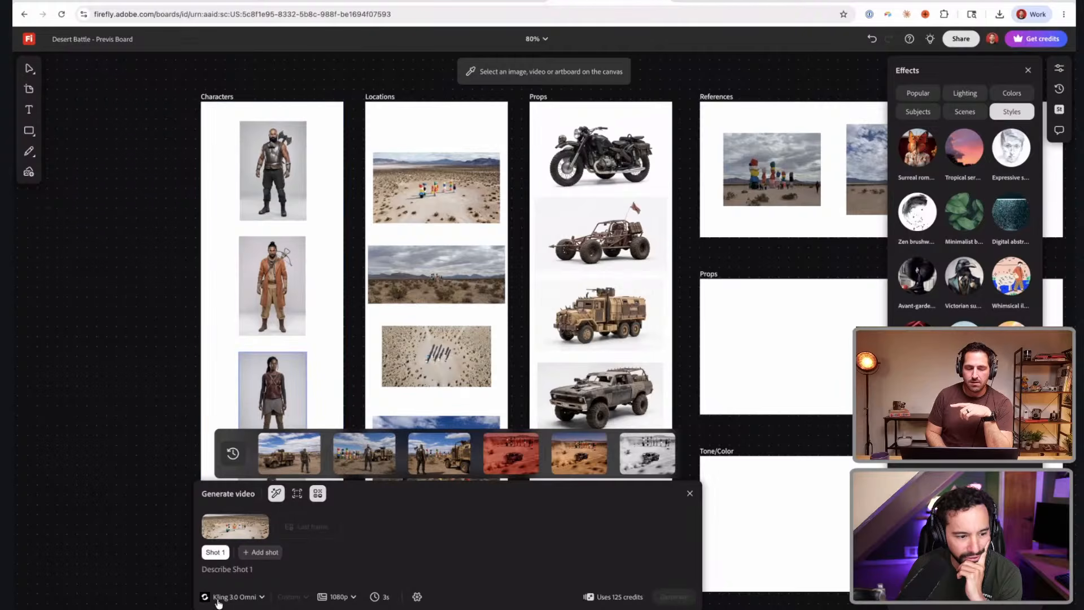
click(241, 571)
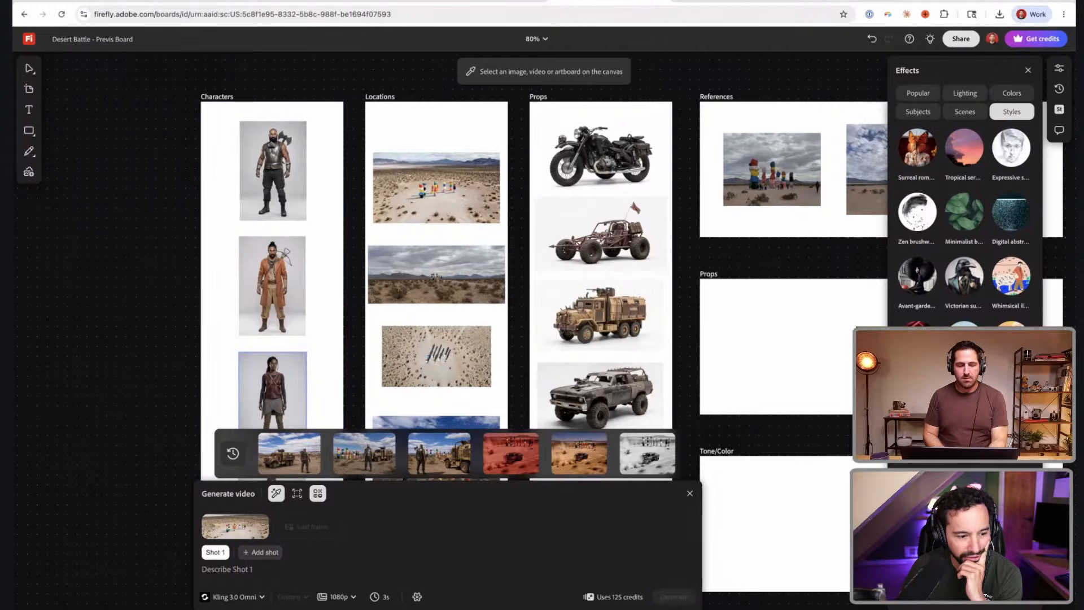
text(@)
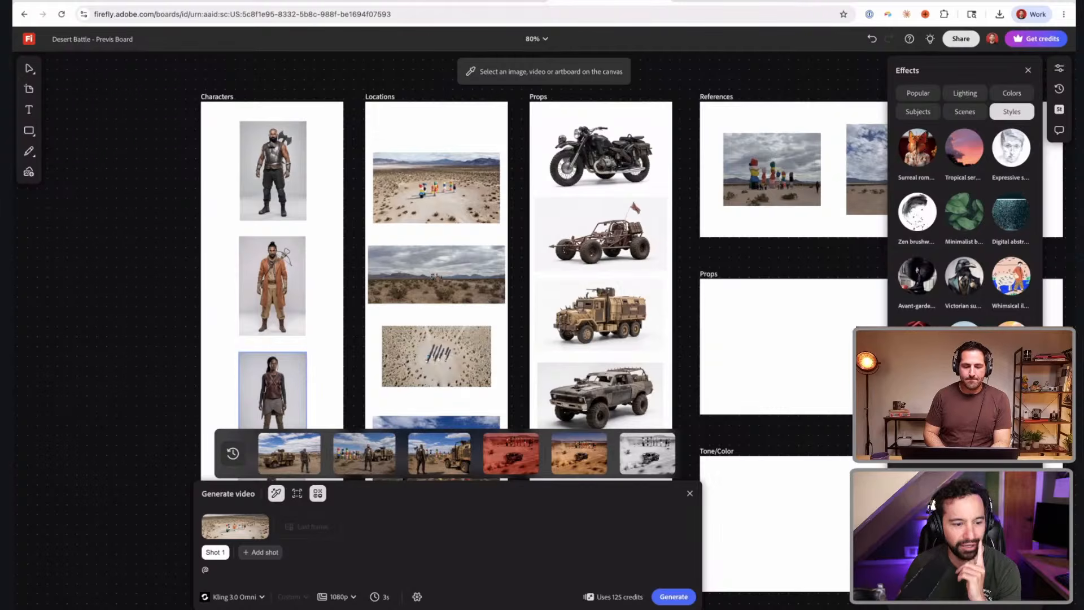
- Hide the effects browser and open the list of available video models
click(320, 496)
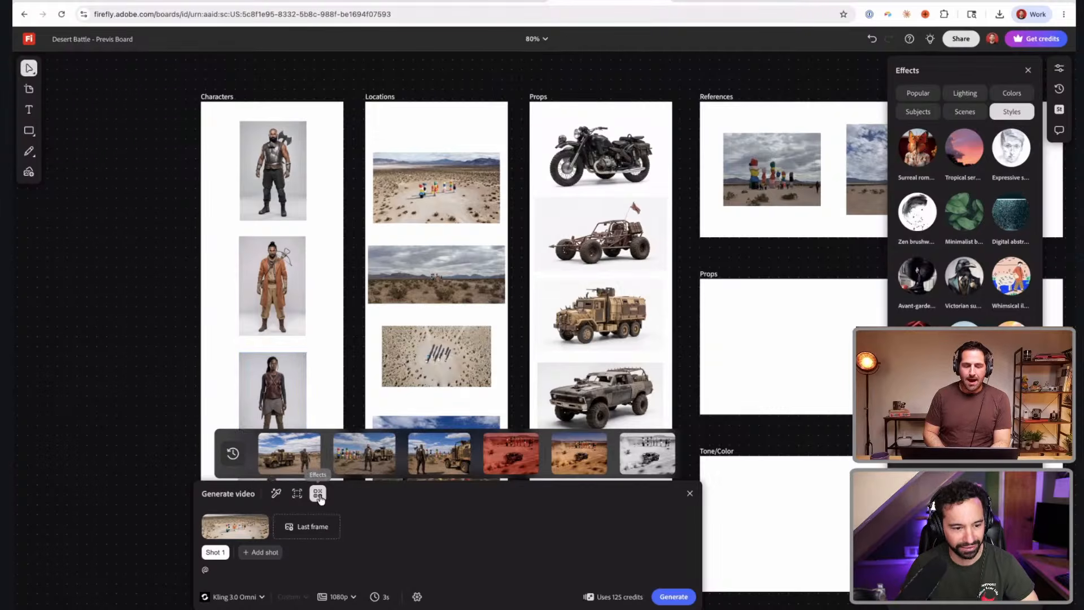
click(319, 495)
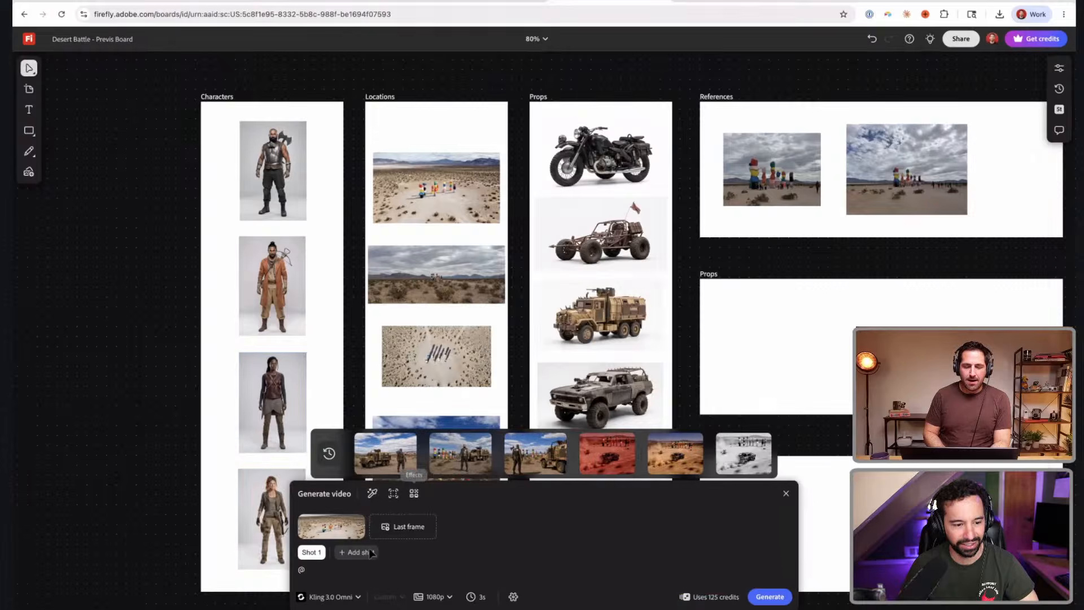
click(340, 597)
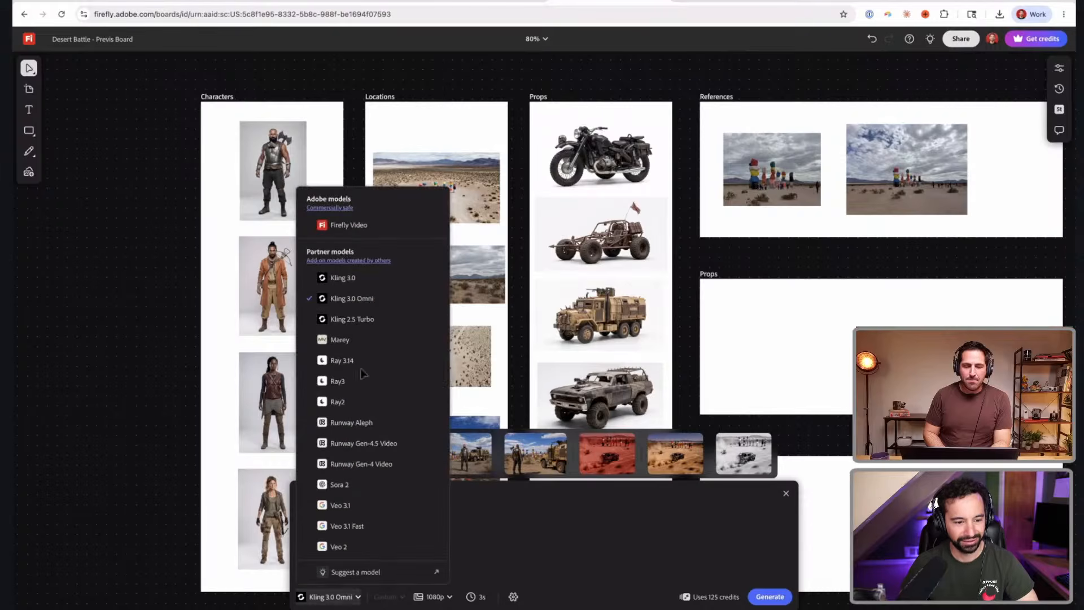
- On Firefly's Generate page in the other browser tab, choose Video generation with the Kling 3.0 Omni model and open its additional settings
click(486, 1)
click(364, 2)
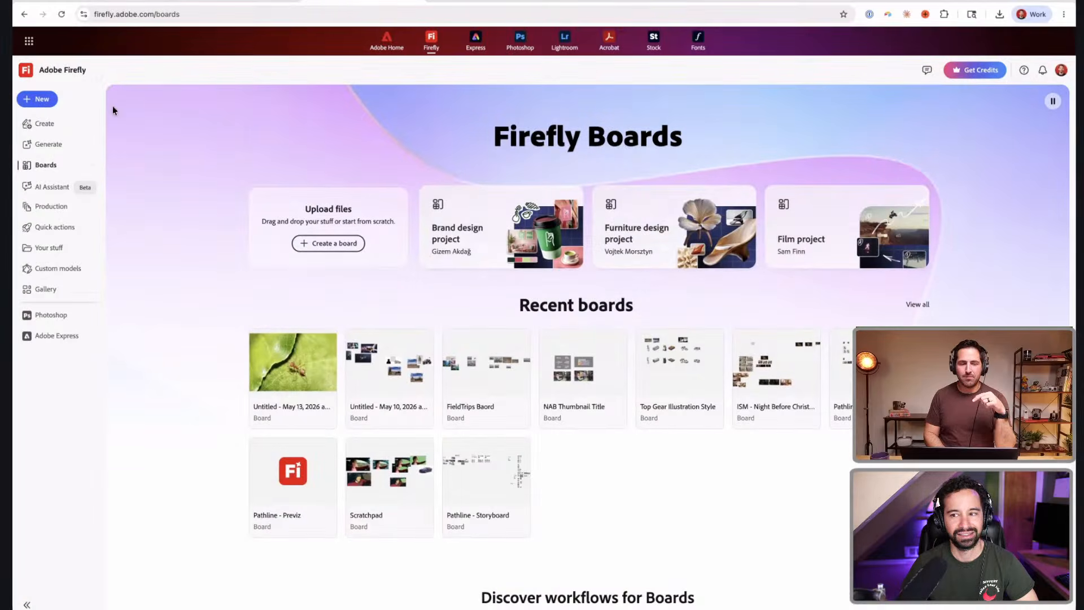
click(48, 150)
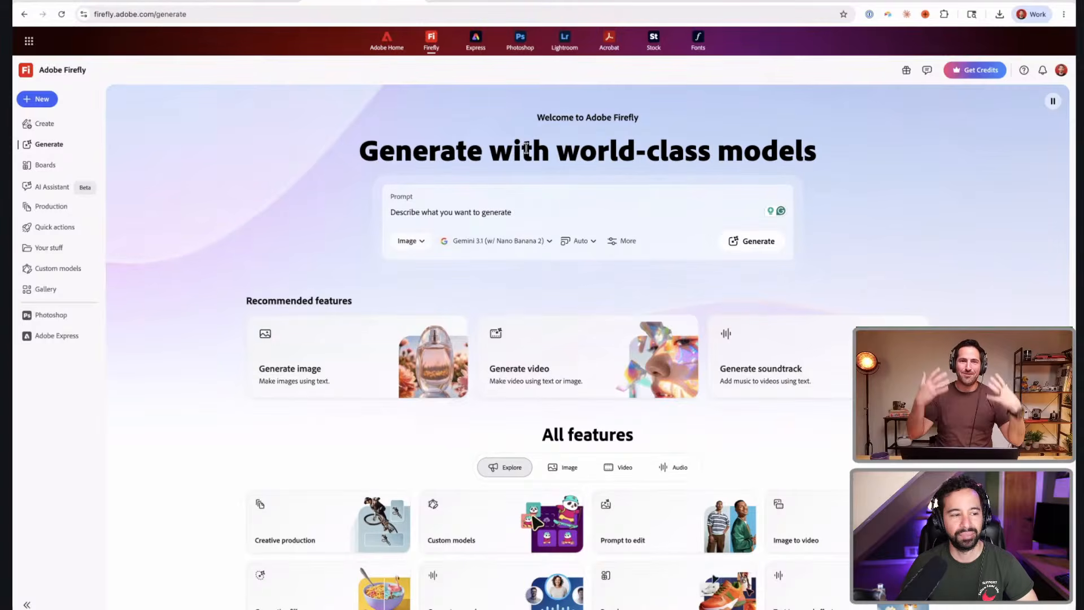
click(397, 241)
click(424, 283)
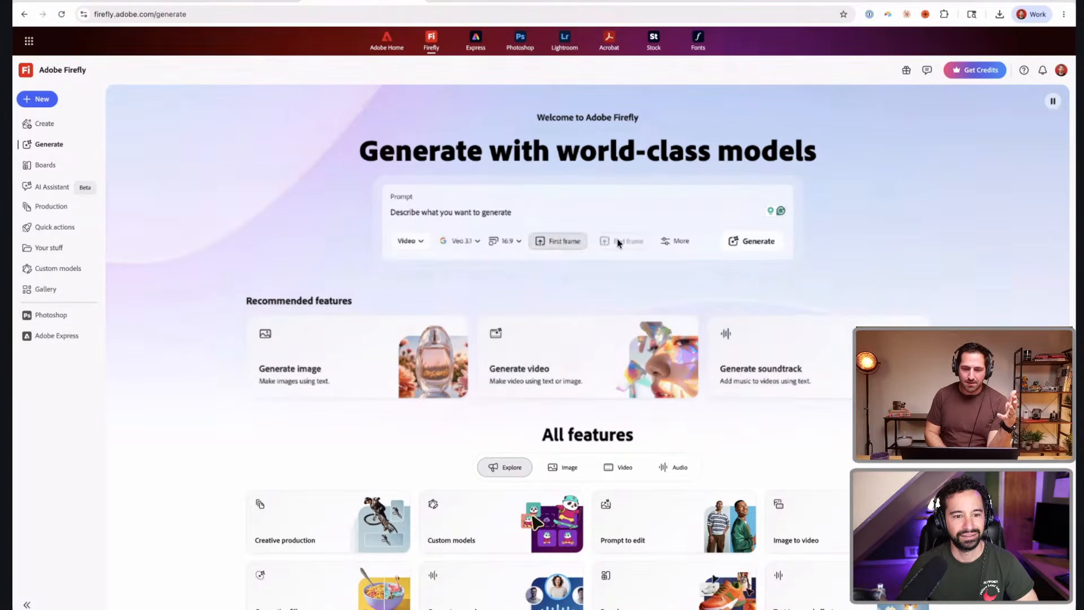
click(468, 242)
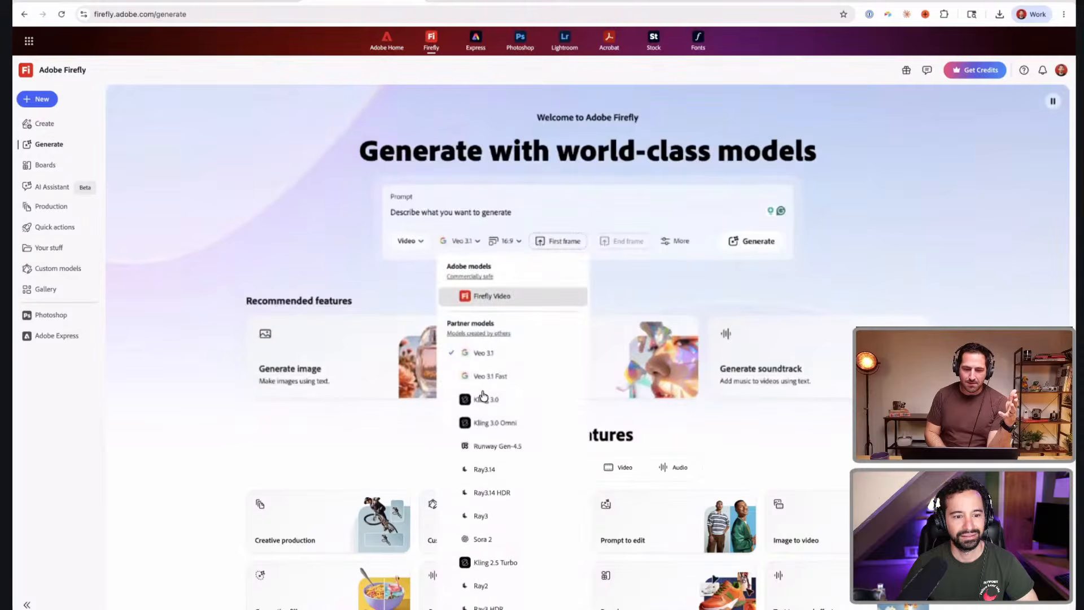
click(486, 422)
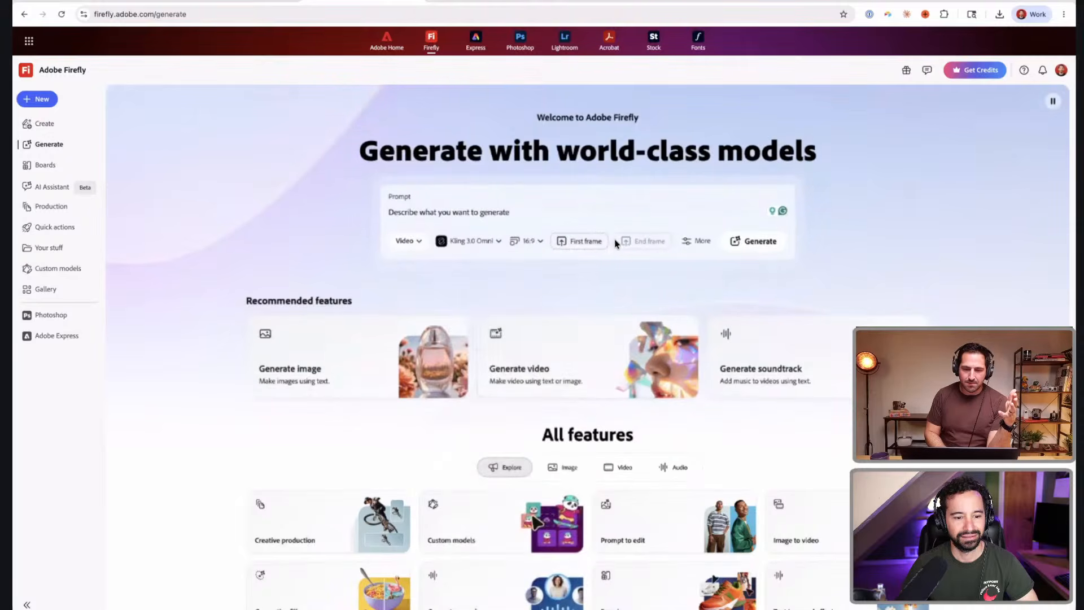
click(703, 244)
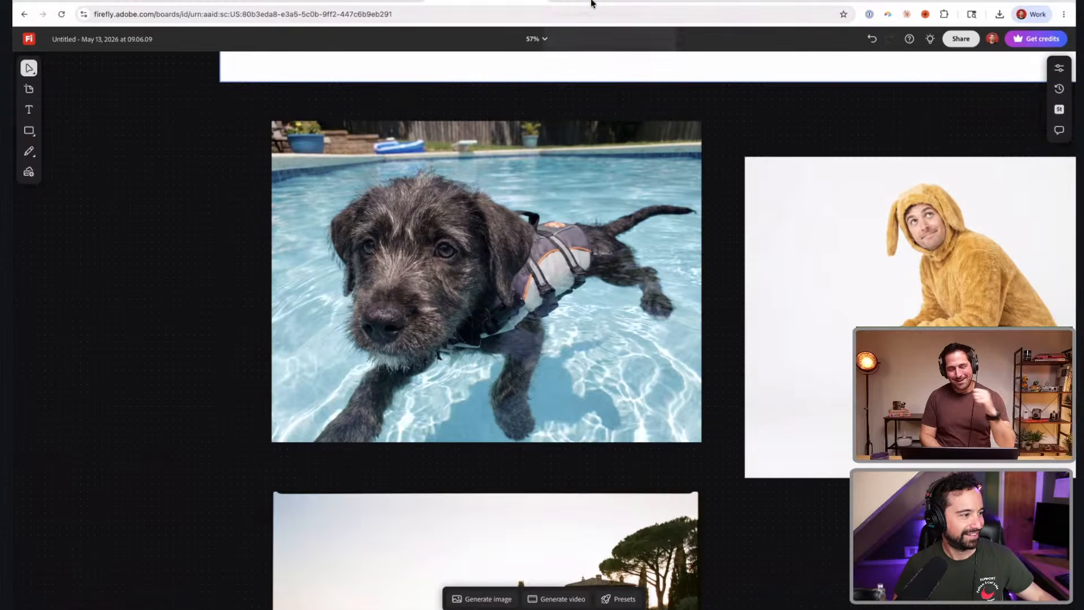
- Return to the Desert Battle previs board in its browser tab and set the video model to Kling 3.0
click(571, 3)
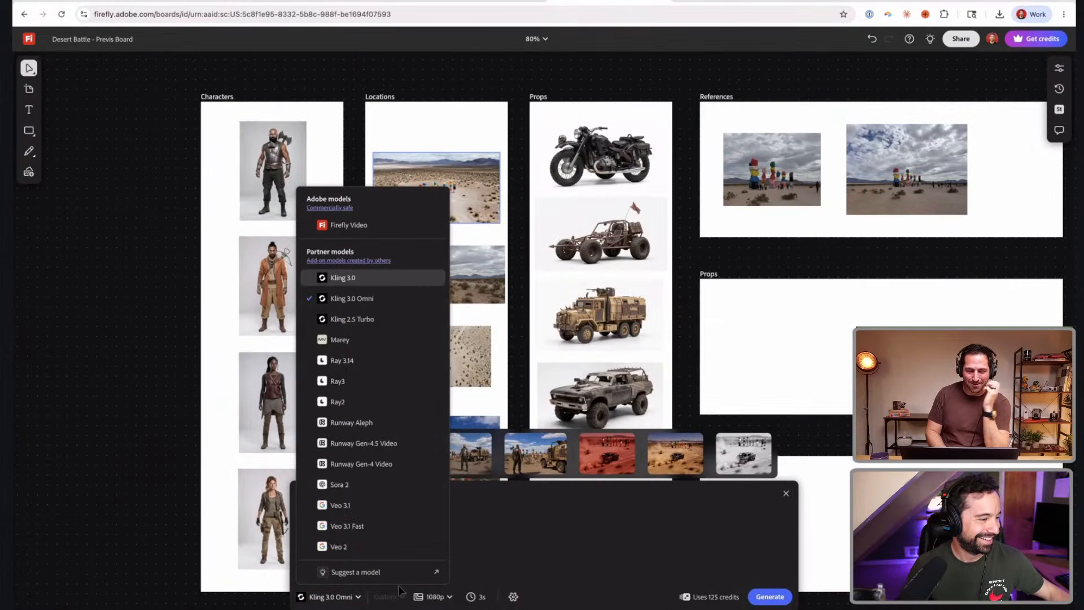
click(356, 278)
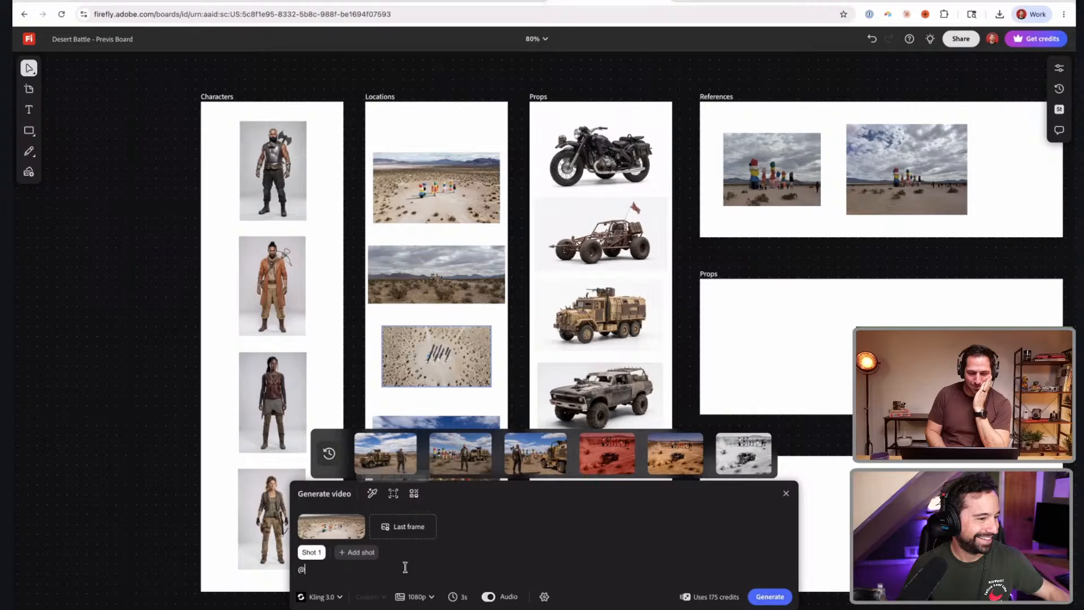
click(356, 552)
click(364, 552)
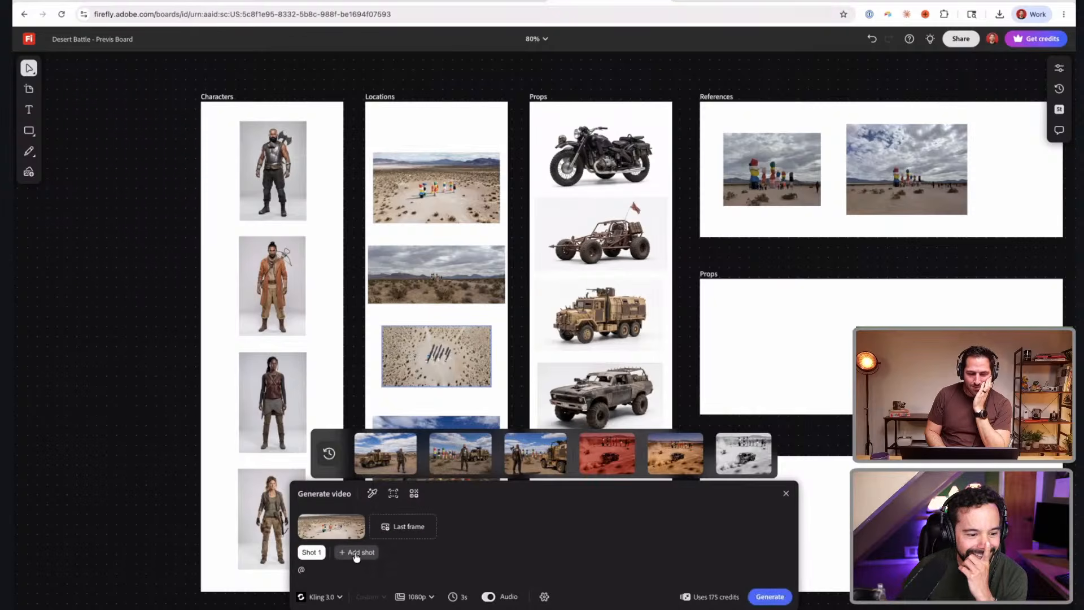
- Set the video model to Ray3 and remove the "@" from the prompt
click(333, 597)
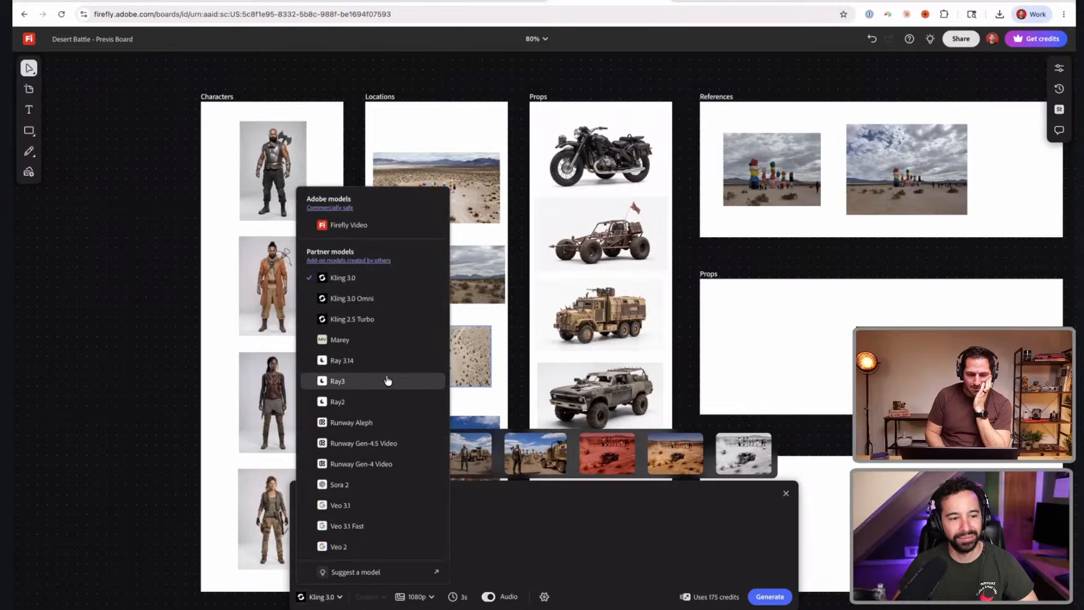
click(350, 381)
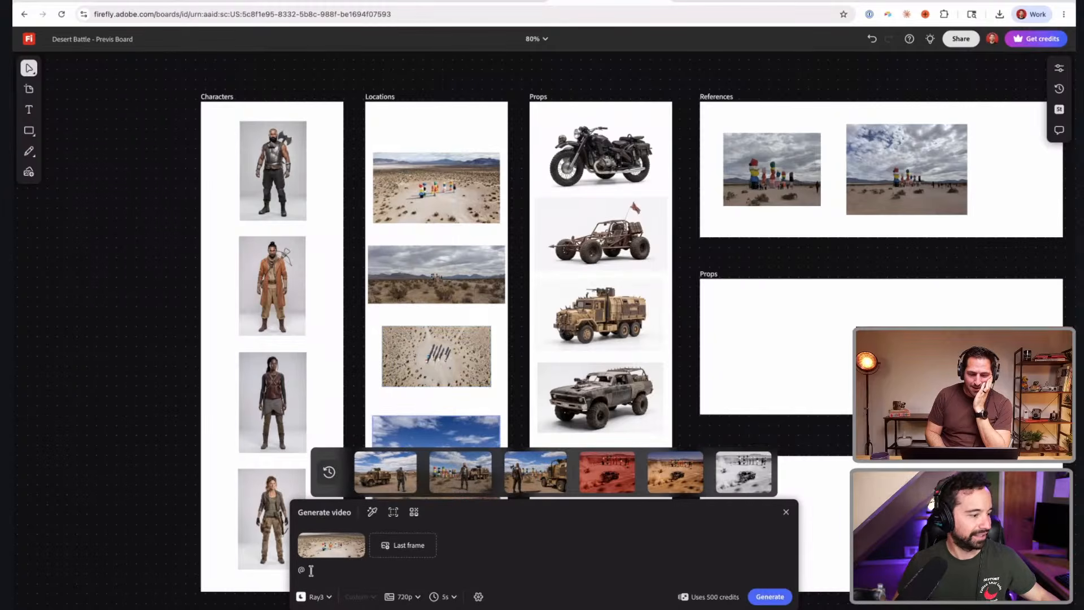
key(BackSpace)
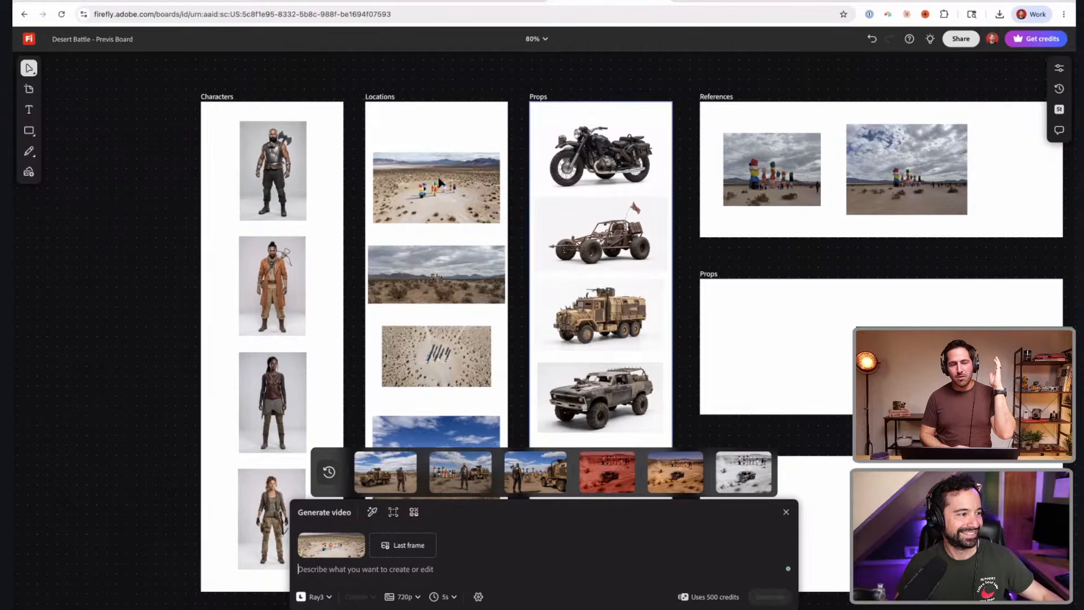
- Select the topmost aerial desert image in the Locations frame, close the video generation prompt and clear the selection
click(452, 190)
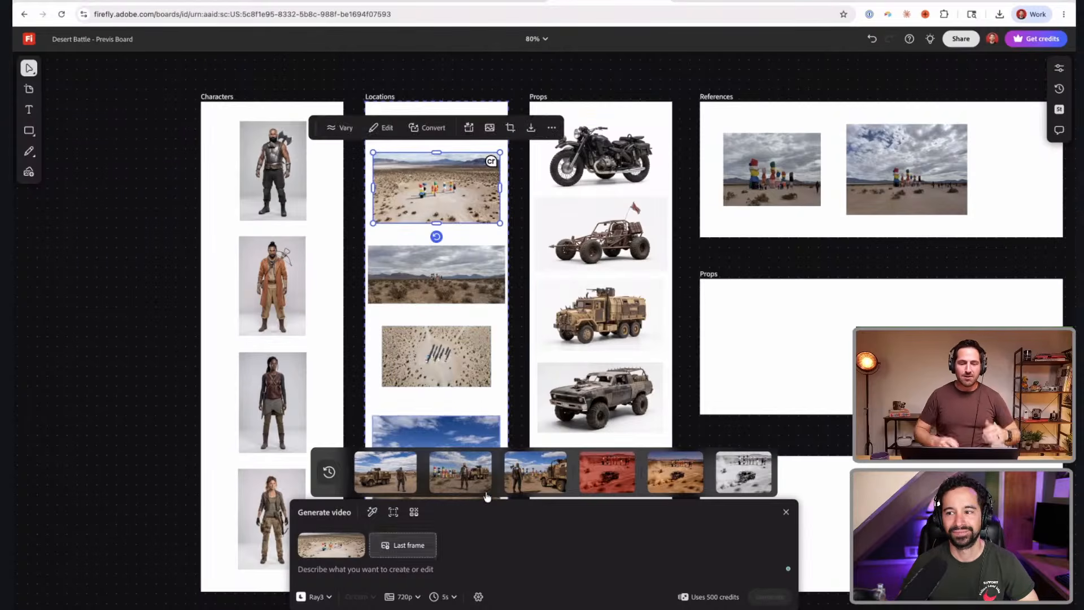
mouse_move(452, 482)
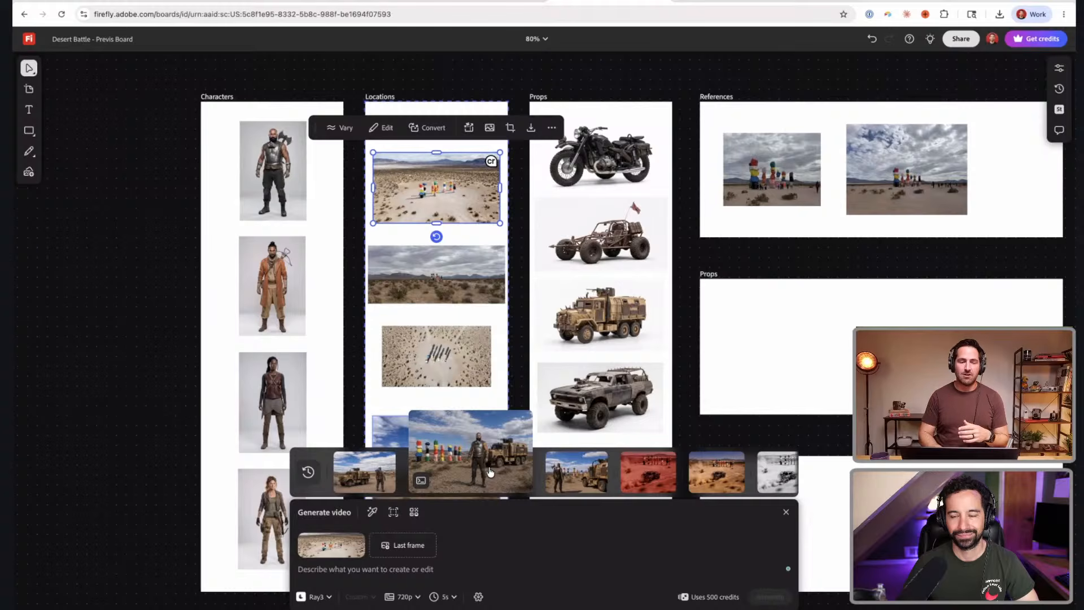
click(146, 262)
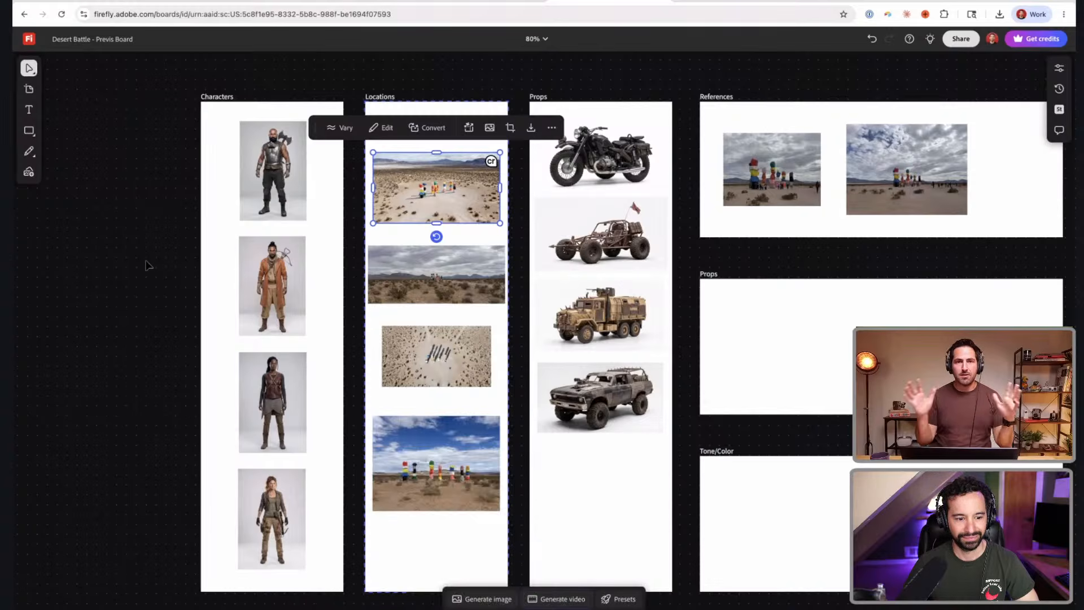
click(146, 266)
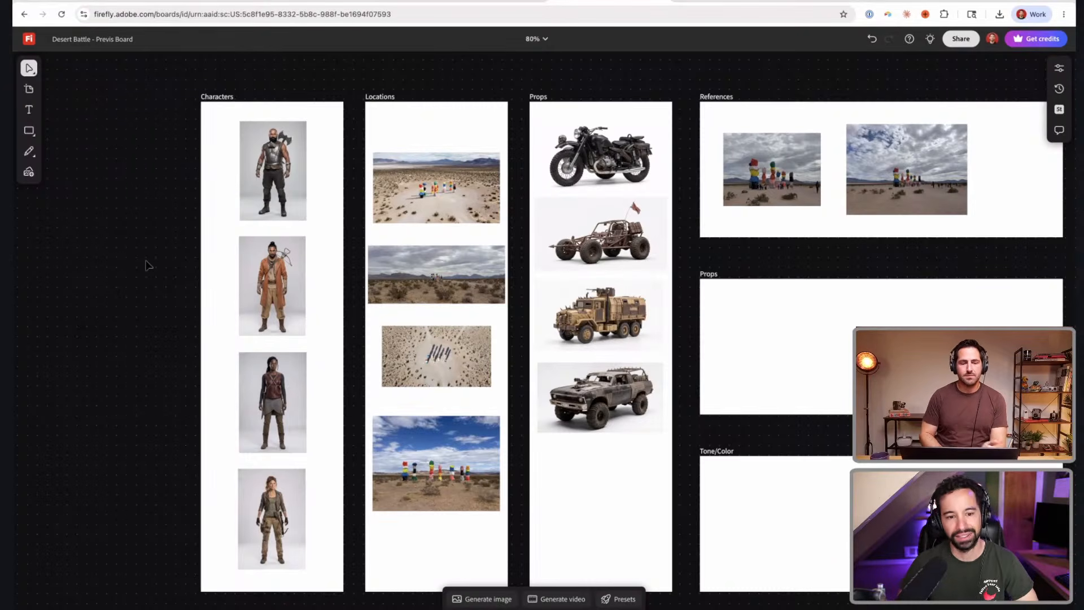
click(244, 218)
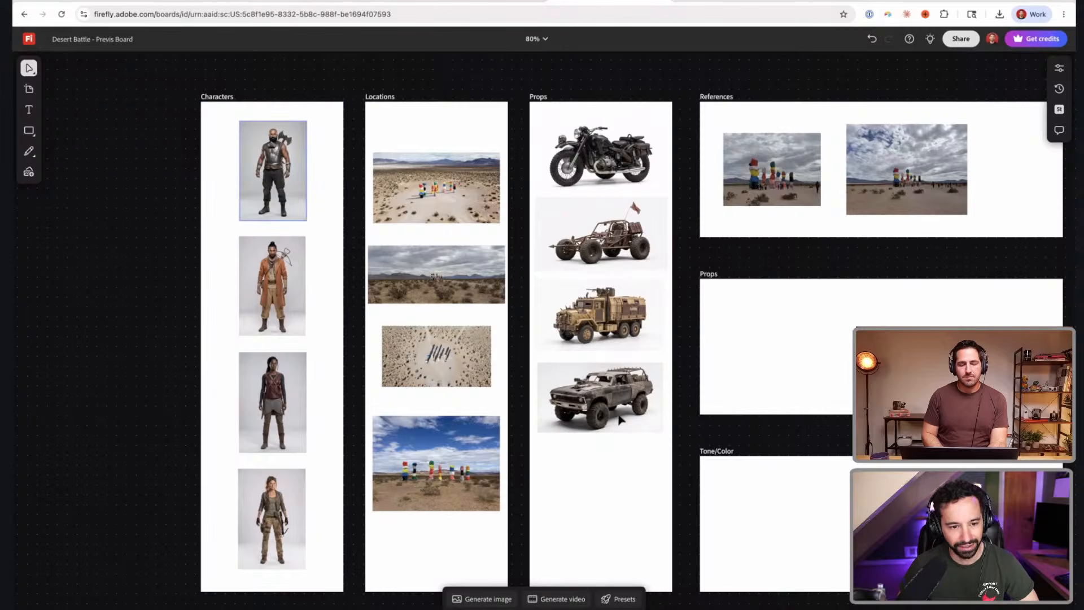
click(600, 485)
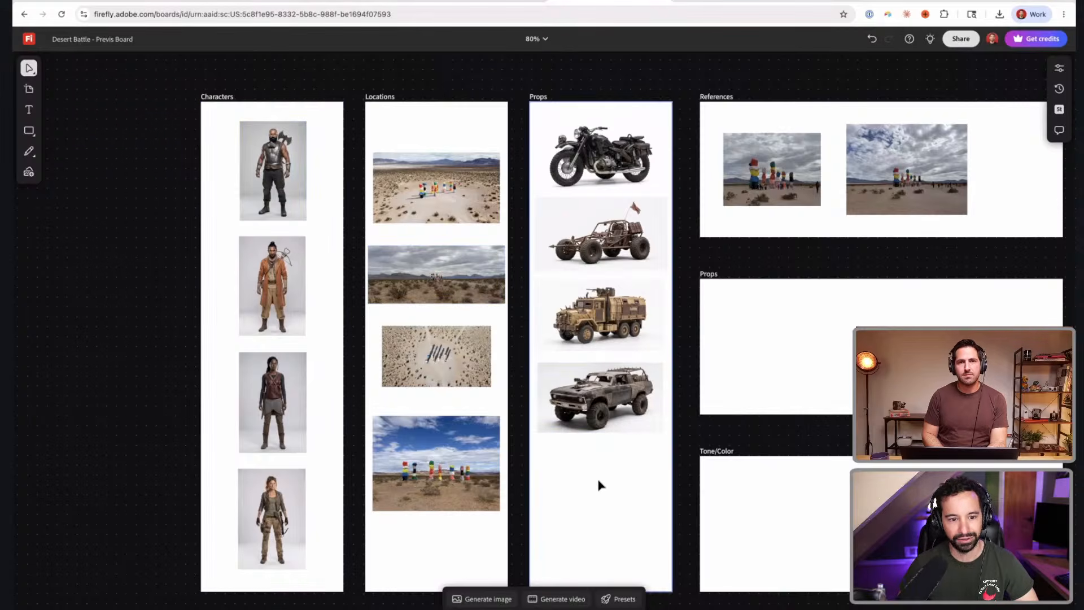